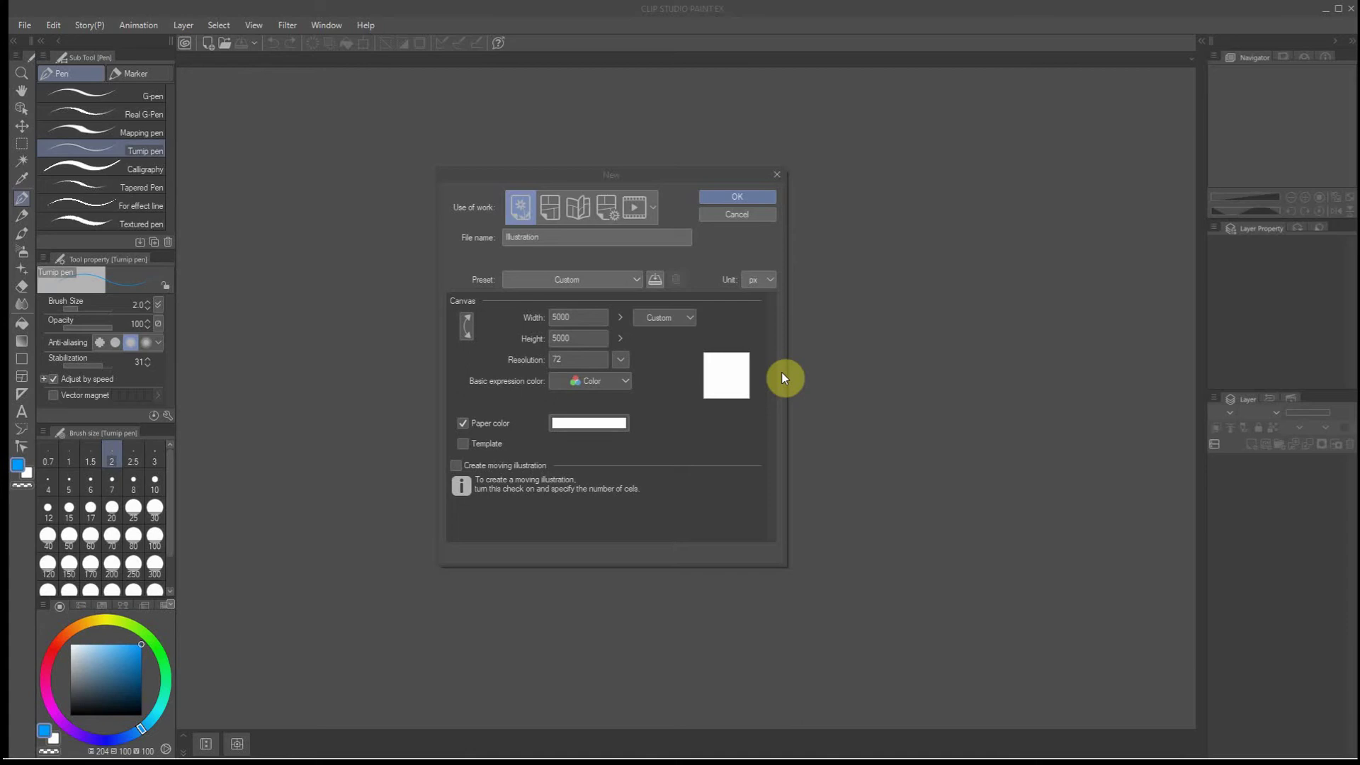
Create a 5000 × 5000 px illustration canvas at 72 dpi with white paper and set the drawing colour to black
left_click(735, 196)
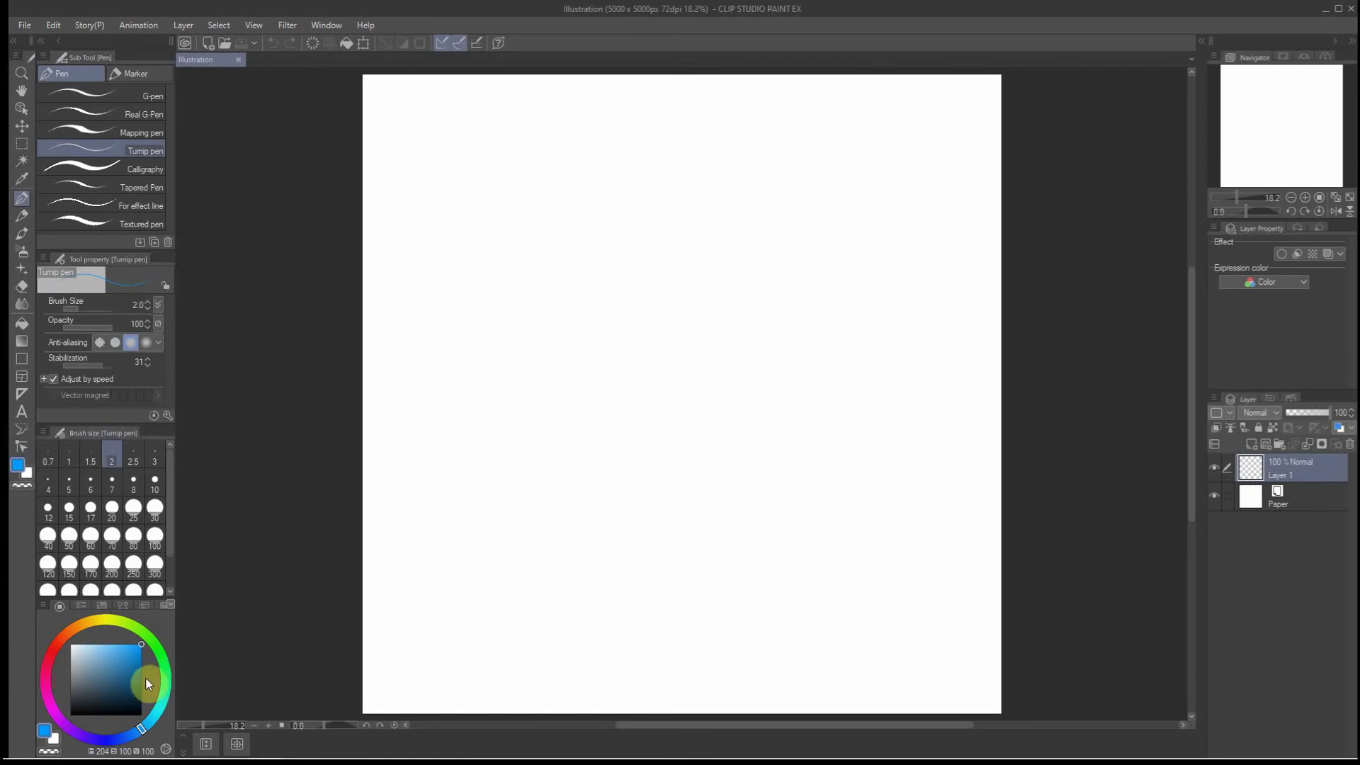
left_click_drag(100, 690, 62, 720)
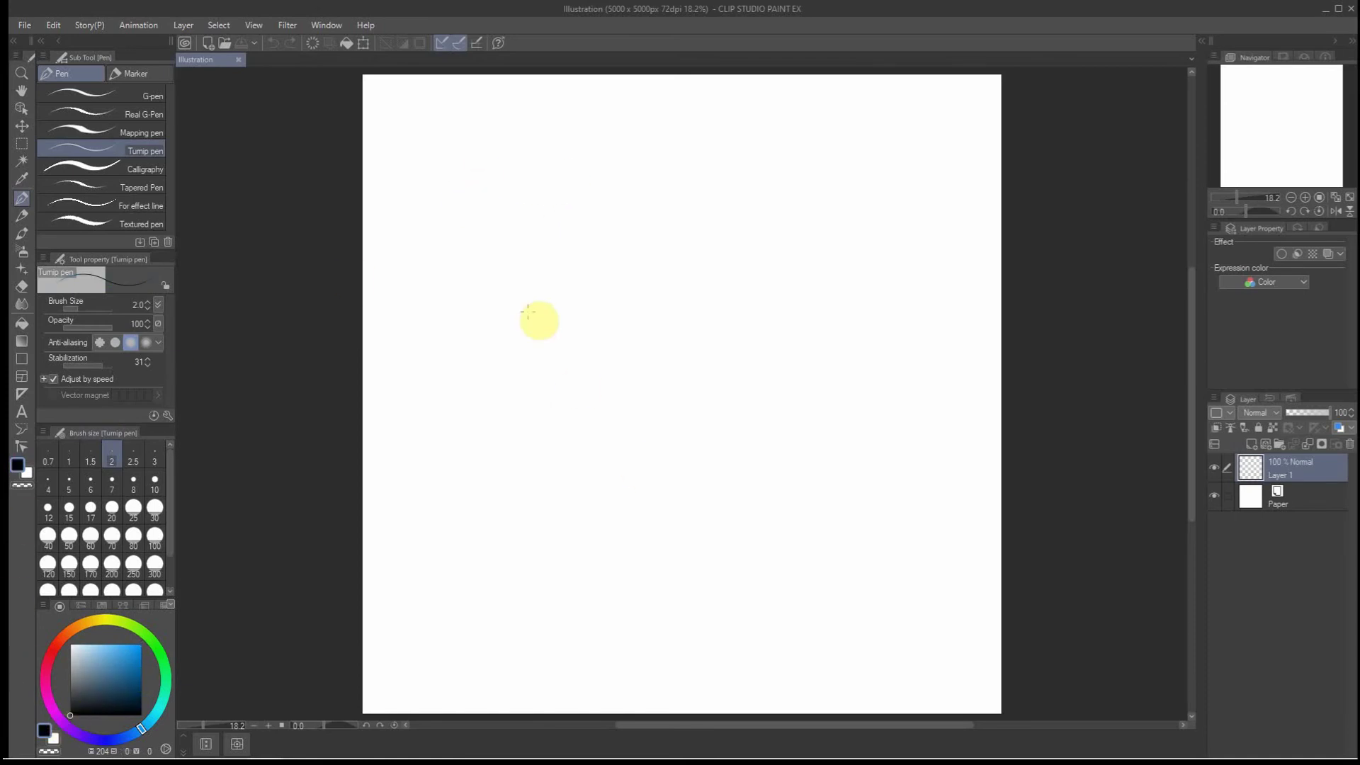
left_click(24, 28)
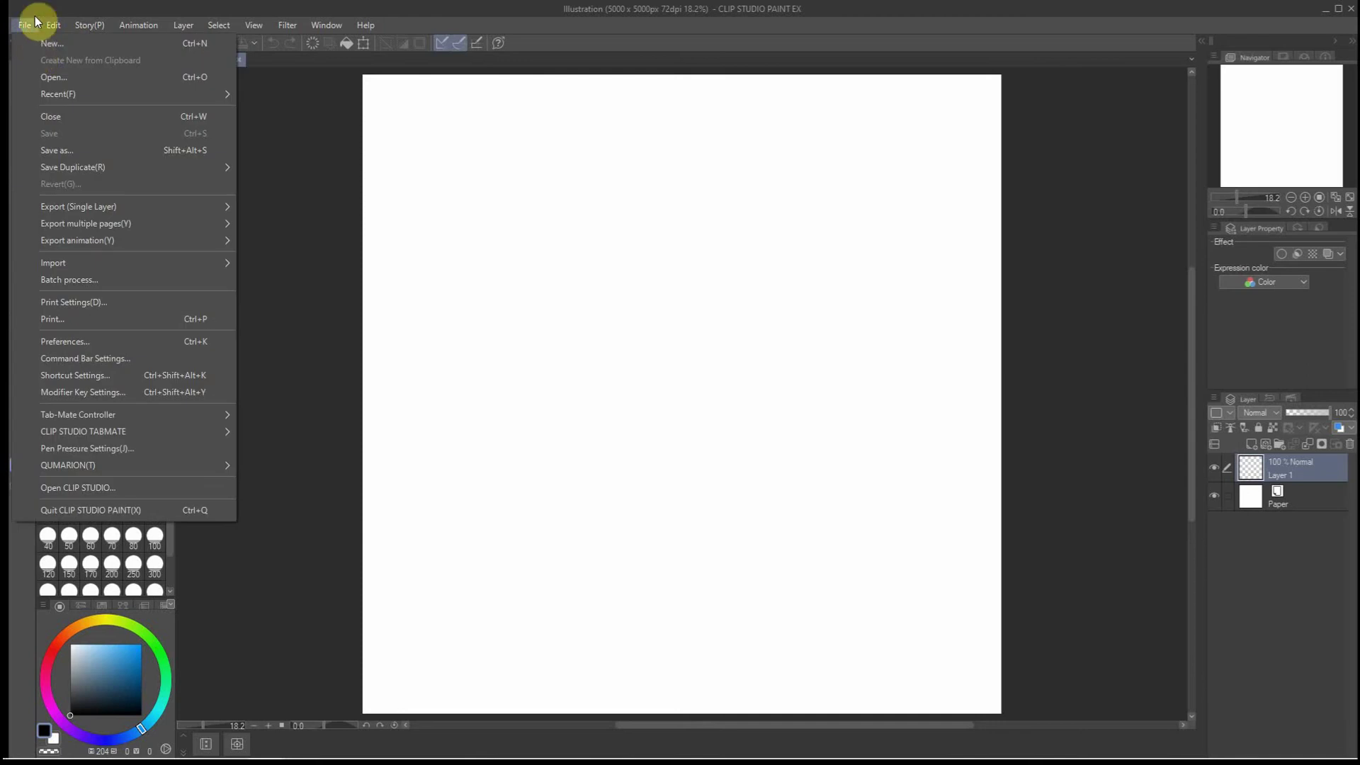
left_click(26, 24)
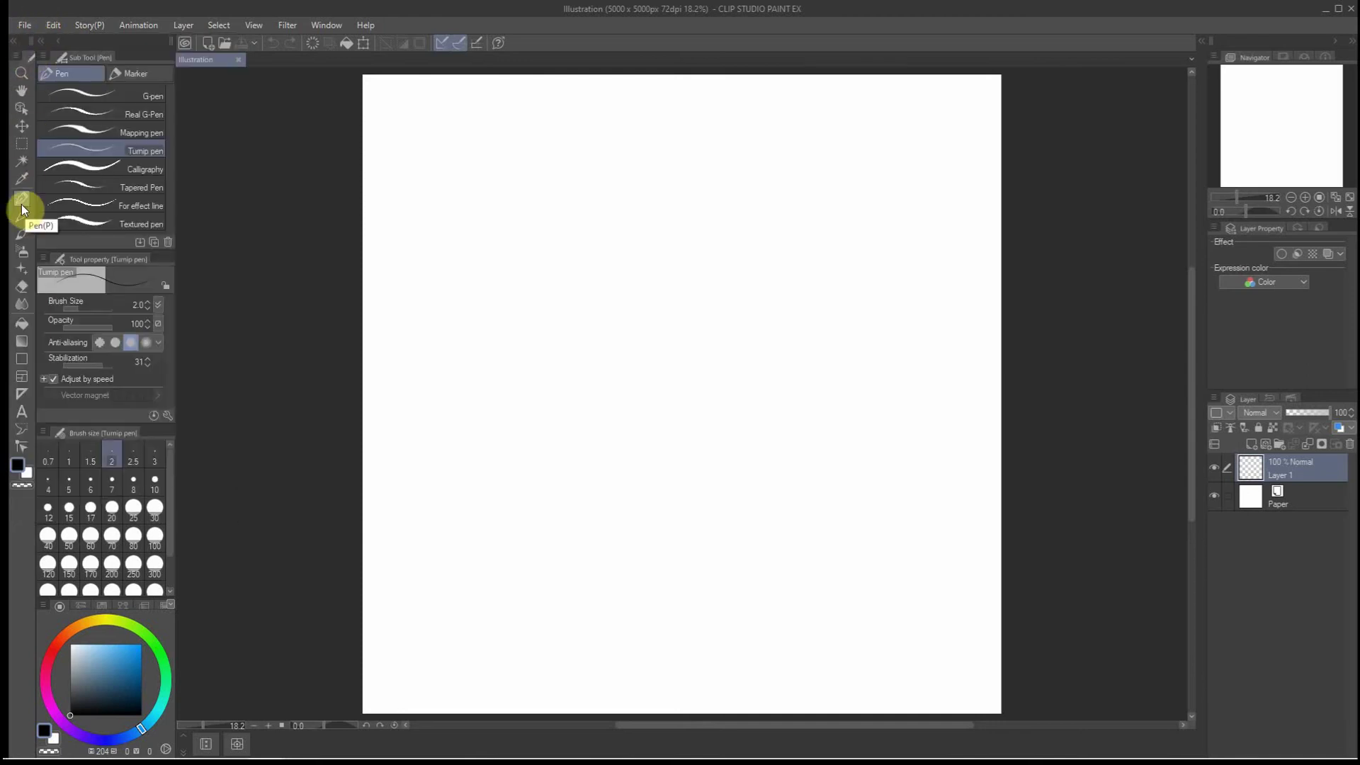
Choose the Mapping pen and place Layer 1 inside a new layer folder
left_click(67, 484)
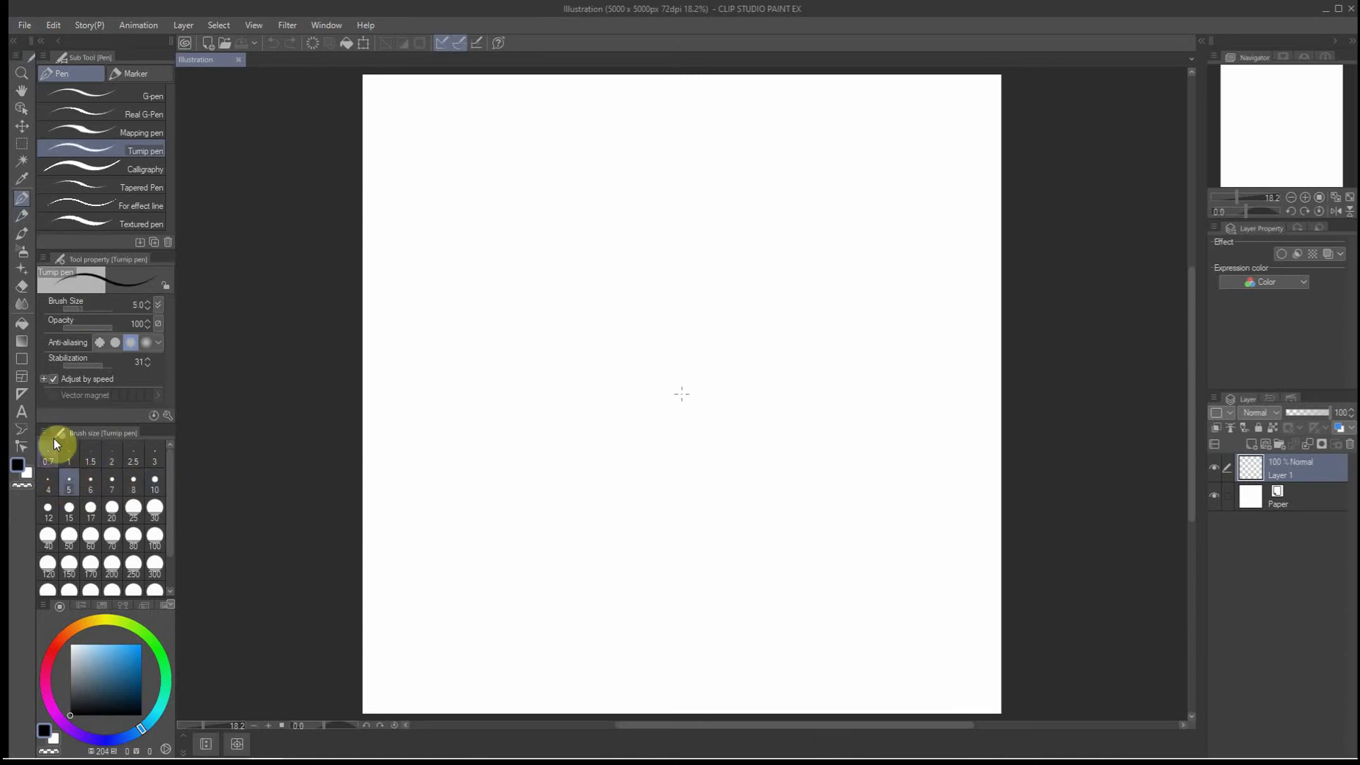
left_click(88, 136)
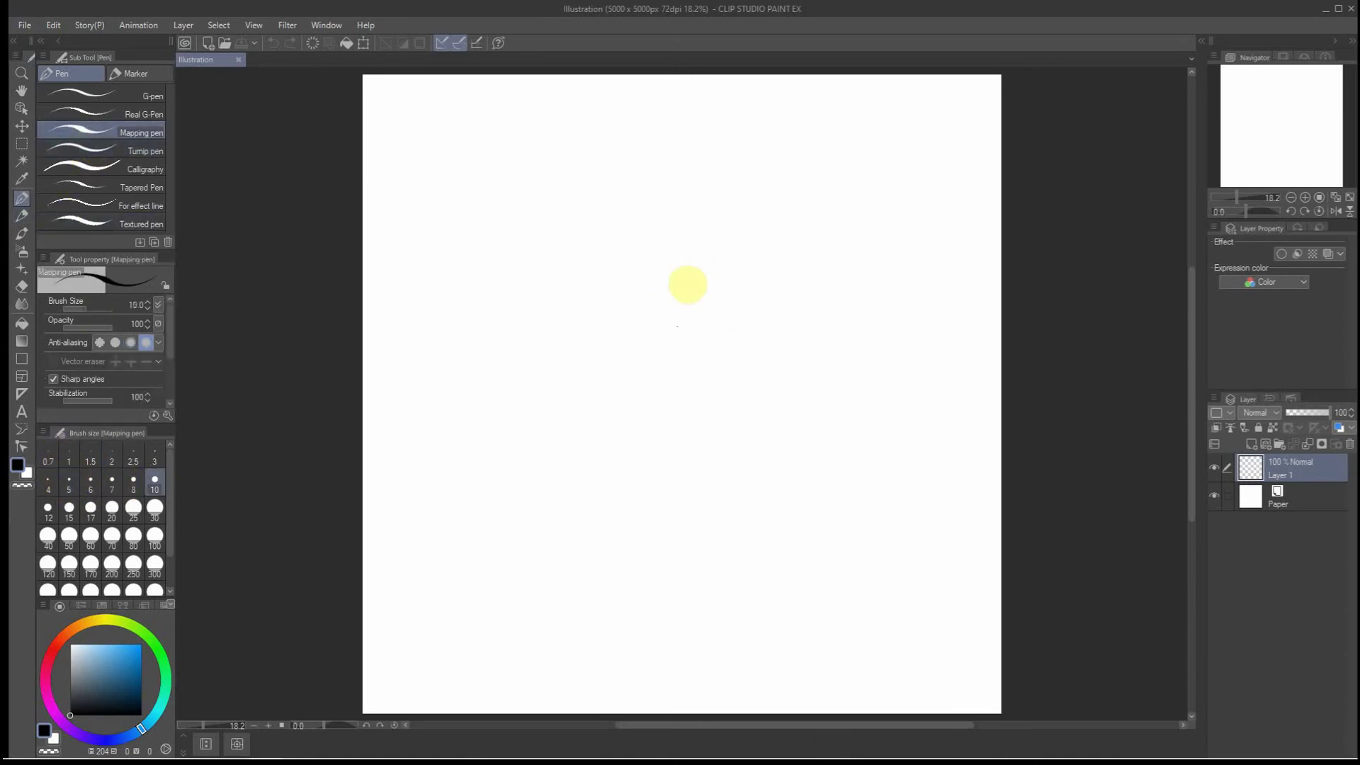
left_click(1278, 446)
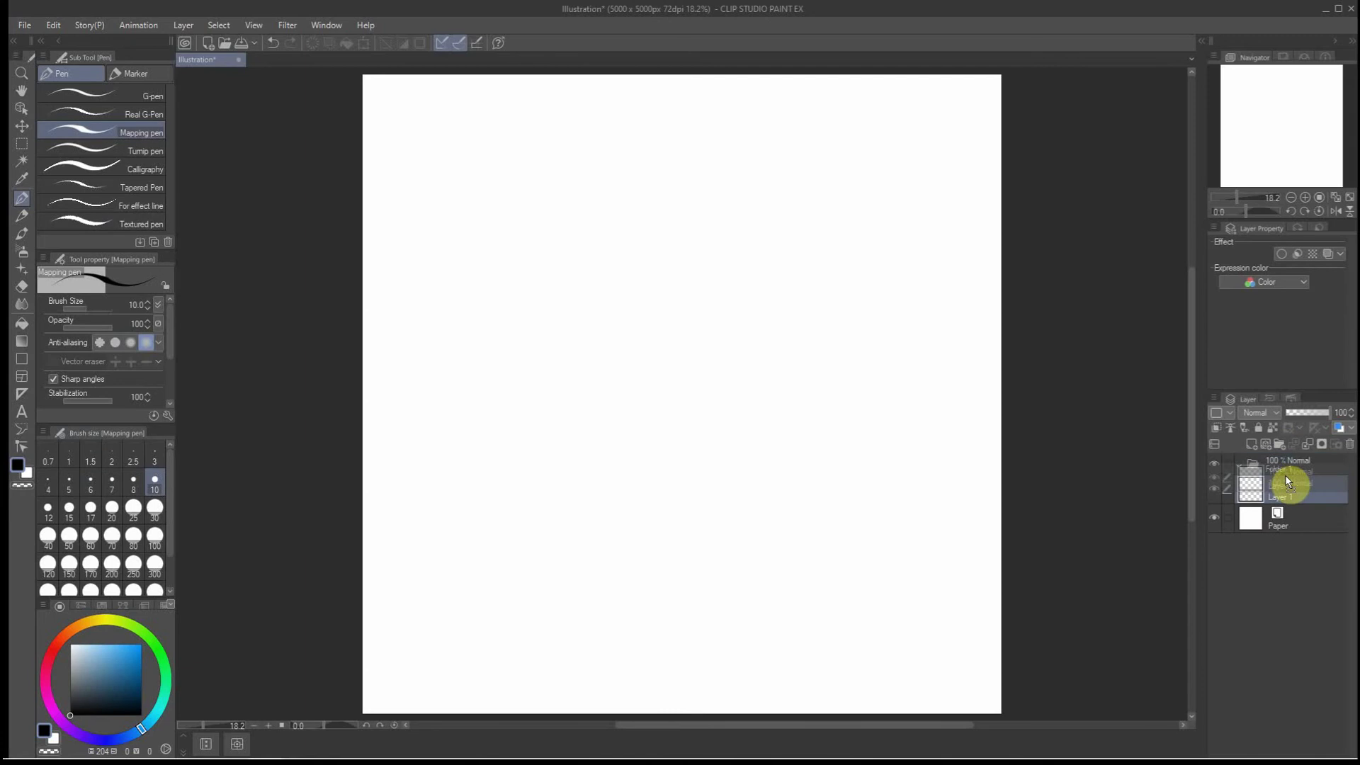
left_click_drag(1281, 471, 1280, 475)
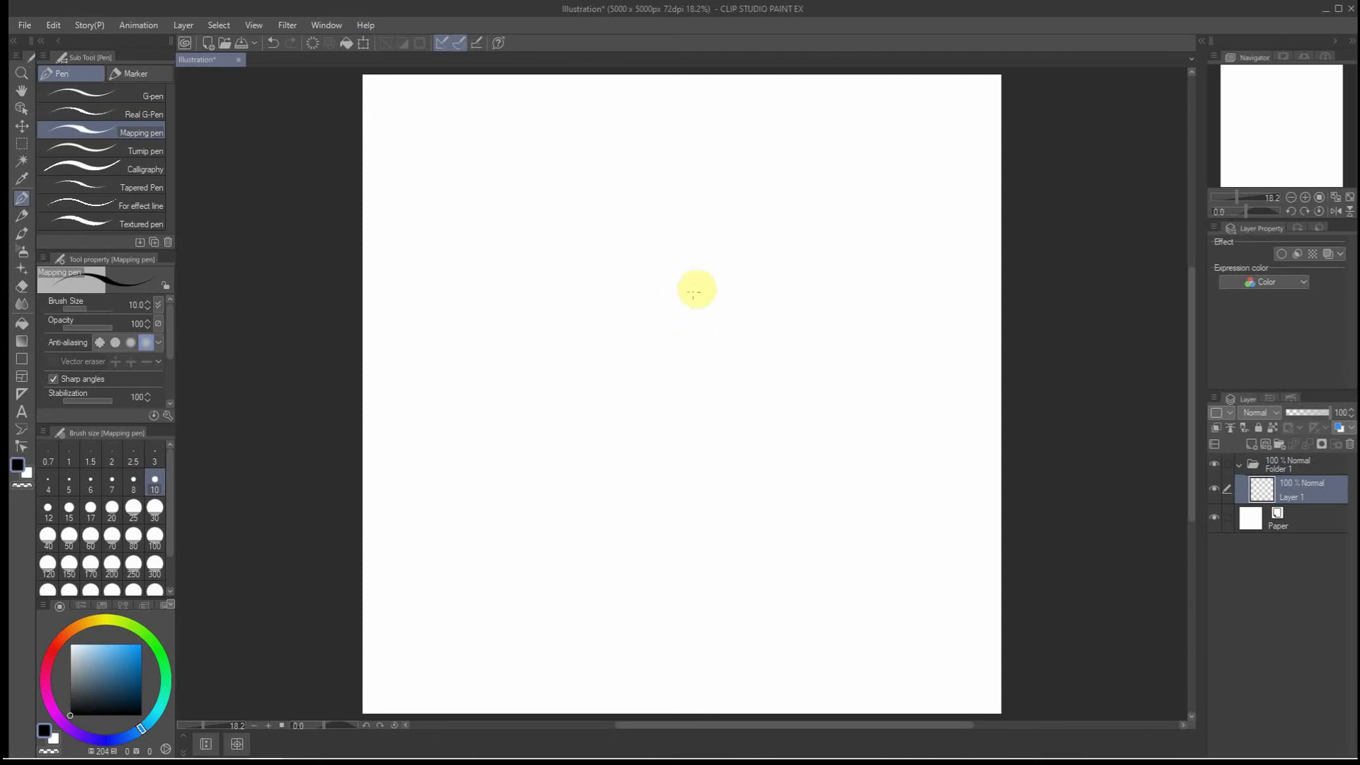
Sketch a circle for the head with light overlapping strokes just above the middle of the canvas
scroll(693, 286, "up", 1)
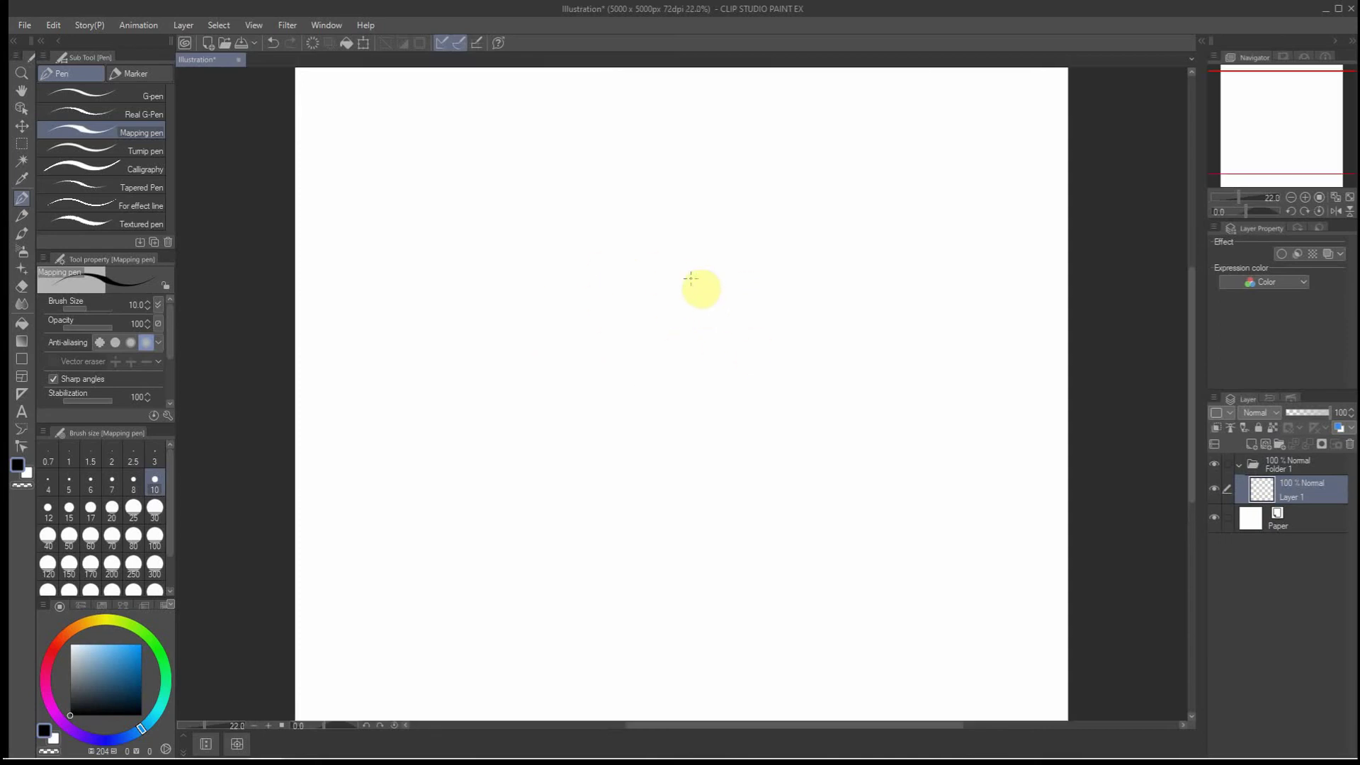
scroll(689, 276, "up", 1)
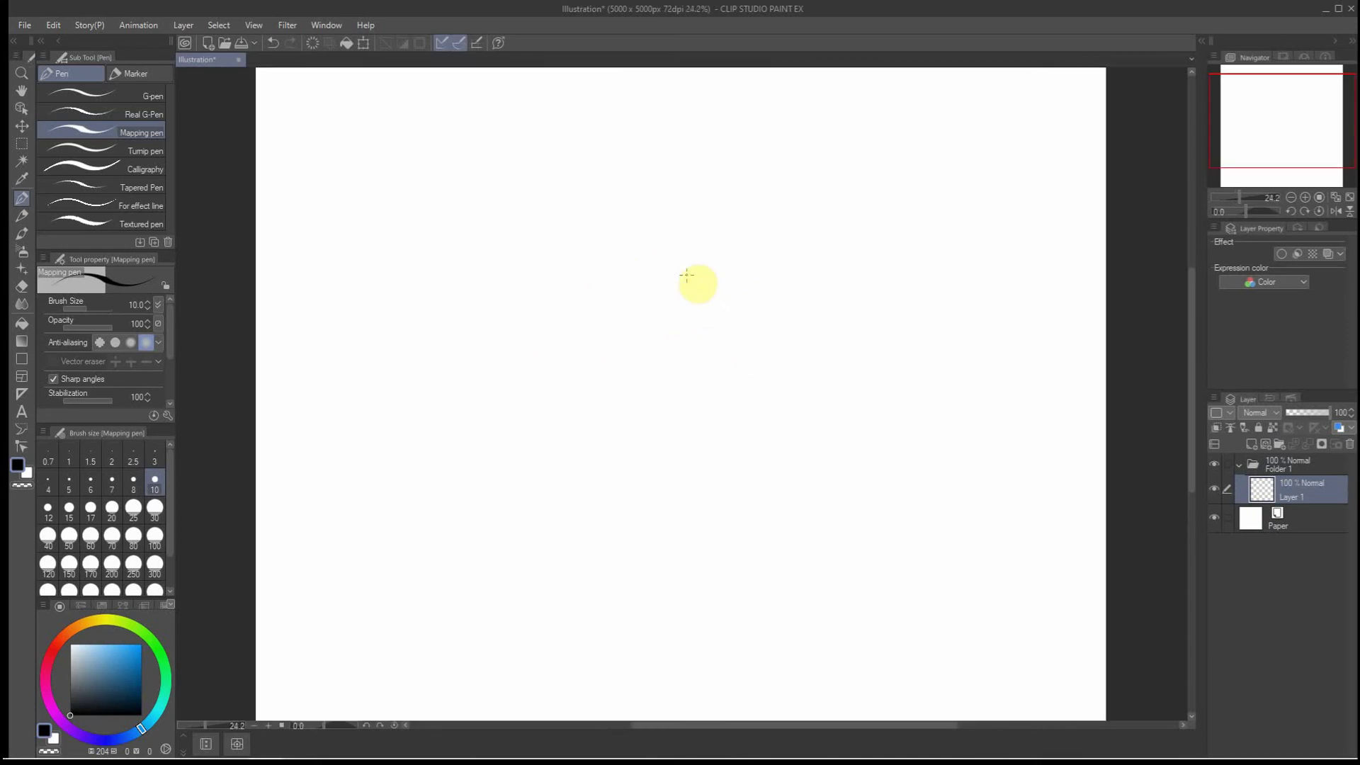
scroll(686, 275, "up", 1)
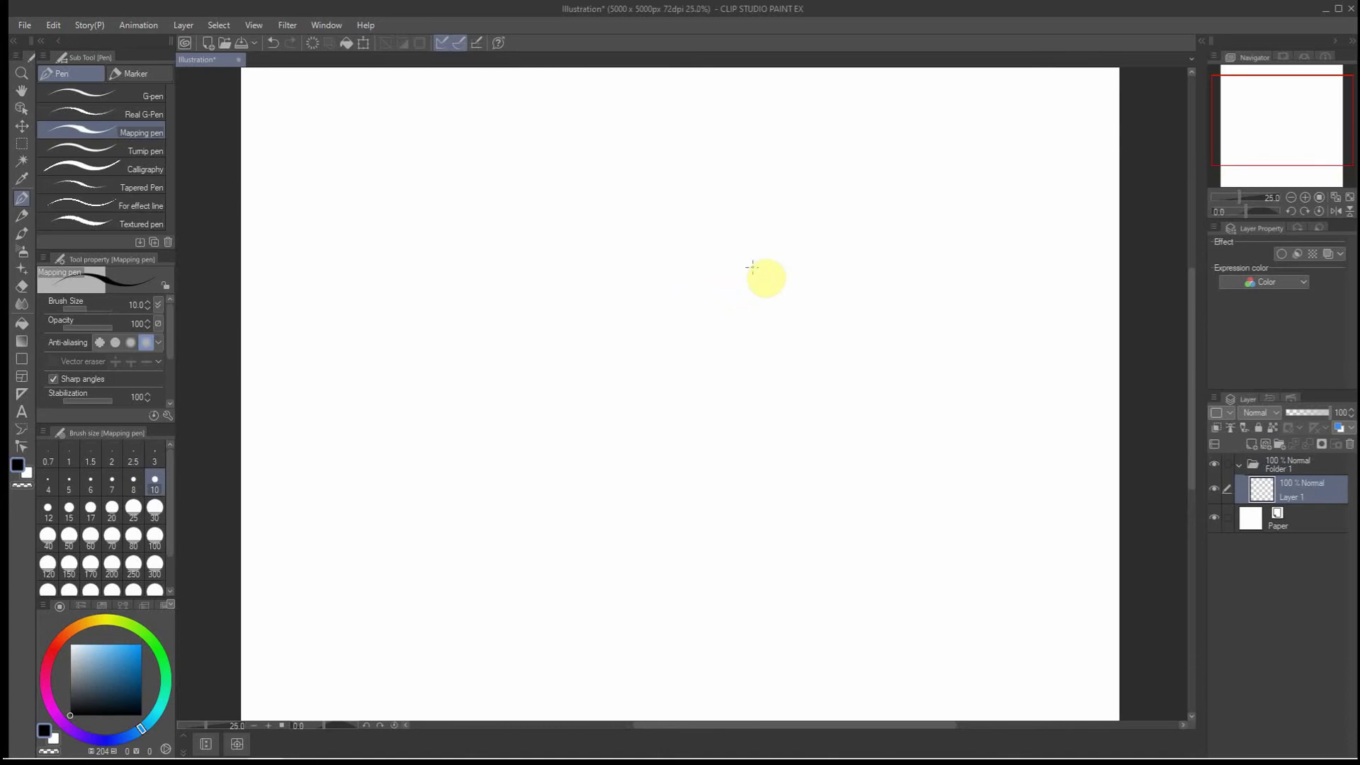
mouse_move(757, 269)
left_mouse_down()
mouse_move(620, 357)
mouse_move(736, 414)
mouse_move(768, 363)
left_mouse_up()
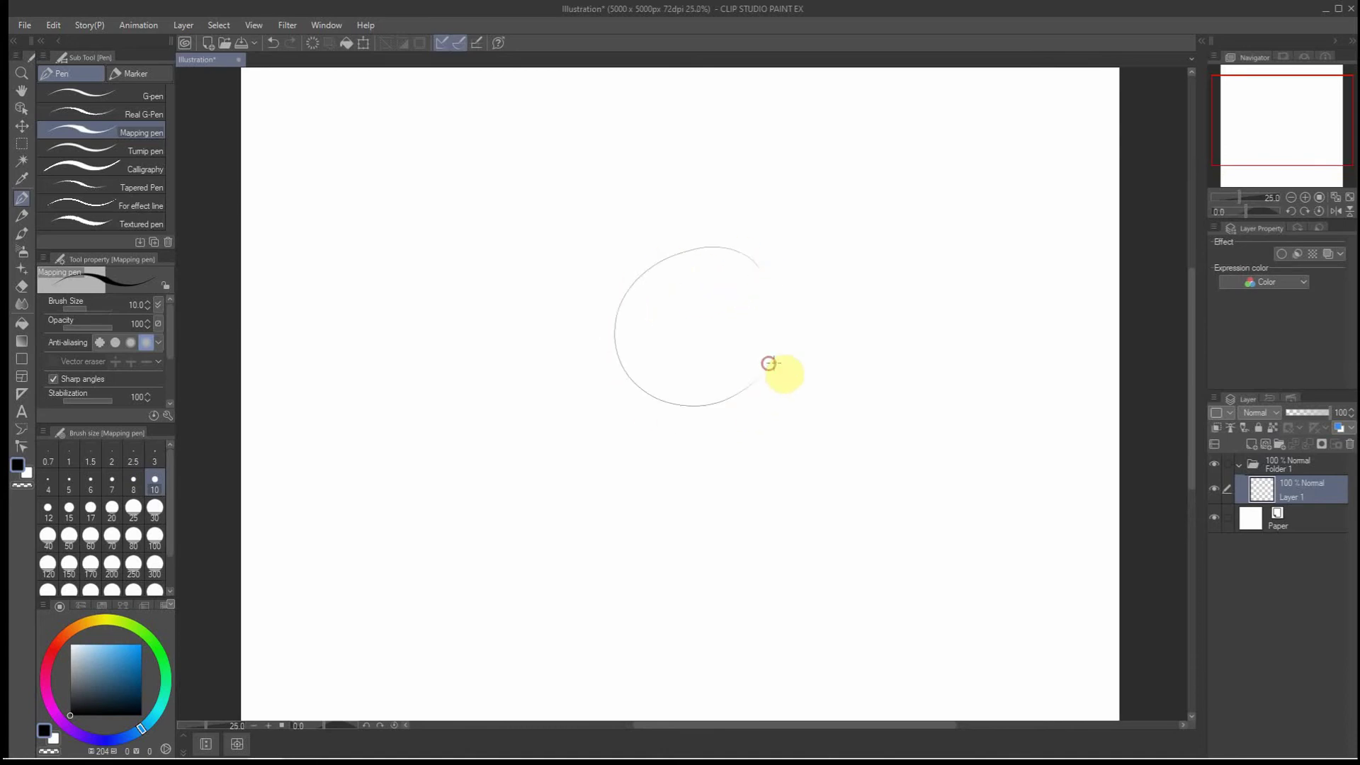
key("ctrl+z")
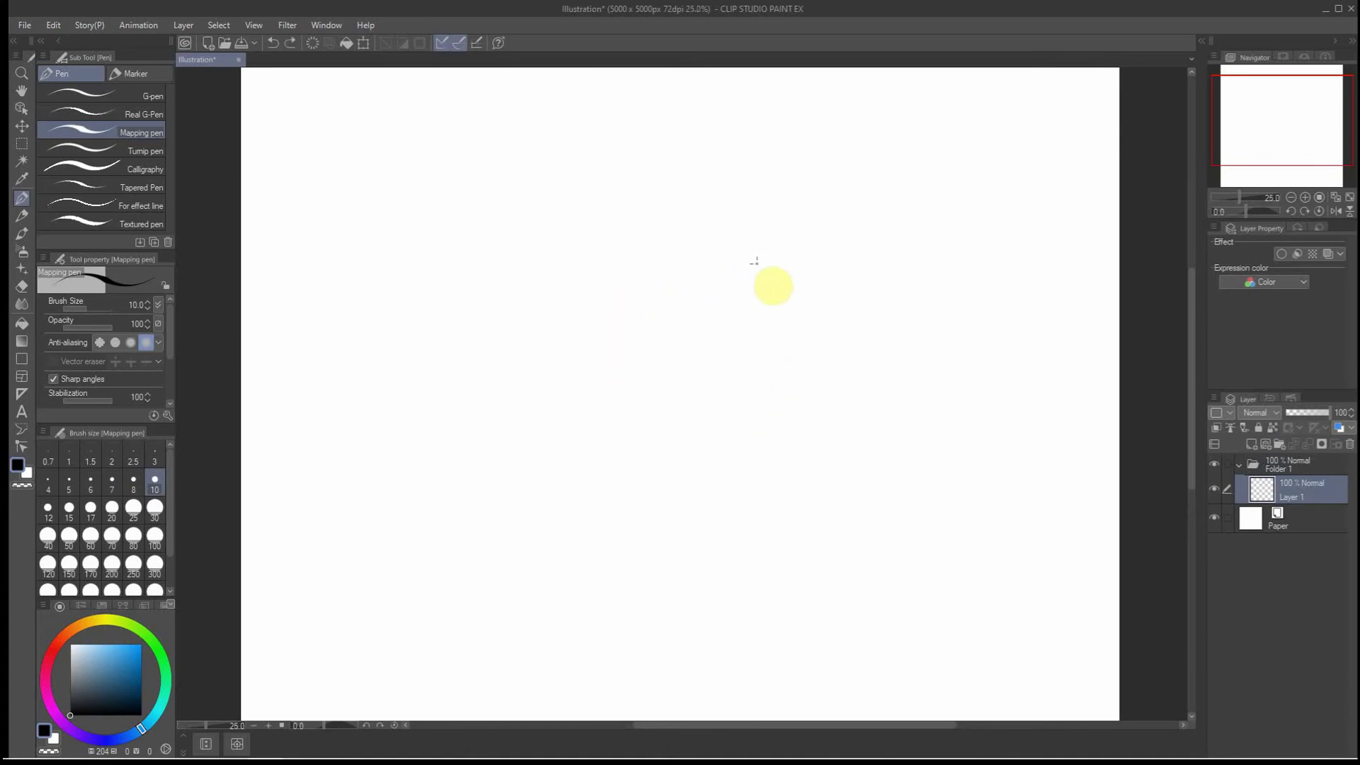
mouse_move(756, 273)
left_mouse_down()
mouse_move(700, 253)
mouse_move(660, 277)
left_mouse_up()
mouse_move(732, 264)
left_mouse_down()
mouse_move(648, 282)
mouse_move(634, 329)
left_mouse_up()
mouse_move(653, 283)
left_mouse_down()
mouse_move(625, 347)
mouse_move(637, 324)
mouse_move(649, 391)
mouse_move(697, 416)
mouse_move(640, 375)
mouse_move(676, 407)
mouse_move(771, 419)
mouse_move(694, 424)
mouse_move(768, 408)
mouse_move(751, 422)
mouse_move(784, 376)
left_mouse_up()
mouse_move(752, 405)
left_mouse_down()
mouse_move(777, 386)
mouse_move(784, 336)
left_mouse_up()
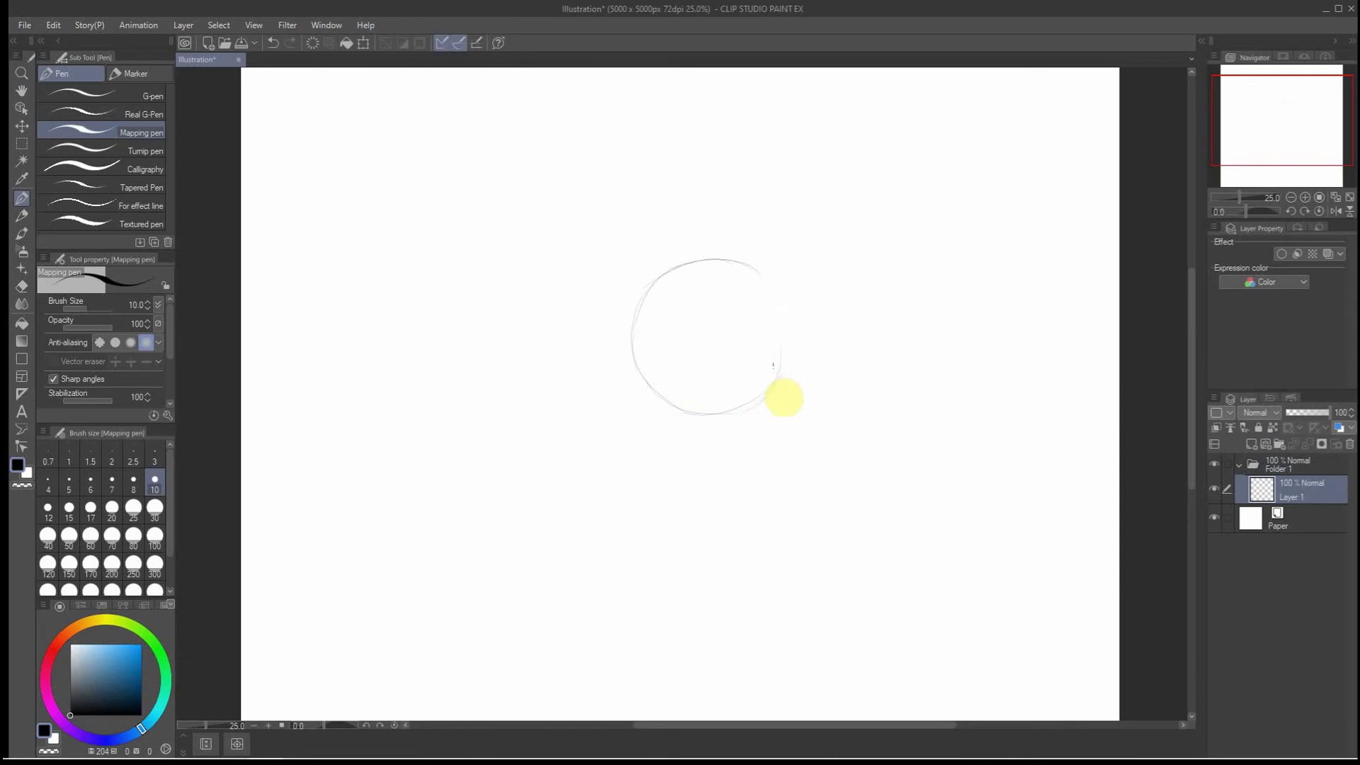
mouse_move(775, 383)
left_mouse_down()
mouse_move(780, 311)
mouse_move(792, 338)
mouse_move(752, 273)
left_mouse_up()
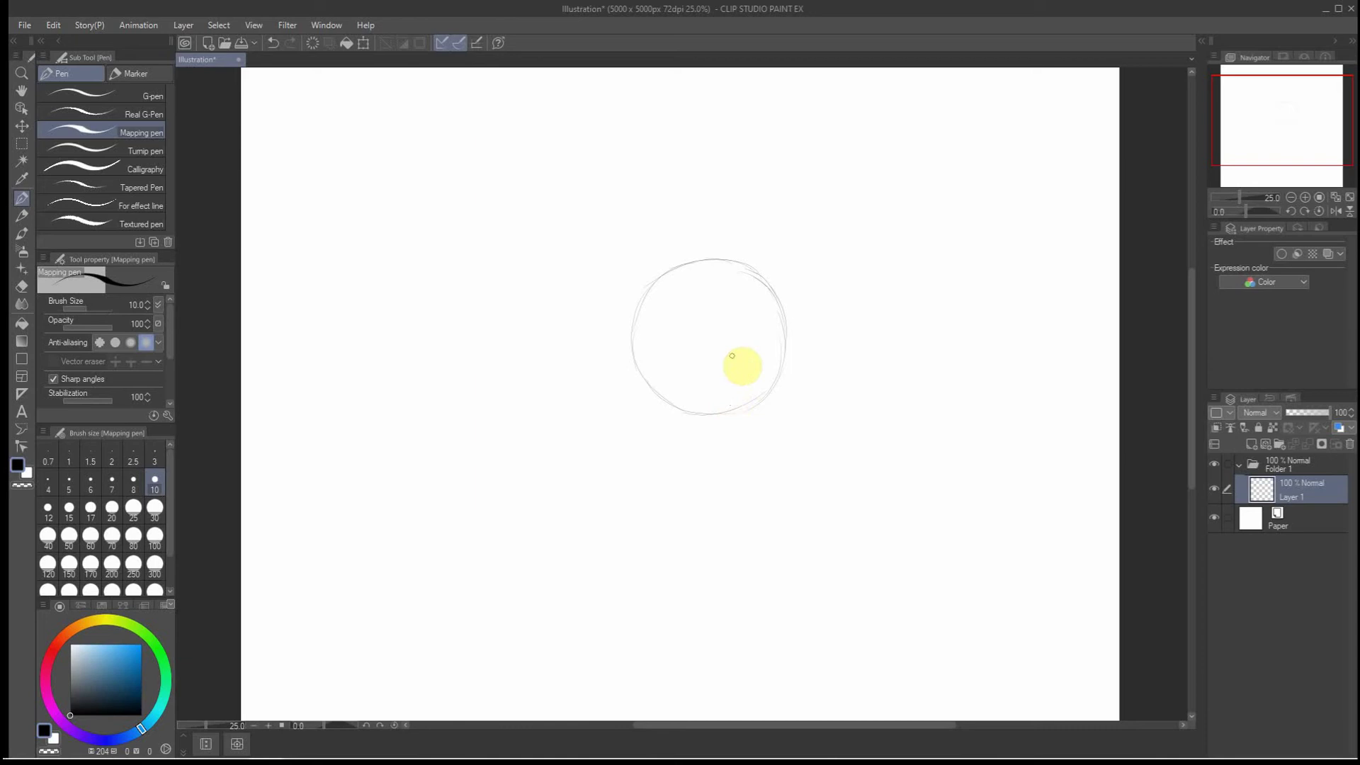
Set the Hard eraser's brush size to 100 and return to the Mapping pen
left_click(20, 285)
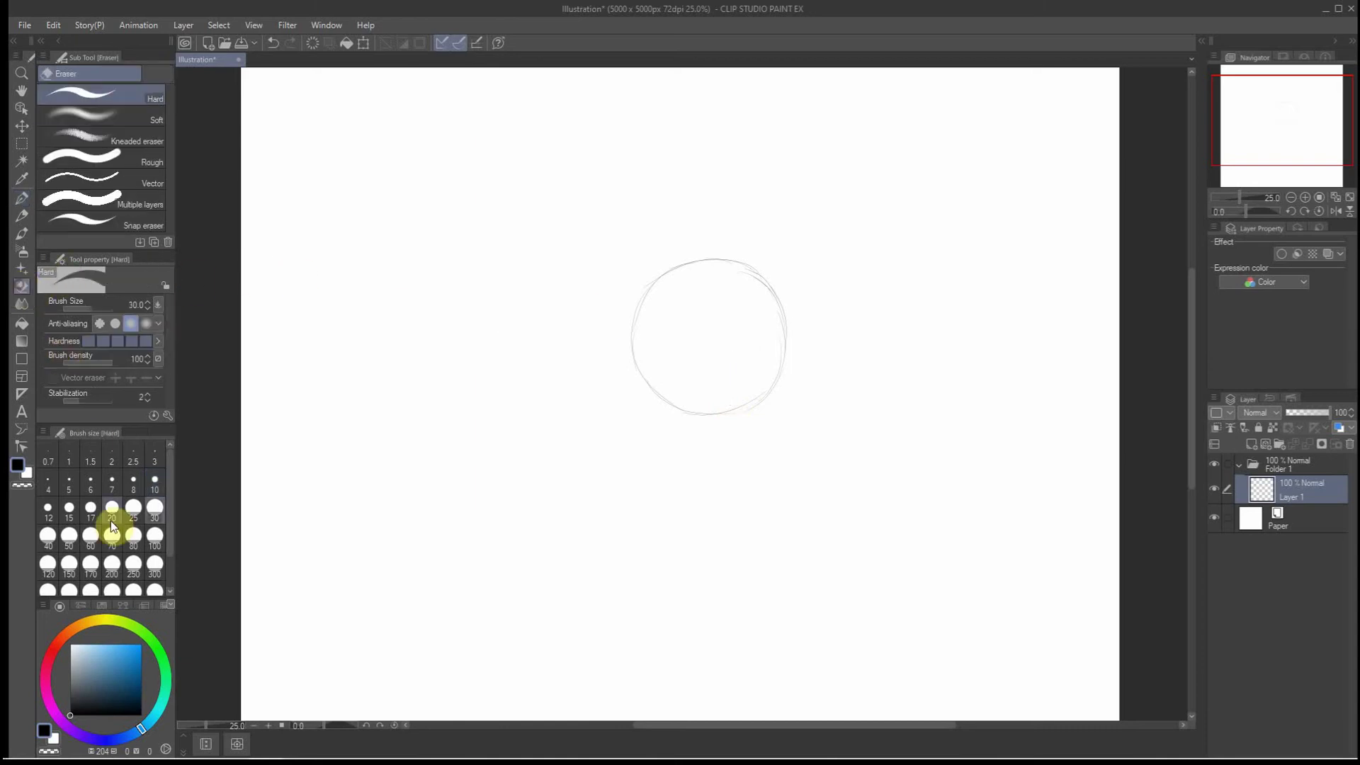
left_click(69, 538)
left_click(153, 538)
left_click(22, 199)
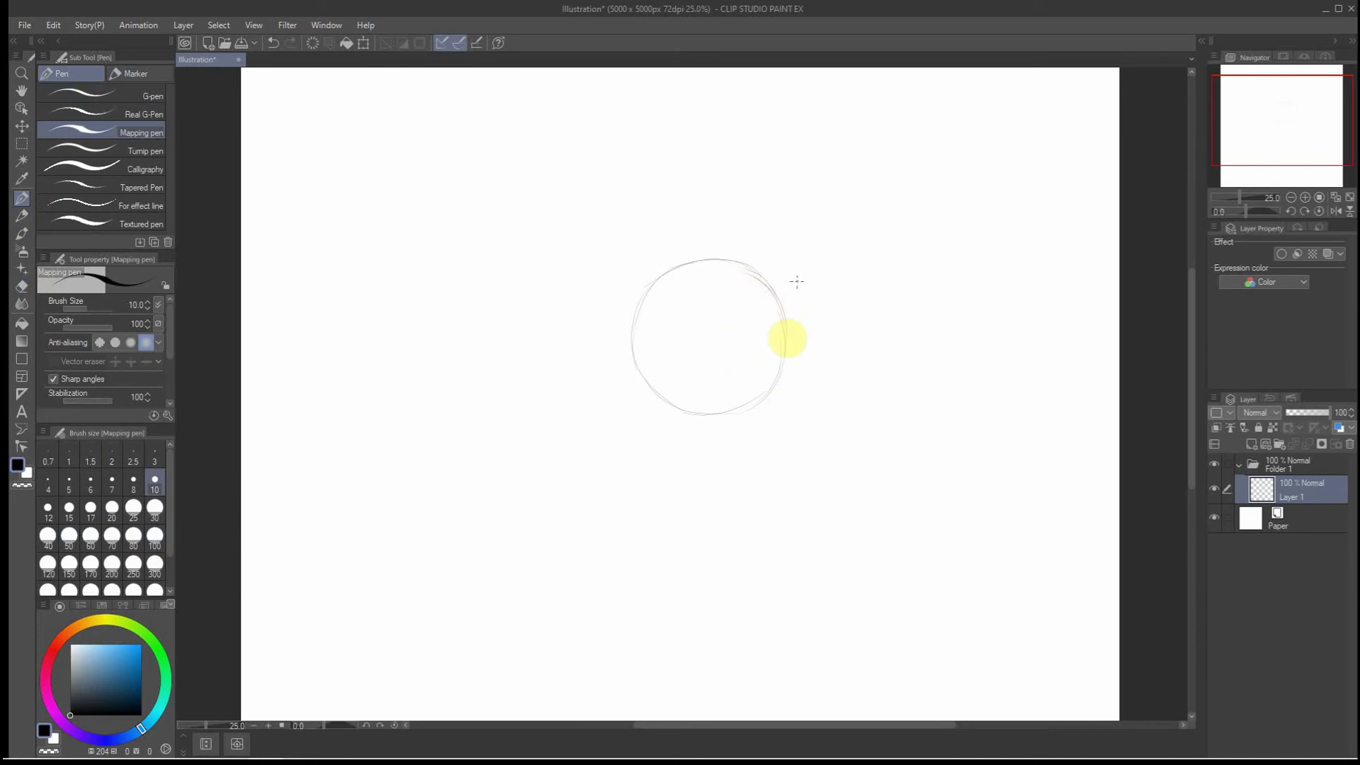
Draw a slightly curved vertical centre guideline through the head circle, a little left of its middle
left_click_drag(694, 420, 681, 282)
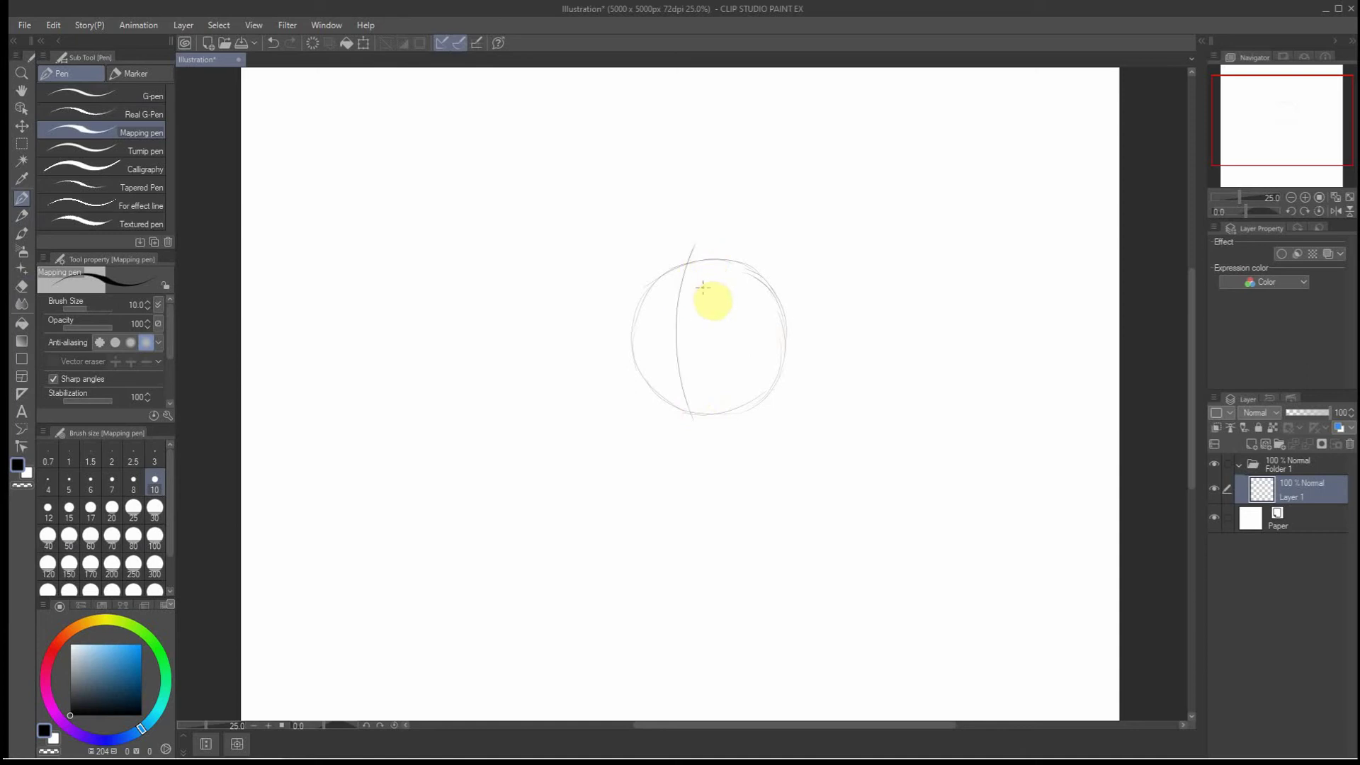
key("ctrl+z")
left_click_drag(700, 425, 700, 253)
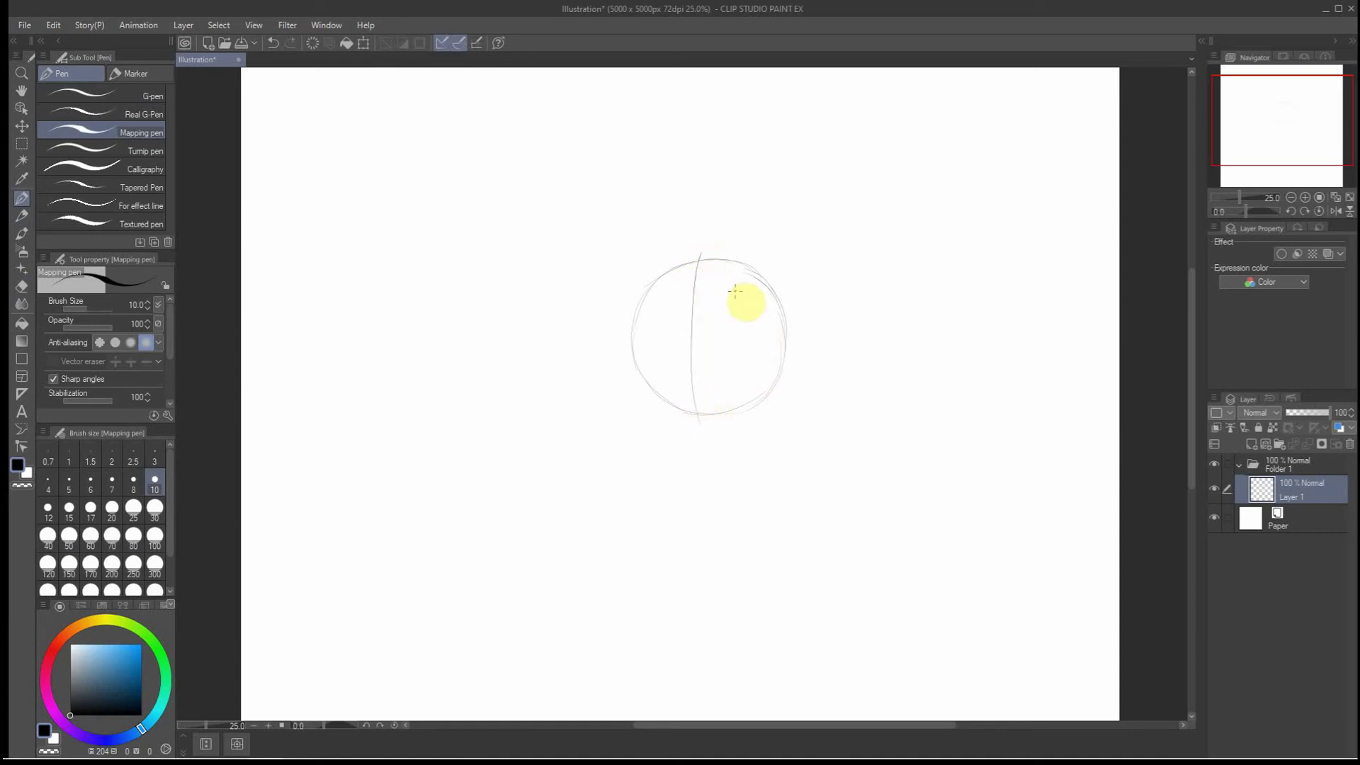
left_click_drag(800, 356, 632, 352)
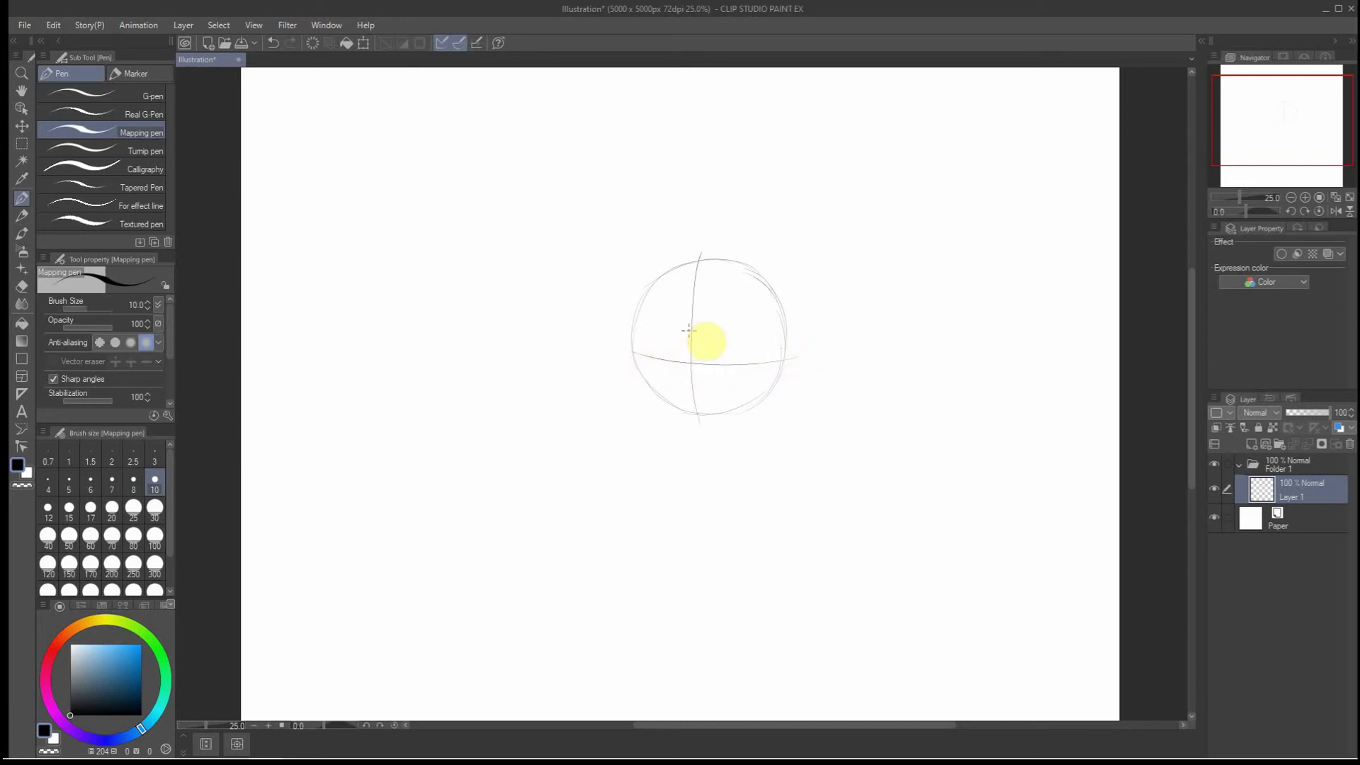
key("ctrl+z")
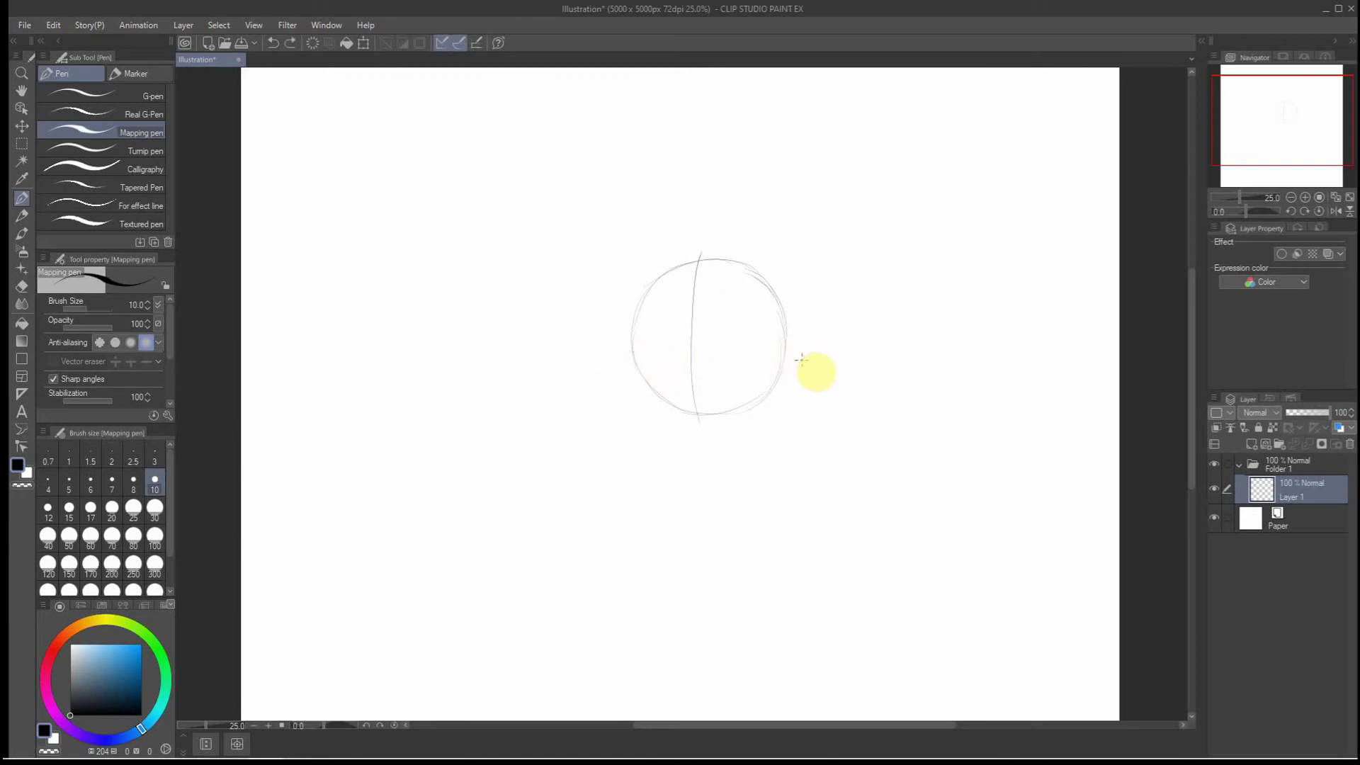
left_click_drag(801, 360, 615, 354)
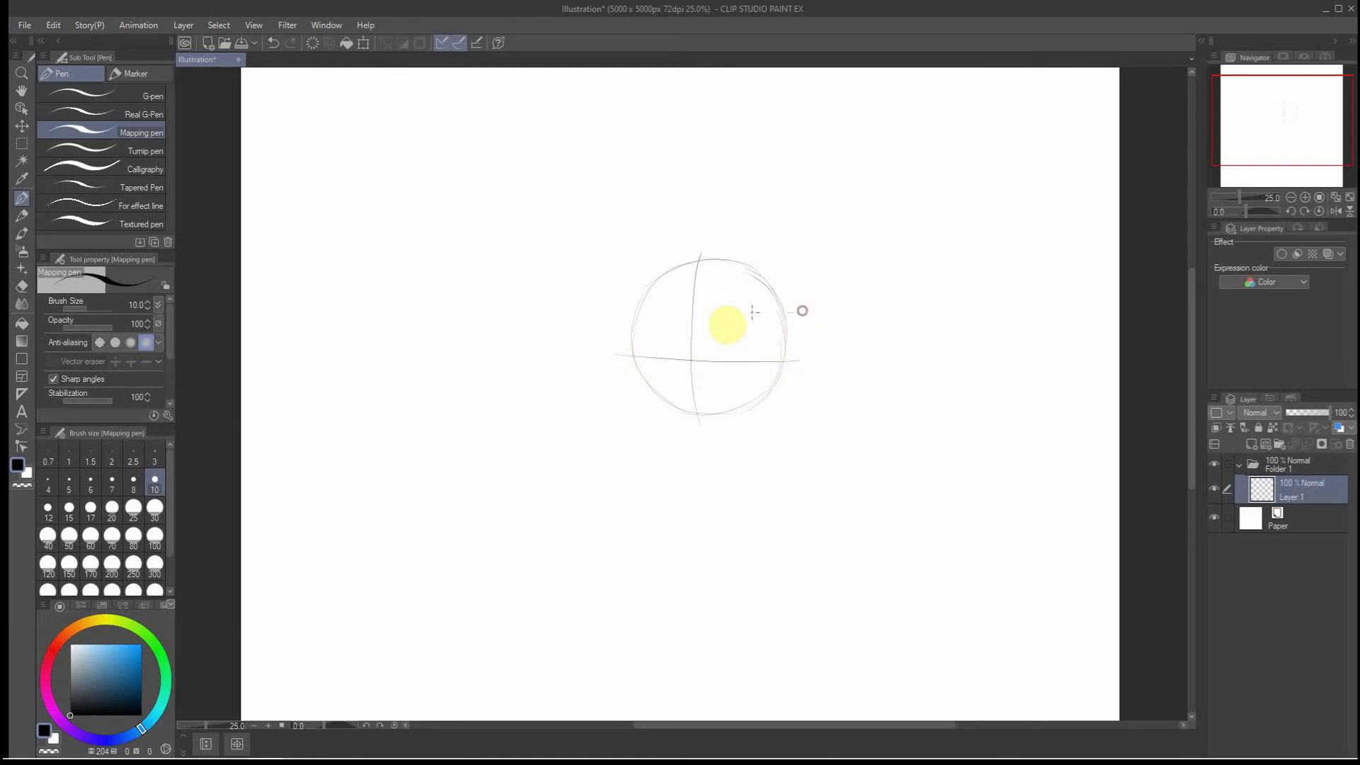
key("ctrl+z")
left_click_drag(802, 318, 608, 319)
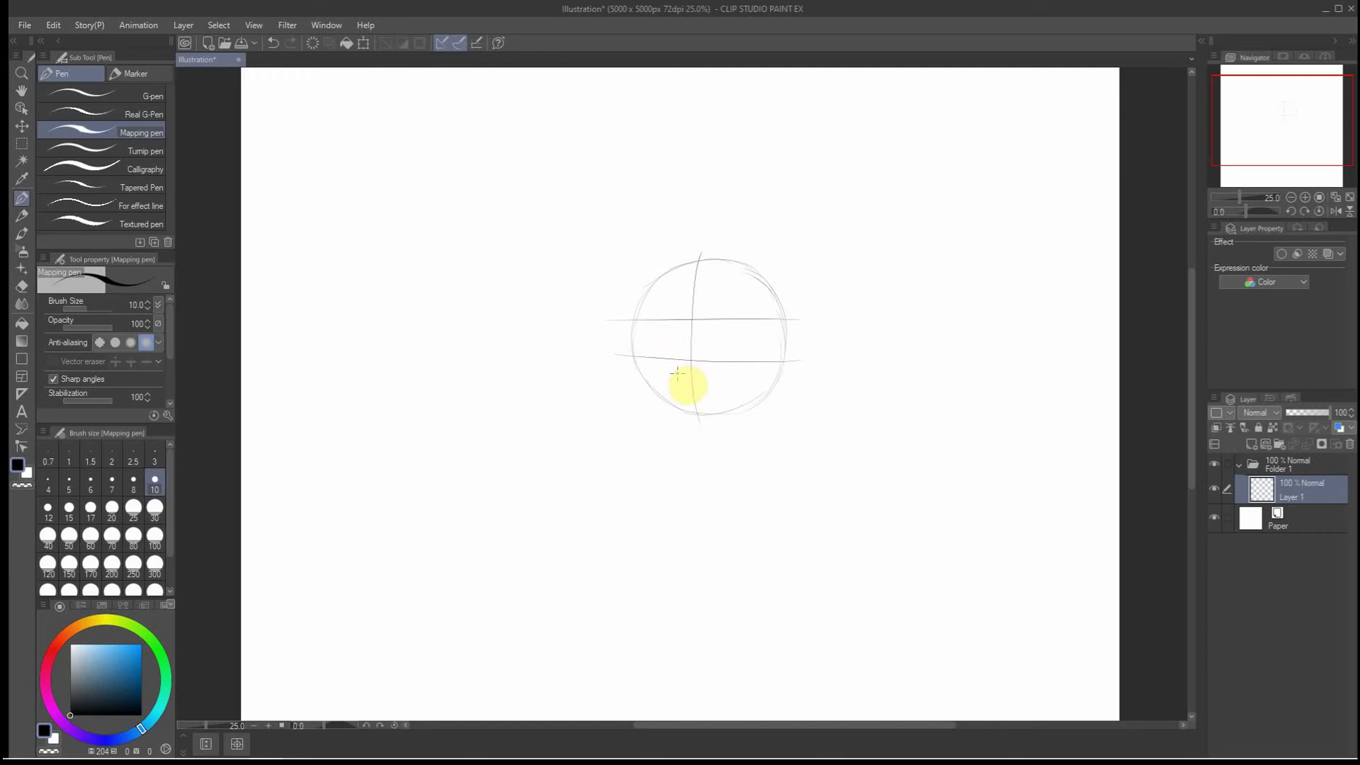
key("ctrl+z")
key("ctrl+z")
left_click_drag(793, 372, 609, 368)
key("ctrl+z")
left_click_drag(802, 358, 597, 352)
key("ctrl+z")
Draw two gently curved horizontal eye guidelines across the head circle, one below and one above its middle
mouse_move(801, 357)
left_mouse_down()
mouse_move(673, 376)
mouse_move(597, 352)
left_mouse_up()
mouse_move(802, 312)
left_mouse_down()
mouse_move(767, 328)
mouse_move(610, 312)
left_mouse_up()
Draw the face contour from the upper guideline's left end, down the cheek to a pointed chin, and up the right jaw
scroll(655, 324, "up", 1)
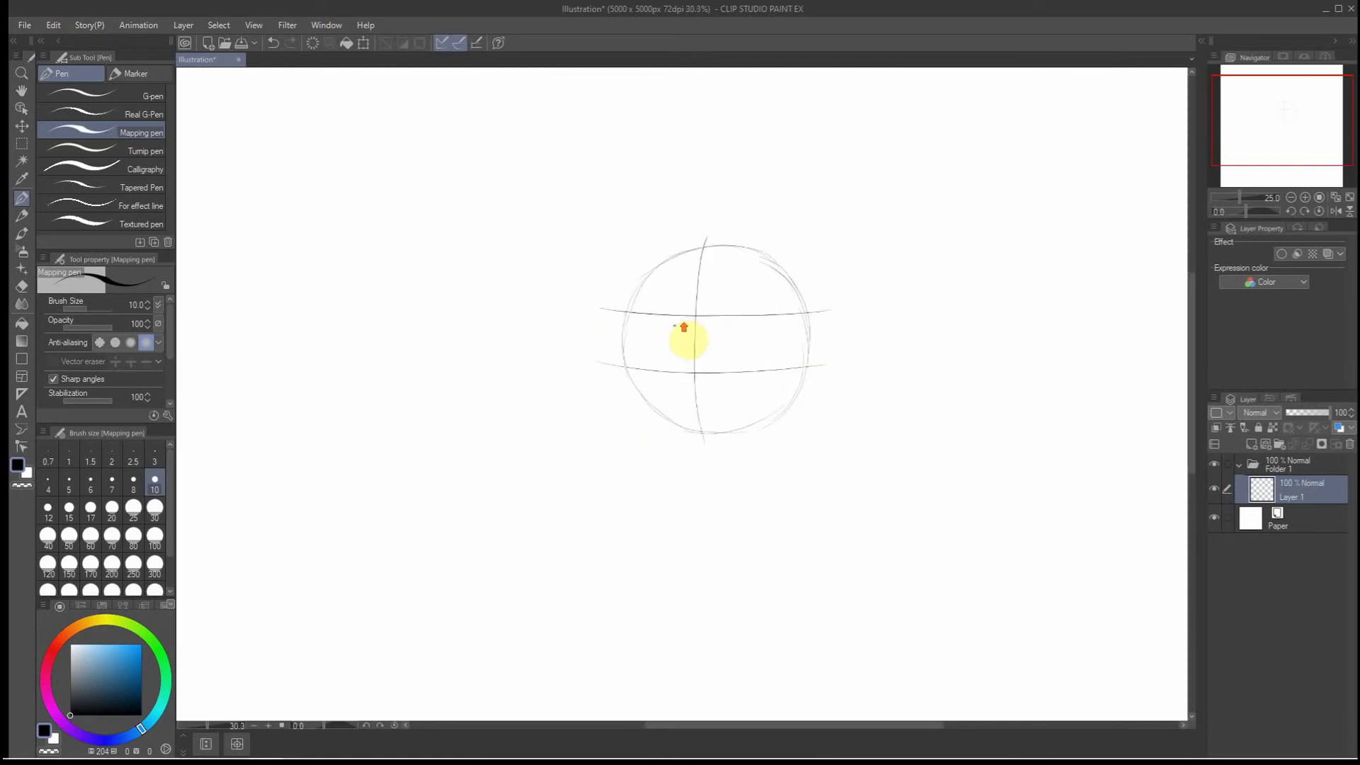
scroll(678, 323, "up", 2)
scroll(577, 306, "up", 2)
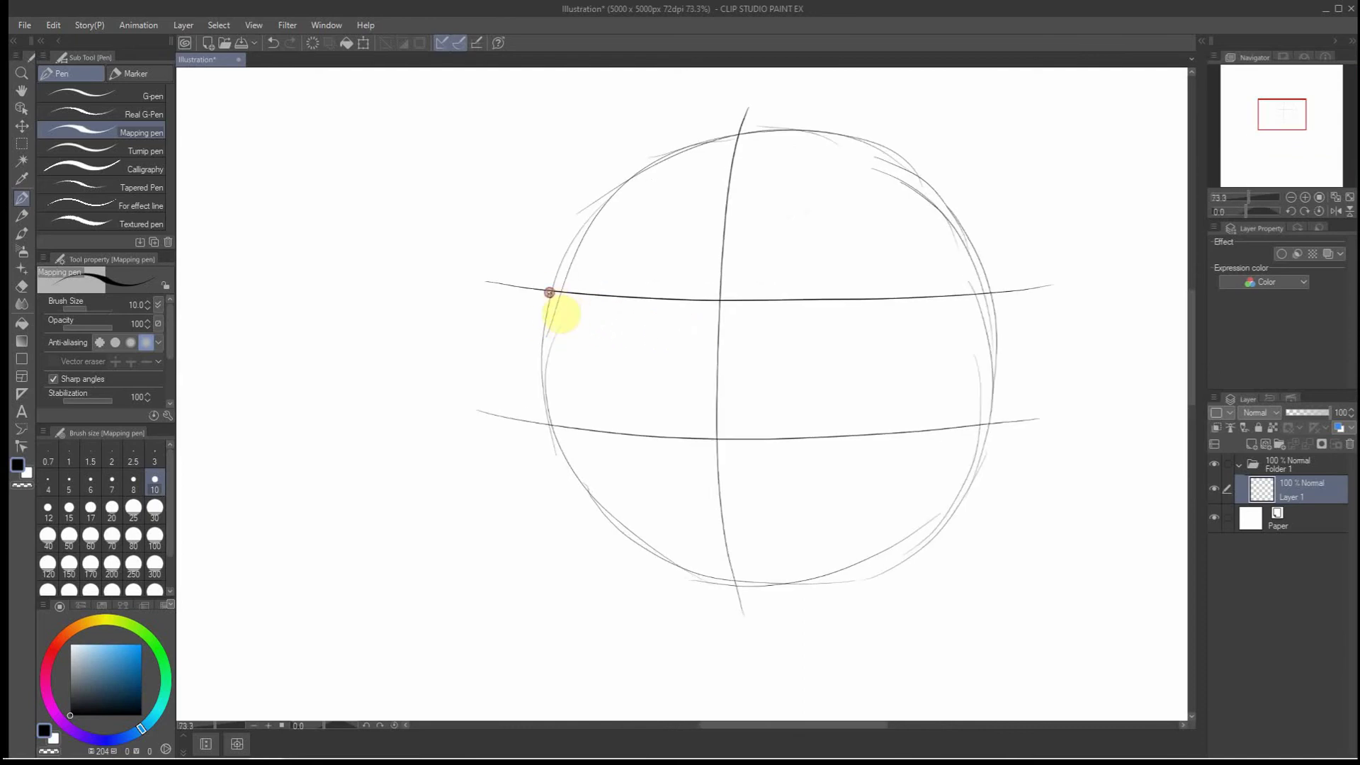
left_click_drag(551, 293, 561, 406)
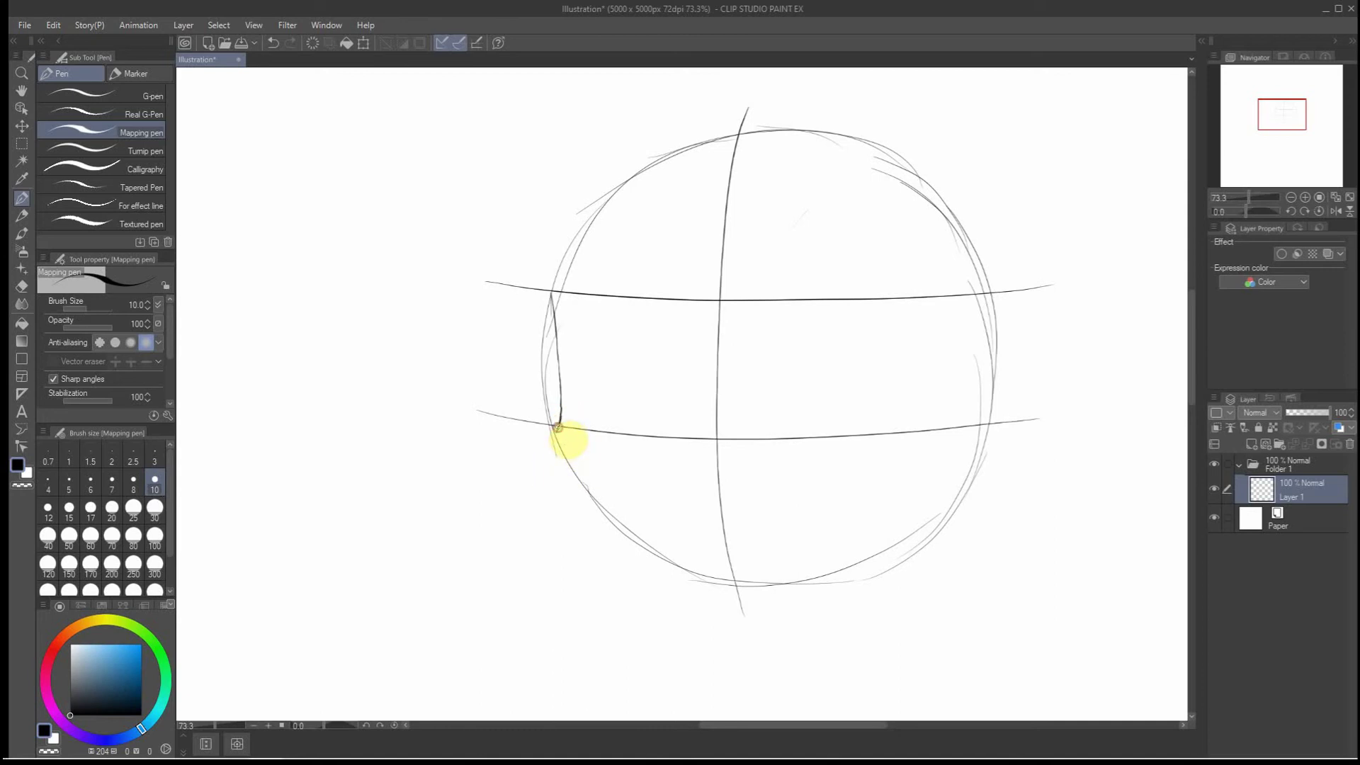
mouse_move(558, 430)
left_mouse_down()
mouse_move(571, 480)
mouse_move(614, 536)
mouse_move(607, 524)
mouse_move(712, 600)
mouse_move(748, 598)
left_mouse_up()
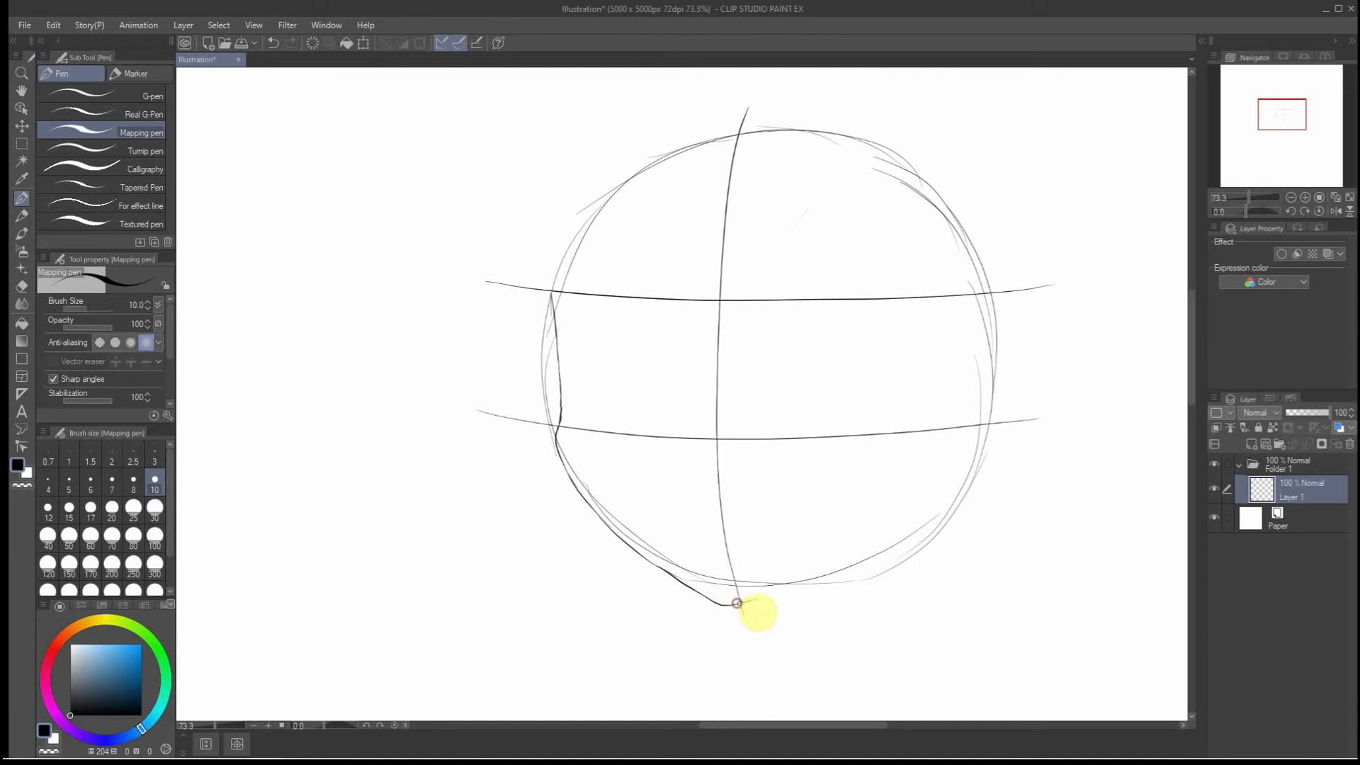
mouse_move(736, 603)
left_mouse_down()
mouse_move(877, 558)
mouse_move(844, 575)
left_mouse_up()
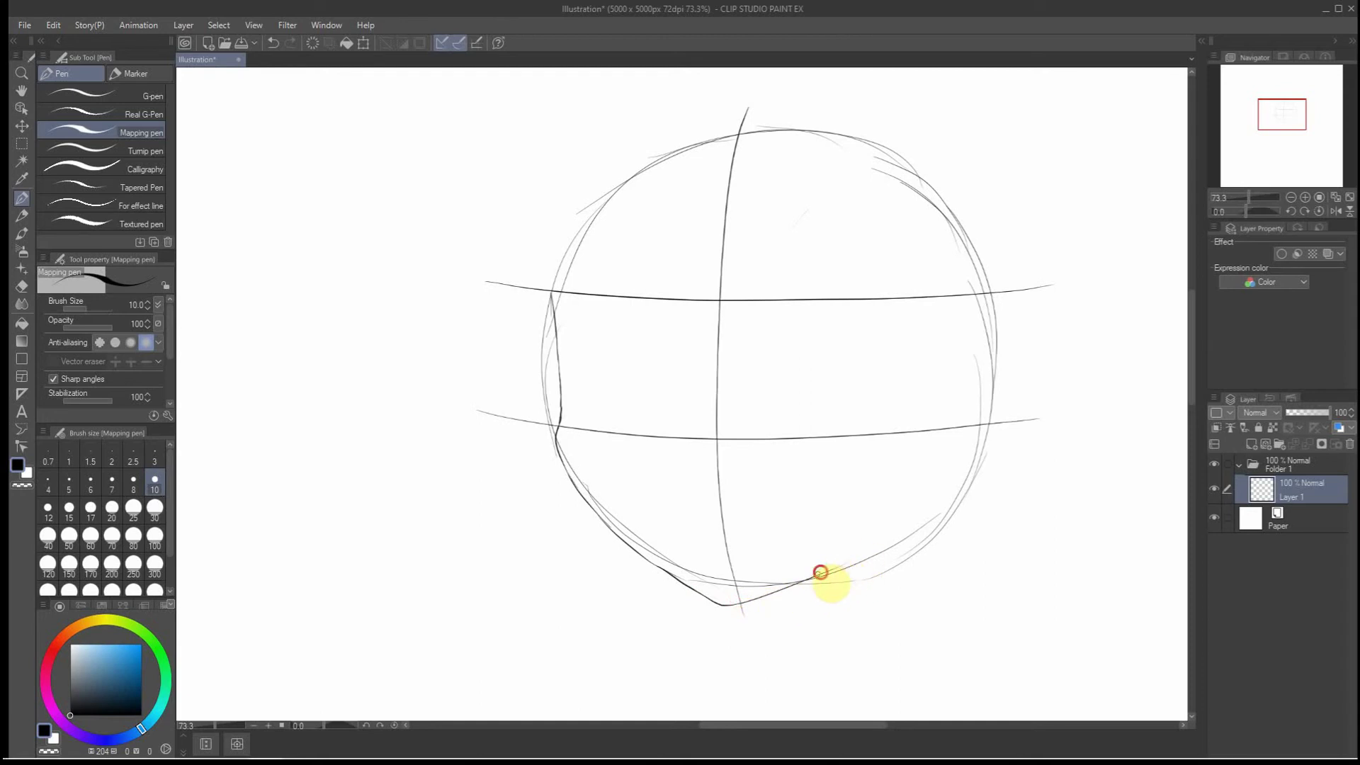
mouse_move(927, 522)
left_mouse_down()
mouse_move(970, 465)
mouse_move(998, 383)
mouse_move(999, 315)
mouse_move(974, 240)
mouse_move(988, 278)
left_mouse_up()
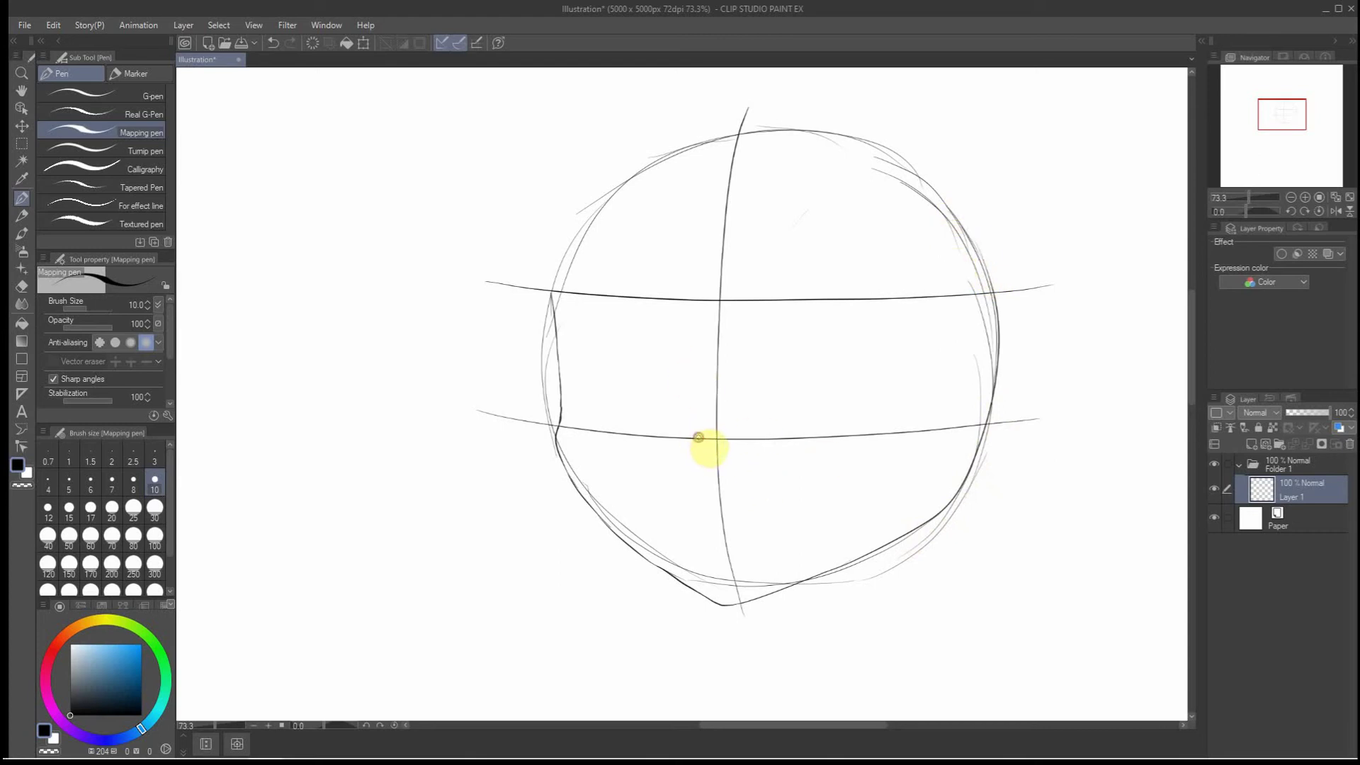
mouse_move(699, 437)
left_mouse_down()
mouse_move(711, 366)
mouse_move(685, 315)
mouse_move(644, 304)
mouse_move(593, 362)
left_mouse_up()
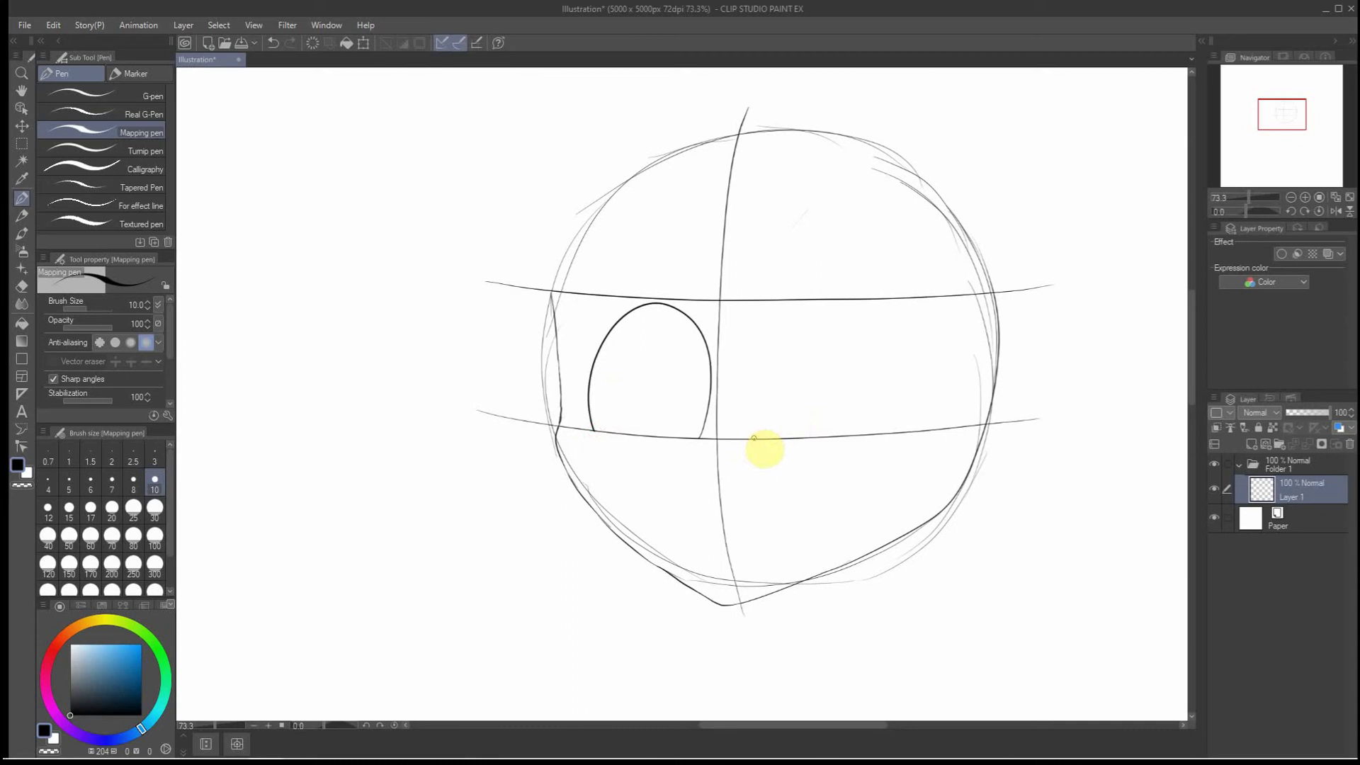
mouse_move(754, 439)
left_mouse_down()
mouse_move(807, 313)
mouse_move(861, 301)
mouse_move(906, 358)
left_mouse_up()
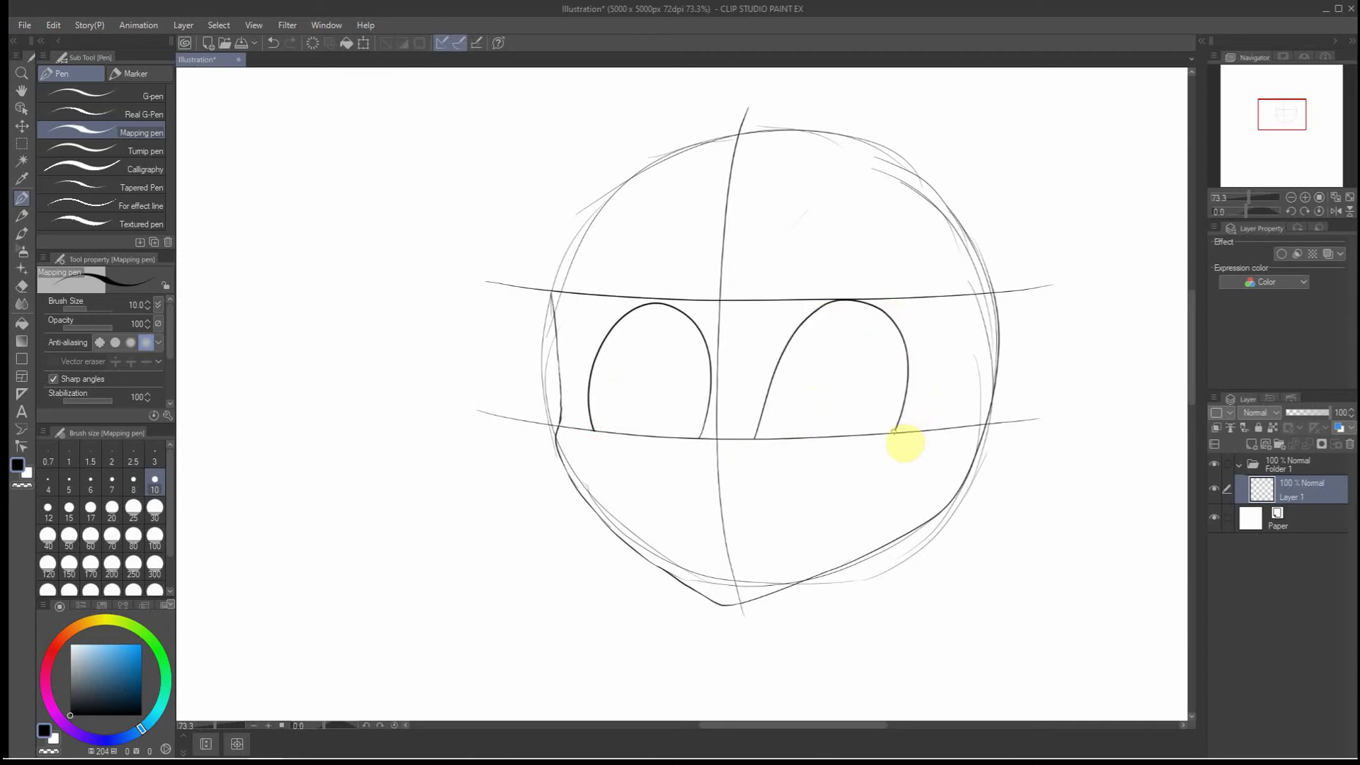
key("ctrl+z")
key("ctrl+z")
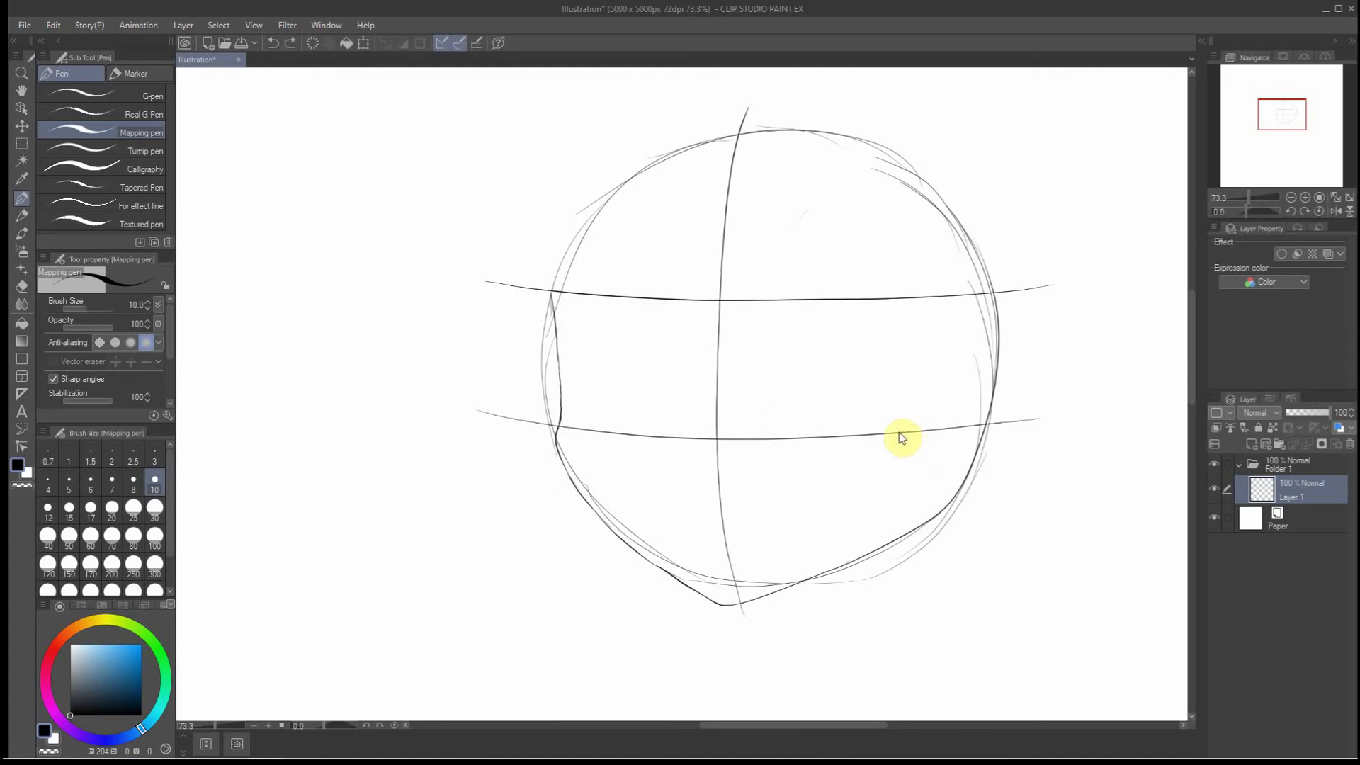
mouse_move(741, 437)
left_mouse_down()
mouse_move(821, 308)
mouse_move(867, 303)
mouse_move(900, 354)
left_mouse_up()
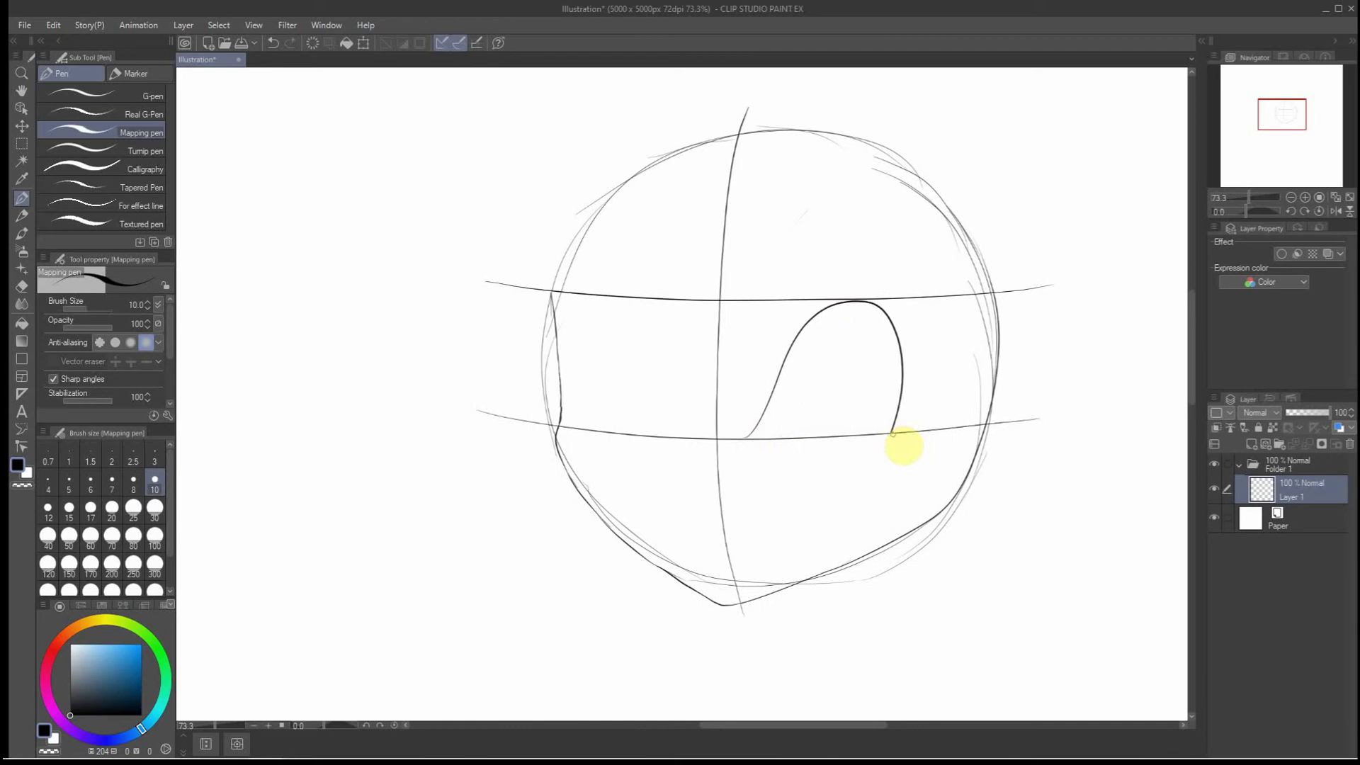
key("ctrl+z")
mouse_move(745, 437)
left_mouse_down()
mouse_move(824, 325)
mouse_move(852, 304)
mouse_move(912, 300)
mouse_move(953, 326)
mouse_move(929, 426)
left_mouse_up()
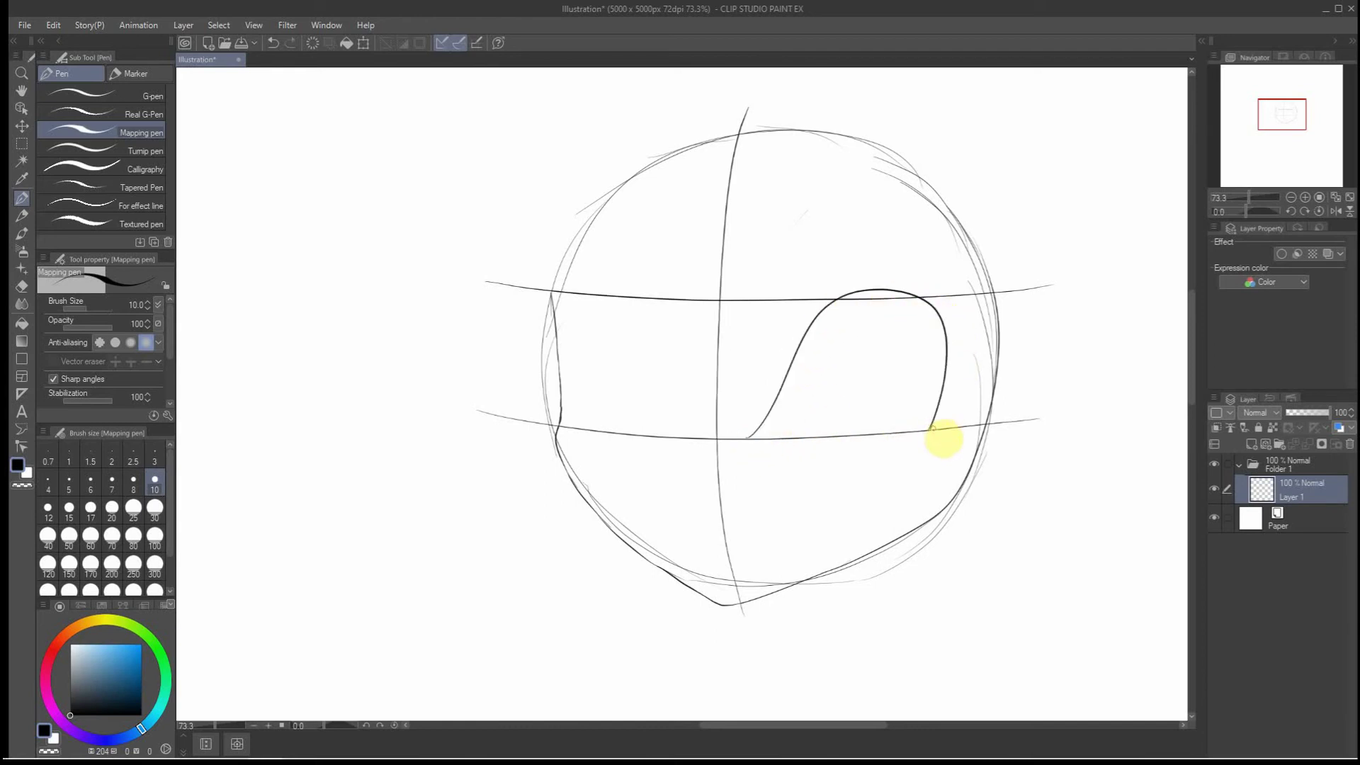
key("ctrl+z")
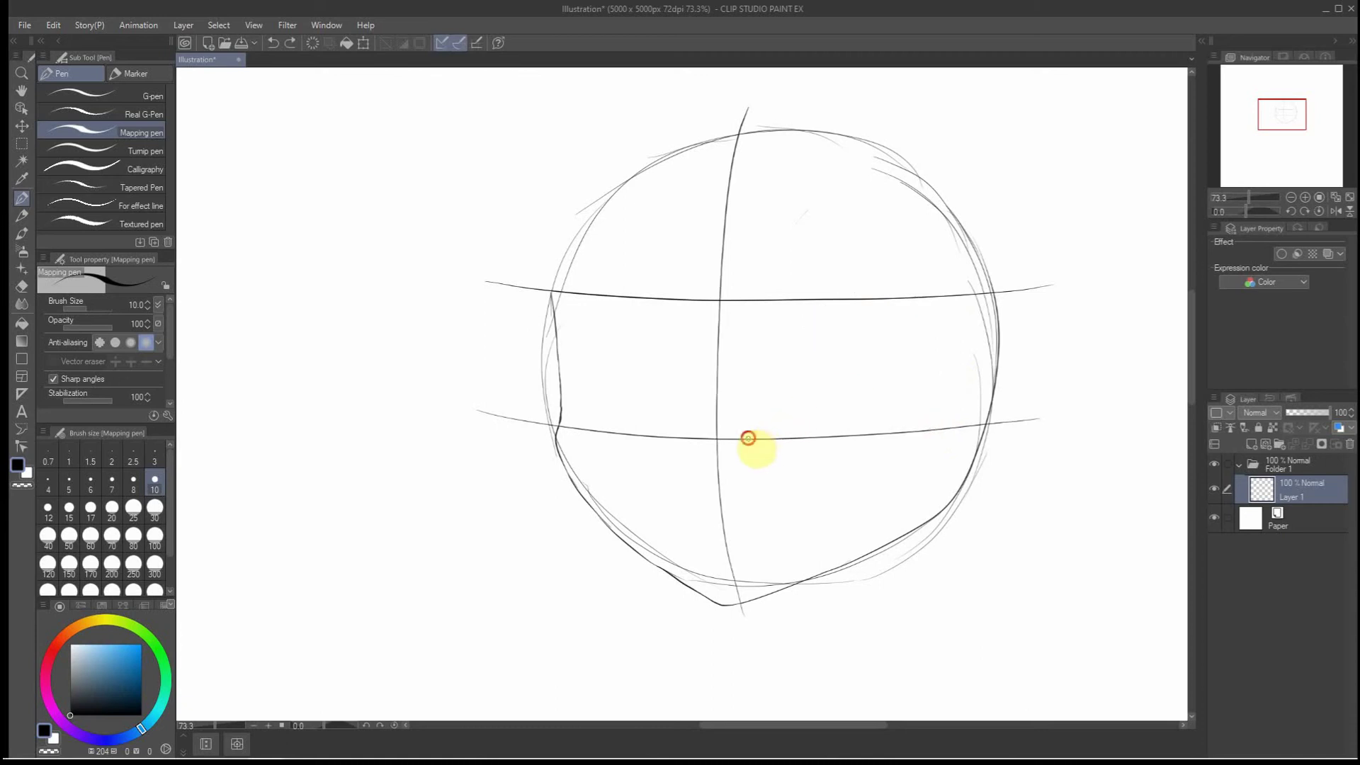
mouse_move(747, 437)
left_mouse_down()
mouse_move(820, 343)
mouse_move(881, 309)
mouse_move(925, 312)
left_mouse_up()
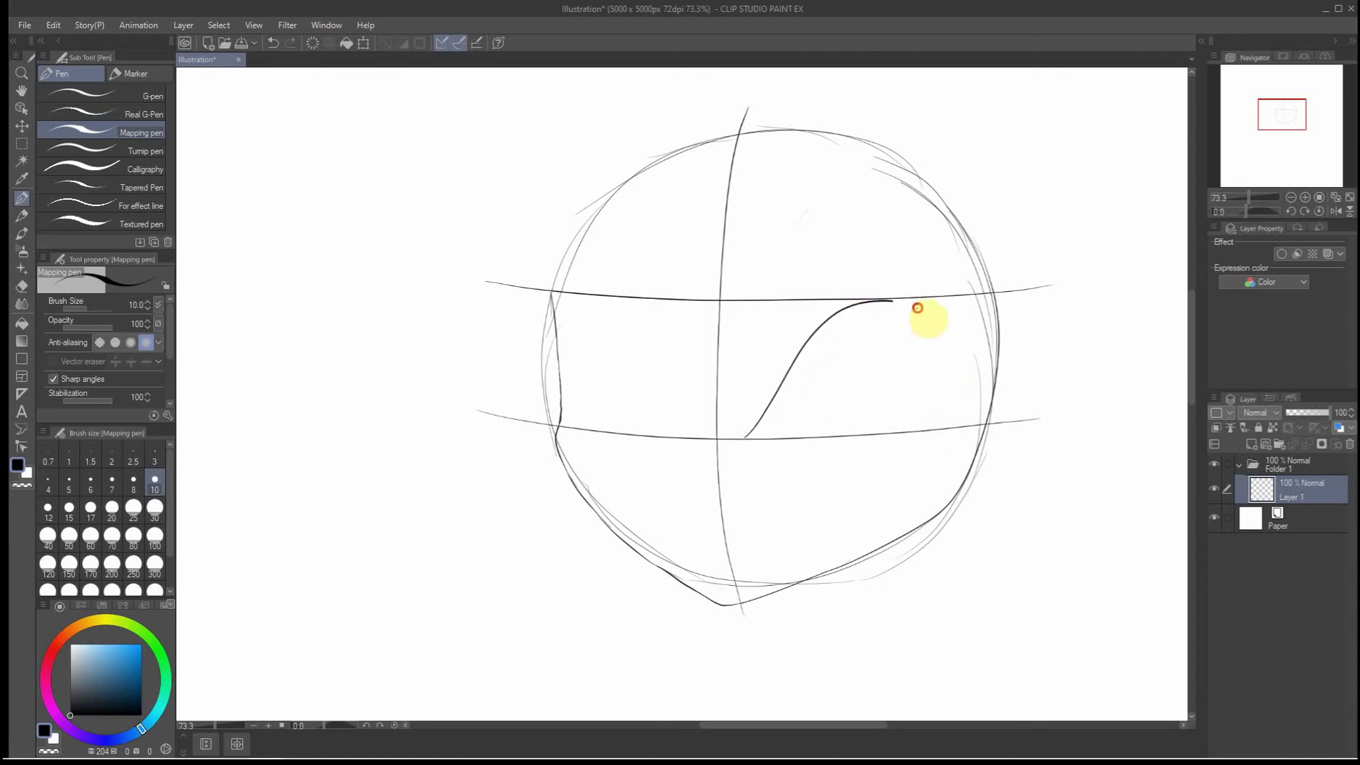
key("ctrl+z")
mouse_move(735, 439)
left_mouse_down()
mouse_move(811, 340)
mouse_move(878, 312)
mouse_move(926, 326)
mouse_move(940, 357)
mouse_move(912, 434)
left_mouse_up()
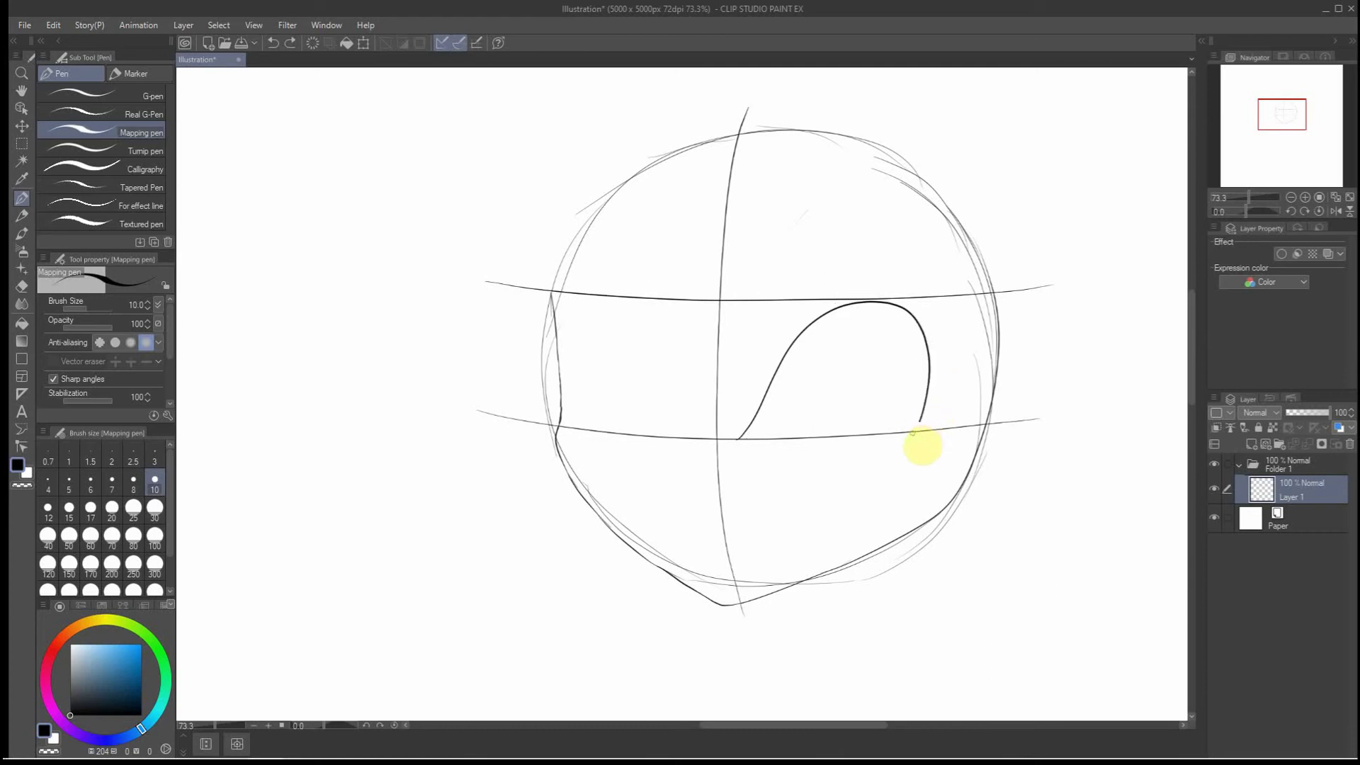
key("ctrl+z")
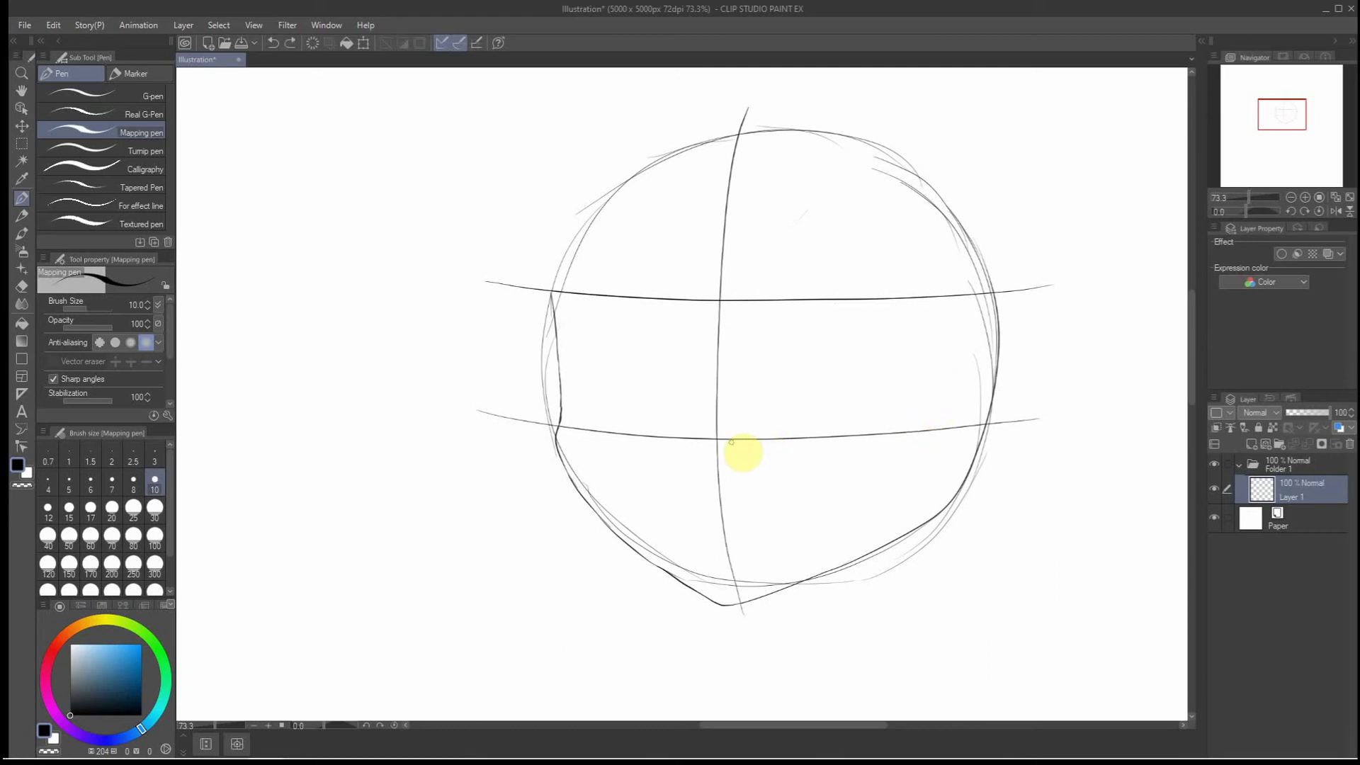
Draw a narrow left and a wider right eye arch between the horizontal guidelines, and a downward-pointing triangular nose between their inner ends
mouse_move(734, 439)
left_mouse_down()
mouse_move(779, 340)
mouse_move(824, 298)
mouse_move(892, 304)
mouse_move(925, 371)
mouse_move(910, 313)
mouse_move(916, 434)
left_mouse_up()
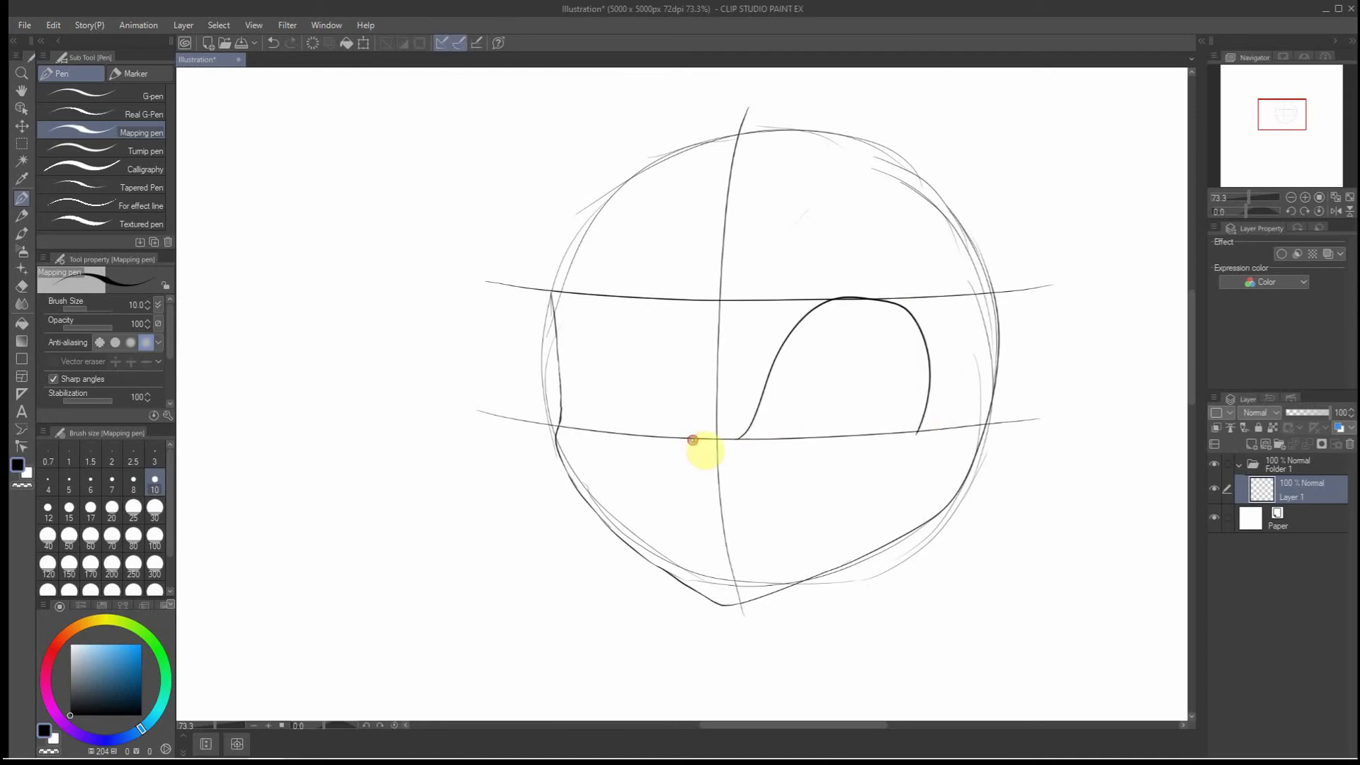
mouse_move(688, 437)
left_mouse_down()
mouse_move(676, 330)
mouse_move(630, 293)
mouse_move(590, 329)
mouse_move(578, 414)
left_mouse_up()
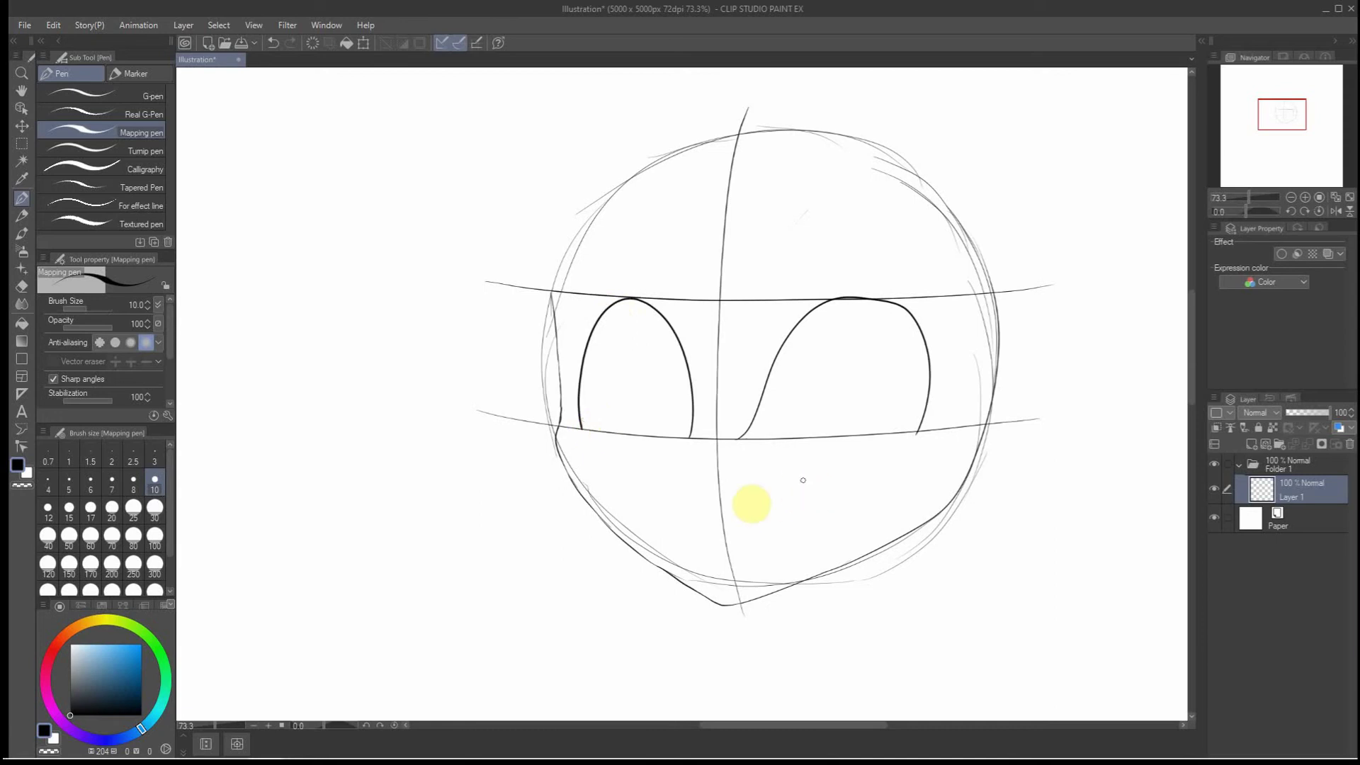
scroll(676, 435, "up", 2)
left_click_drag(664, 417, 674, 428)
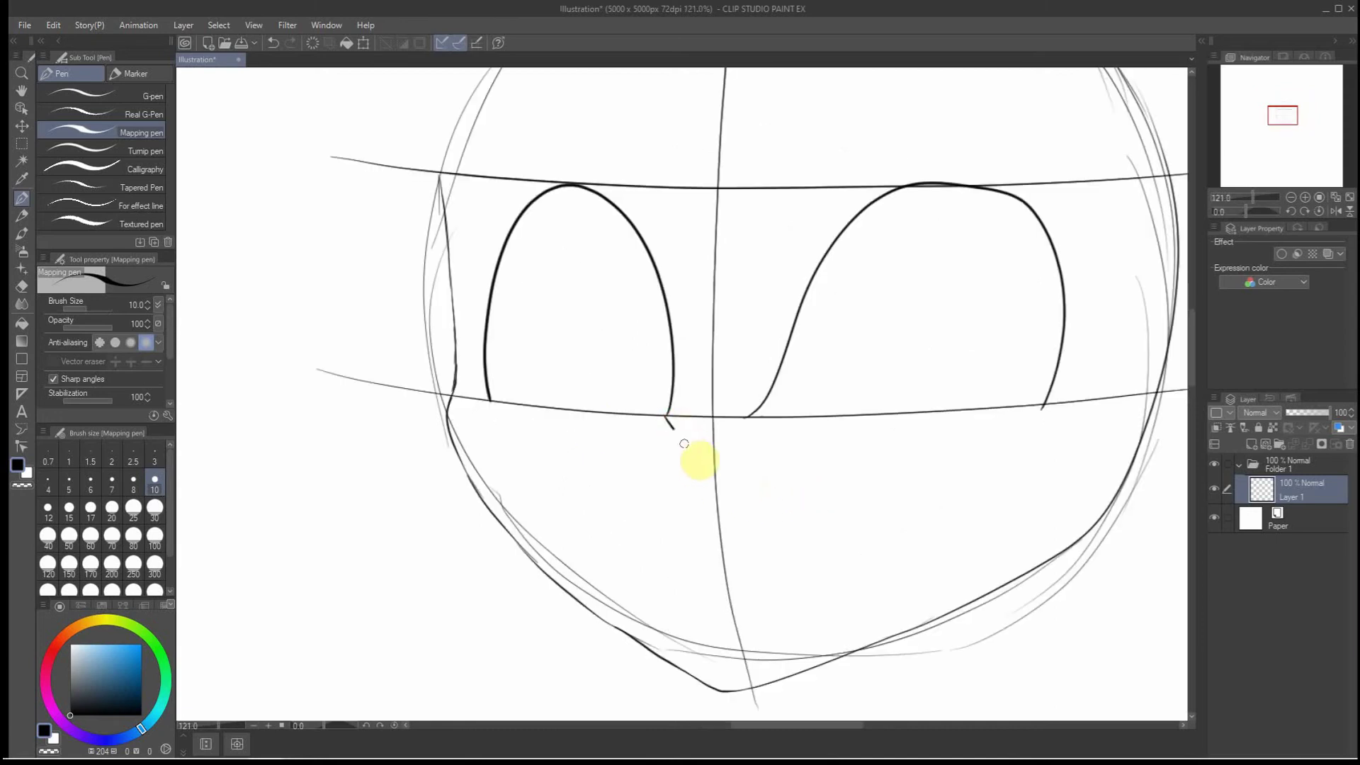
mouse_move(713, 485)
left_mouse_down()
mouse_move(748, 431)
mouse_move(712, 412)
left_mouse_up()
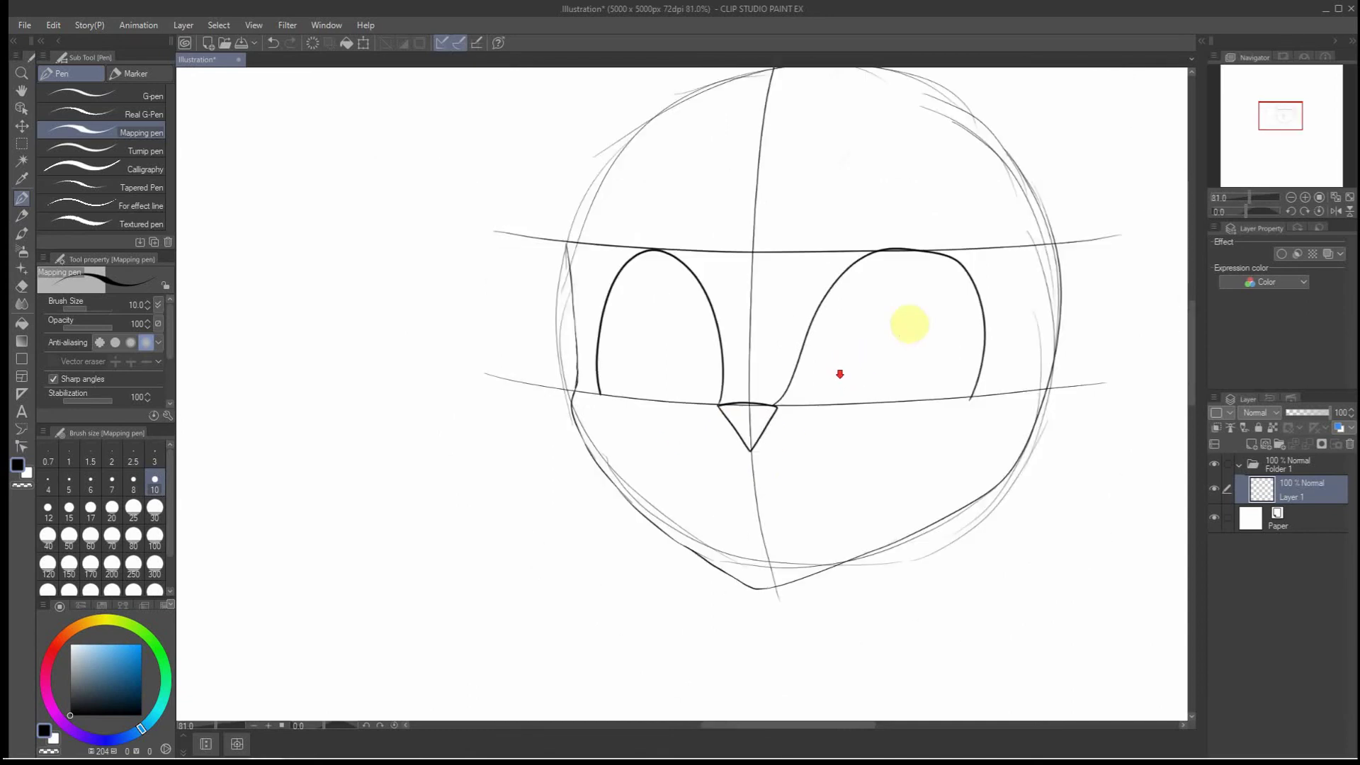
scroll(832, 379, "down", 3)
scroll(834, 393, "up", 2)
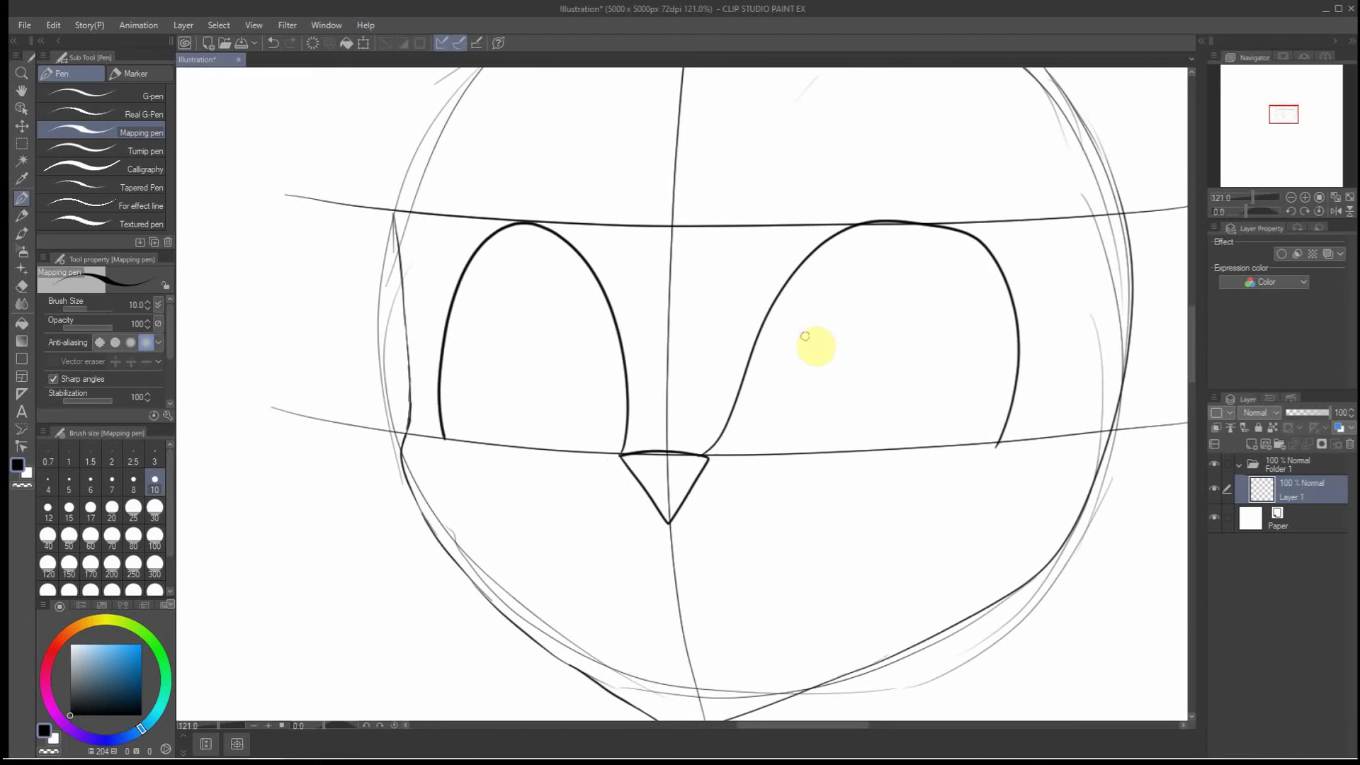
left_click_drag(803, 334, 893, 320)
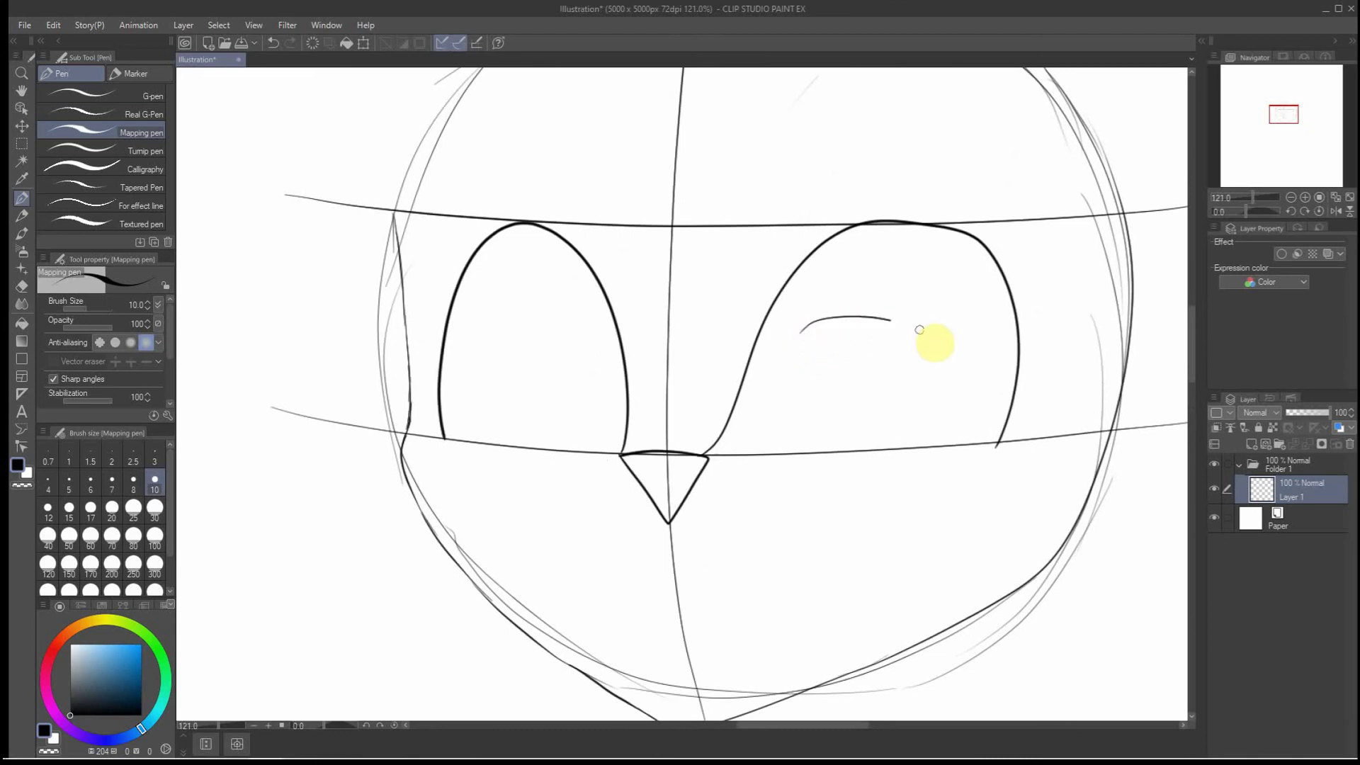
mouse_move(968, 357)
left_mouse_down()
mouse_move(801, 332)
mouse_move(889, 320)
left_mouse_up()
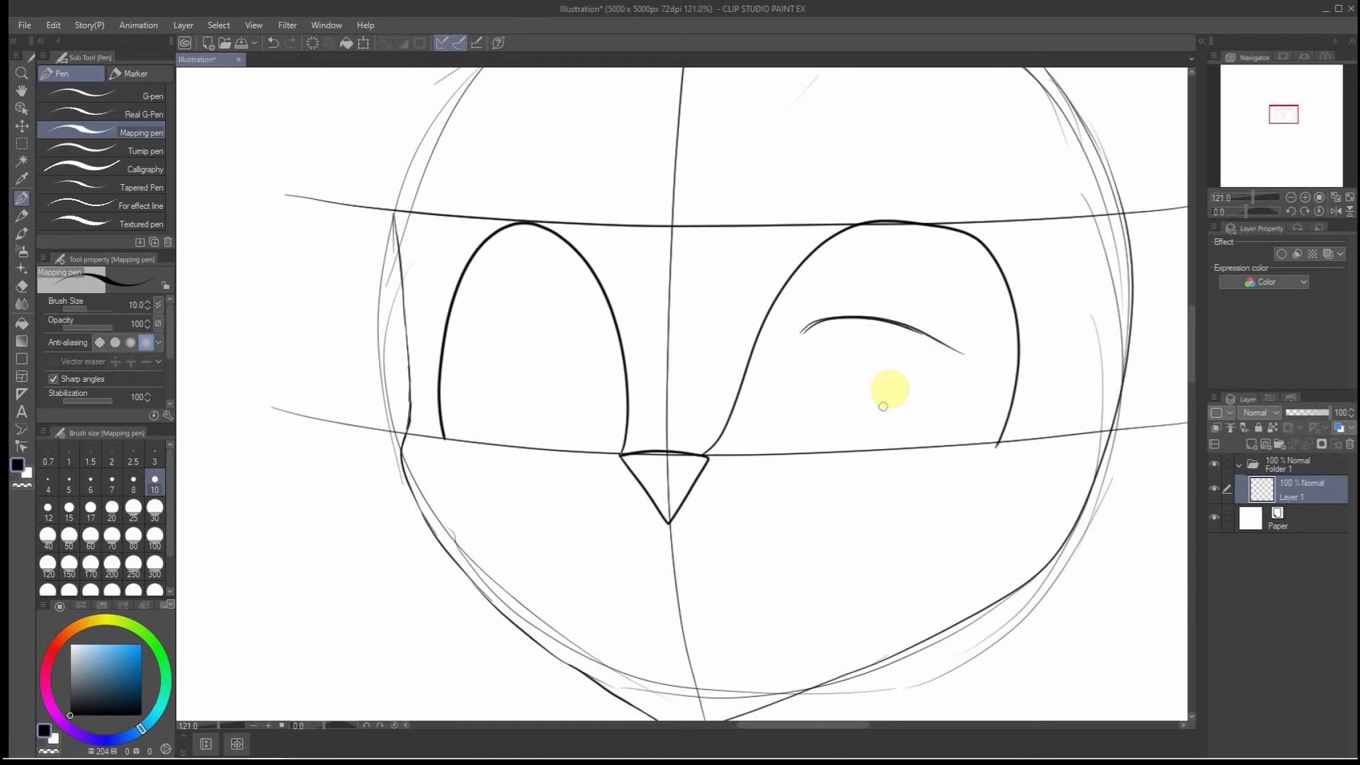
key("ctrl+z")
key("ctrl+z")
key("ctrl+z")
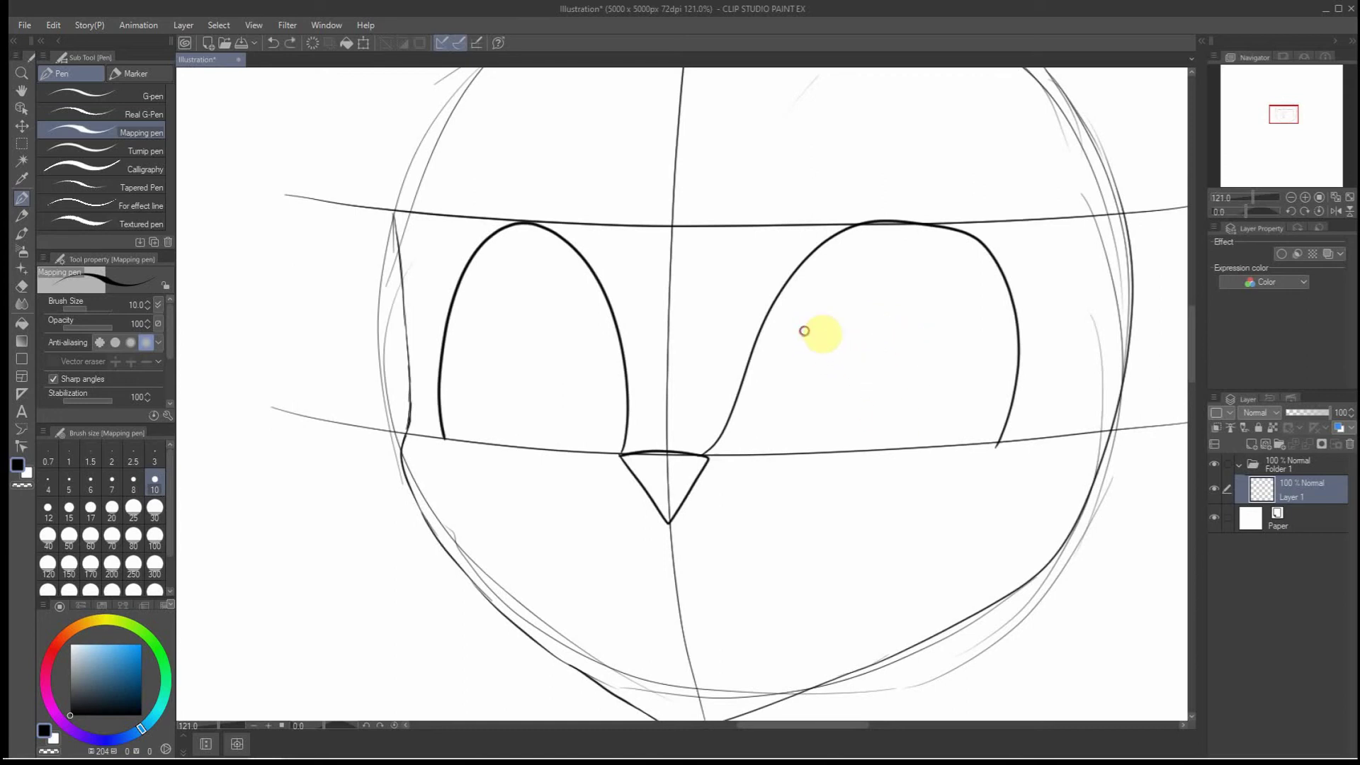
Draw a curved upper eyelid line and a short lower lid line inside each of the two arches
left_click_drag(804, 330, 970, 354)
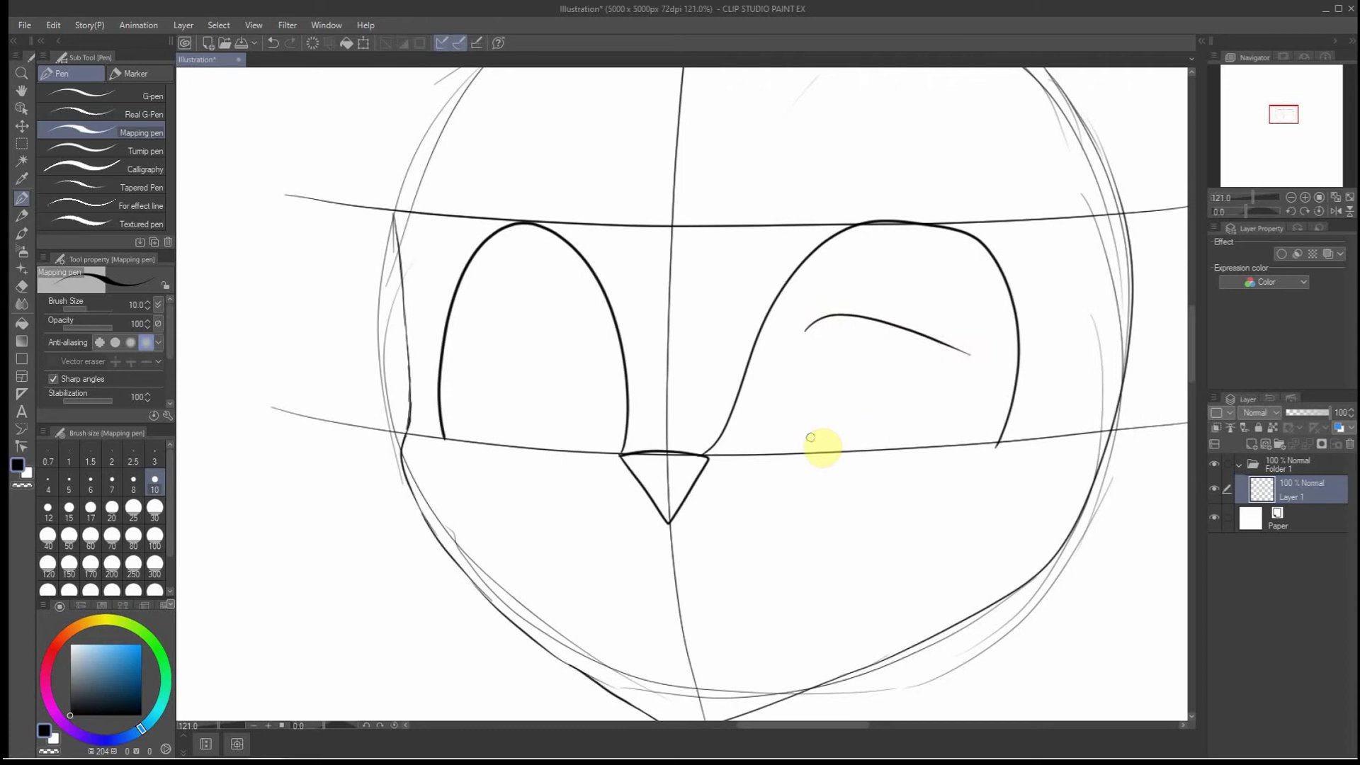
left_click_drag(814, 434, 938, 443)
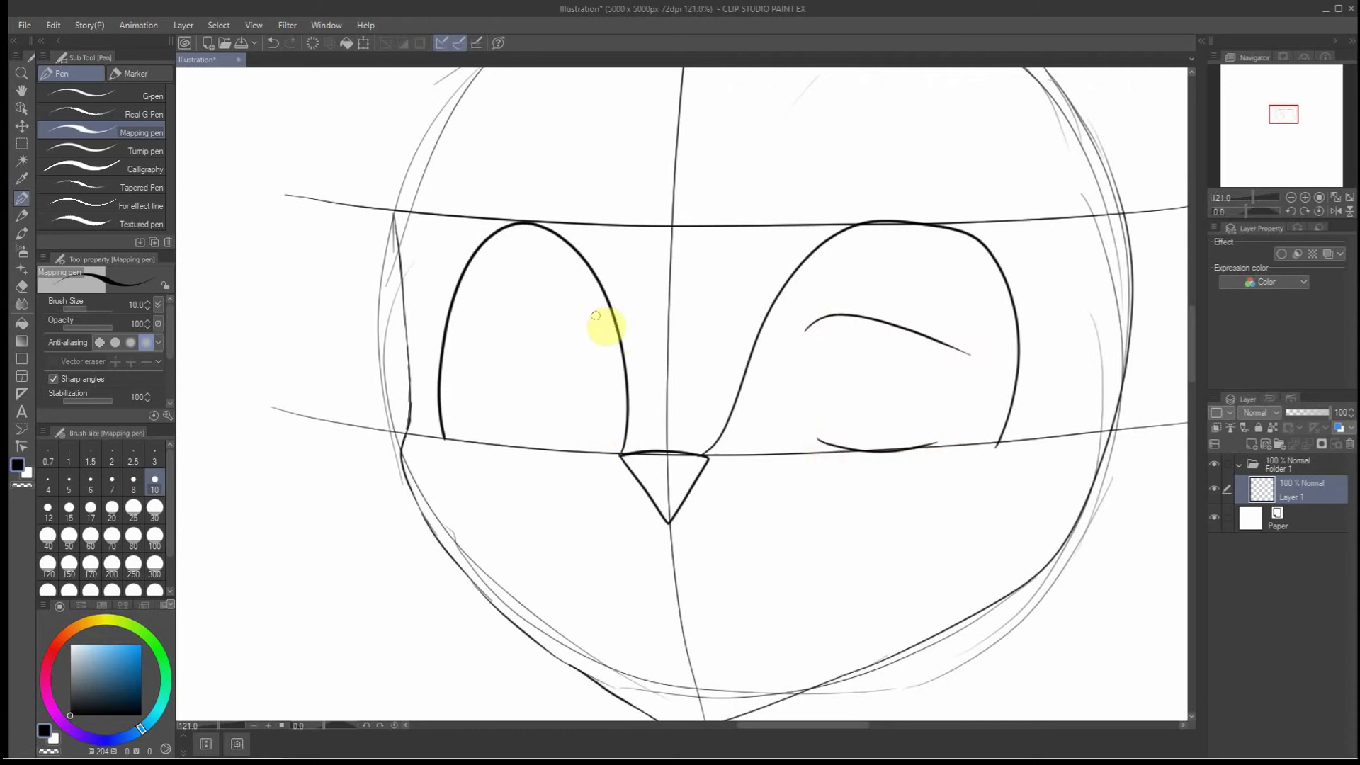
mouse_move(597, 317)
left_mouse_down()
mouse_move(563, 306)
mouse_move(480, 334)
left_mouse_up()
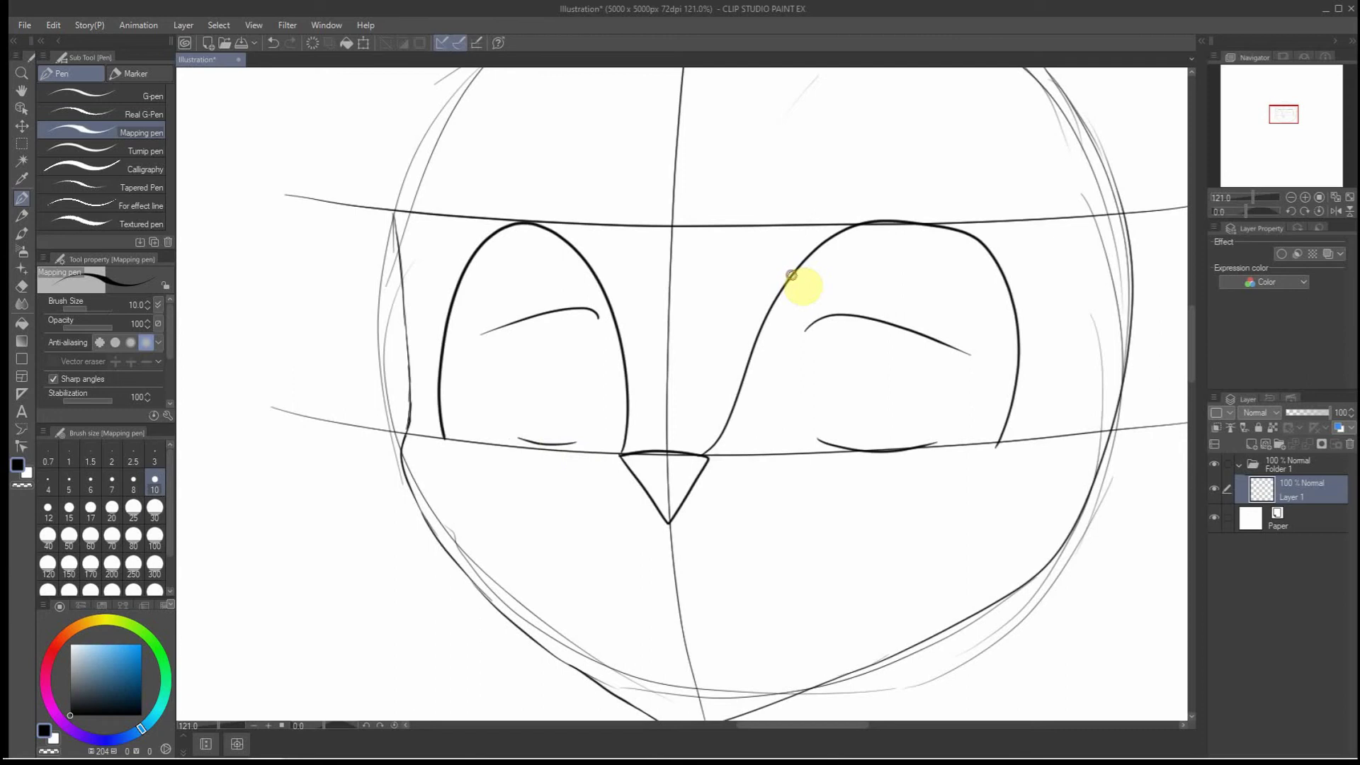
Draw curved eyebrow lines across the tops of both arches, and an oval iris between the upper and lower lids of each eye
mouse_move(791, 274)
left_mouse_down()
mouse_move(931, 265)
mouse_move(1026, 310)
mouse_move(807, 284)
mouse_move(957, 238)
mouse_move(1003, 270)
left_mouse_up()
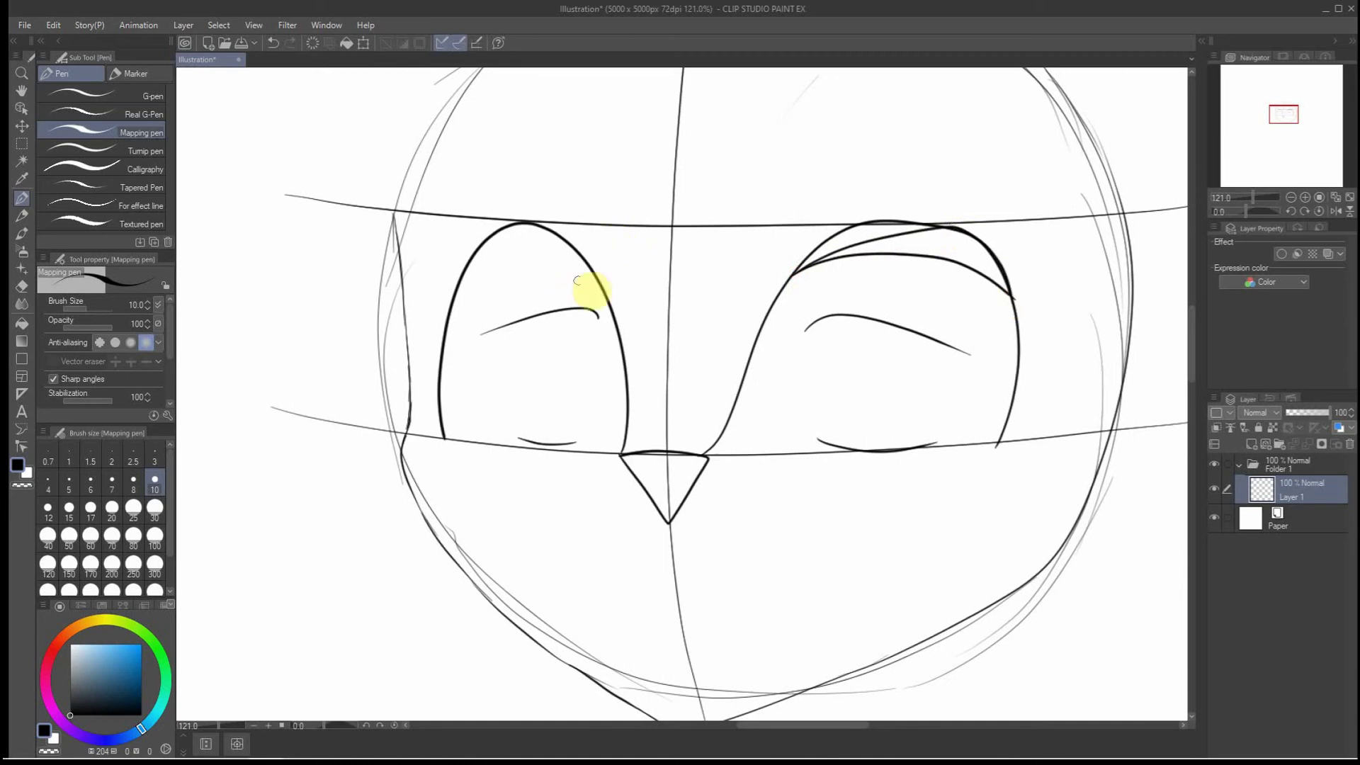
left_click_drag(575, 258, 462, 282)
left_click_drag(592, 269, 499, 233)
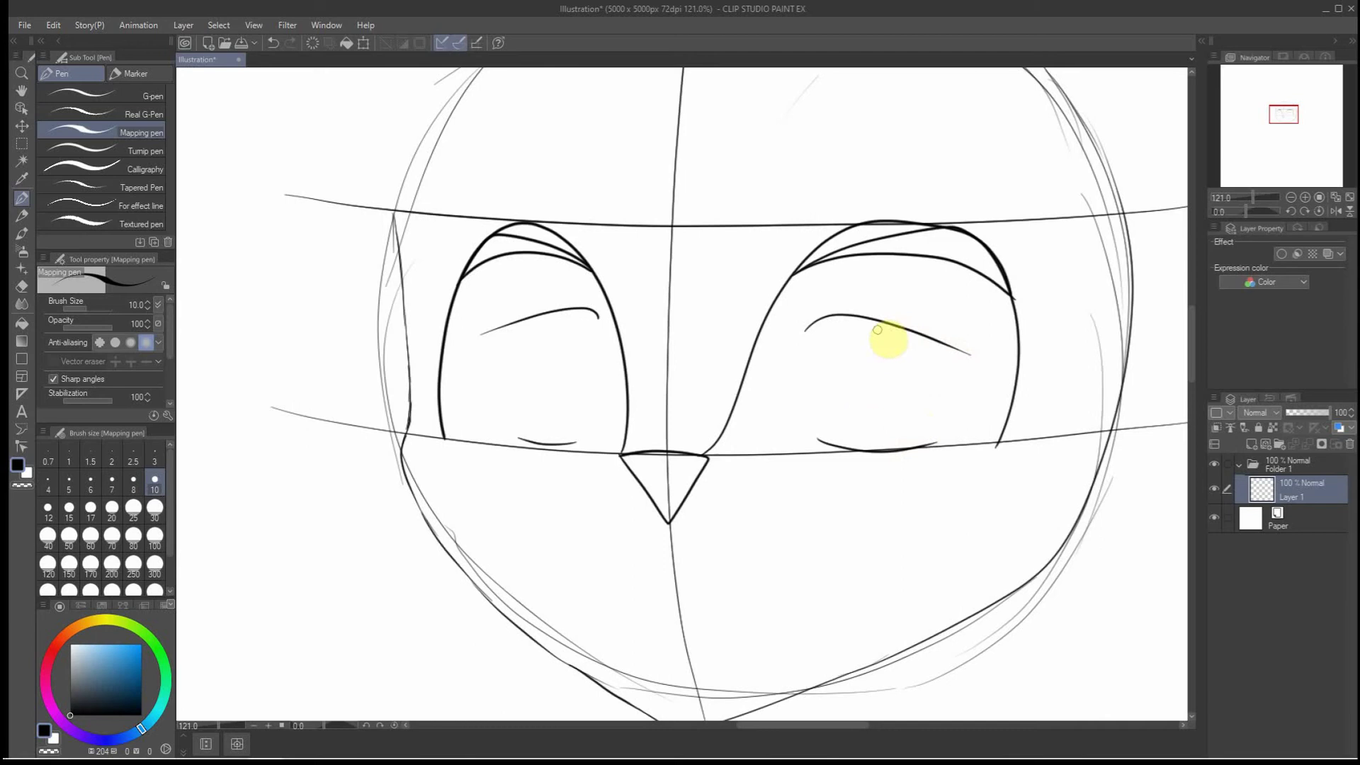
mouse_move(877, 322)
left_mouse_down()
mouse_move(861, 385)
mouse_move(873, 420)
mouse_move(914, 449)
mouse_move(953, 409)
left_mouse_up()
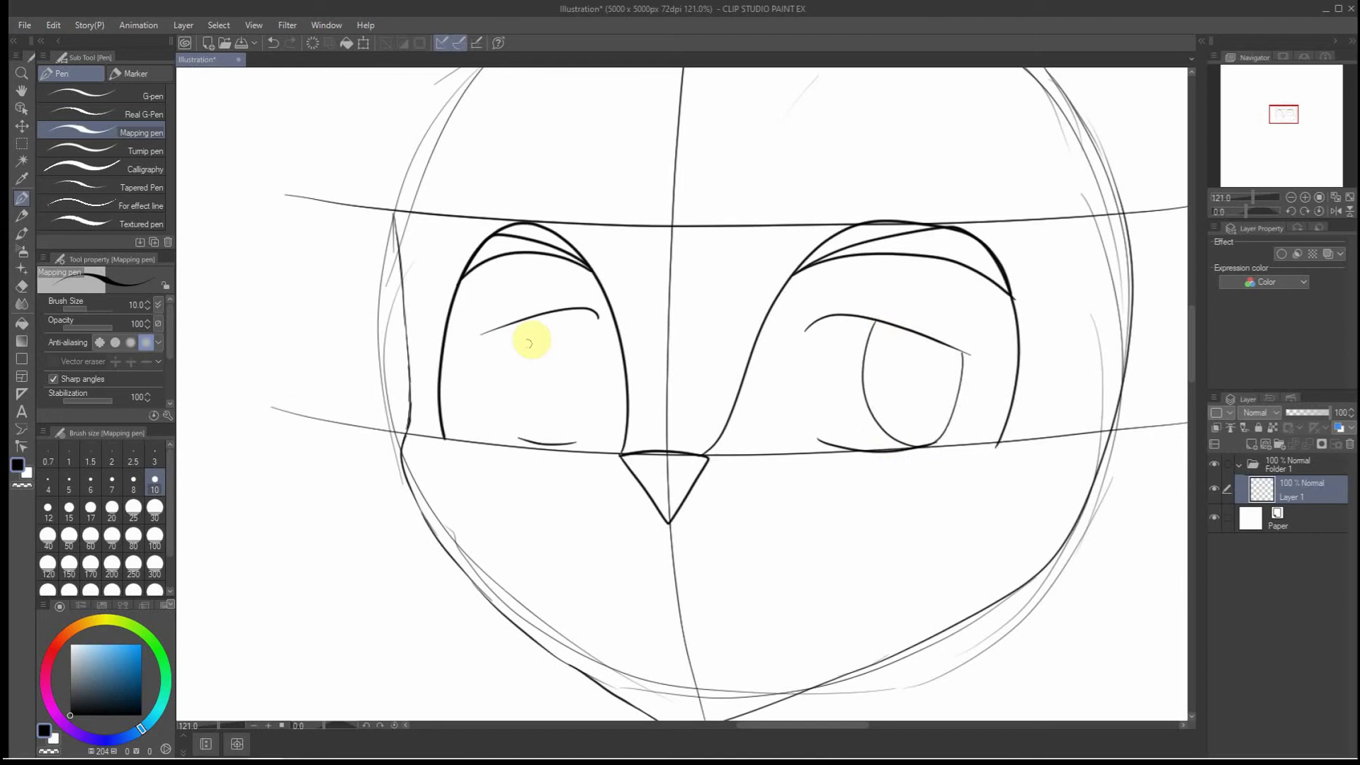
mouse_move(525, 318)
left_mouse_down()
mouse_move(542, 425)
mouse_move(568, 456)
mouse_move(587, 454)
mouse_move(595, 317)
left_mouse_up()
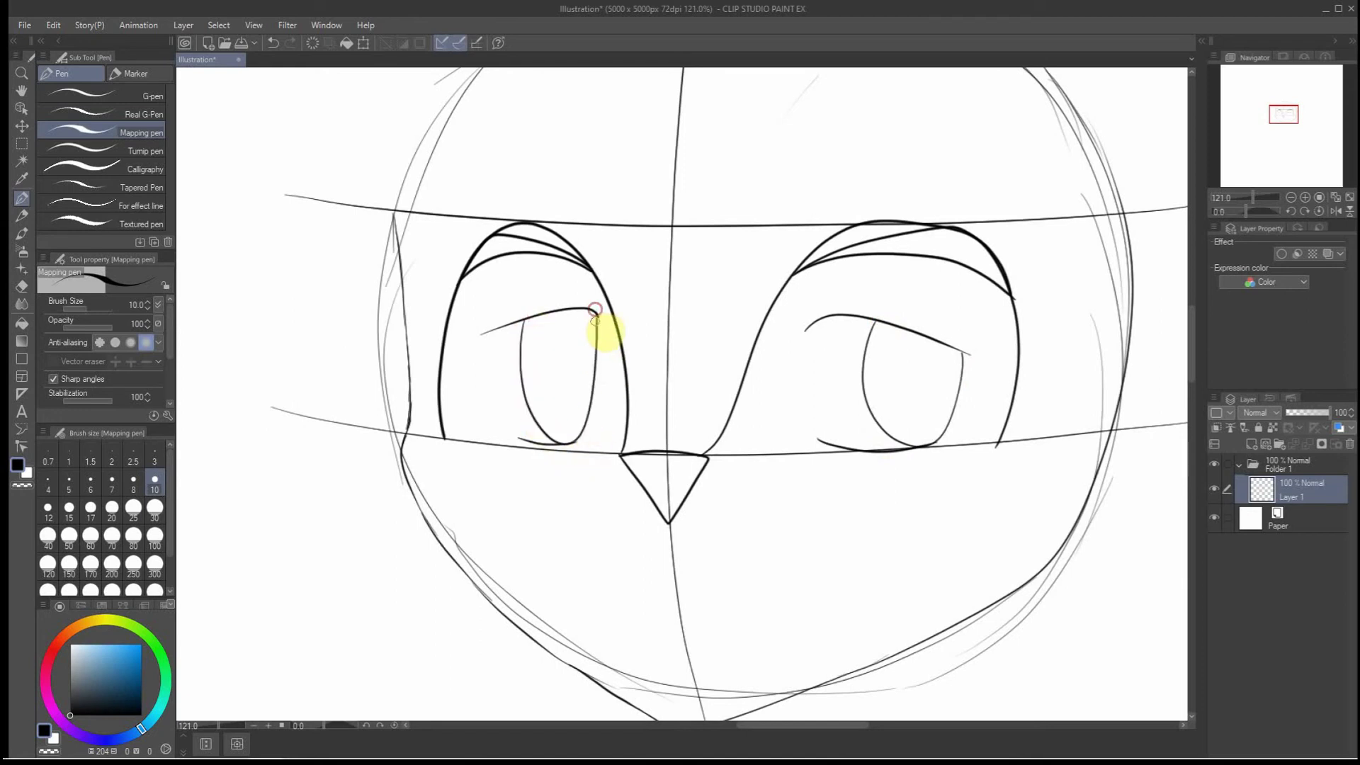
Draw a wavy smiling mouth with a small fang below the nose, and reinforce the right eye's lower lid
scroll(623, 418, "down", 2)
scroll(648, 538, "down", 2)
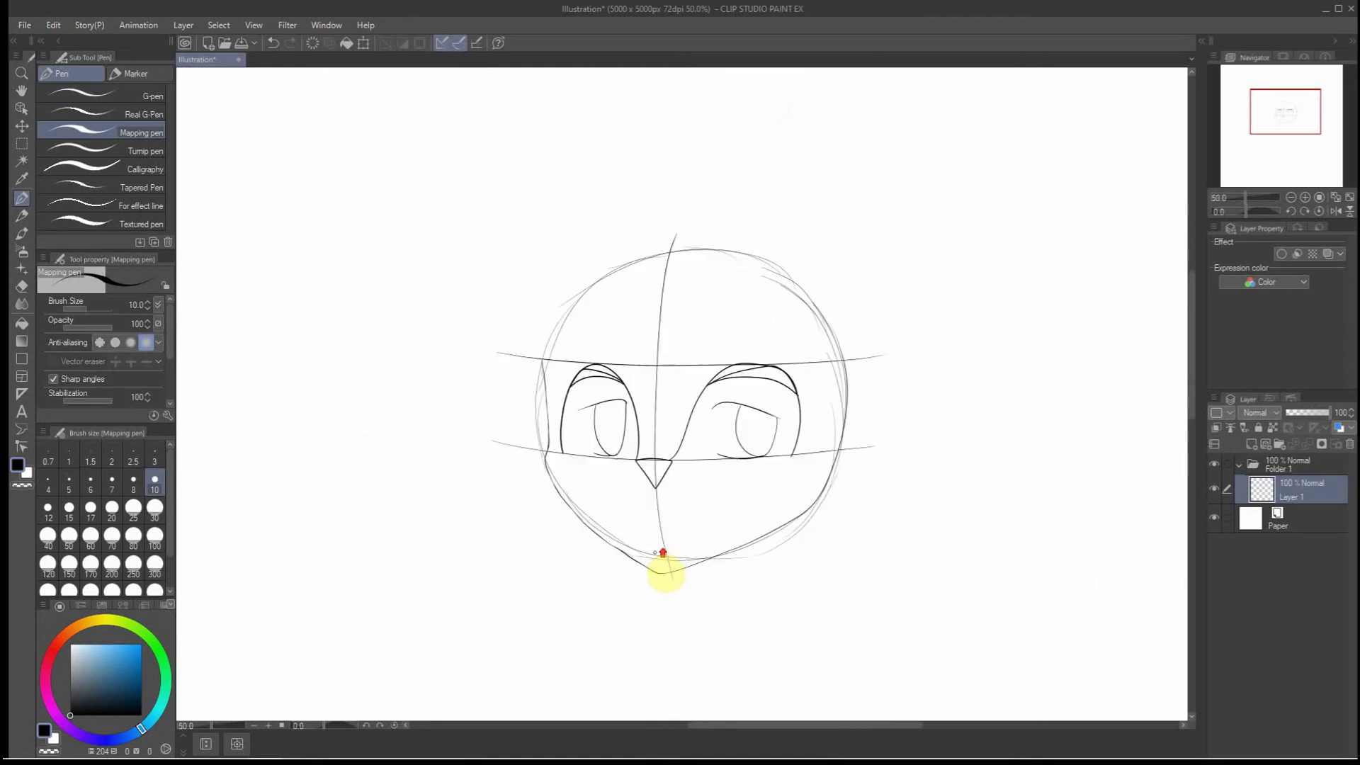
scroll(654, 559, "up", 3)
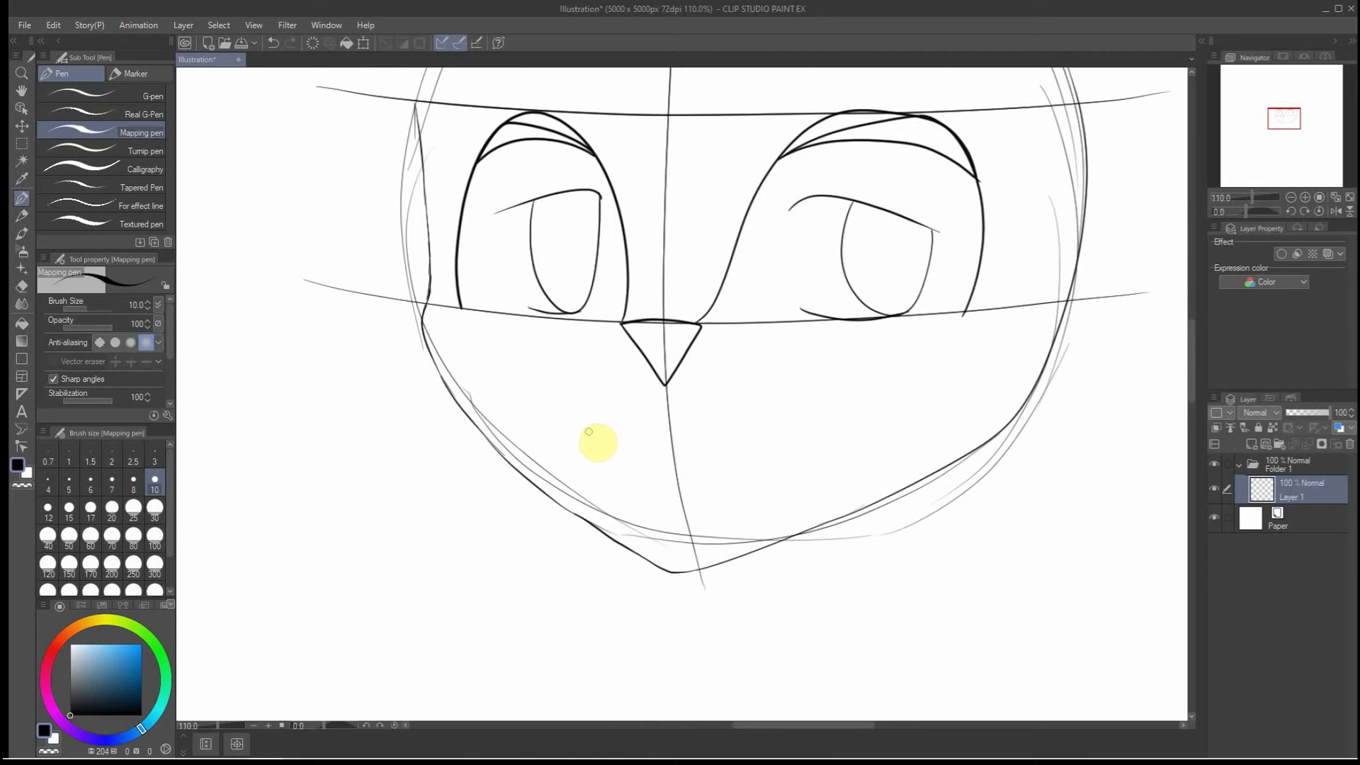
mouse_move(585, 431)
left_mouse_down()
mouse_move(701, 451)
mouse_move(761, 421)
left_mouse_up()
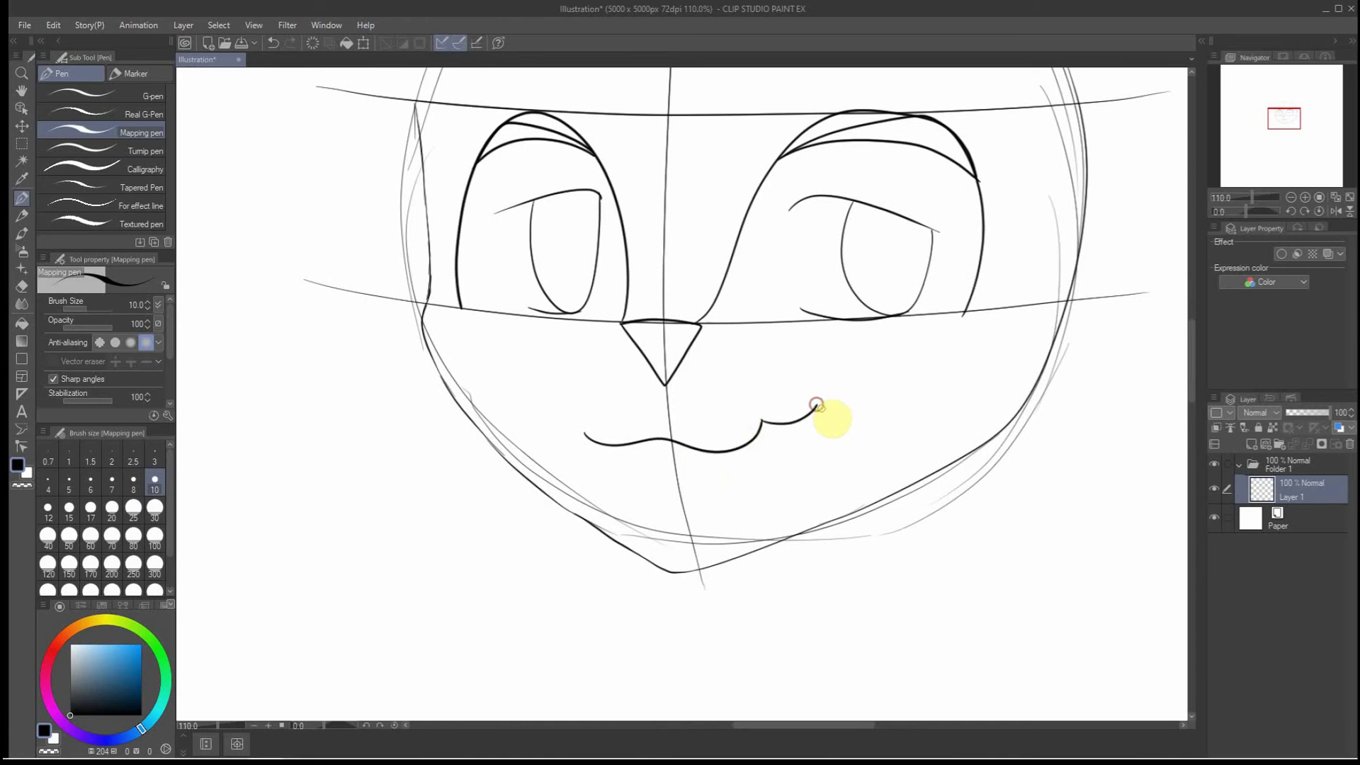
left_click_drag(834, 324, 905, 318)
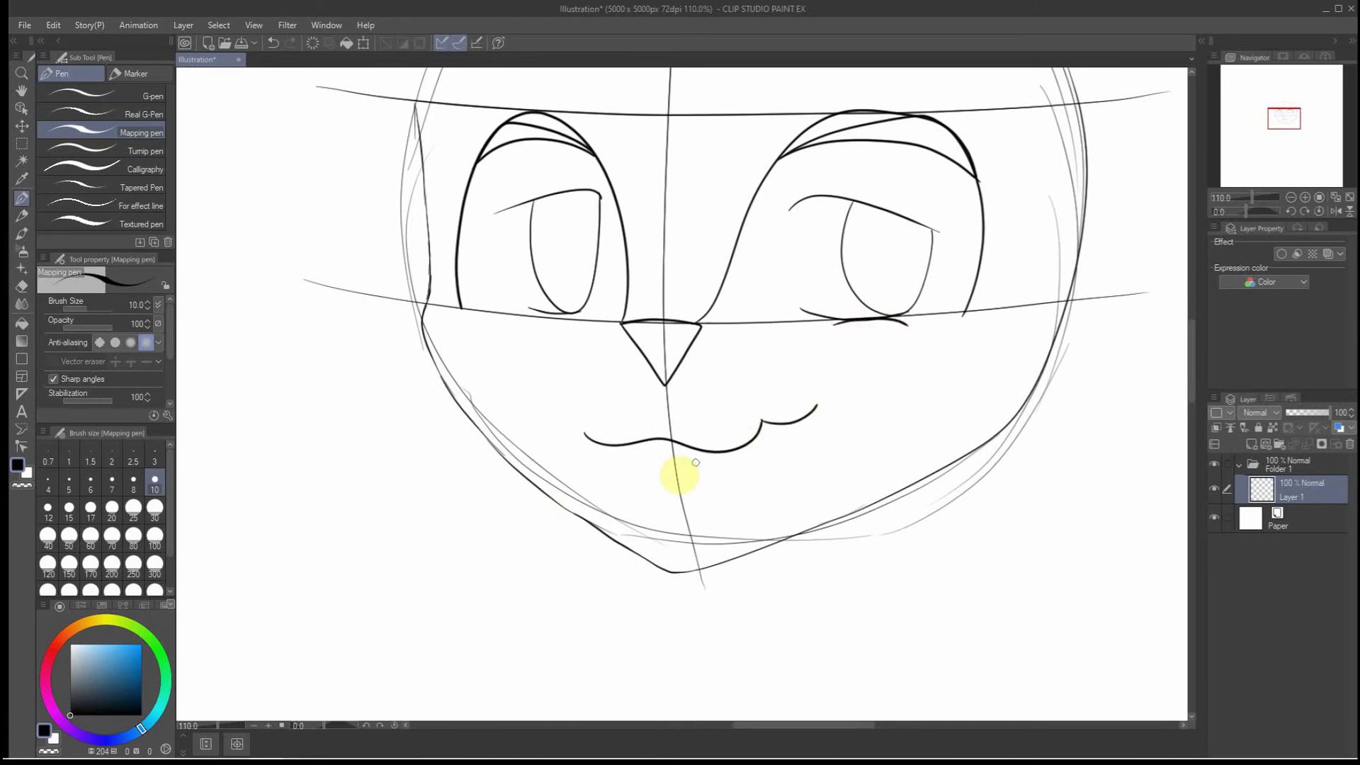
left_click_drag(632, 444, 625, 461)
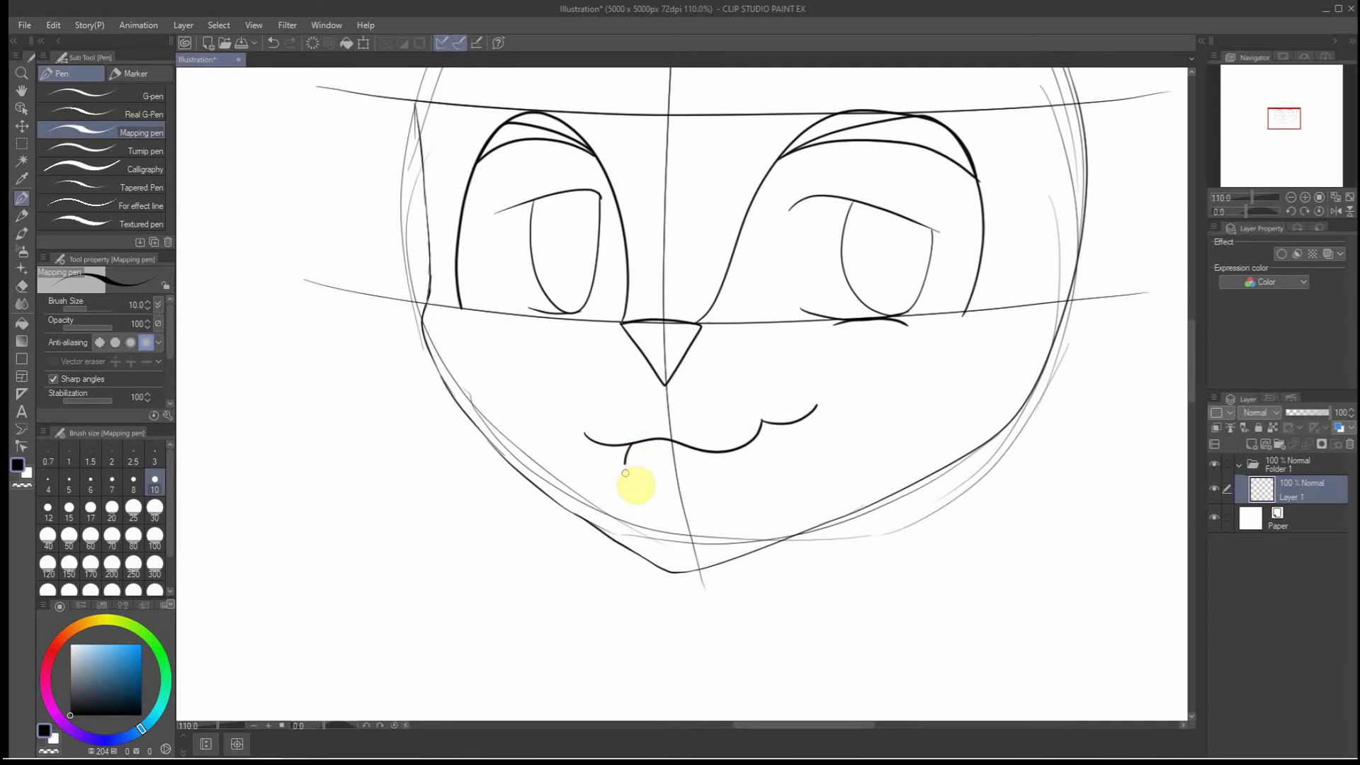
Draw a narrow tilted ellipse on the upper right side of the head circle as the ear's base
scroll(614, 446, "down", 3)
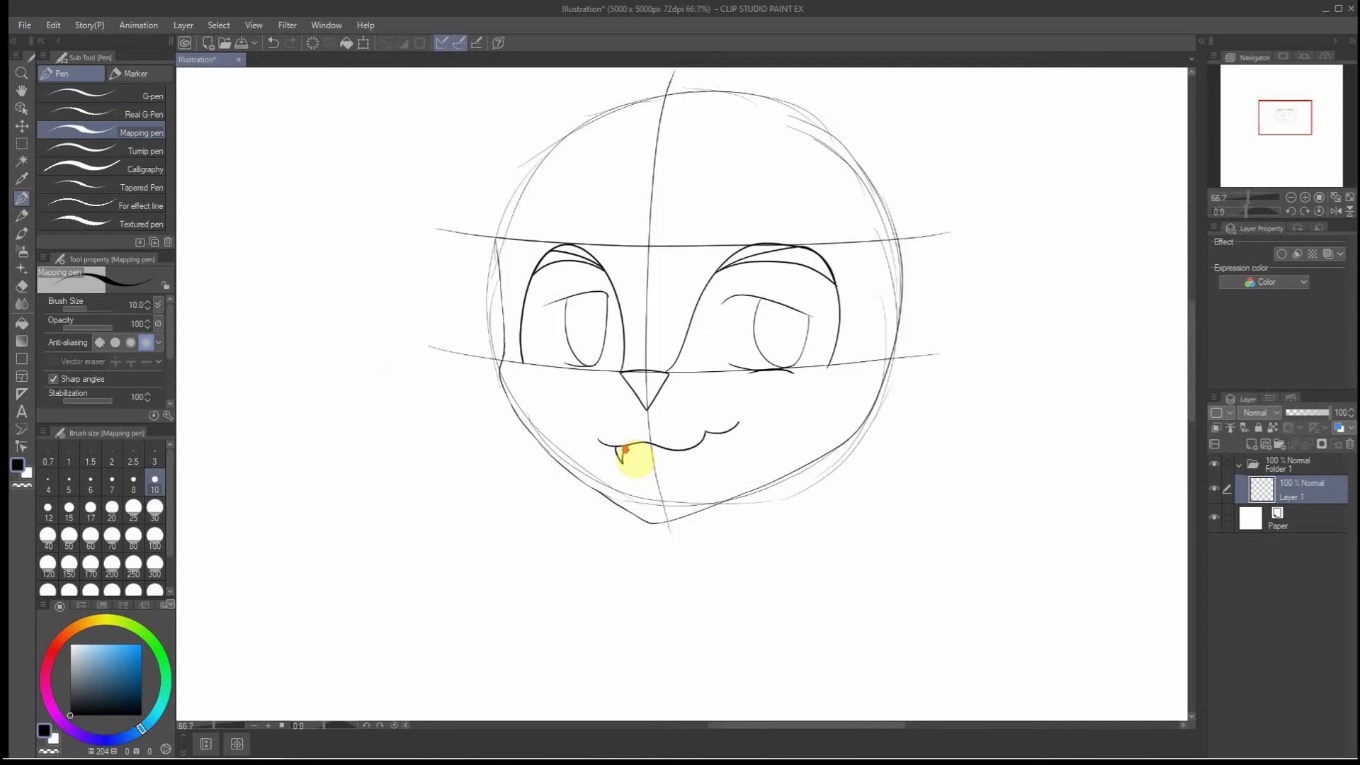
scroll(730, 318, "down", 2)
scroll(781, 300, "up", 2)
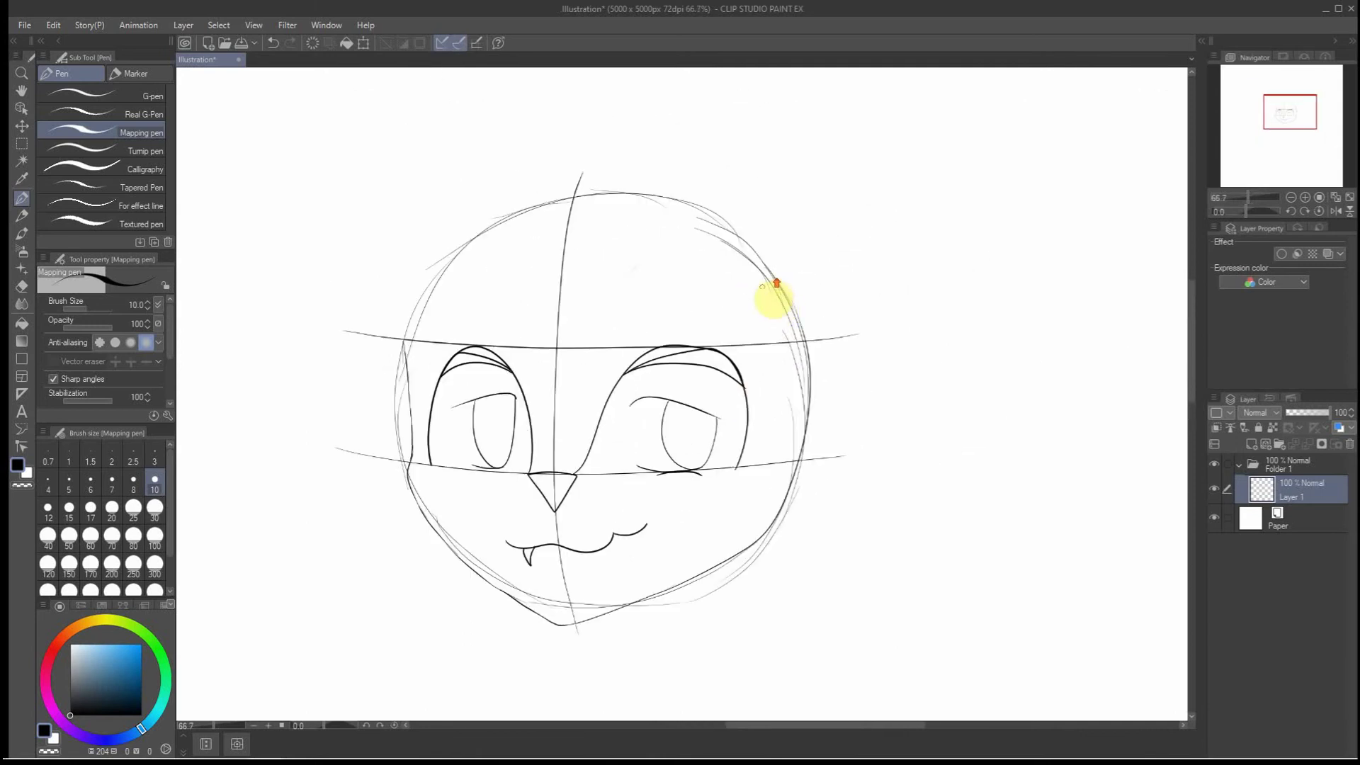
scroll(777, 301, "up", 1)
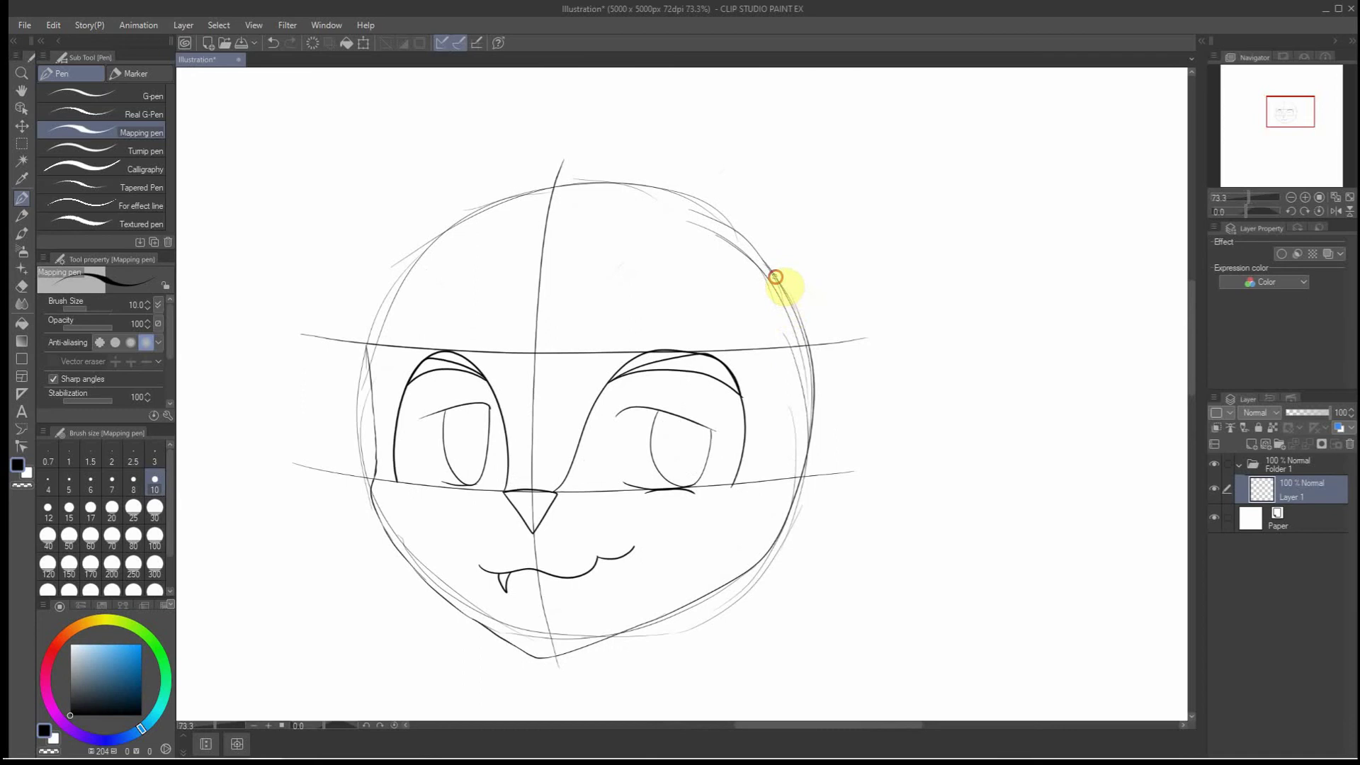
mouse_move(775, 277)
left_mouse_down()
mouse_move(750, 305)
mouse_move(787, 416)
mouse_move(805, 338)
mouse_move(766, 265)
left_mouse_up()
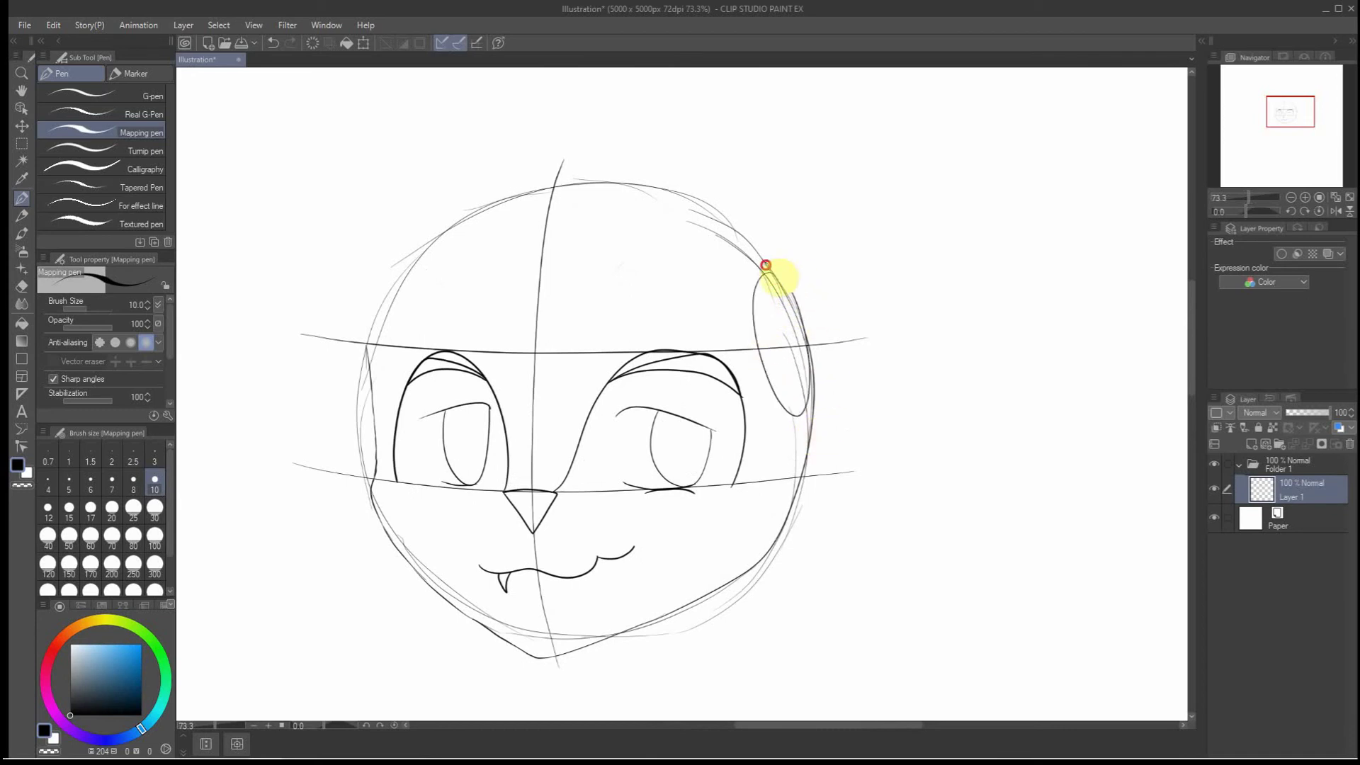
Draw a large pointed ear sweeping outward from the ellipse on the head's right side, with an inner contour line and tuft
scroll(774, 276, "down", 3)
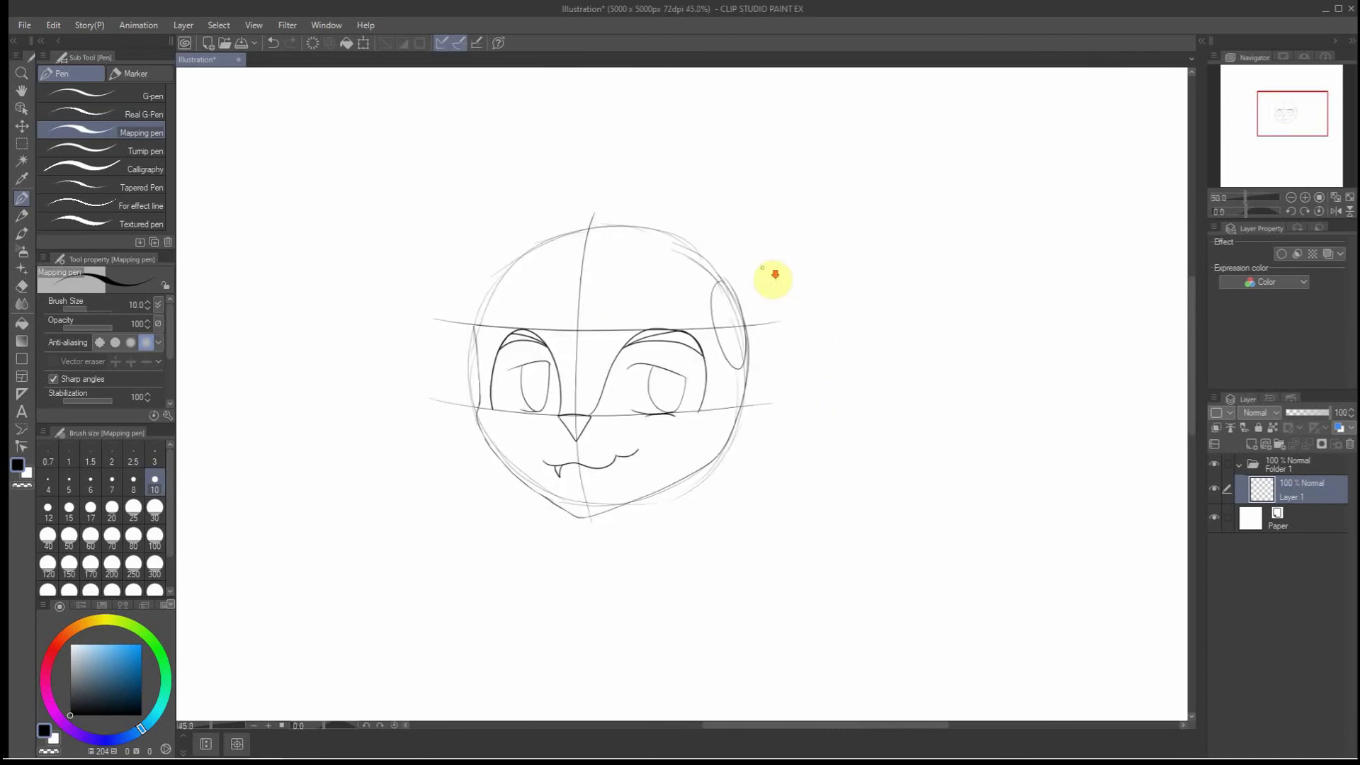
scroll(721, 270, "up", 1)
mouse_move(710, 275)
left_mouse_down()
mouse_move(770, 261)
mouse_move(794, 270)
mouse_move(876, 216)
mouse_move(880, 321)
mouse_move(839, 391)
mouse_move(798, 418)
mouse_move(729, 417)
mouse_move(829, 364)
mouse_move(846, 313)
left_mouse_up()
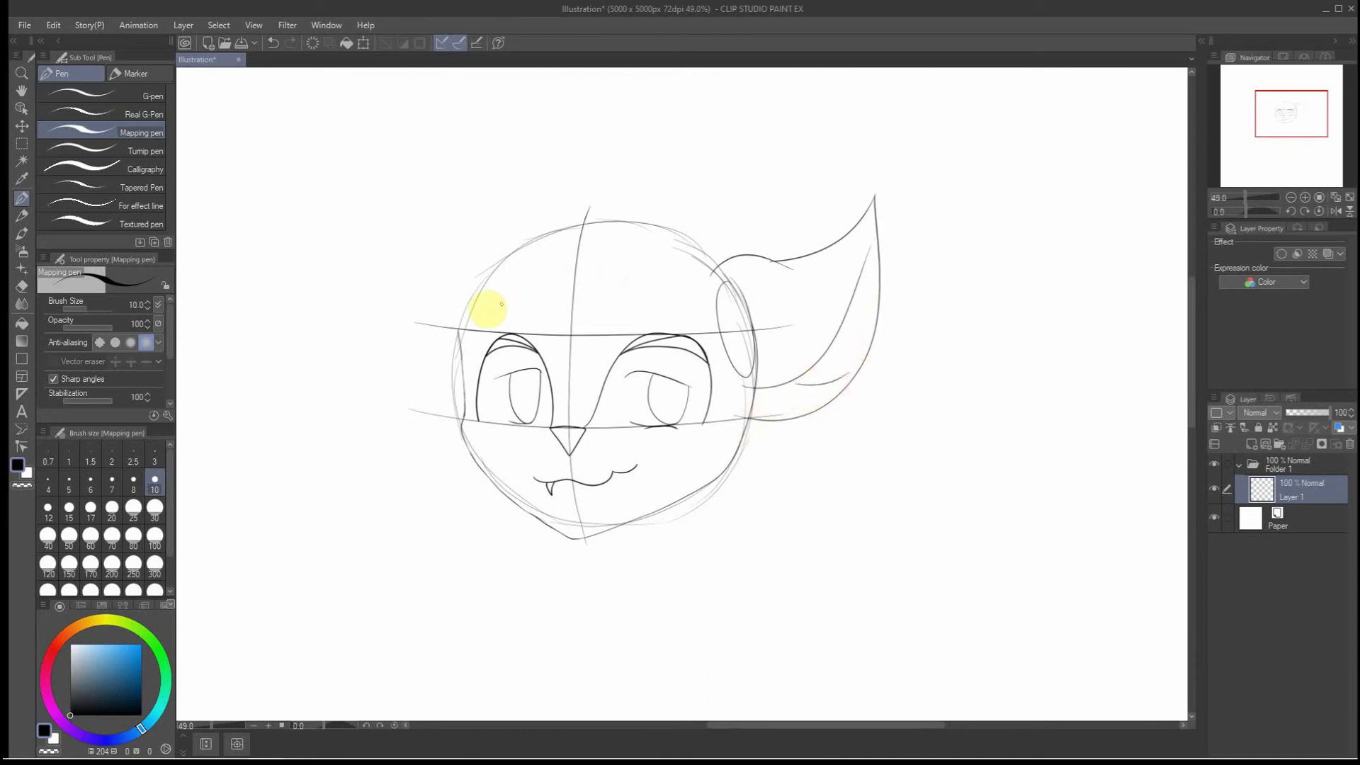
Draw a large pointed ear sweeping outward from the head circle's left side and curving back down to the cheek
left_click_drag(492, 271, 411, 303)
key("ctrl+z")
mouse_move(502, 261)
left_mouse_down()
mouse_move(463, 274)
mouse_move(413, 263)
mouse_move(397, 225)
mouse_move(366, 366)
left_mouse_up()
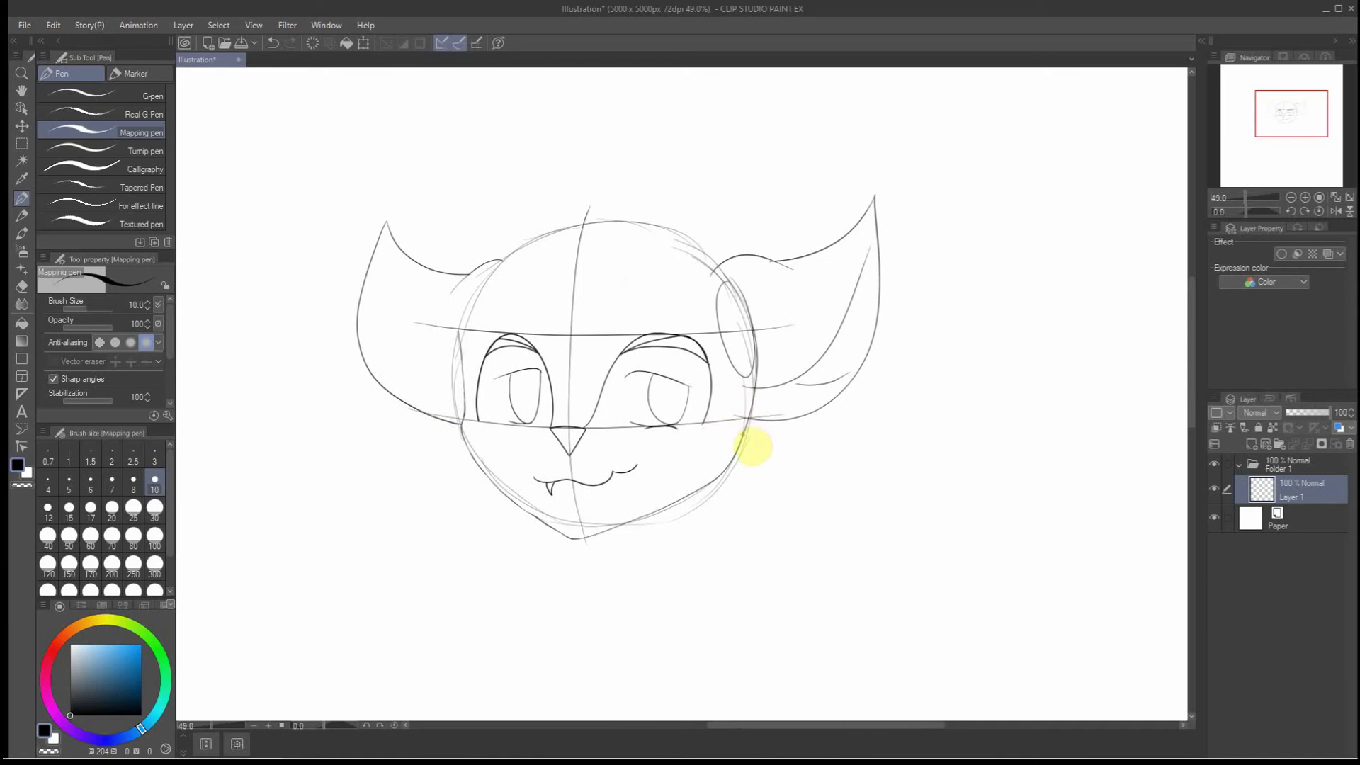
mouse_move(740, 436)
left_mouse_down()
mouse_move(755, 402)
mouse_move(730, 341)
mouse_move(657, 287)
left_mouse_up()
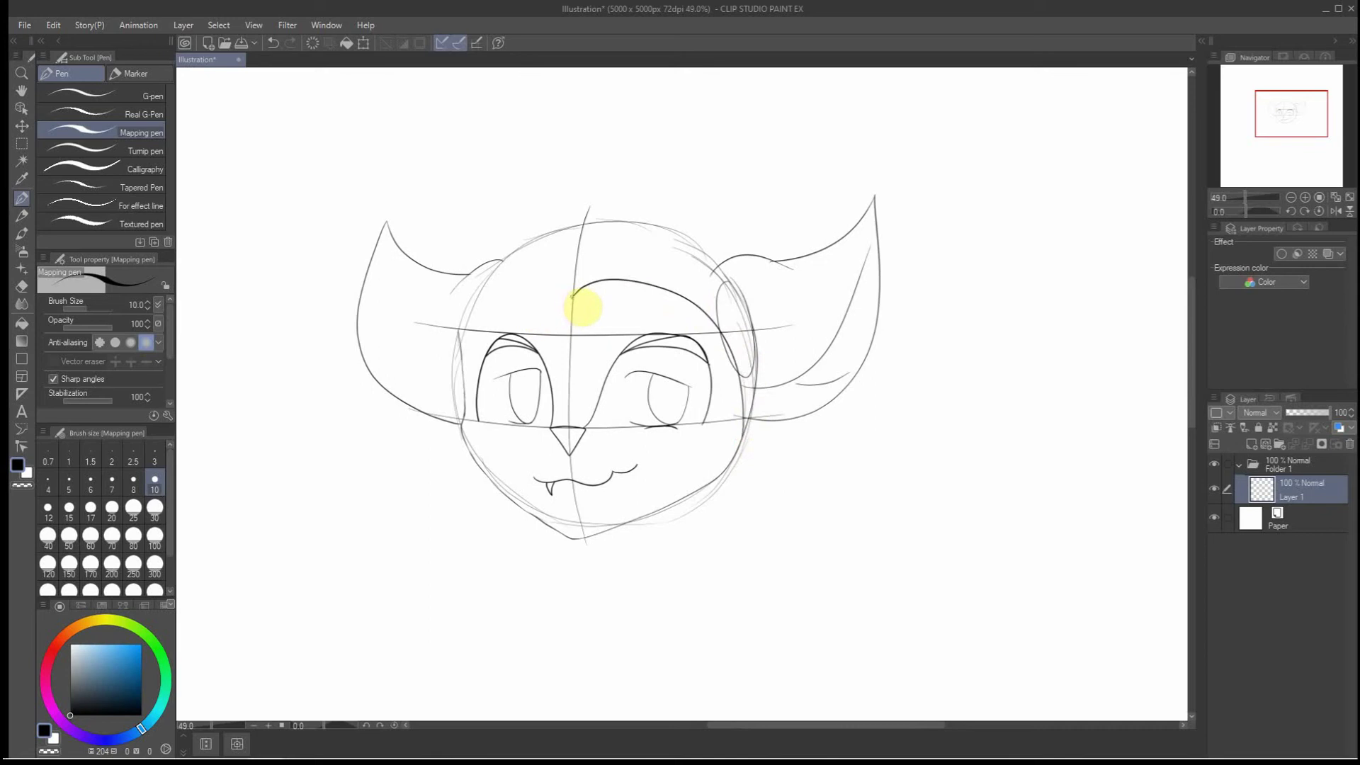
key("ctrl+z")
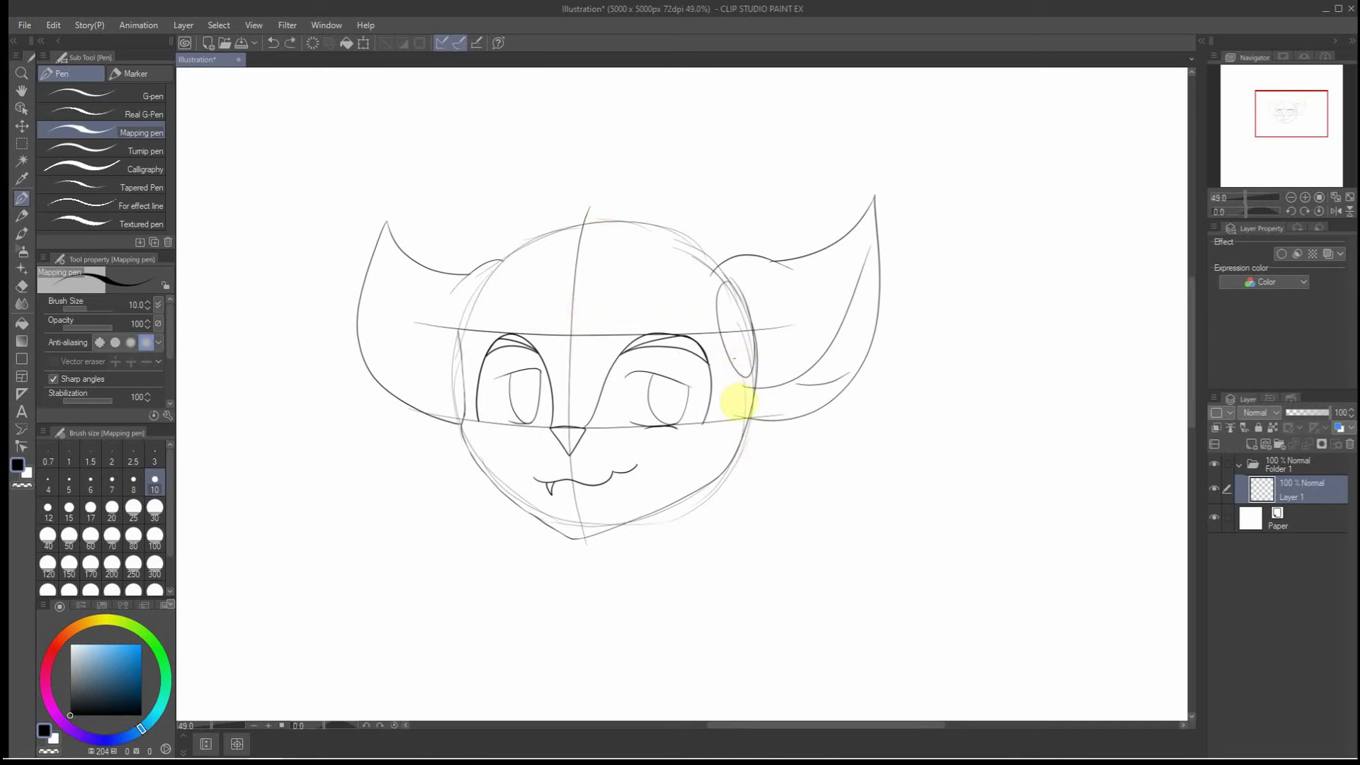
mouse_move(744, 435)
left_mouse_down()
mouse_move(737, 358)
mouse_move(708, 312)
mouse_move(620, 278)
left_mouse_up()
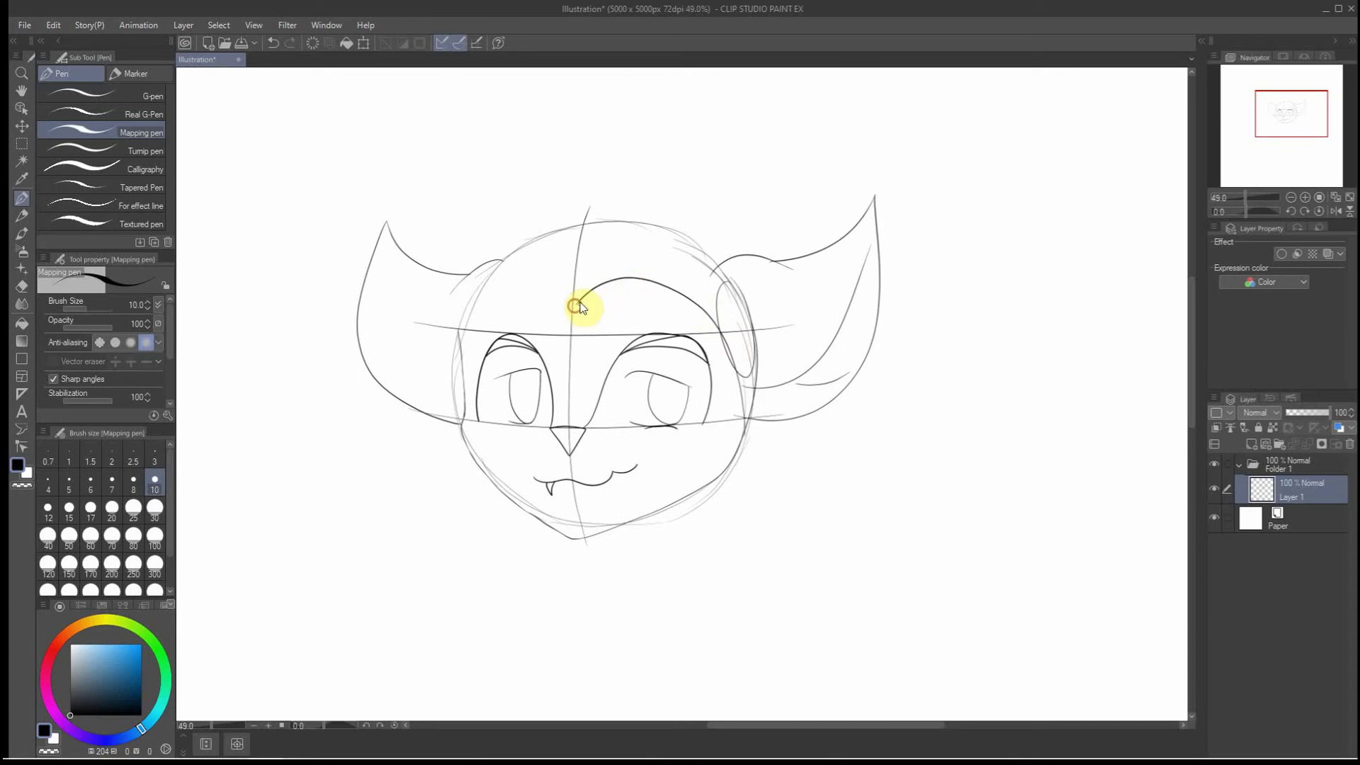
key("ctrl+z")
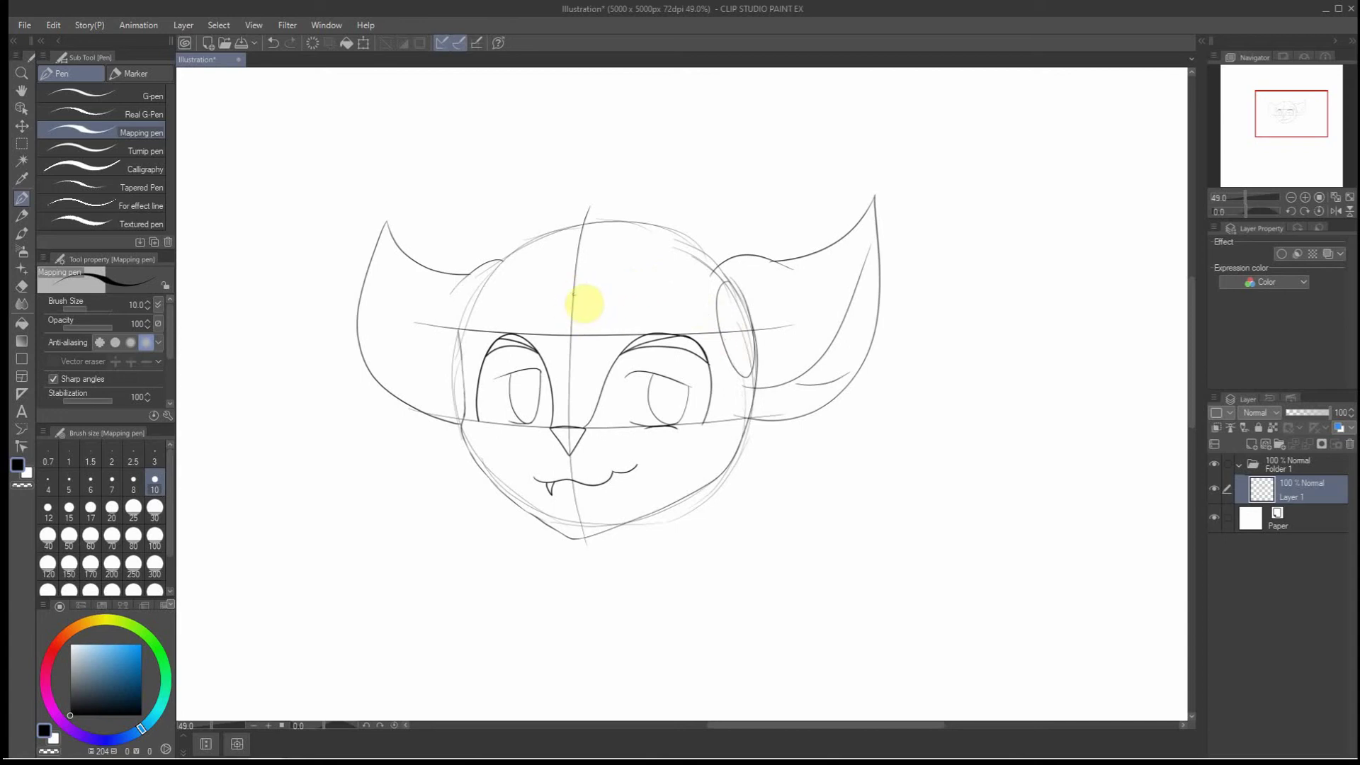
Draw two forehead arches from a notch on the vertical guideline to both cheeks, and a curved line from the notch to the crown
mouse_move(572, 291)
left_mouse_down()
mouse_move(628, 279)
mouse_move(682, 289)
mouse_move(743, 383)
left_mouse_up()
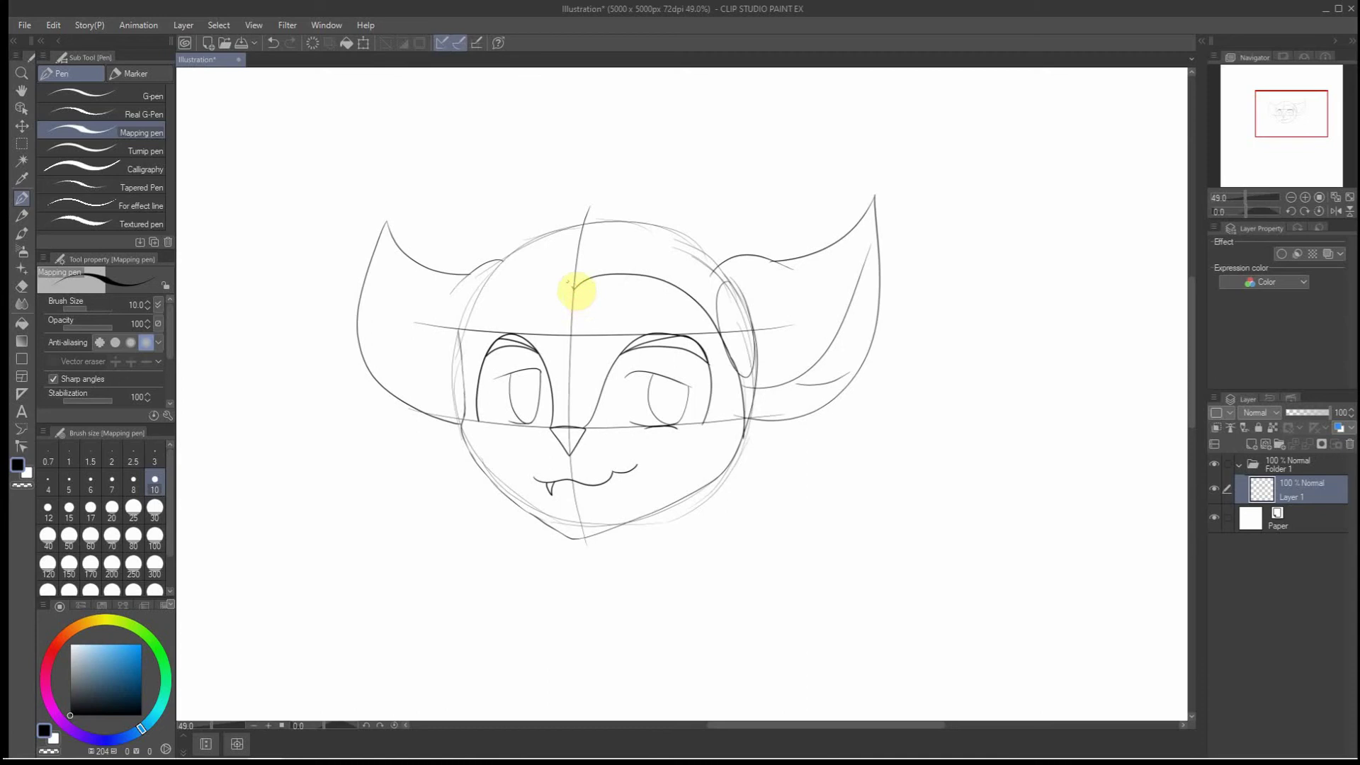
mouse_move(574, 287)
left_mouse_down()
mouse_move(509, 300)
mouse_move(470, 354)
left_mouse_up()
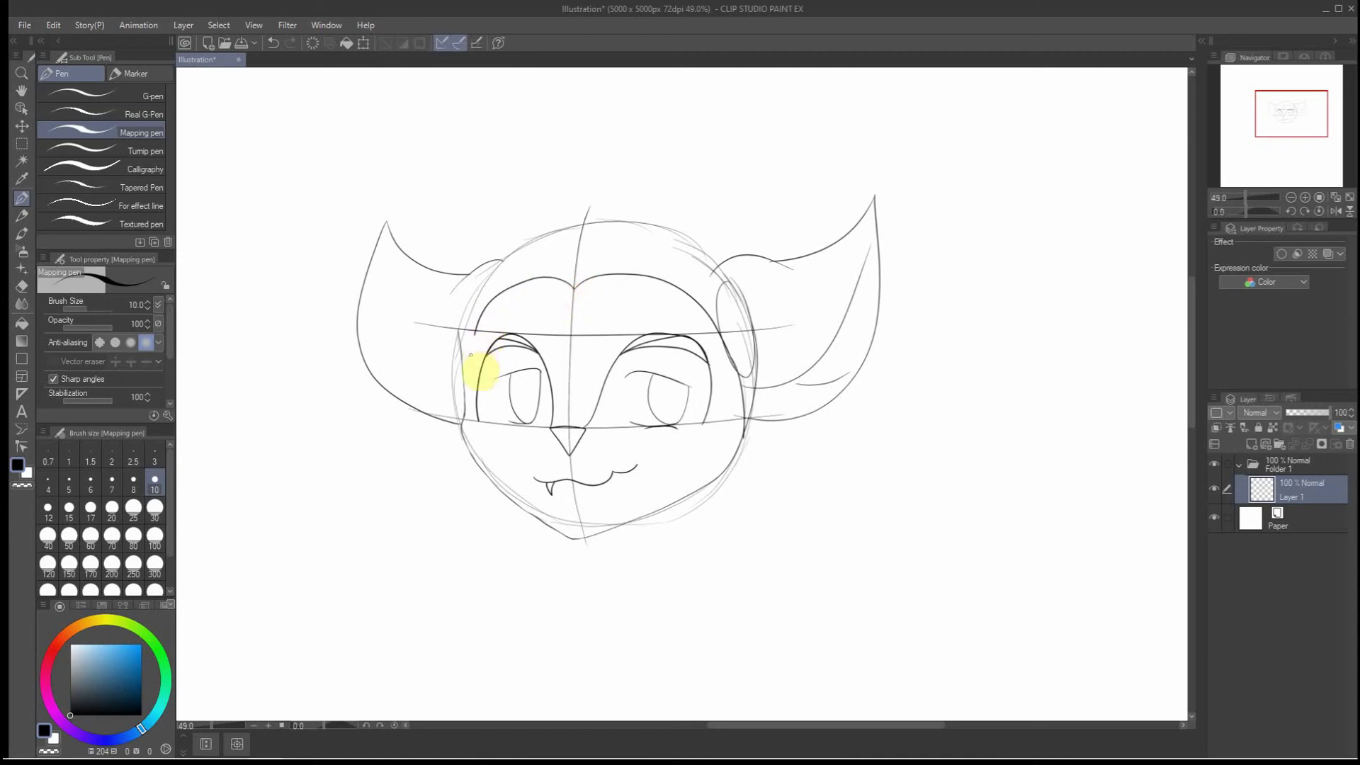
key("ctrl+z")
mouse_move(463, 402)
left_mouse_down()
mouse_move(502, 317)
mouse_move(549, 296)
mouse_move(585, 304)
mouse_move(573, 285)
mouse_move(501, 299)
mouse_move(472, 334)
mouse_move(463, 420)
left_mouse_up()
key("ctrl+z")
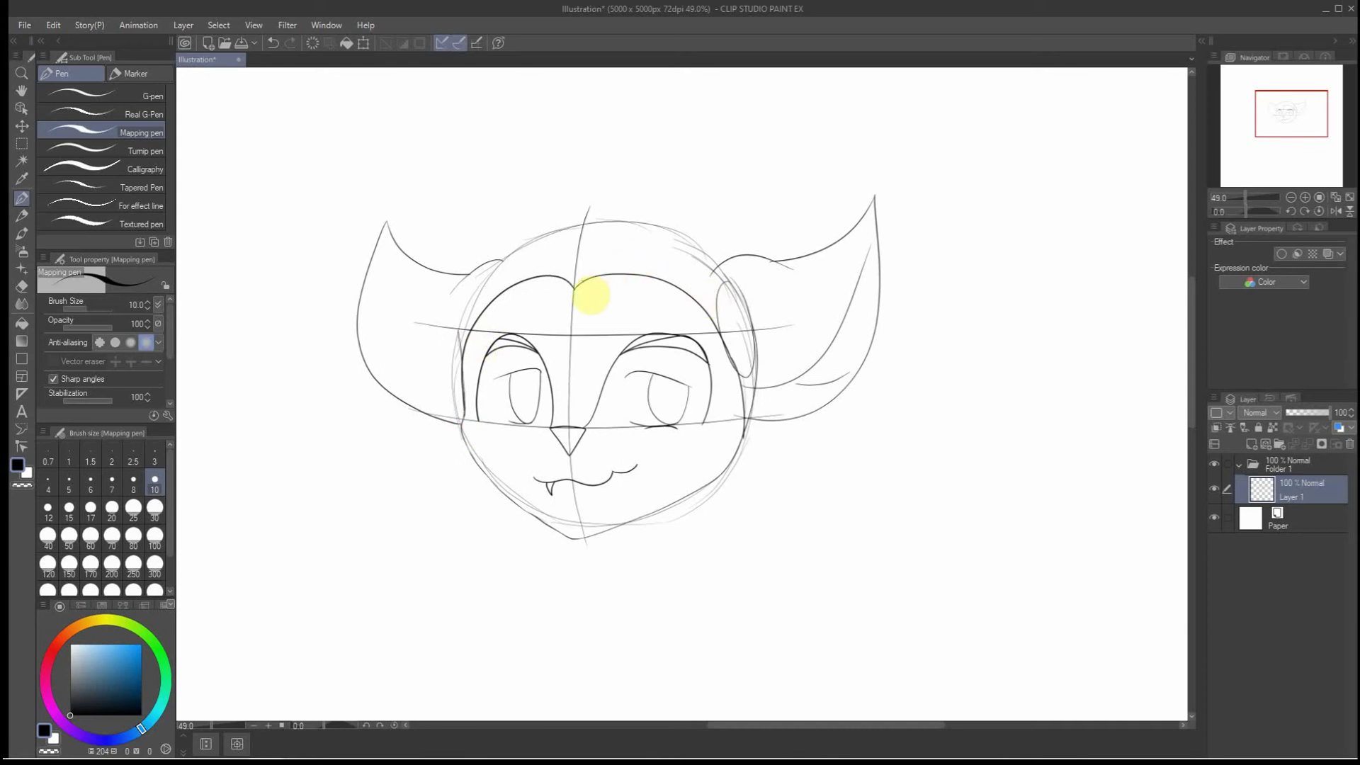
left_click_drag(574, 289, 612, 221)
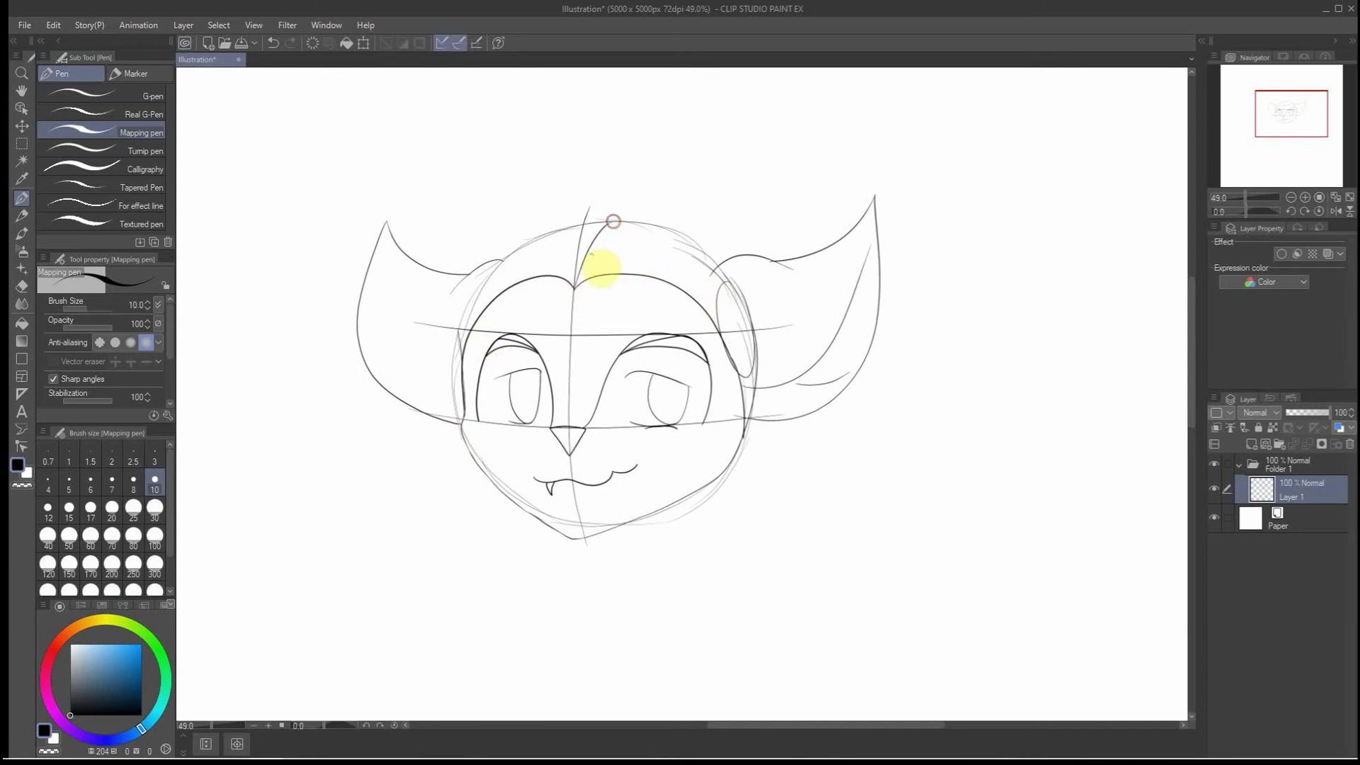
scroll(603, 248, "down", 4)
scroll(577, 407, "up", 1)
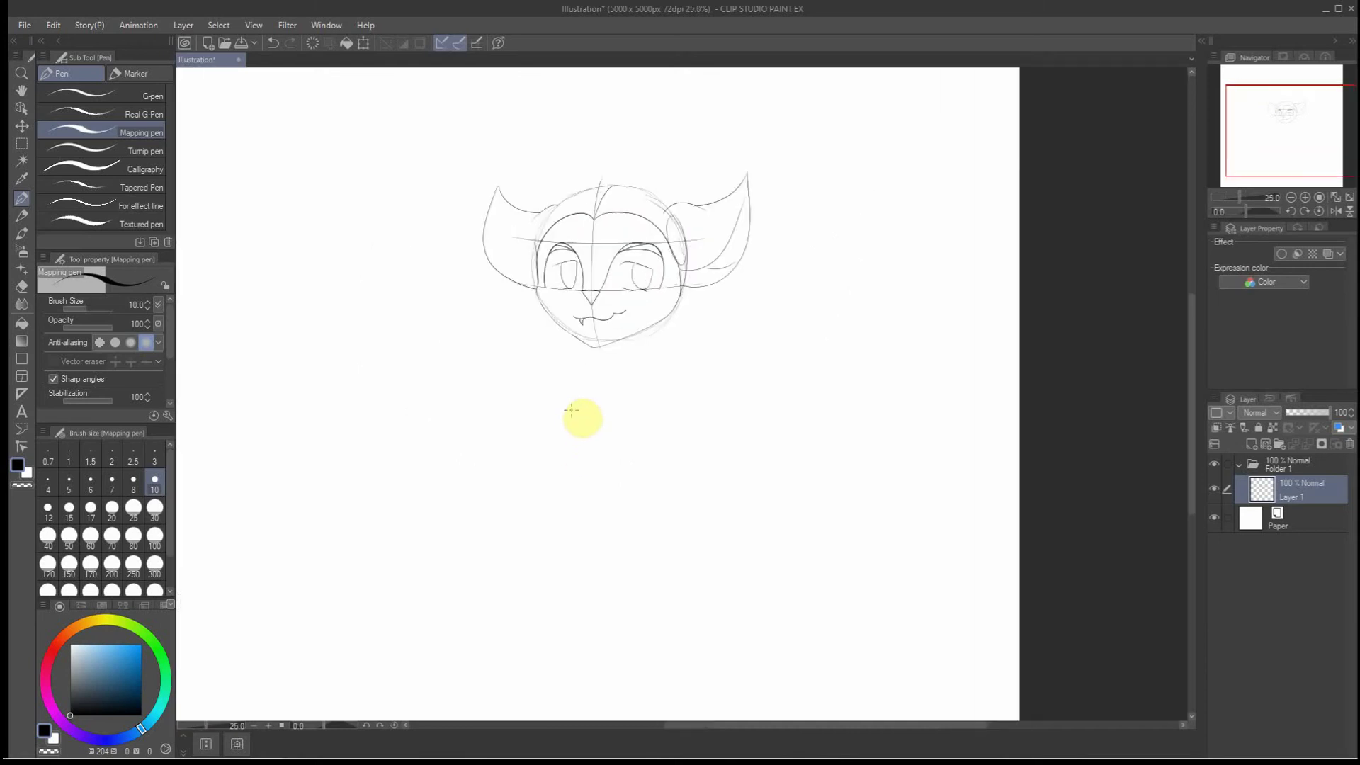
scroll(551, 291, "up", 1)
scroll(637, 374, "up", 1)
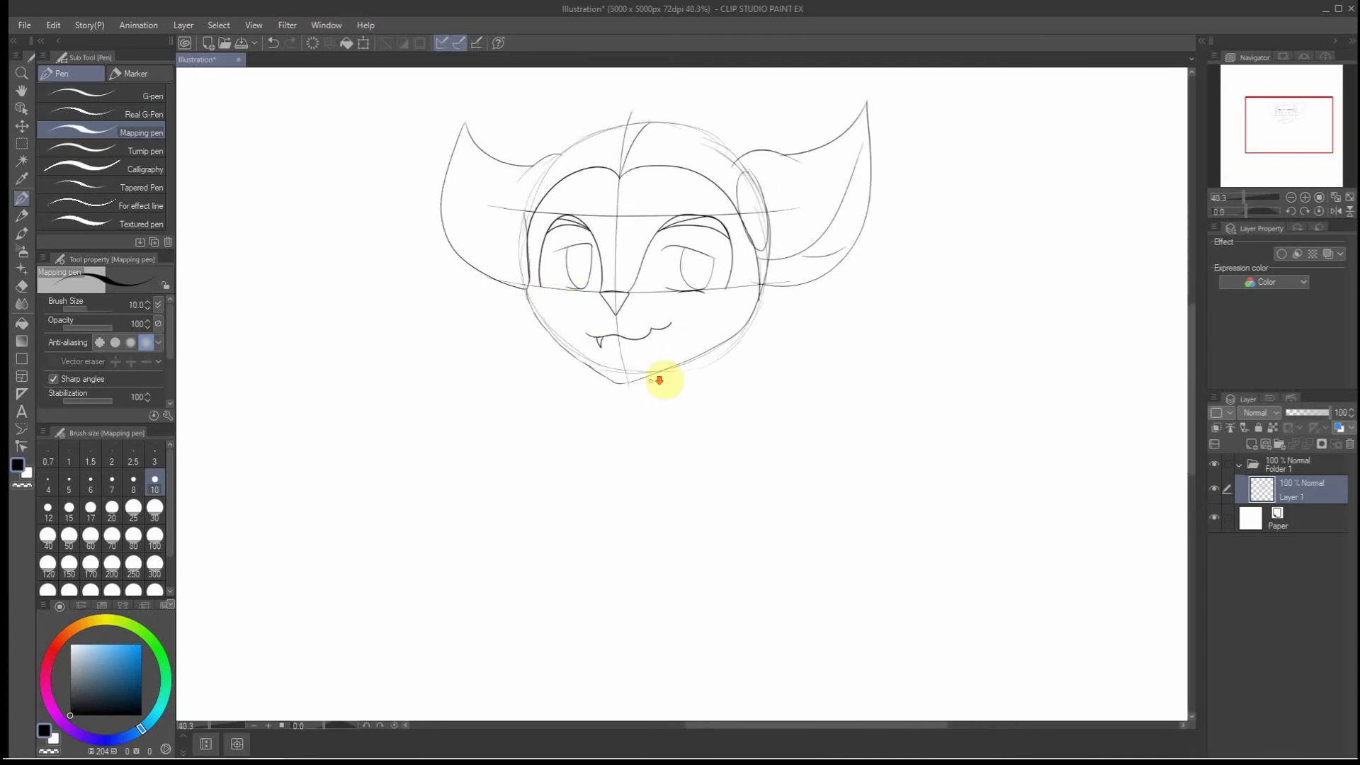
scroll(658, 414, "down", 4)
scroll(670, 393, "up", 1)
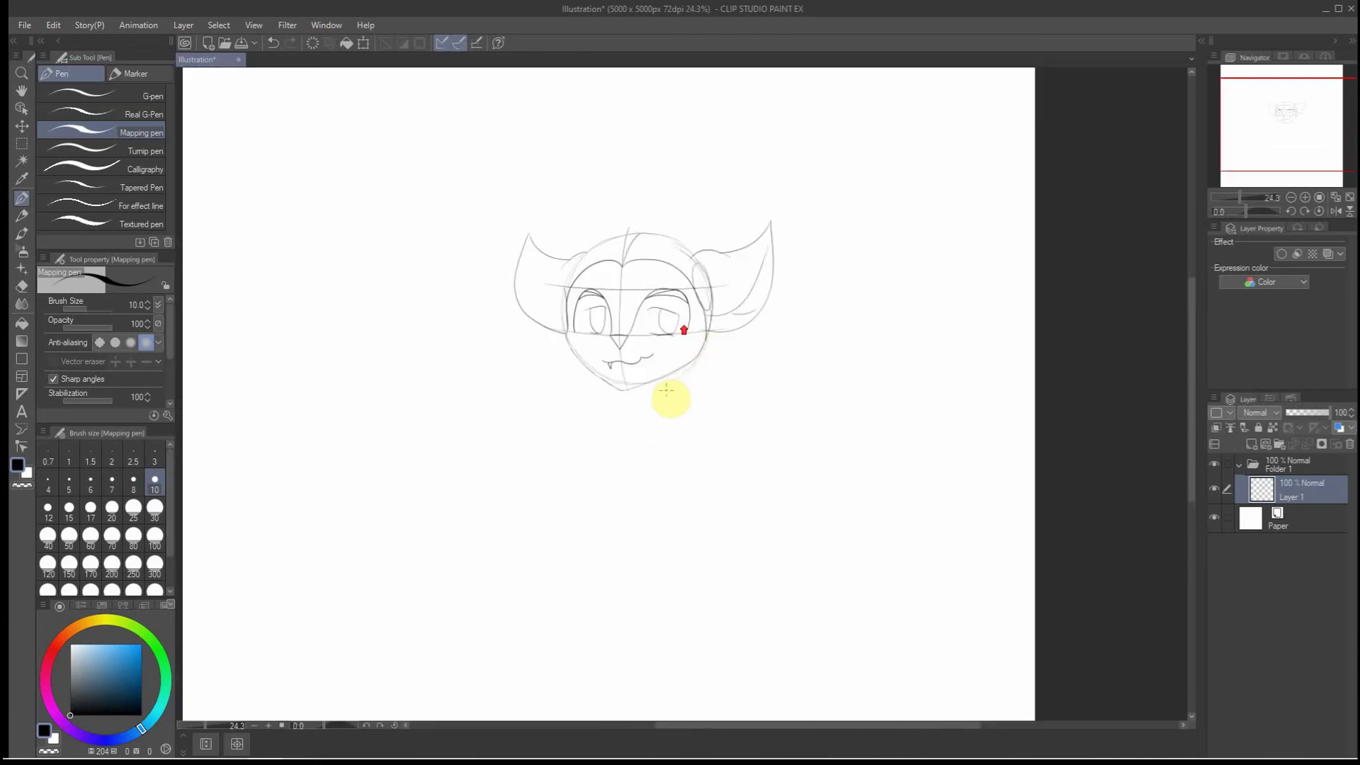
scroll(683, 376, "up", 2)
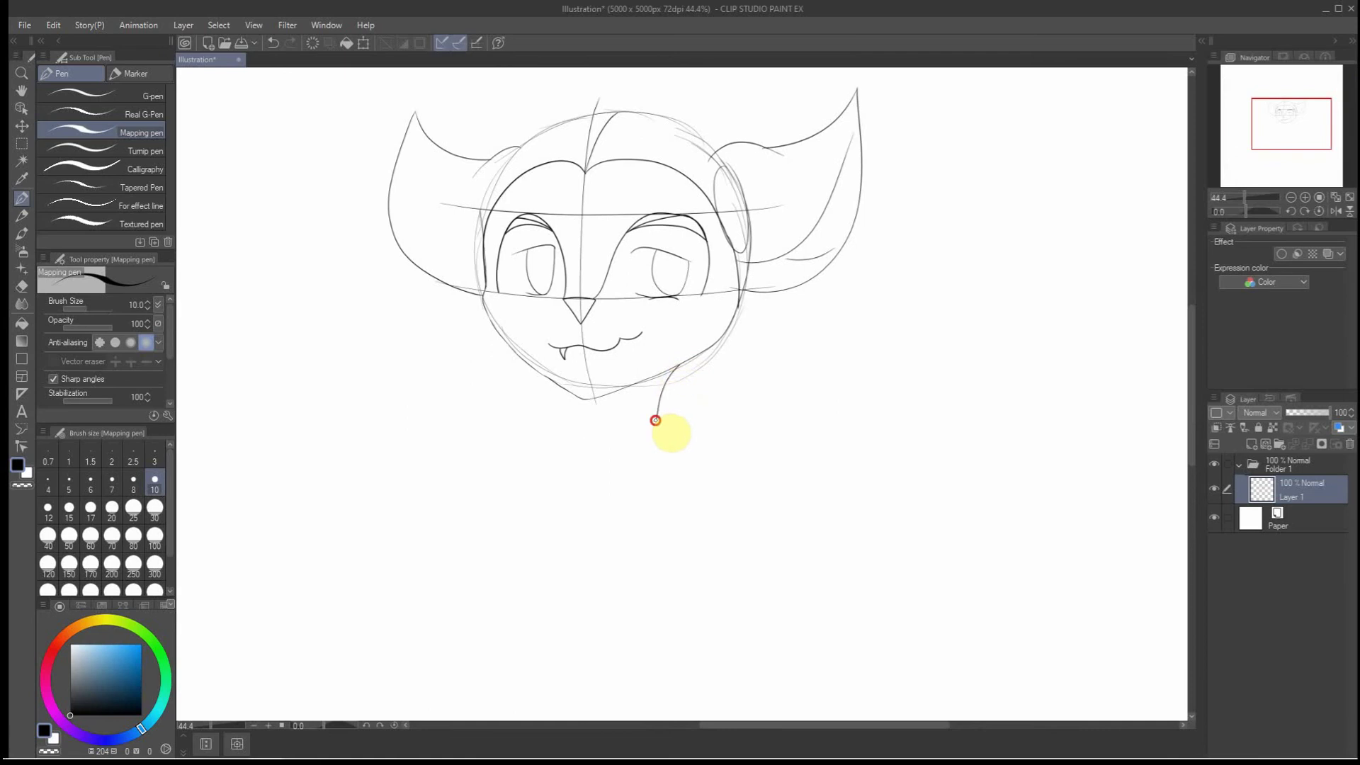
key("ctrl+z")
left_click_drag(674, 414, 675, 415)
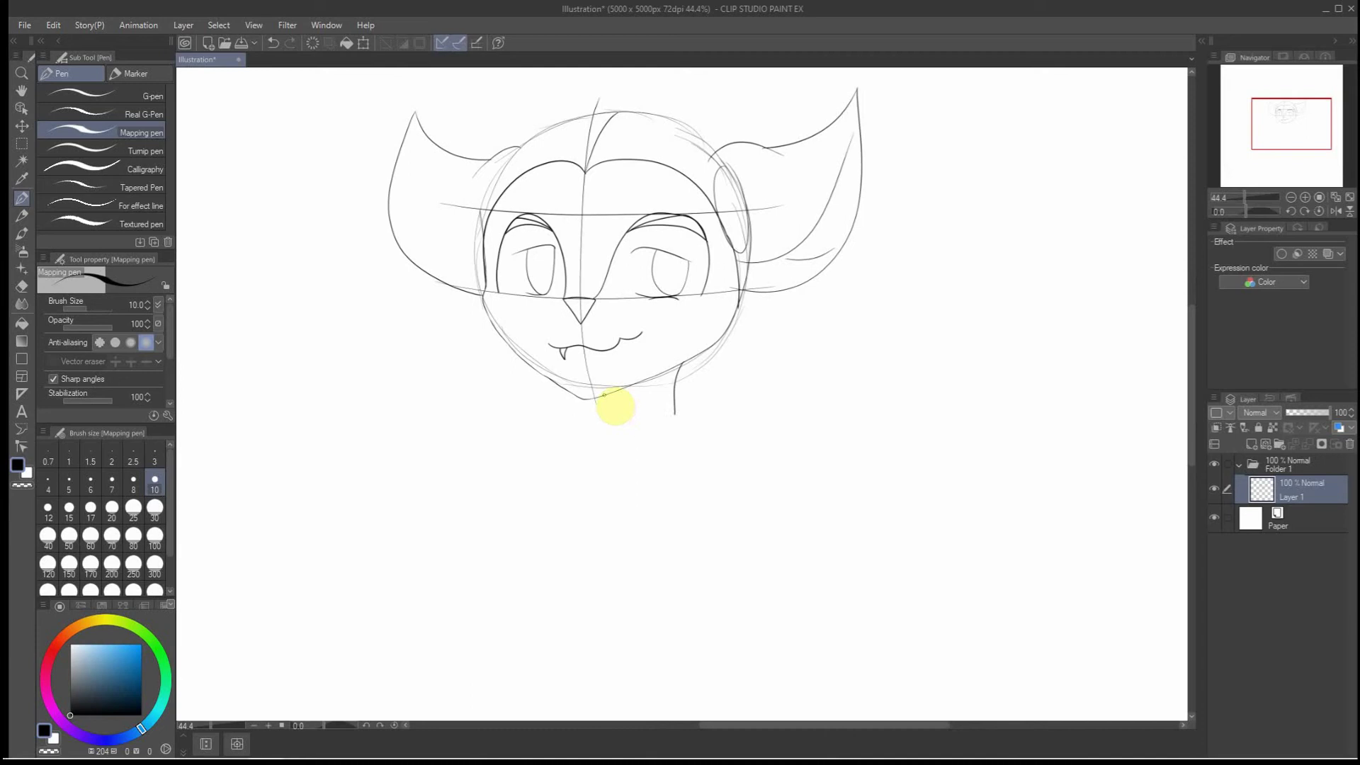
left_click_drag(601, 422, 602, 423)
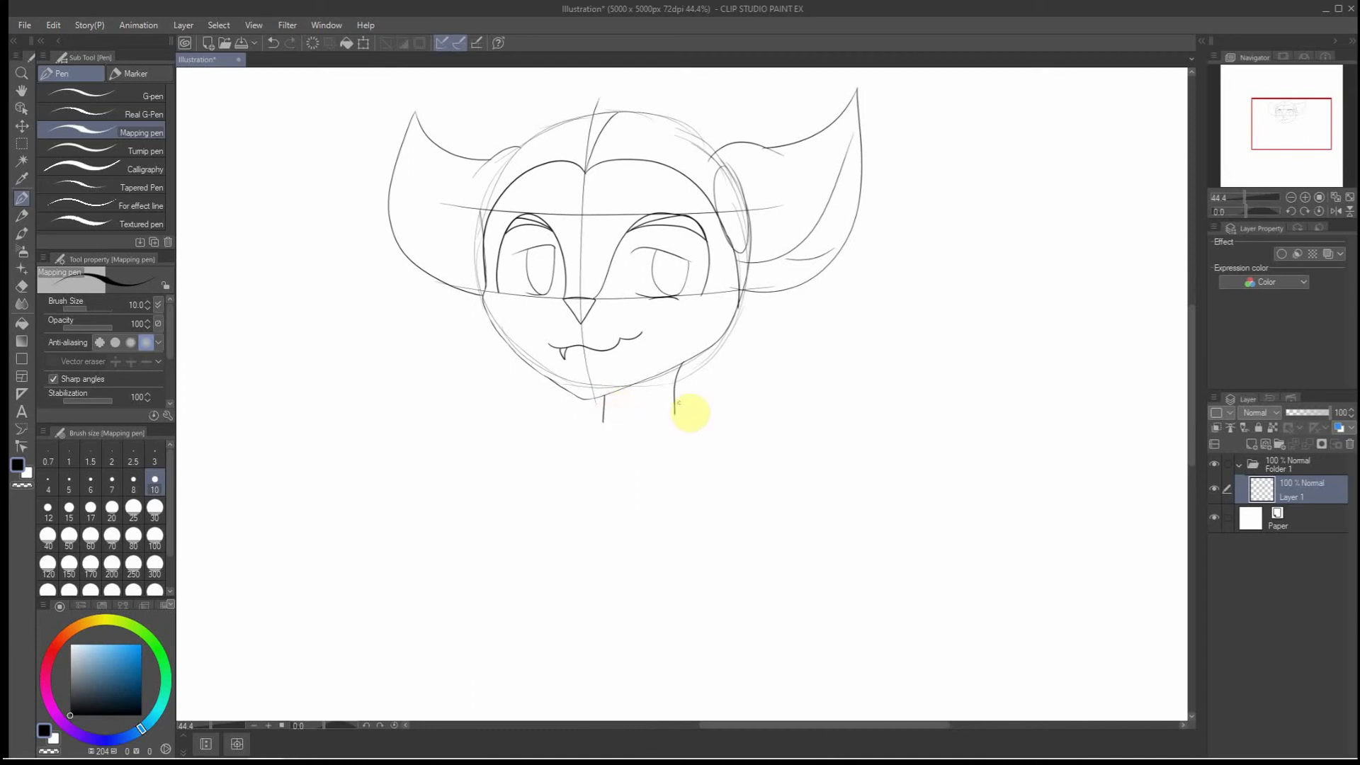
key("ctrl+z")
key("ctrl+z")
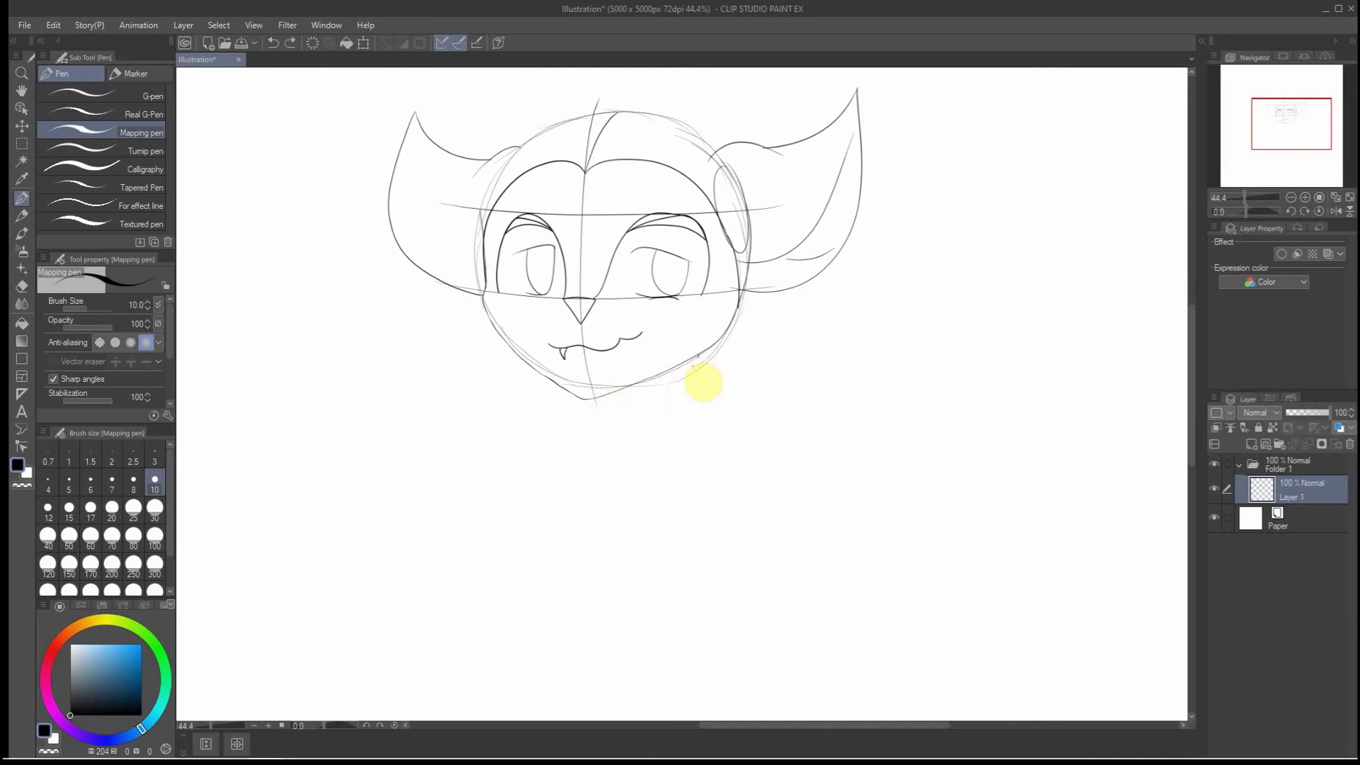
Draw two short curved neck lines below the jaw, to the right of the chin
left_click_drag(687, 411, 687, 412)
left_click_drag(699, 353, 697, 378)
left_click_drag(698, 401, 701, 413)
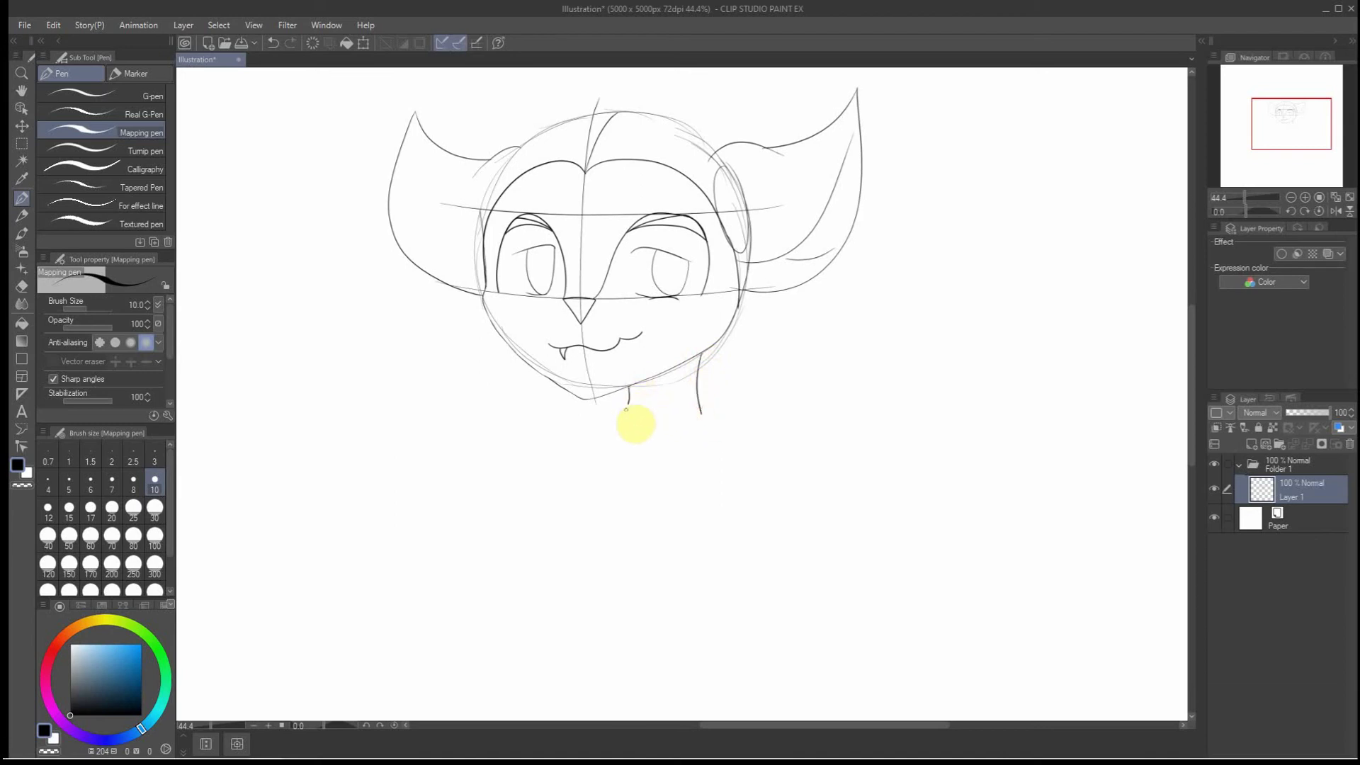
left_click_drag(626, 410, 619, 419)
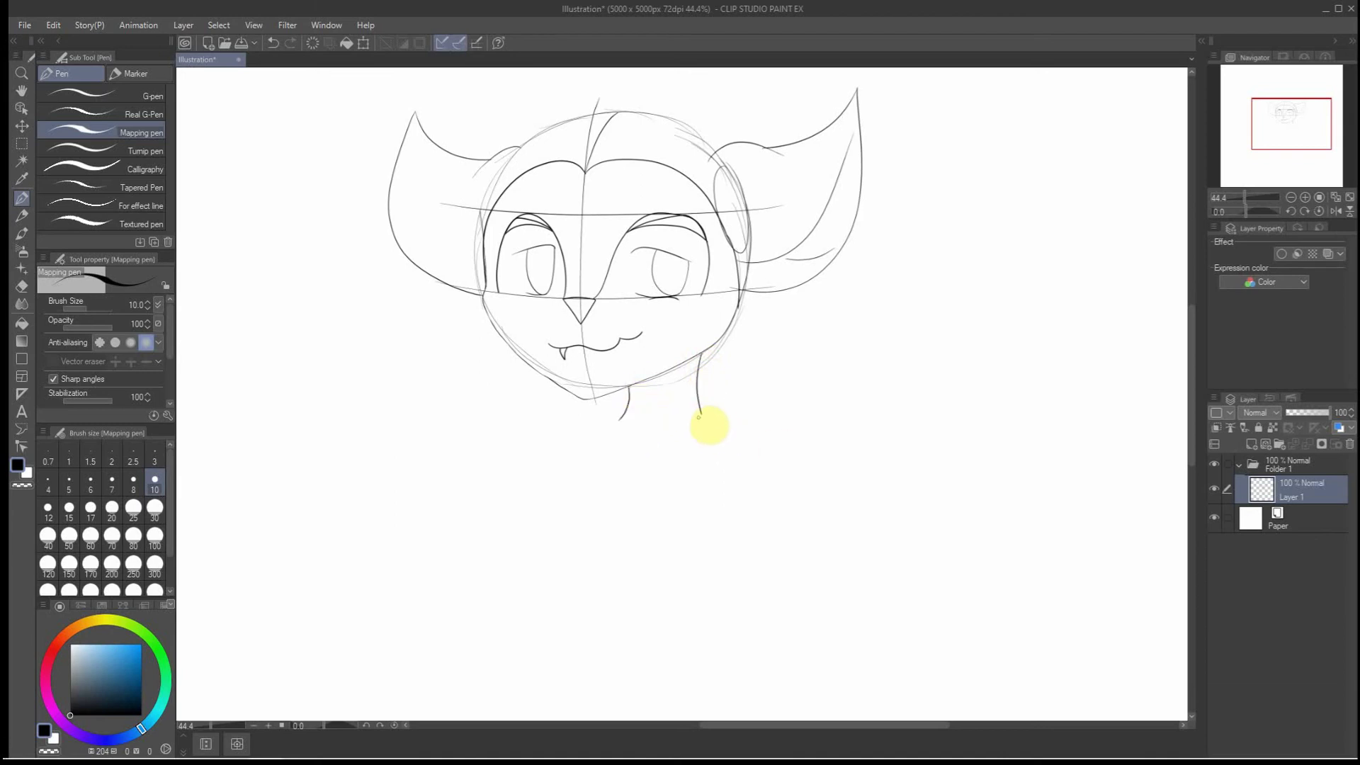
Draw the shoulders and upper chest as a wide rounded block extending from the base of the neck, with a flat lower edge
scroll(701, 425, "down", 3)
scroll(709, 434, "up", 2)
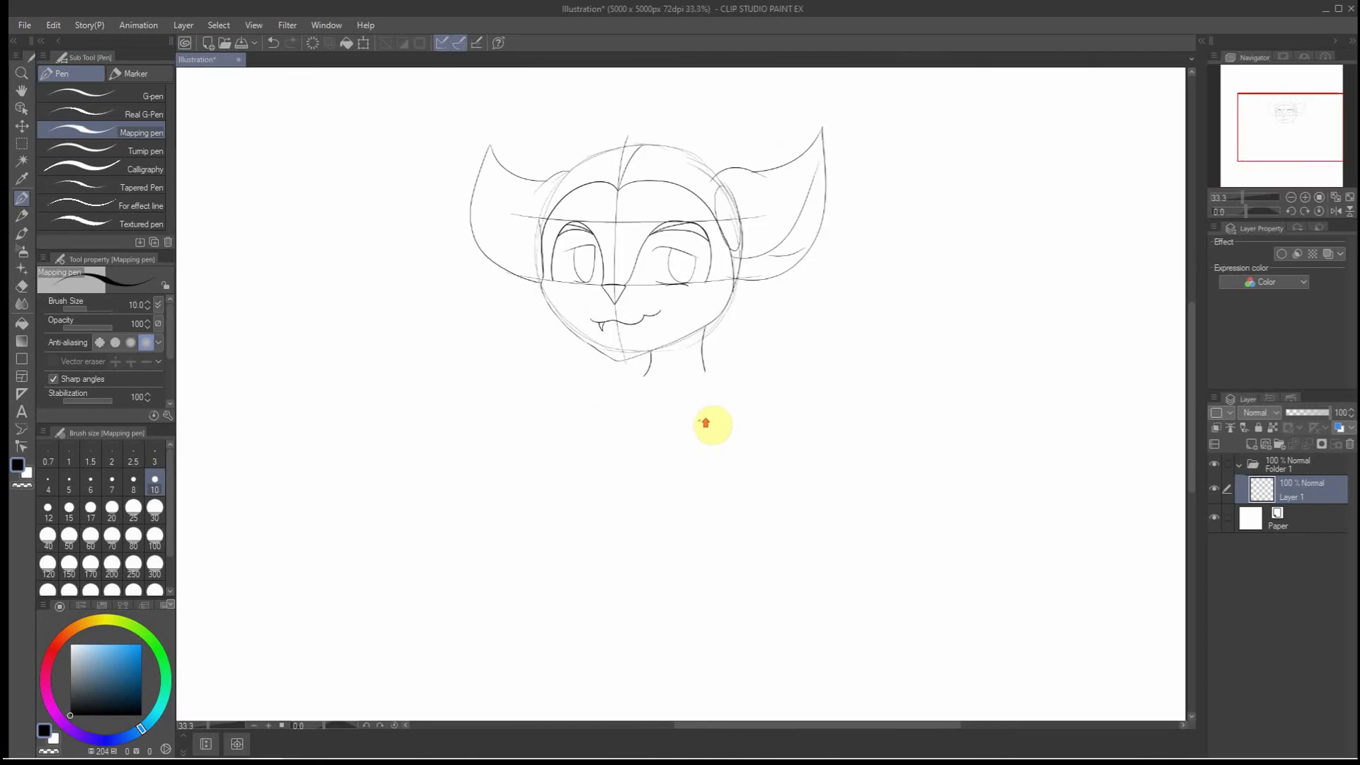
scroll(717, 385, "up", 1)
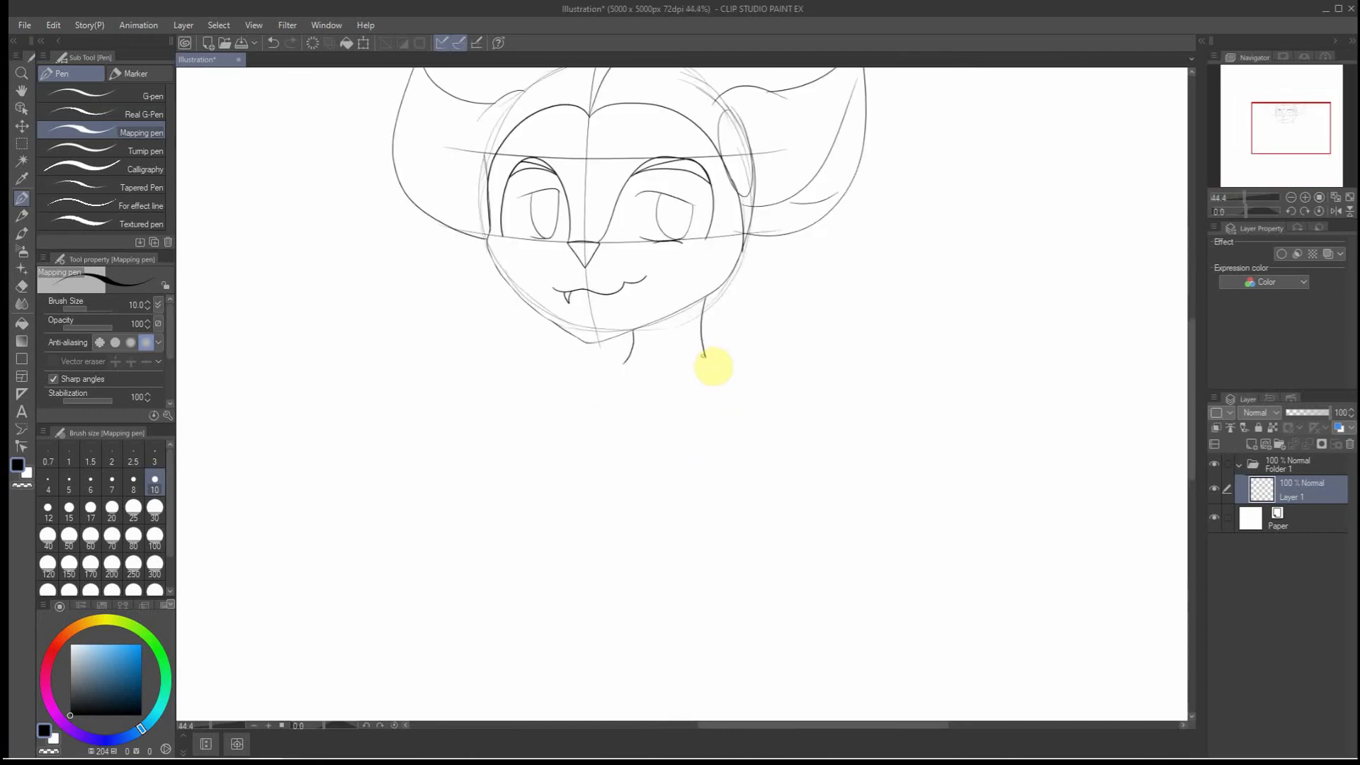
mouse_move(706, 358)
left_mouse_down()
mouse_move(774, 367)
mouse_move(795, 418)
left_mouse_up()
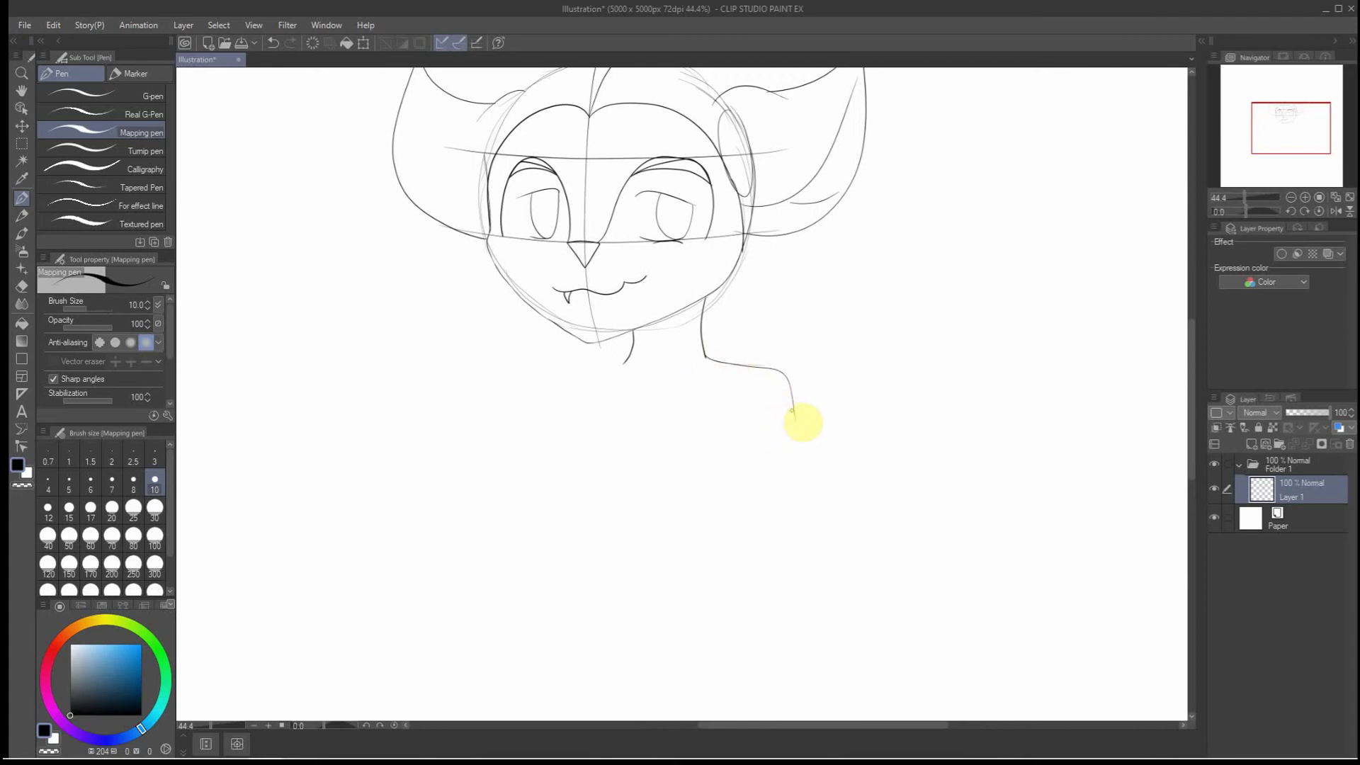
mouse_move(795, 419)
left_mouse_down()
mouse_move(608, 421)
mouse_move(669, 442)
mouse_move(580, 428)
left_mouse_up()
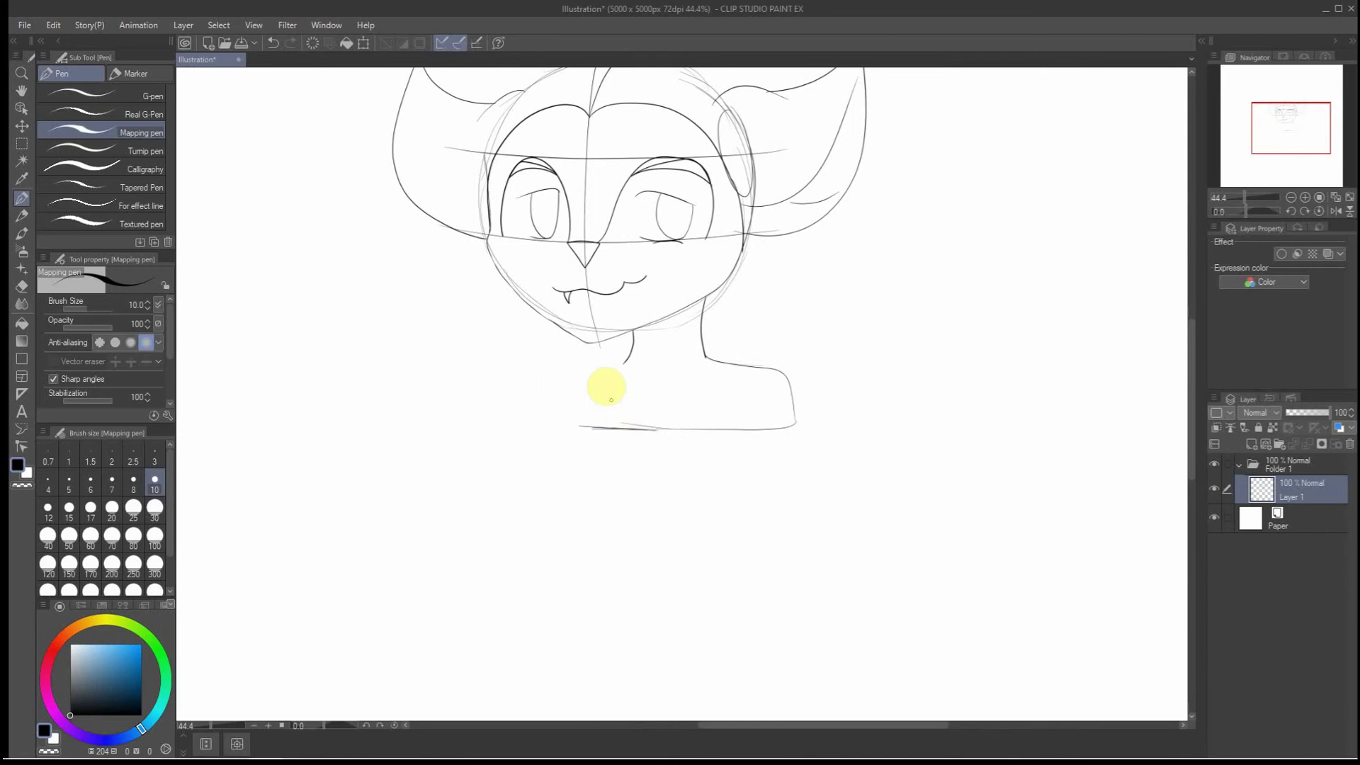
mouse_move(628, 355)
left_mouse_down()
mouse_move(578, 360)
mouse_move(560, 397)
left_mouse_up()
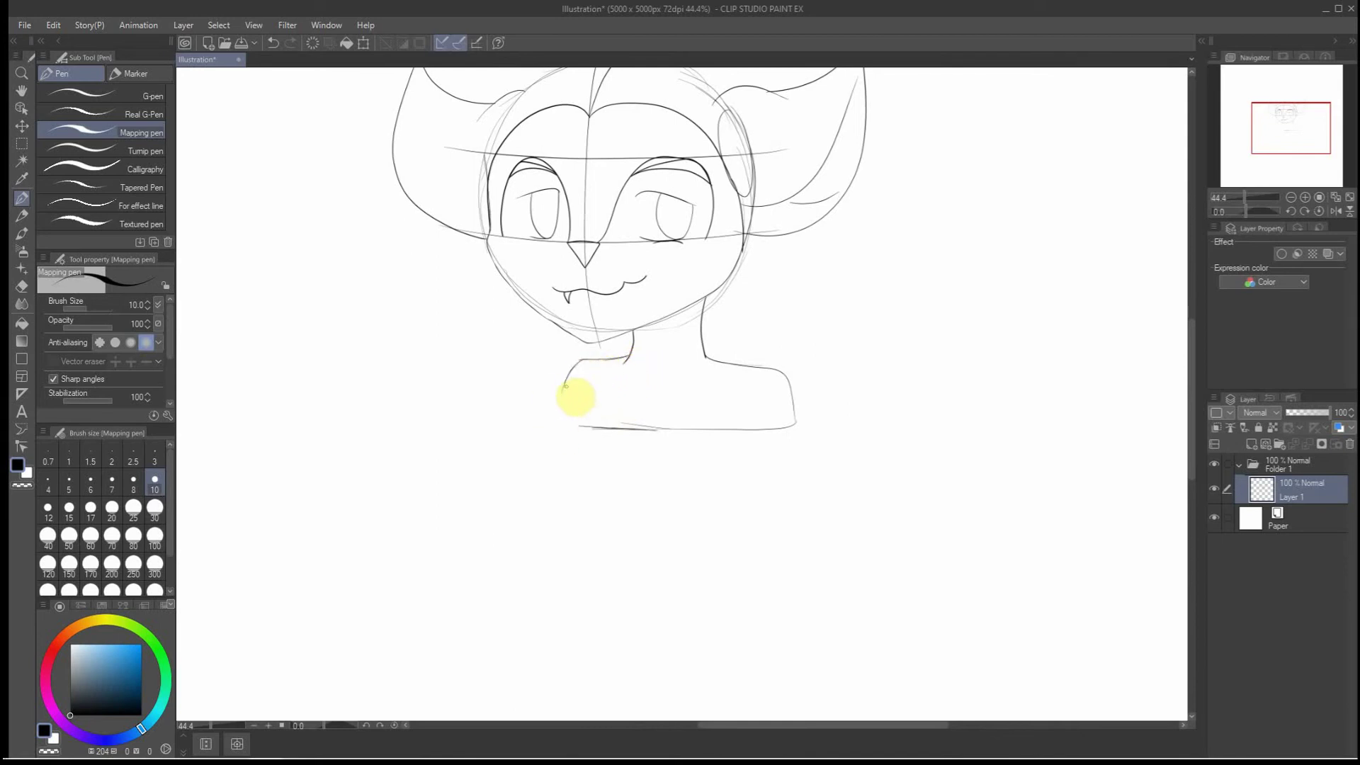
mouse_move(562, 394)
left_mouse_down()
mouse_move(564, 424)
mouse_move(597, 428)
mouse_move(563, 418)
left_mouse_up()
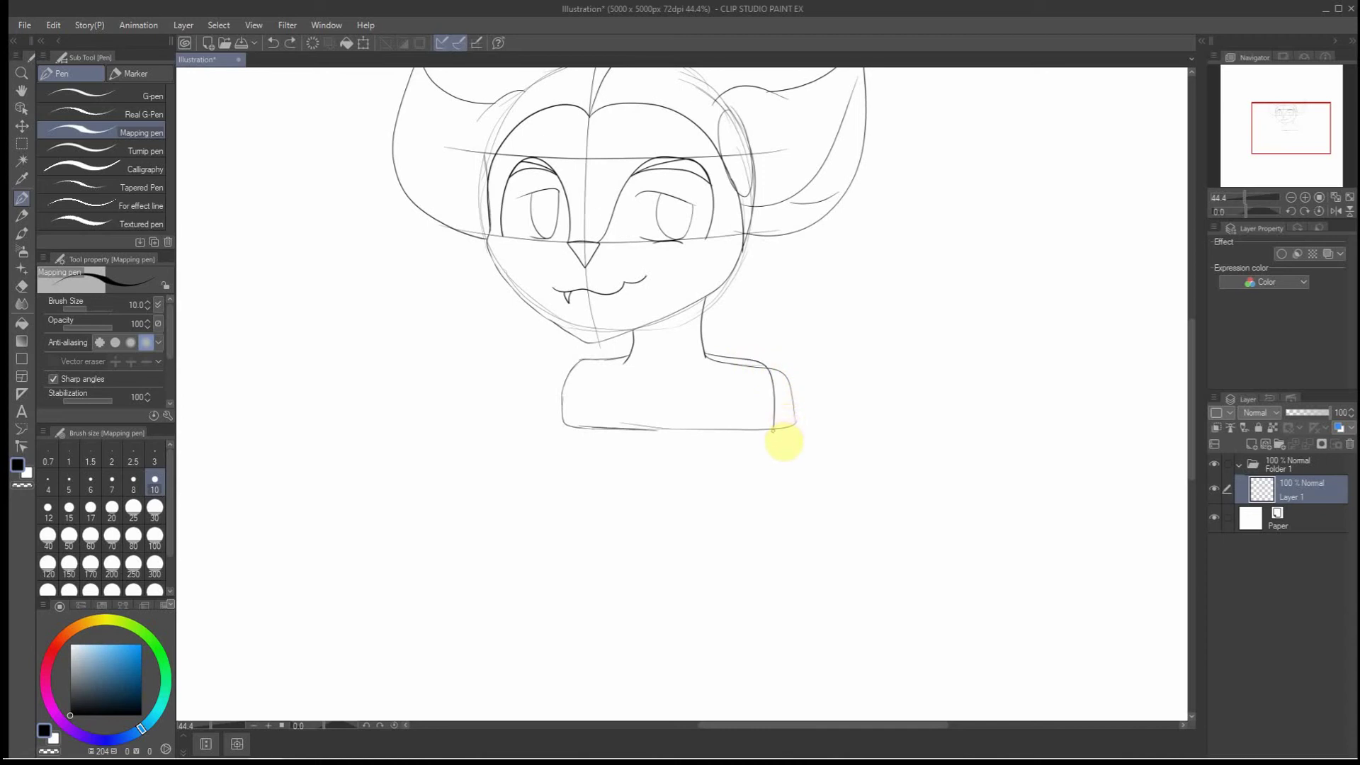
Redraw the right shoulder narrower with a sloping top, and add light neck muscle and collarbone lines at the throat
key("ctrl+z")
left_click_drag(702, 355, 763, 373)
left_click_drag(791, 425, 786, 358)
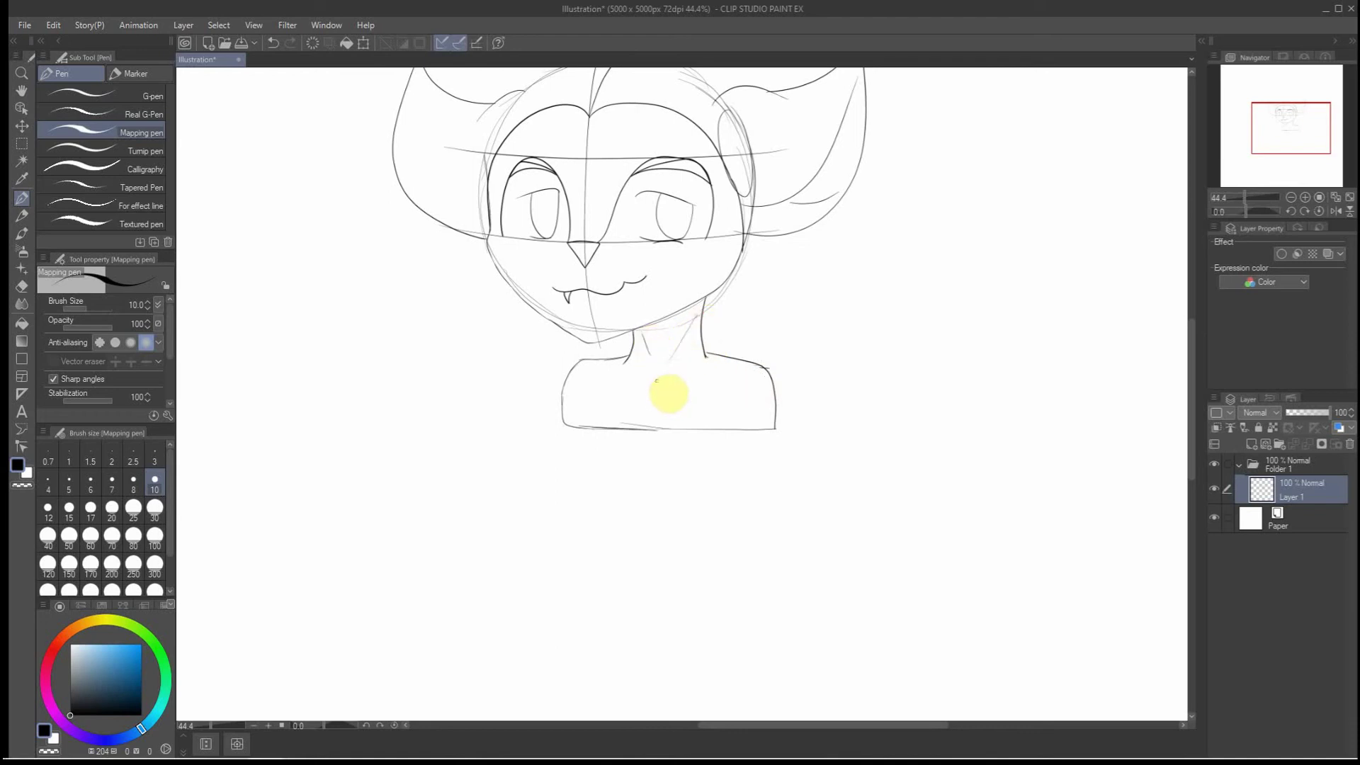
left_click_drag(658, 373, 762, 389)
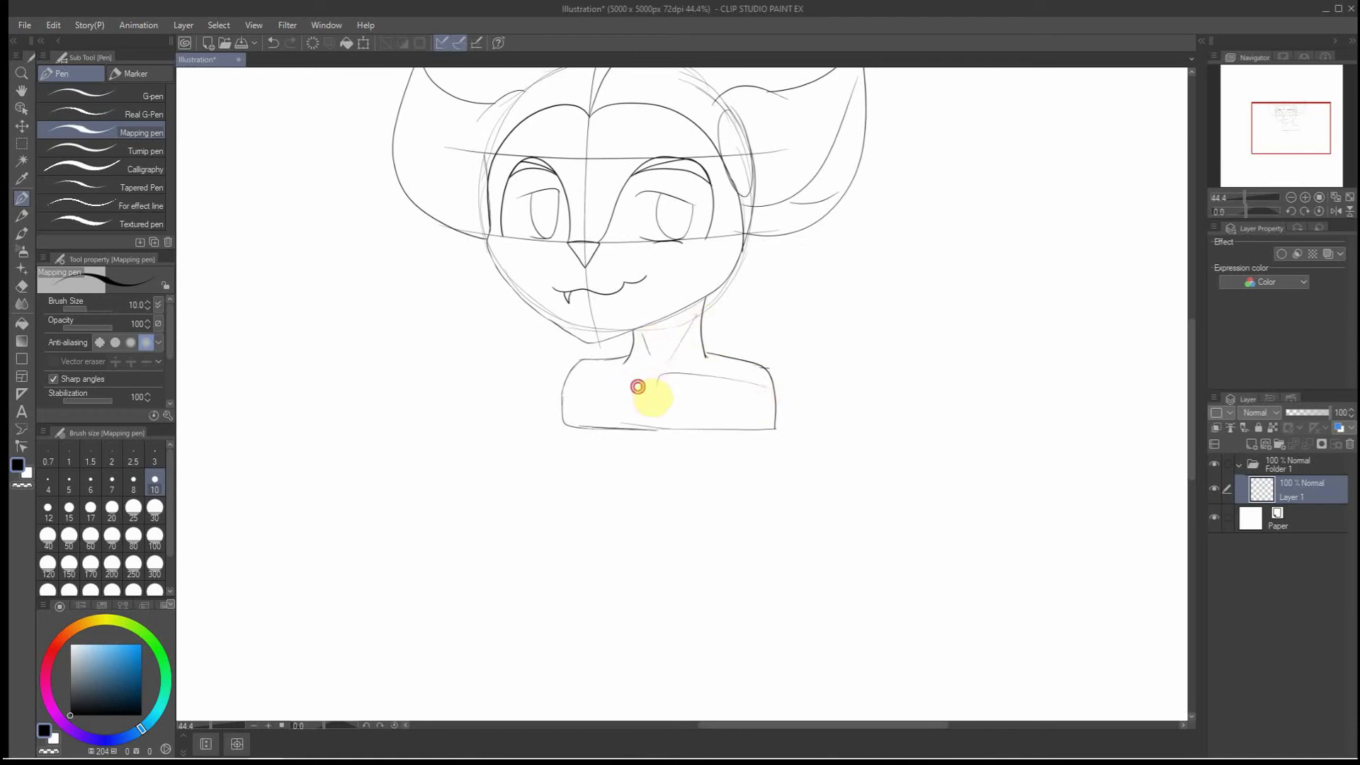
left_click_drag(642, 386, 578, 370)
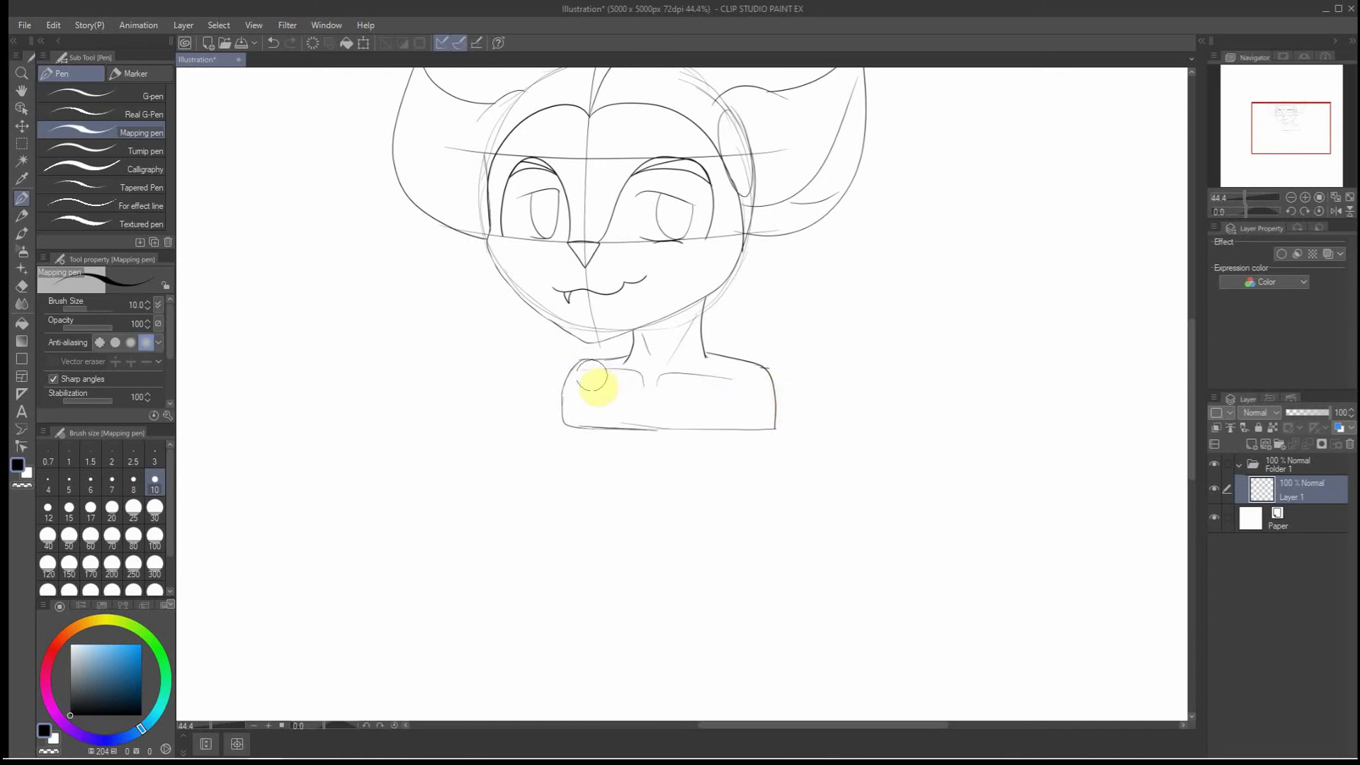
scroll(611, 370, "down", 2)
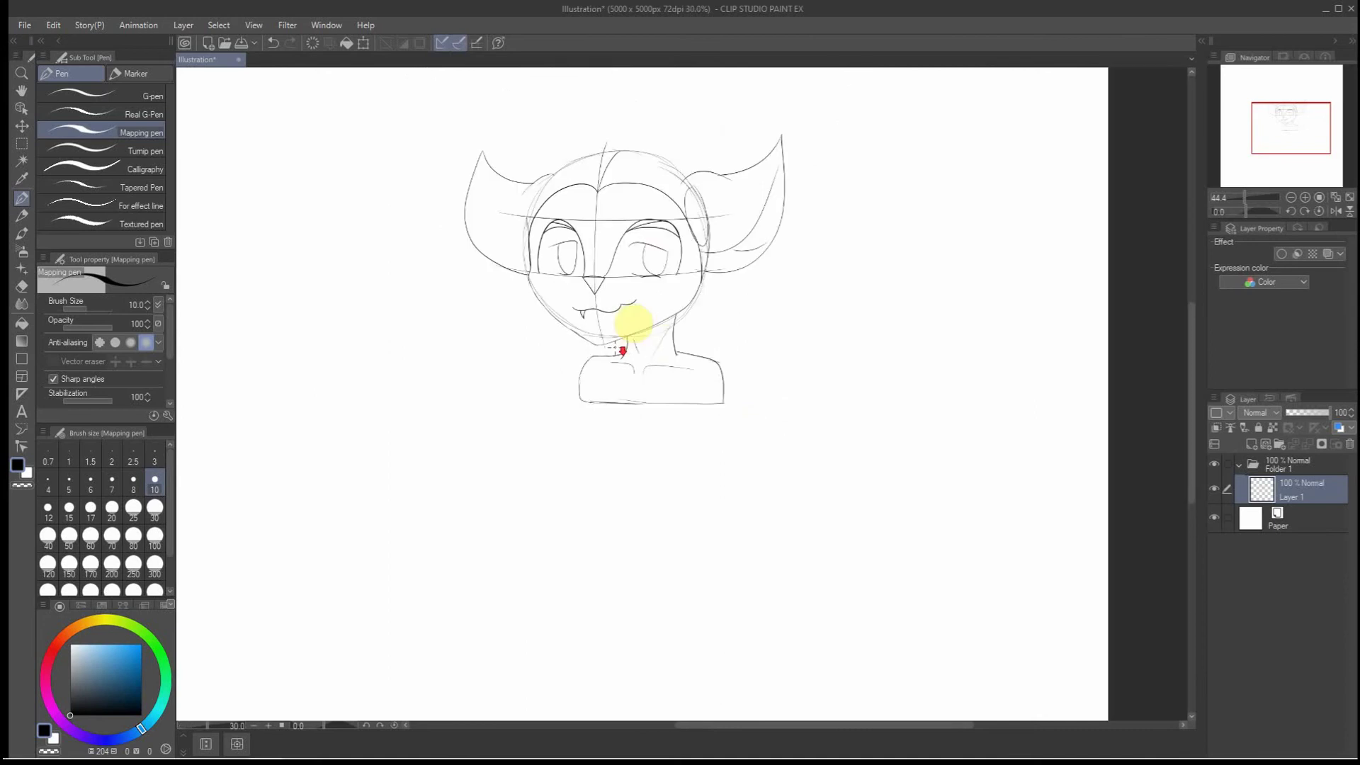
scroll(651, 297, "down", 2)
scroll(649, 346, "up", 2)
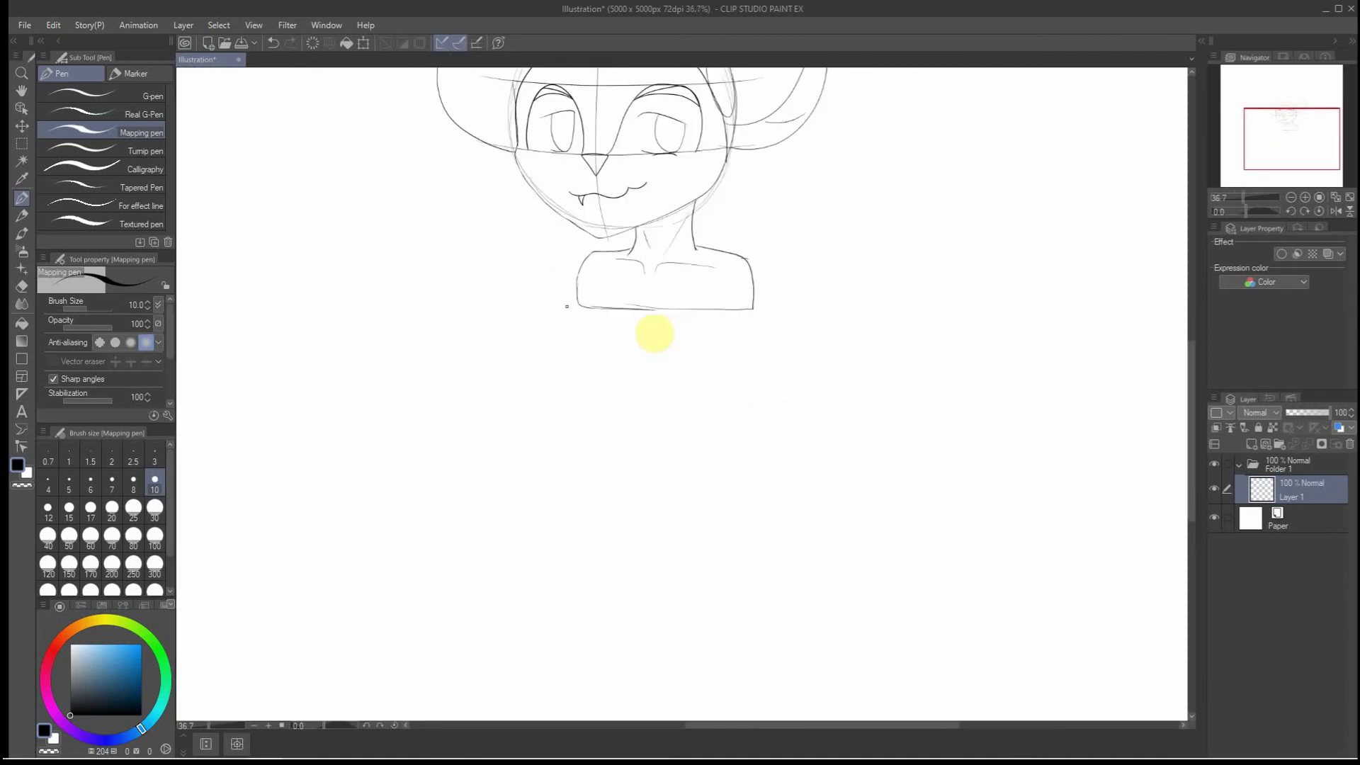
scroll(467, 297, "down", 2)
scroll(403, 212, "up", 2)
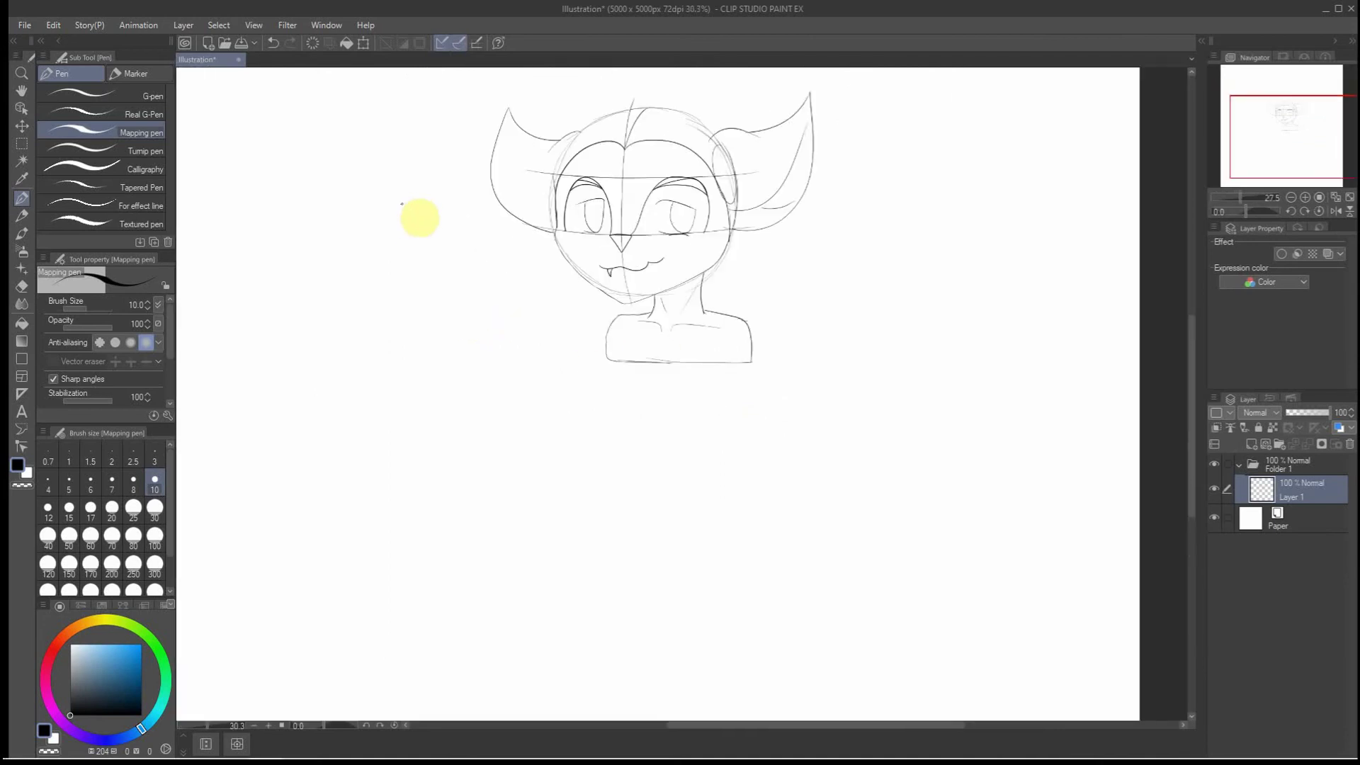
scroll(486, 474, "down", 2)
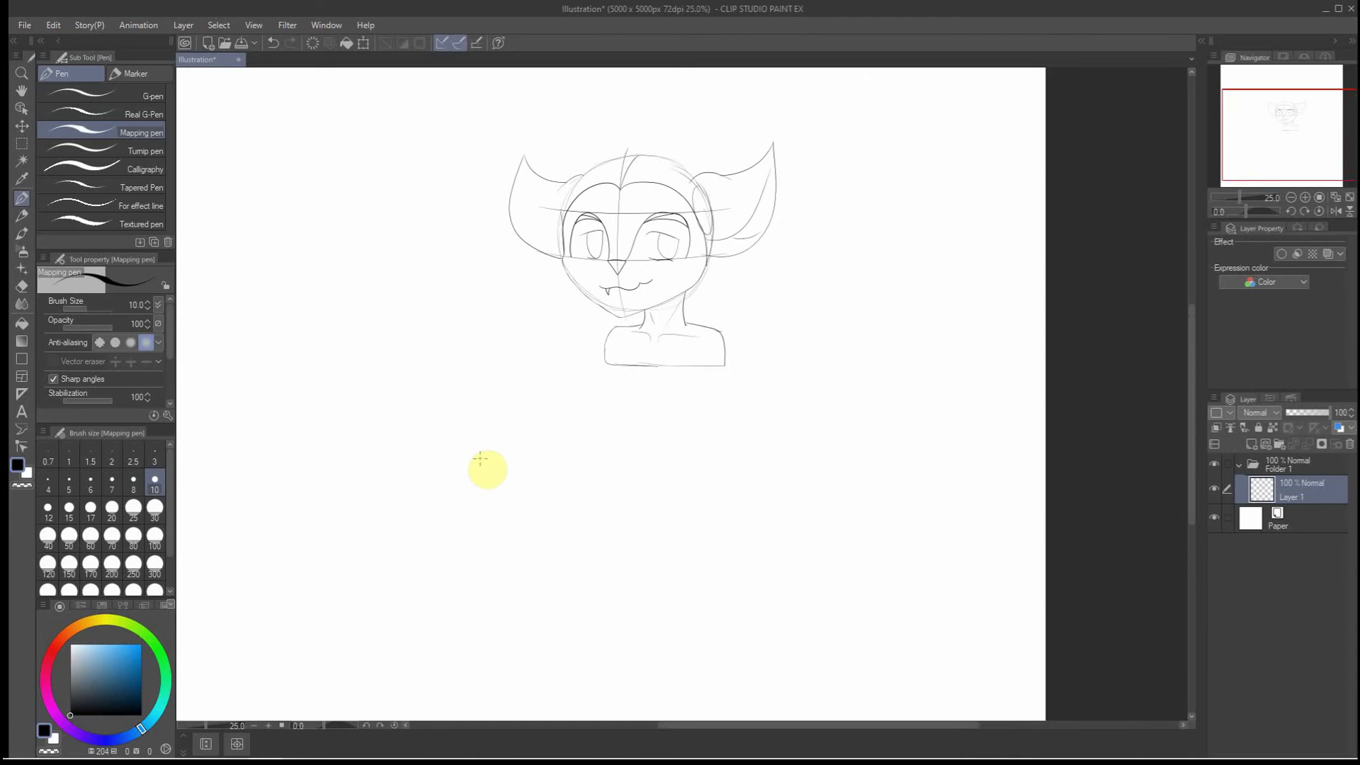
Draw a torso tapering down from the chest block to a curved lower edge, with a vertical centre line running down from the neck
scroll(467, 510, "up", 2)
scroll(741, 368, "up", 2)
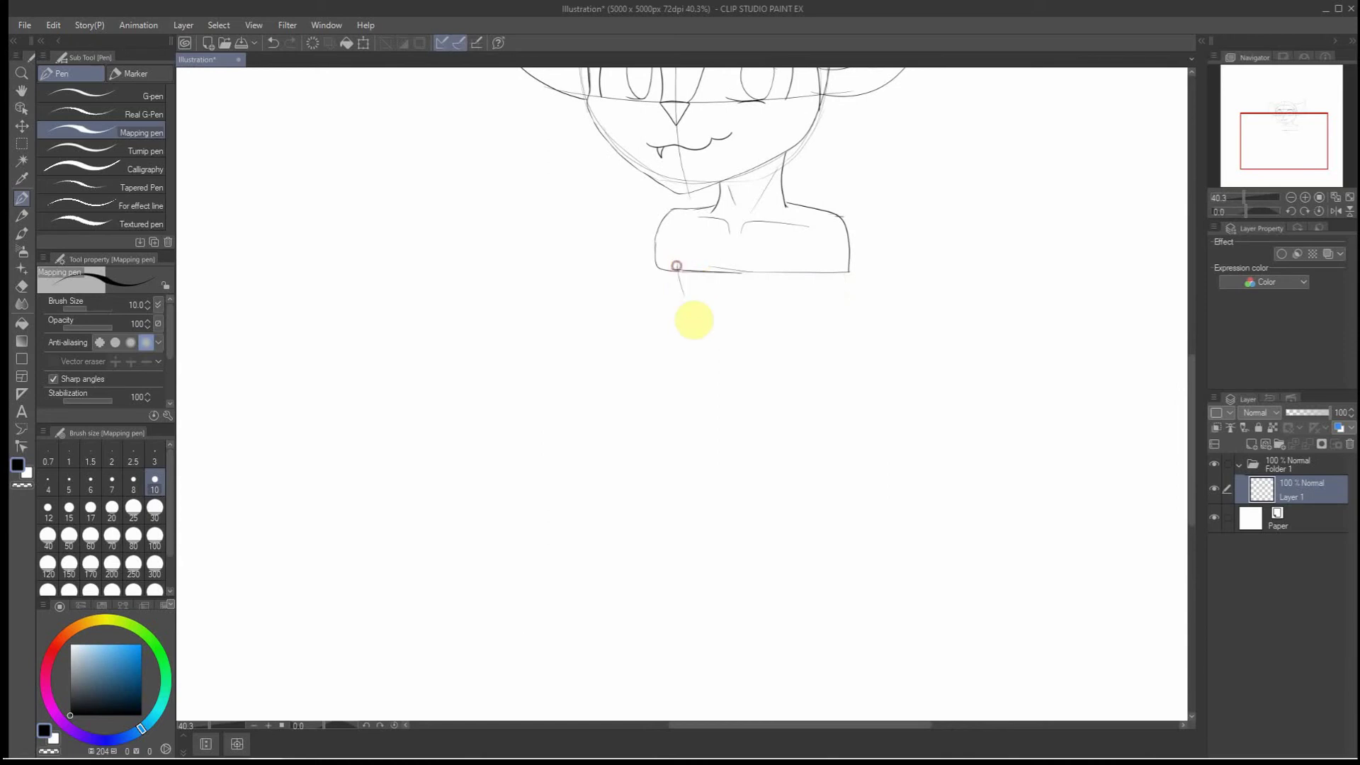
left_click_drag(676, 269, 704, 365)
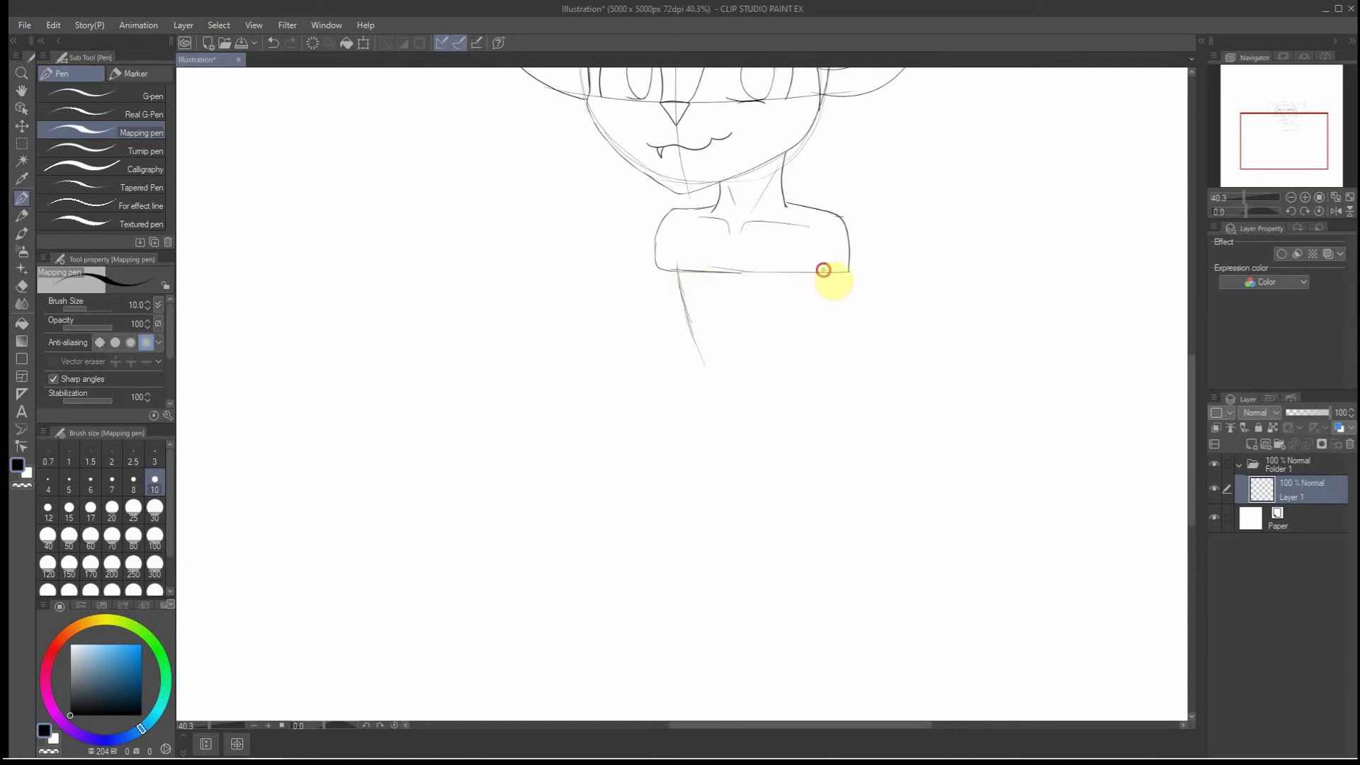
key("ctrl+z")
left_click_drag(823, 270, 788, 347)
key("ctrl+z")
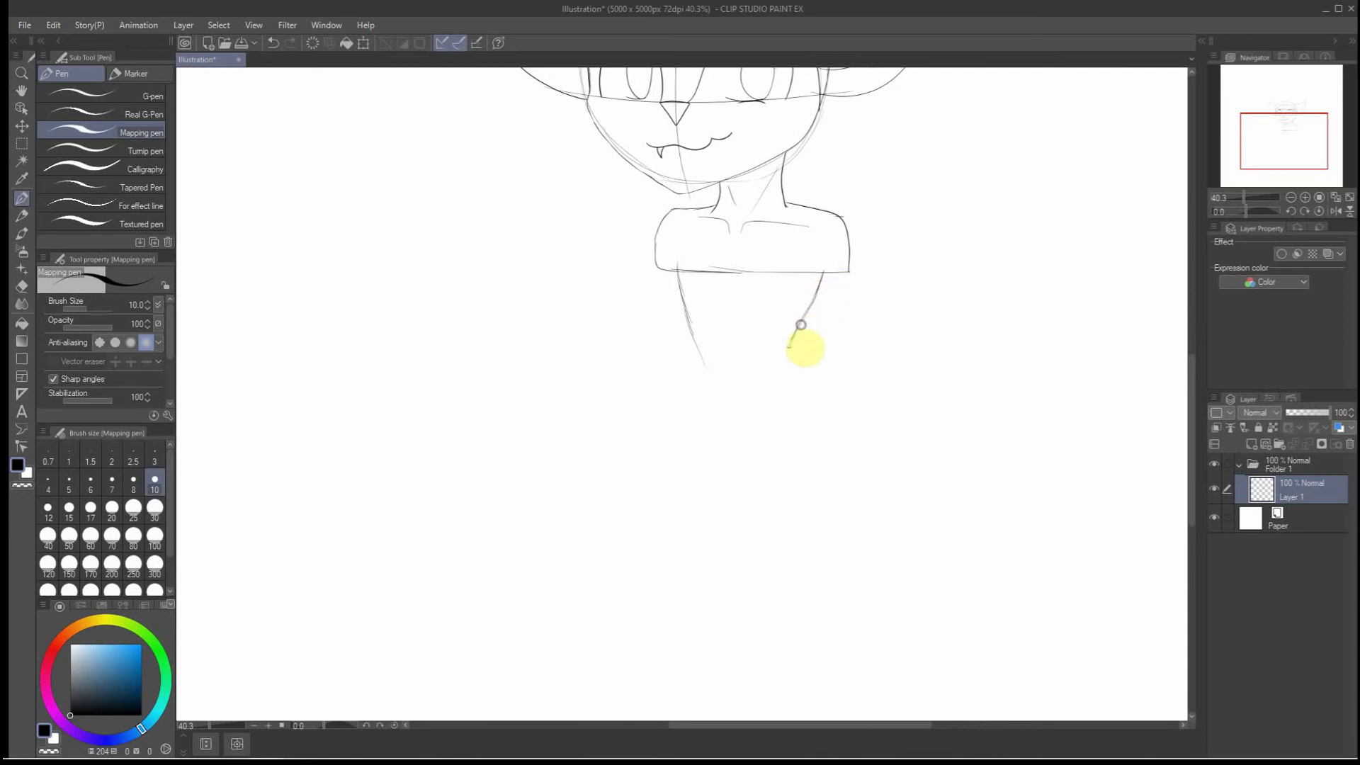
mouse_move(798, 328)
left_mouse_down()
mouse_move(800, 369)
mouse_move(730, 406)
left_mouse_up()
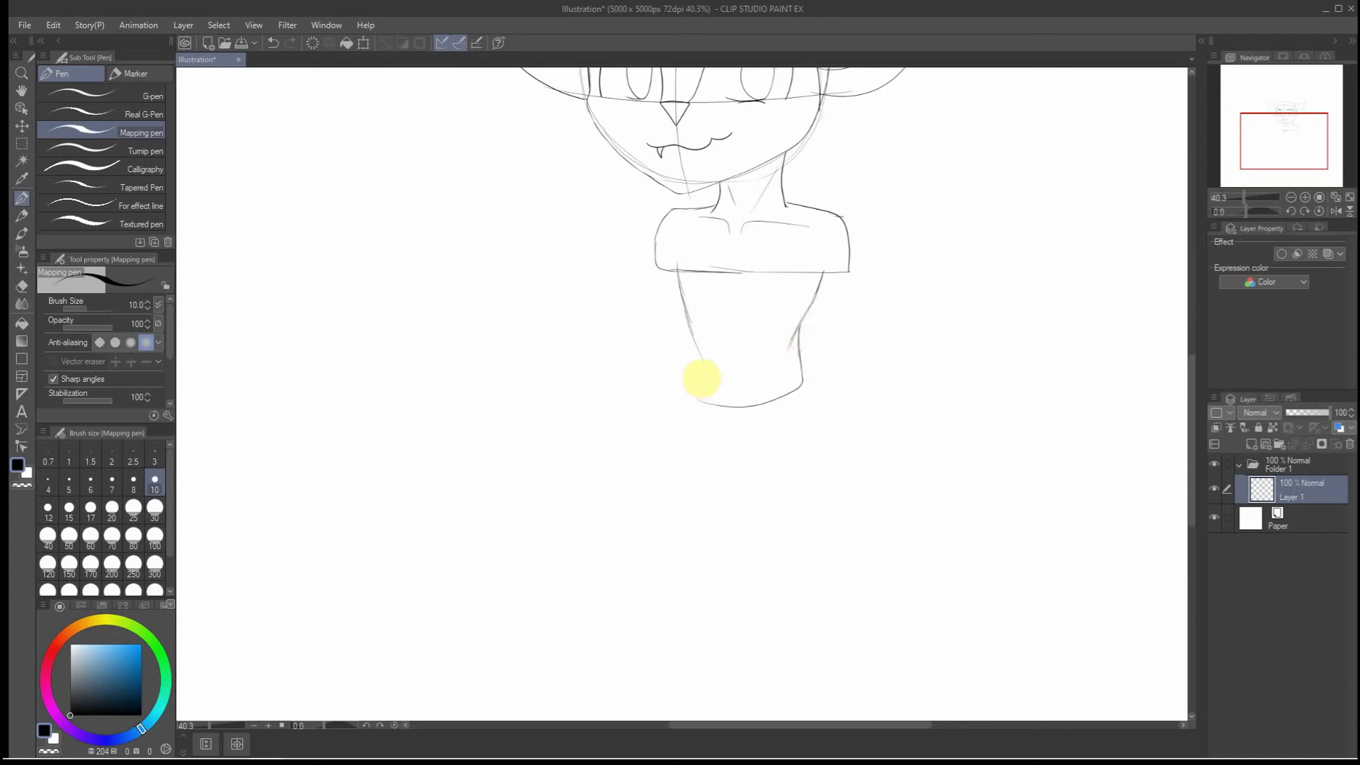
left_click_drag(707, 402, 682, 279)
left_click_drag(694, 350, 682, 262)
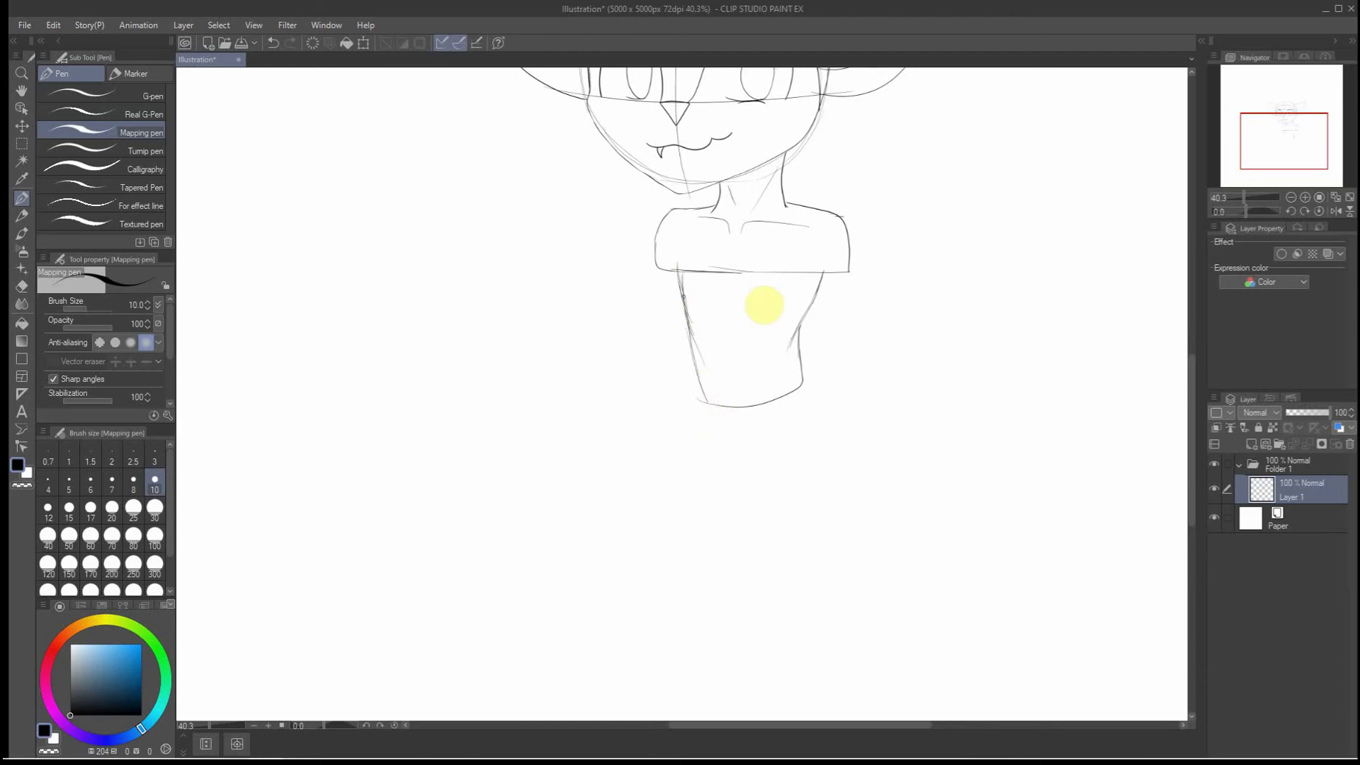
left_click_drag(745, 187, 731, 405)
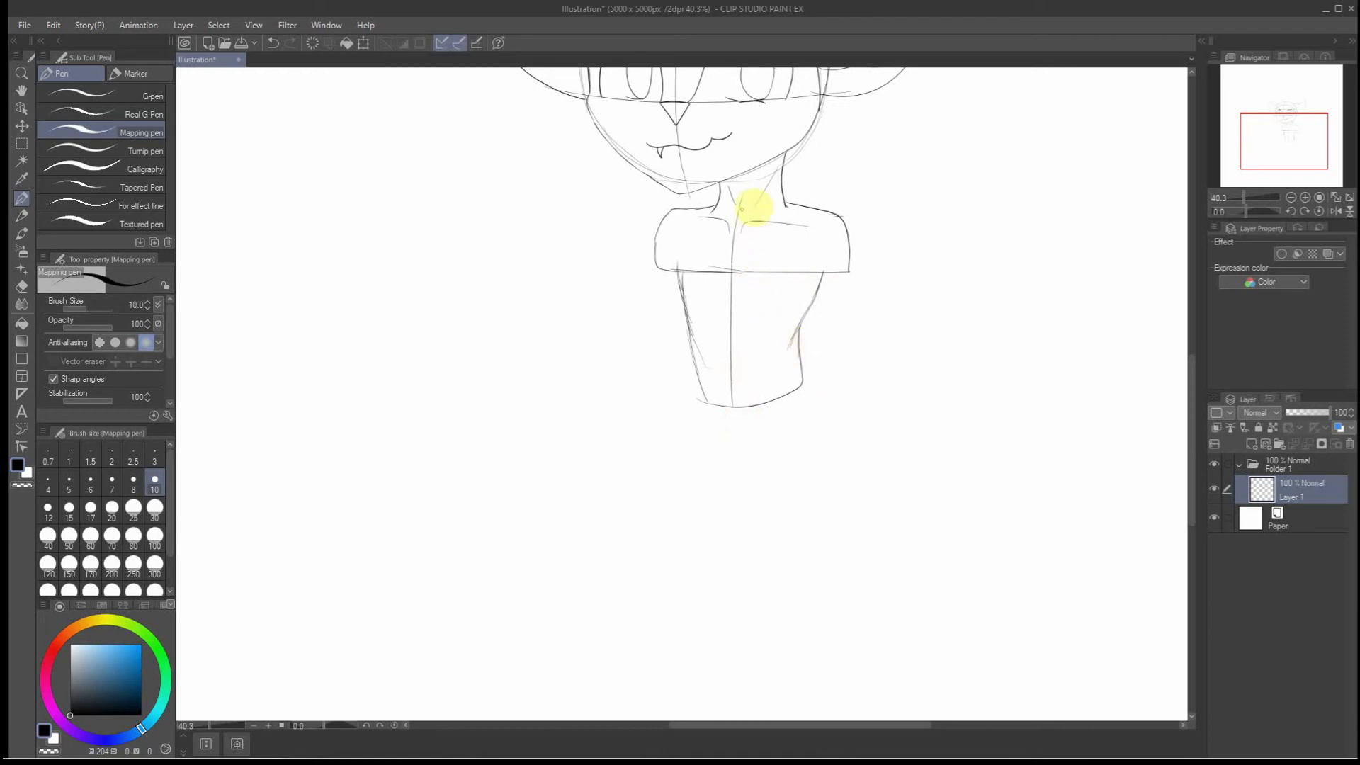
left_click_drag(741, 196, 744, 175)
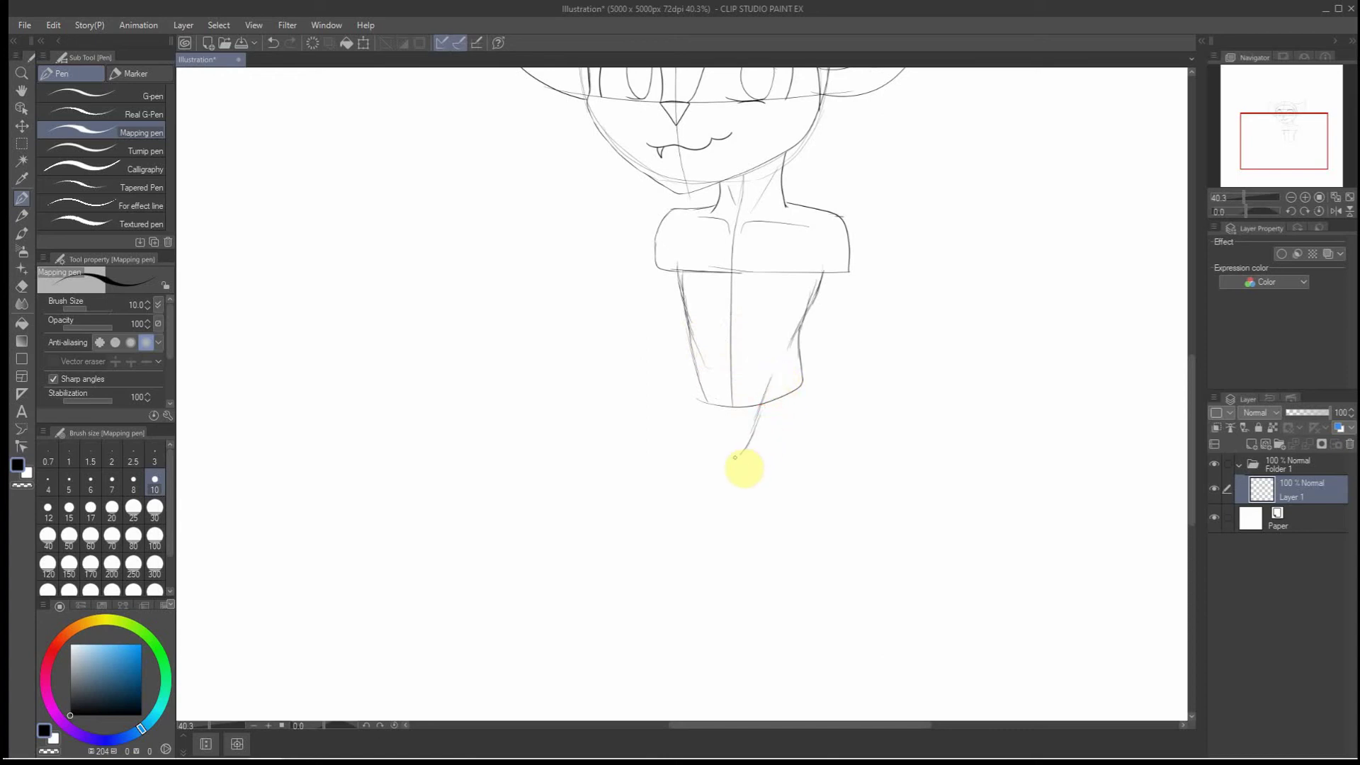
Sketch a narrow V at the pelvis below the waist and a small navel mark at the lower end of the centre line
left_click_drag(718, 408, 737, 455)
left_click_drag(711, 383, 741, 465)
left_click_drag(757, 411, 769, 349)
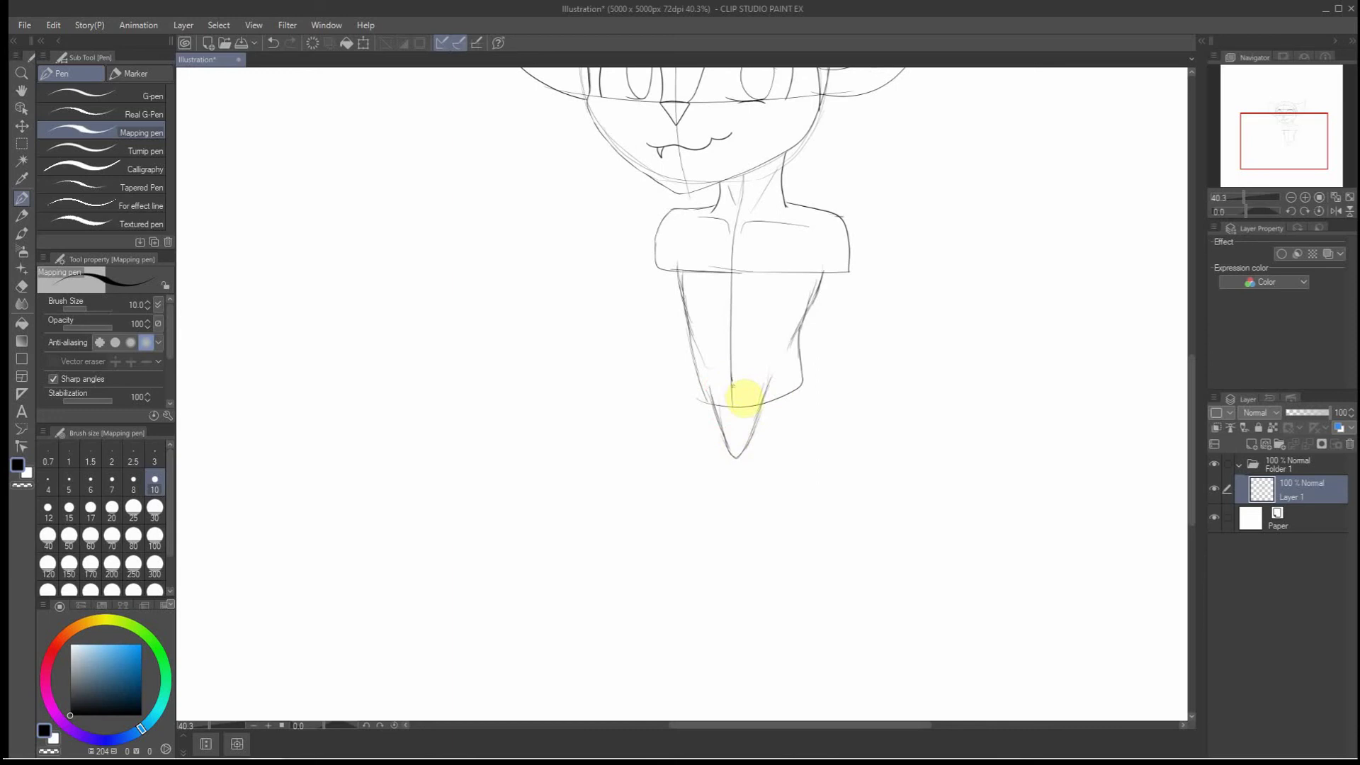
left_click_drag(731, 376, 732, 389)
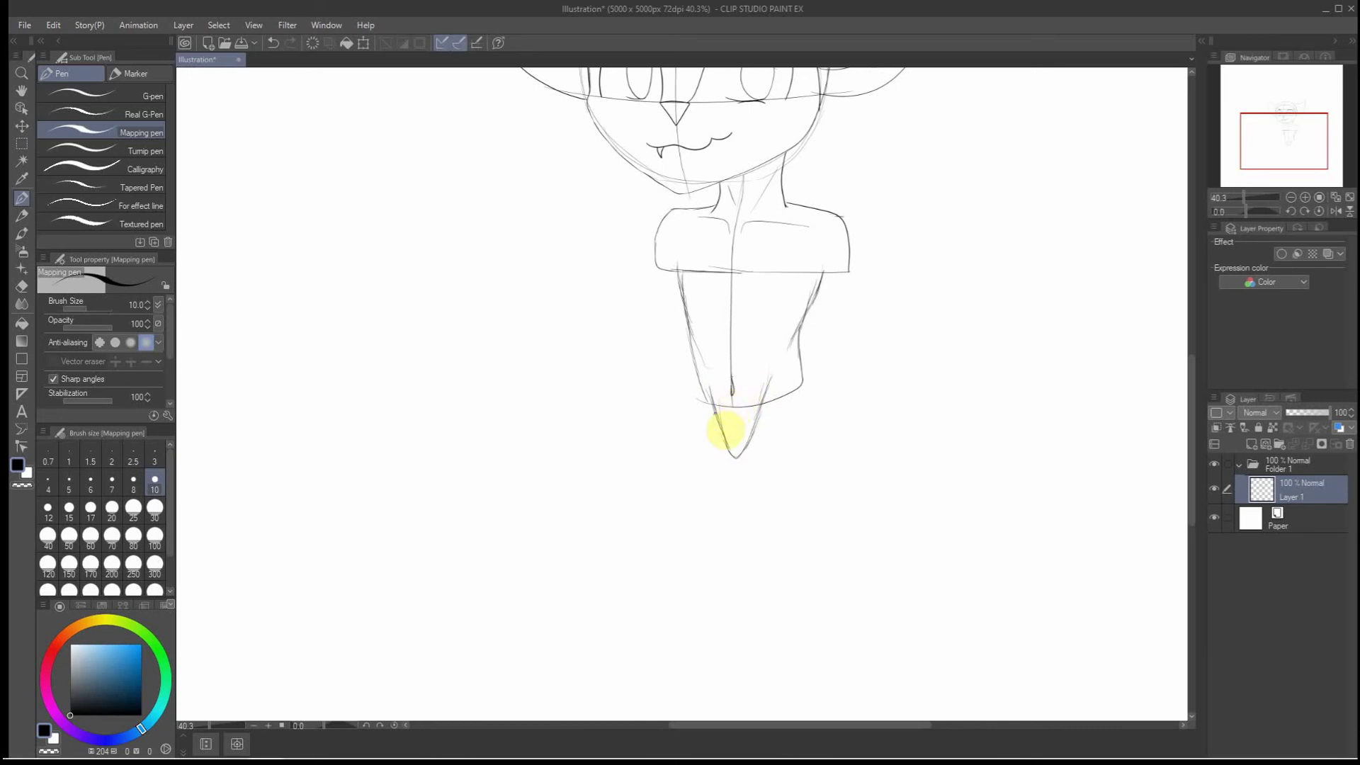
key("ctrl+z")
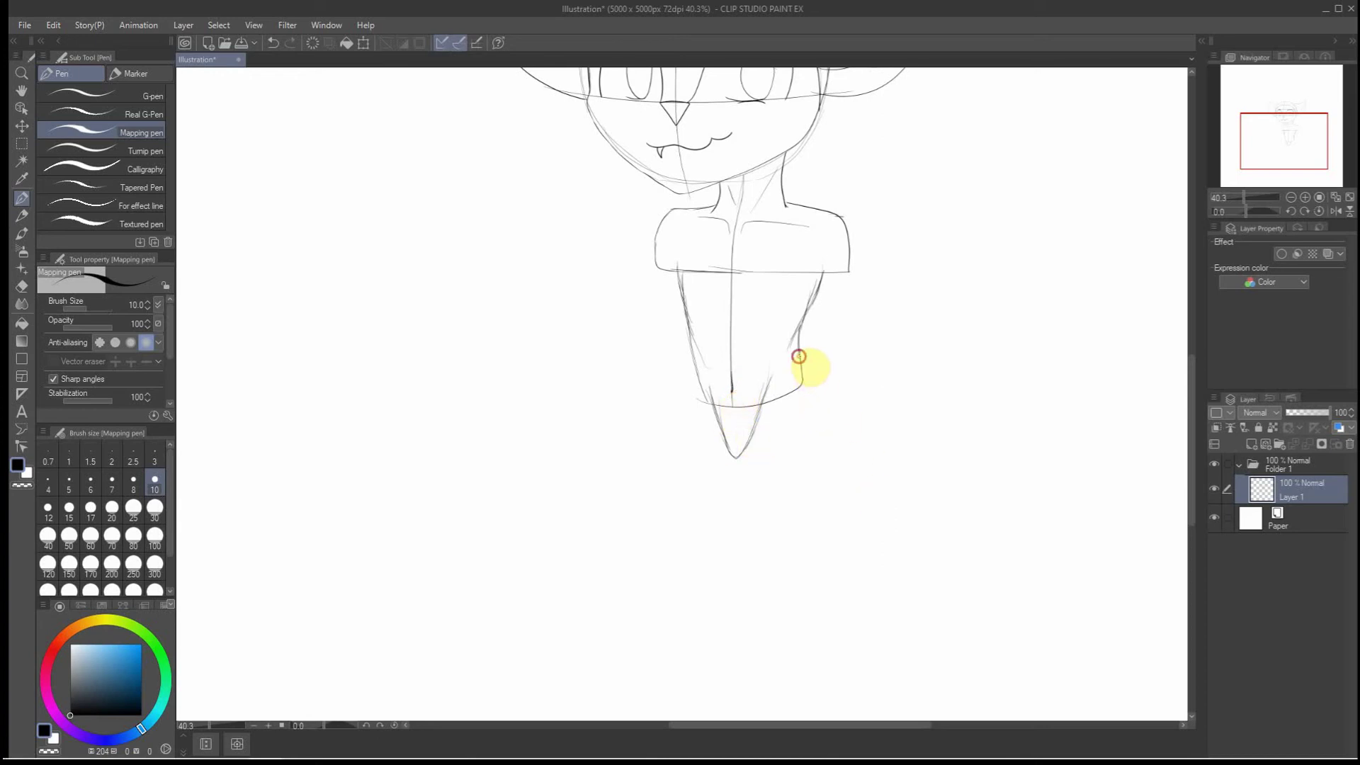
mouse_move(798, 356)
left_mouse_down()
mouse_move(857, 414)
mouse_move(864, 459)
left_mouse_up()
mouse_move(832, 389)
left_mouse_down()
mouse_move(863, 442)
mouse_move(850, 476)
left_mouse_up()
mouse_move(846, 416)
left_mouse_down()
mouse_move(859, 441)
mouse_move(836, 477)
mouse_move(747, 479)
left_mouse_up()
mouse_move(838, 465)
left_mouse_down()
mouse_move(820, 487)
mouse_move(746, 467)
mouse_move(667, 483)
mouse_move(649, 464)
mouse_move(677, 475)
mouse_move(649, 461)
mouse_move(652, 443)
mouse_move(653, 464)
mouse_move(641, 449)
mouse_move(658, 406)
left_mouse_up()
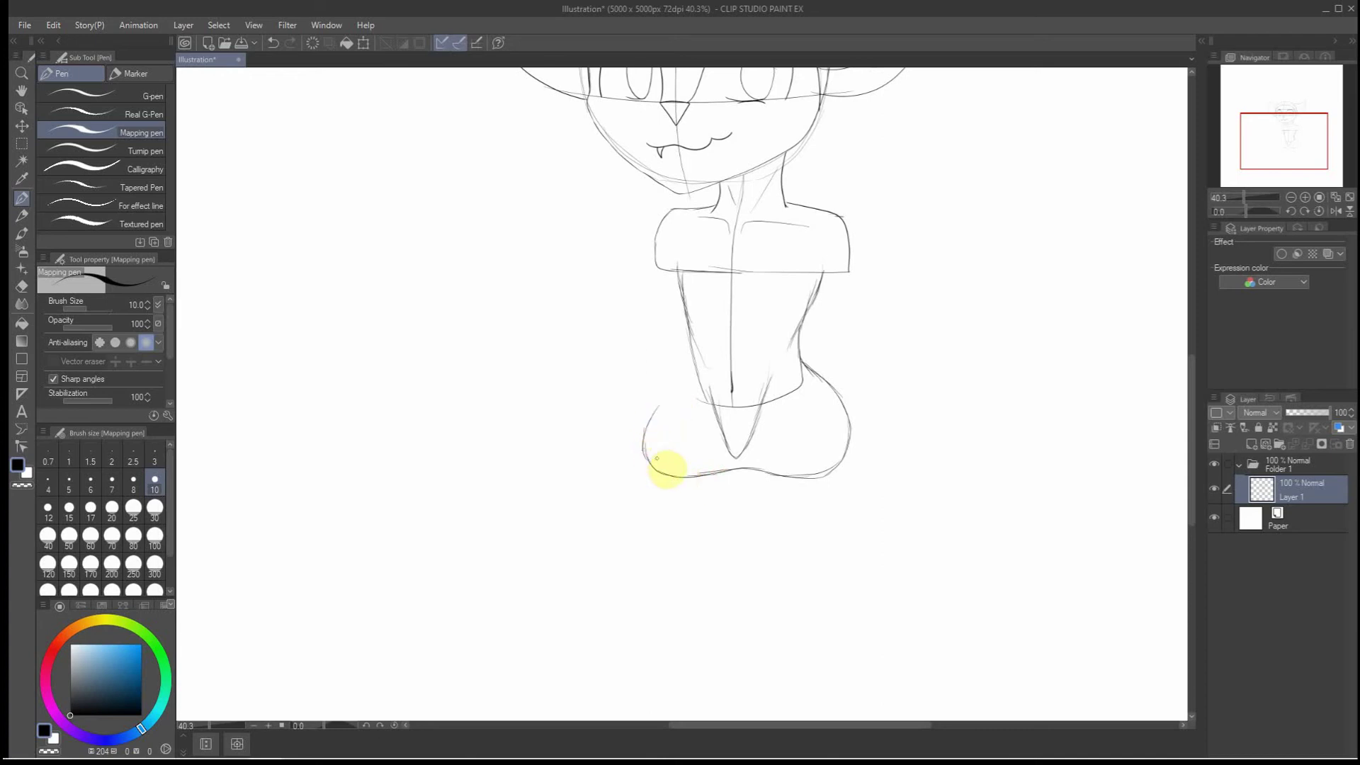
mouse_move(658, 477)
left_mouse_down()
mouse_move(703, 487)
mouse_move(659, 475)
mouse_move(655, 405)
left_mouse_up()
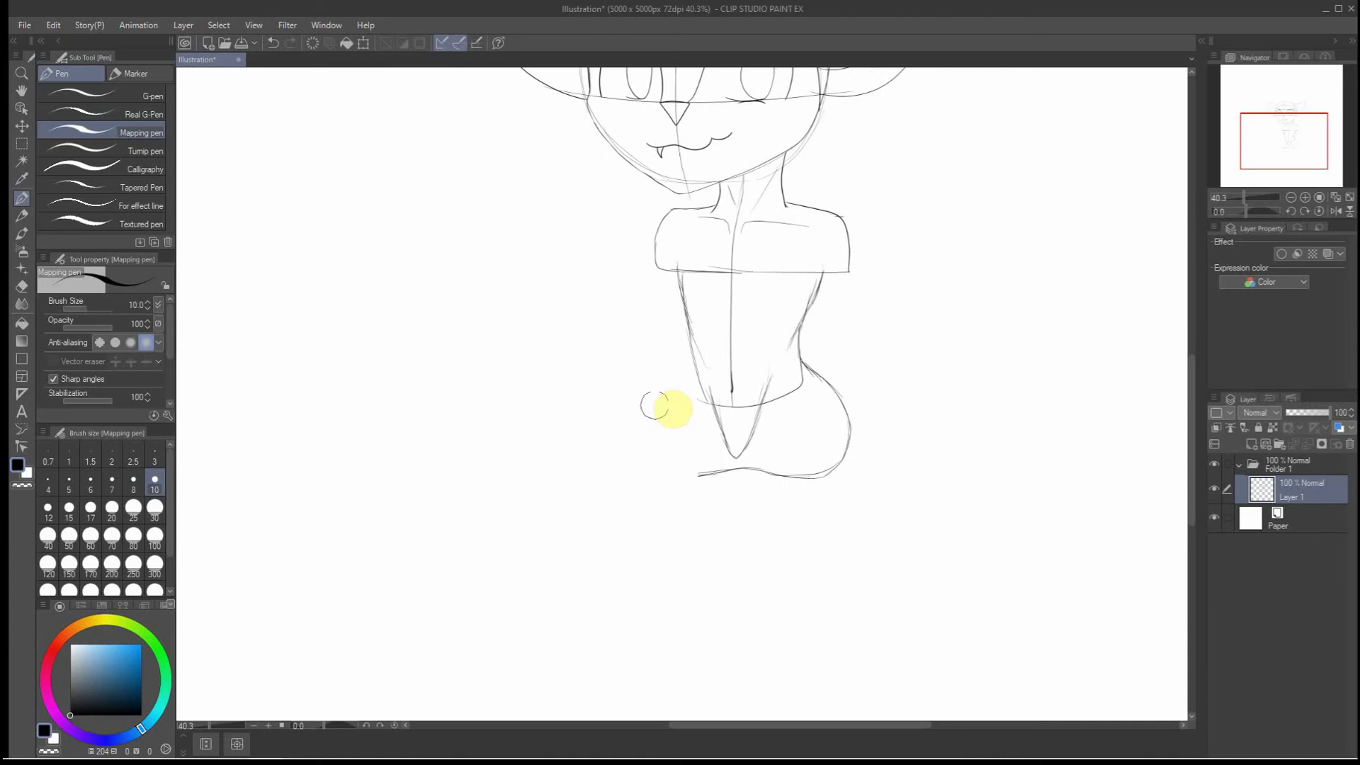
mouse_move(687, 477)
left_mouse_down()
mouse_move(825, 465)
mouse_move(849, 429)
mouse_move(837, 389)
left_mouse_up()
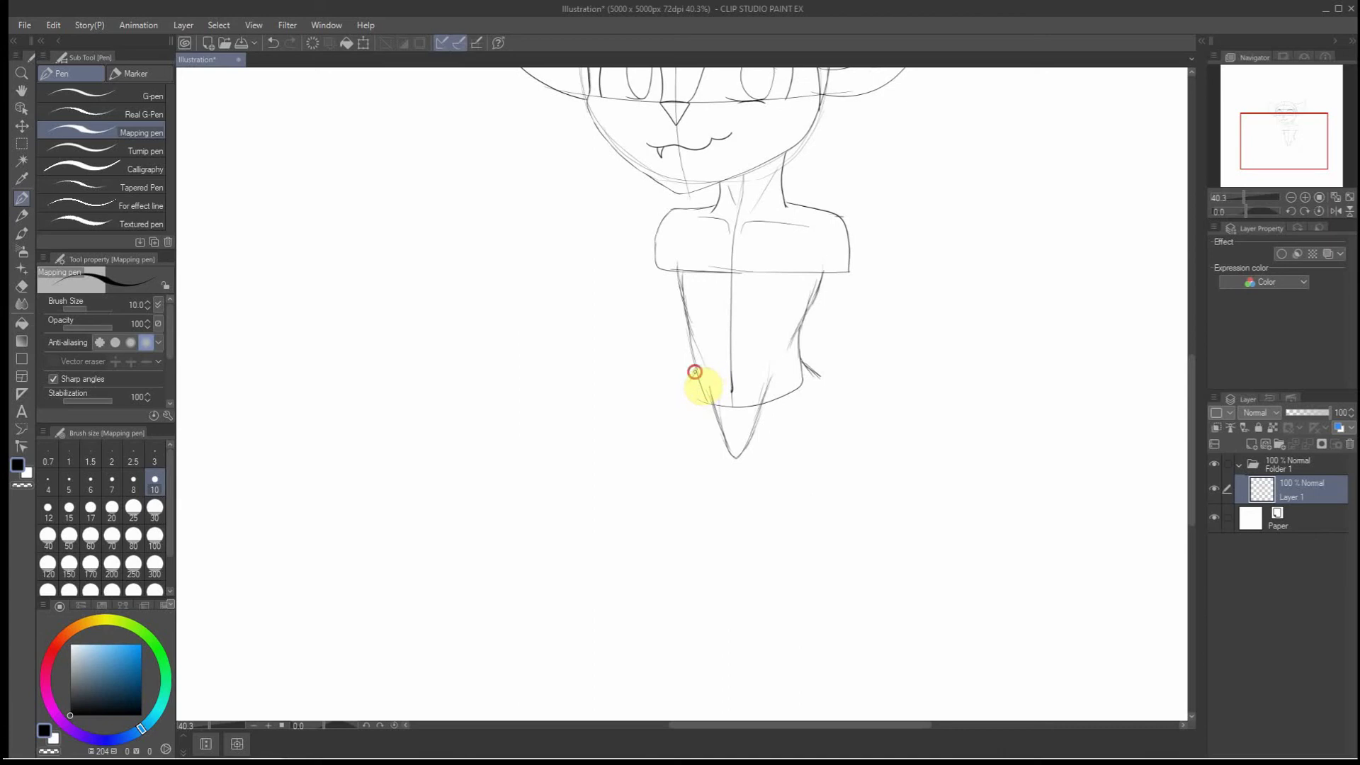
Draw compact rounded hips flaring from both sides of the waist, and redraw the pelvic V down to their lower edge
mouse_move(696, 370)
left_mouse_down()
mouse_move(663, 442)
mouse_move(691, 475)
mouse_move(802, 477)
mouse_move(773, 475)
mouse_move(823, 461)
mouse_move(835, 434)
left_mouse_up()
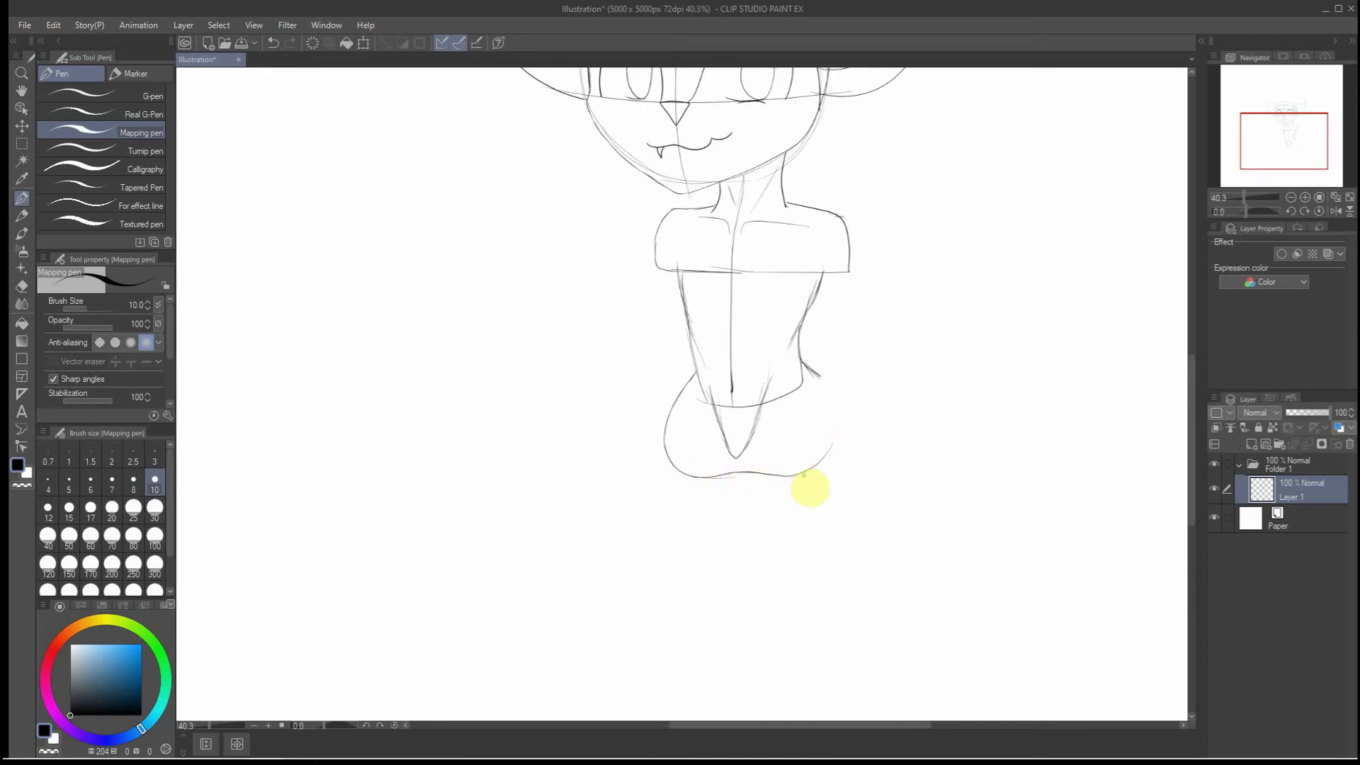
left_click_drag(793, 475, 829, 455)
mouse_move(834, 403)
left_mouse_down()
mouse_move(827, 446)
mouse_move(812, 369)
mouse_move(840, 402)
mouse_move(820, 476)
mouse_move(776, 479)
mouse_move(732, 457)
left_mouse_up()
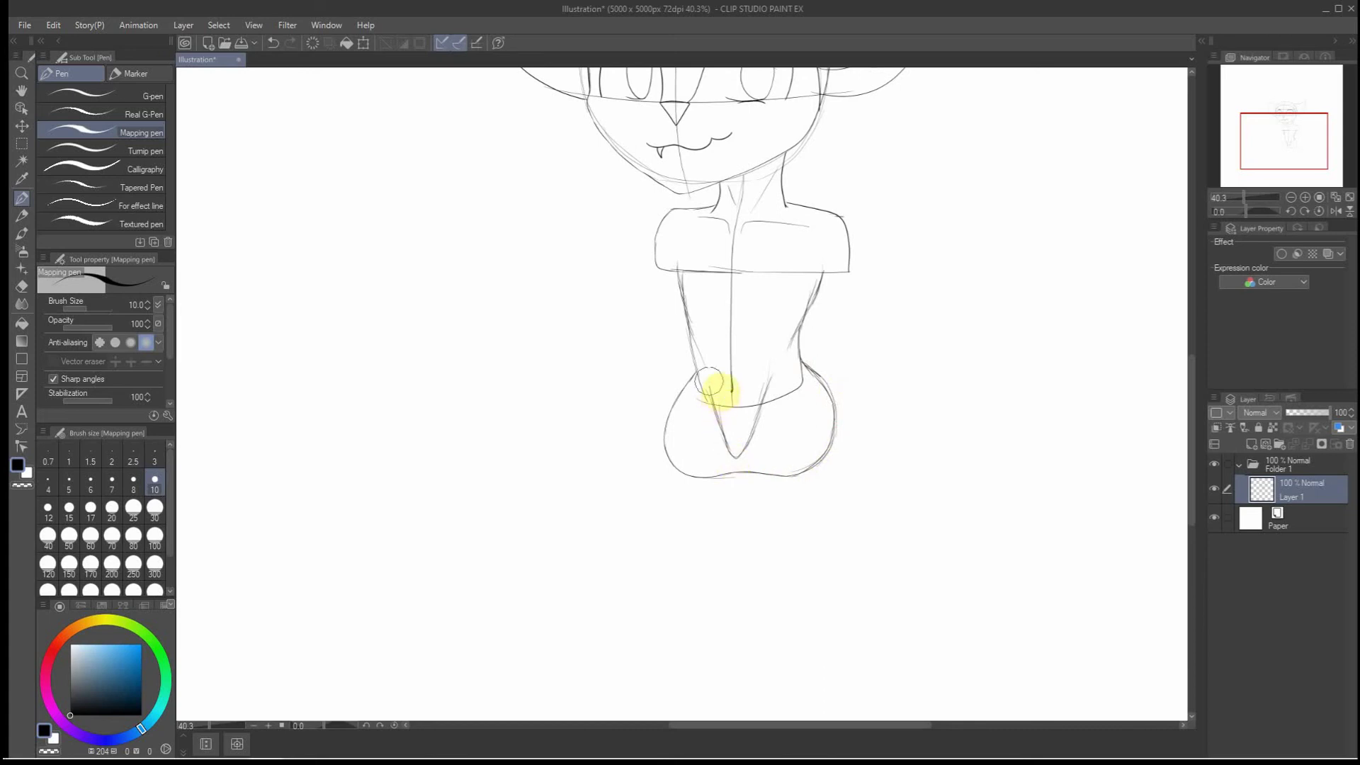
key("ctrl+z")
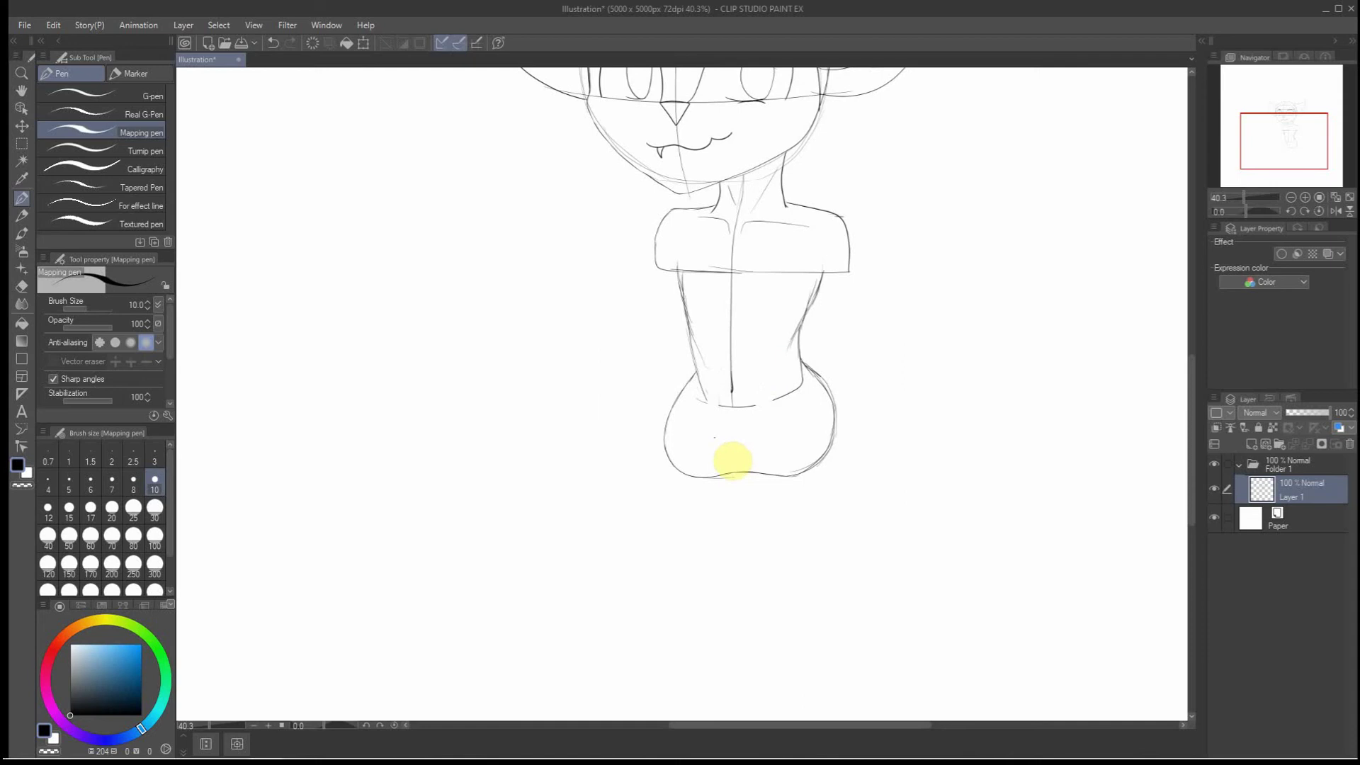
mouse_move(708, 403)
left_mouse_down()
mouse_move(731, 466)
mouse_move(773, 393)
left_mouse_up()
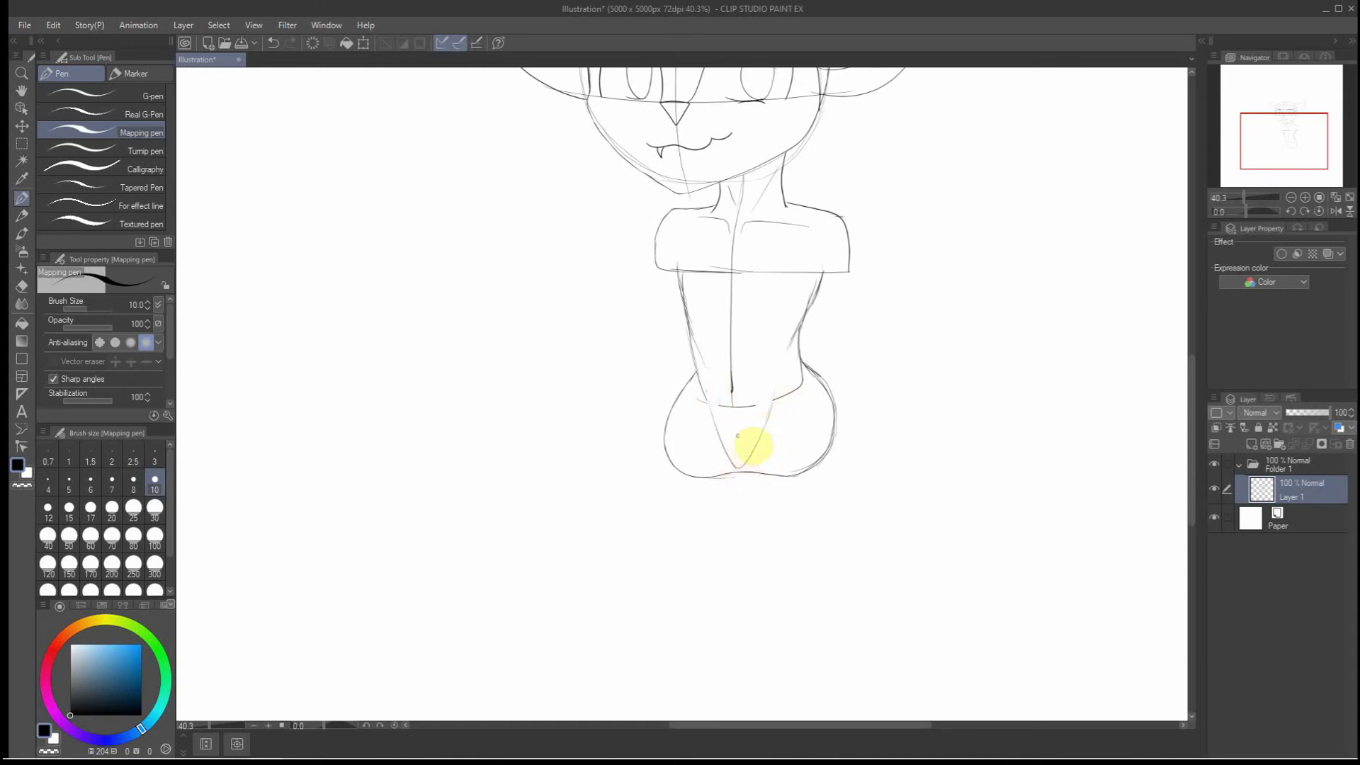
scroll(743, 425, "down", 4)
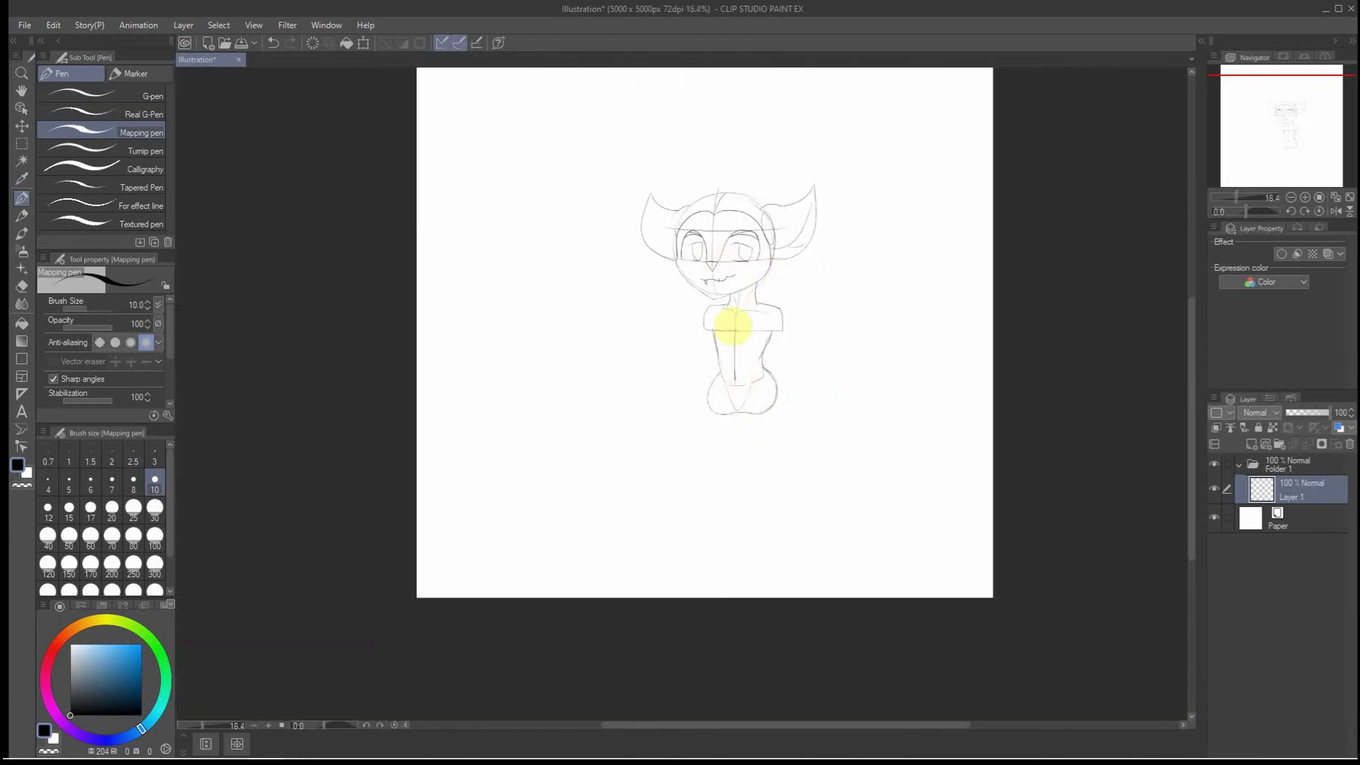
scroll(742, 408, "up", 4)
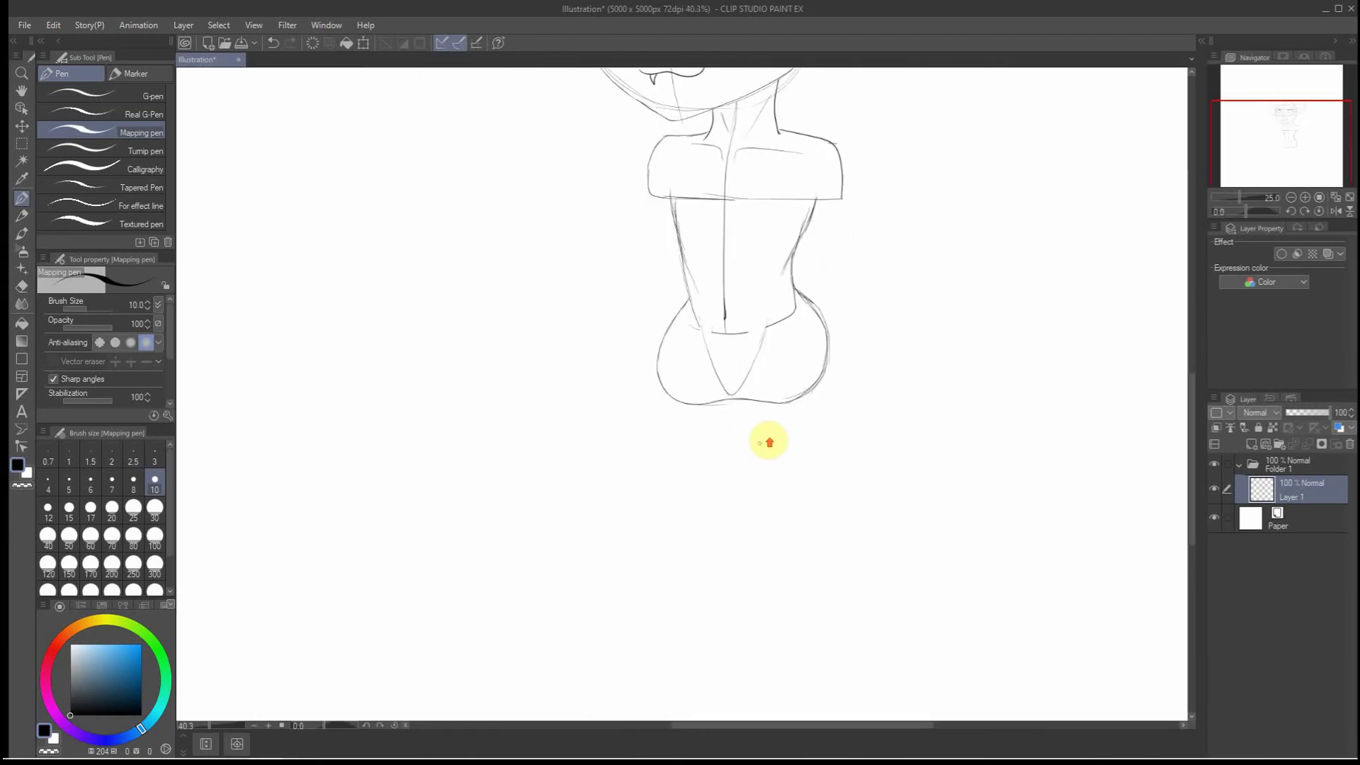
scroll(817, 300, "up", 1)
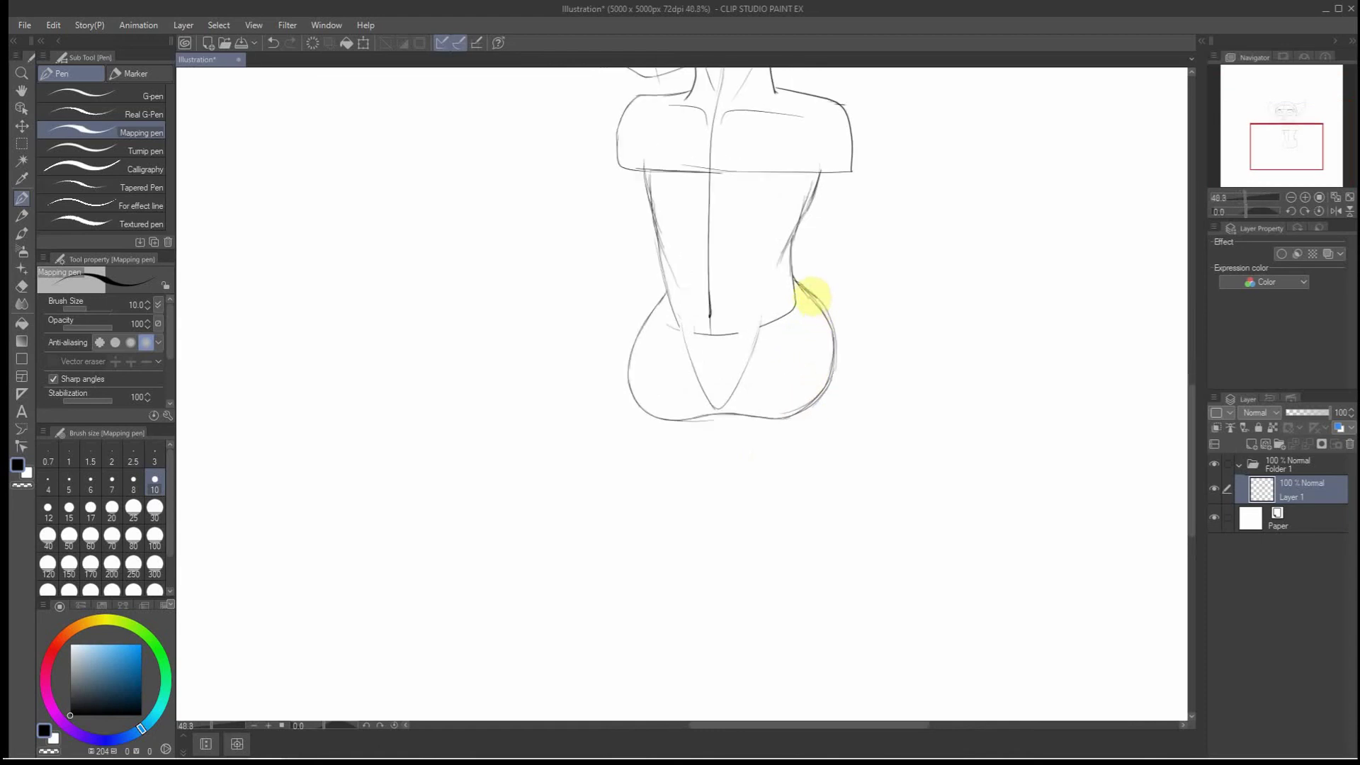
scroll(816, 298, "down", 3)
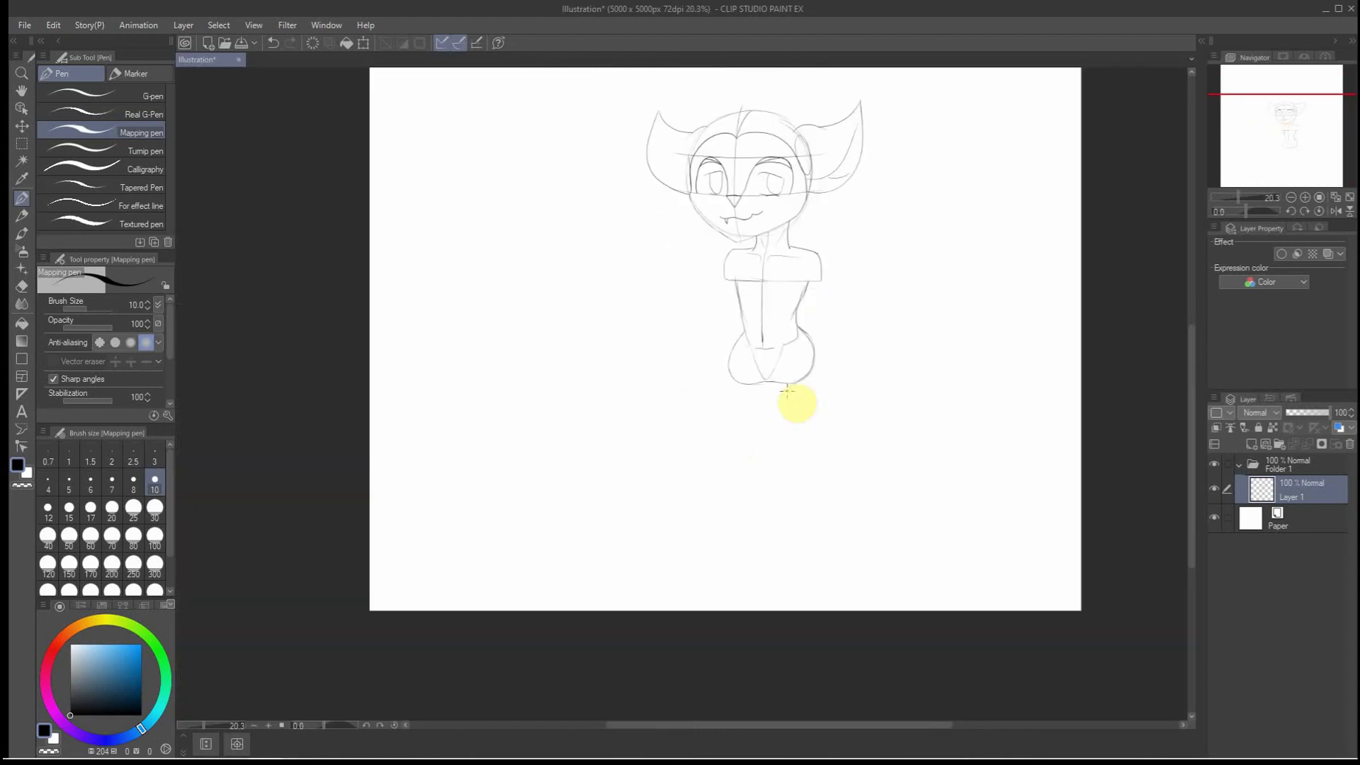
scroll(804, 425, "up", 2)
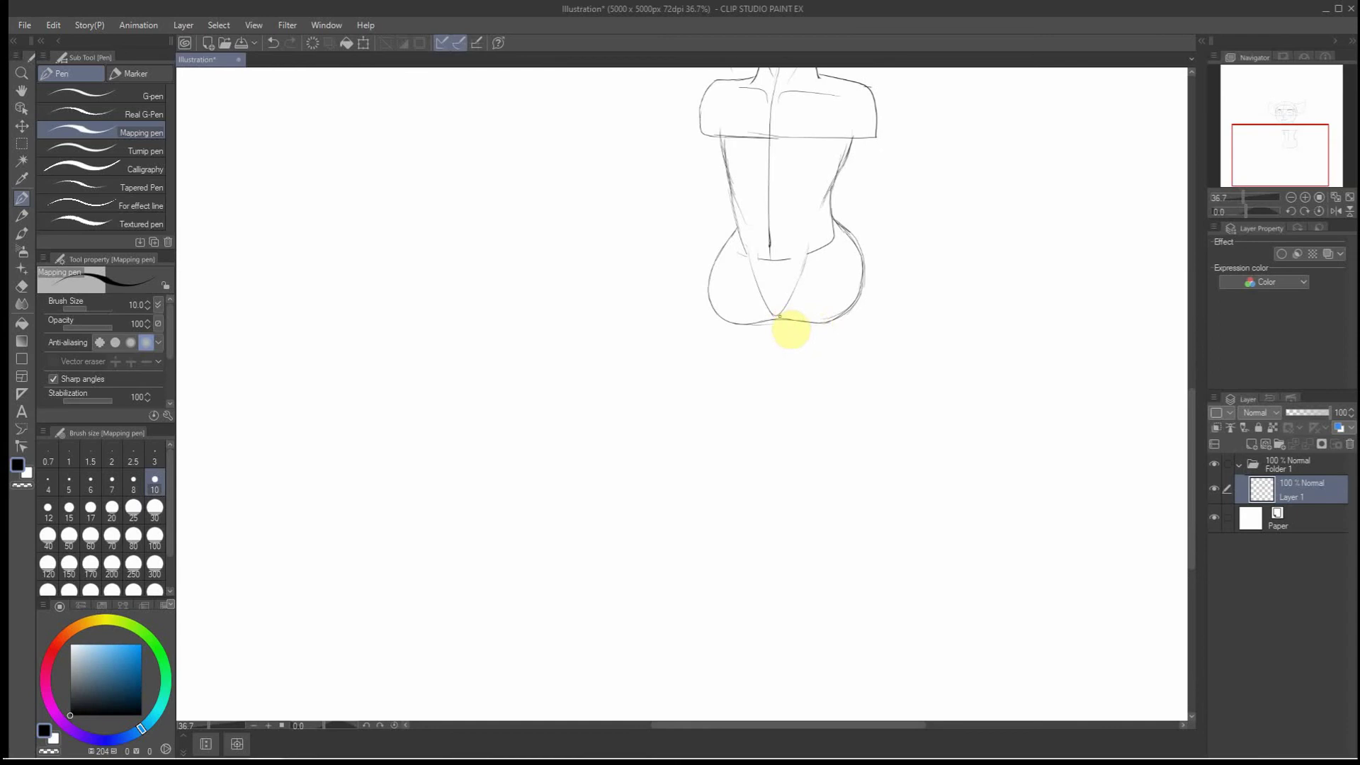
mouse_move(780, 316)
left_mouse_down()
mouse_move(804, 417)
mouse_move(829, 432)
mouse_move(858, 346)
left_mouse_up()
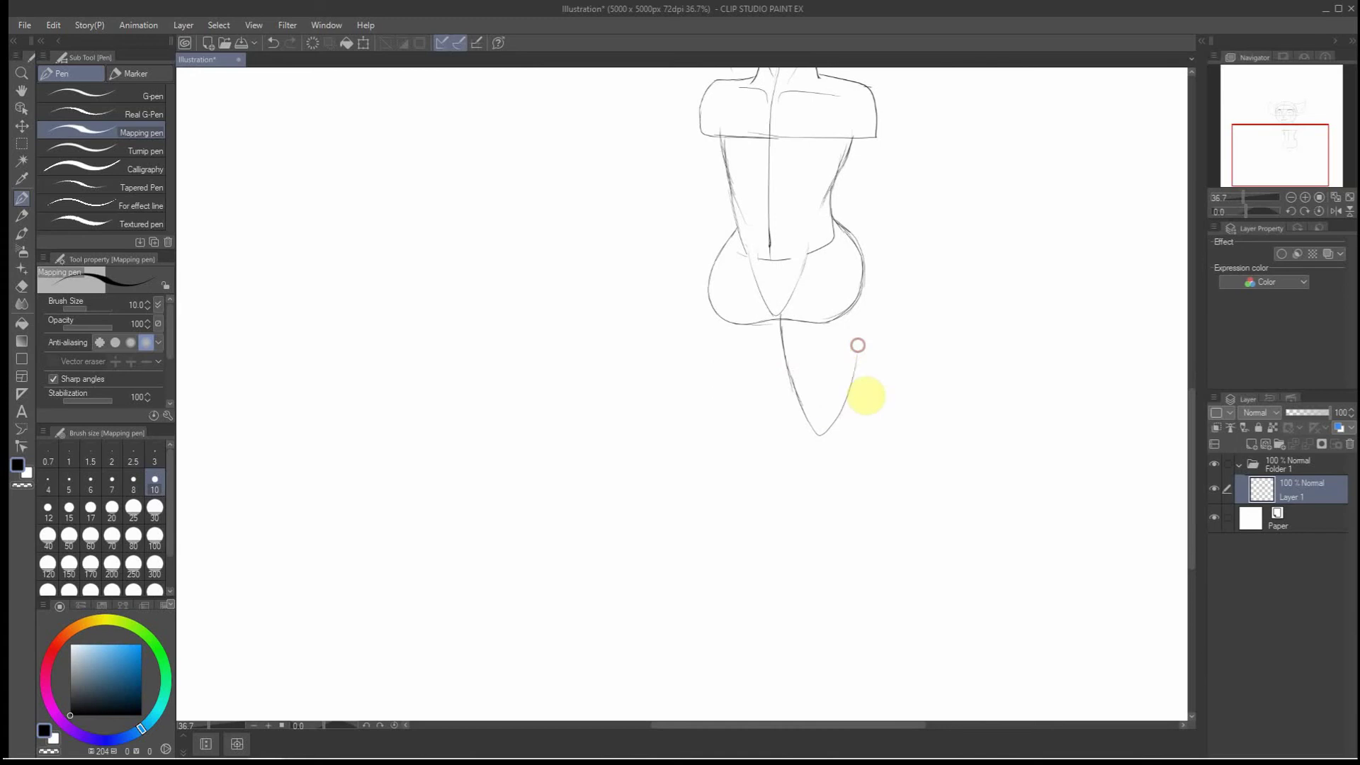
mouse_move(848, 399)
left_mouse_down()
mouse_move(875, 328)
mouse_move(856, 262)
mouse_move(825, 258)
mouse_move(799, 304)
mouse_move(779, 328)
left_mouse_up()
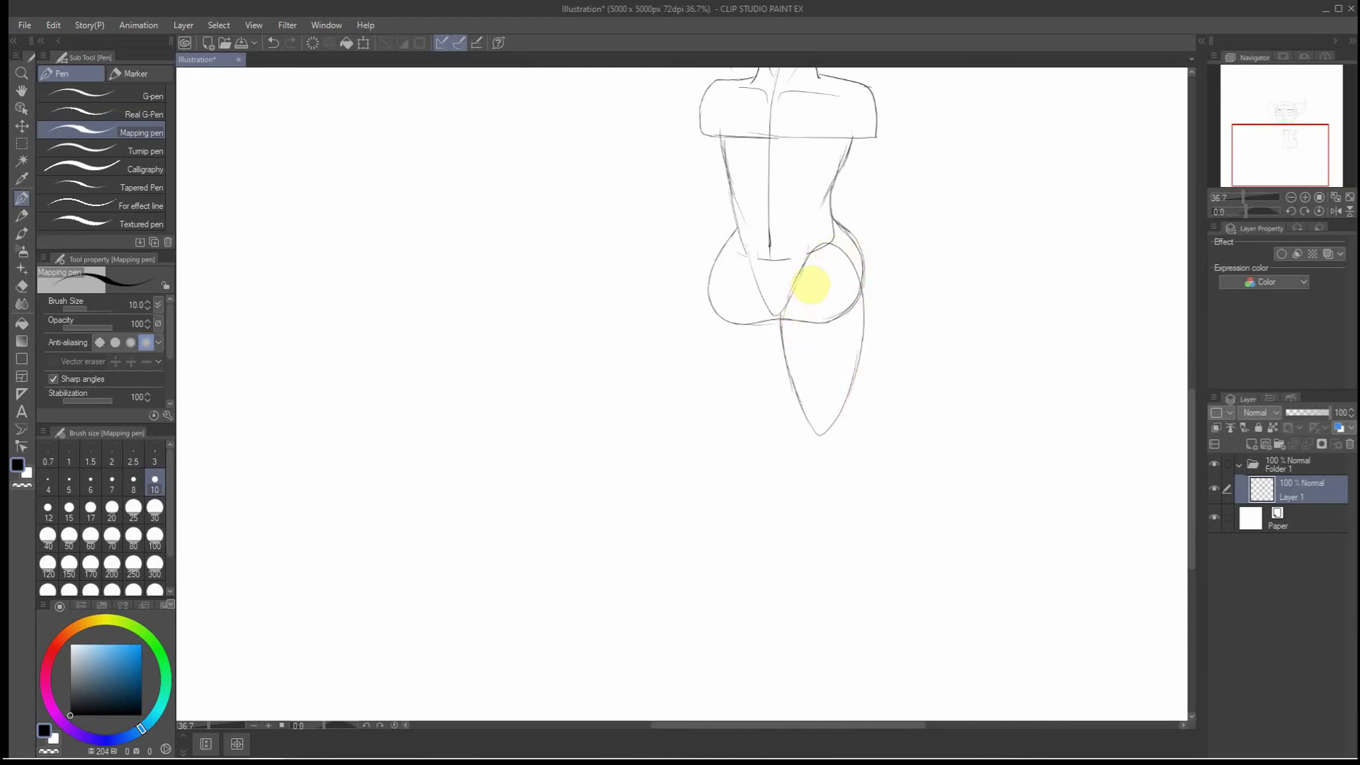
mouse_move(797, 277)
left_mouse_down()
mouse_move(784, 308)
mouse_move(794, 283)
left_mouse_up()
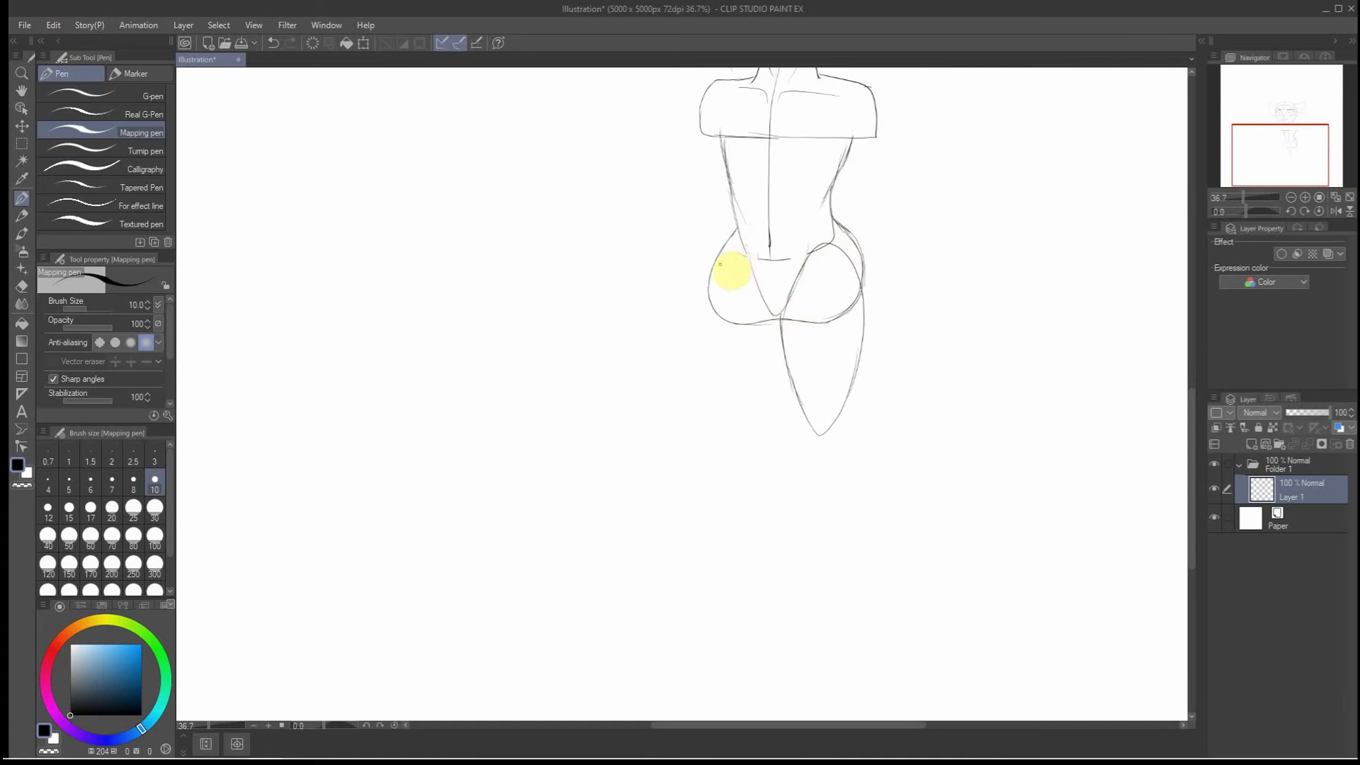
left_click_drag(722, 253, 709, 327)
mouse_move(713, 278)
left_mouse_down()
mouse_move(716, 386)
mouse_move(741, 431)
left_mouse_up()
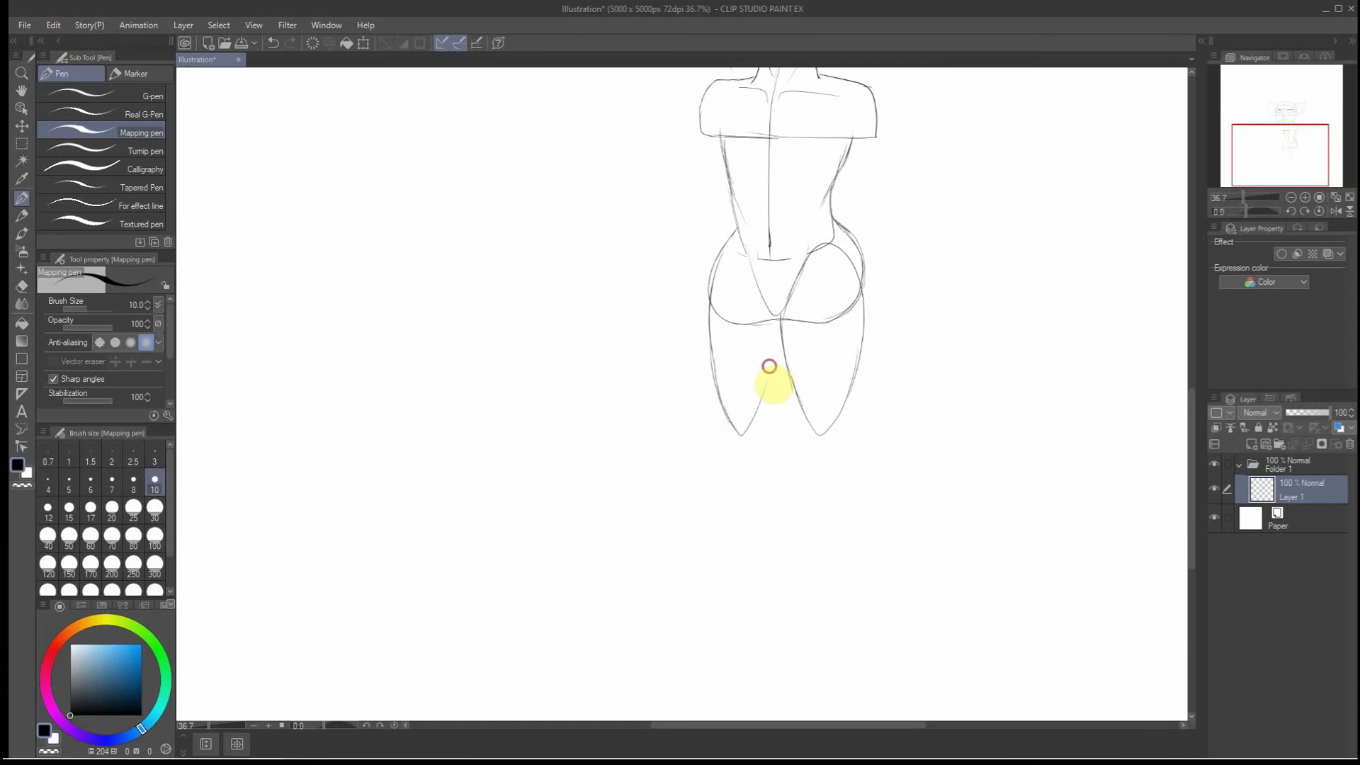
mouse_move(767, 378)
left_mouse_down()
mouse_move(749, 426)
mouse_move(783, 371)
mouse_move(777, 322)
mouse_move(775, 367)
left_mouse_up()
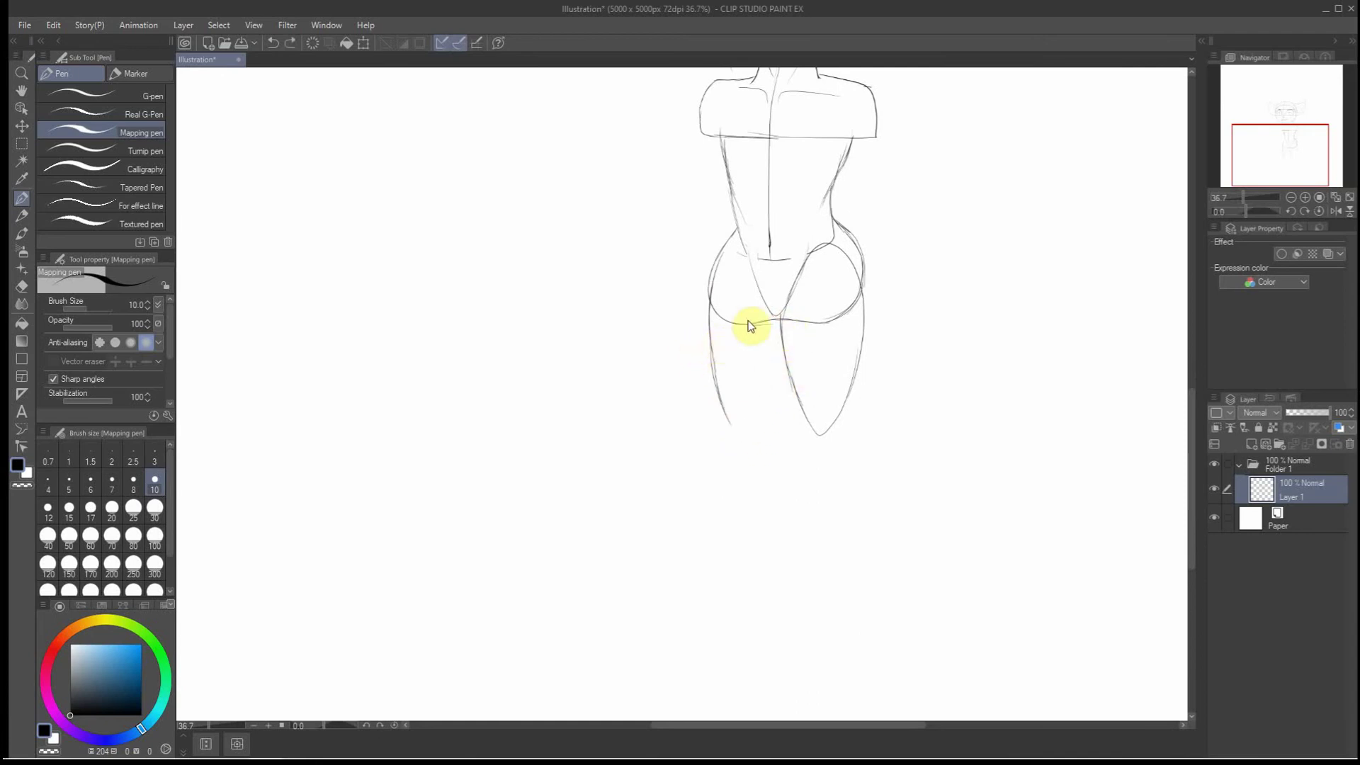
key("ctrl+z")
key("ctrl+z")
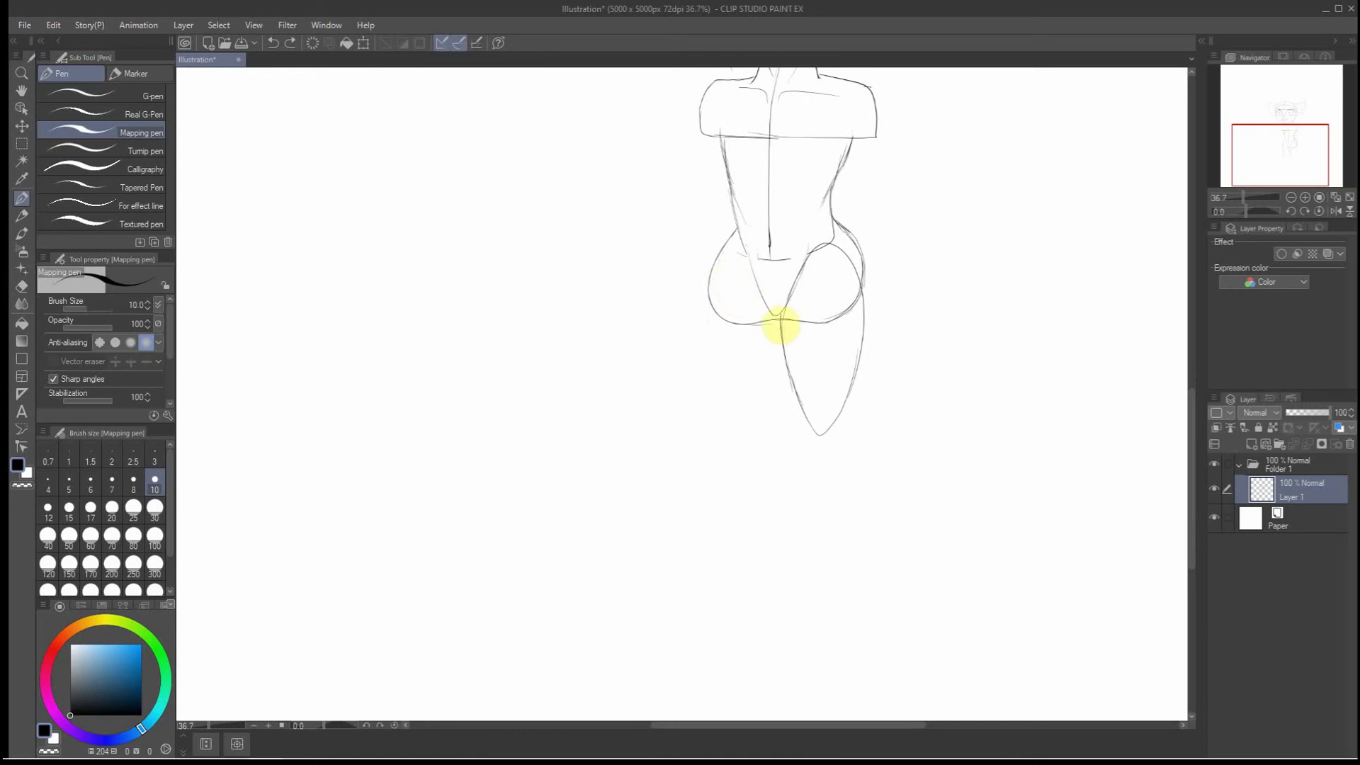
key("ctrl+z")
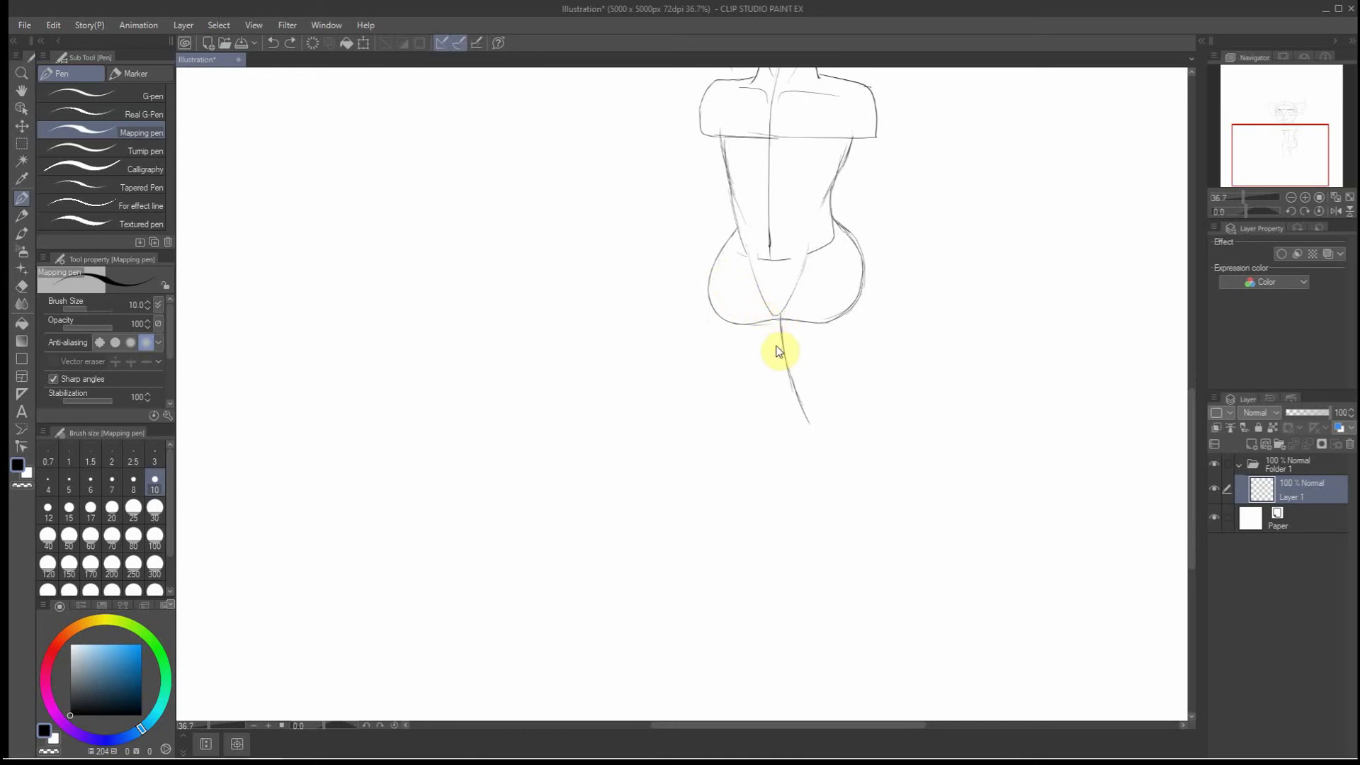
key("ctrl+z")
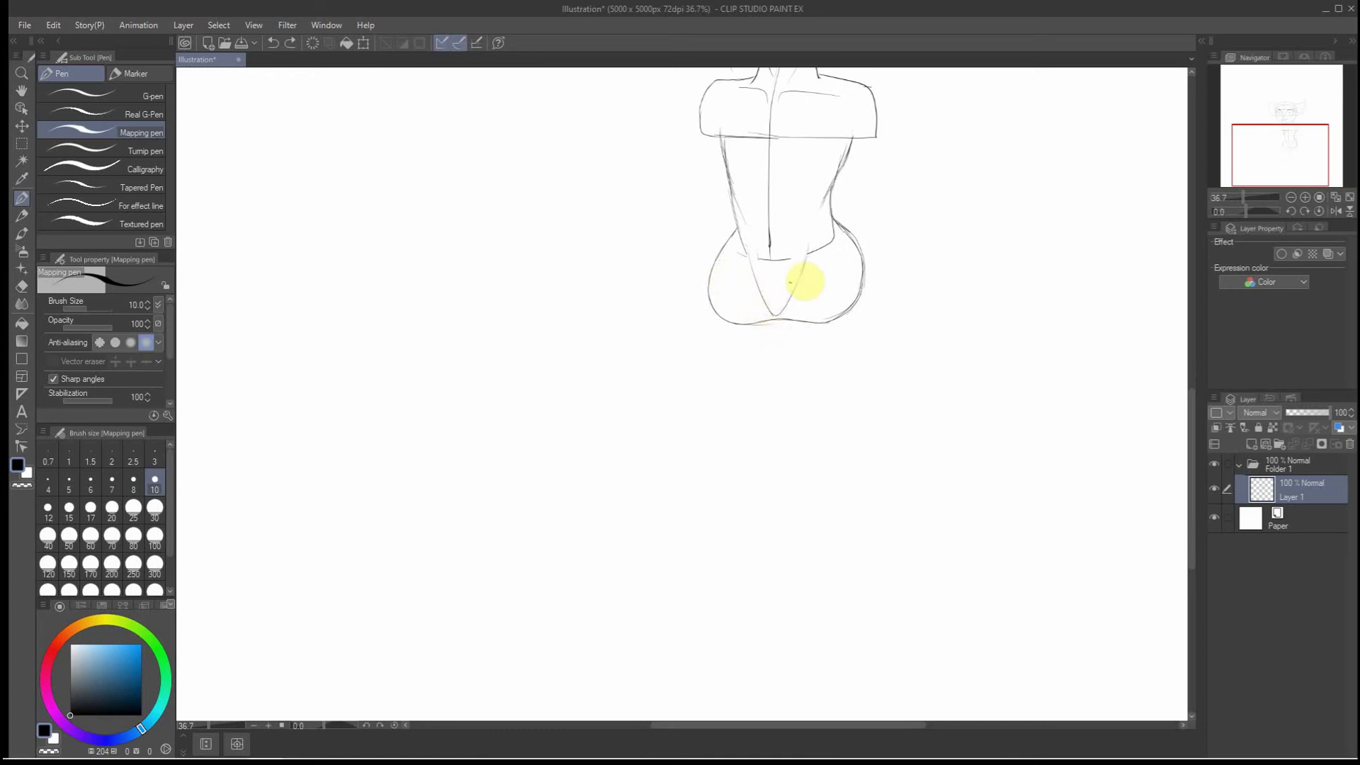
Draw both thighs tapering from the hips to narrow rounded points at the knees, meeting along the inner line
left_click_drag(796, 260, 774, 346)
mouse_move(781, 291)
left_mouse_down()
mouse_move(772, 363)
mouse_move(776, 320)
mouse_move(791, 434)
mouse_move(847, 361)
left_mouse_up()
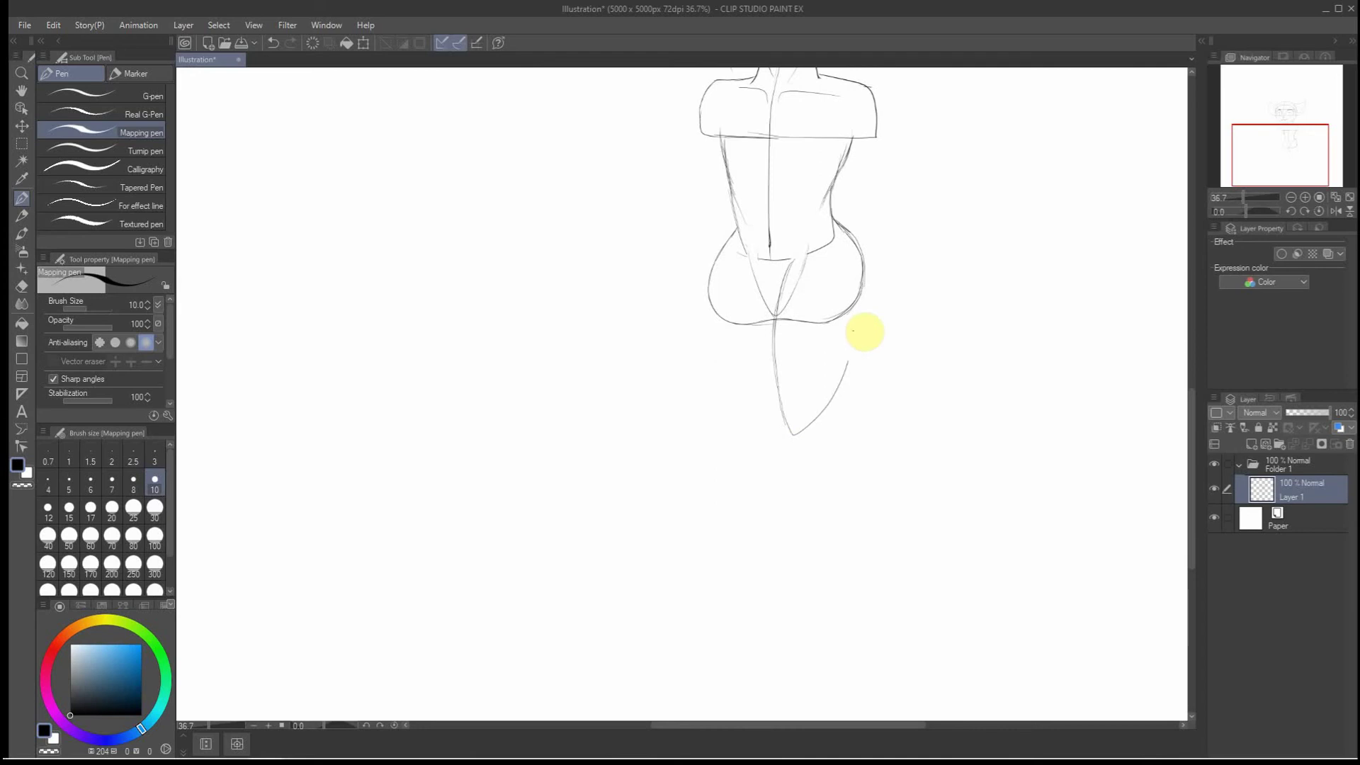
left_click_drag(848, 280, 849, 351)
mouse_move(853, 337)
left_mouse_down()
mouse_move(861, 269)
mouse_move(870, 316)
mouse_move(855, 263)
mouse_move(859, 343)
left_mouse_up()
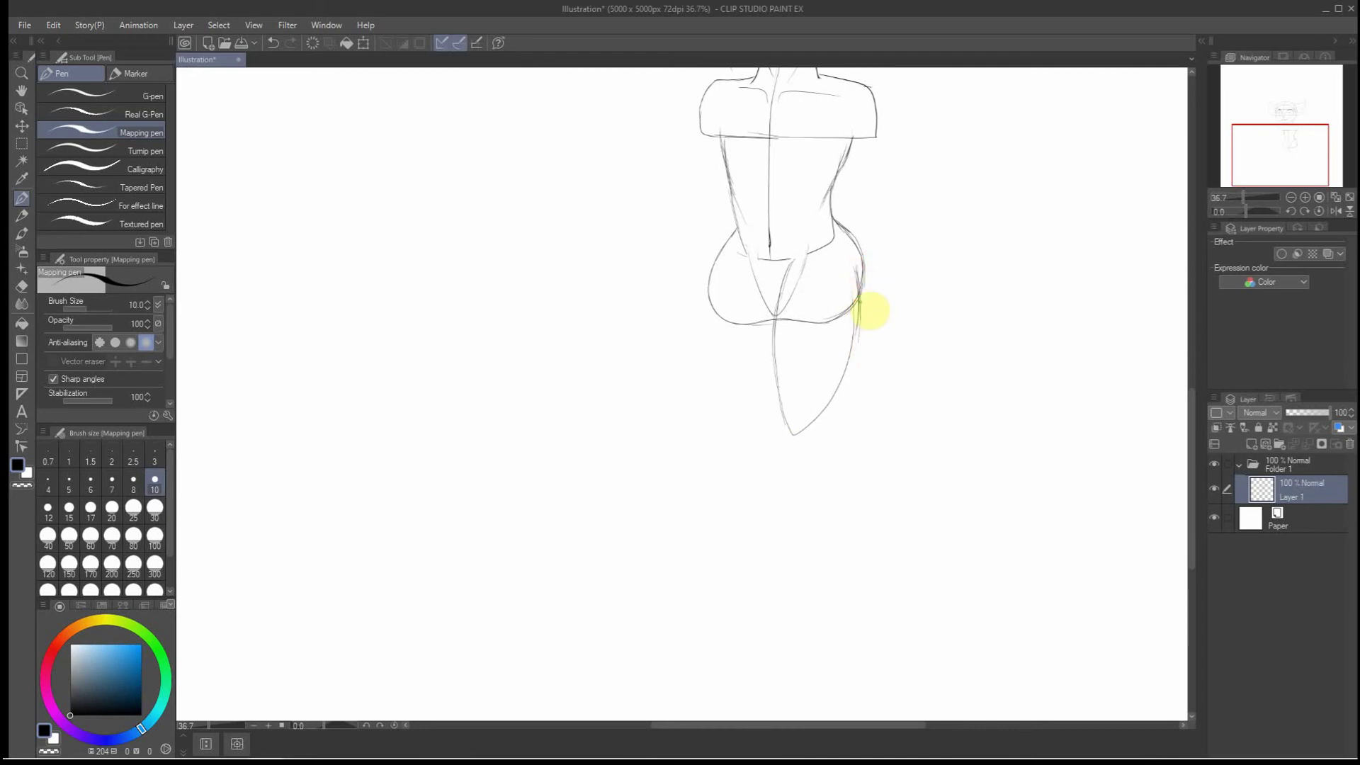
left_click_drag(861, 290, 851, 374)
mouse_move(810, 446)
left_mouse_down()
mouse_move(874, 352)
mouse_move(871, 285)
left_mouse_up()
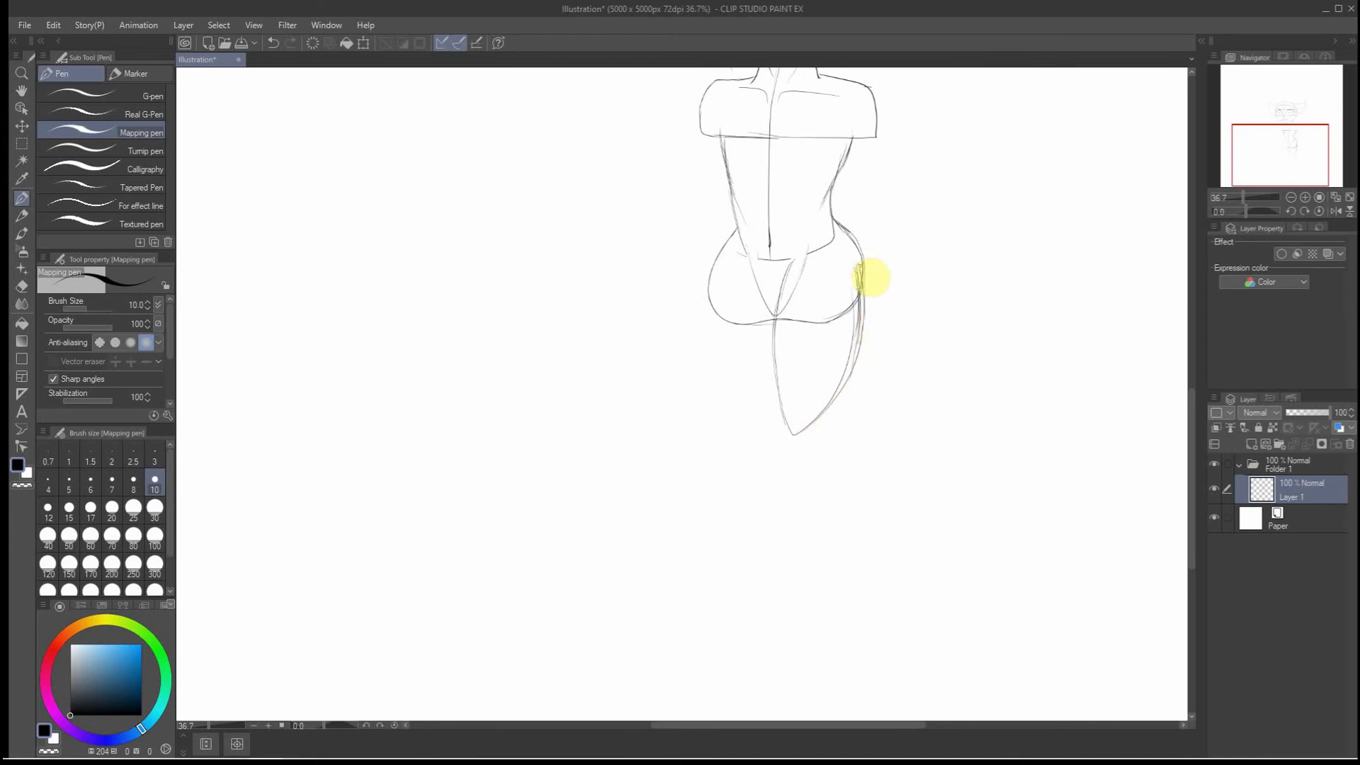
mouse_move(714, 266)
left_mouse_down()
mouse_move(733, 392)
mouse_move(725, 358)
mouse_move(754, 432)
mouse_move(729, 390)
mouse_move(735, 408)
mouse_move(760, 434)
mouse_move(740, 413)
mouse_move(747, 422)
mouse_move(781, 384)
left_mouse_up()
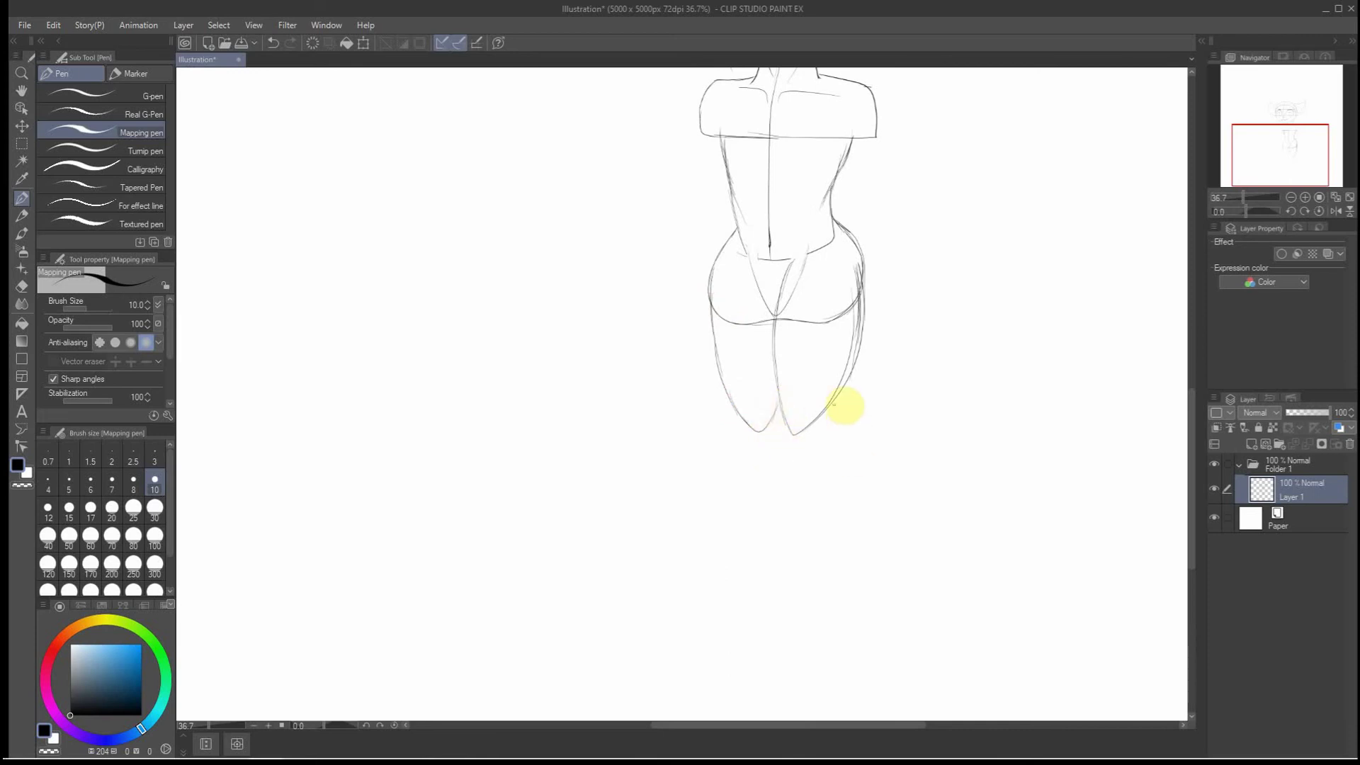
Draw the right lower leg with a bulging outer calf and a straighter inner line, tapering from the knee to a pointed ankle
scroll(830, 359, "down", 1)
scroll(835, 416, "down", 2)
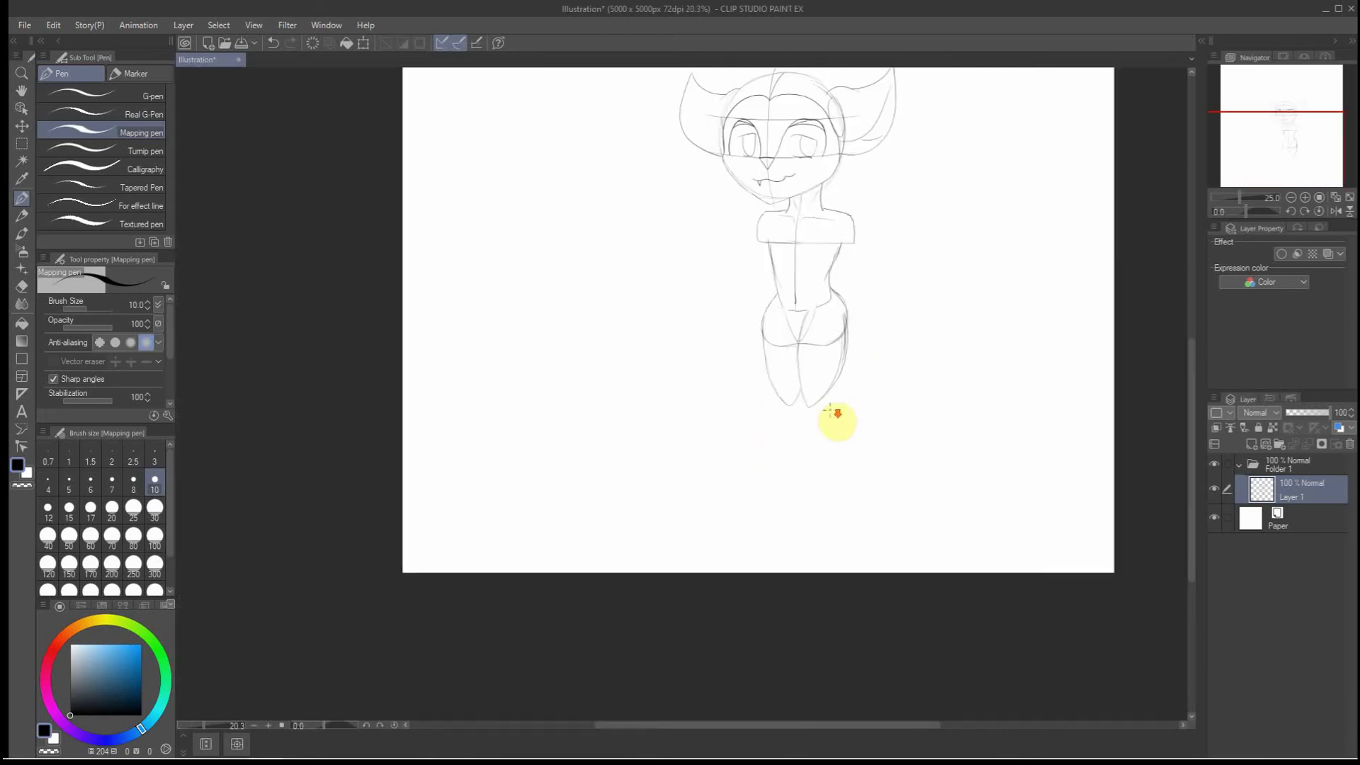
scroll(828, 412, "up", 2)
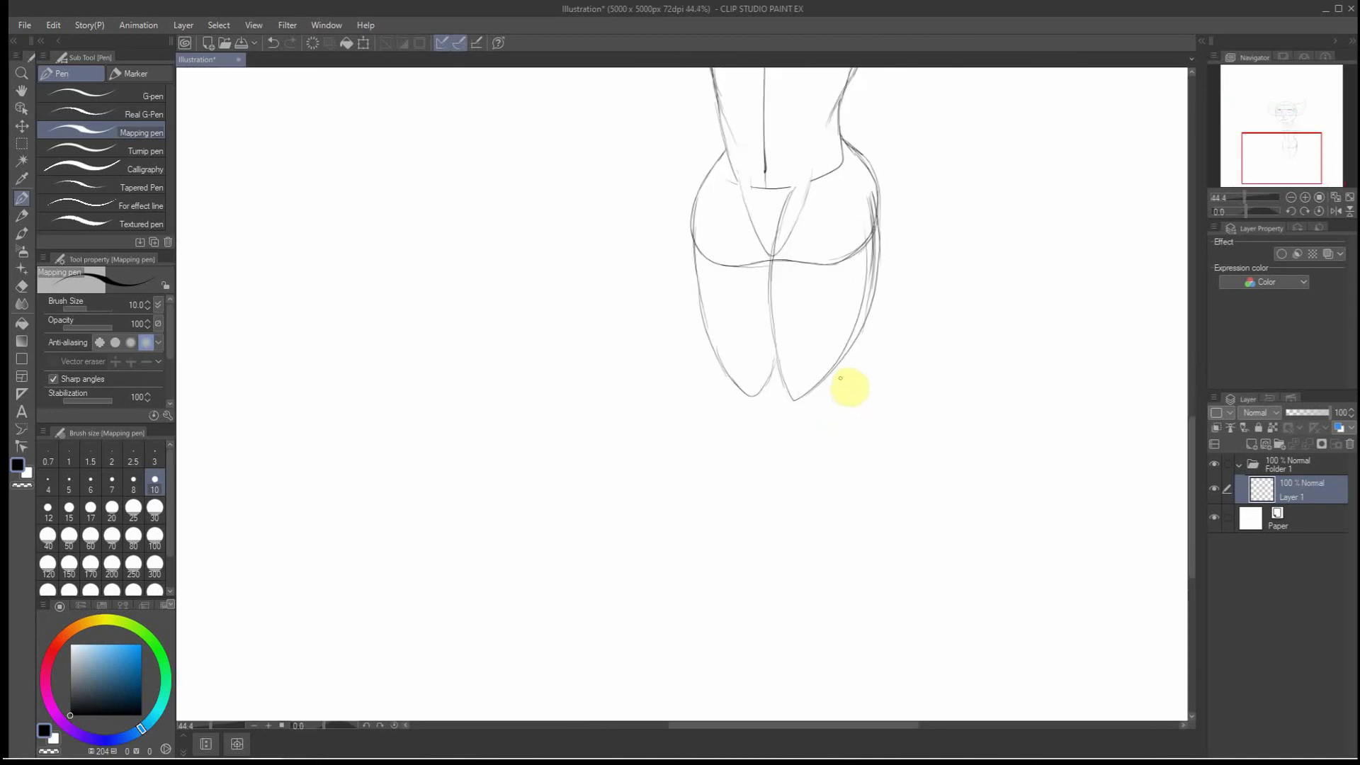
scroll(842, 386, "down", 1)
scroll(857, 407, "down", 1)
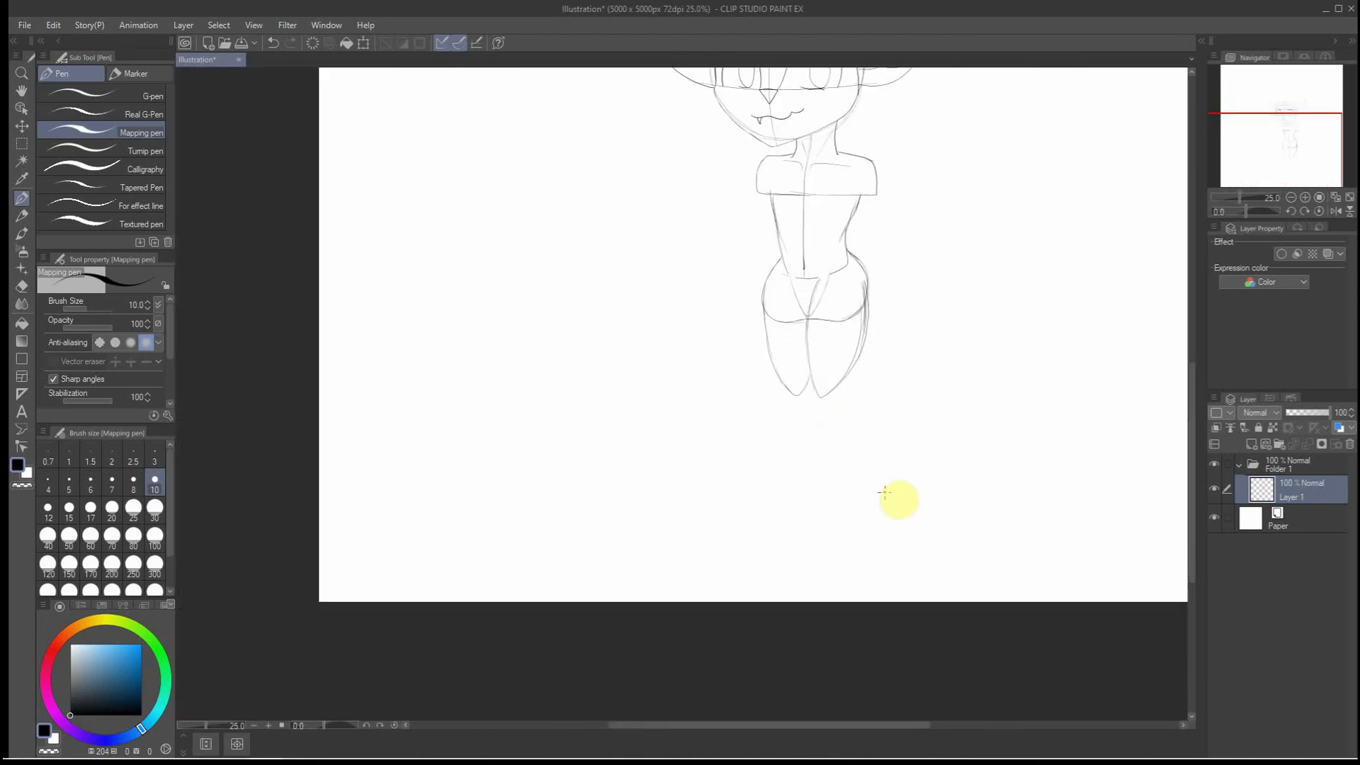
scroll(896, 451, "up", 2)
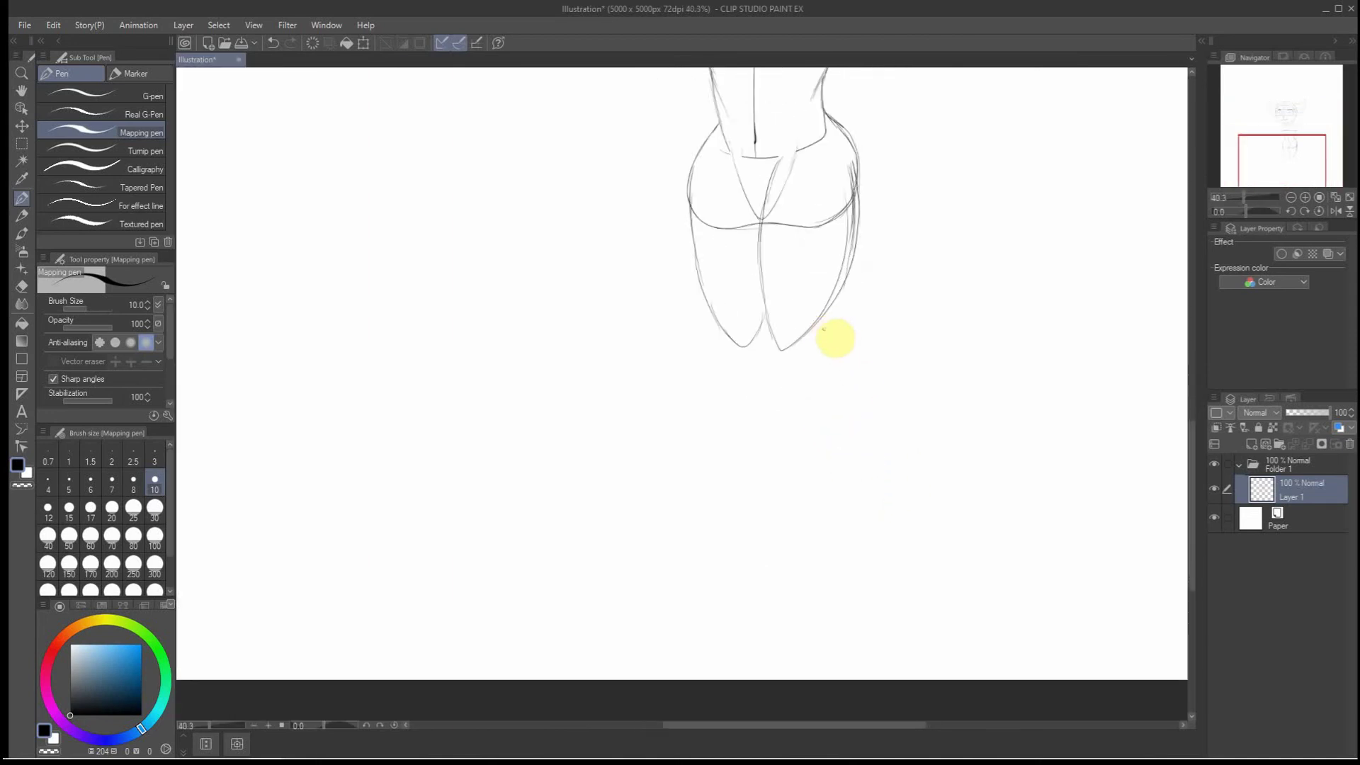
left_click_drag(820, 319, 838, 408)
mouse_move(820, 318)
left_mouse_down()
mouse_move(857, 437)
mouse_move(860, 396)
mouse_move(842, 478)
left_mouse_up()
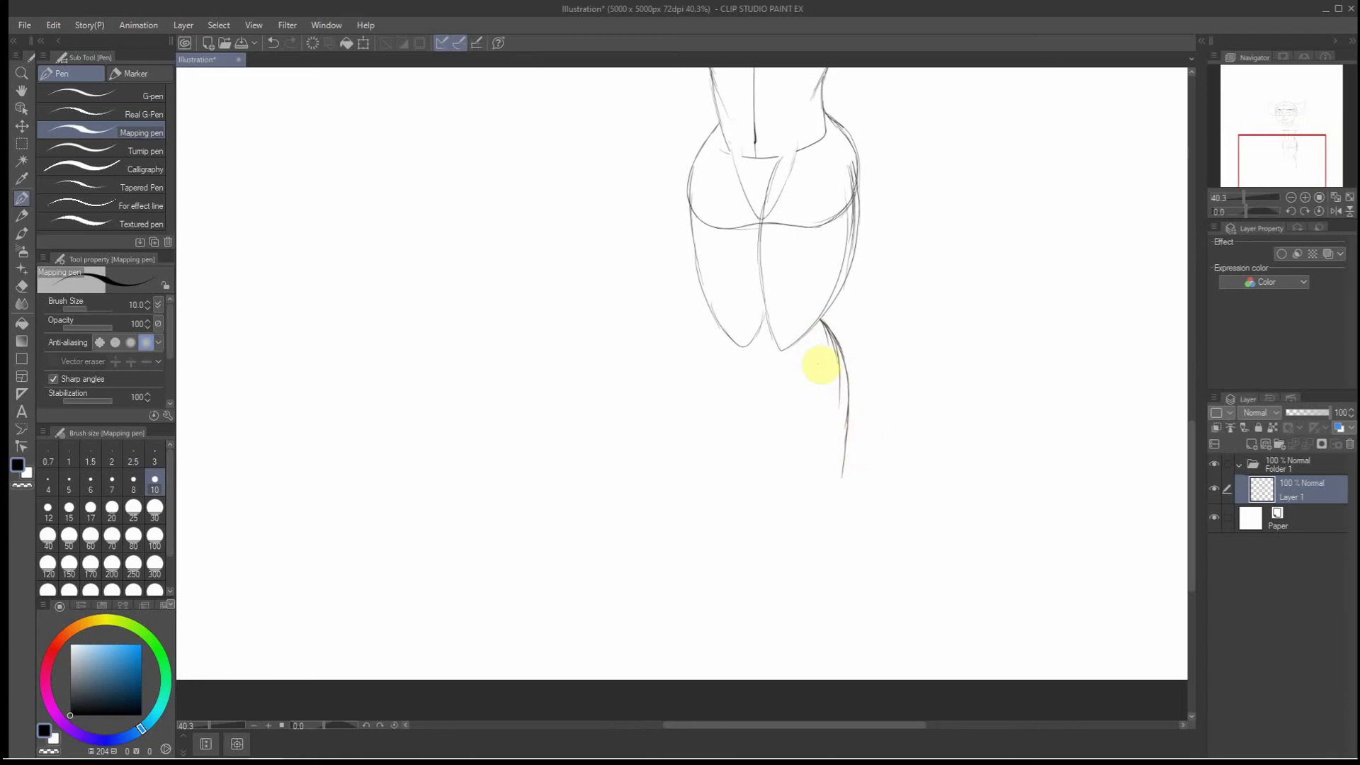
left_click_drag(771, 319, 785, 420)
mouse_move(771, 368)
left_mouse_down()
mouse_move(820, 518)
mouse_move(841, 459)
mouse_move(842, 379)
left_mouse_up()
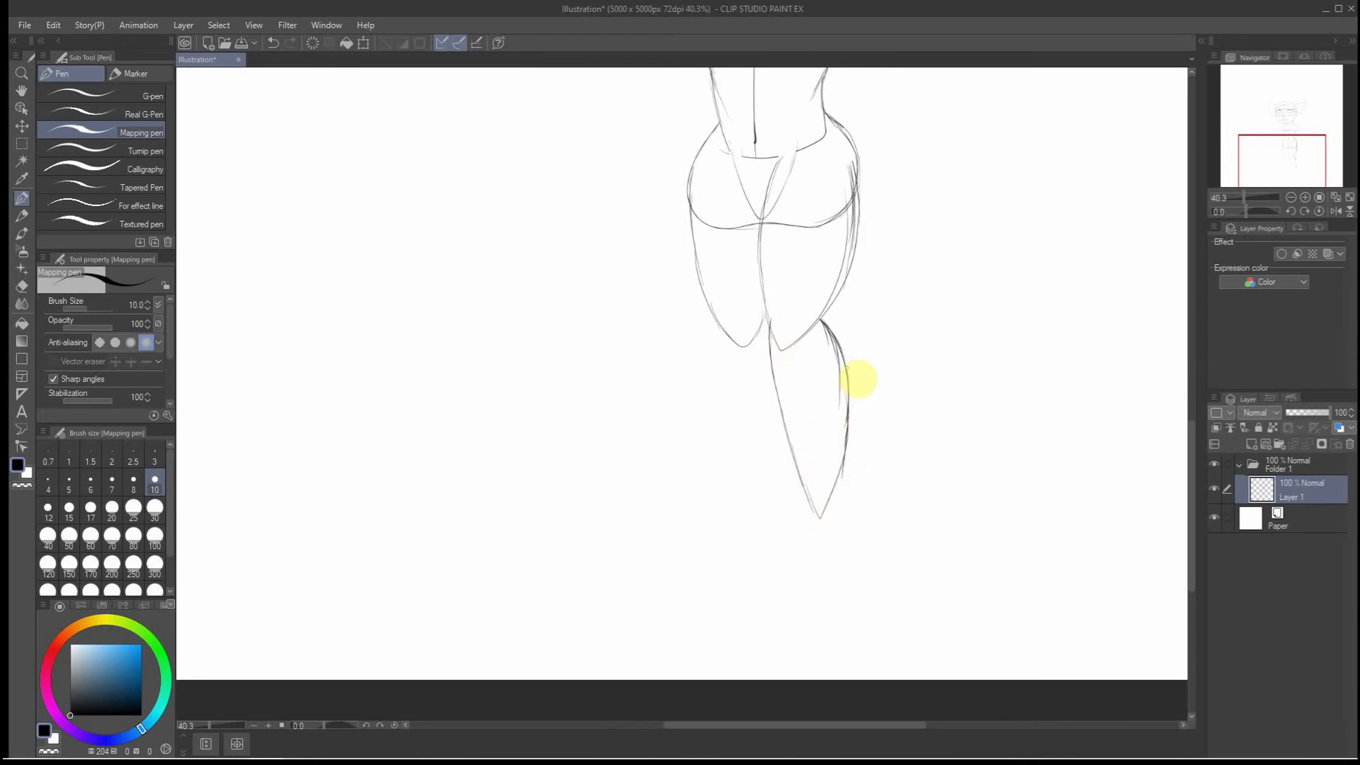
Remove the right leg's outer calf line and redraw it slimmer, curving gently from the knee to the ankle
left_click_drag(853, 488, 833, 345)
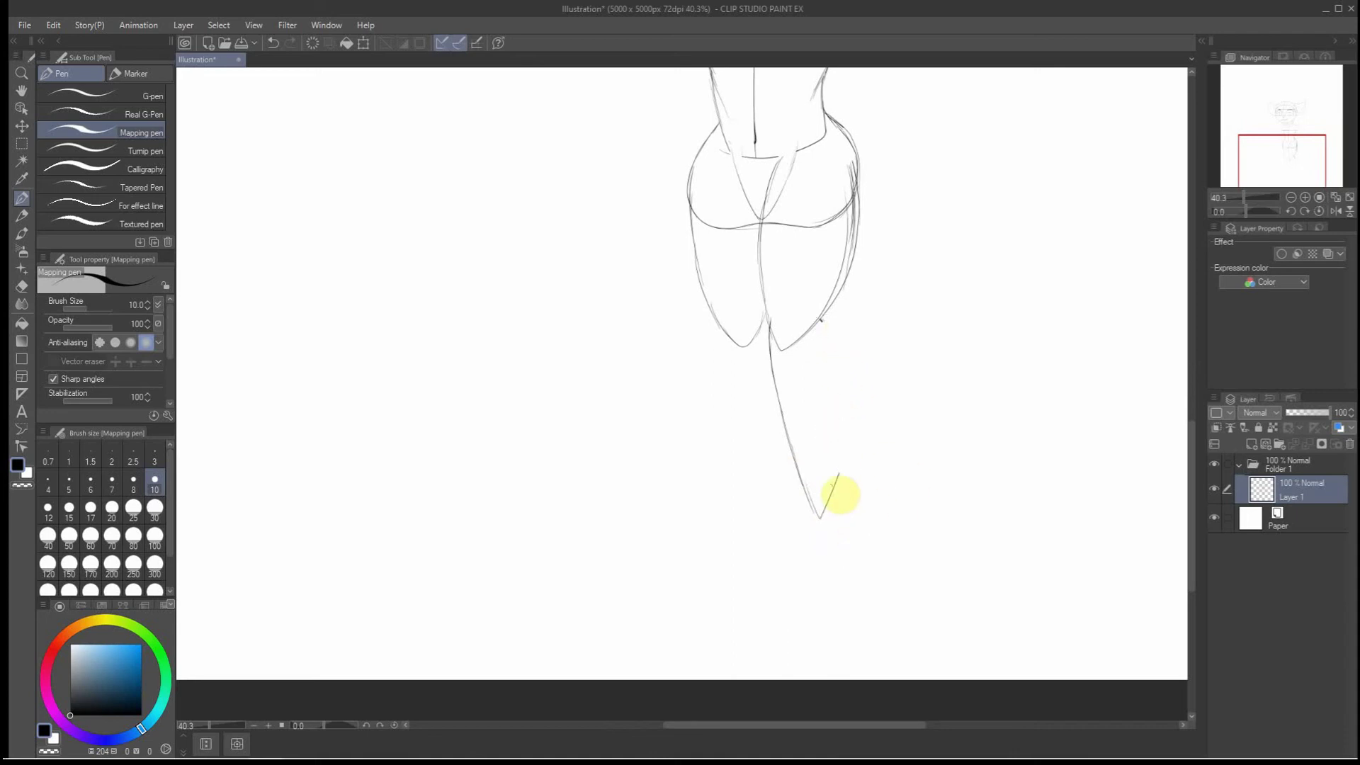
mouse_move(819, 319)
left_mouse_down()
mouse_move(839, 369)
mouse_move(826, 323)
mouse_move(838, 419)
left_mouse_up()
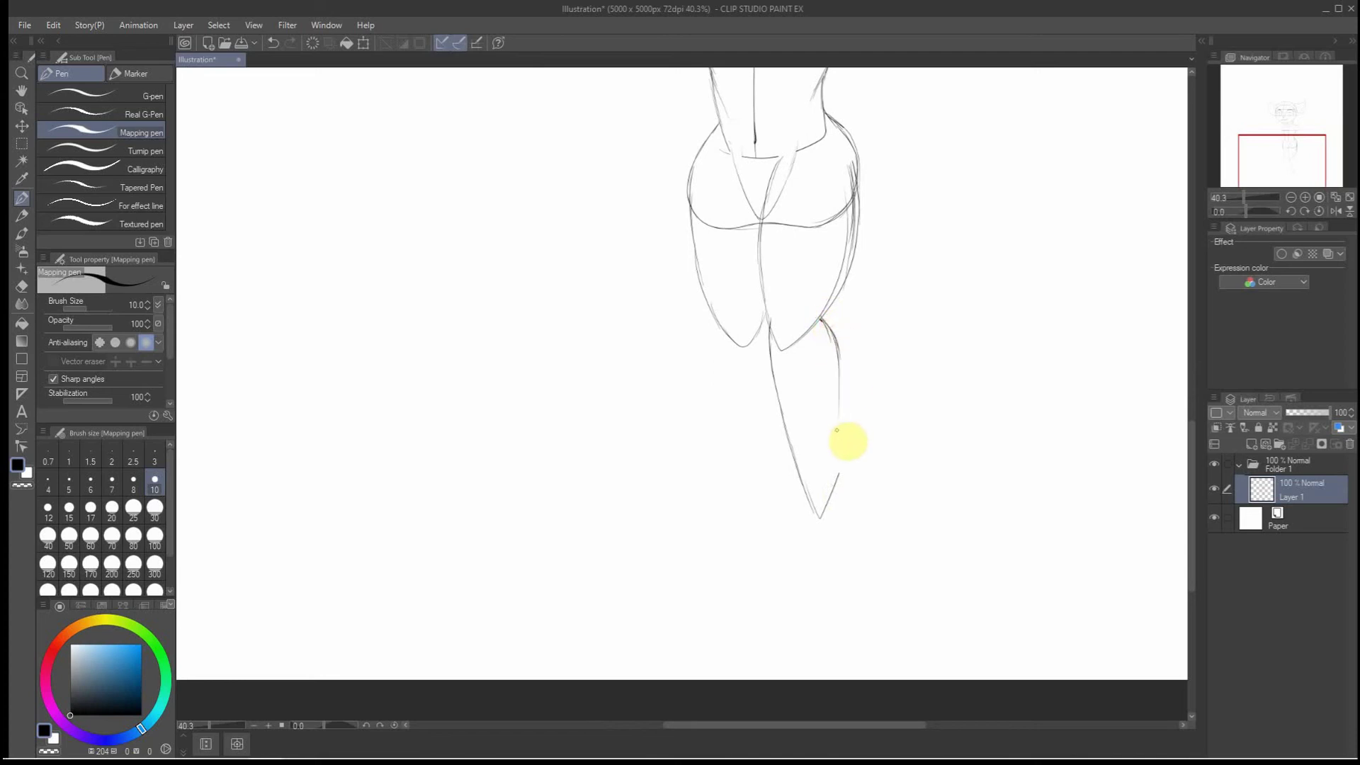
left_click_drag(841, 364, 827, 500)
left_click_drag(840, 355, 838, 452)
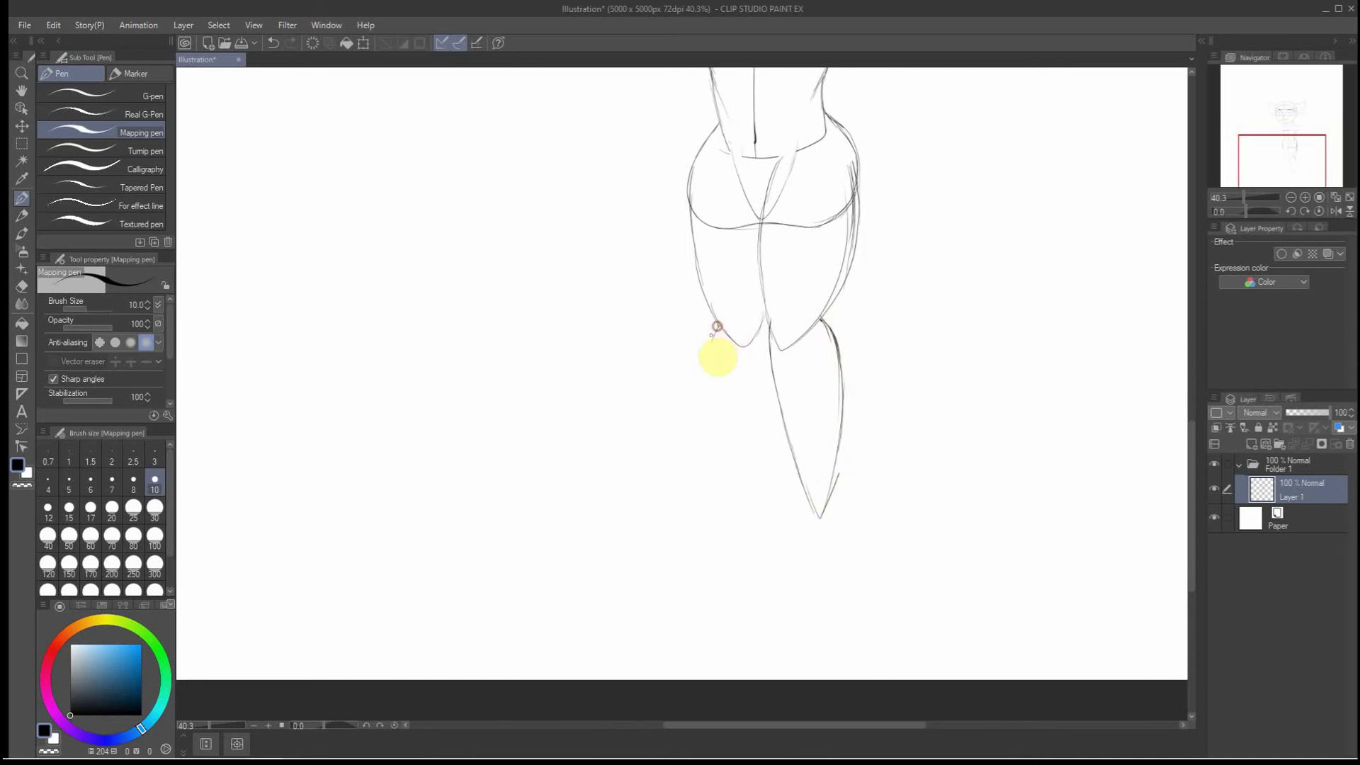
Draw the left lower leg as a matching shape tapering to a pointed ankle, and add short contour marks at both knees
left_click_drag(717, 326, 704, 401)
left_click_drag(707, 349, 714, 473)
left_click_drag(705, 409, 723, 503)
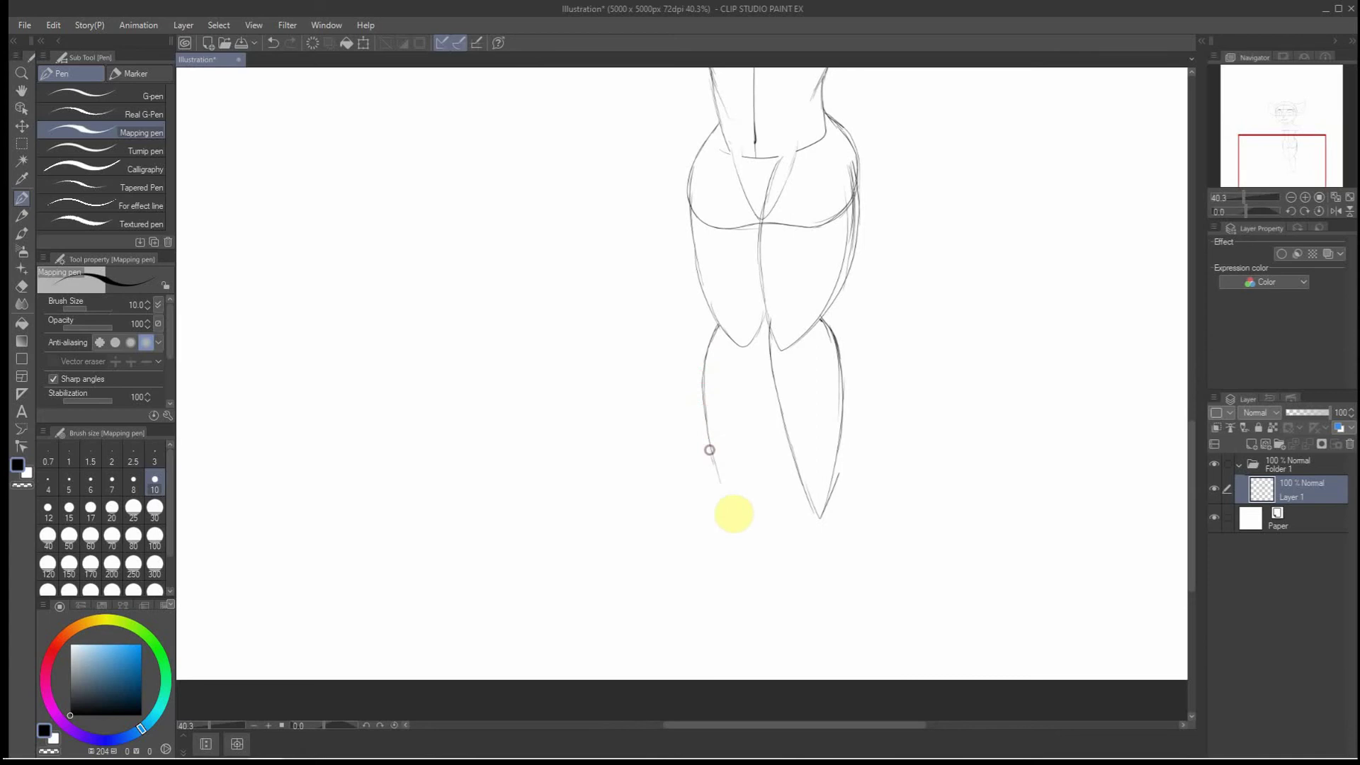
left_click_drag(717, 457, 727, 503)
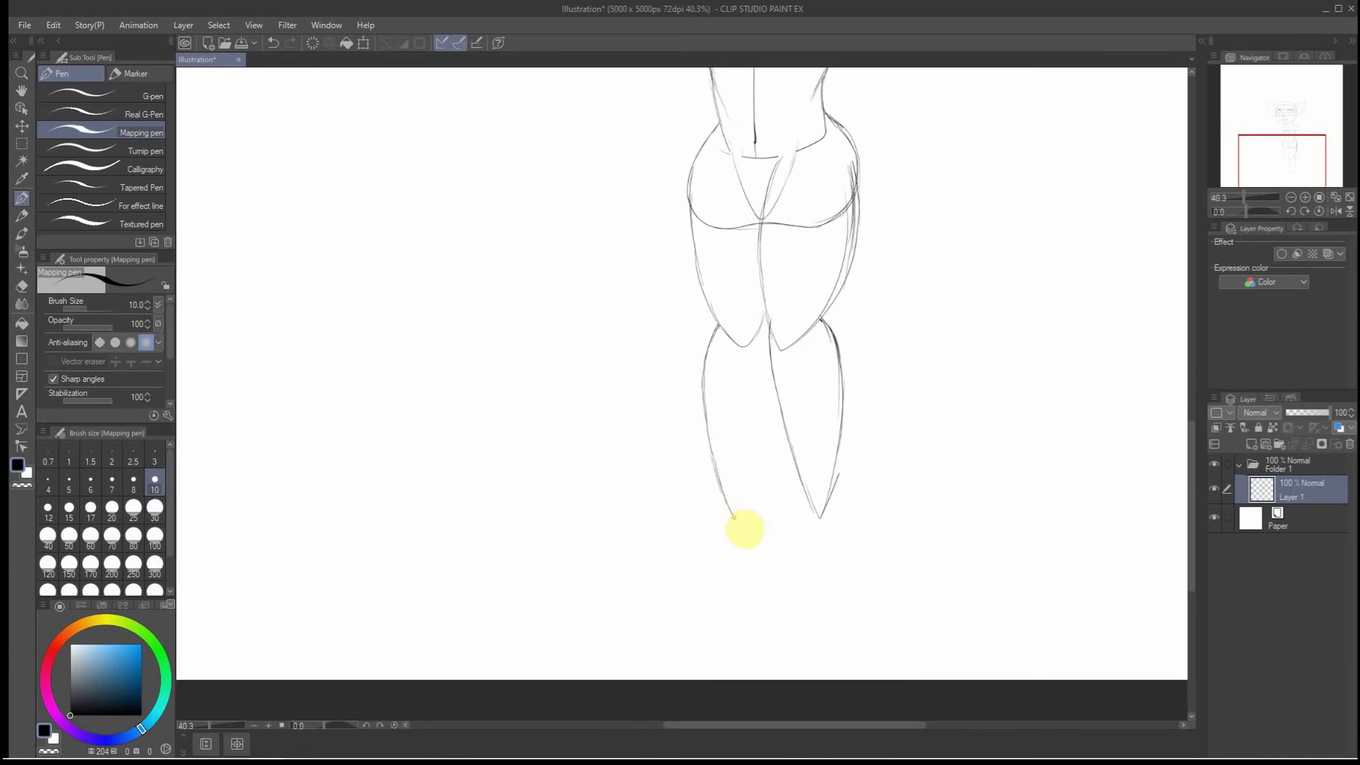
left_click_drag(735, 516, 764, 398)
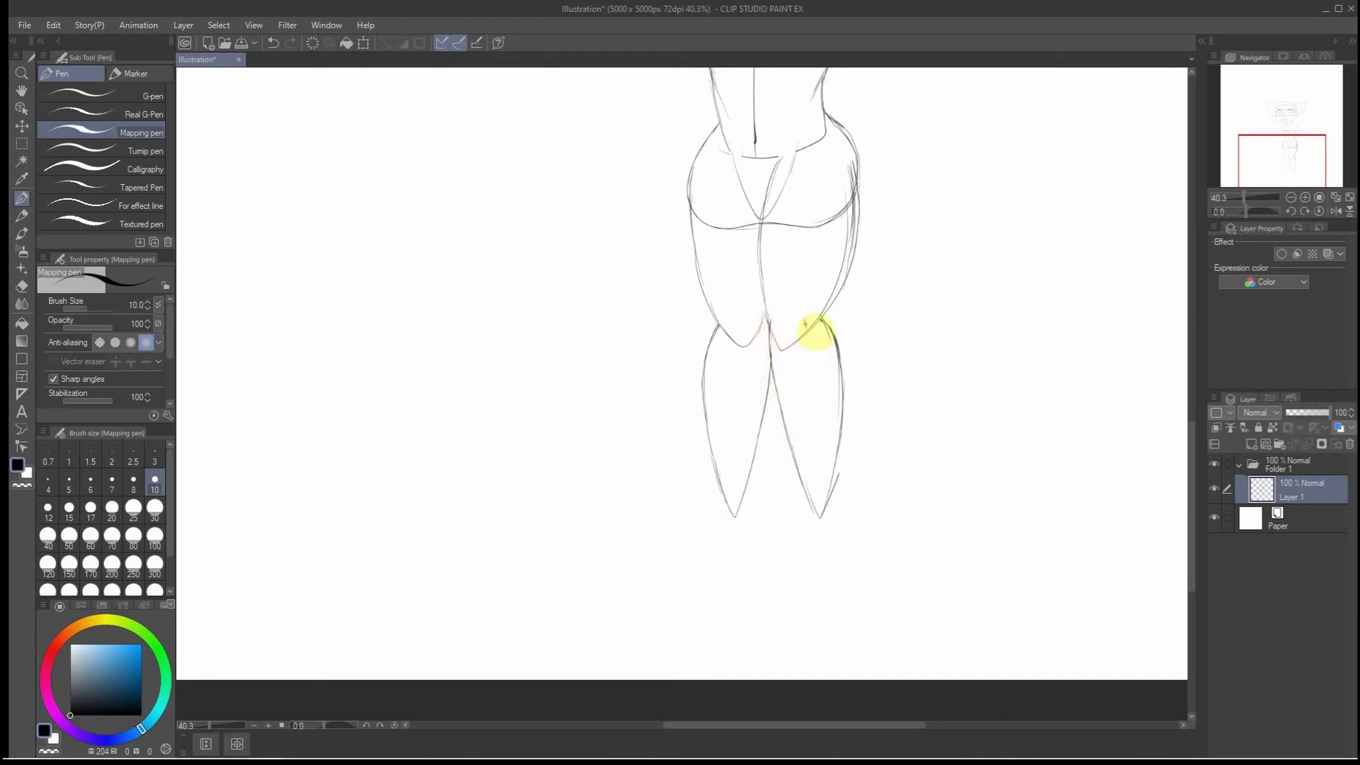
left_click_drag(807, 328, 812, 348)
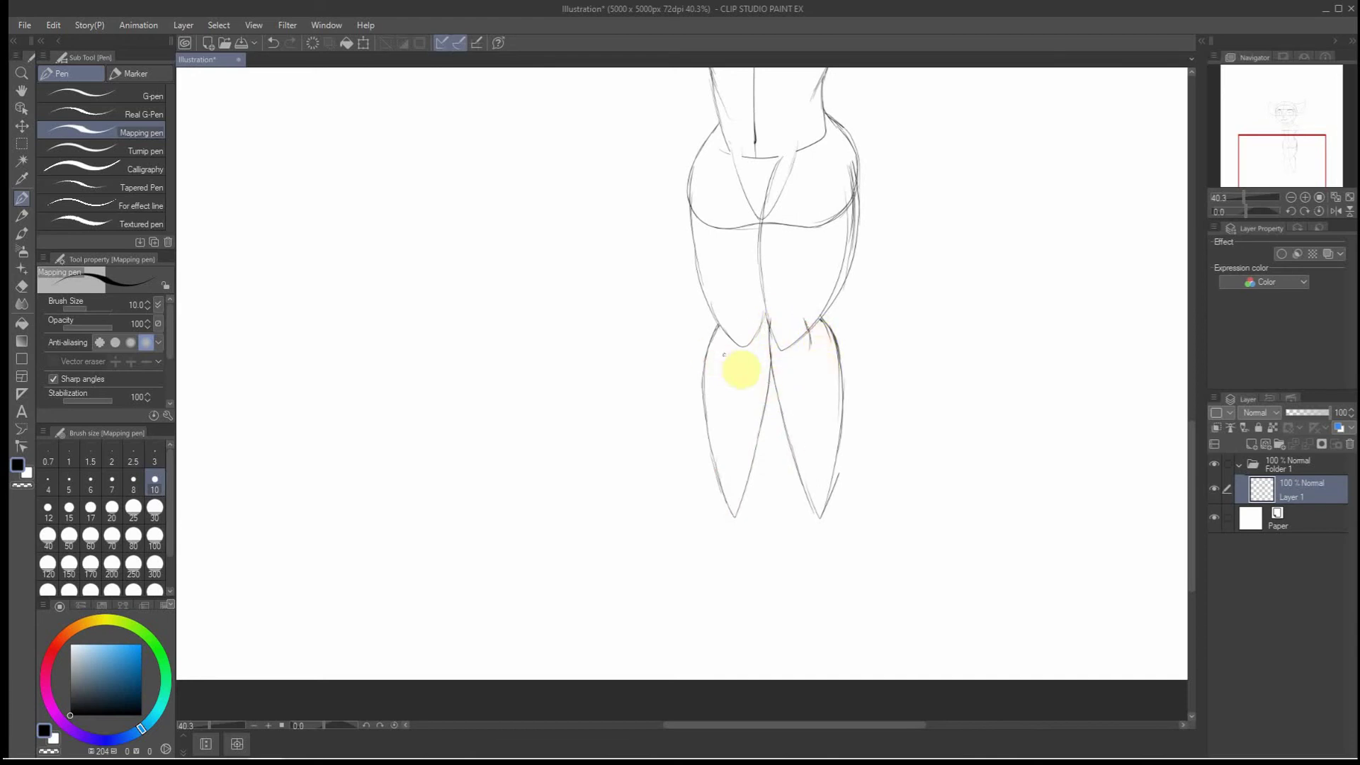
mouse_move(729, 339)
left_mouse_down()
mouse_move(732, 357)
mouse_move(777, 347)
left_mouse_up()
Draw a rounded teardrop heel shape around each ankle point, and add a level guide line between their bases
scroll(790, 328, "down", 2)
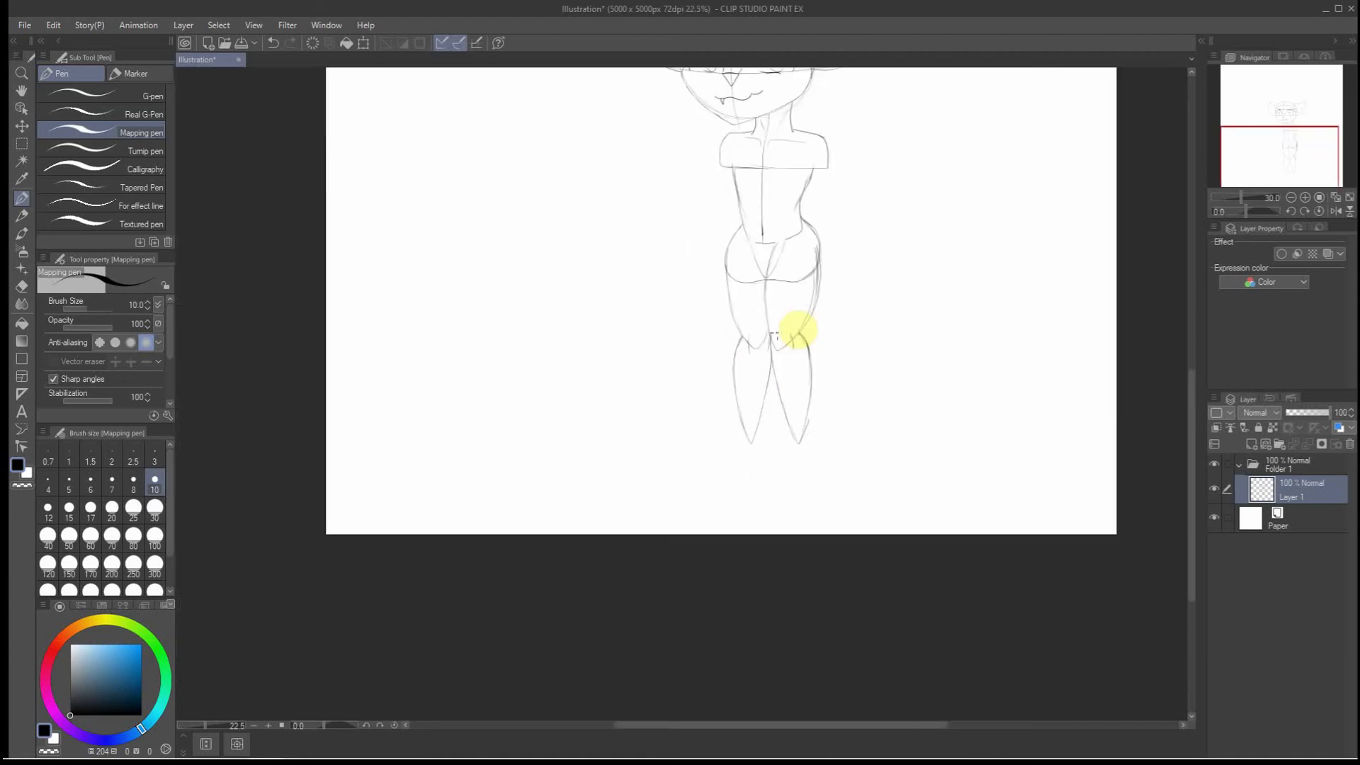
scroll(811, 191, "up", 1)
scroll(772, 425, "down", 1)
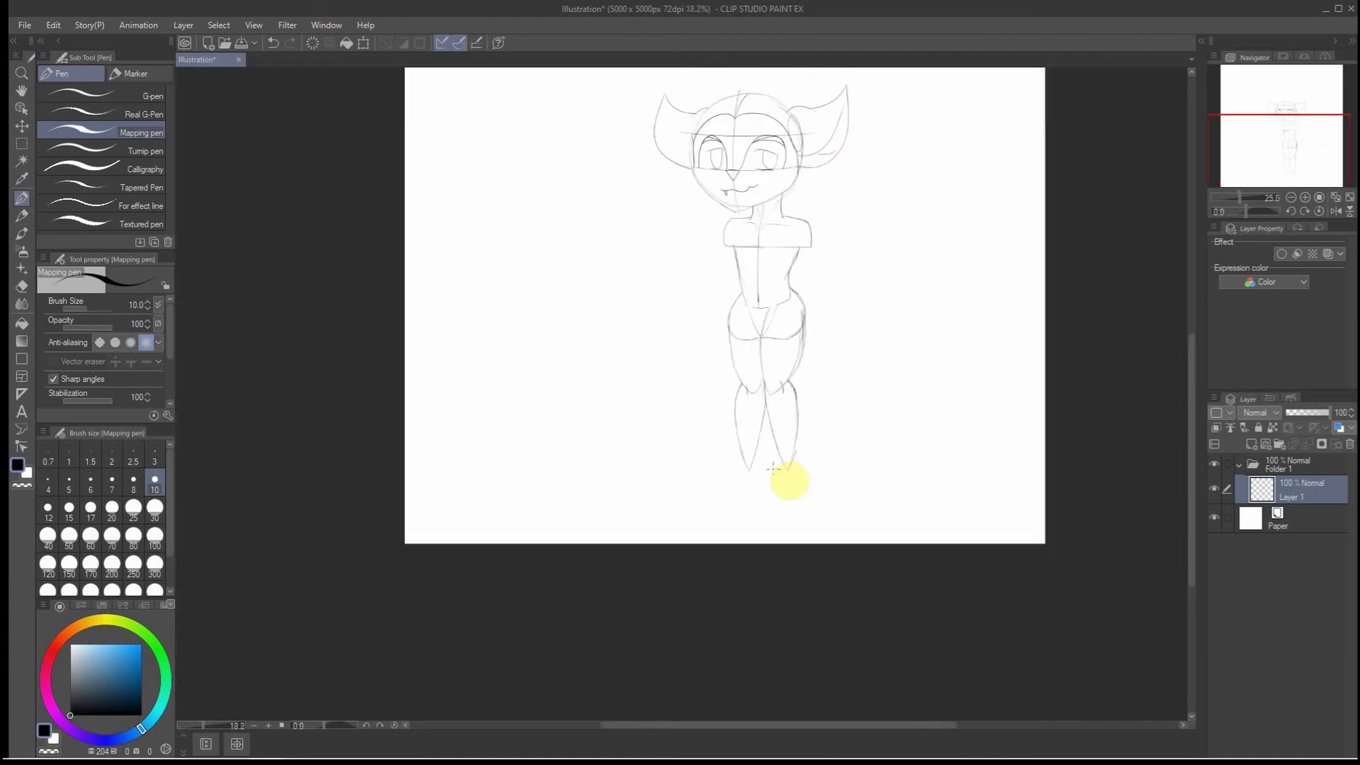
scroll(775, 489, "up", 1)
scroll(786, 496, "up", 2)
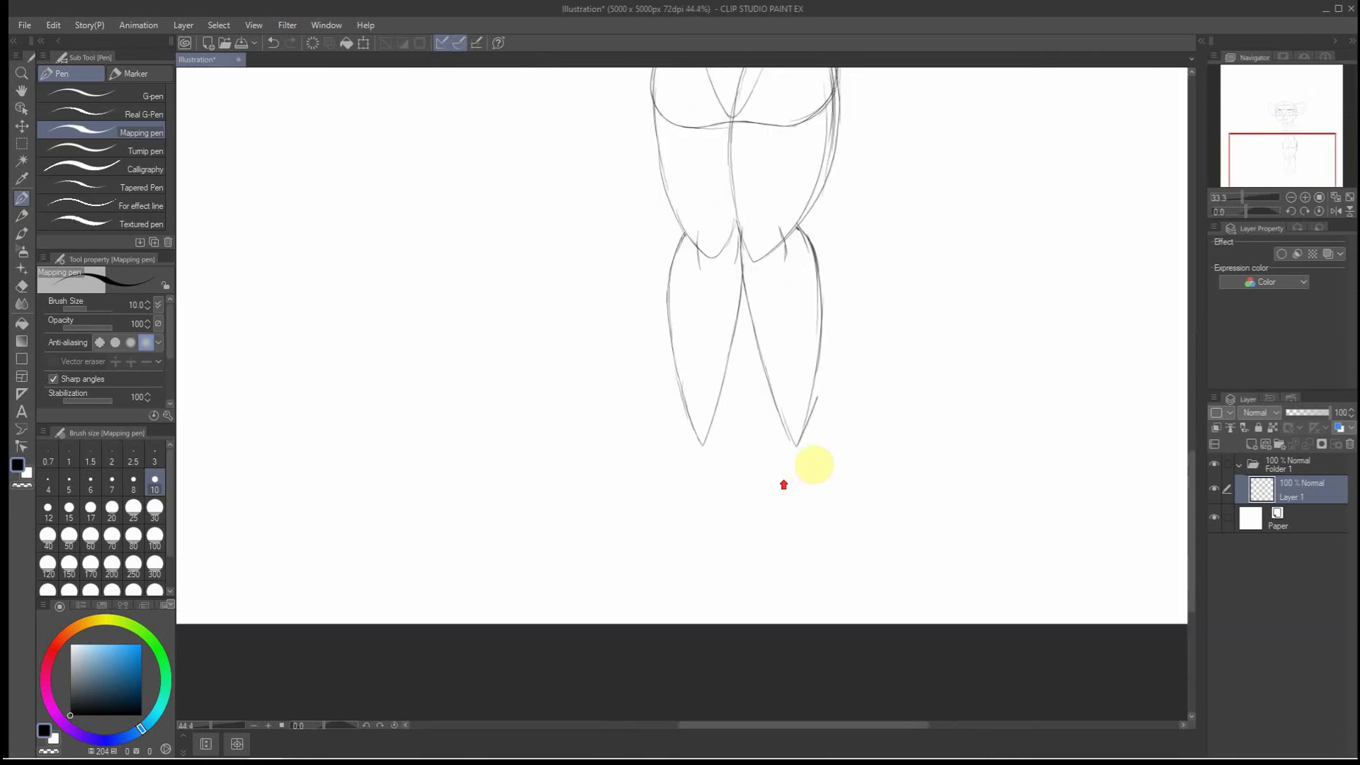
scroll(818, 410, "up", 1)
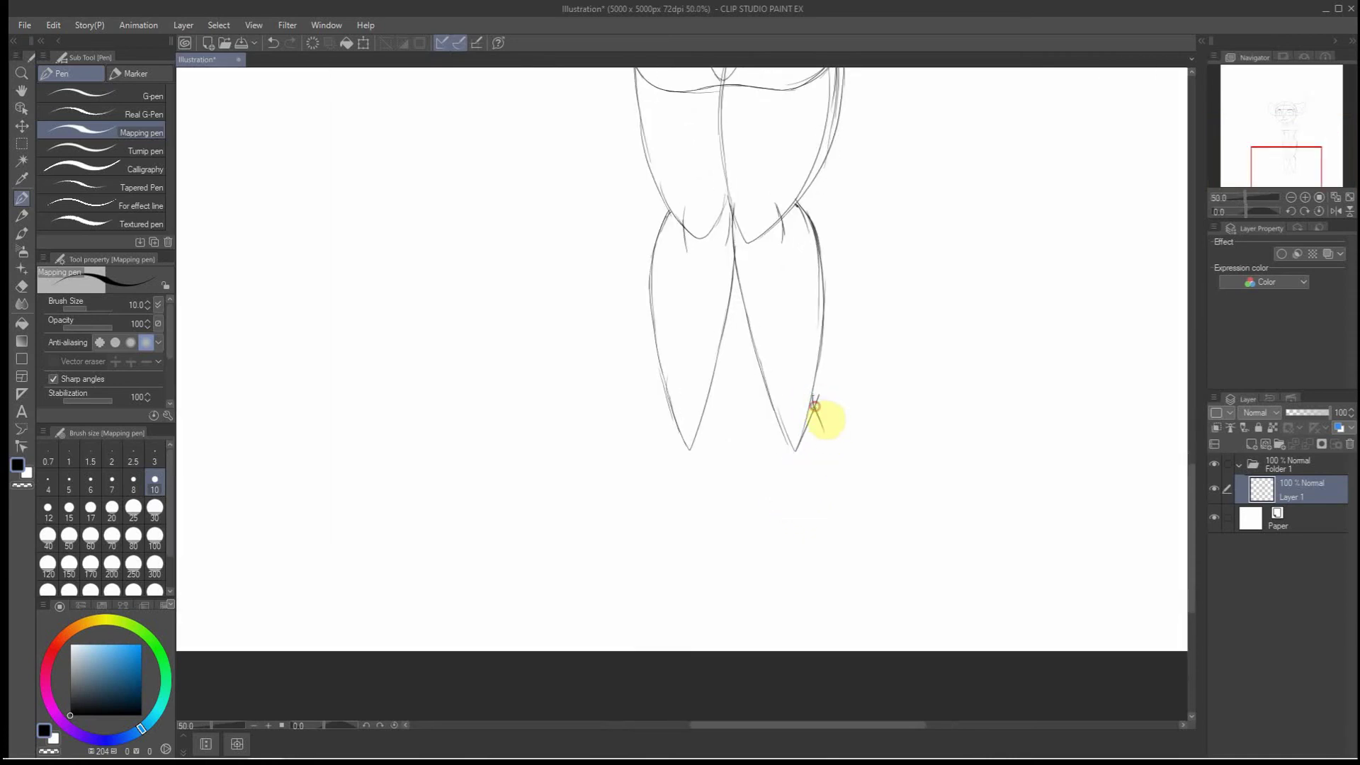
mouse_move(814, 400)
left_mouse_down()
mouse_move(839, 465)
mouse_move(830, 476)
mouse_move(763, 437)
mouse_move(771, 401)
left_mouse_up()
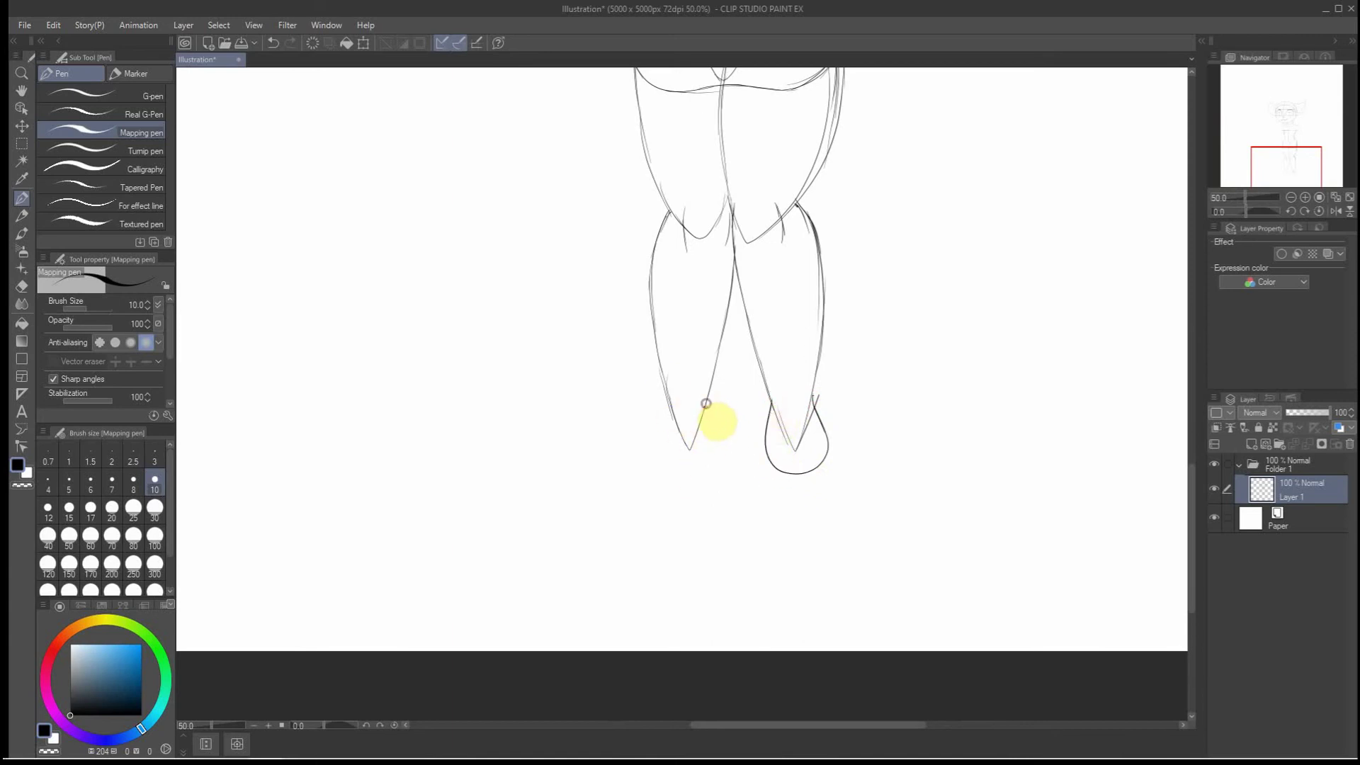
mouse_move(705, 403)
left_mouse_down()
mouse_move(712, 468)
mouse_move(672, 475)
mouse_move(656, 438)
mouse_move(660, 413)
mouse_move(672, 427)
mouse_move(668, 399)
left_mouse_up()
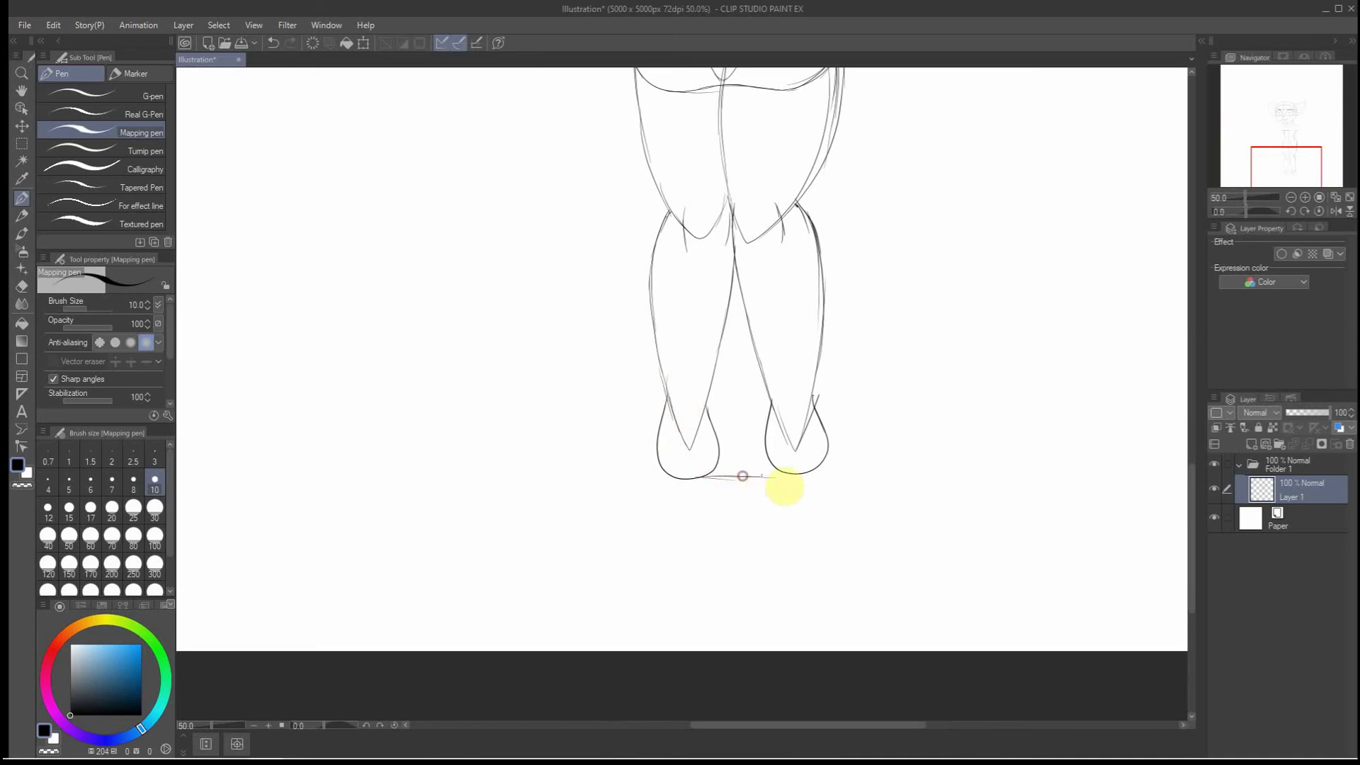
left_click_drag(776, 475, 795, 474)
mouse_move(708, 473)
left_mouse_down()
mouse_move(785, 475)
mouse_move(701, 473)
mouse_move(749, 474)
left_mouse_up()
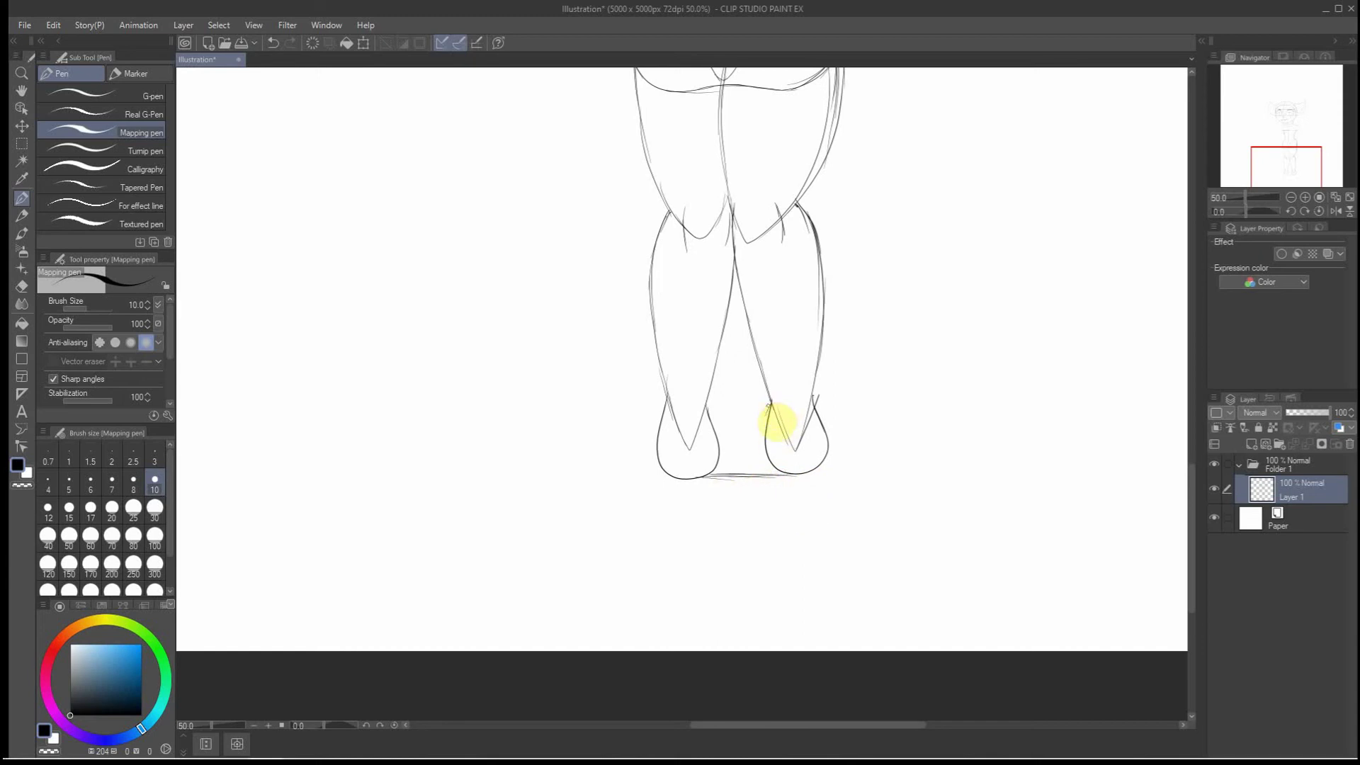
Remove the guide line and the right heel shape, and redraw that heel slightly wider and lower around the ankle
left_click_drag(770, 402, 758, 451)
left_click_drag(767, 413, 769, 457)
key("ctrl+z")
mouse_move(814, 404)
left_mouse_down()
mouse_move(827, 430)
mouse_move(834, 409)
left_mouse_up()
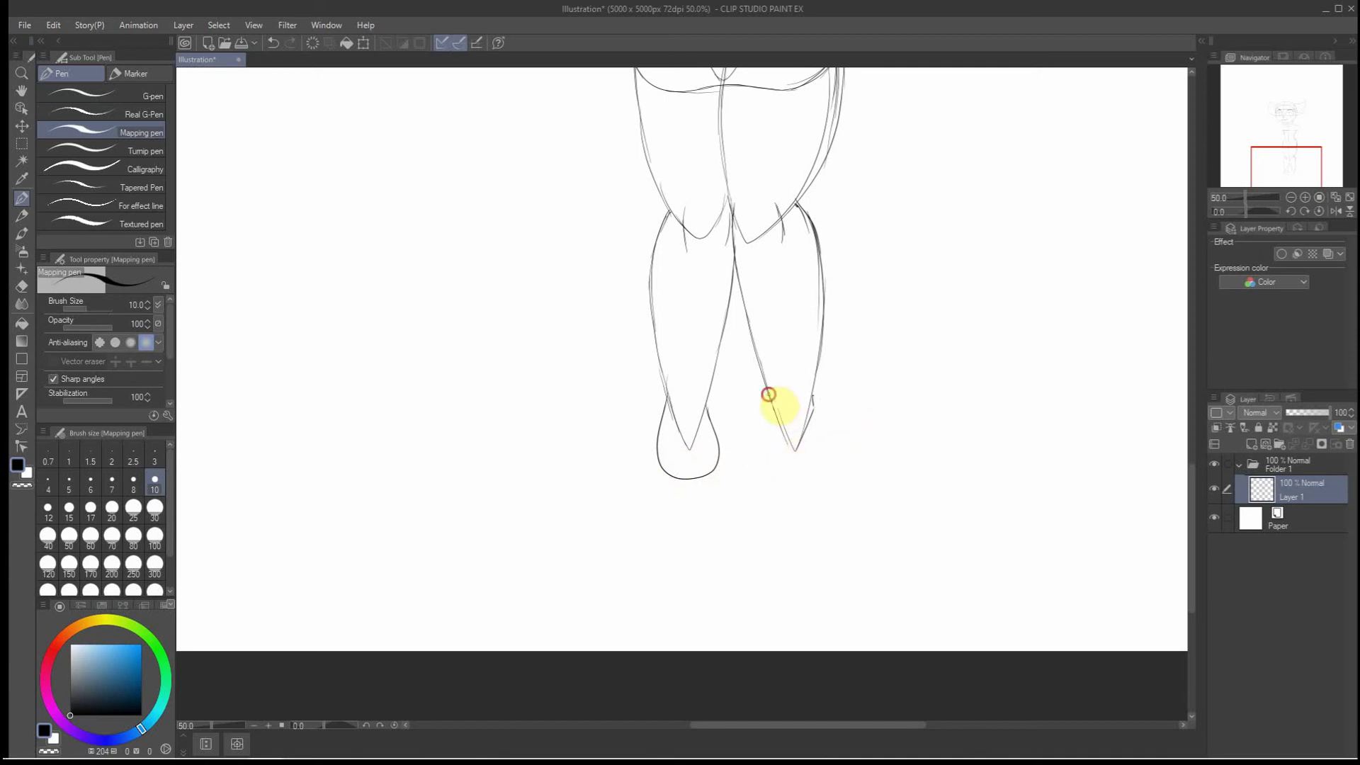
mouse_move(768, 395)
left_mouse_down()
mouse_move(764, 477)
mouse_move(822, 473)
mouse_move(820, 413)
left_mouse_up()
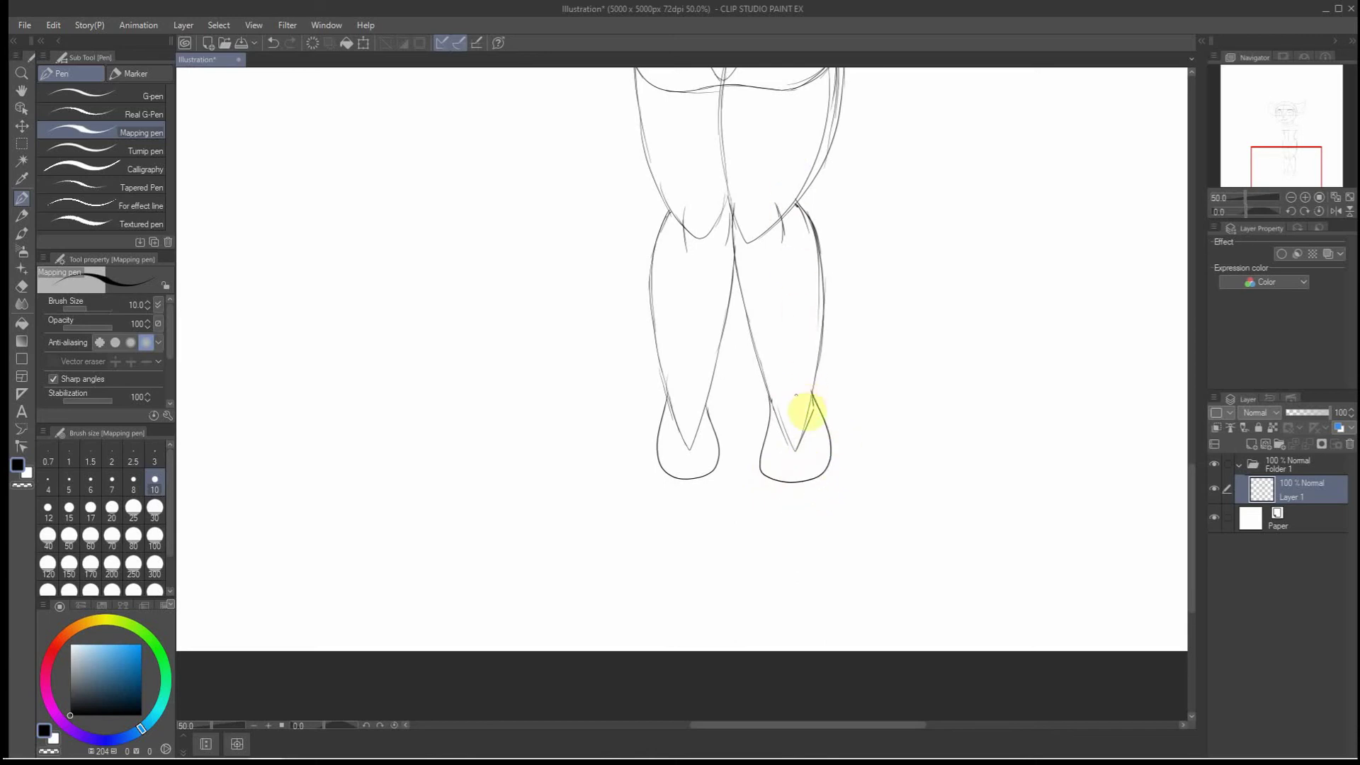
Draw a wide, rounded front-of-foot shape over each heel, with the two feet touching in the middle
left_click(778, 447)
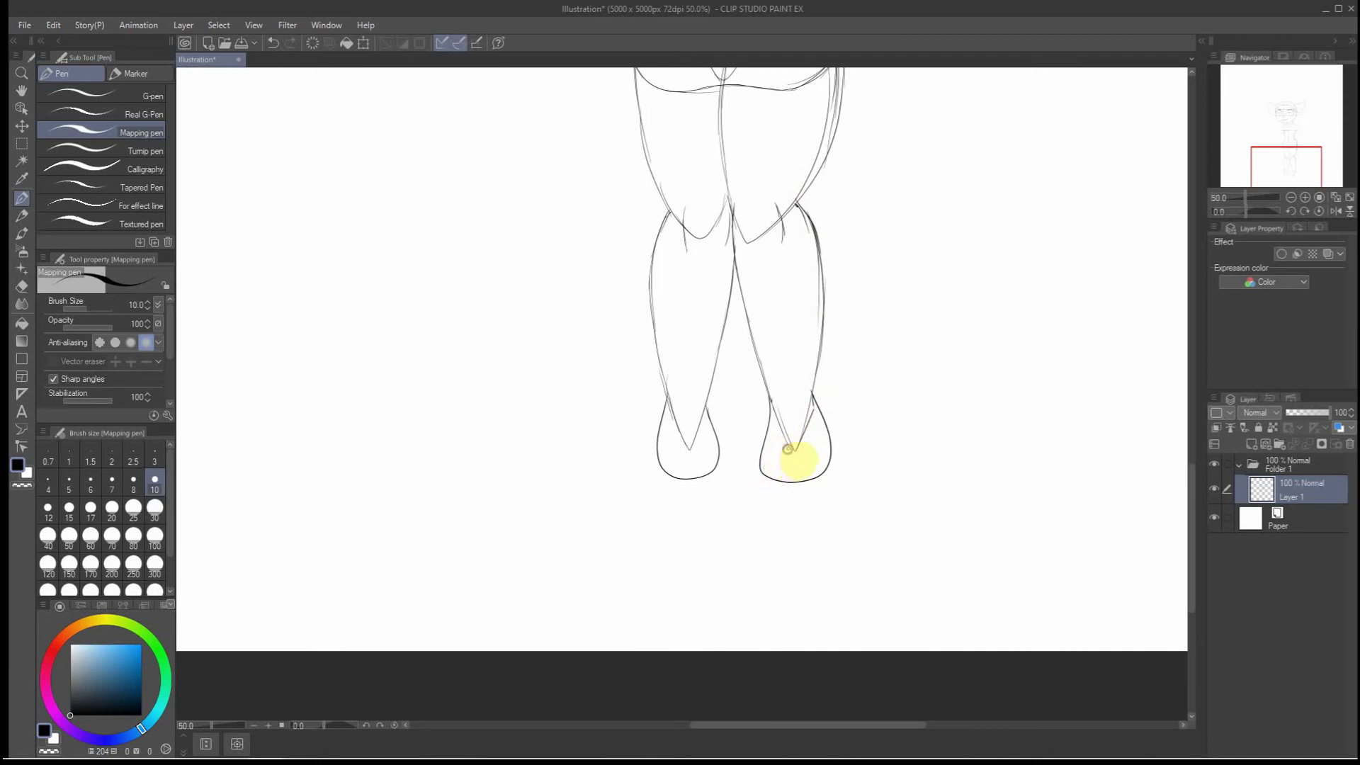
mouse_move(789, 447)
left_mouse_down()
mouse_move(755, 462)
mouse_move(747, 496)
mouse_move(825, 496)
left_mouse_up()
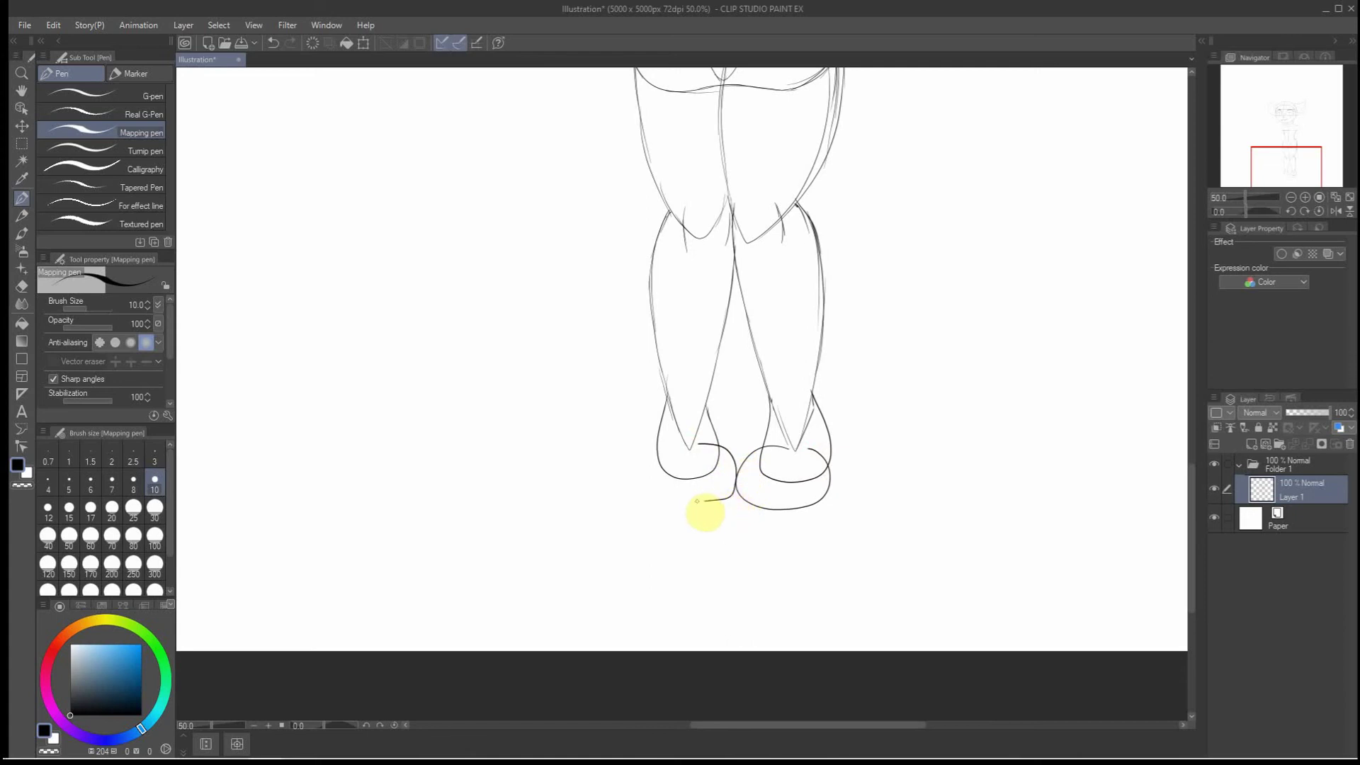
left_click_drag(665, 498, 652, 469)
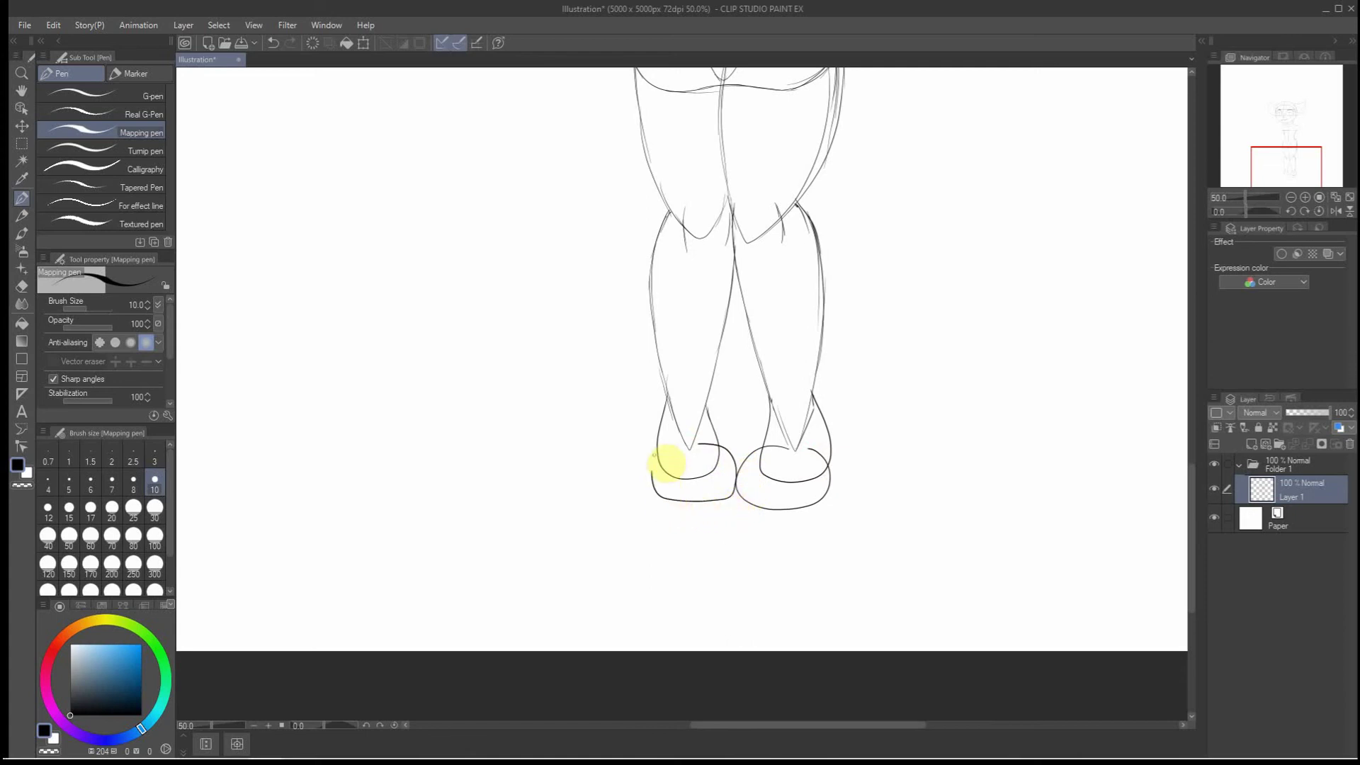
left_click(675, 442)
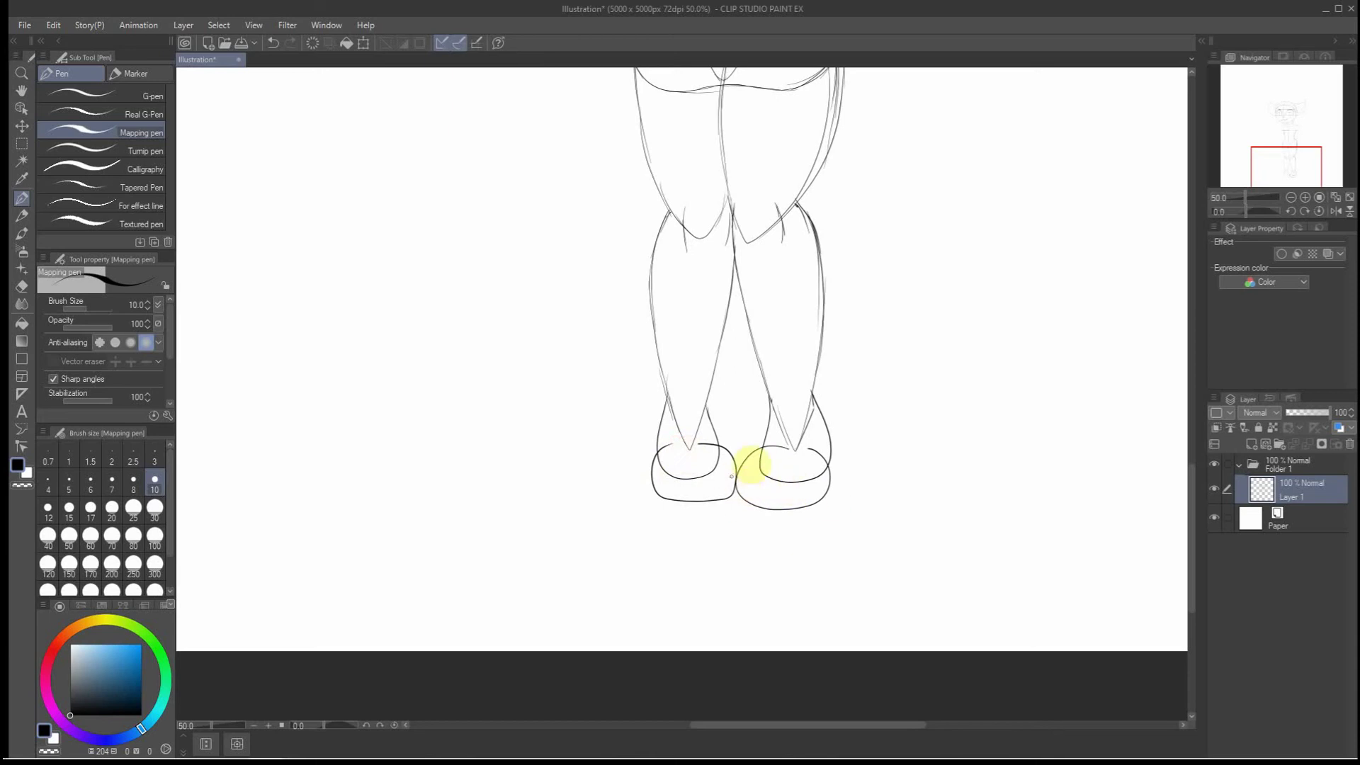
scroll(747, 467, "down", 3)
scroll(814, 208, "down", 1)
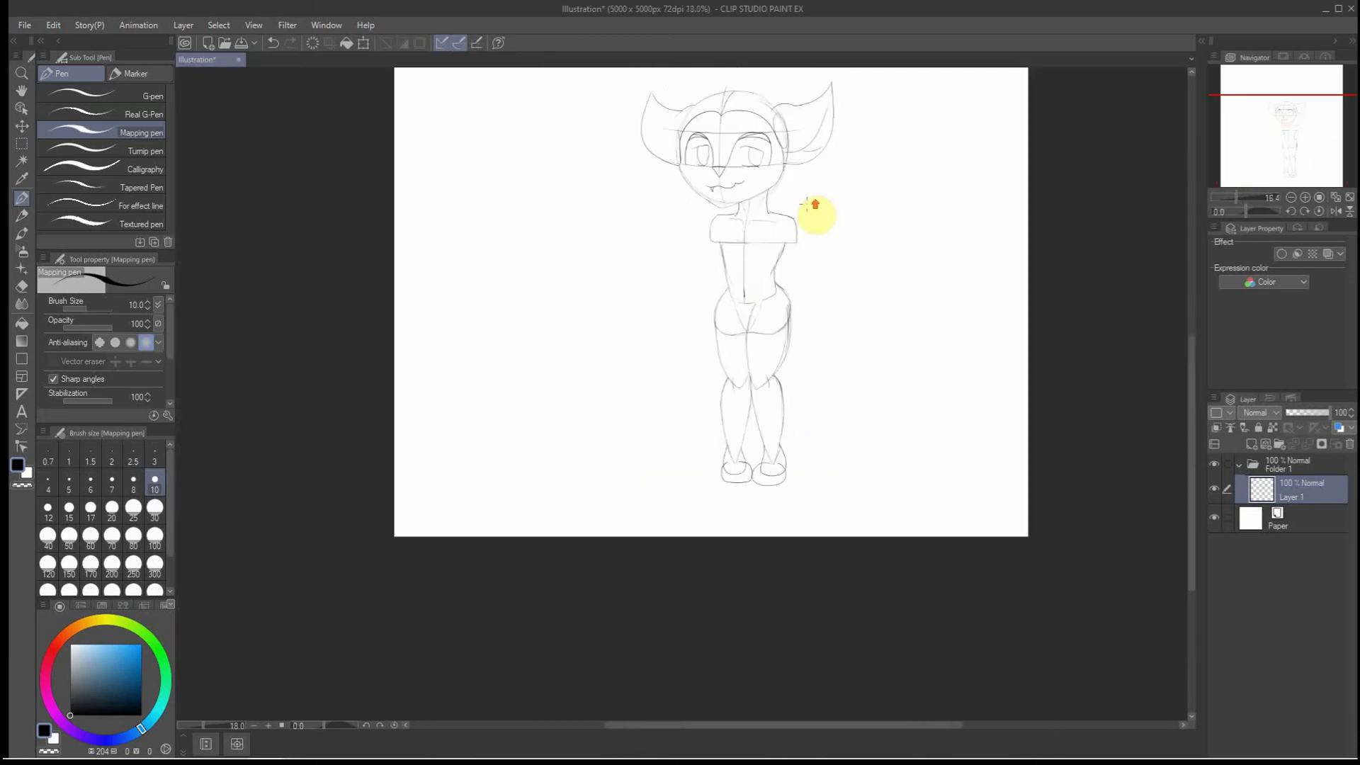
scroll(706, 424, "up", 2)
scroll(733, 354, "up", 1)
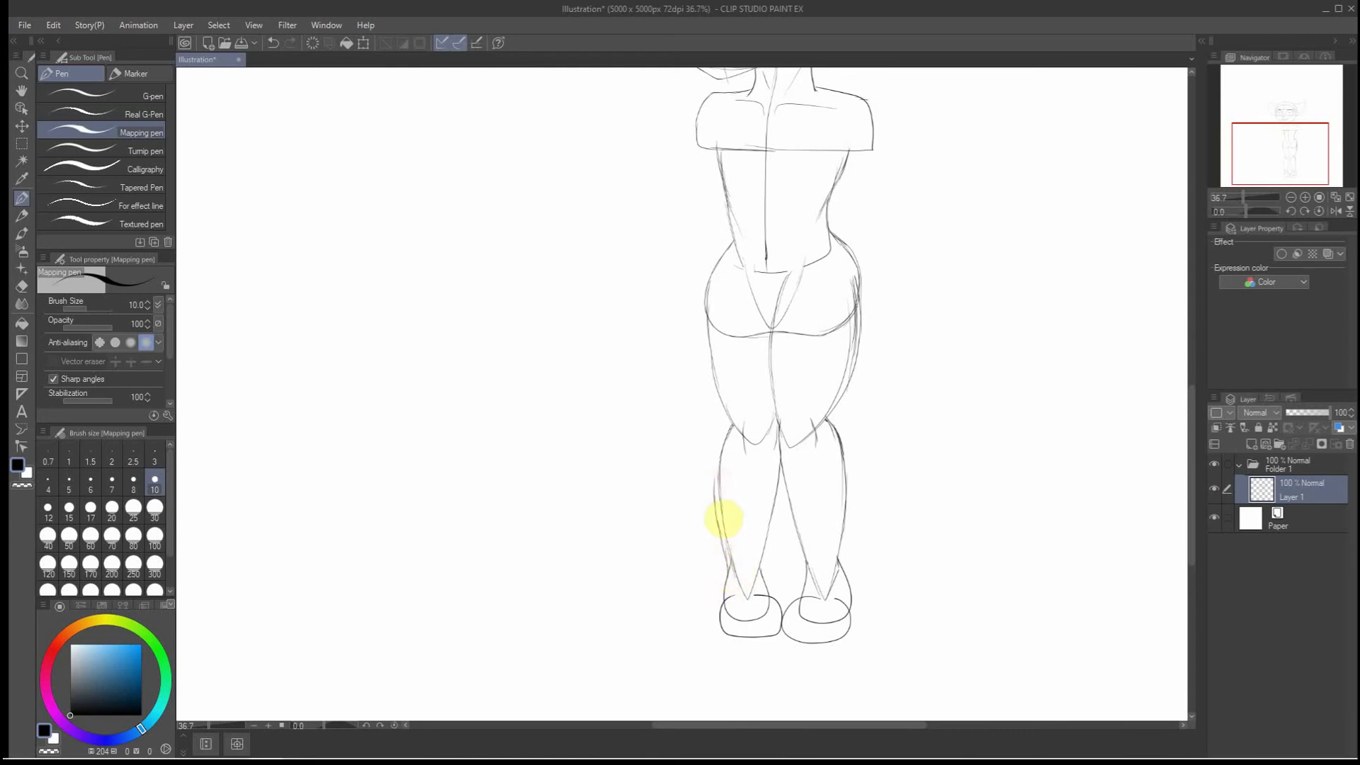
left_click_drag(713, 506, 728, 430)
key("ctrl+z")
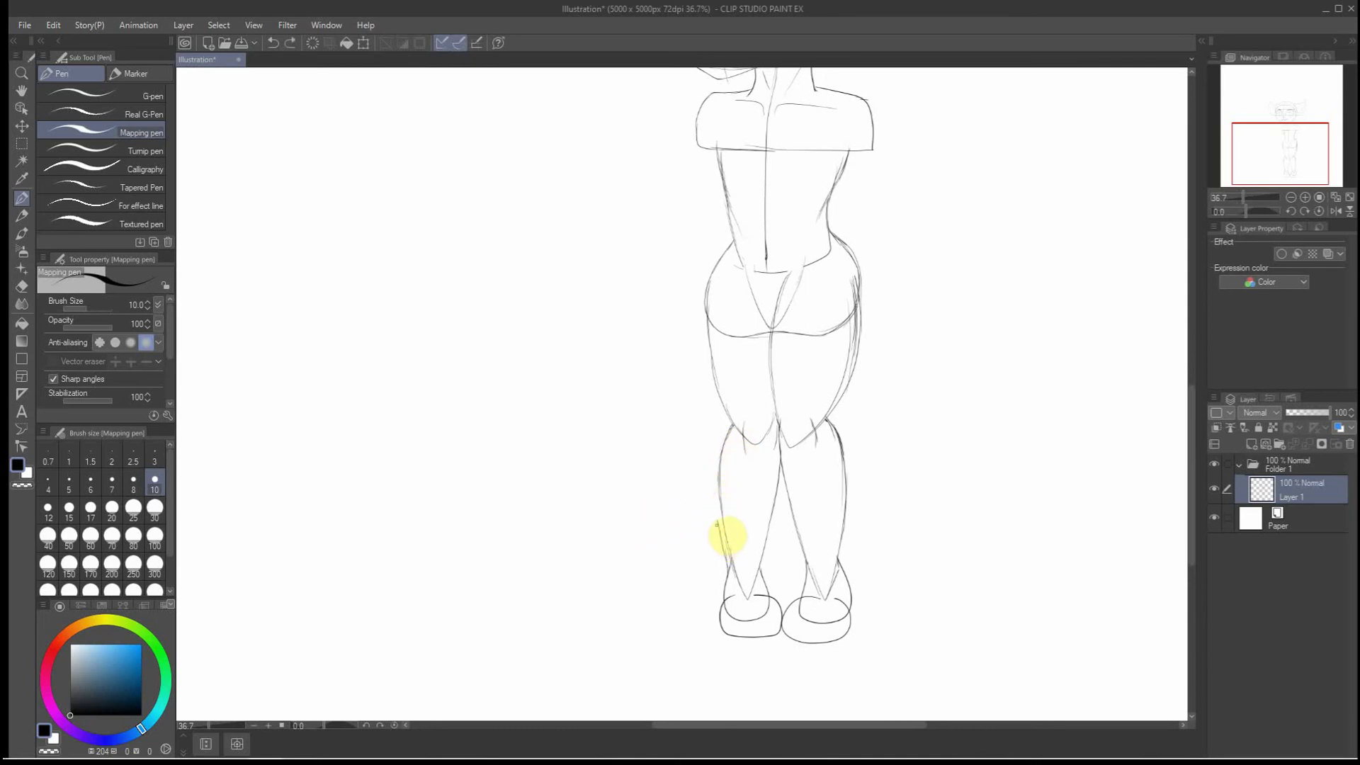
left_click_drag(718, 526, 720, 426)
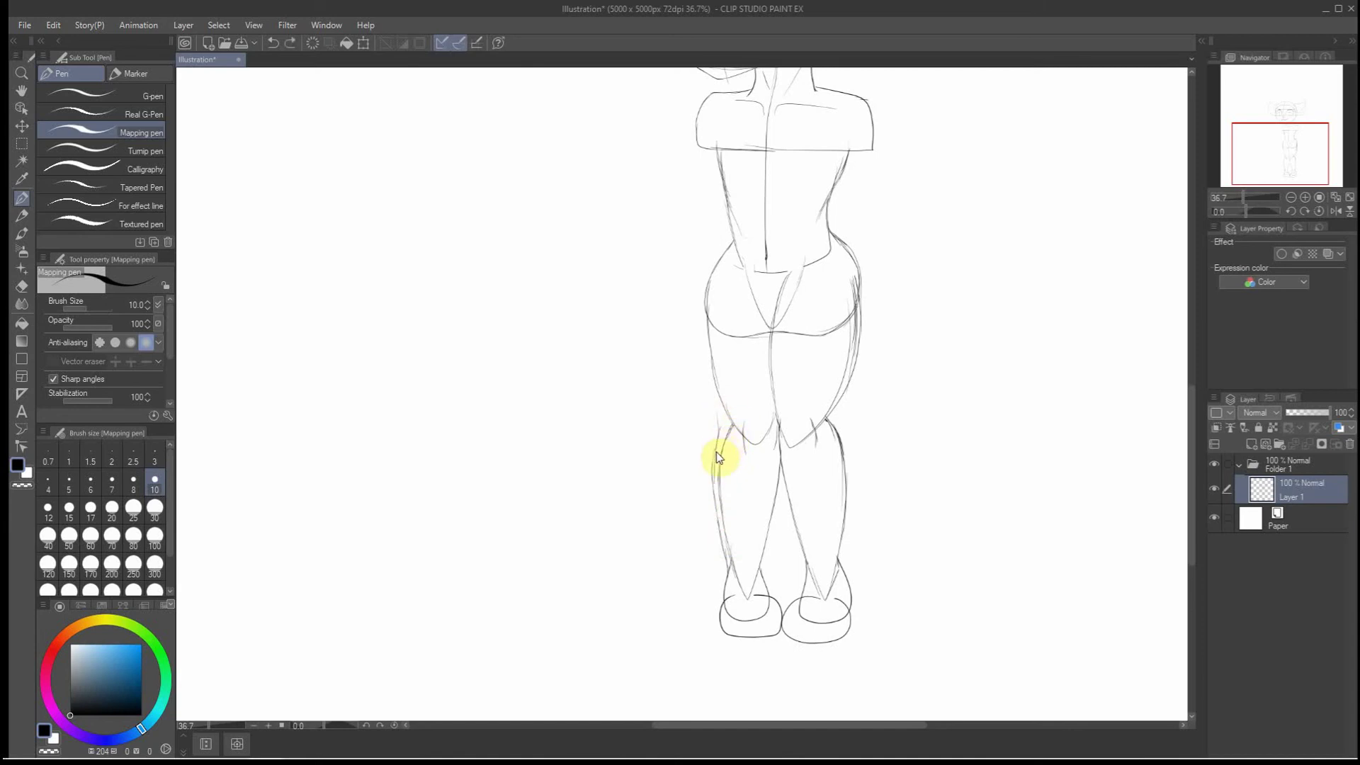
key("ctrl+z")
key("ctrl+z")
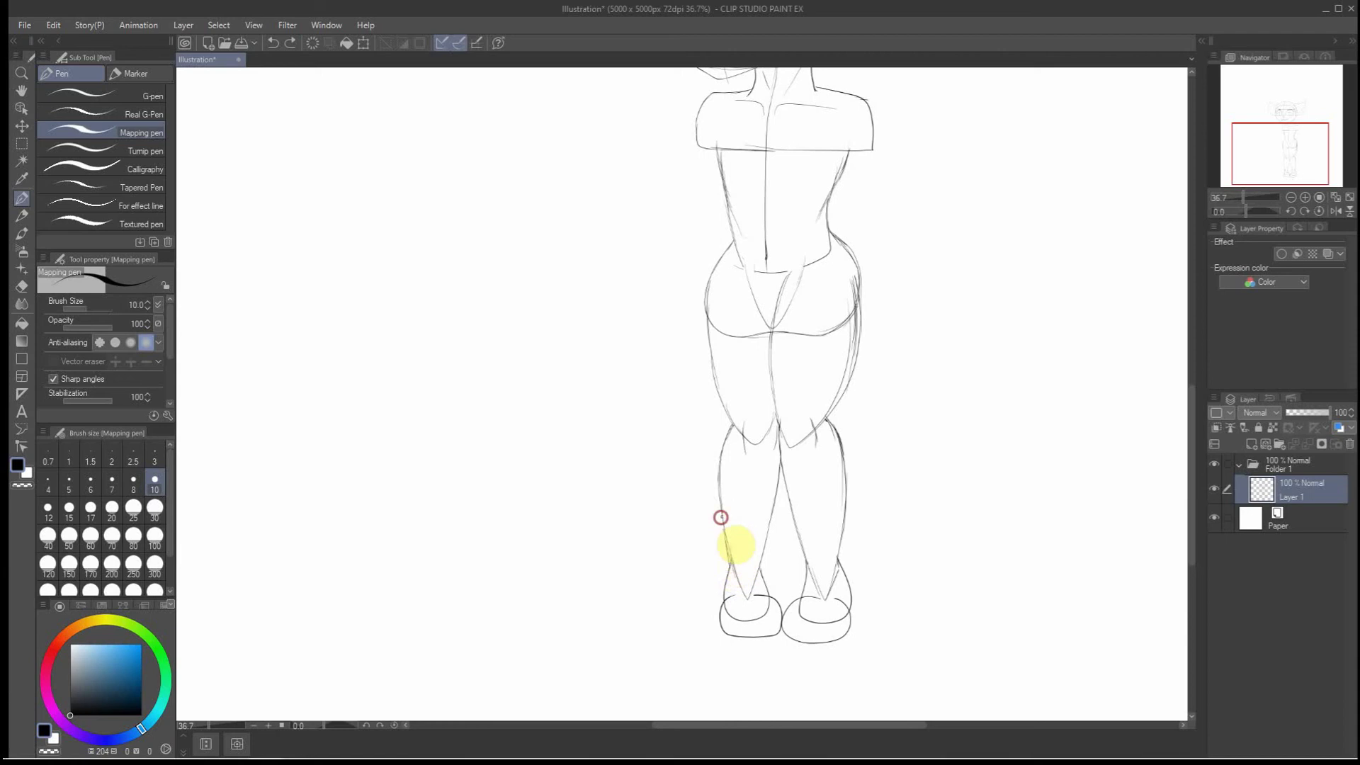
Reinforce the outer contours of both lower legs, carrying the strokes up along the outer thighs to the right hip
left_click_drag(730, 567, 720, 440)
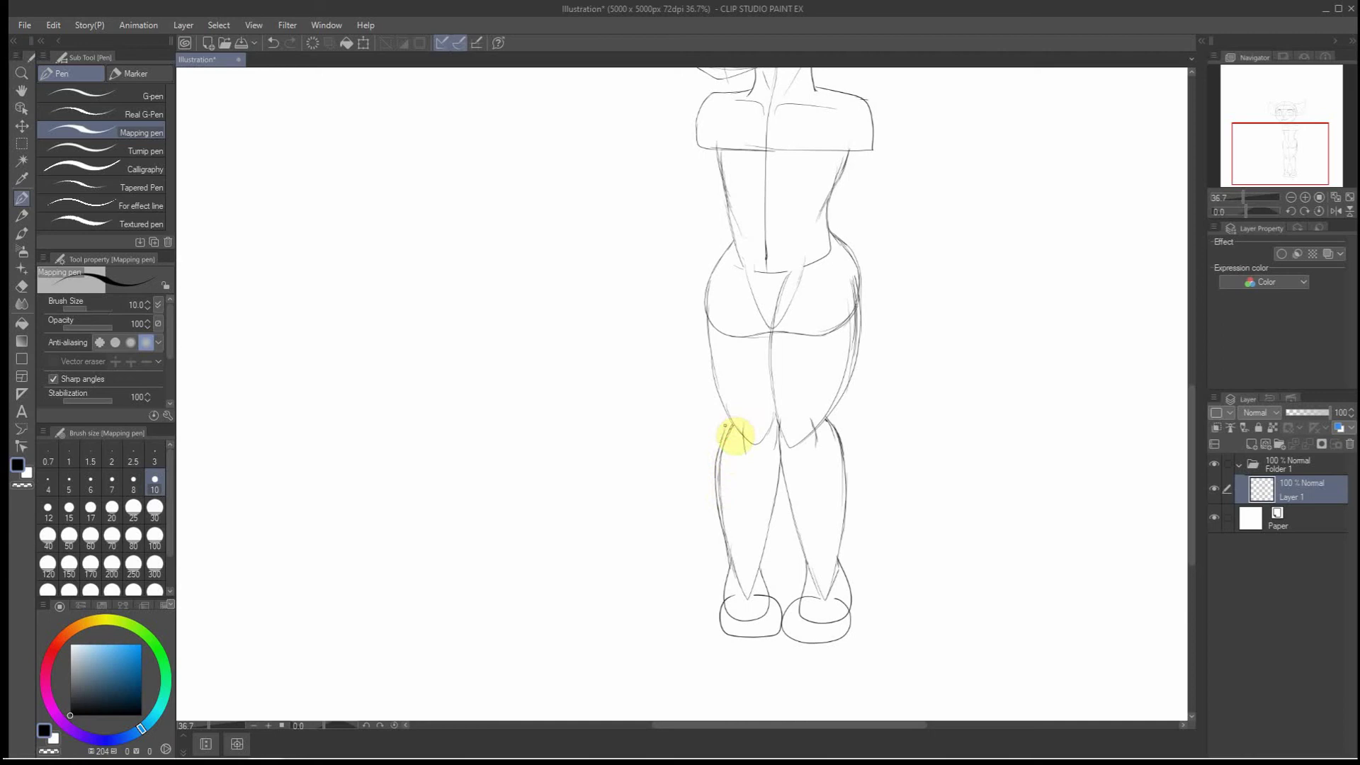
left_click_drag(726, 423, 713, 367)
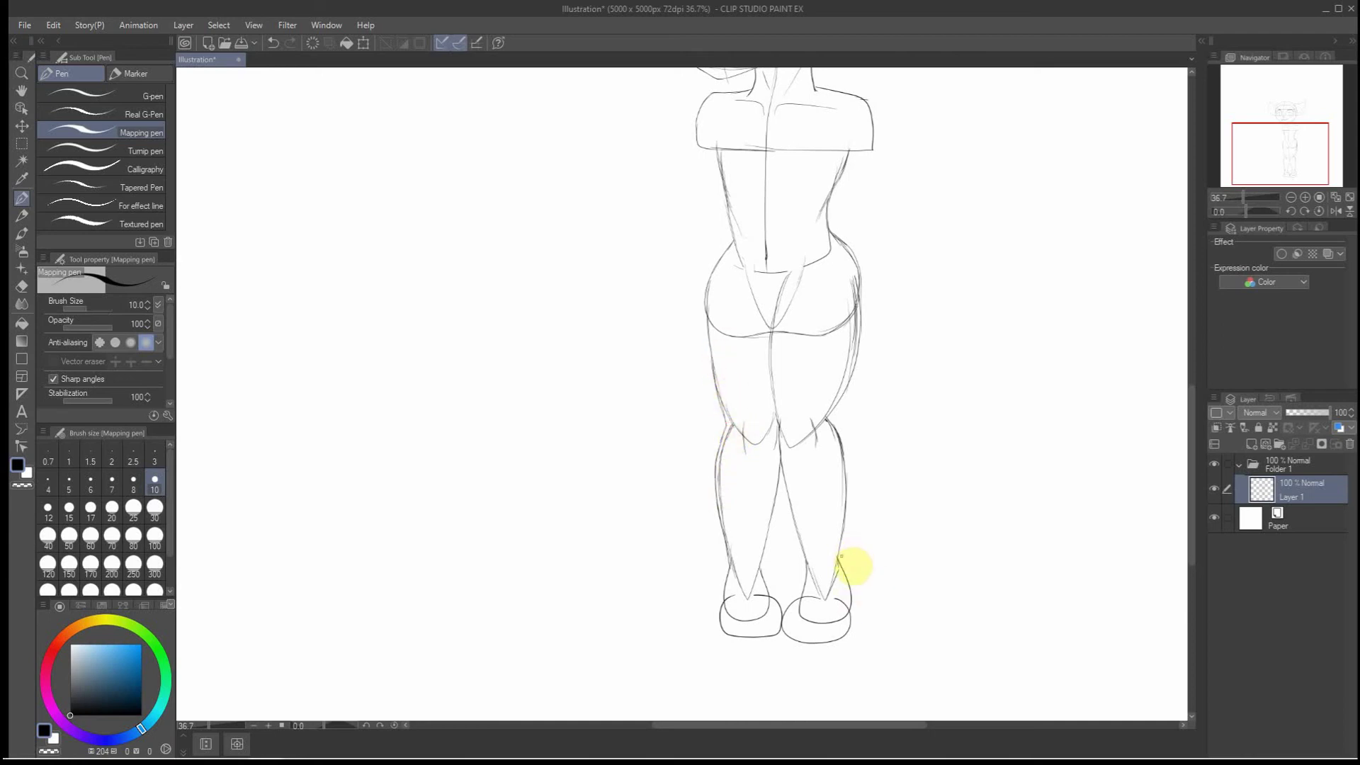
left_click_drag(836, 559, 853, 468)
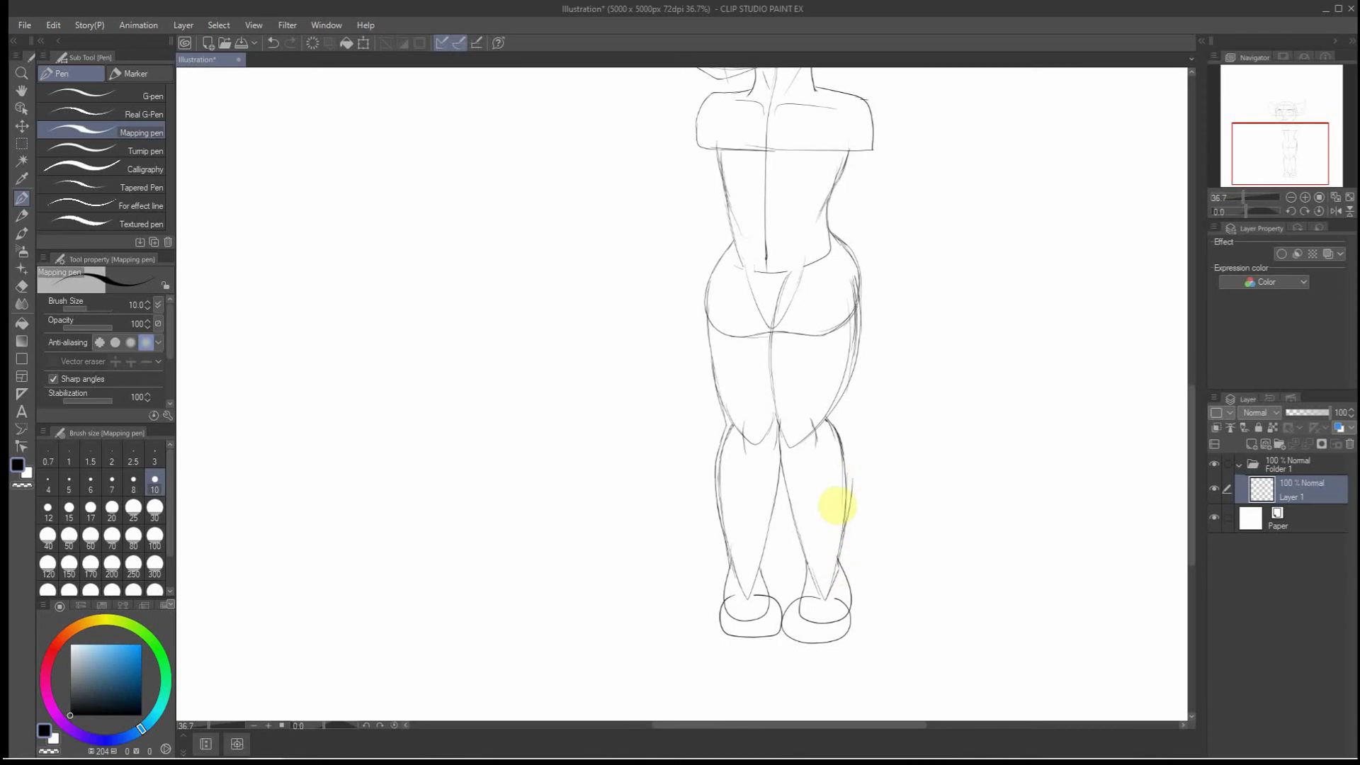
key("ctrl+z")
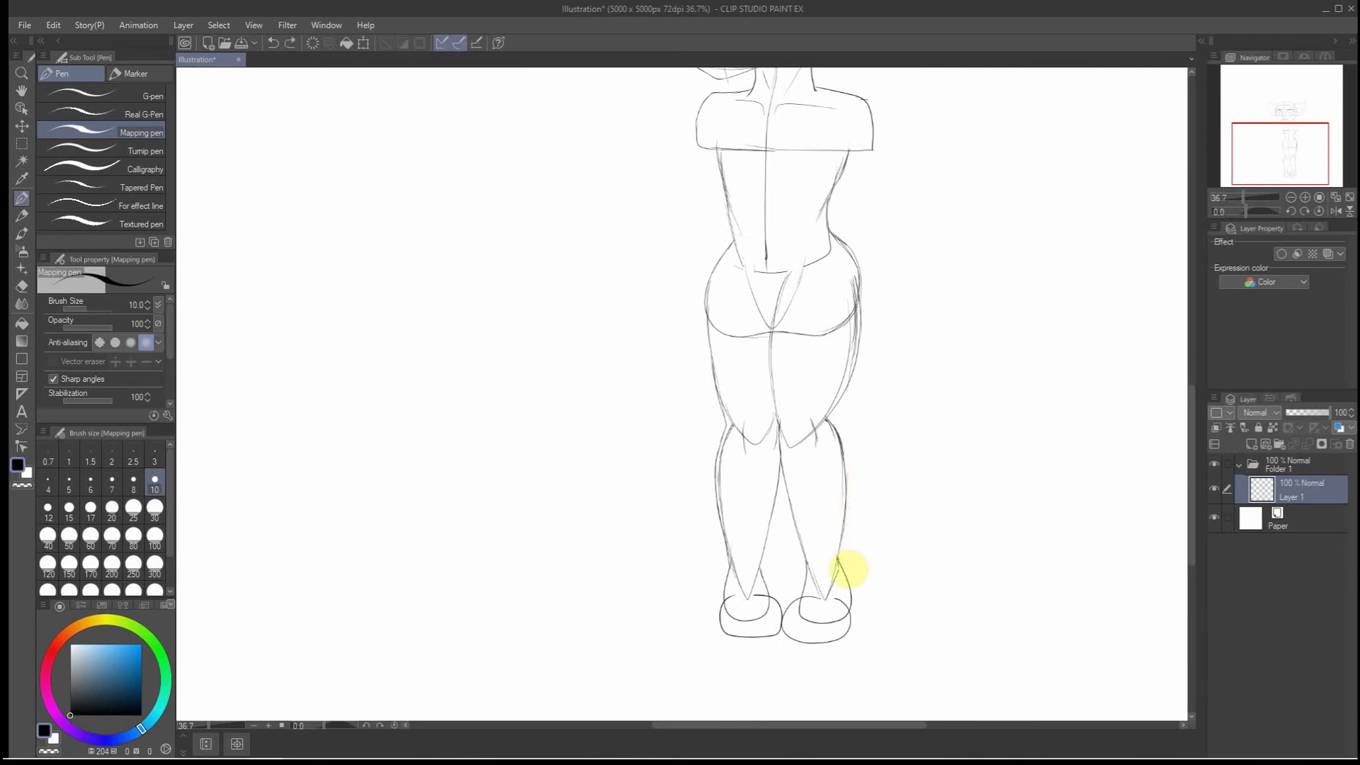
left_click_drag(839, 558, 847, 498)
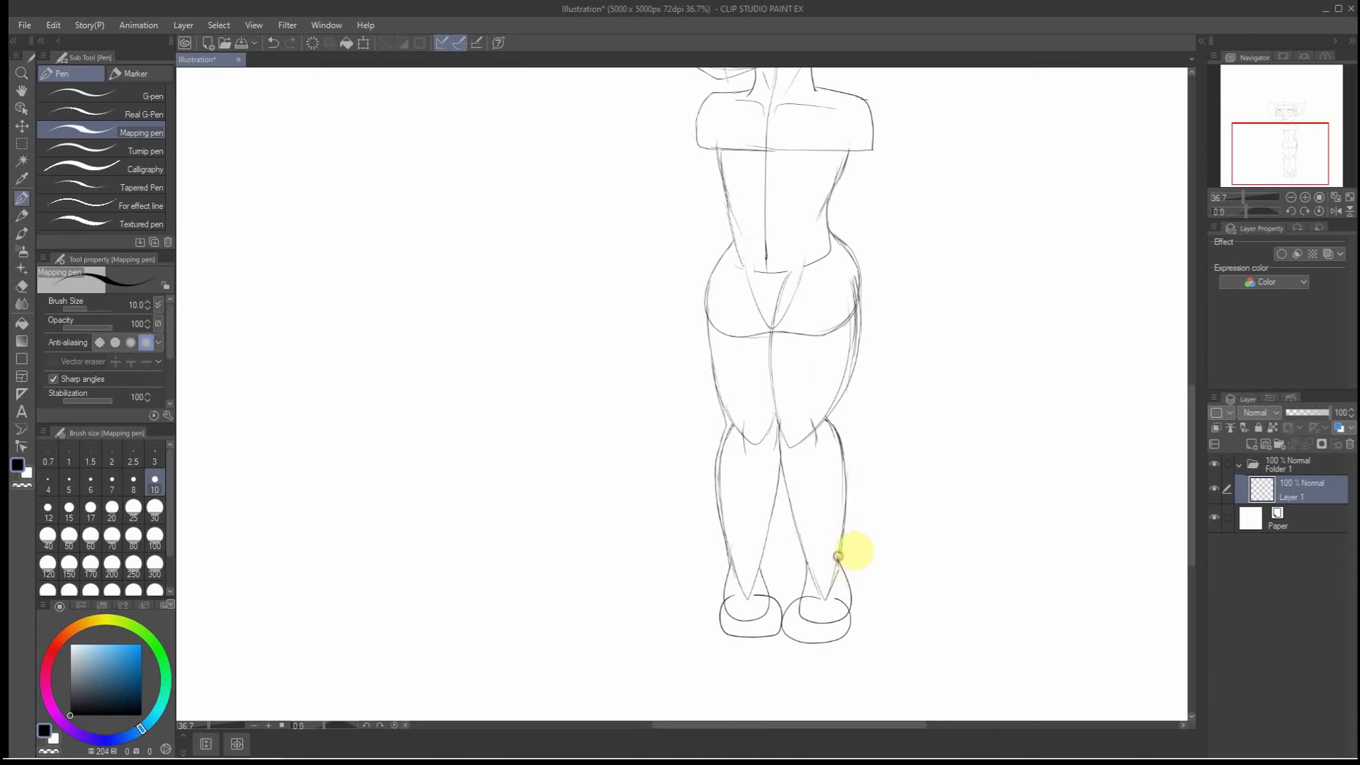
mouse_move(838, 556)
left_mouse_down()
mouse_move(858, 459)
mouse_move(834, 409)
mouse_move(852, 421)
mouse_move(832, 410)
mouse_move(859, 330)
mouse_move(851, 254)
mouse_move(874, 324)
mouse_move(863, 290)
mouse_move(858, 327)
left_mouse_up()
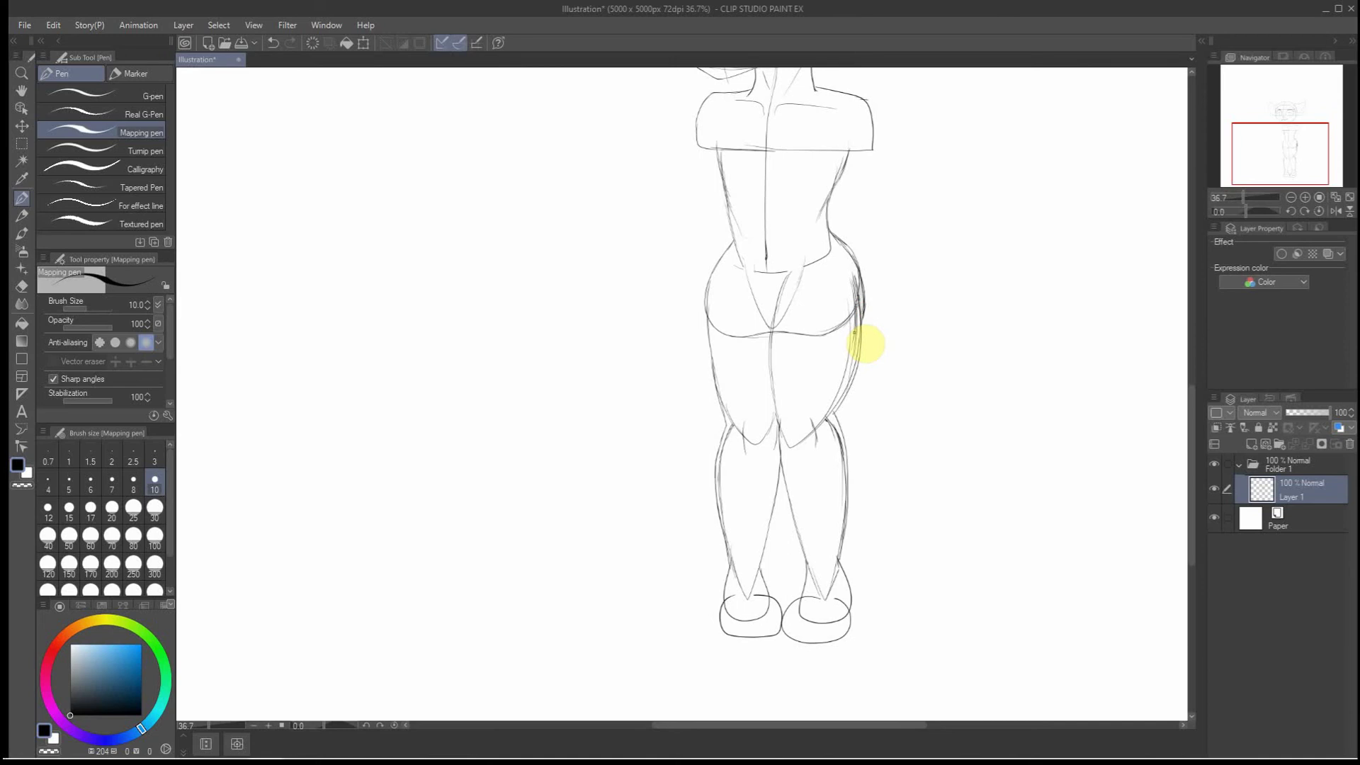
Draw a small V mark on the chest centre line and a rounded bust curve on each side of it
scroll(708, 323, "down", 3)
scroll(718, 140, "up", 1)
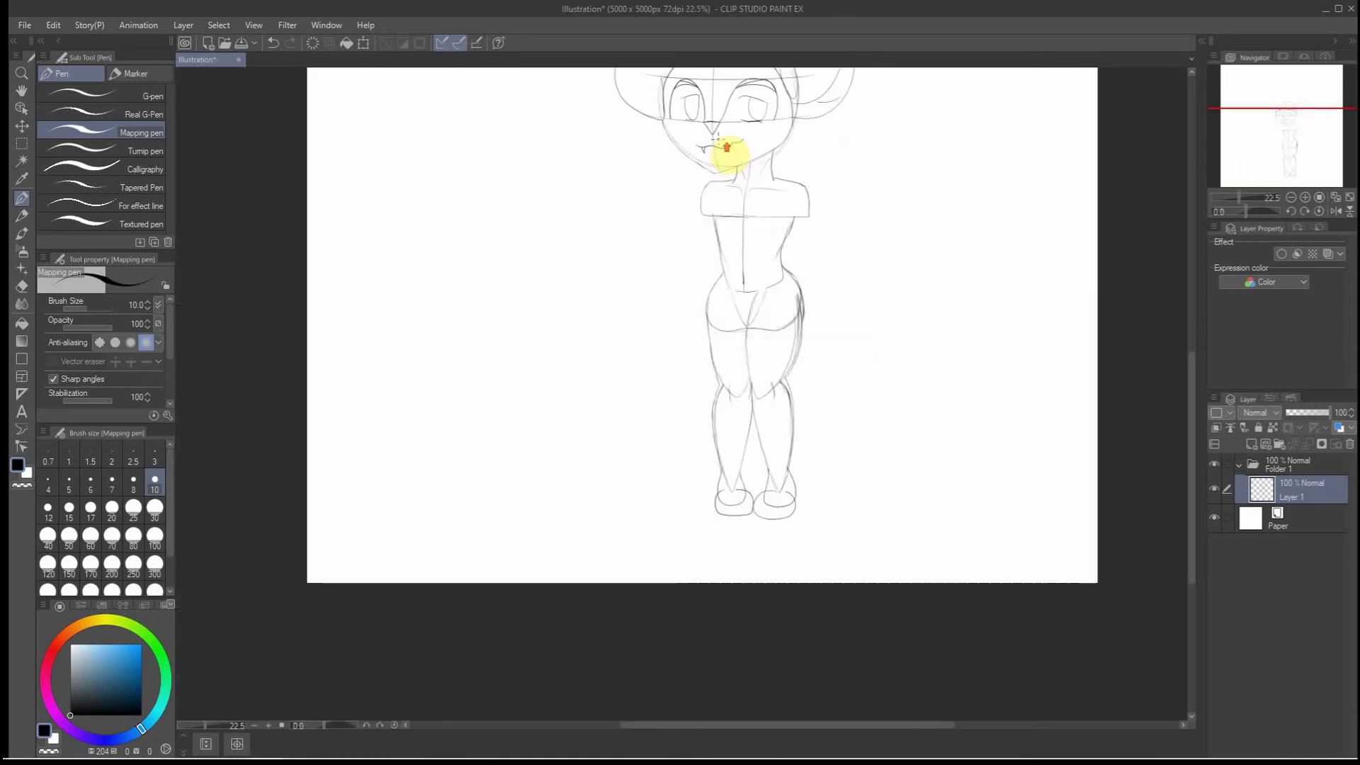
scroll(716, 150, "up", 2)
scroll(708, 291, "down", 1)
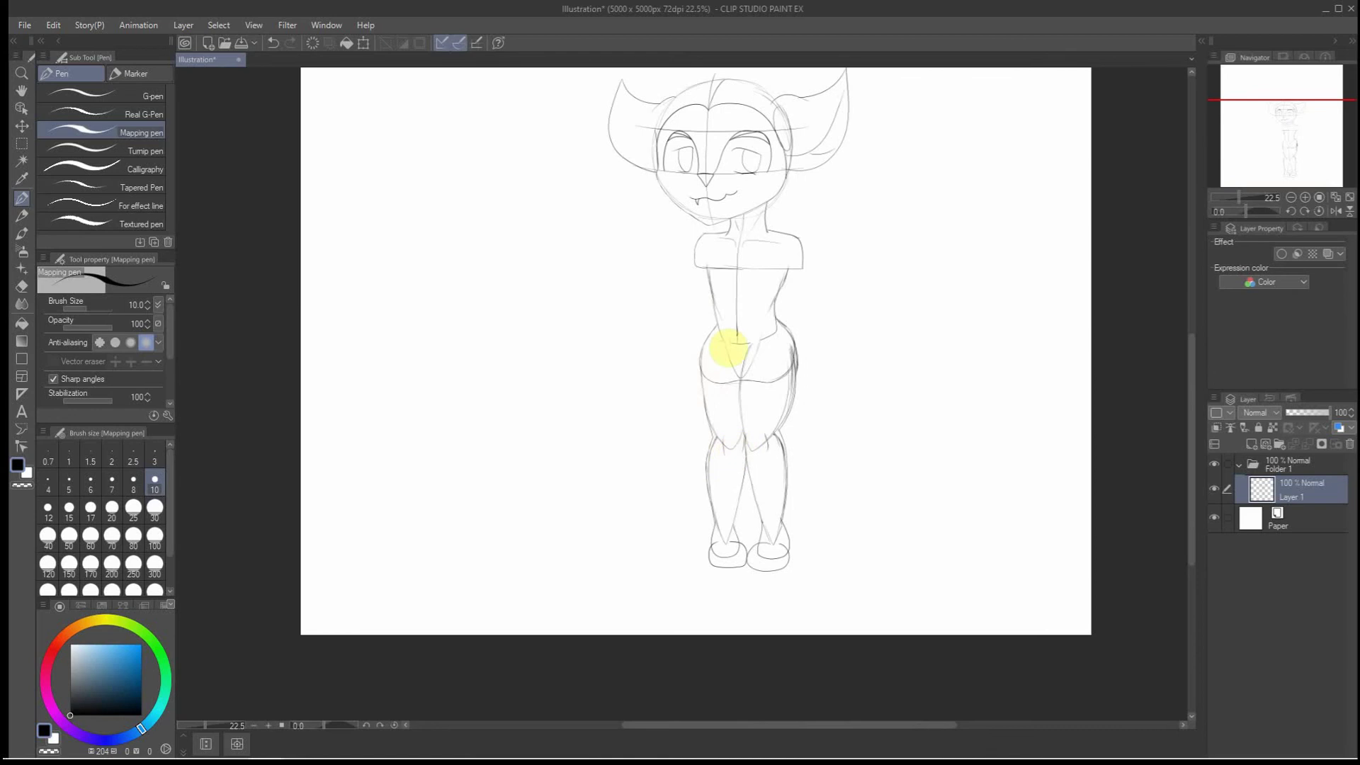
scroll(729, 177, "up", 3)
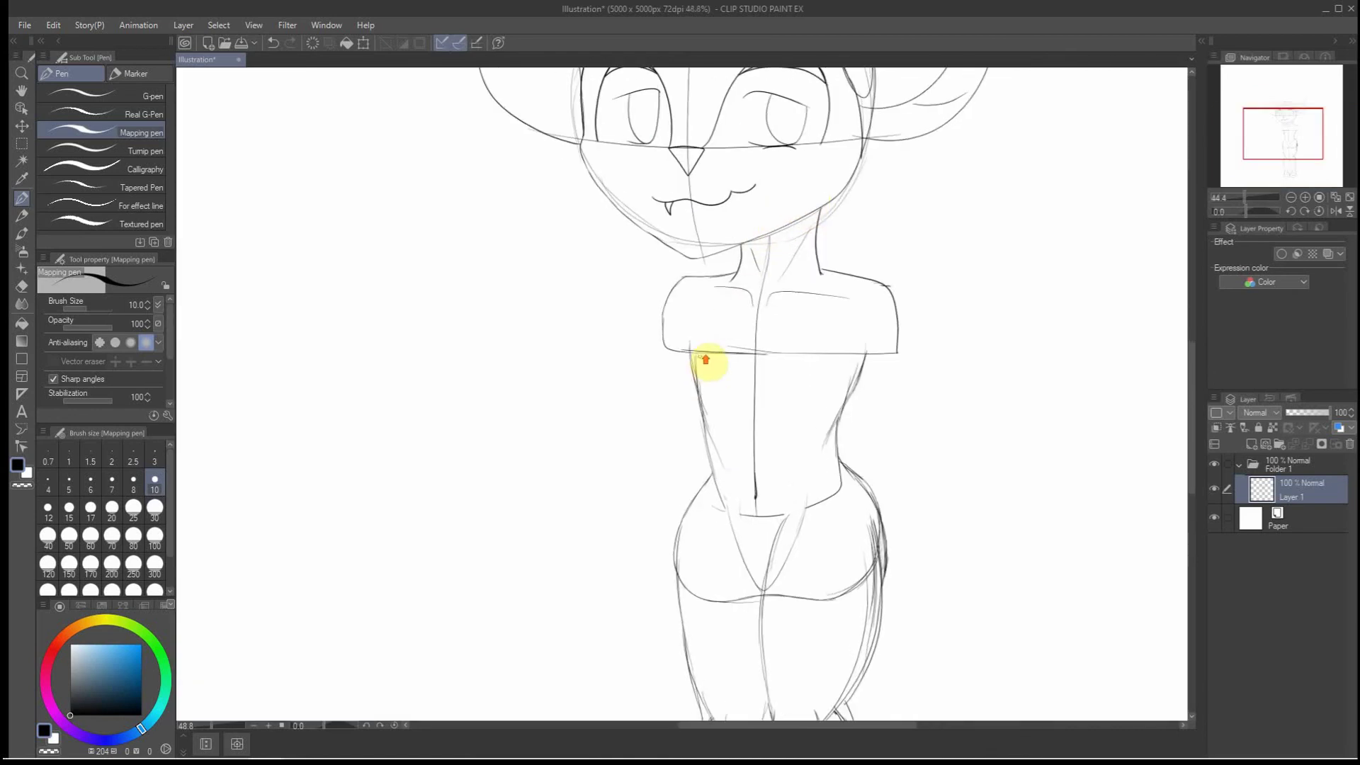
scroll(674, 321, "up", 1)
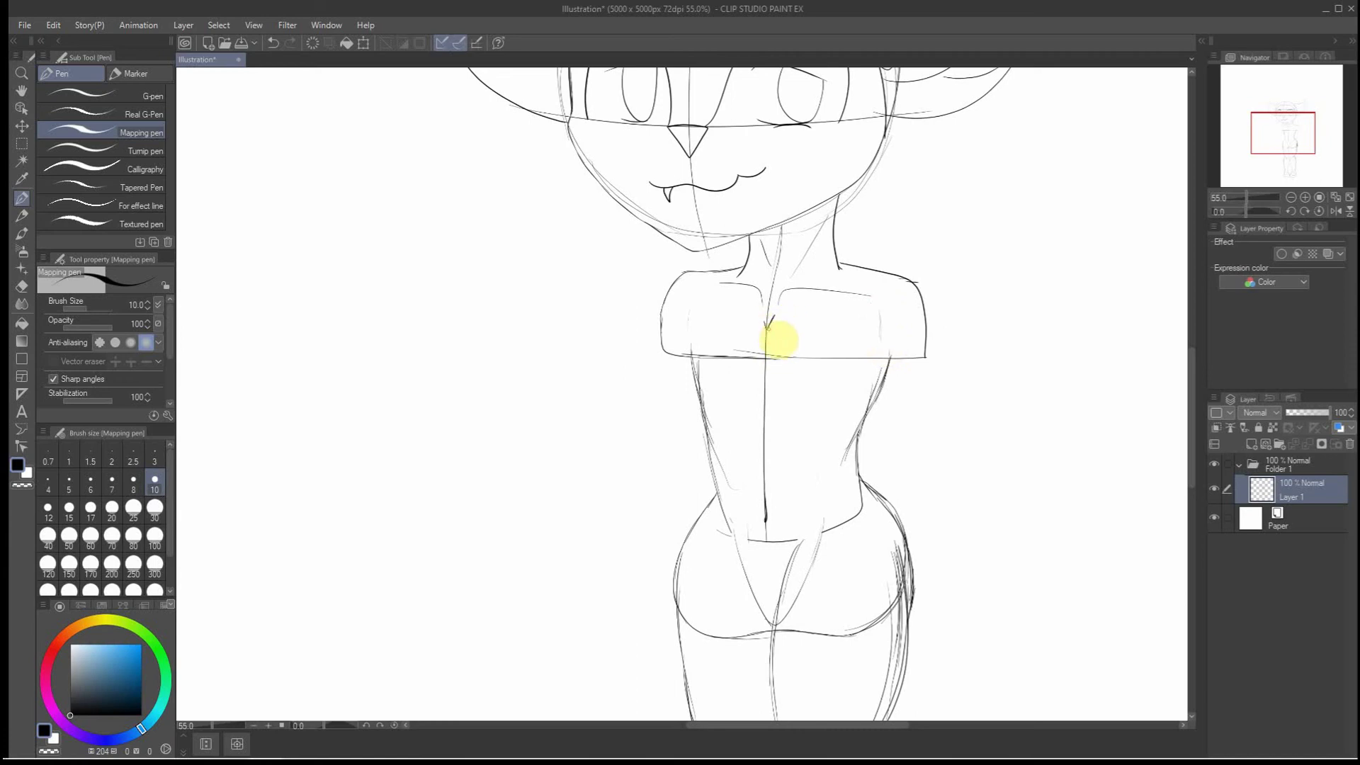
left_click_drag(760, 315, 766, 329)
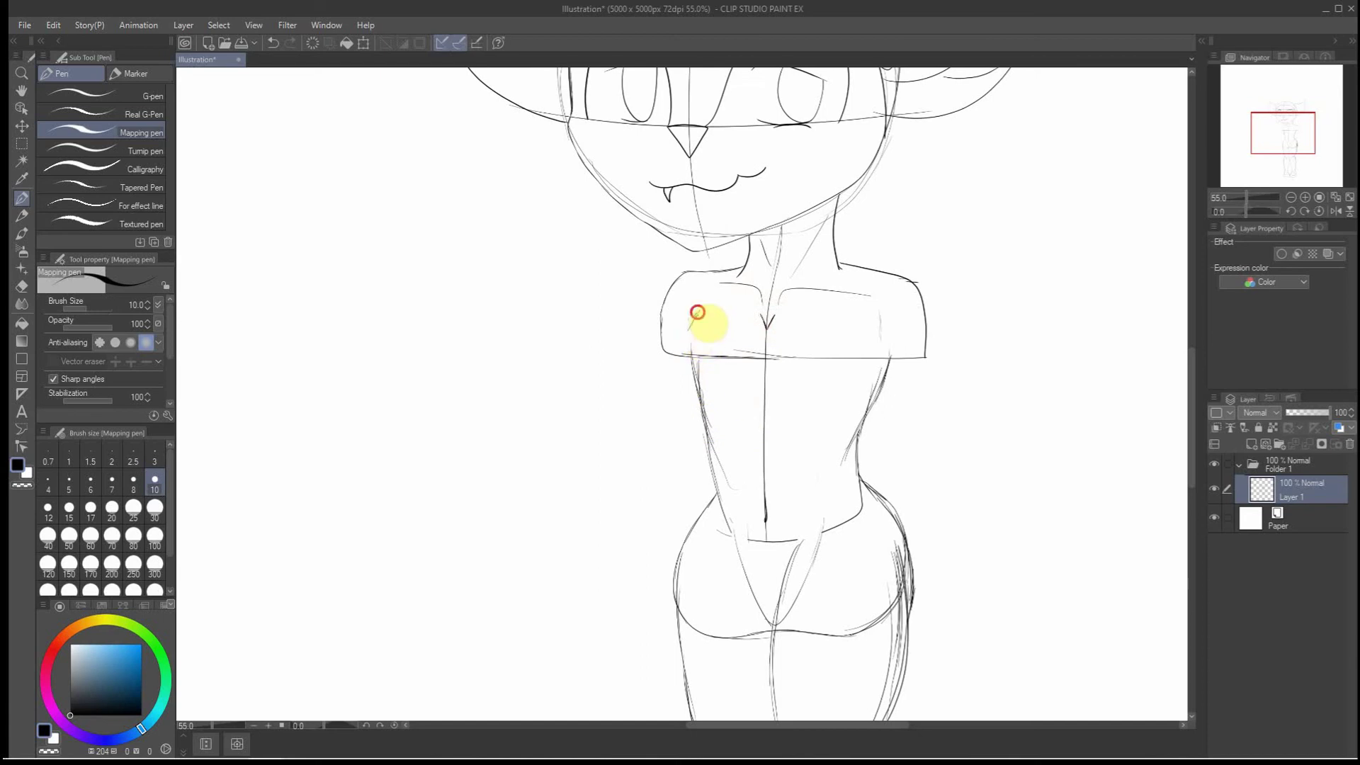
mouse_move(696, 316)
left_mouse_down()
mouse_move(678, 373)
mouse_move(739, 392)
left_mouse_up()
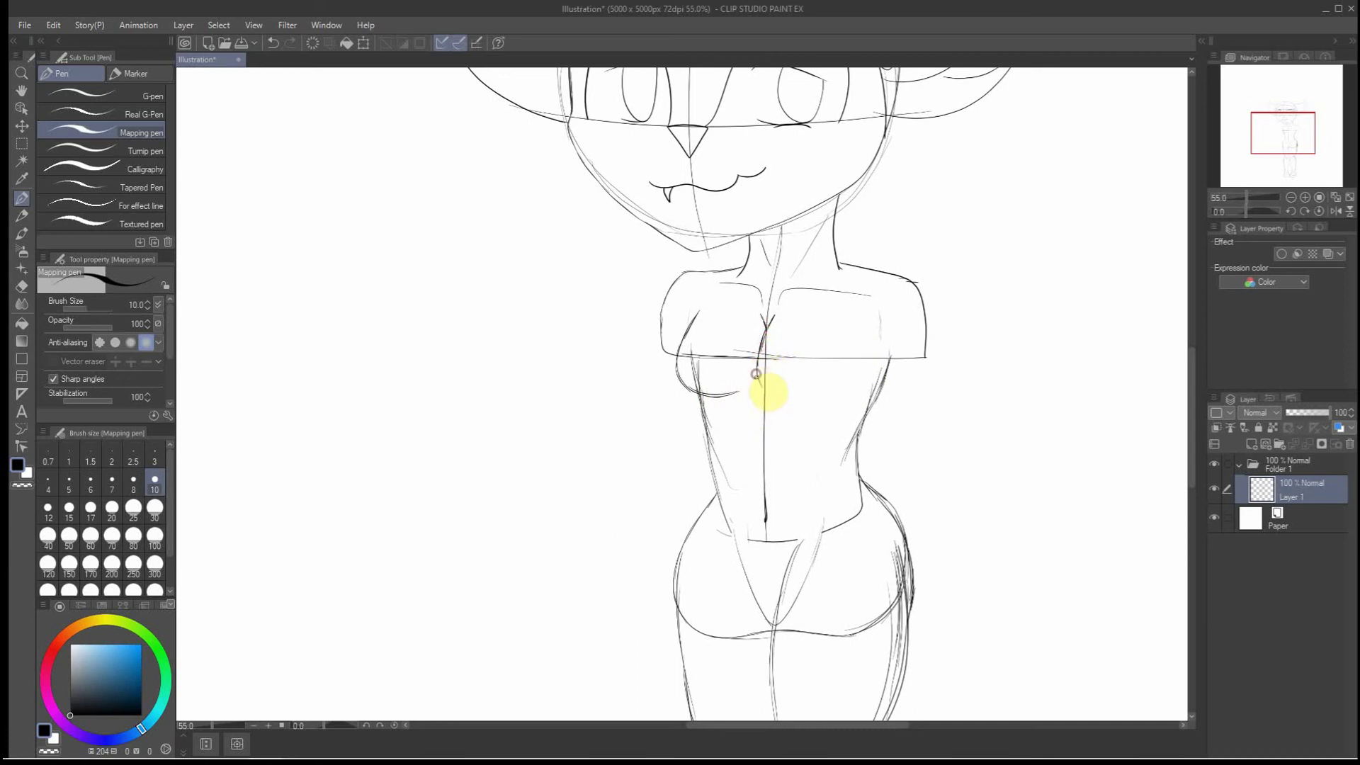
mouse_move(768, 324)
left_mouse_down()
mouse_move(755, 363)
mouse_move(777, 396)
mouse_move(757, 376)
mouse_move(801, 397)
mouse_move(786, 405)
mouse_move(847, 392)
mouse_move(852, 333)
mouse_move(861, 353)
mouse_move(849, 324)
left_mouse_up()
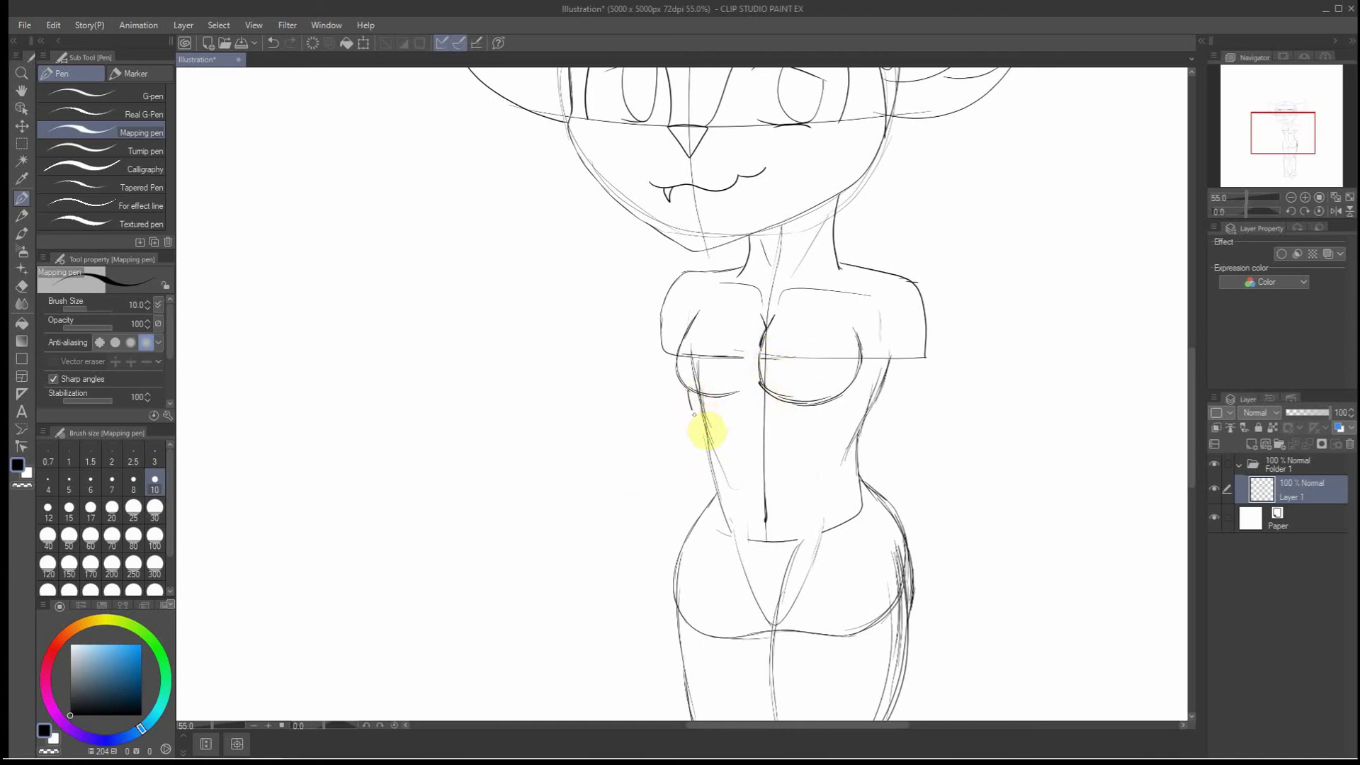
Redraw both sides of the waist below the ribs and join them with a rounded curve across the lower belly
left_click_drag(696, 422, 726, 512)
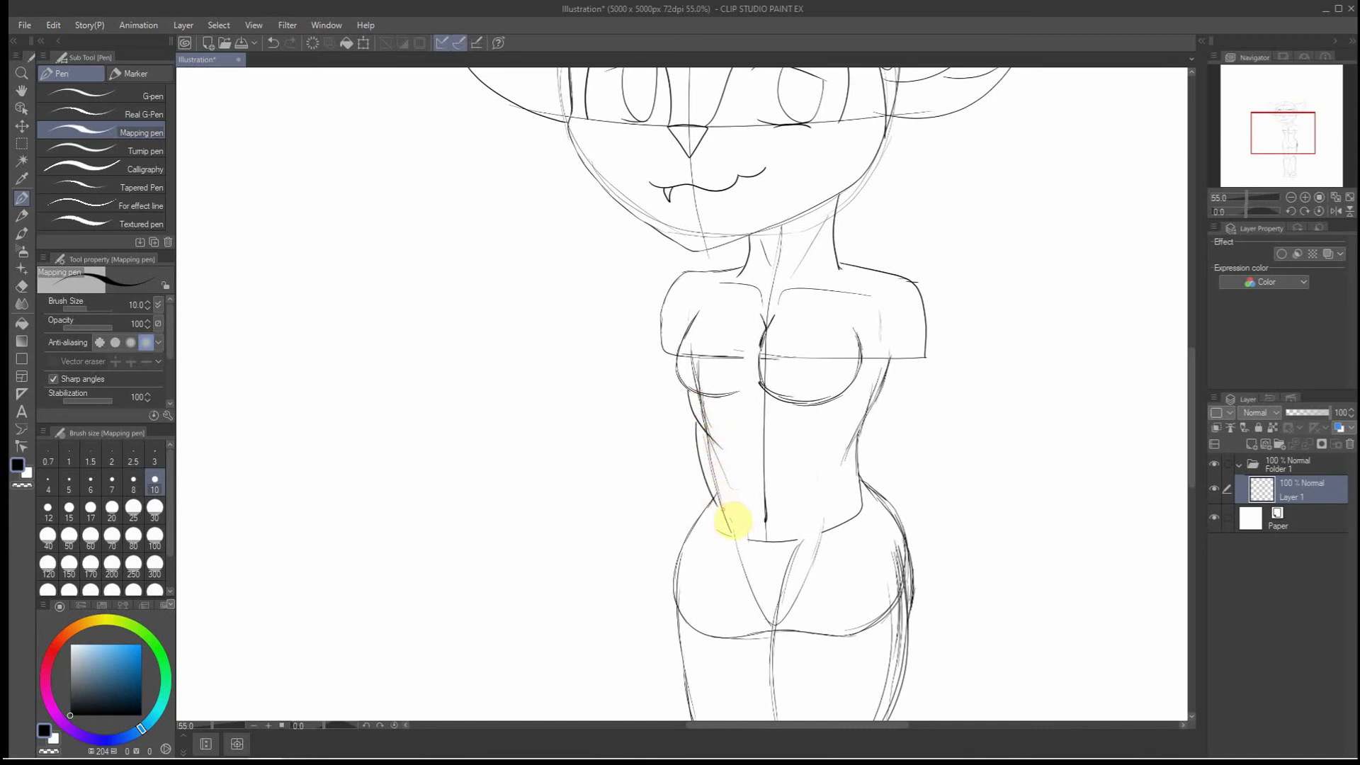
key("ctrl+z")
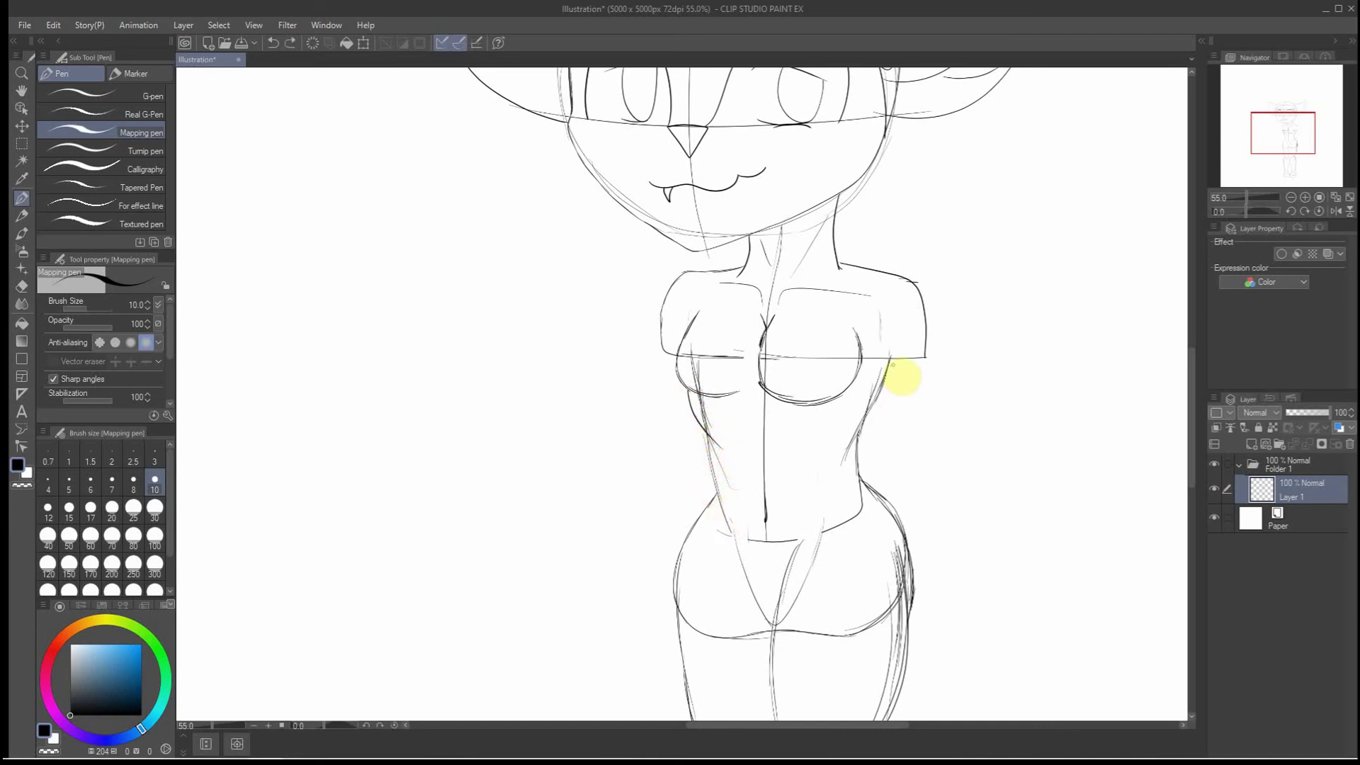
mouse_move(890, 359)
left_mouse_down()
mouse_move(881, 396)
mouse_move(832, 440)
left_mouse_up()
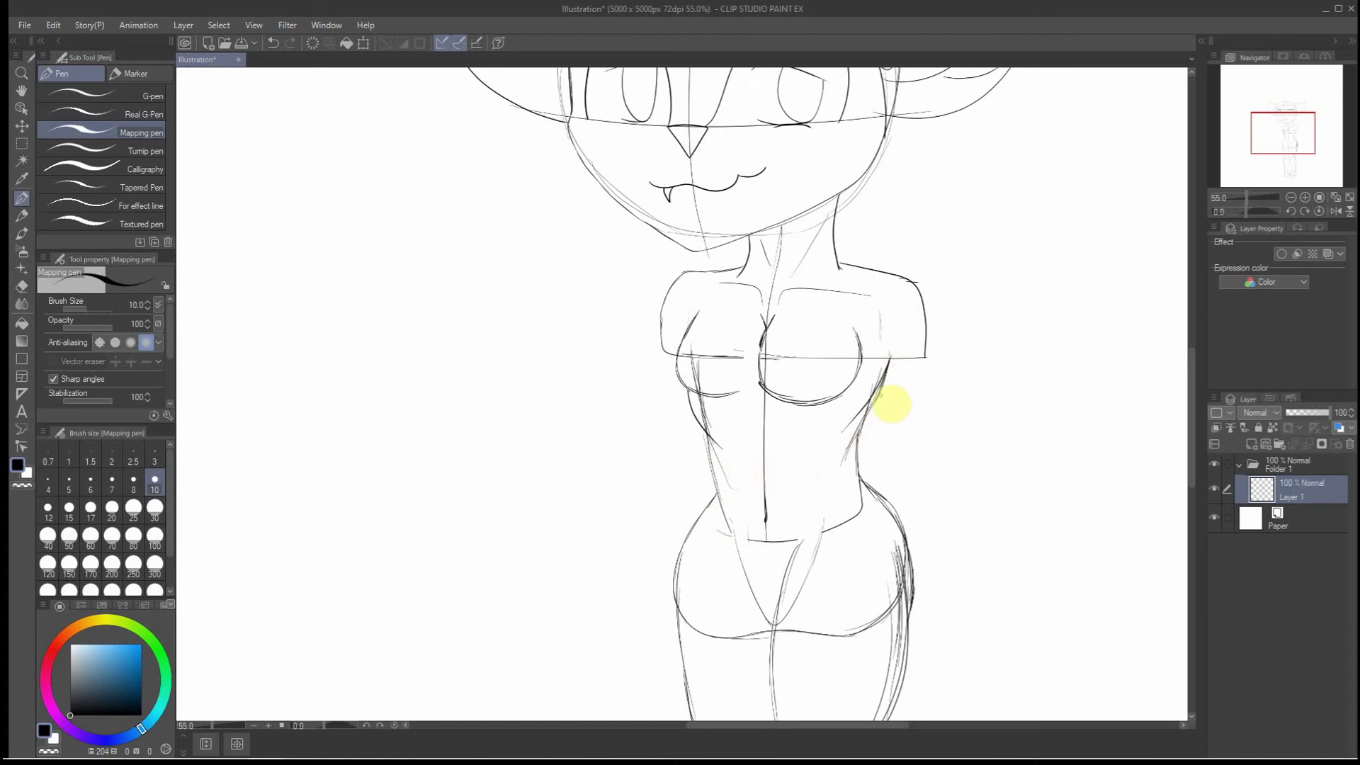
mouse_move(873, 397)
left_mouse_down()
mouse_move(856, 487)
mouse_move(871, 525)
mouse_move(829, 555)
left_mouse_up()
mouse_move(869, 398)
left_mouse_down()
mouse_move(868, 490)
mouse_move(820, 536)
left_mouse_up()
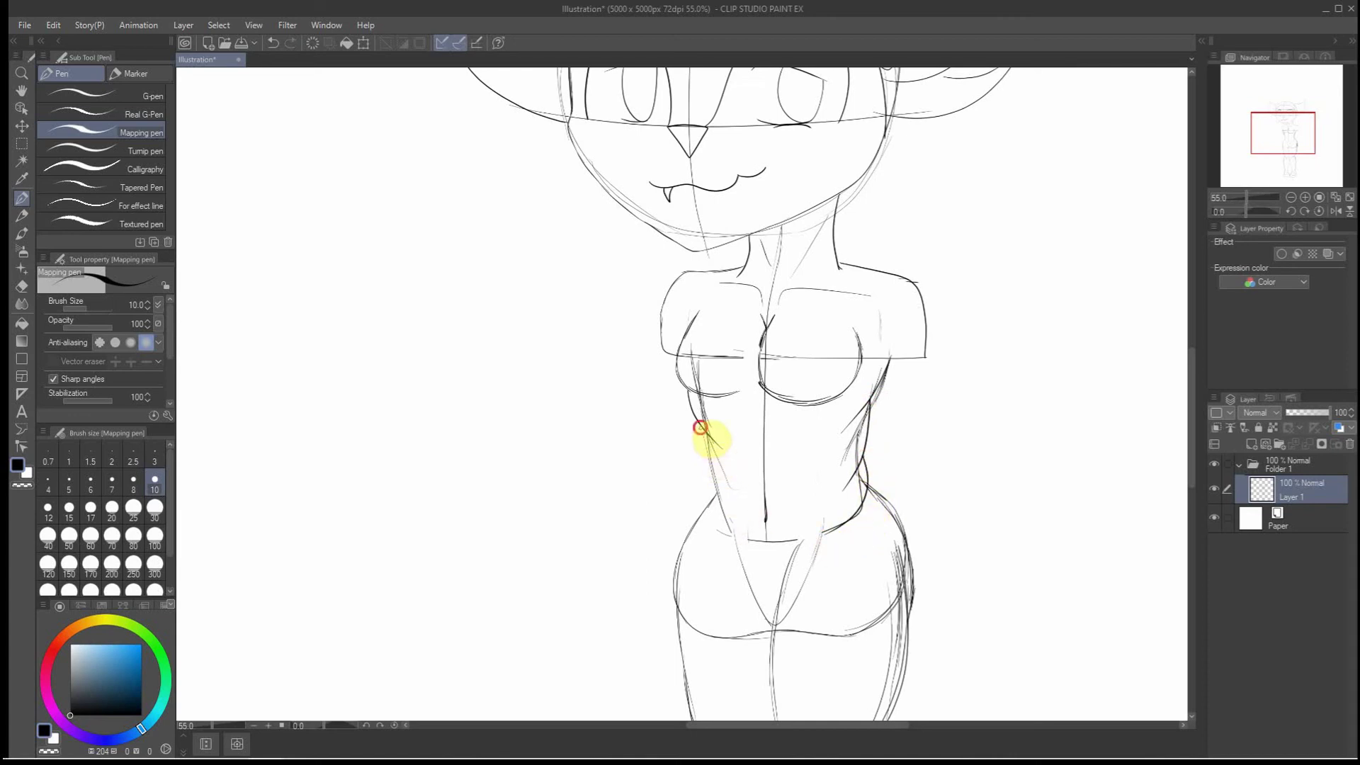
mouse_move(706, 450)
left_mouse_down()
mouse_move(693, 522)
mouse_move(781, 553)
left_mouse_up()
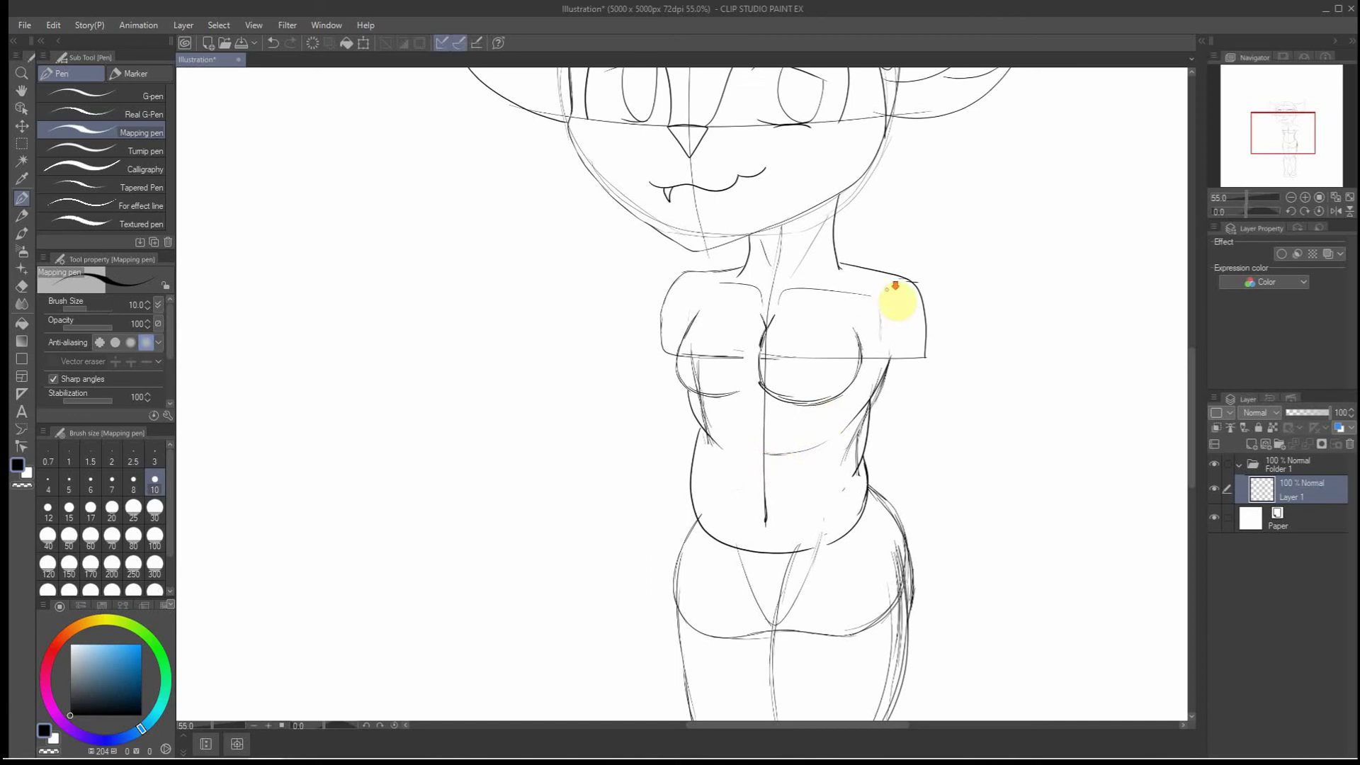
Draw an upright oval over the right shoulder end and a matching oval contour inside the left shoulder
scroll(885, 429, "down", 5)
scroll(977, 306, "up", 1)
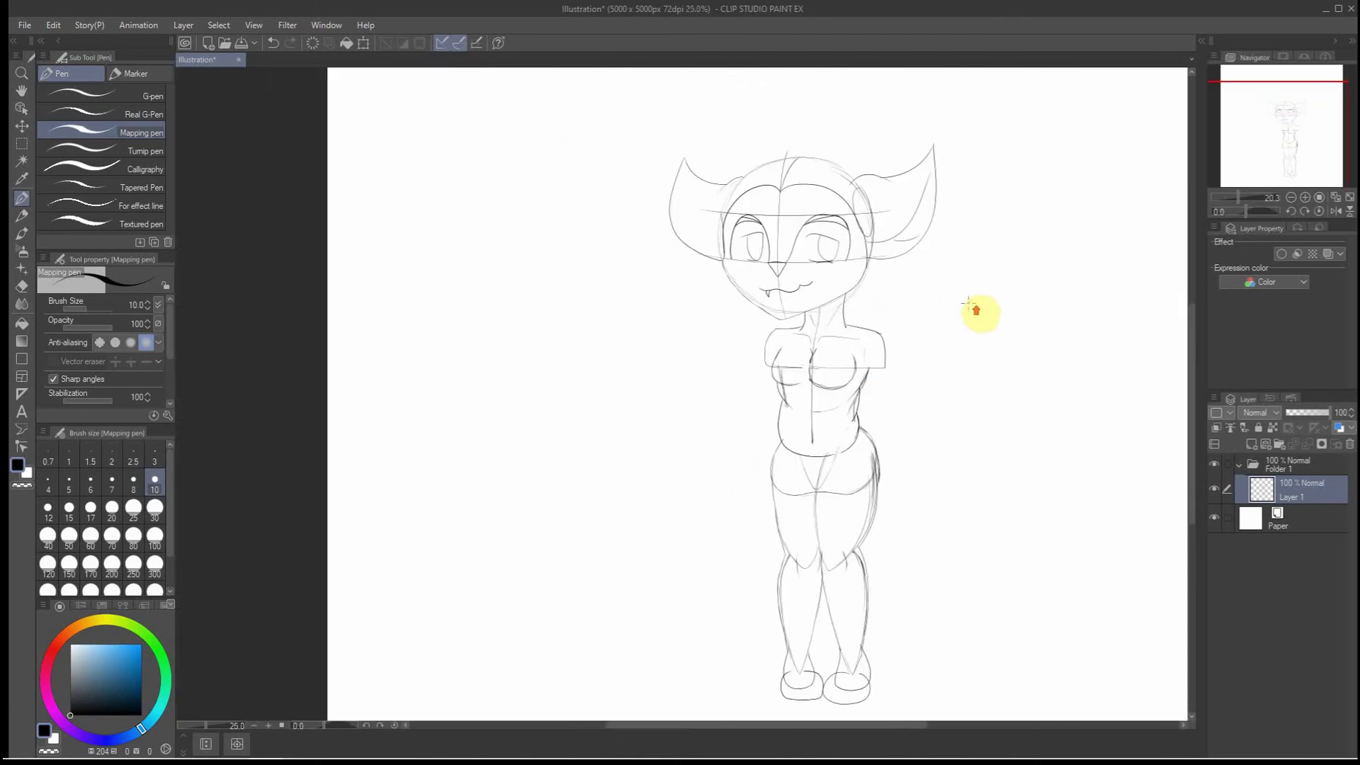
scroll(901, 386, "up", 1)
scroll(885, 393, "down", 1)
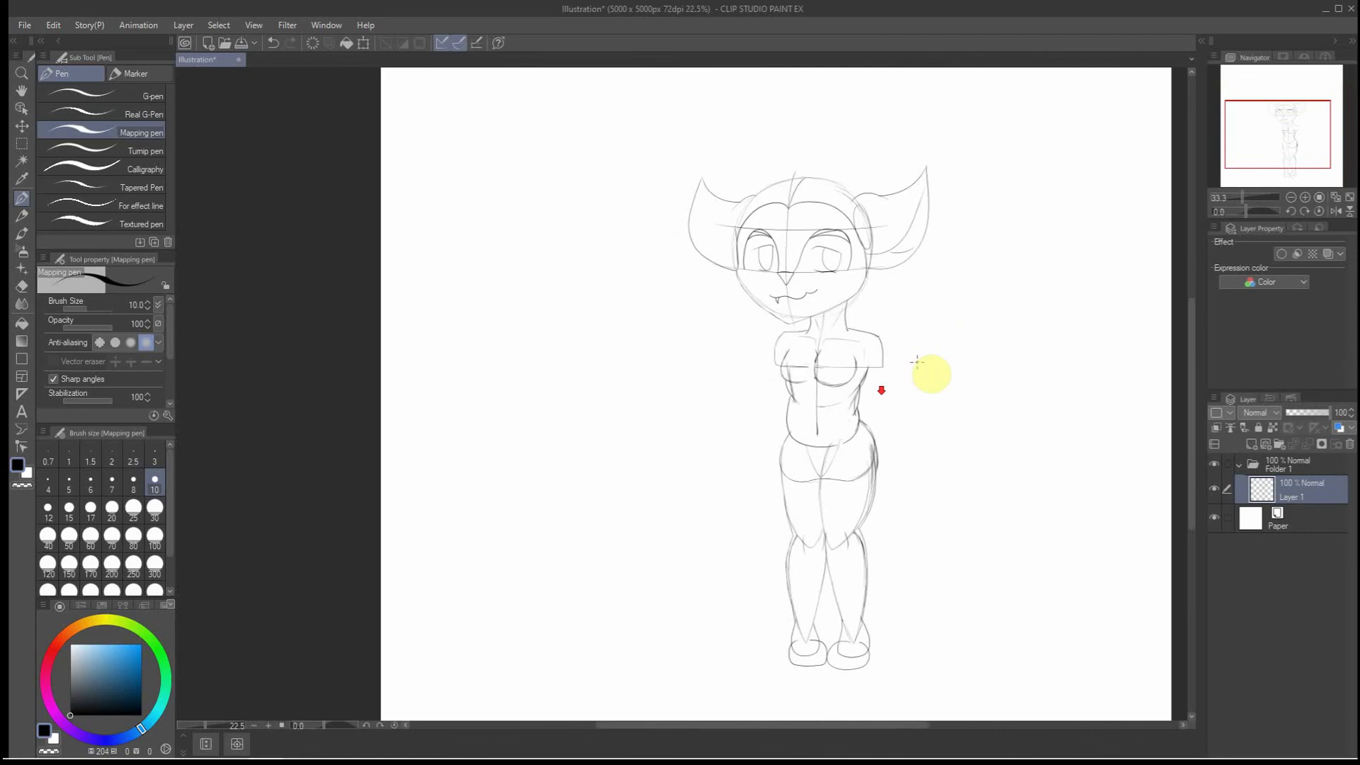
scroll(913, 344, "up", 1)
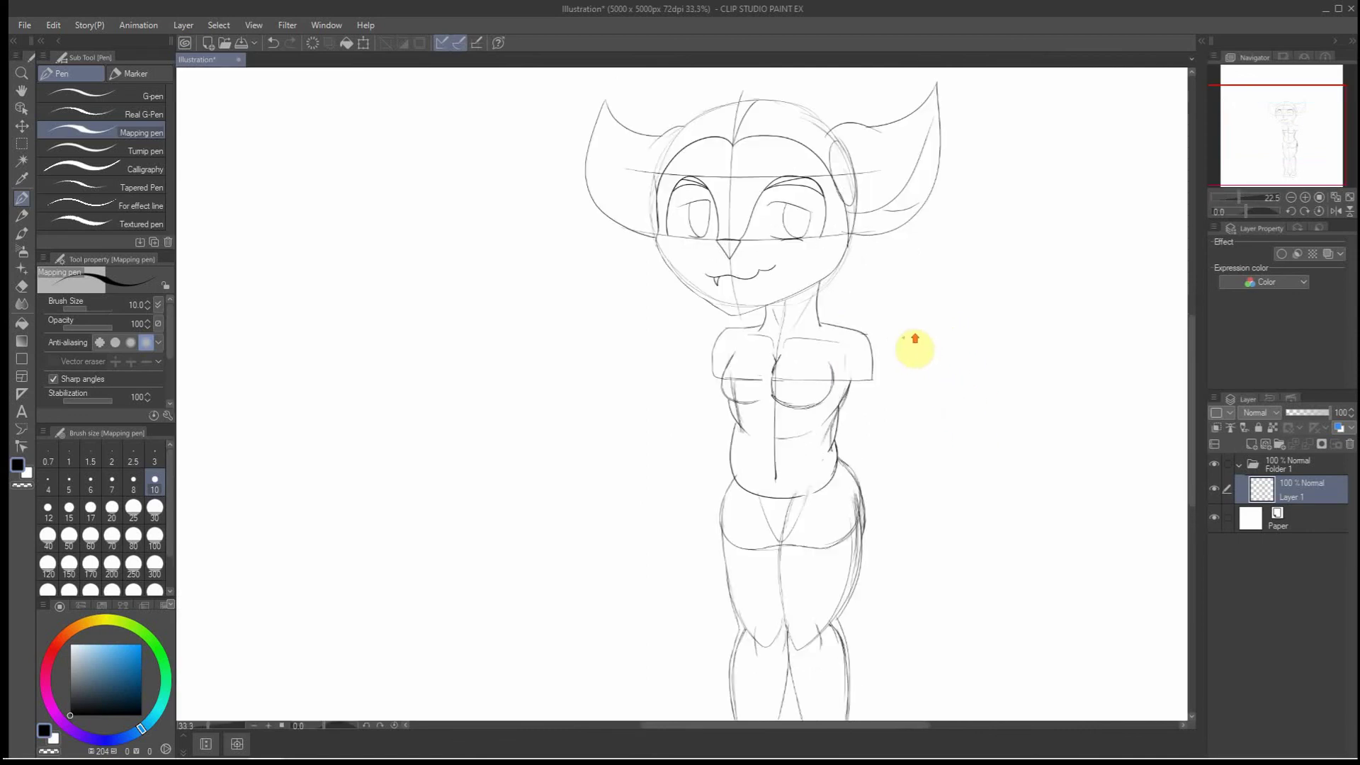
scroll(859, 374, "up", 2)
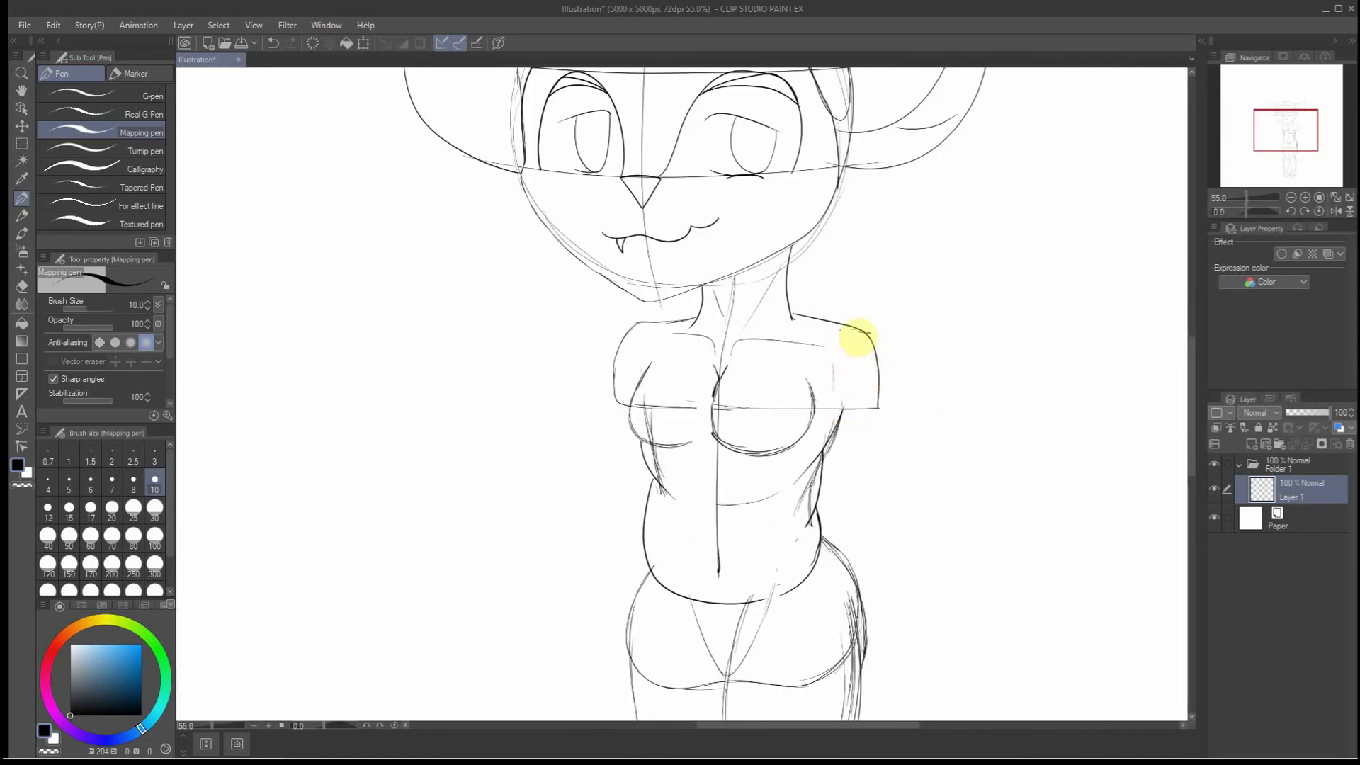
mouse_move(832, 360)
left_mouse_down()
mouse_move(864, 342)
mouse_move(903, 362)
mouse_move(906, 410)
mouse_move(892, 430)
mouse_move(850, 431)
mouse_move(836, 344)
left_mouse_up()
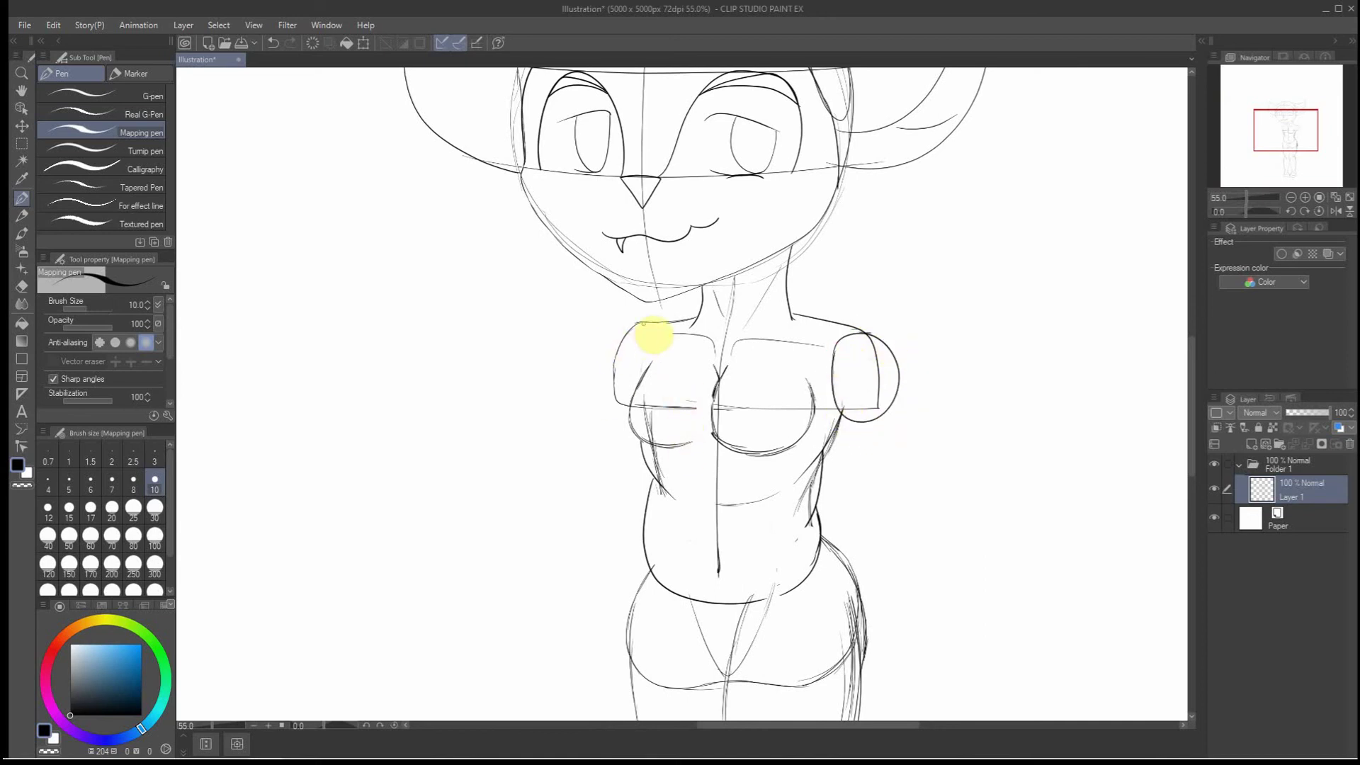
mouse_move(642, 324)
left_mouse_down()
mouse_move(609, 356)
mouse_move(619, 418)
mouse_move(646, 412)
mouse_move(650, 335)
mouse_move(649, 366)
left_mouse_up()
Draw the right upper arm as a tapered shape angling down and outward from the shoulder oval to a rounded elbow
scroll(849, 470, "down", 2)
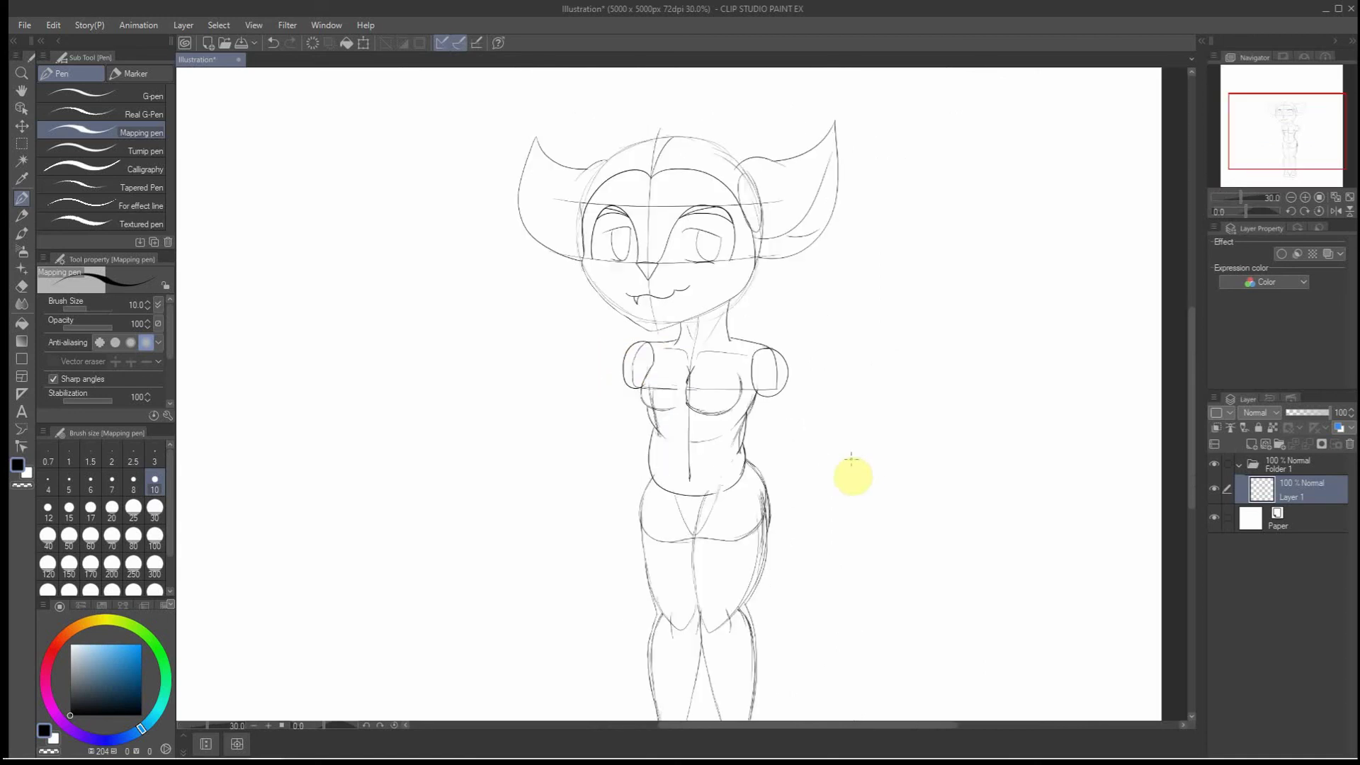
scroll(847, 496, "down", 1)
scroll(844, 537, "up", 2)
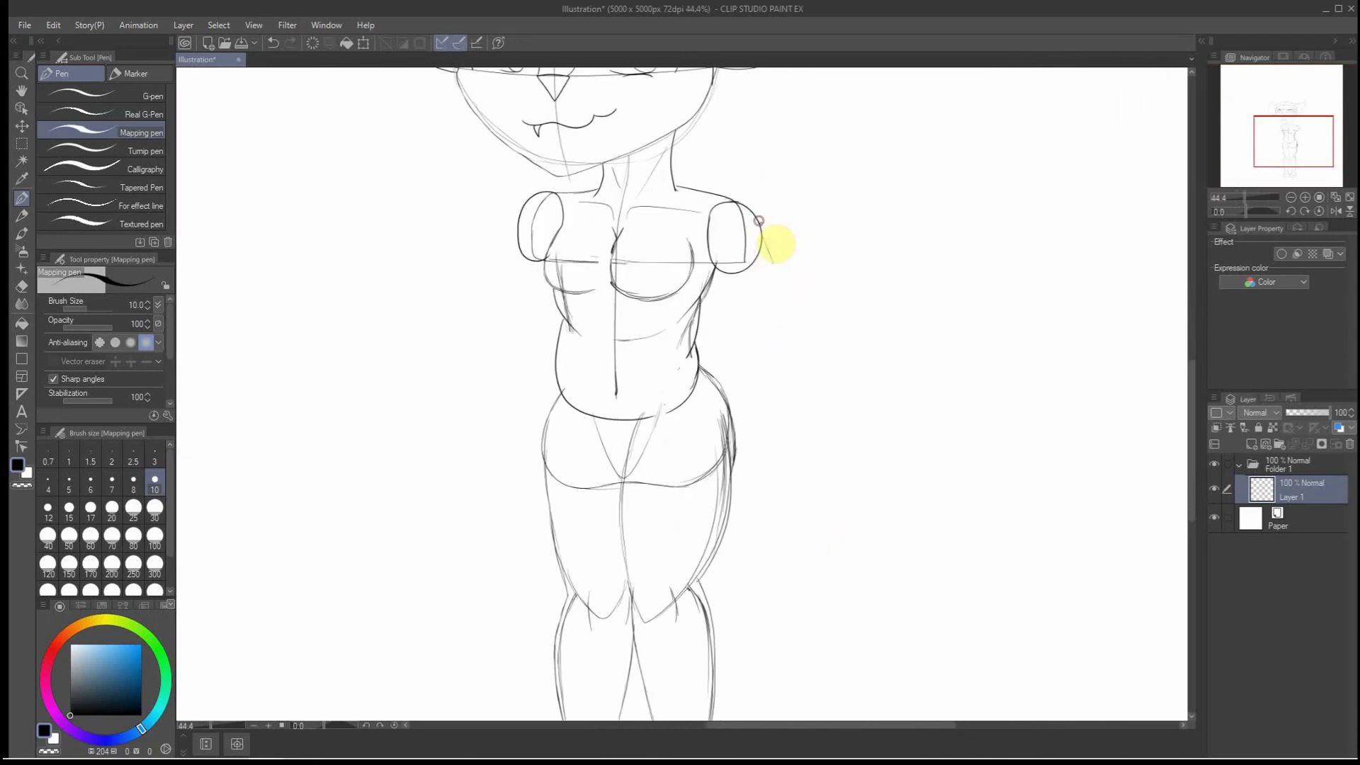
mouse_move(762, 236)
left_mouse_down()
mouse_move(814, 342)
mouse_move(793, 300)
left_mouse_up()
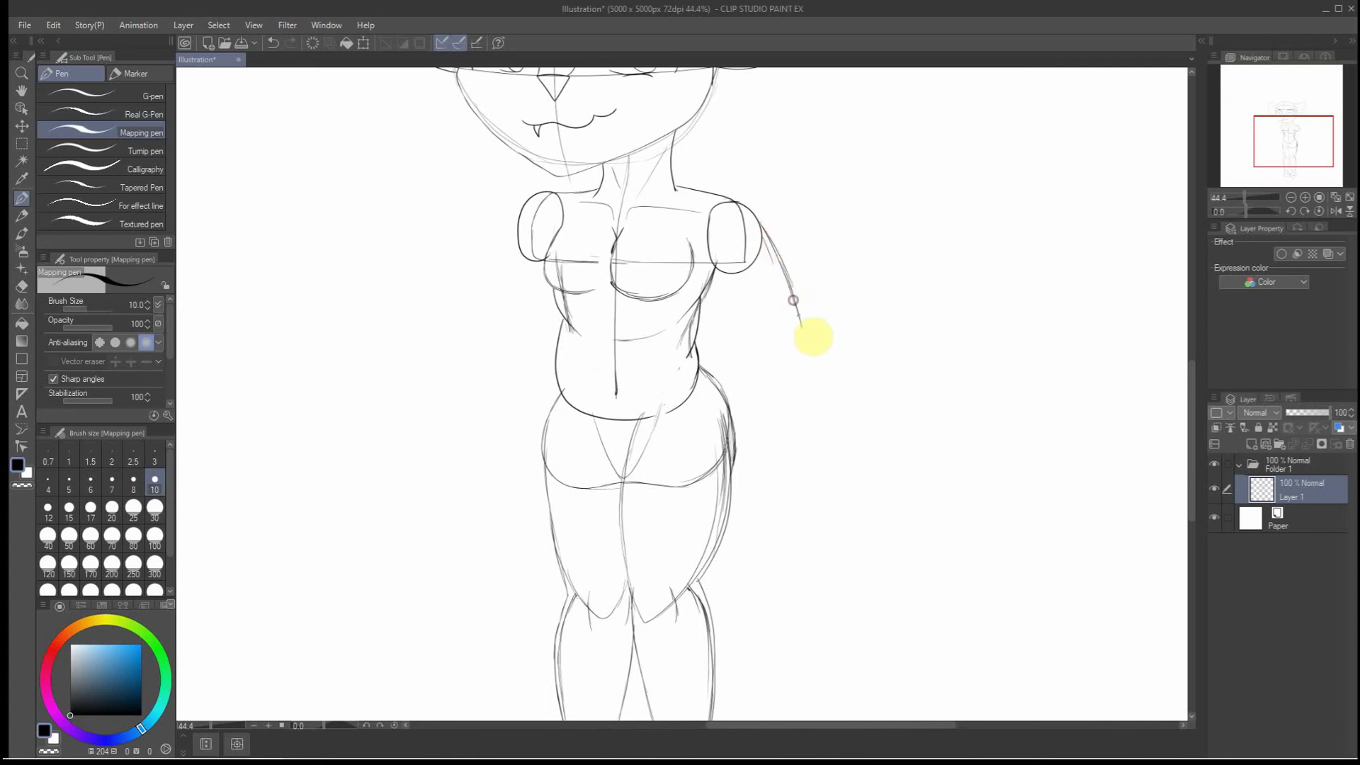
mouse_move(814, 350)
left_mouse_down()
mouse_move(731, 272)
mouse_move(729, 284)
mouse_move(764, 330)
mouse_move(754, 313)
mouse_move(812, 352)
mouse_move(810, 307)
mouse_move(766, 233)
mouse_move(779, 267)
left_mouse_up()
Draw the right forearm from the elbow as a leaf-like shape tapering to a pointed wrist
scroll(750, 274, "down", 3)
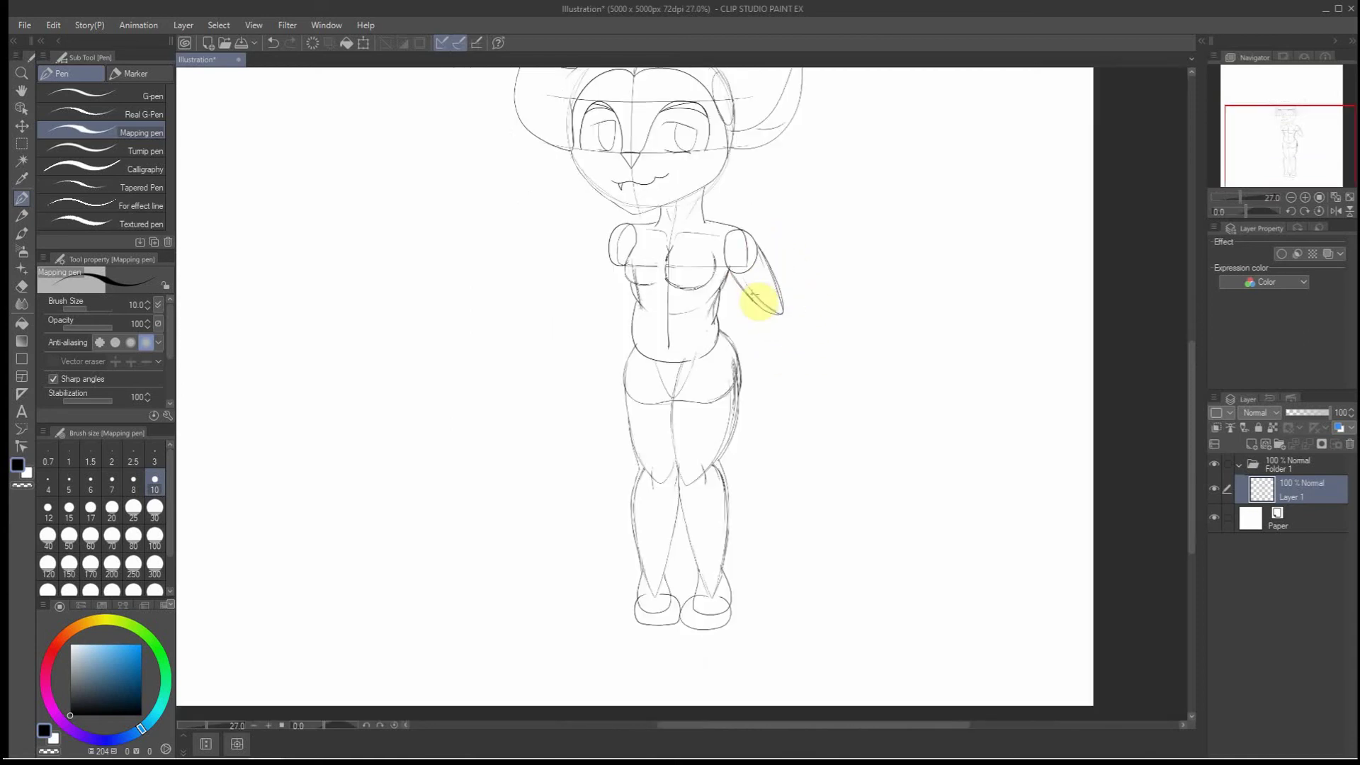
scroll(762, 318, "up", 3)
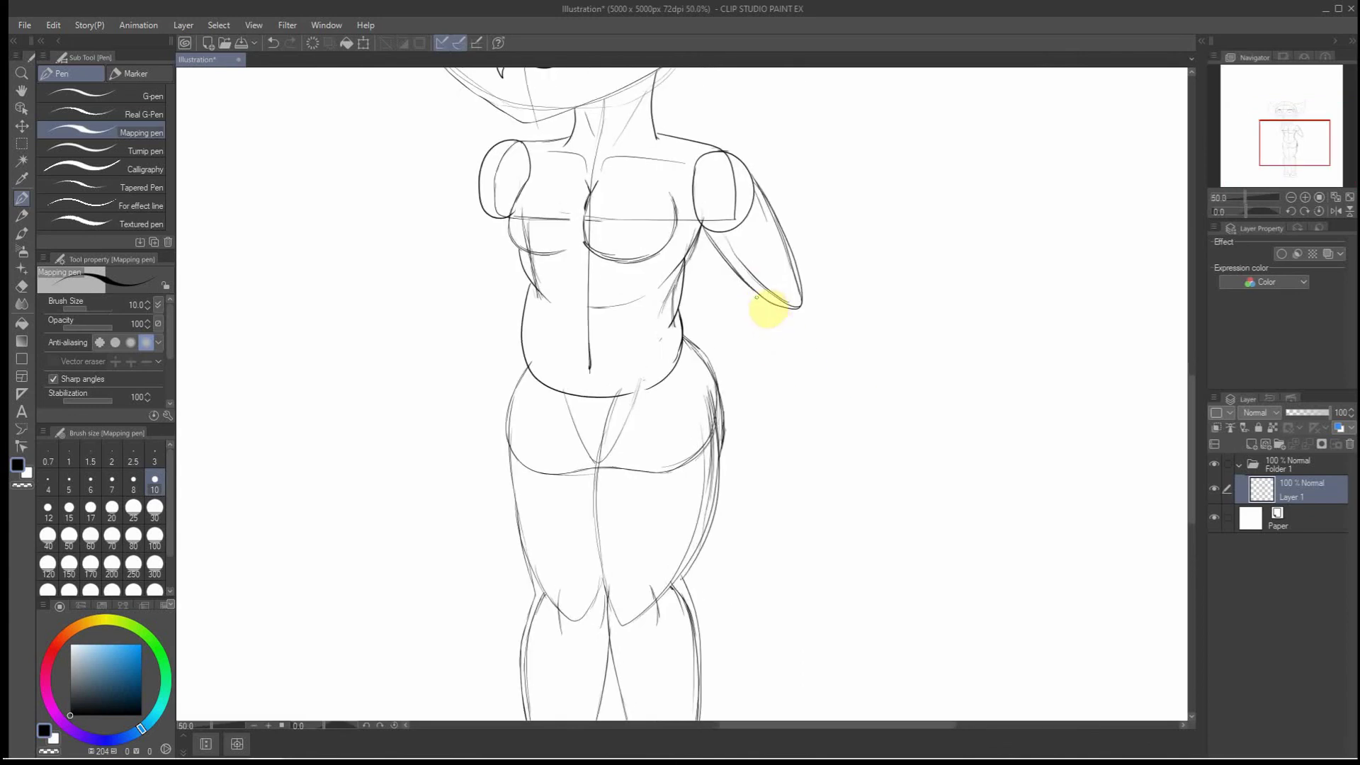
mouse_move(762, 298)
left_mouse_down()
mouse_move(853, 417)
mouse_move(828, 397)
mouse_move(851, 412)
mouse_move(845, 373)
left_mouse_up()
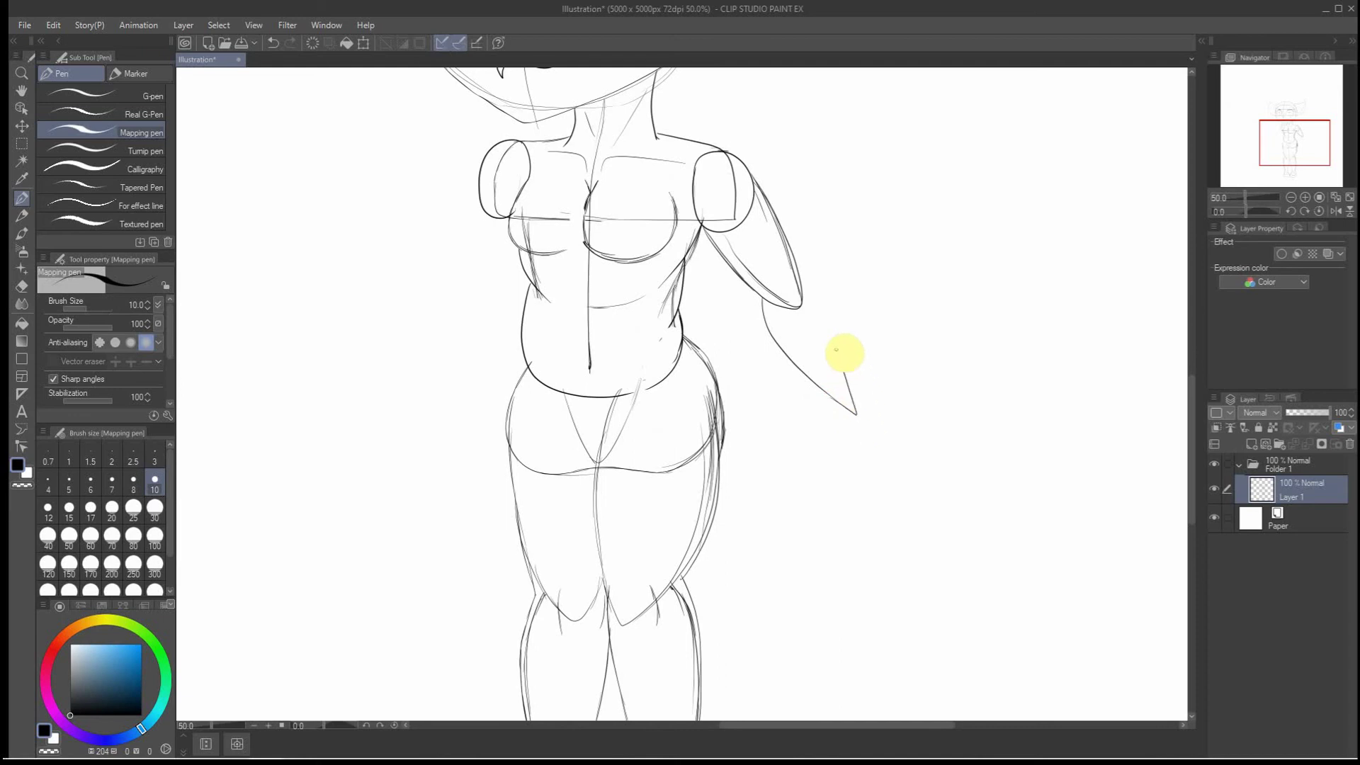
left_click_drag(829, 314, 791, 280)
Draw a simple mitten-like right hand around the pointed wrist, with an outstretched finger shape and a shorter thumb
scroll(850, 388, "down", 1)
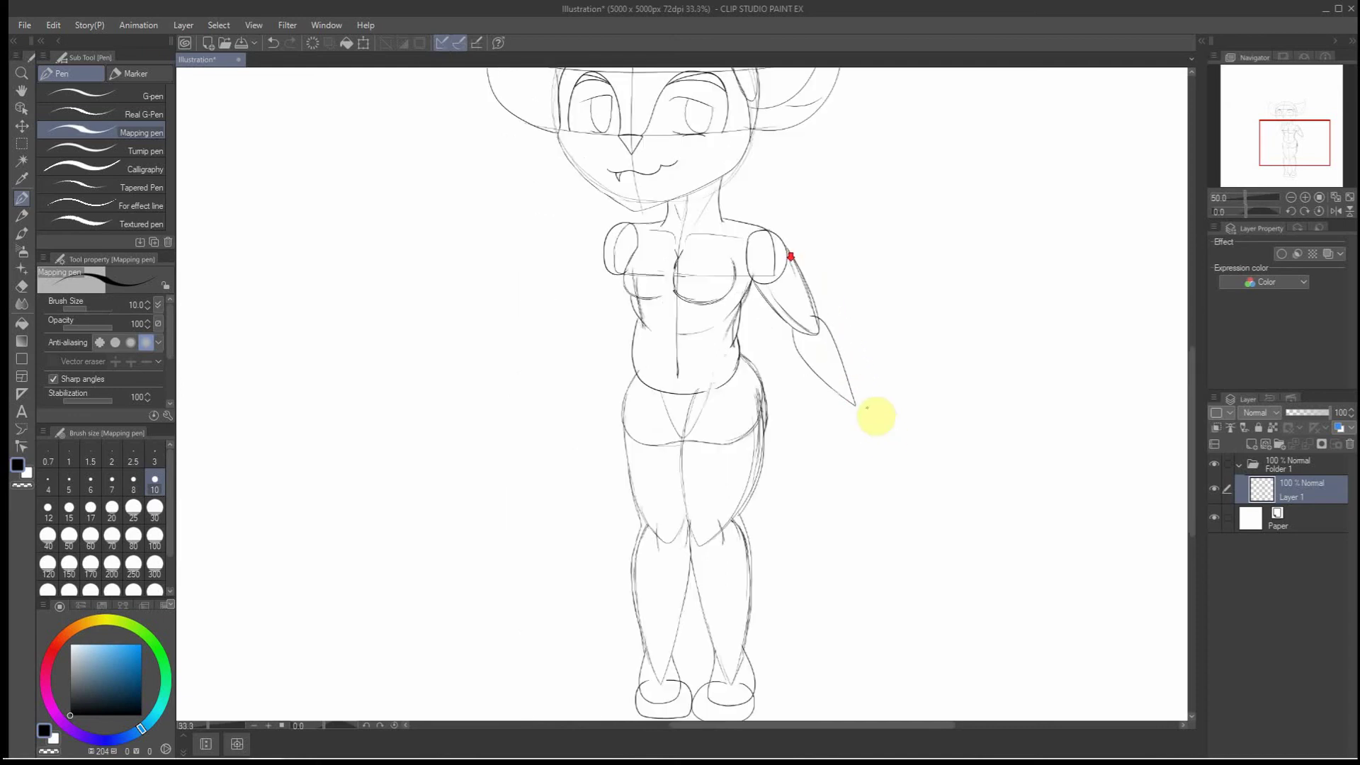
scroll(913, 475, "up", 1)
scroll(854, 351, "up", 1)
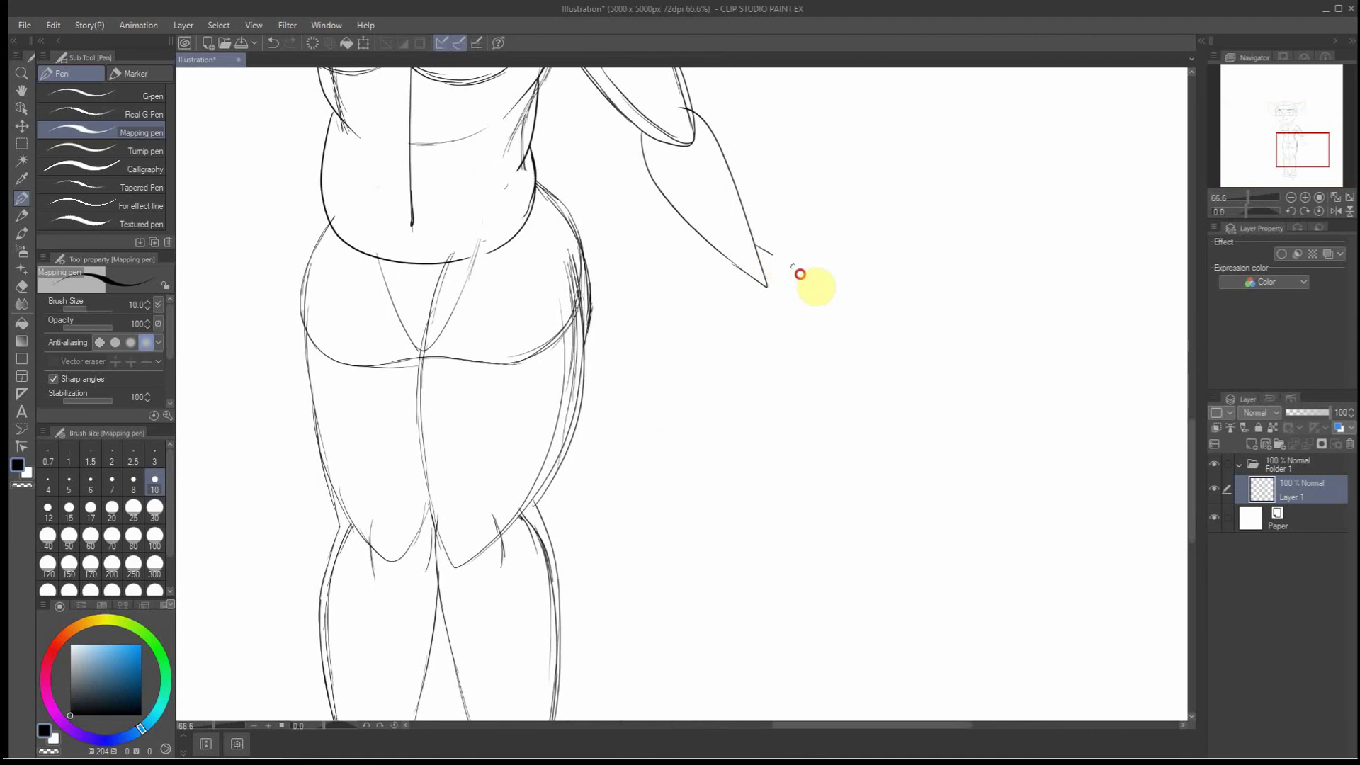
mouse_move(755, 244)
left_mouse_down()
mouse_move(874, 304)
mouse_move(854, 313)
mouse_move(842, 306)
mouse_move(864, 293)
mouse_move(828, 283)
mouse_move(863, 296)
mouse_move(831, 301)
left_mouse_up()
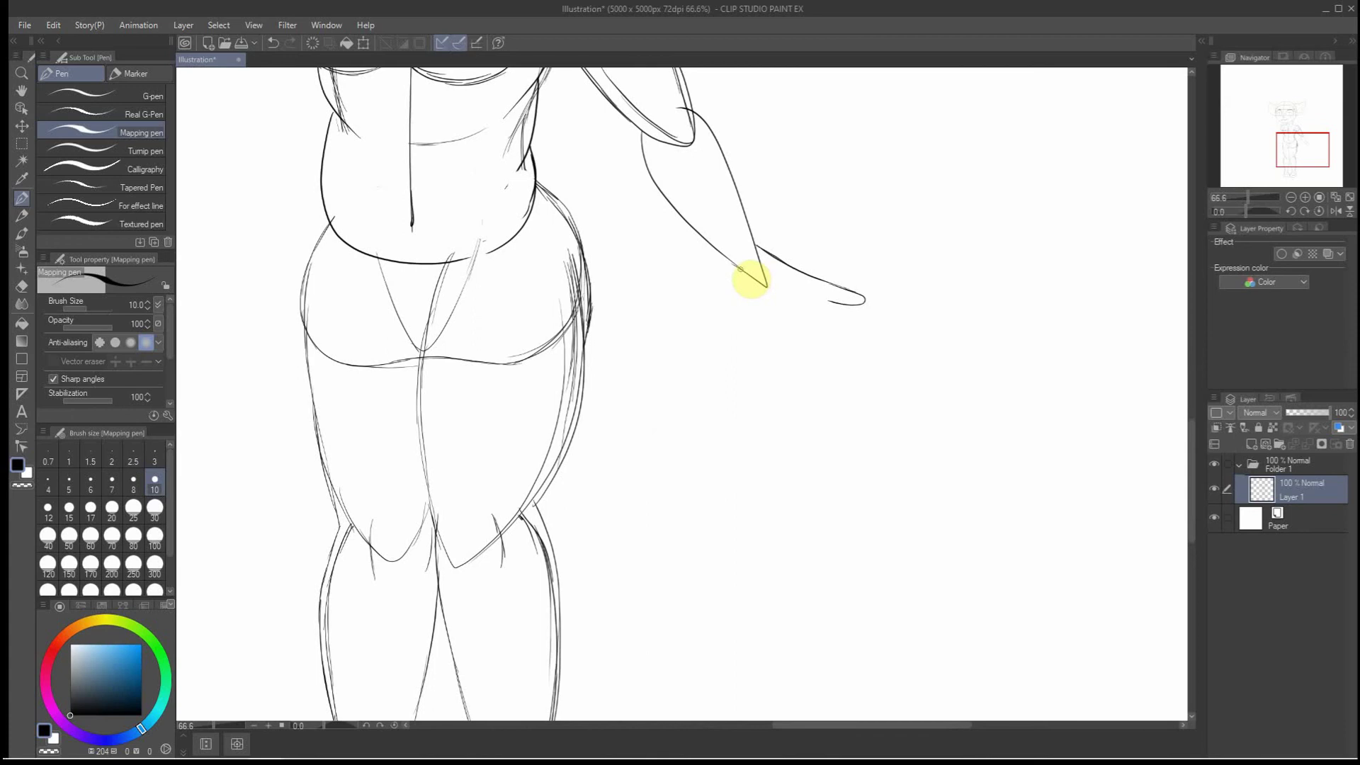
mouse_move(740, 270)
left_mouse_down()
mouse_move(795, 337)
mouse_move(808, 330)
left_mouse_up()
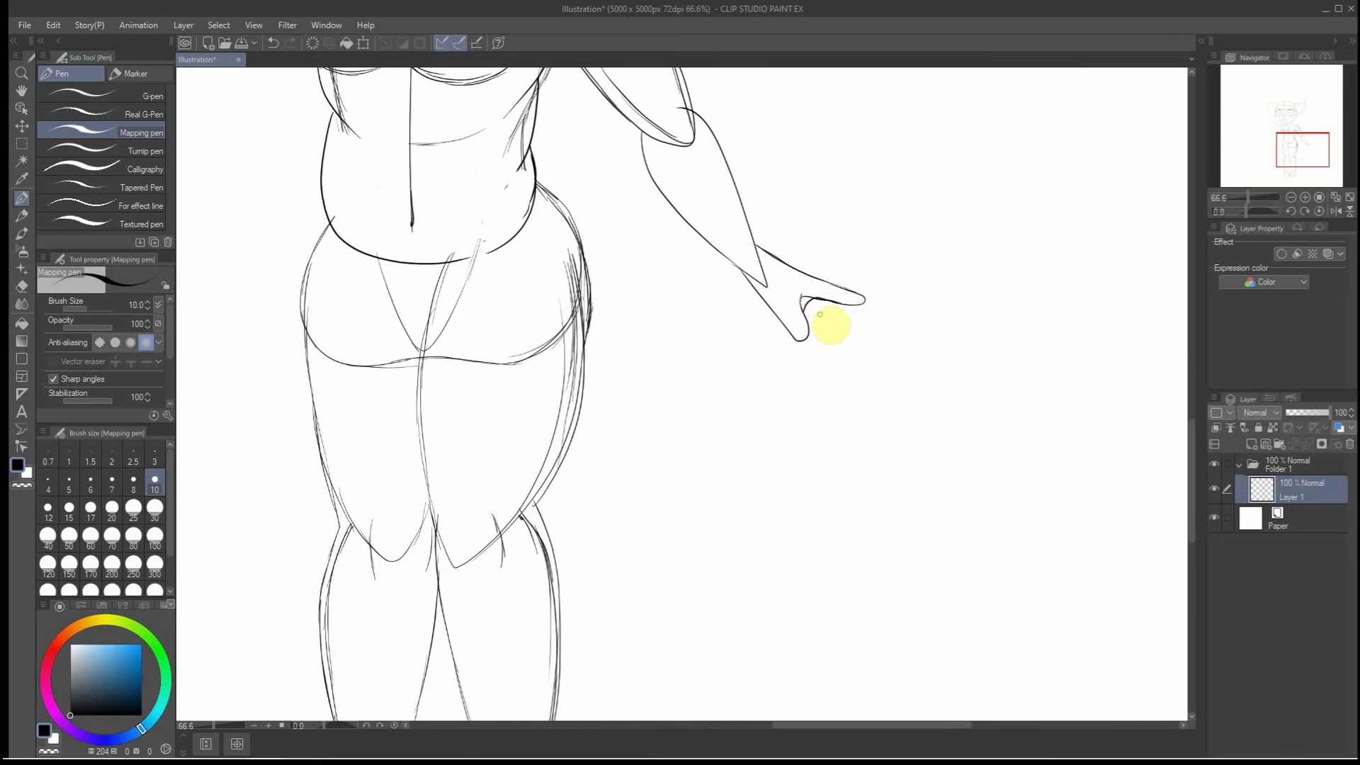
Erase the pointed forearm tip and the overlapping lines where the wrist meets the right hand
scroll(838, 303, "up", 3)
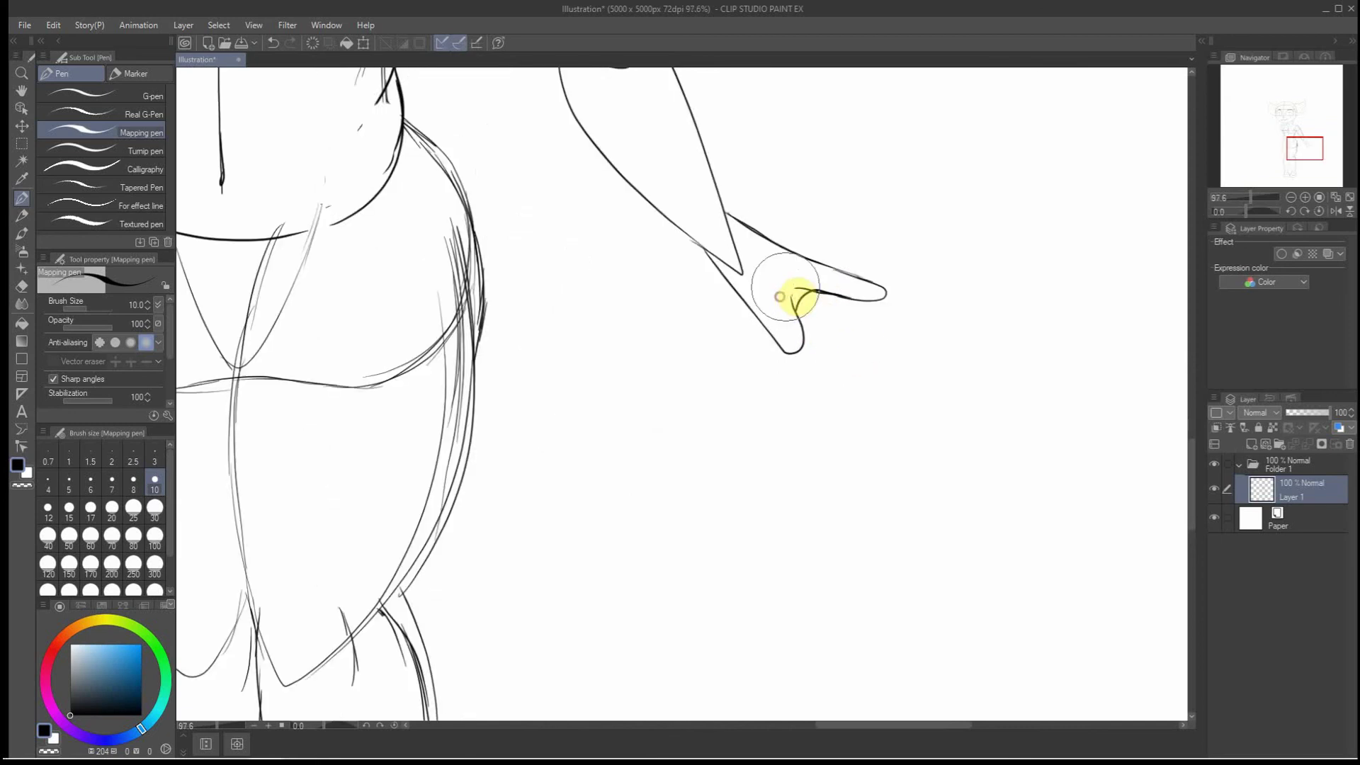
mouse_move(791, 284)
left_mouse_down()
mouse_move(756, 283)
mouse_move(704, 221)
mouse_move(726, 264)
mouse_move(716, 234)
mouse_move(732, 231)
left_mouse_up()
key("ctrl+minus")
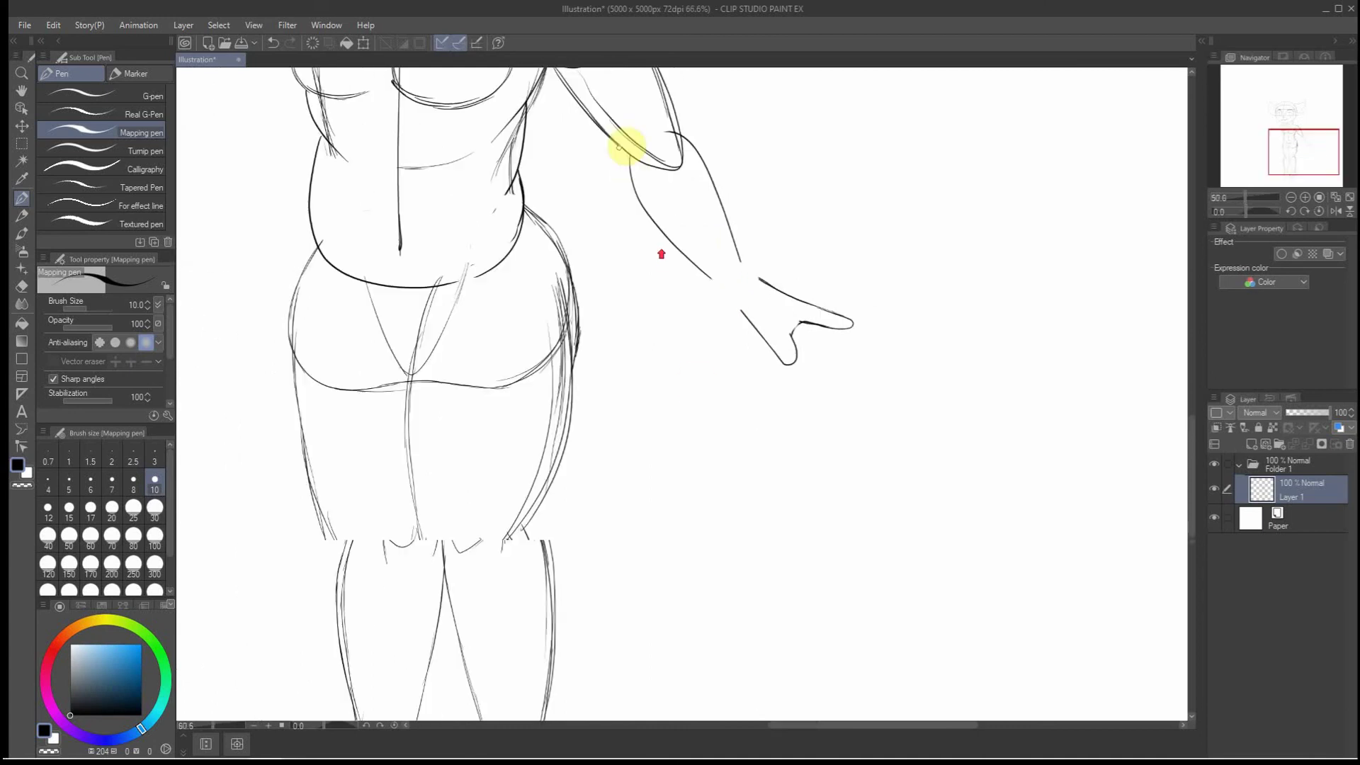
Try joining the right forearm to the mitten-like hand with a contour line on each side of the wrist
scroll(618, 147, "up", 1)
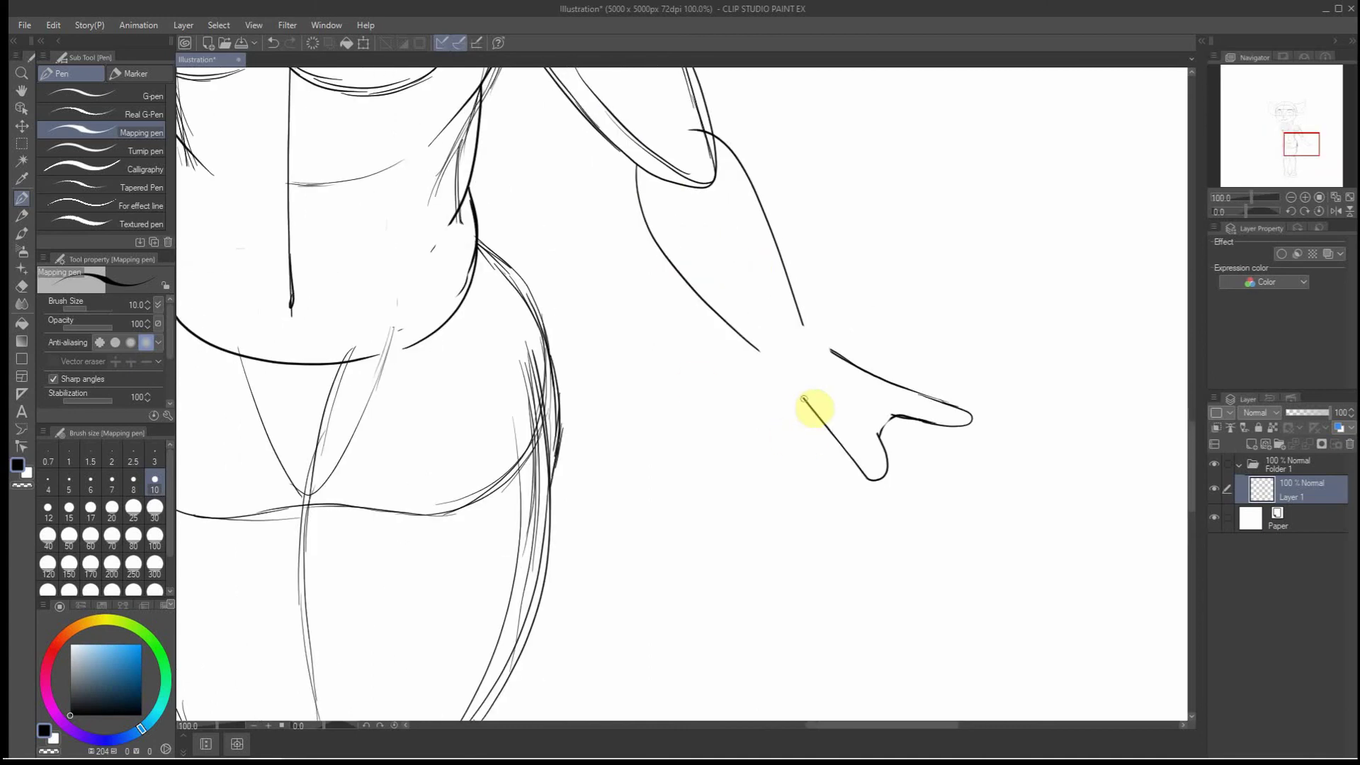
left_click_drag(805, 399, 759, 352)
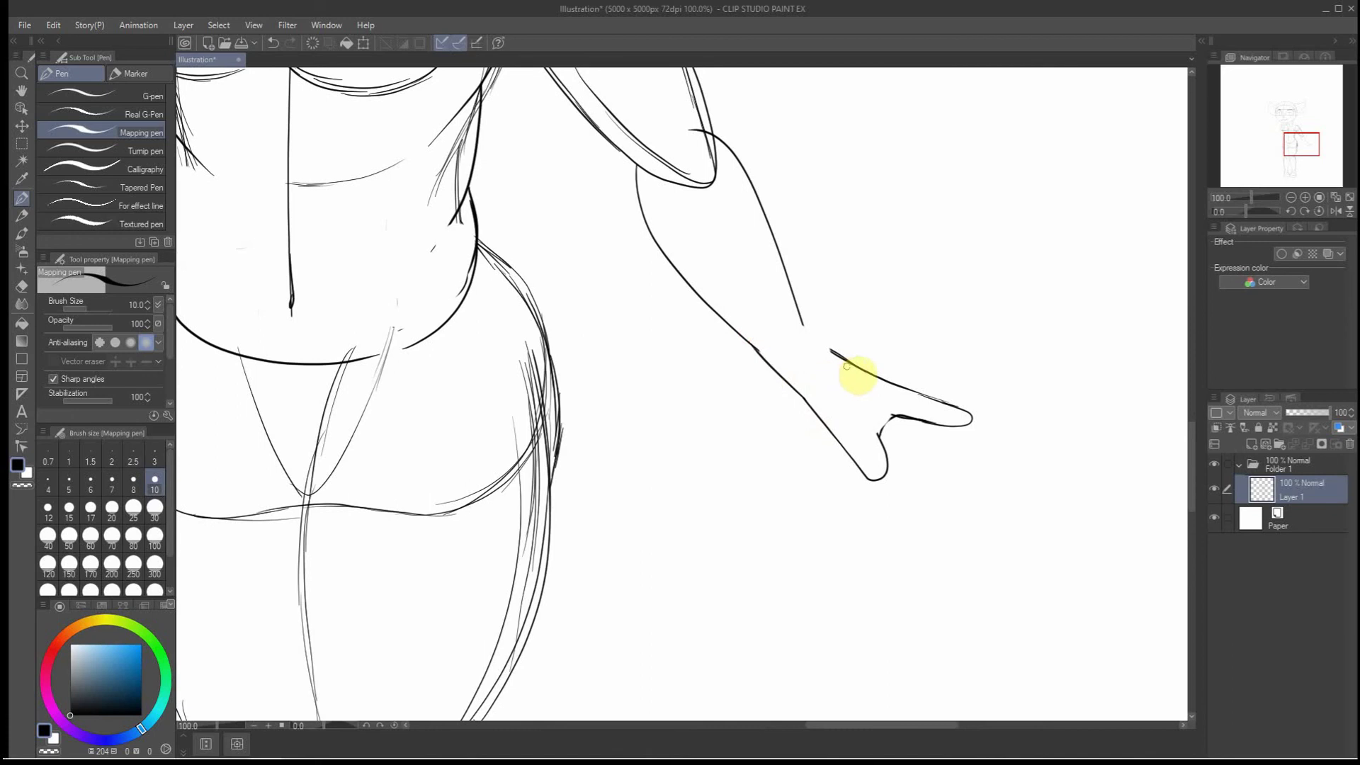
mouse_move(850, 363)
left_mouse_down()
mouse_move(802, 323)
mouse_move(790, 293)
left_mouse_up()
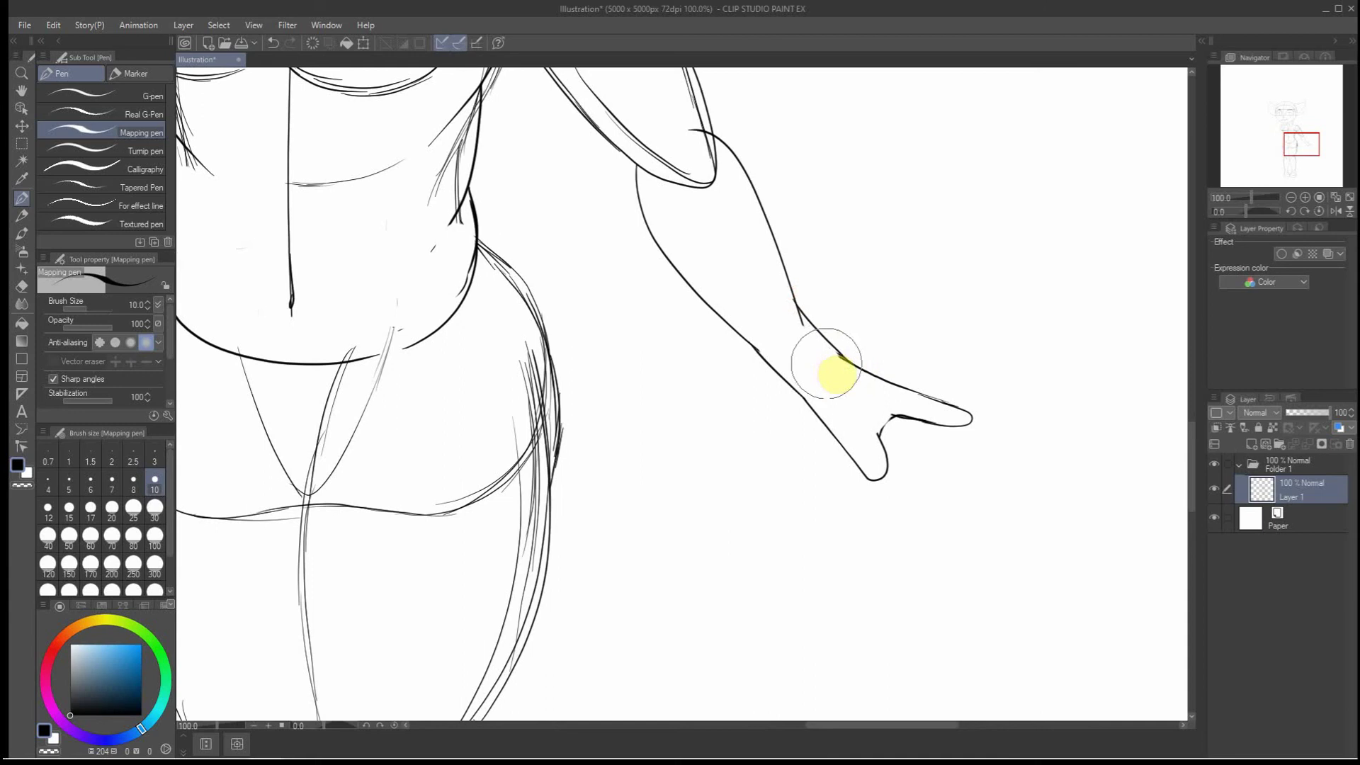
scroll(919, 457, "down", 3)
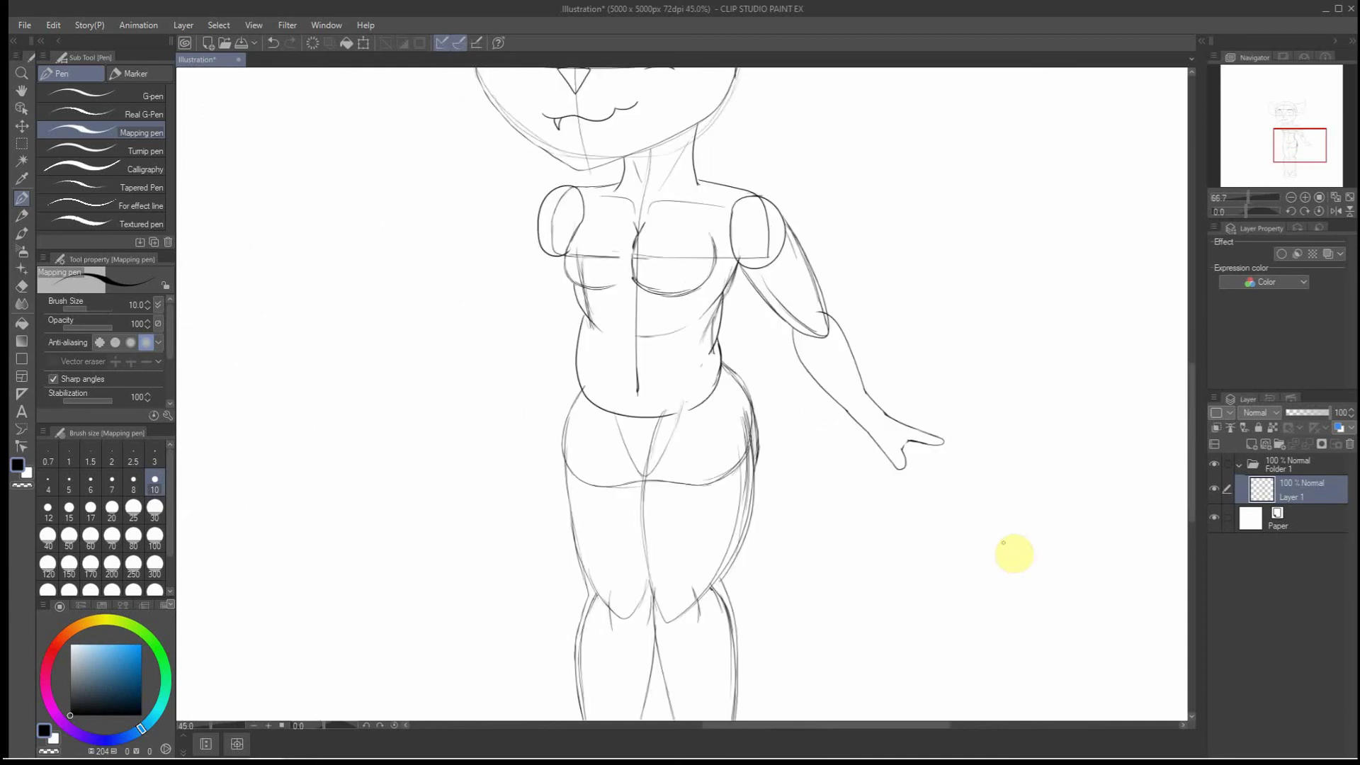
Undo the wrist edits and the mitten-like right hand, back to the bare pointed forearm
key("ctrl+z")
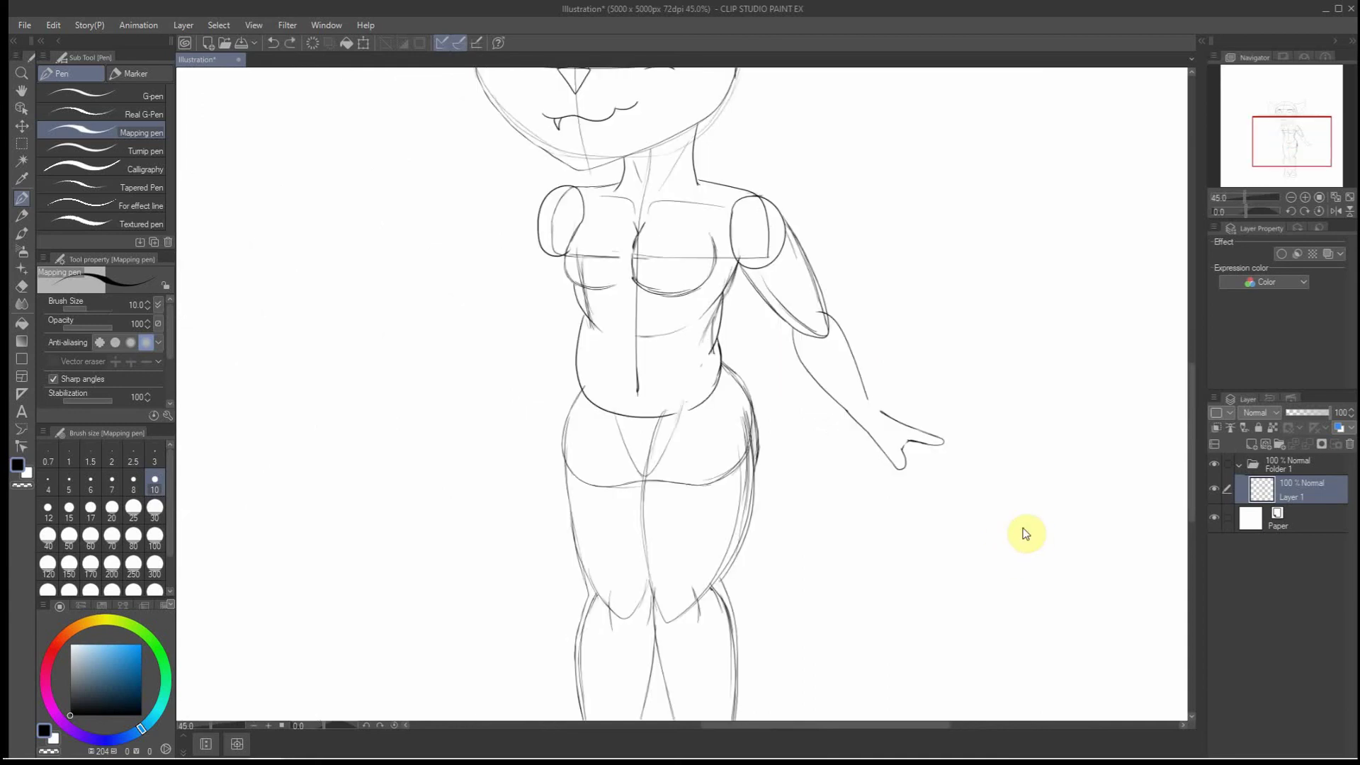
key("ctrl+y")
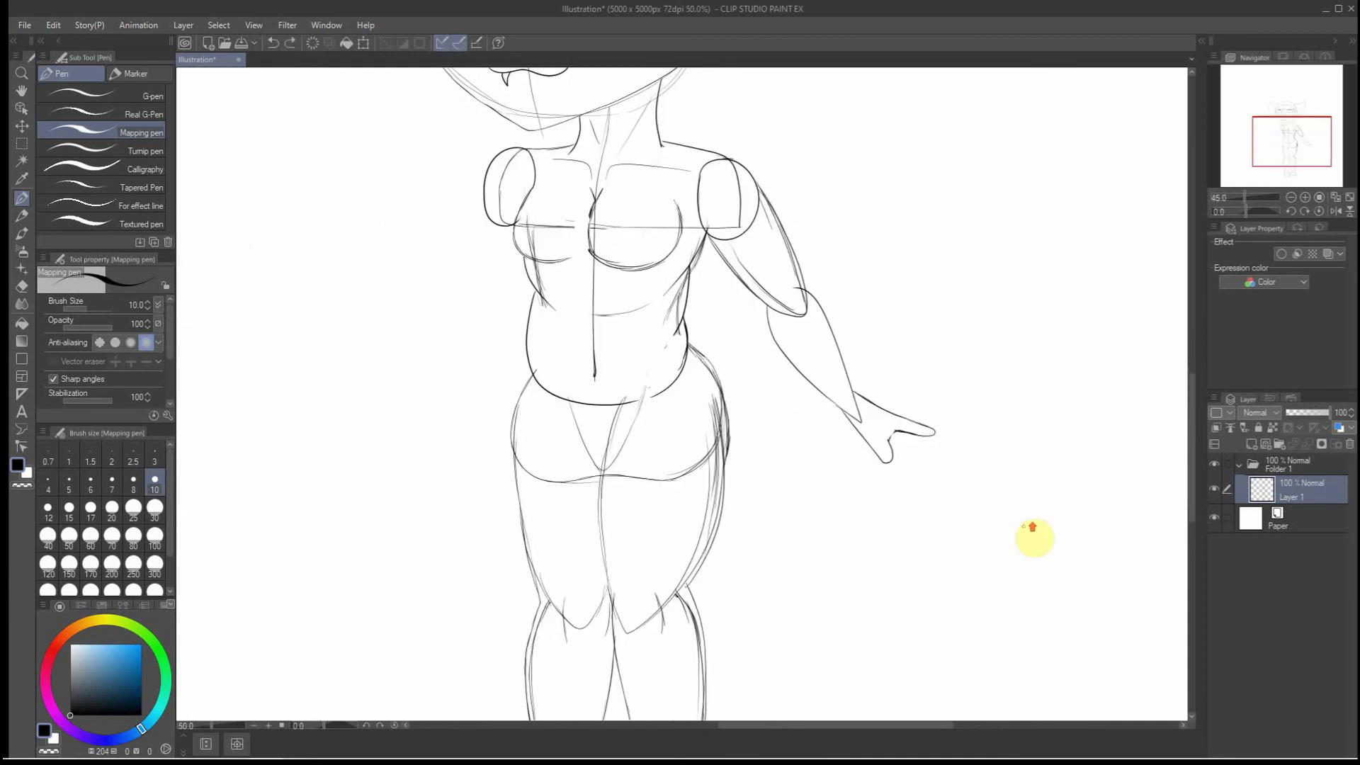
scroll(1023, 491, "up", 3)
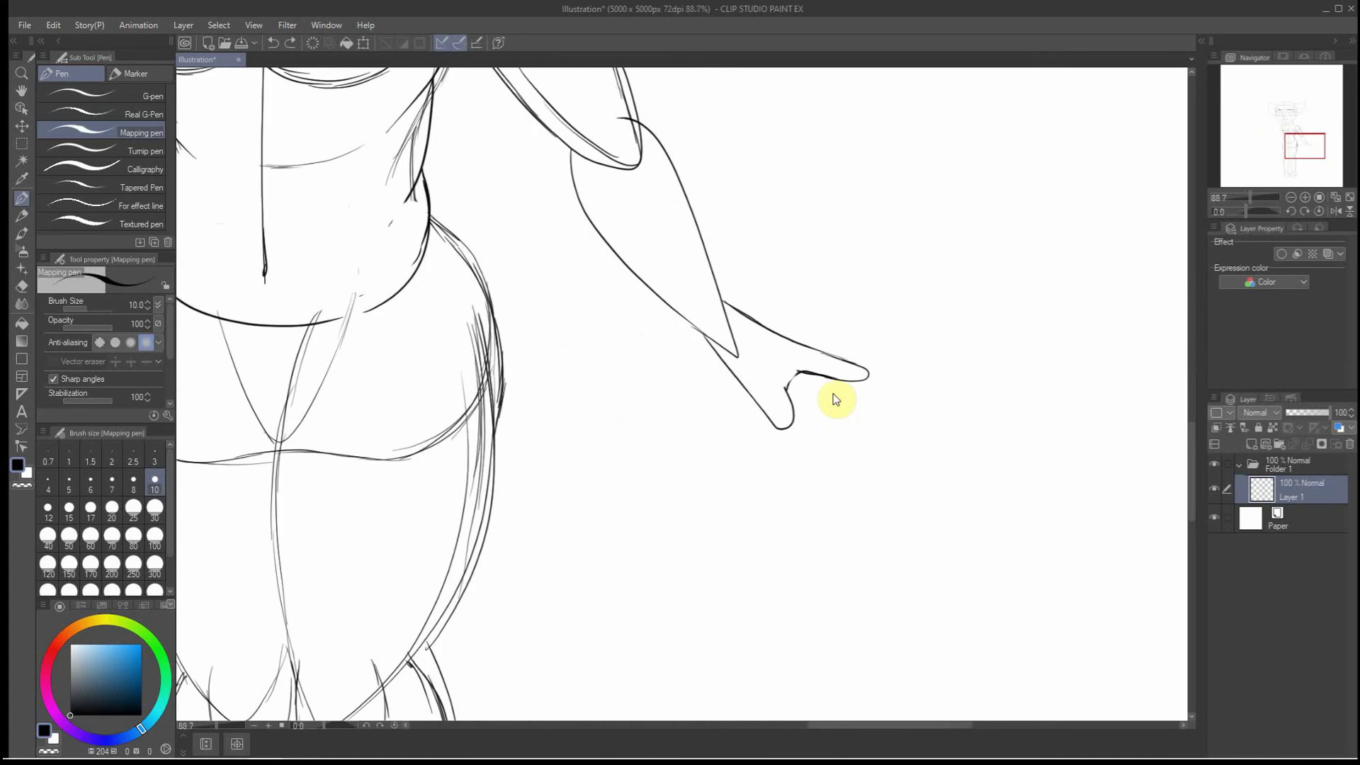
key("ctrl+z")
key("ctrl+z")
key("ctrl+z")
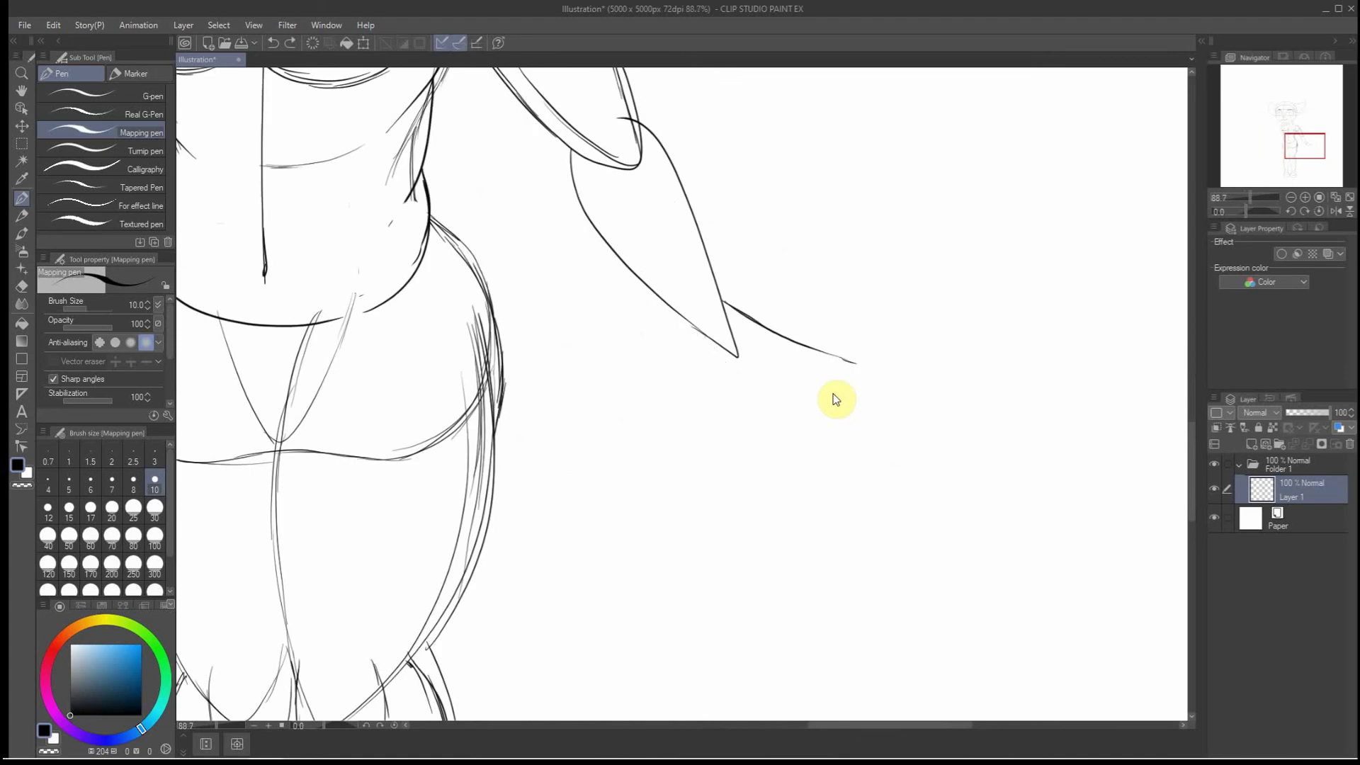
key("ctrl+z")
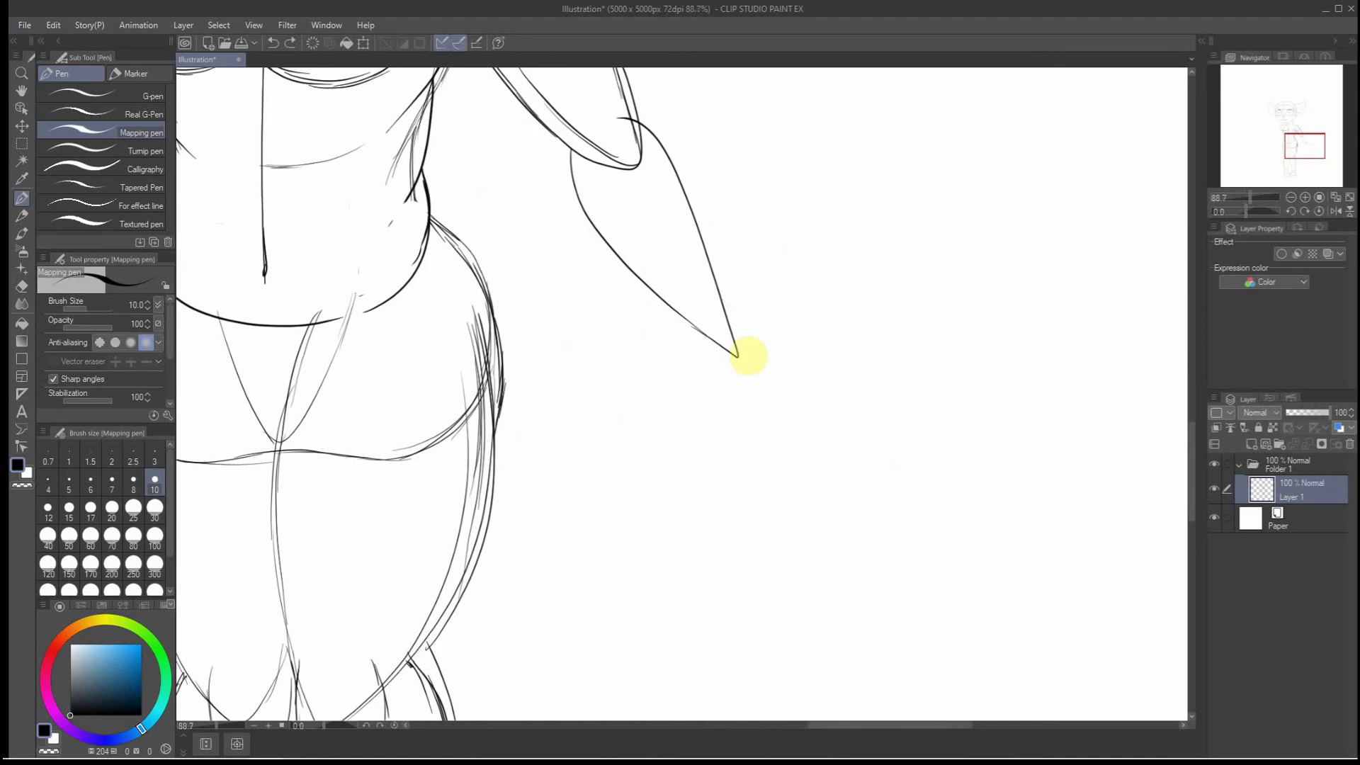
Try a new mitten-like right hand with an outstretched finger shape, and undo its thumb and wrist line
mouse_move(723, 305)
left_mouse_down()
mouse_move(842, 349)
mouse_move(833, 363)
mouse_move(793, 361)
left_mouse_up()
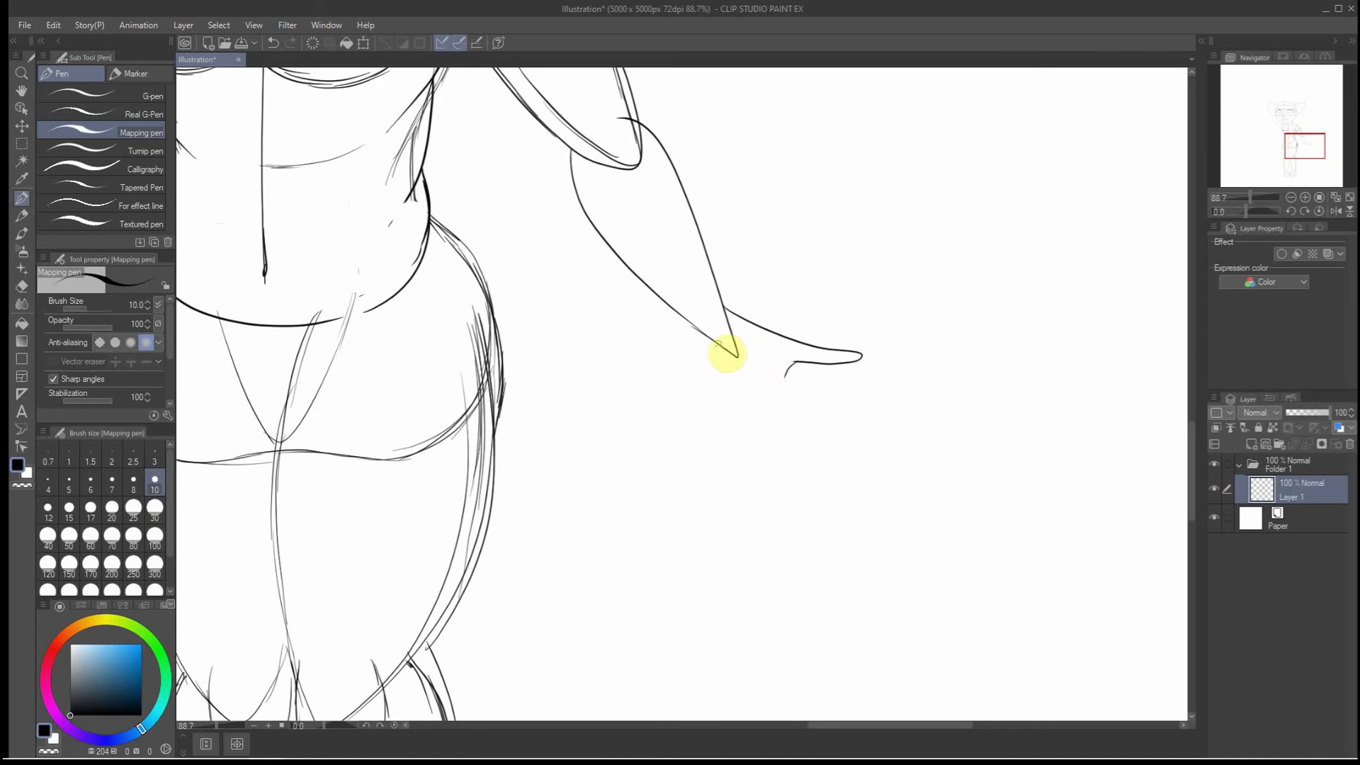
mouse_move(715, 344)
left_mouse_down()
mouse_move(795, 428)
mouse_move(810, 373)
mouse_move(782, 429)
mouse_move(773, 402)
left_mouse_up()
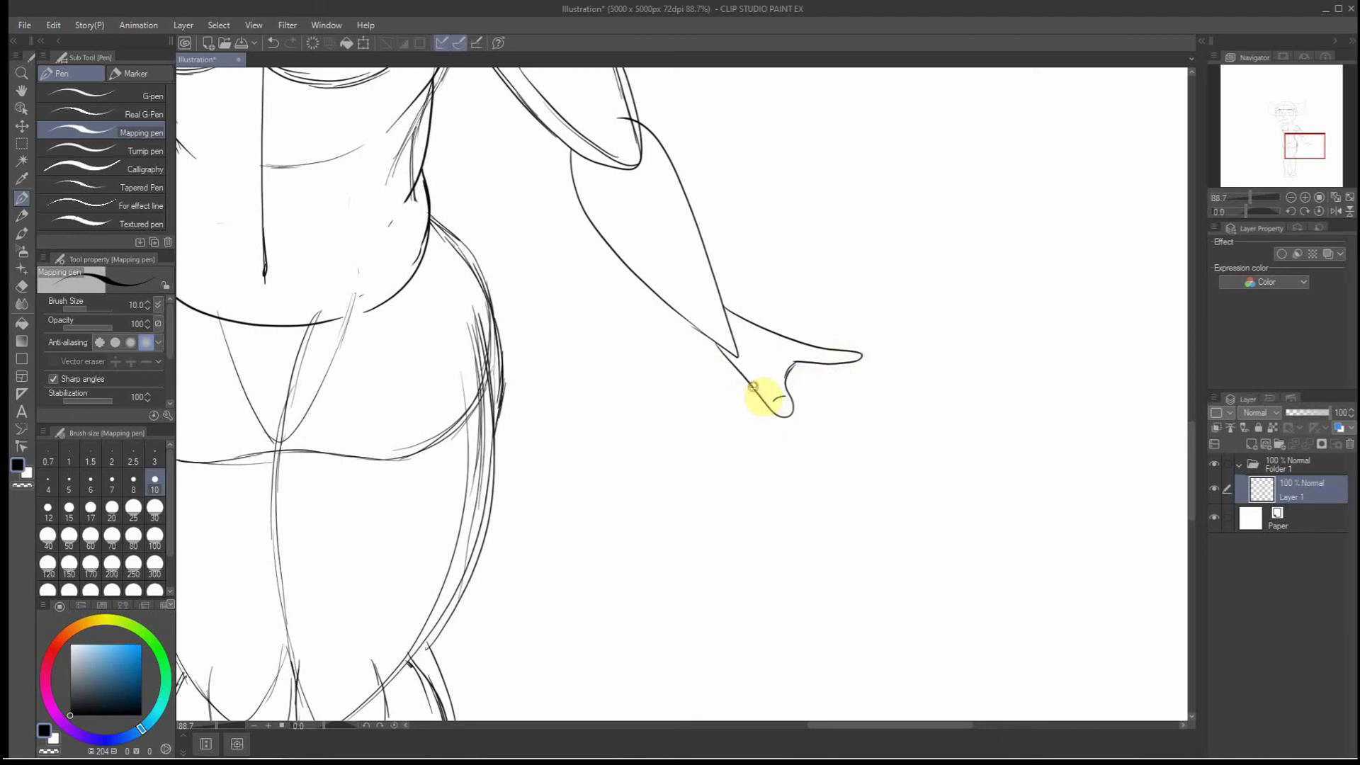
left_click_drag(753, 386, 720, 359)
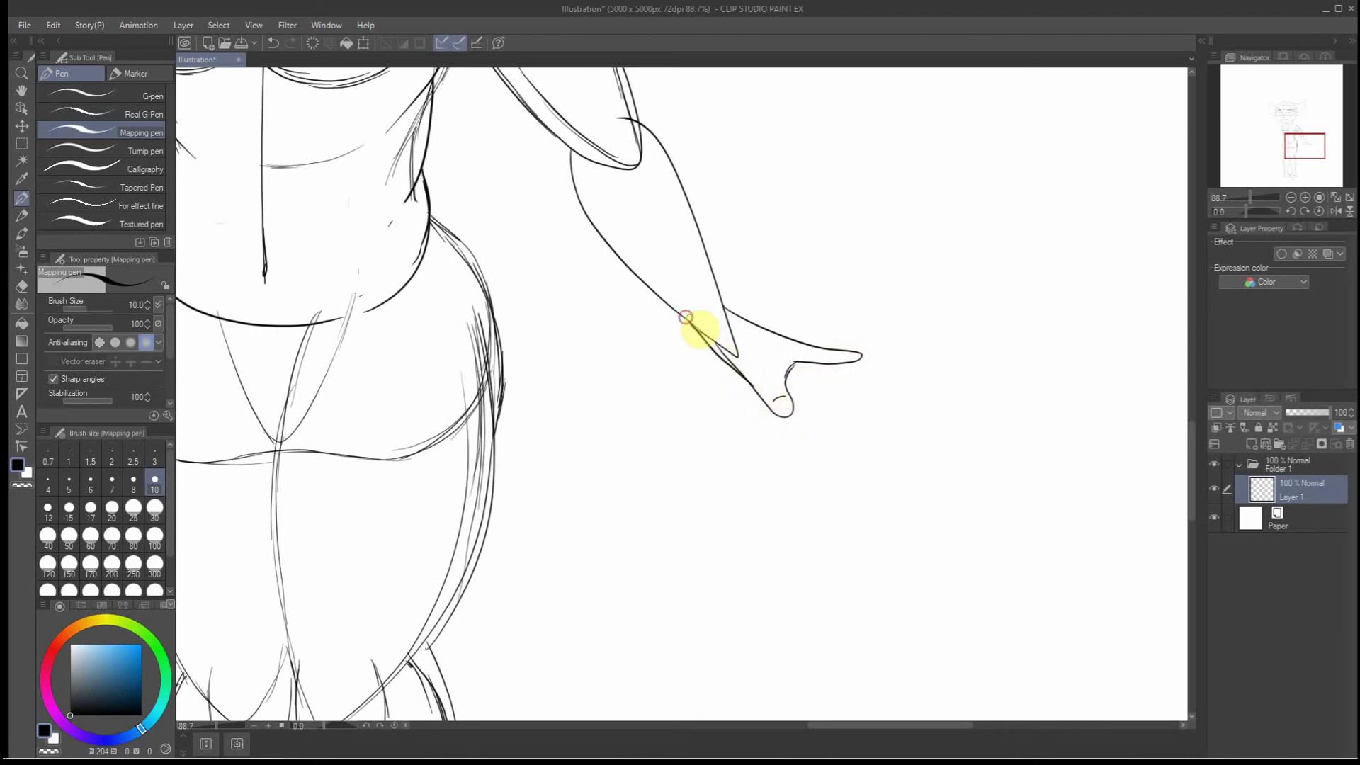
key("ctrl+z")
key("ctrl+z")
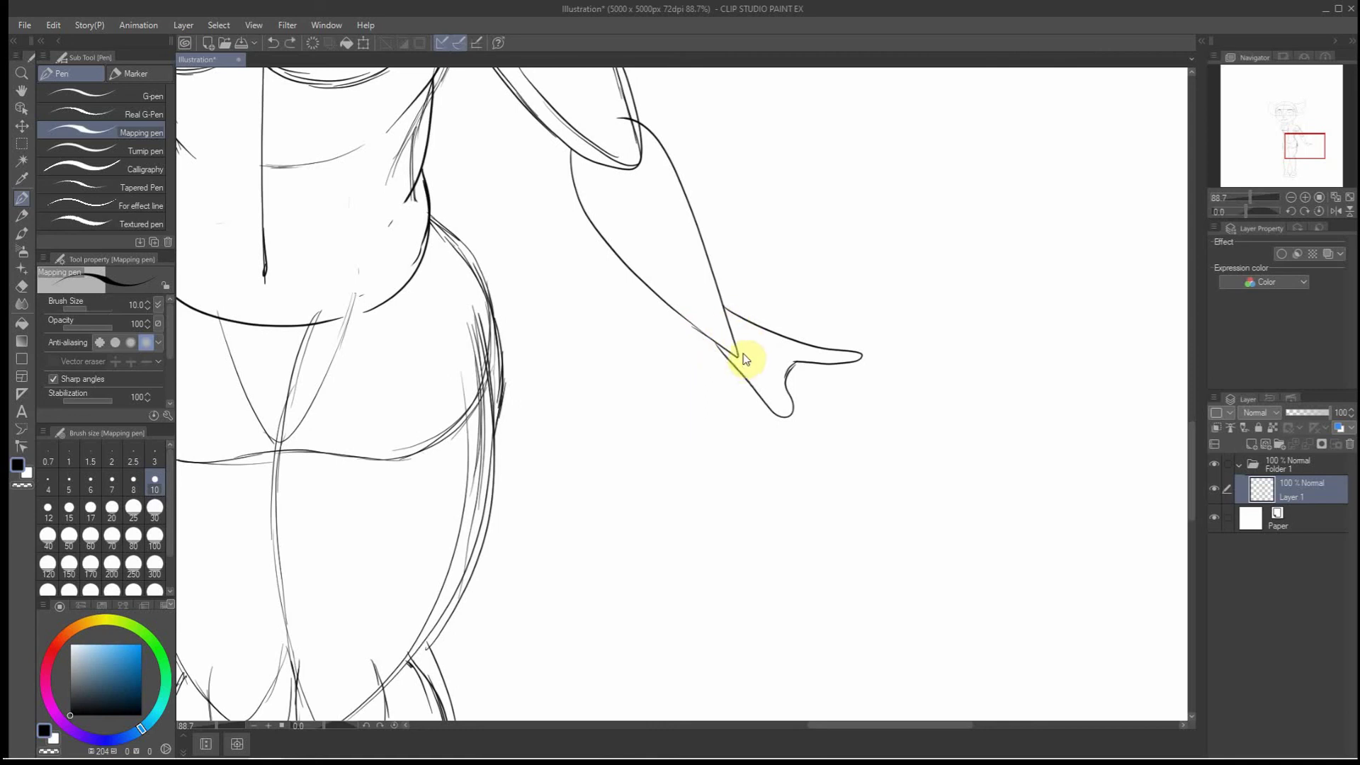
key("ctrl+z")
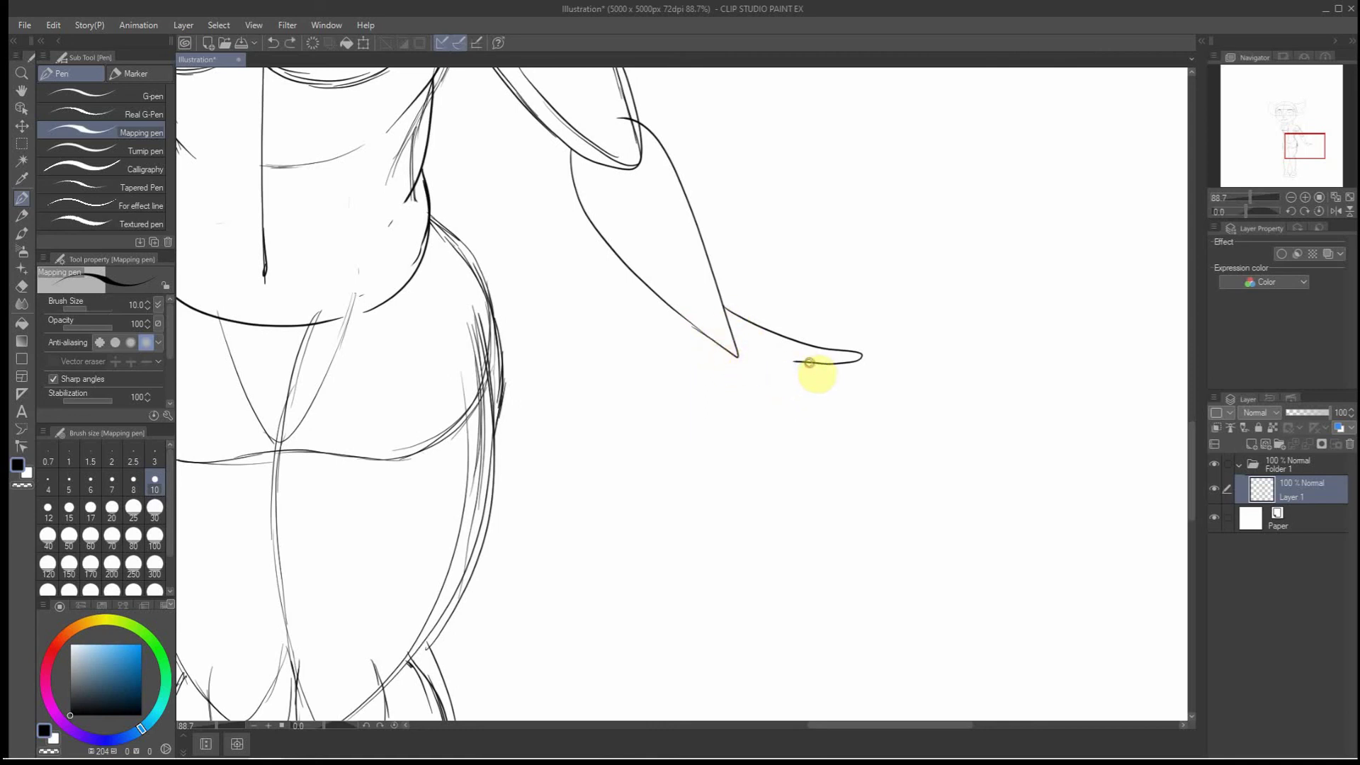
Try redrawing the hand's curved web, short thumb and lower wrist line below the outstretched finger shape
left_click_drag(786, 378, 782, 383)
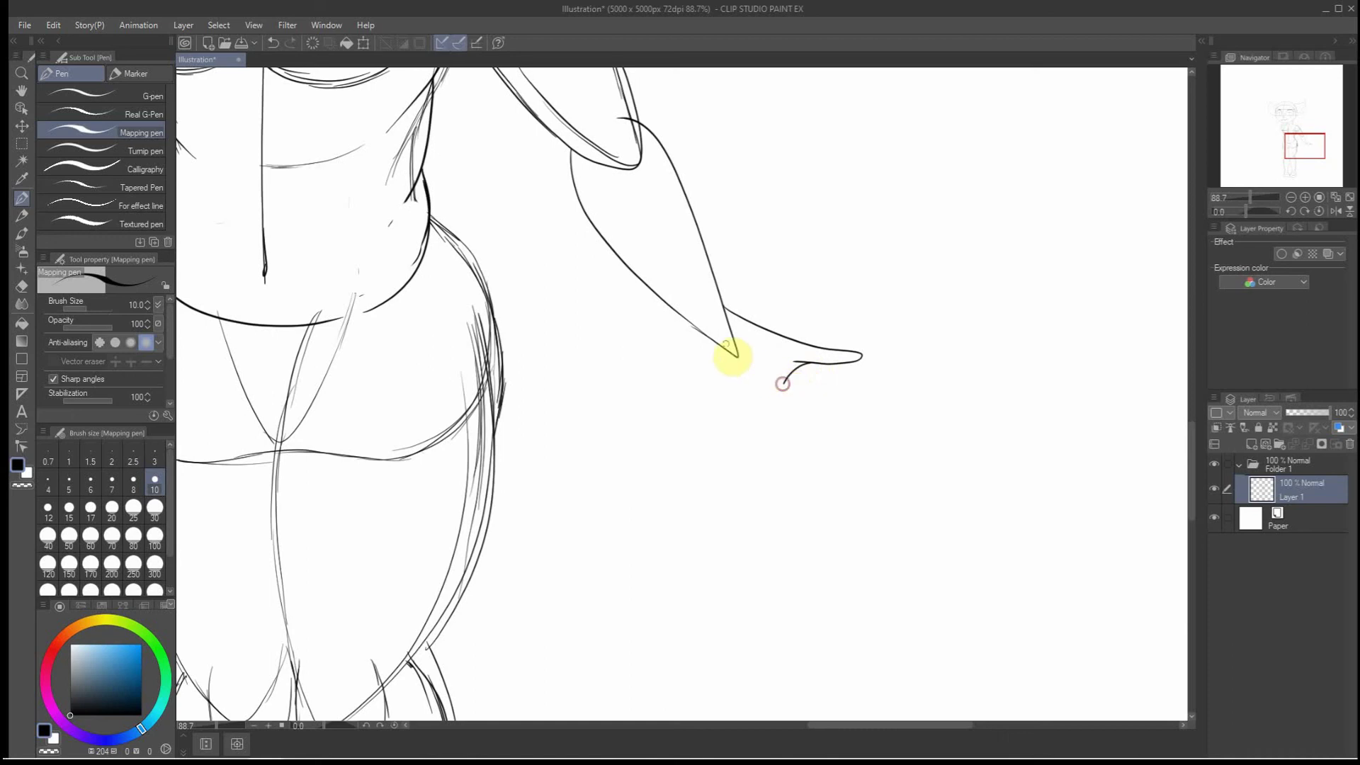
mouse_move(712, 339)
left_mouse_down()
mouse_move(754, 395)
mouse_move(785, 387)
left_mouse_up()
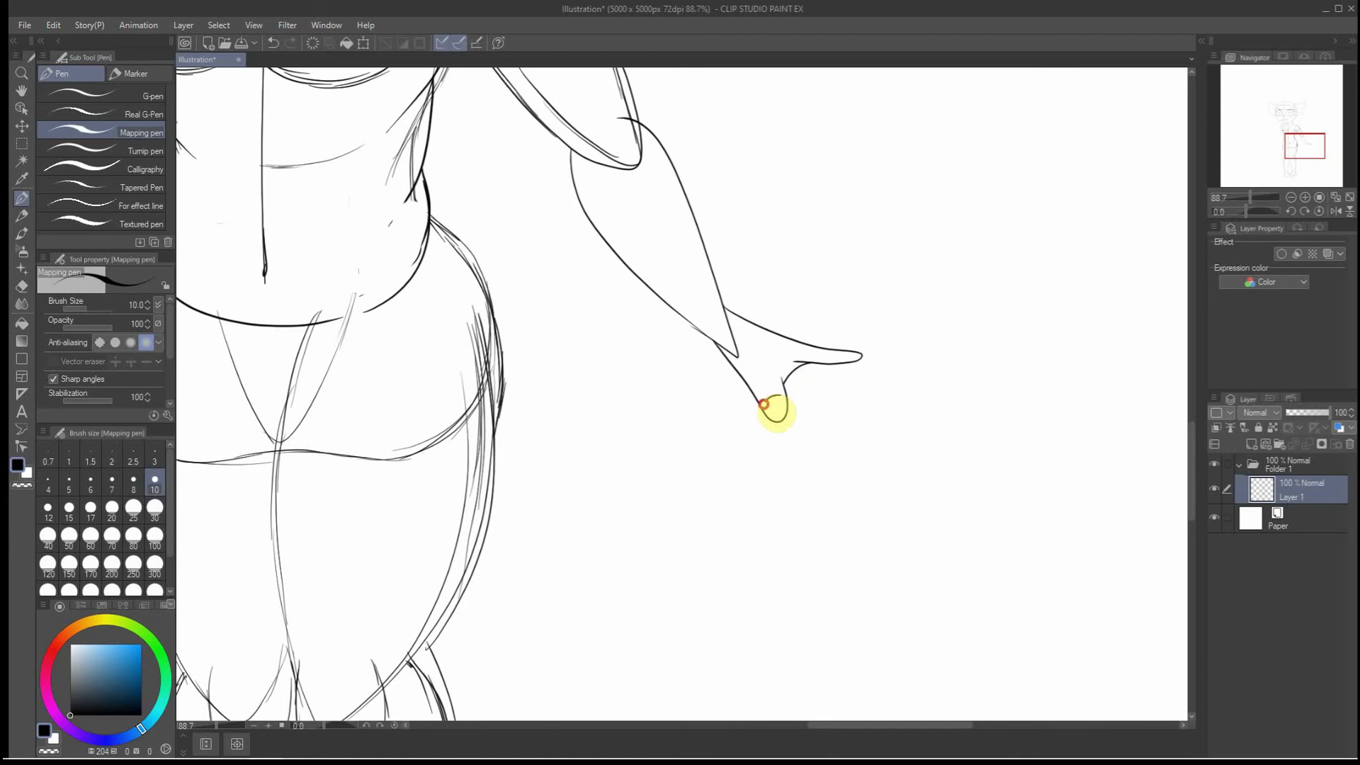
mouse_move(716, 345)
left_mouse_down()
mouse_move(739, 375)
mouse_move(676, 312)
left_mouse_up()
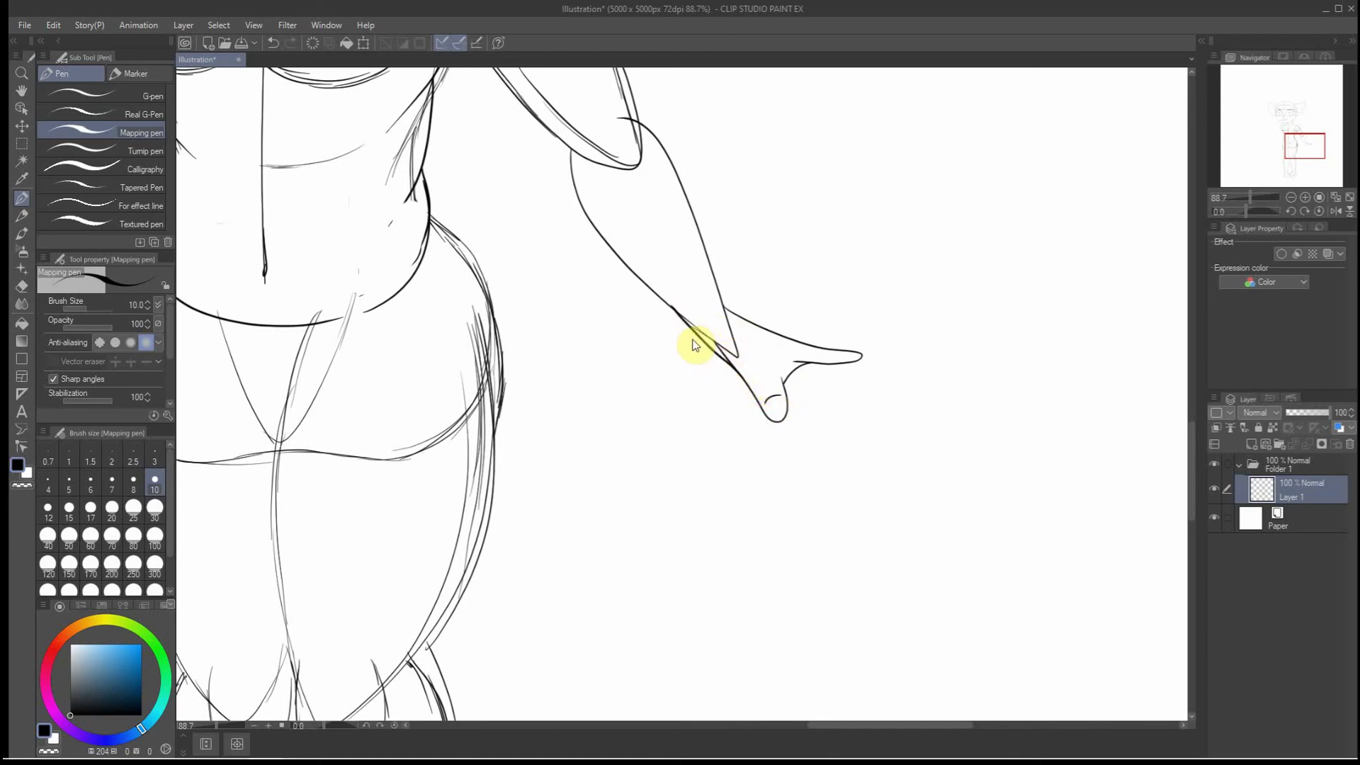
Undo the entire second hand attempt, back to the pointed forearm tip
key("ctrl+z")
key("ctrl+z")
key("ctrl+z")
key("ctrl+z")
key("ctrl+z")
key("ctrl+z")
key("ctrl+z")
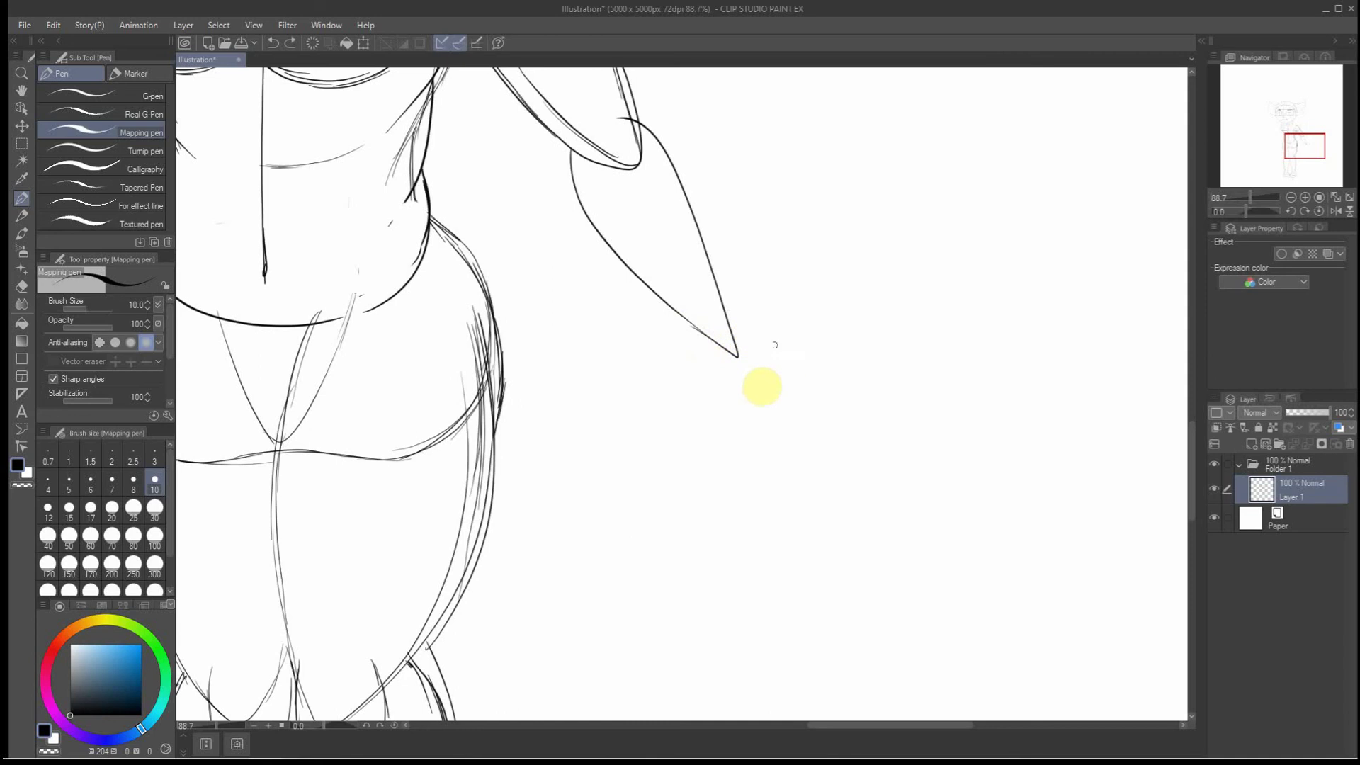
Try two outstretched finger shapes from the outer wrist, one straight and one bent downward, undoing both
mouse_move(726, 317)
left_mouse_down()
mouse_move(835, 338)
mouse_move(800, 340)
left_mouse_up()
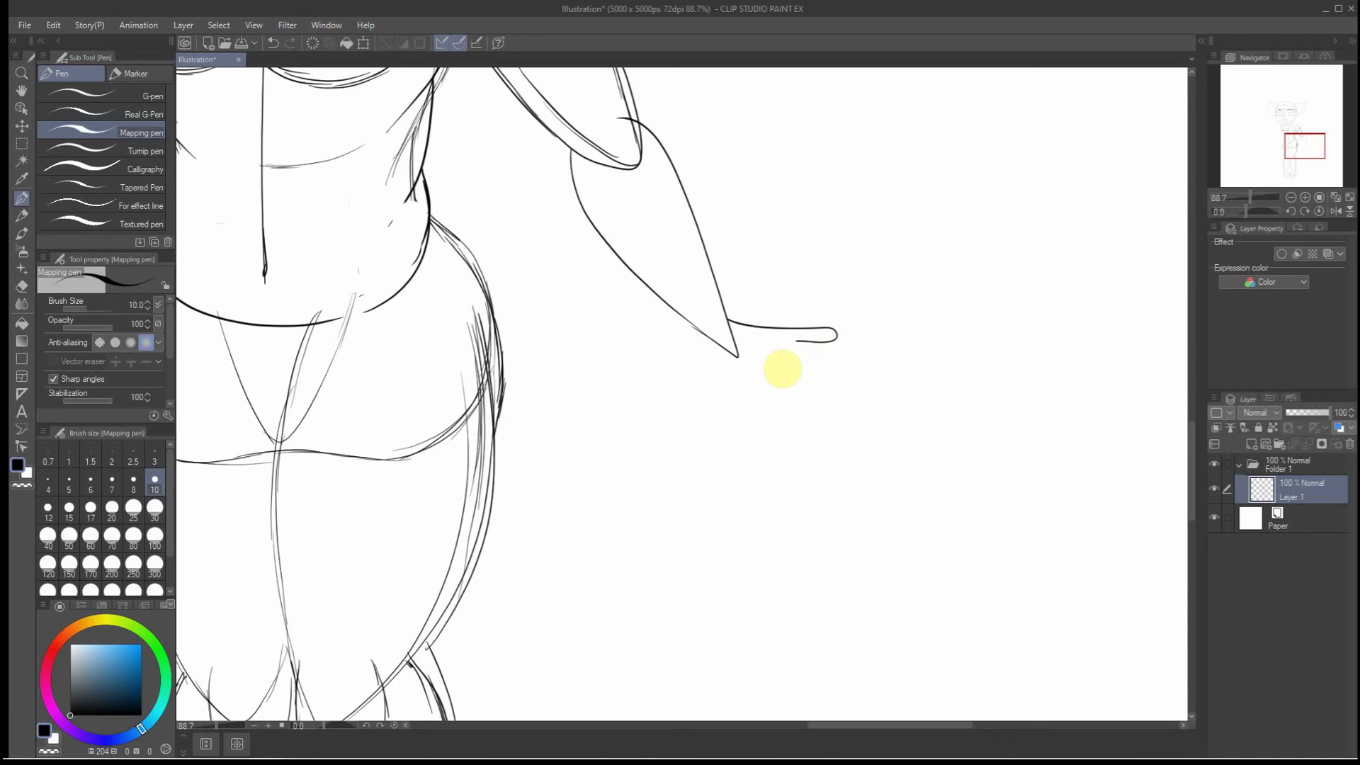
key("ctrl+z")
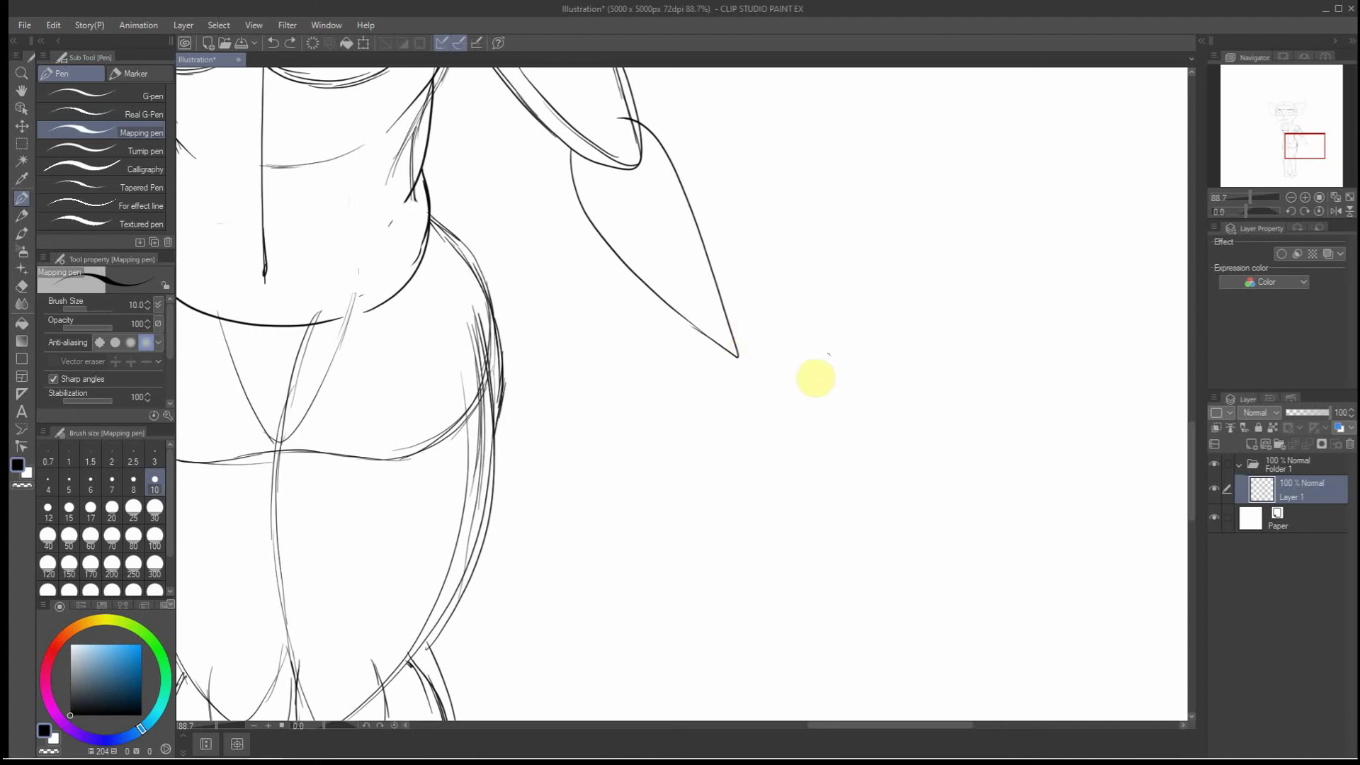
mouse_move(727, 322)
left_mouse_down()
mouse_move(811, 341)
mouse_move(860, 369)
mouse_move(827, 349)
mouse_move(846, 365)
mouse_move(803, 355)
left_mouse_up()
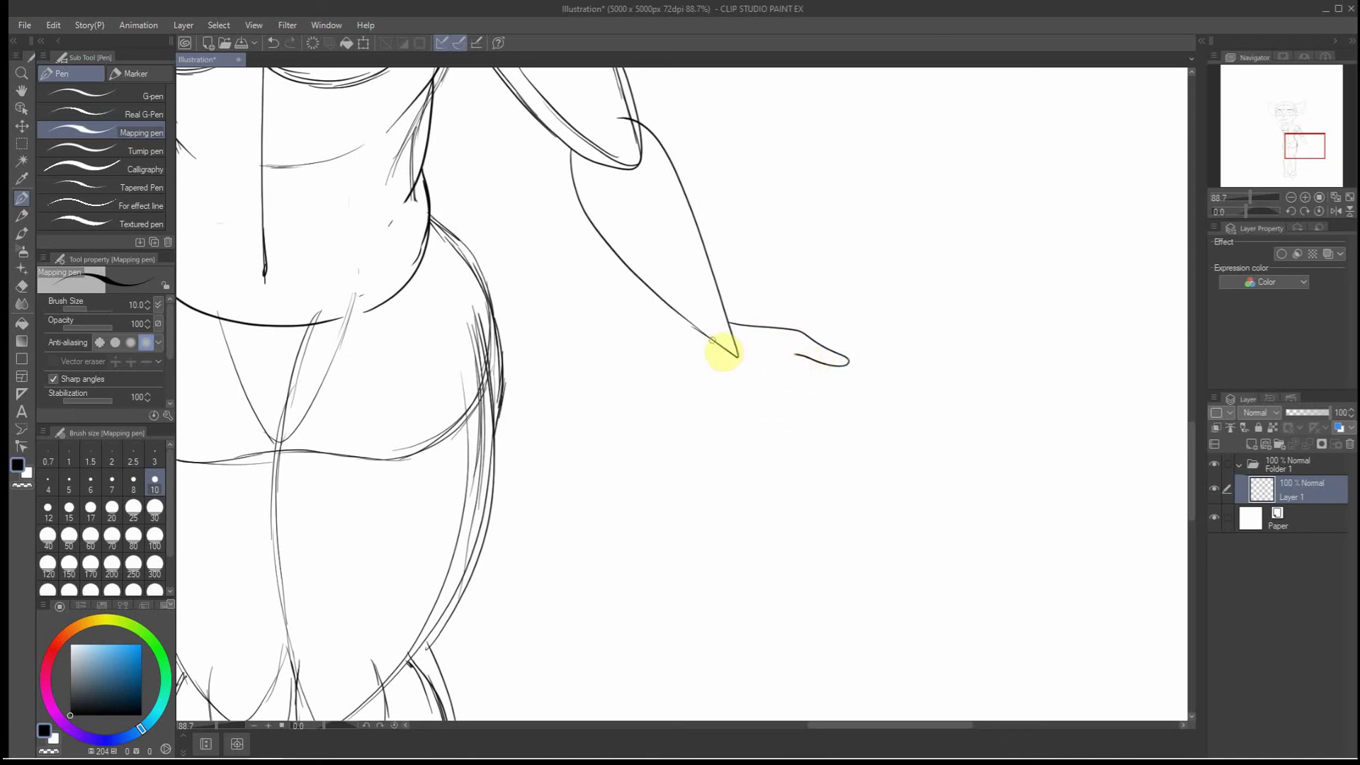
left_click_drag(712, 341, 743, 372)
key("ctrl+z")
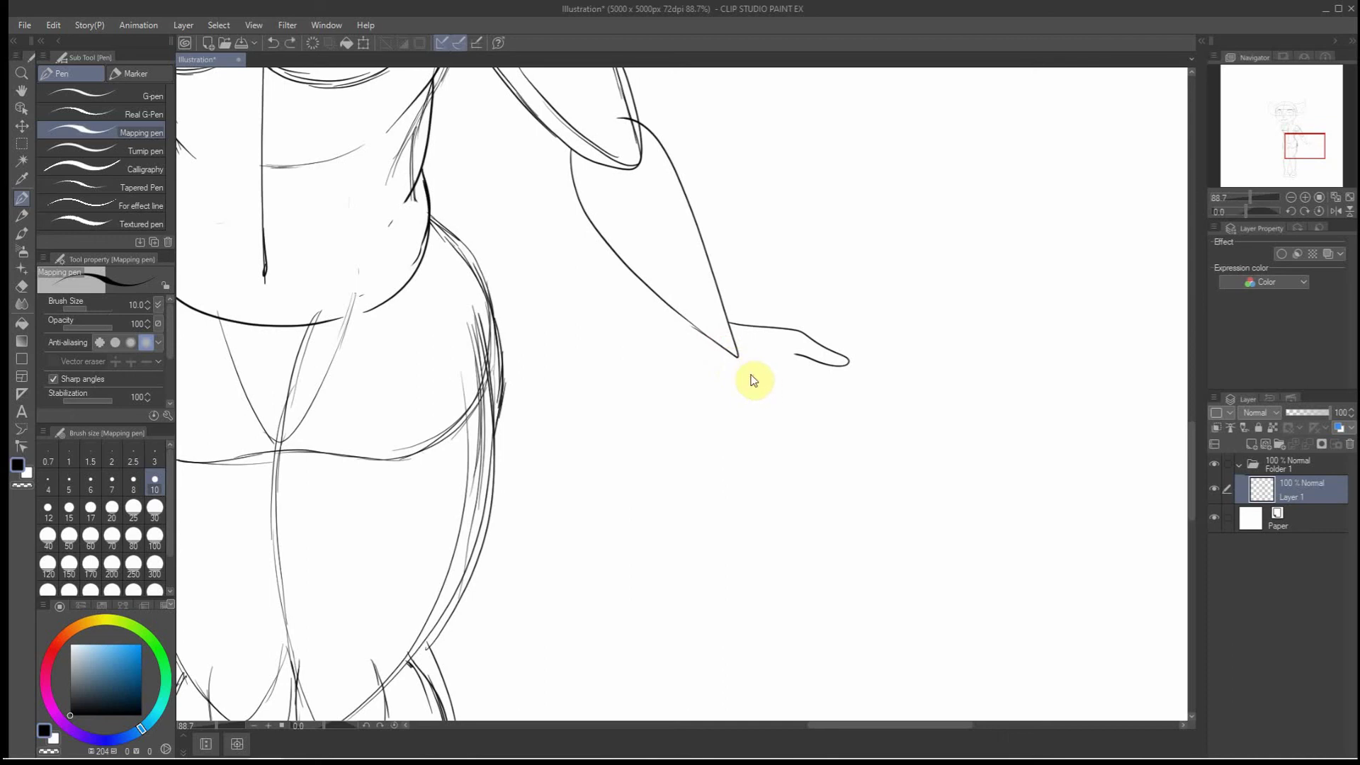
key("ctrl+z")
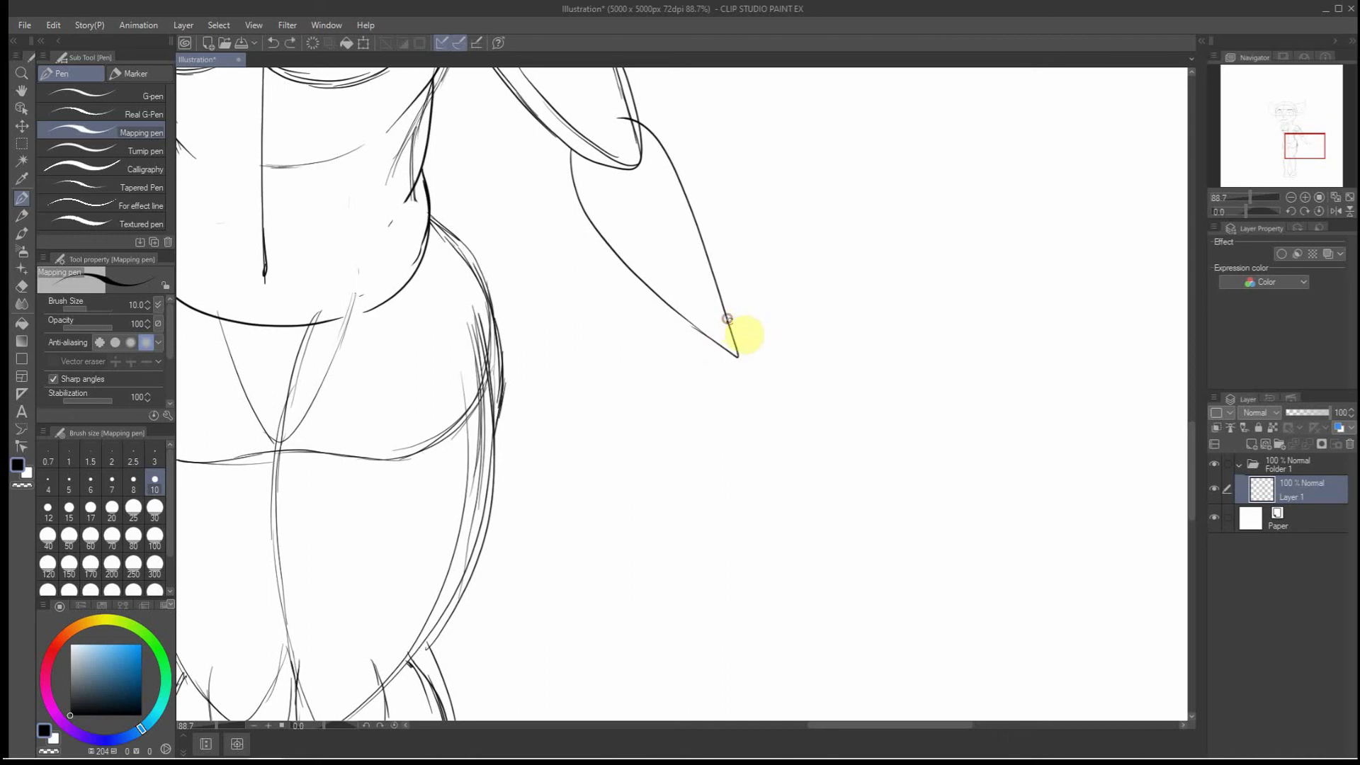
Draw an open palm flaring around the right forearm tip, with short crease lines and a thumb extending outward
mouse_move(728, 320)
left_mouse_down()
mouse_move(787, 344)
mouse_move(751, 391)
mouse_move(716, 386)
left_mouse_up()
left_click_drag(685, 321, 715, 388)
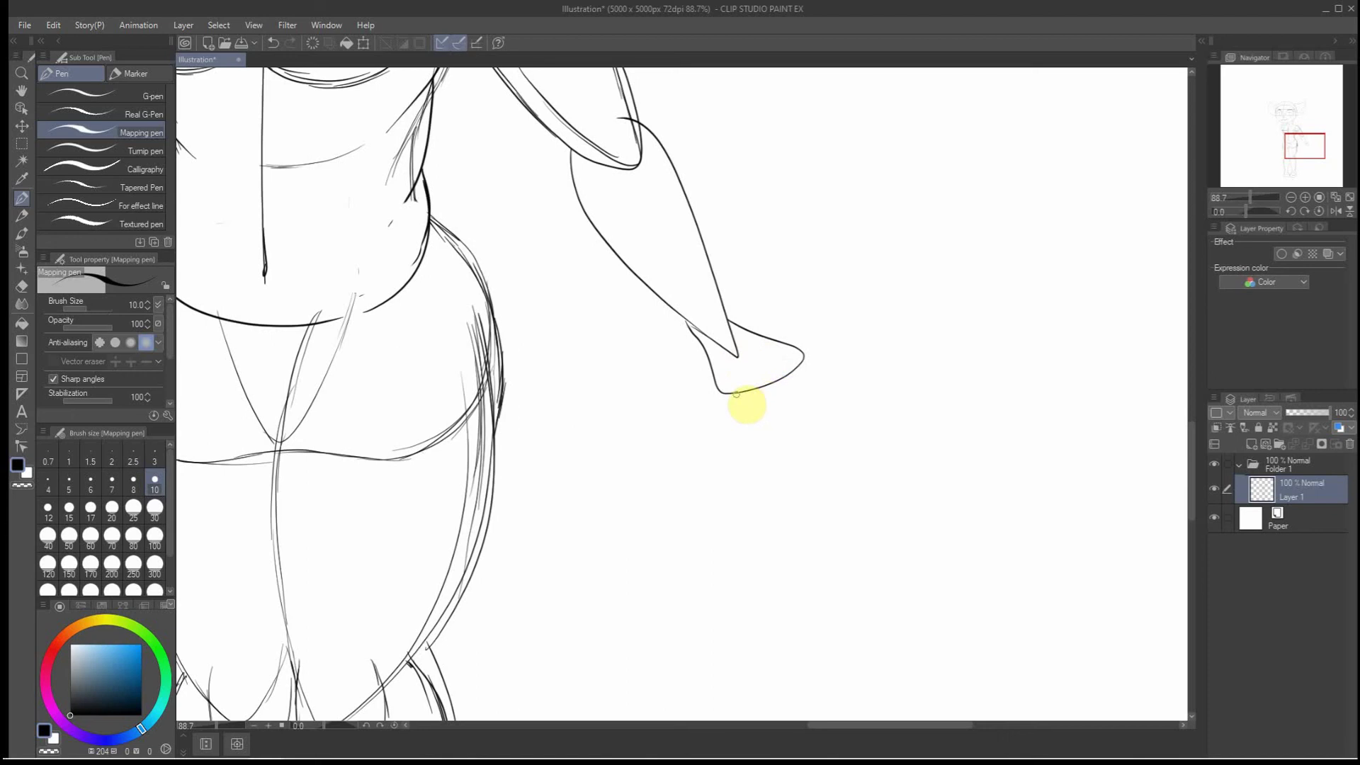
mouse_move(738, 380)
left_mouse_down()
mouse_move(733, 354)
mouse_move(771, 361)
mouse_move(750, 349)
left_mouse_up()
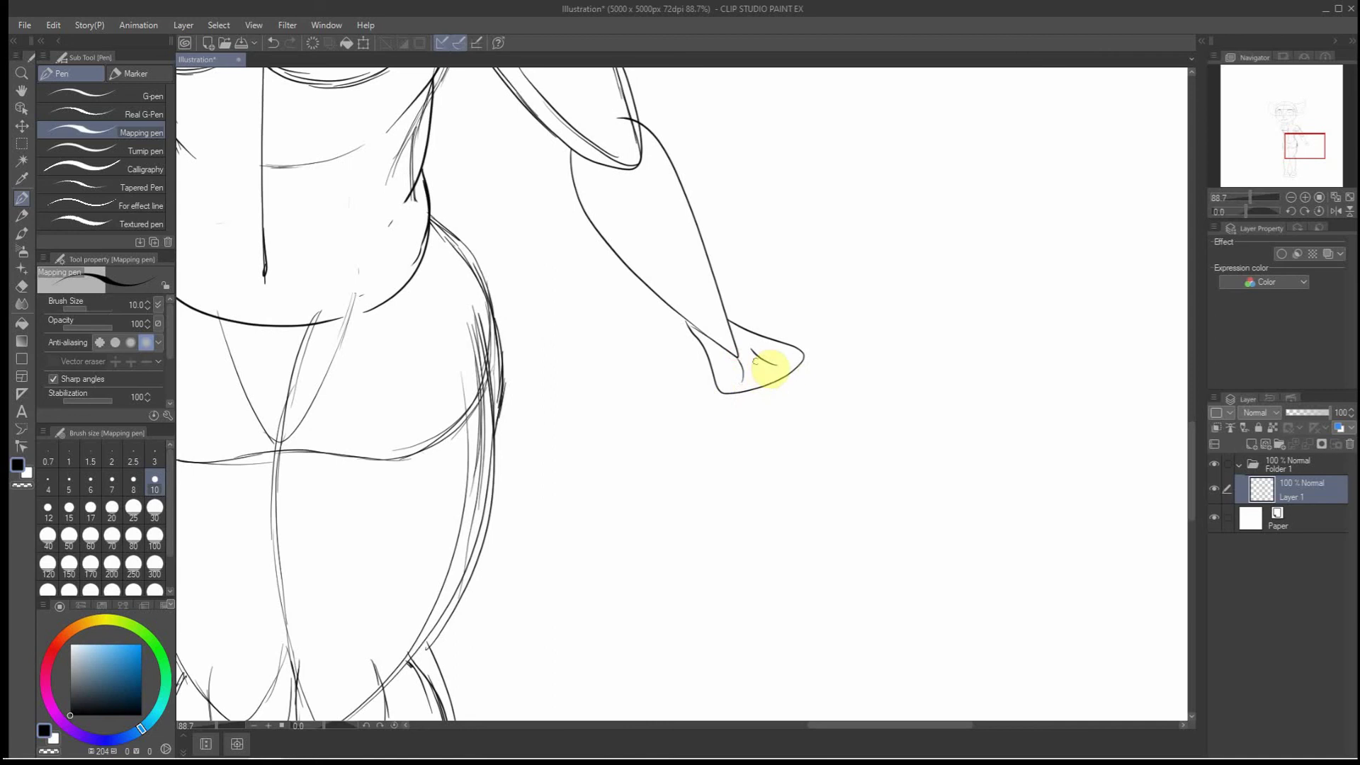
mouse_move(756, 331)
left_mouse_down()
mouse_move(854, 342)
mouse_move(703, 404)
mouse_move(739, 392)
mouse_move(722, 416)
left_mouse_up()
key("ctrl+z")
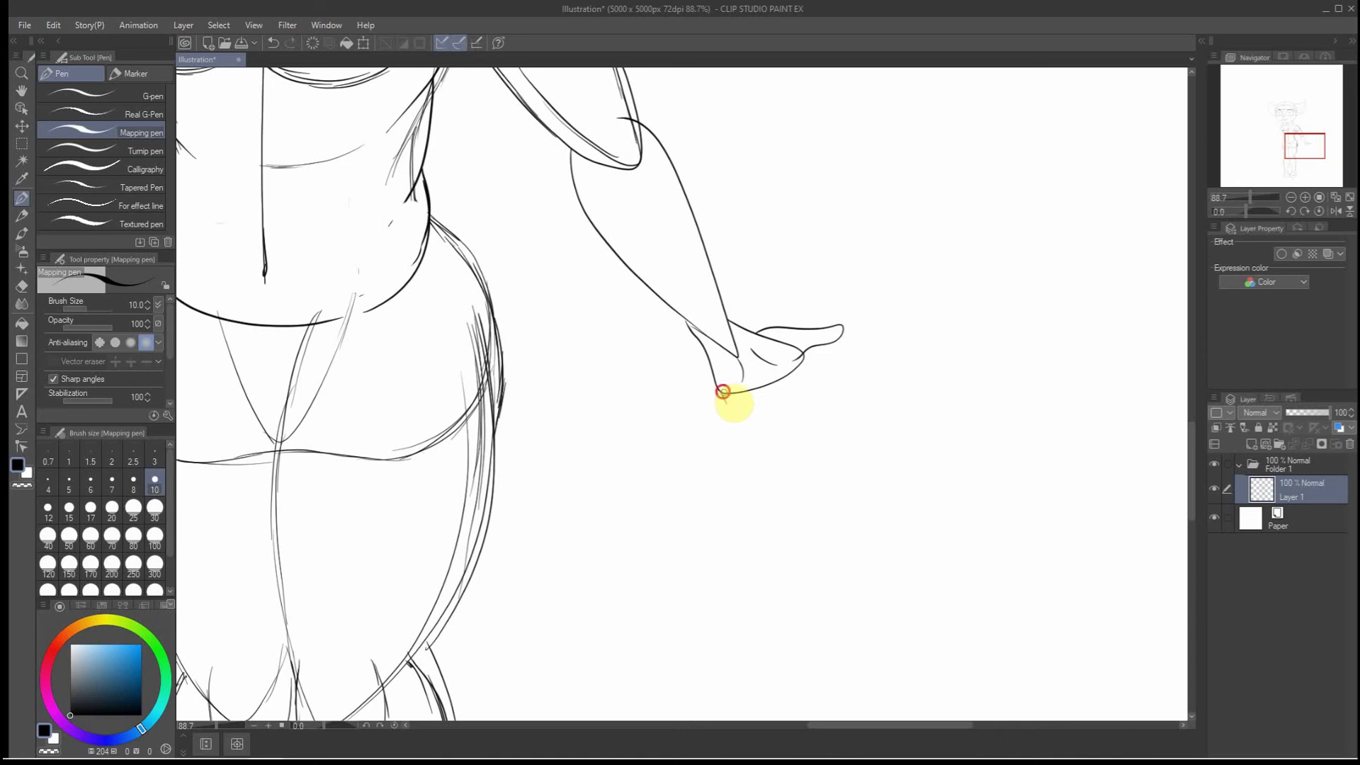
Draw the innermost finger and the short rounded base segments of the other three fingers along the palm's lower edge
mouse_move(724, 395)
left_mouse_down()
mouse_move(736, 418)
mouse_move(739, 394)
mouse_move(744, 422)
mouse_move(741, 401)
left_mouse_up()
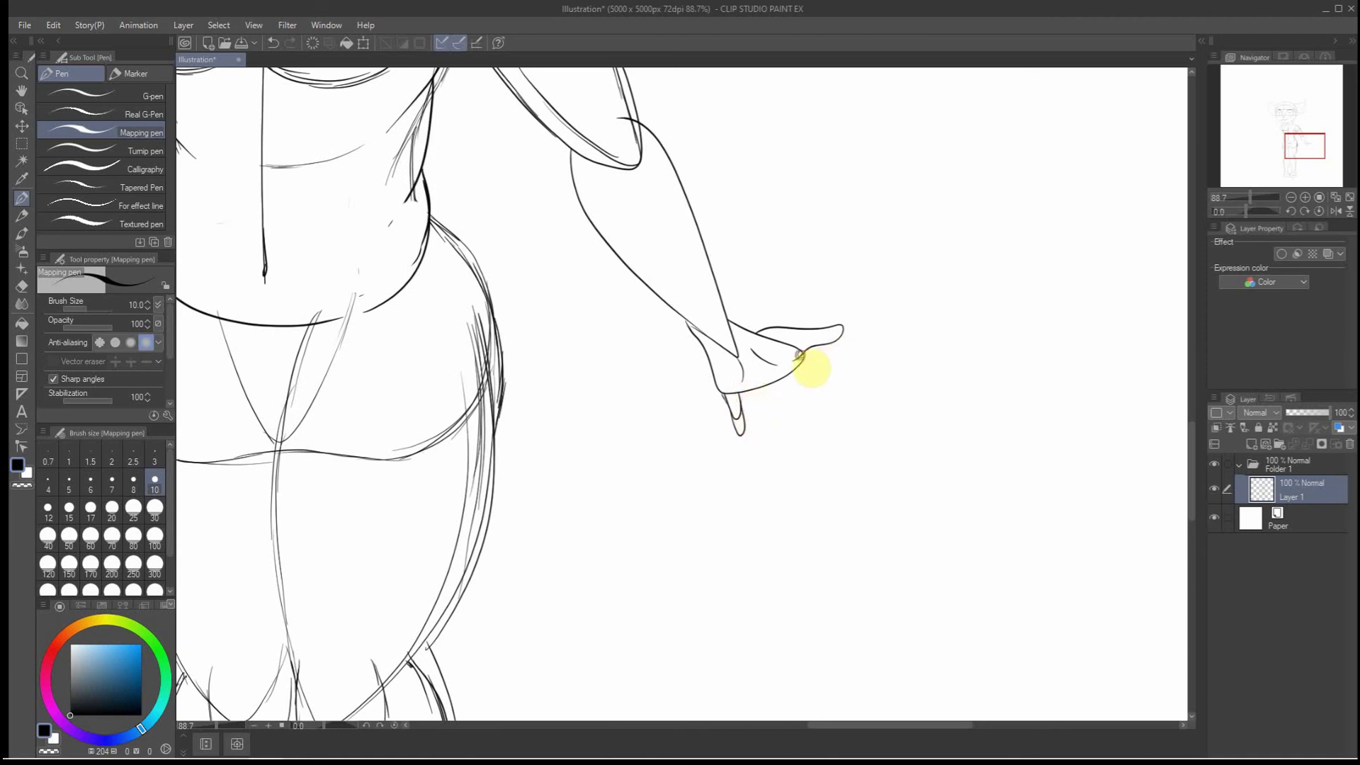
left_click_drag(798, 354, 735, 395)
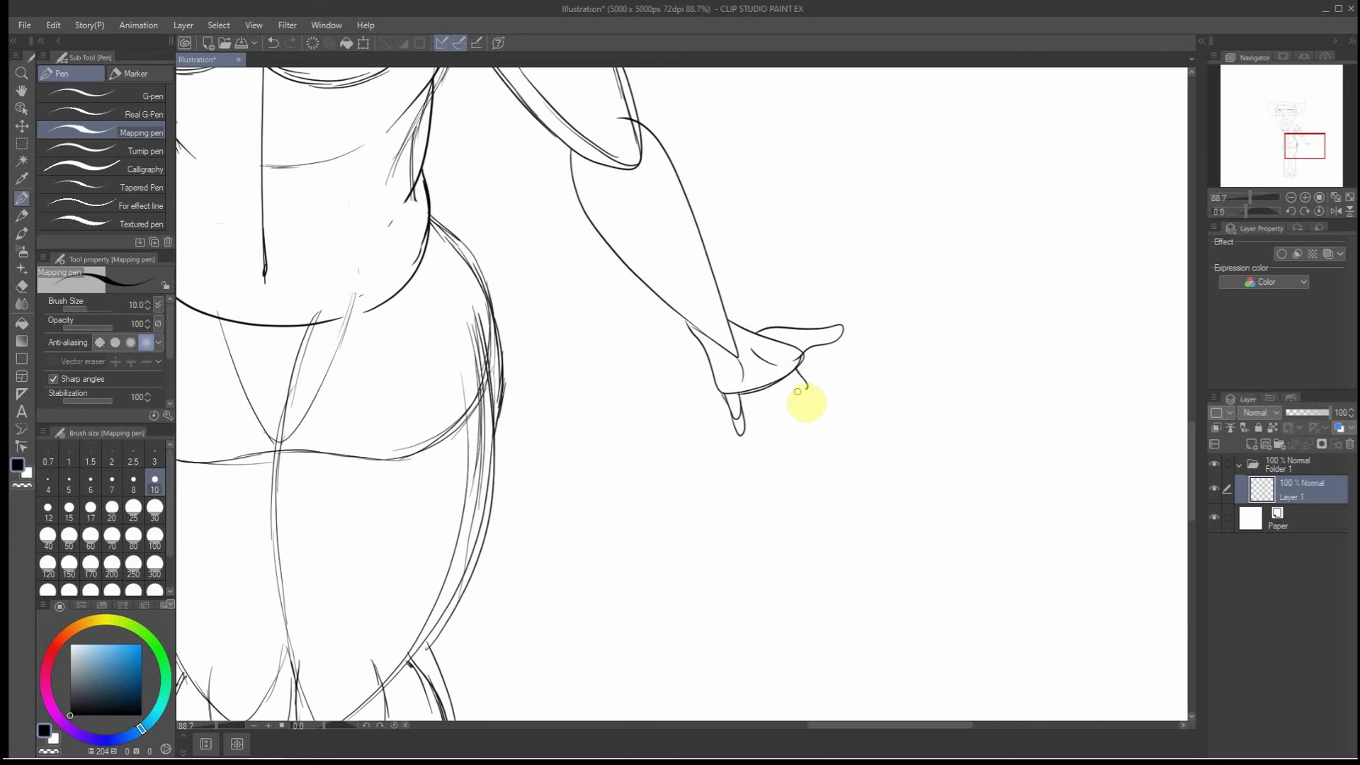
left_click_drag(800, 364, 762, 395)
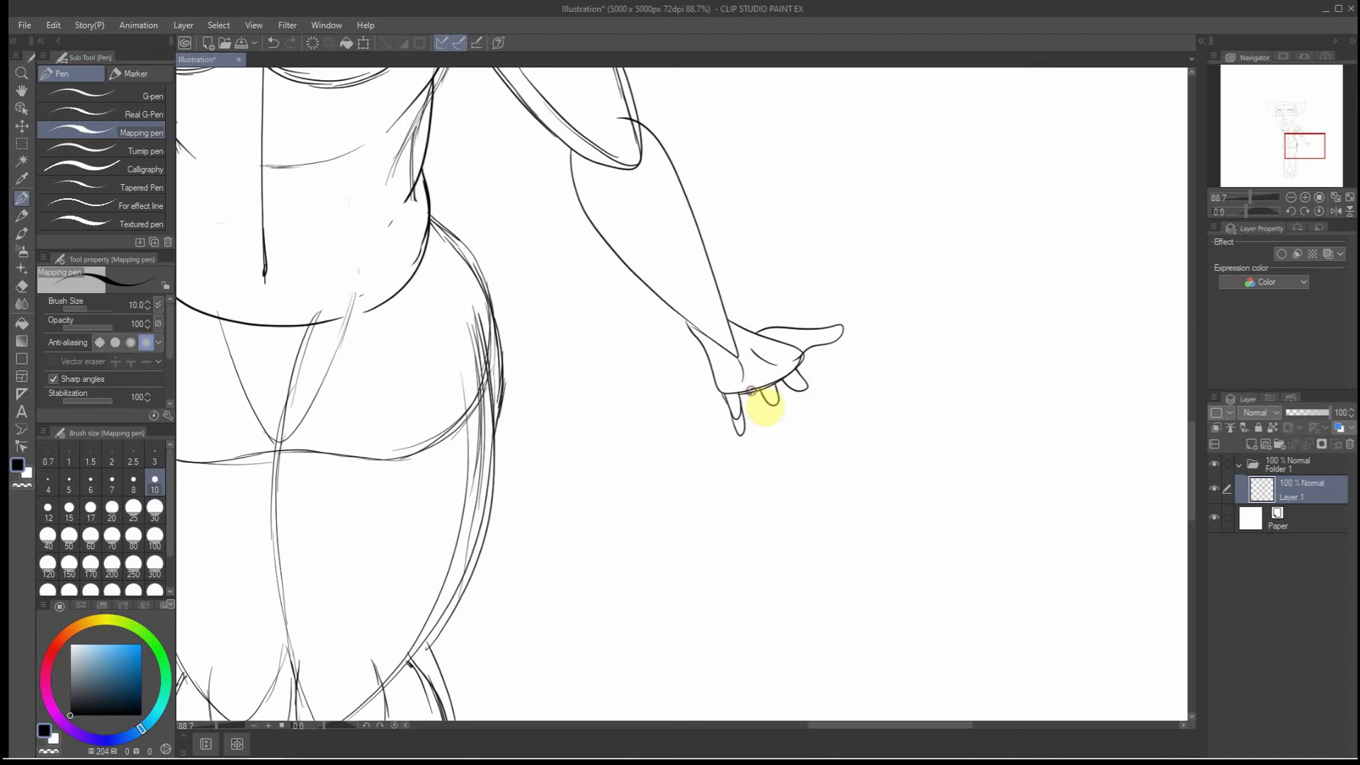
left_click_drag(802, 380, 789, 386)
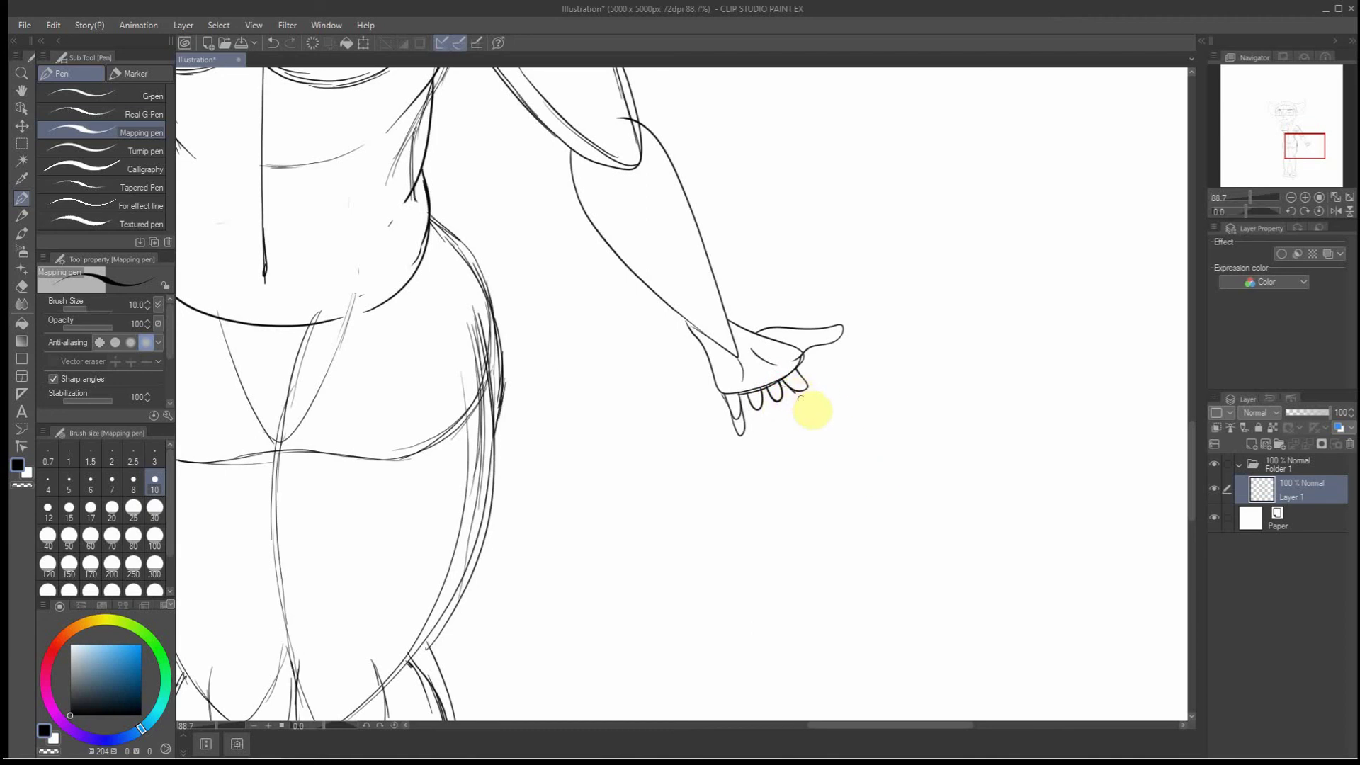
Extend the three remaining fingers past their base segments with longer rounded tips, redrawing the middle one
mouse_move(800, 399)
left_mouse_down()
mouse_move(832, 422)
mouse_move(795, 367)
left_mouse_up()
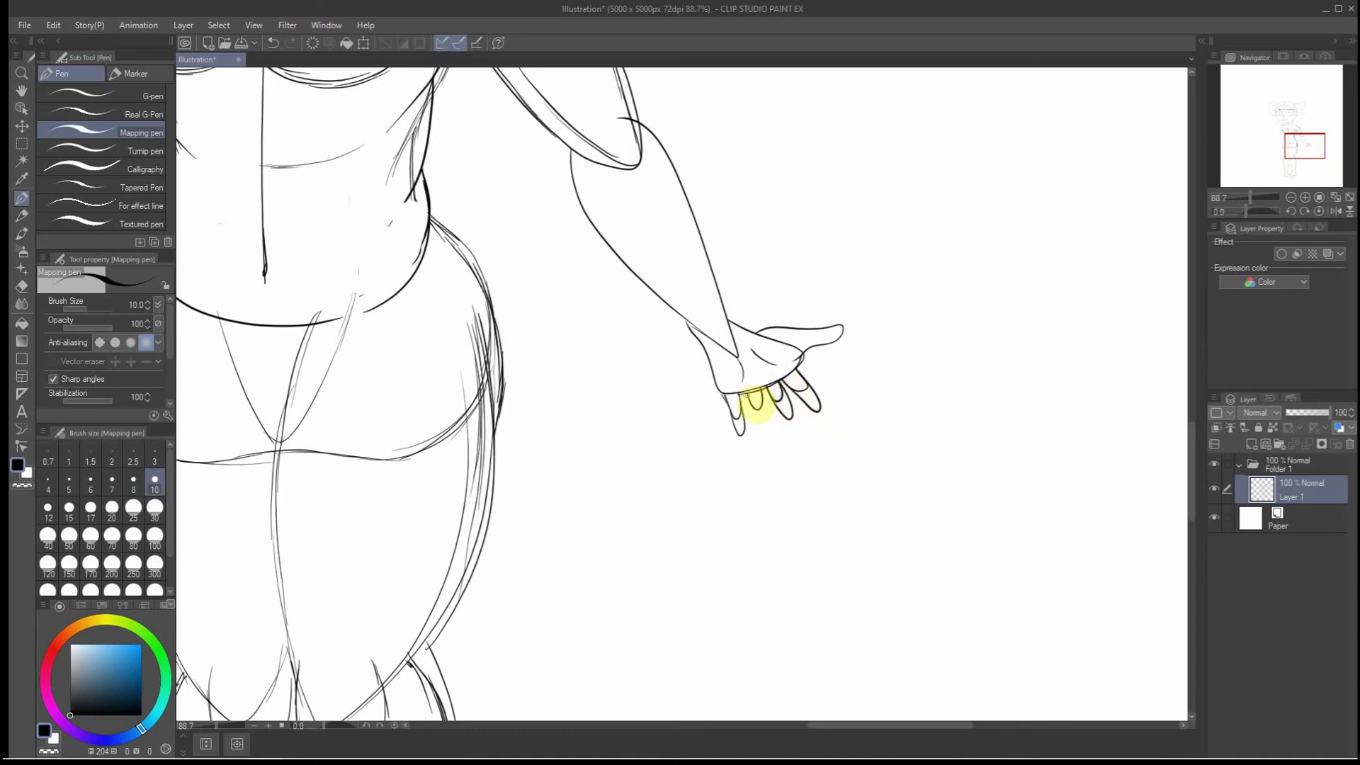
key("ctrl+z")
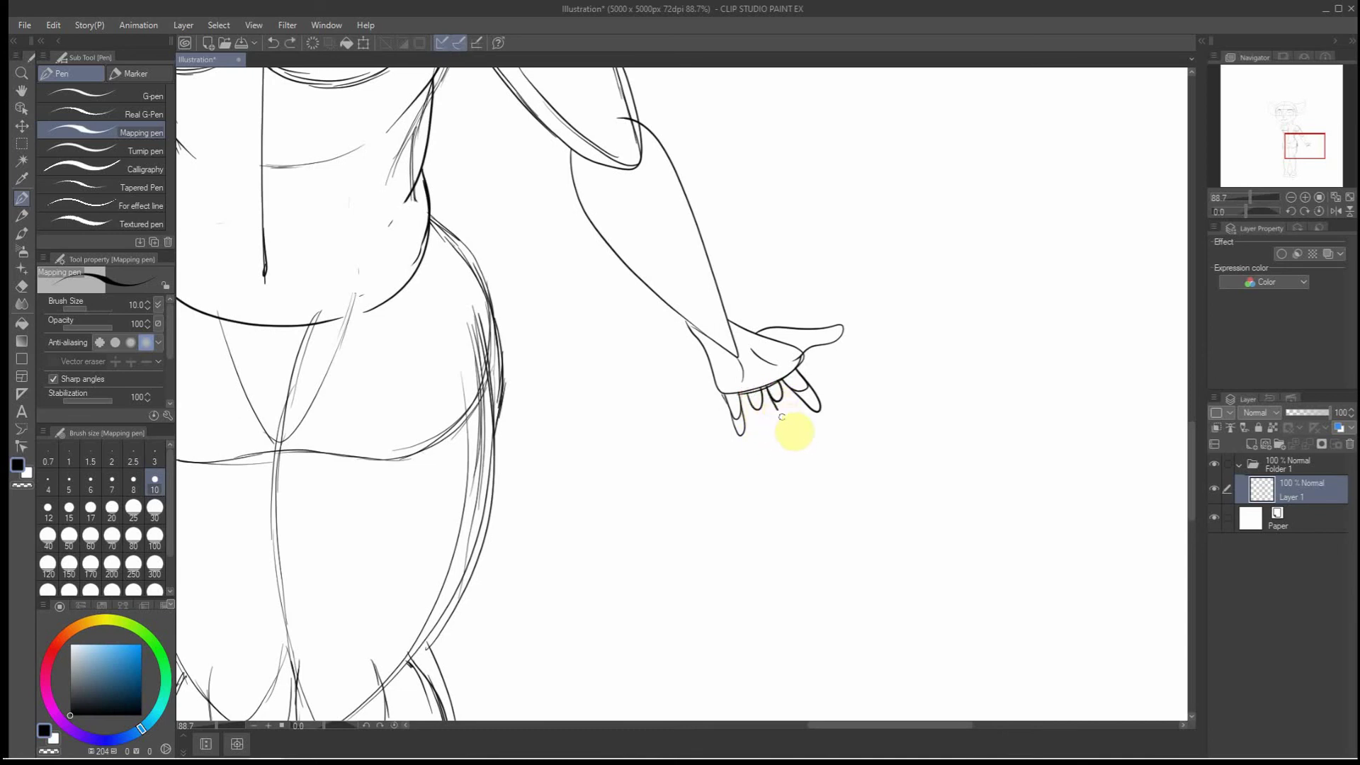
mouse_move(777, 384)
left_mouse_down()
mouse_move(788, 423)
mouse_move(797, 386)
left_mouse_up()
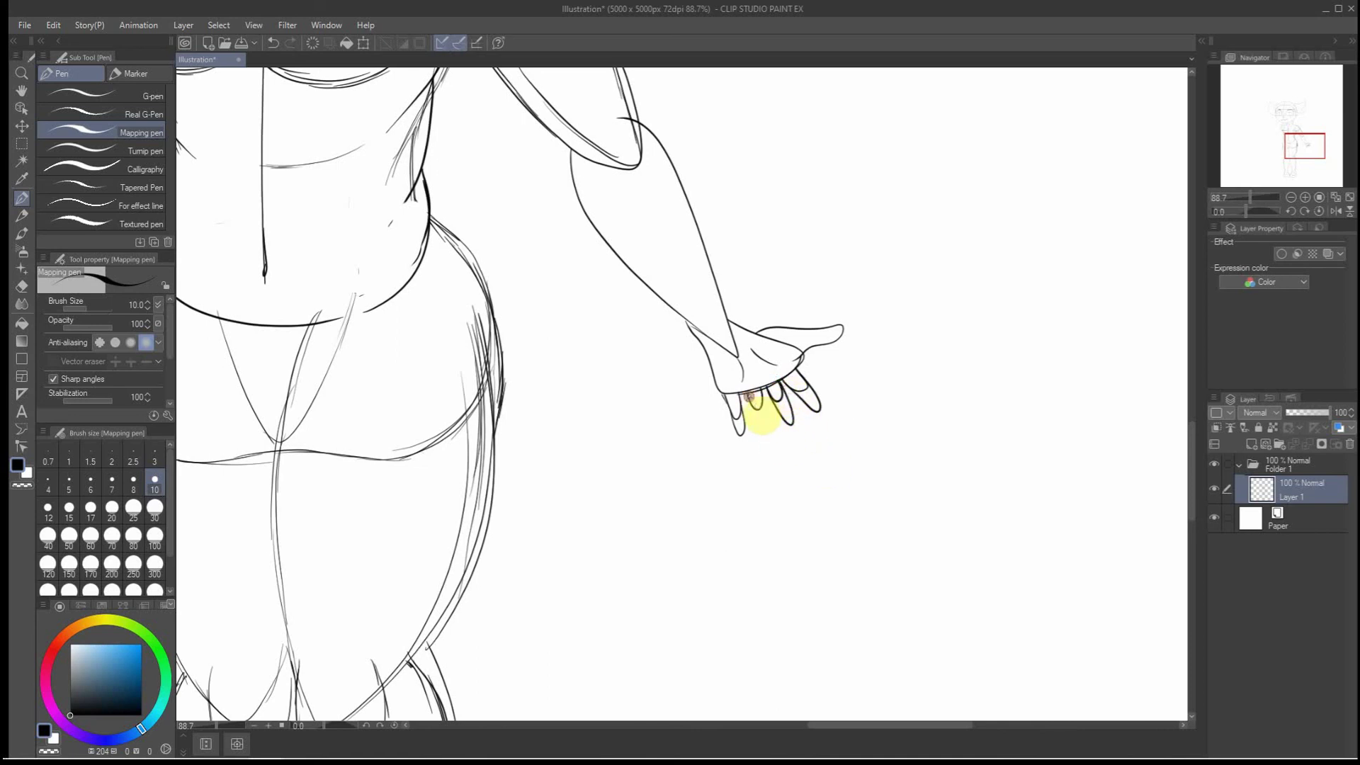
left_click_drag(763, 428, 762, 385)
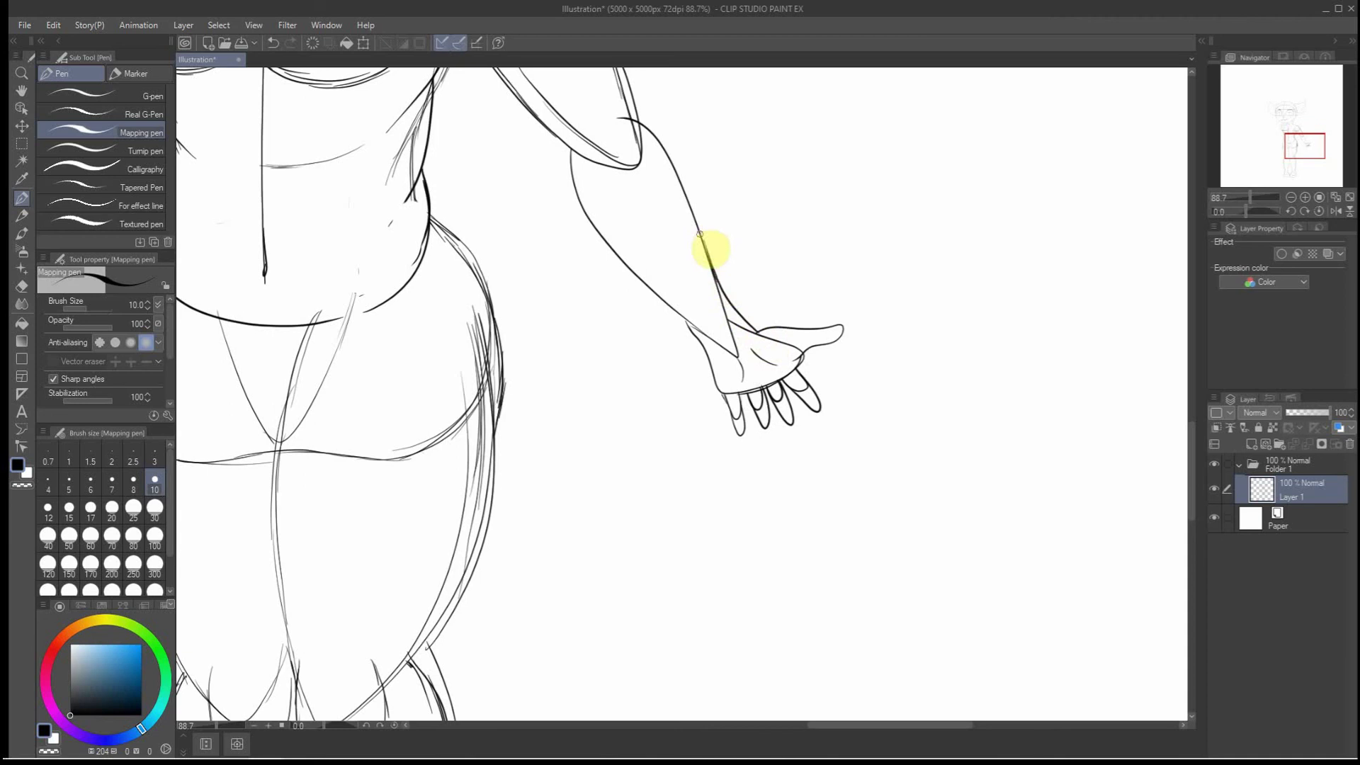
Join the outer forearm line to the thumb with a curved wrist line and erase the overlapping line inside it
mouse_move(726, 324)
left_mouse_down()
mouse_move(751, 347)
mouse_move(719, 313)
mouse_move(753, 348)
mouse_move(749, 364)
mouse_move(796, 349)
left_mouse_up()
scroll(863, 447, "down", 5)
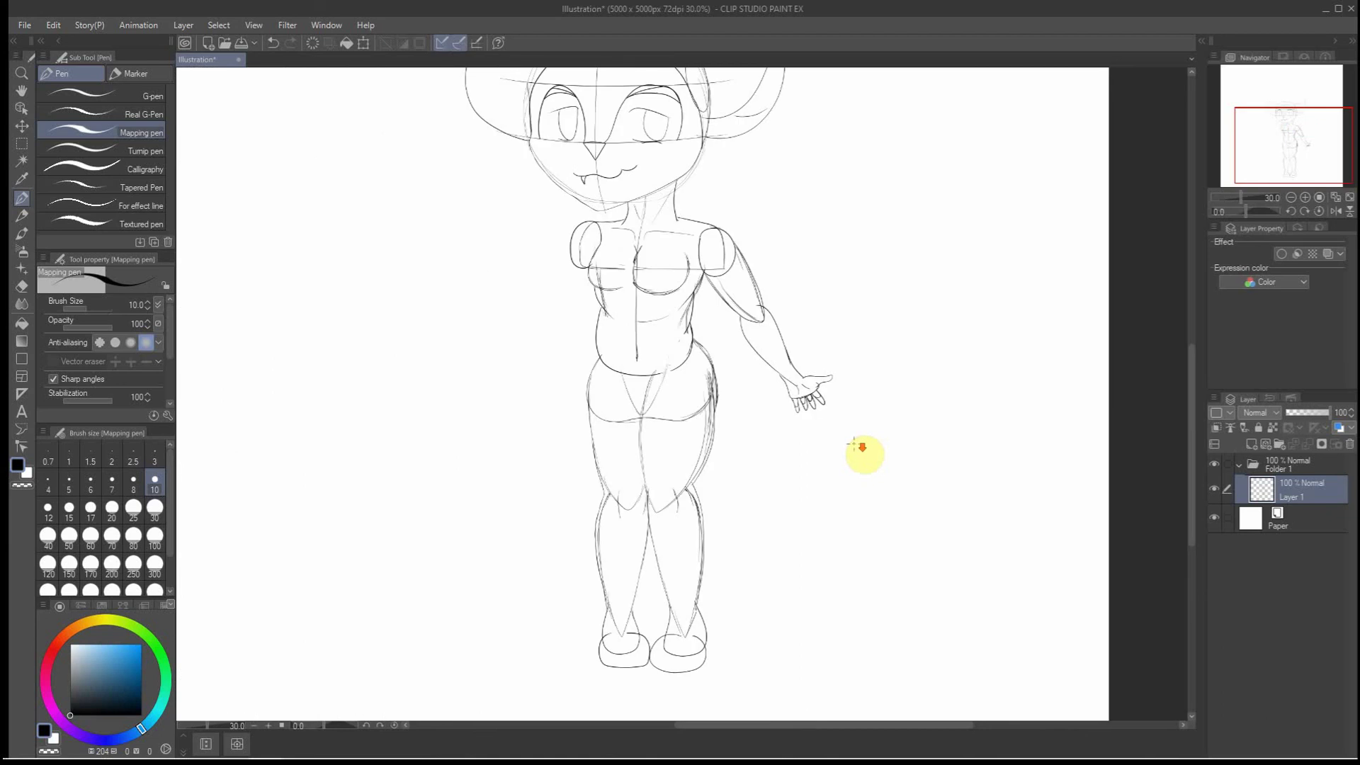
scroll(833, 429, "down", 1)
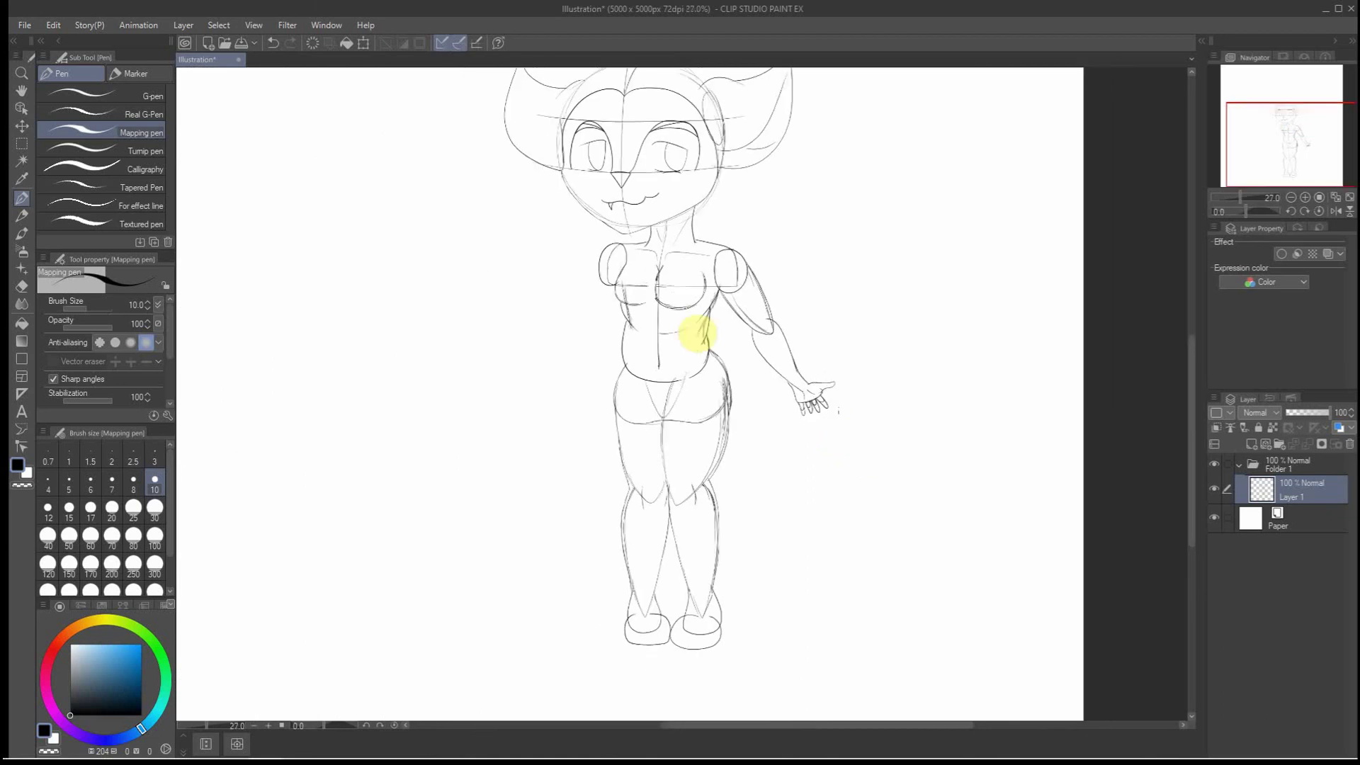
Switch to the Lasso selection tool for selecting around the right hand
left_click(26, 145)
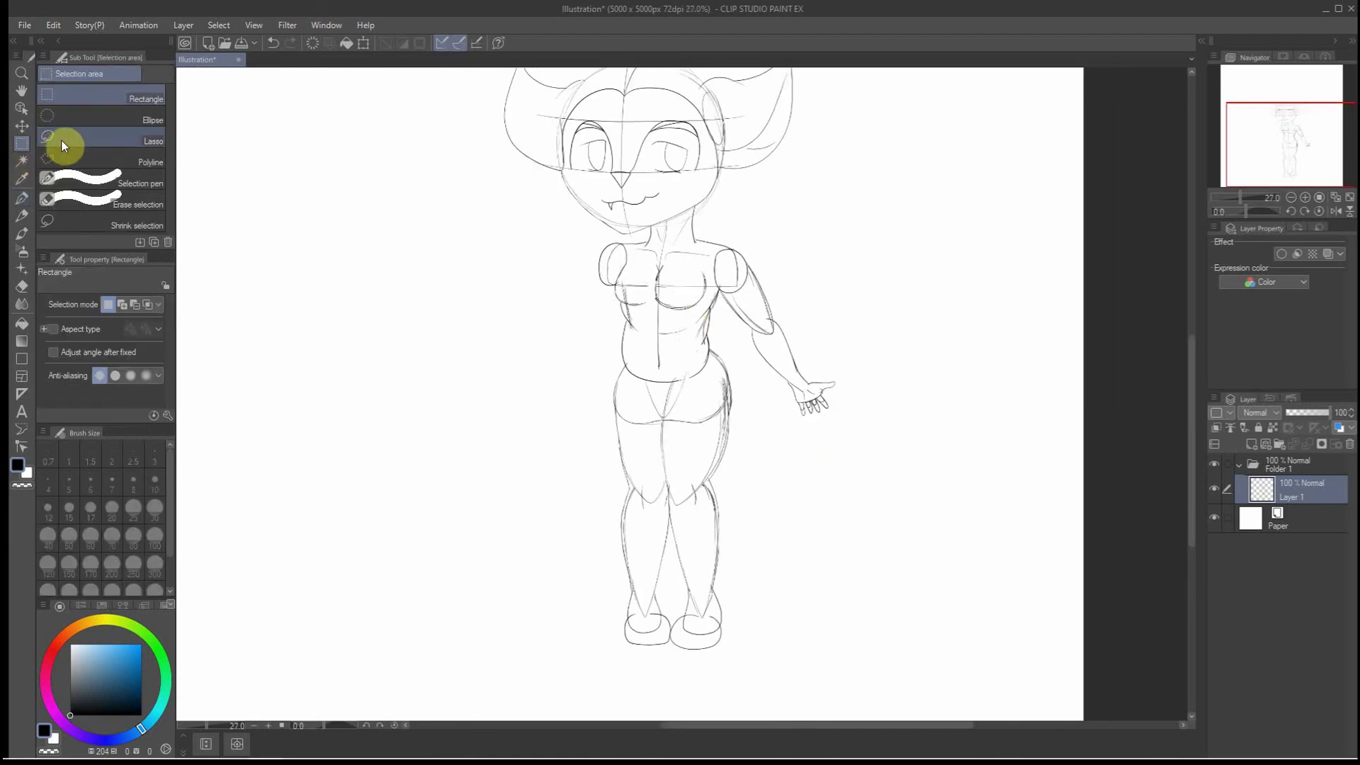
left_click(94, 139)
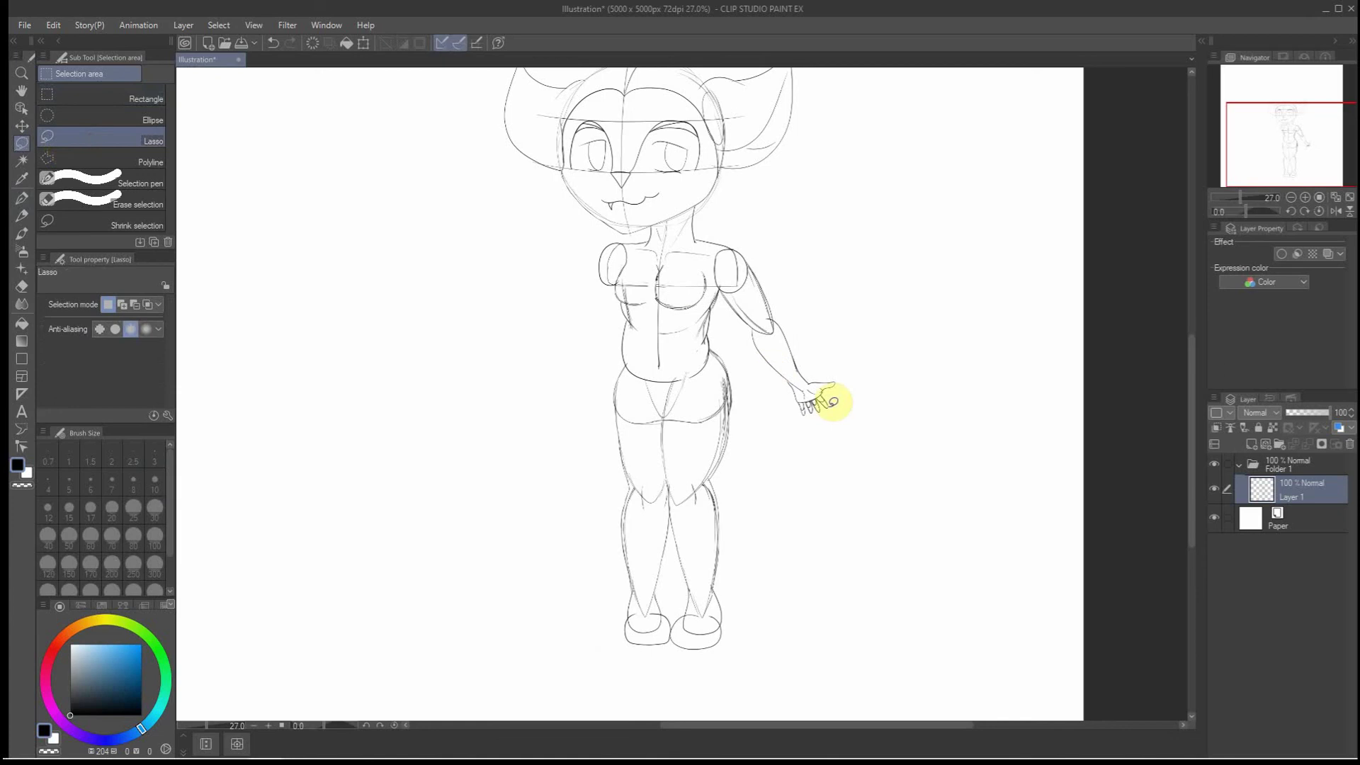
scroll(865, 419, "up", 4)
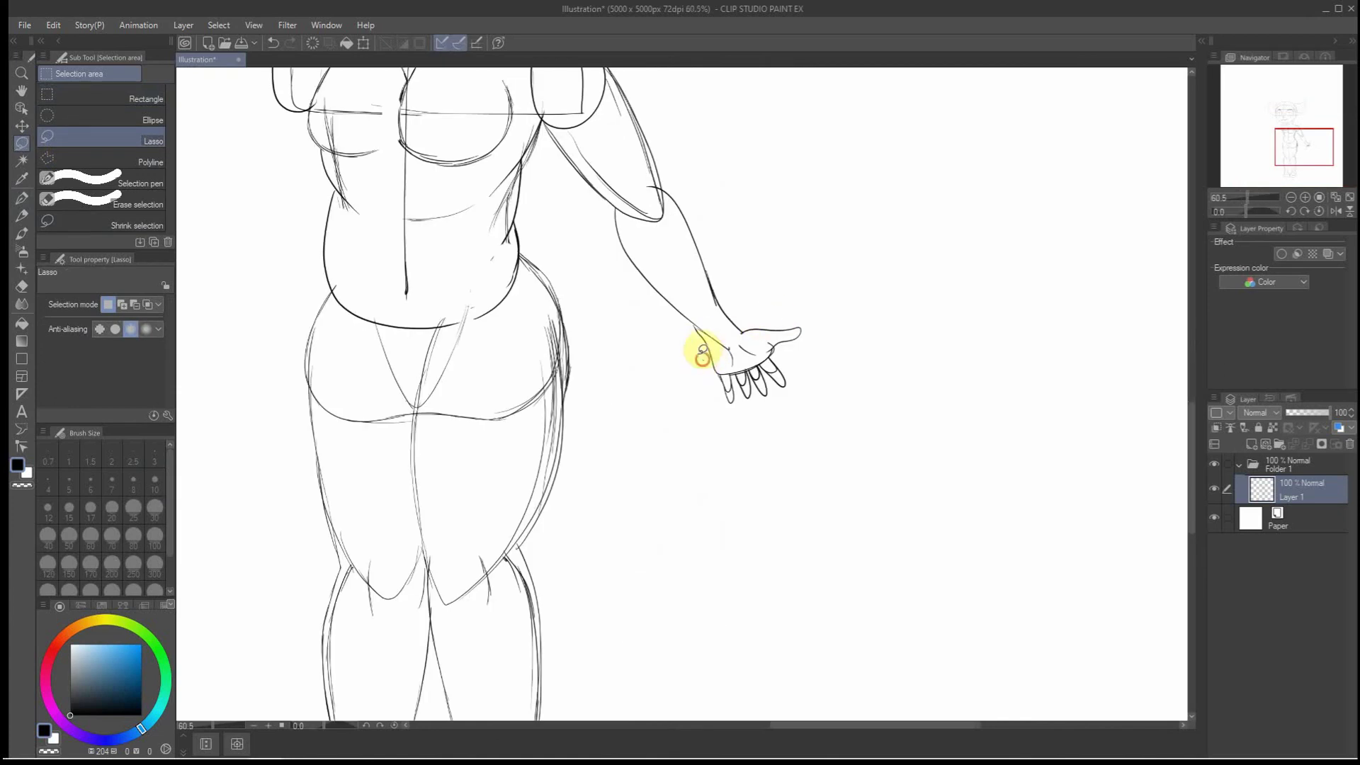
Lasso the finished hand, enlarge it slightly with Free Transform so it fits the forearm, and clear the selection
mouse_move(701, 357)
left_mouse_down()
mouse_move(696, 329)
mouse_move(726, 303)
mouse_move(771, 298)
mouse_move(812, 338)
mouse_move(796, 391)
mouse_move(739, 408)
mouse_move(706, 389)
mouse_move(692, 319)
left_mouse_up()
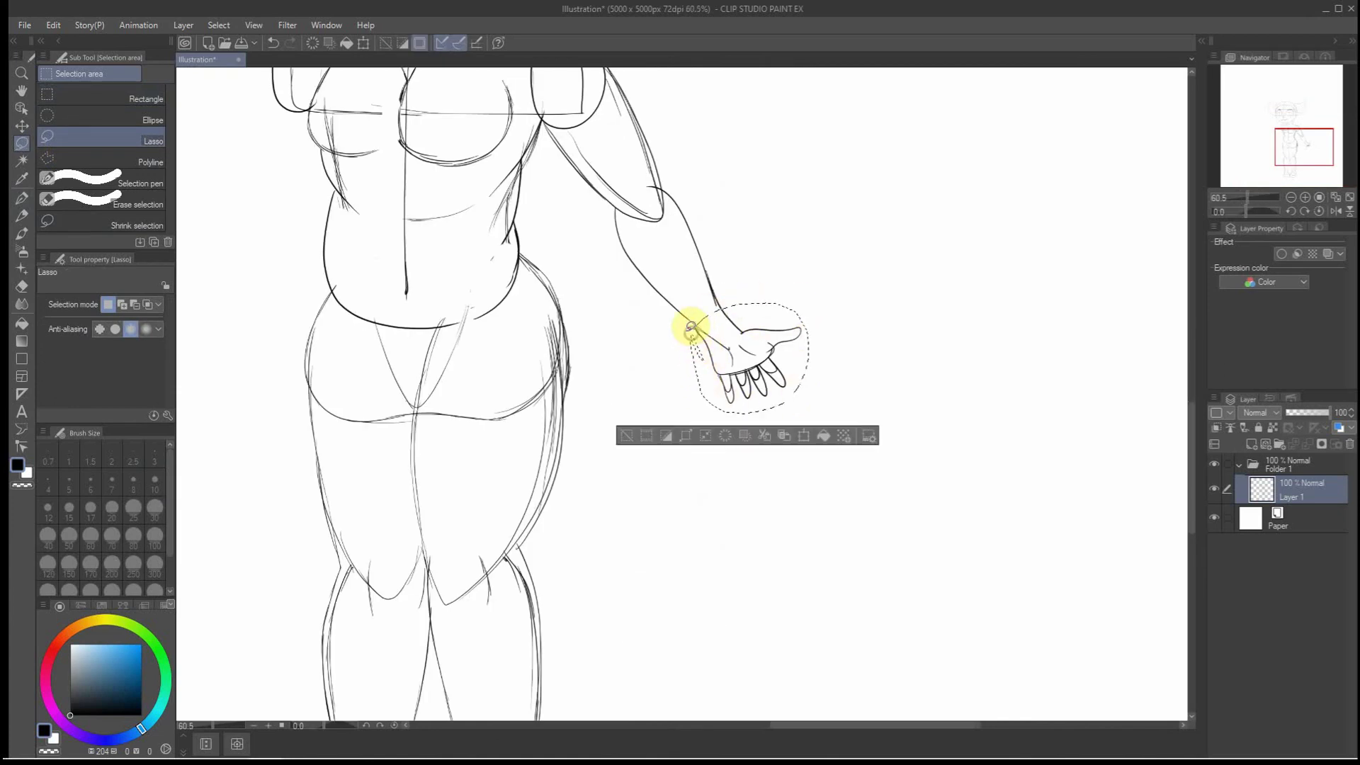
left_click(44, 25)
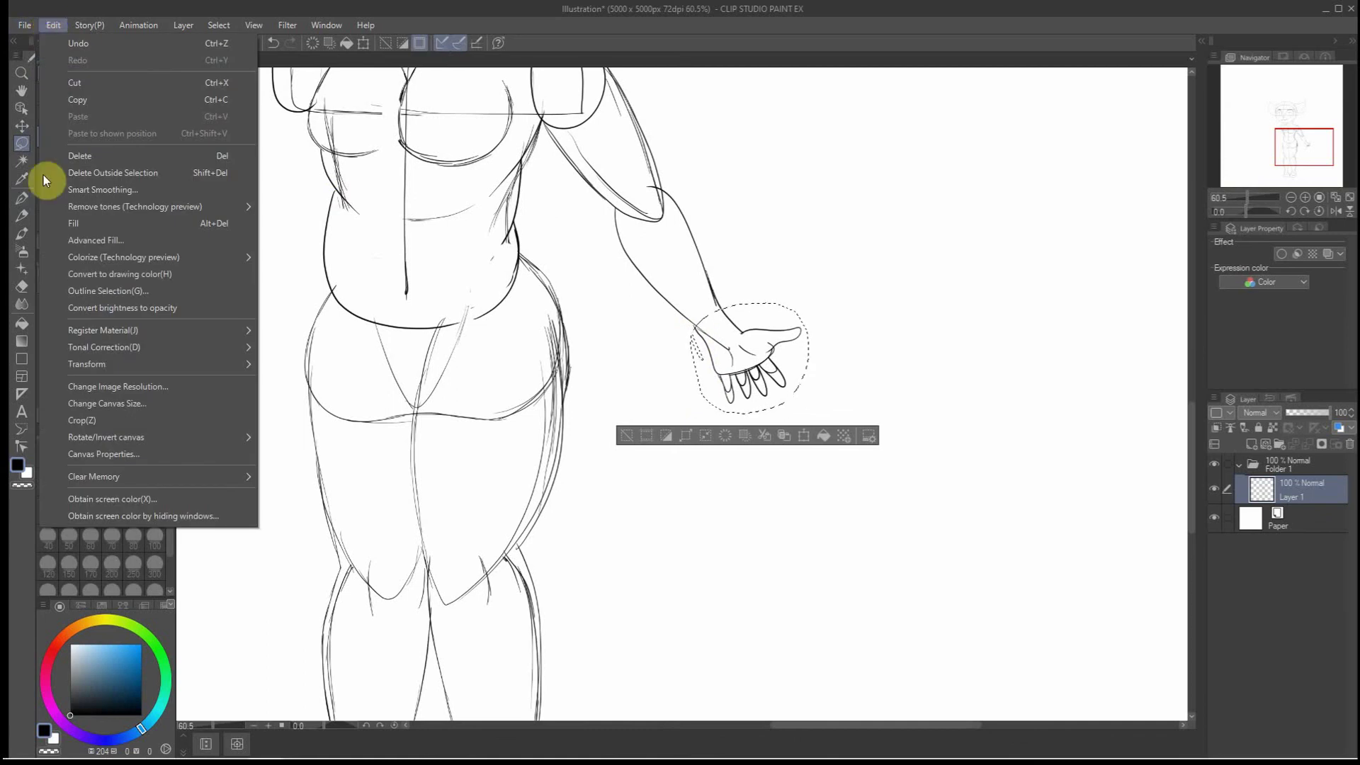
mouse_move(101, 363)
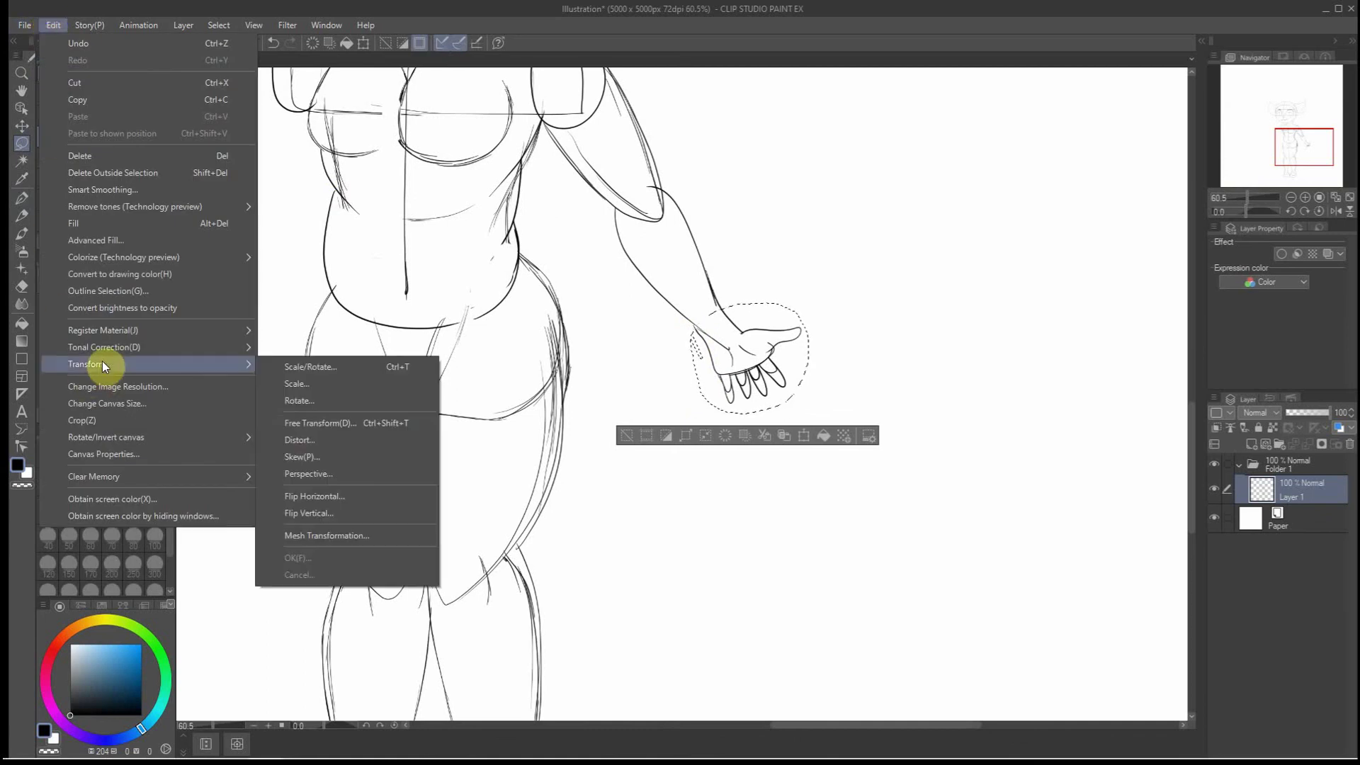
left_click(349, 421)
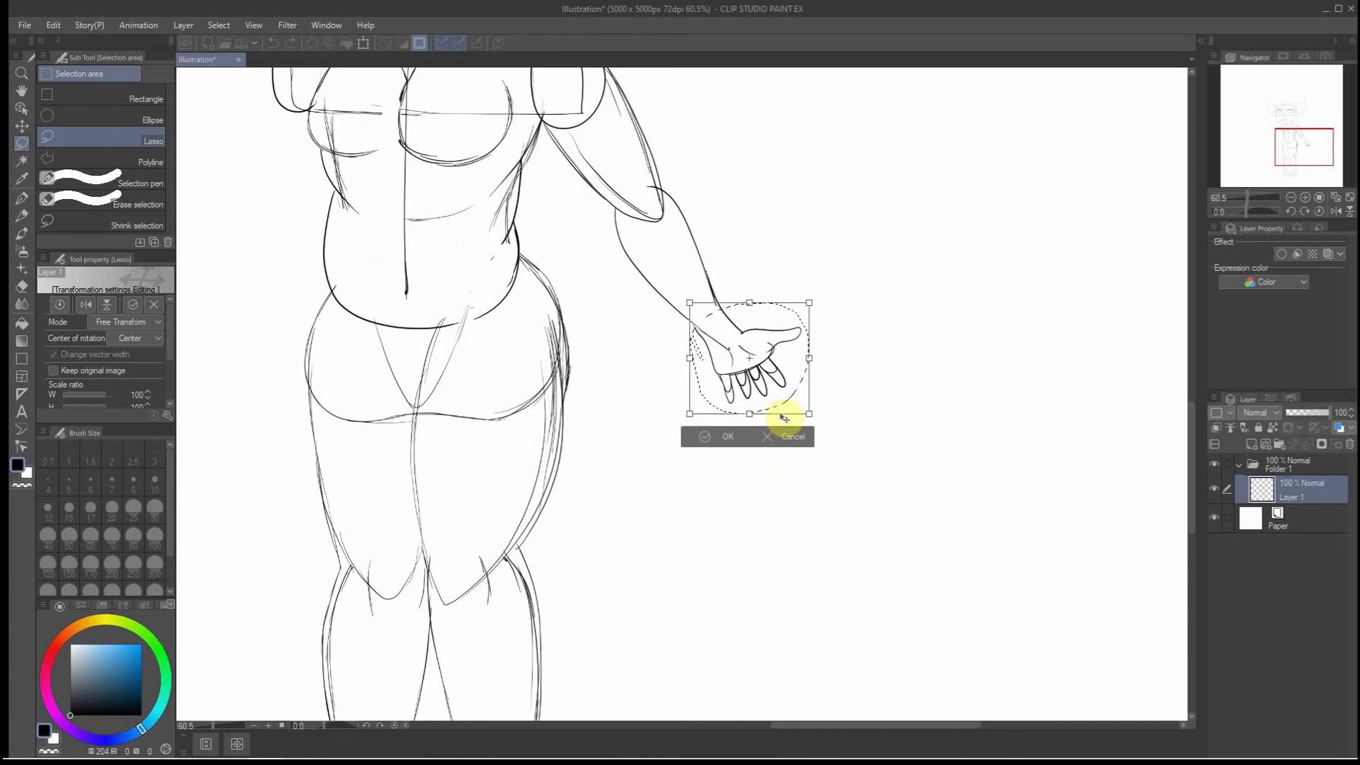
left_click_drag(809, 414, 849, 457)
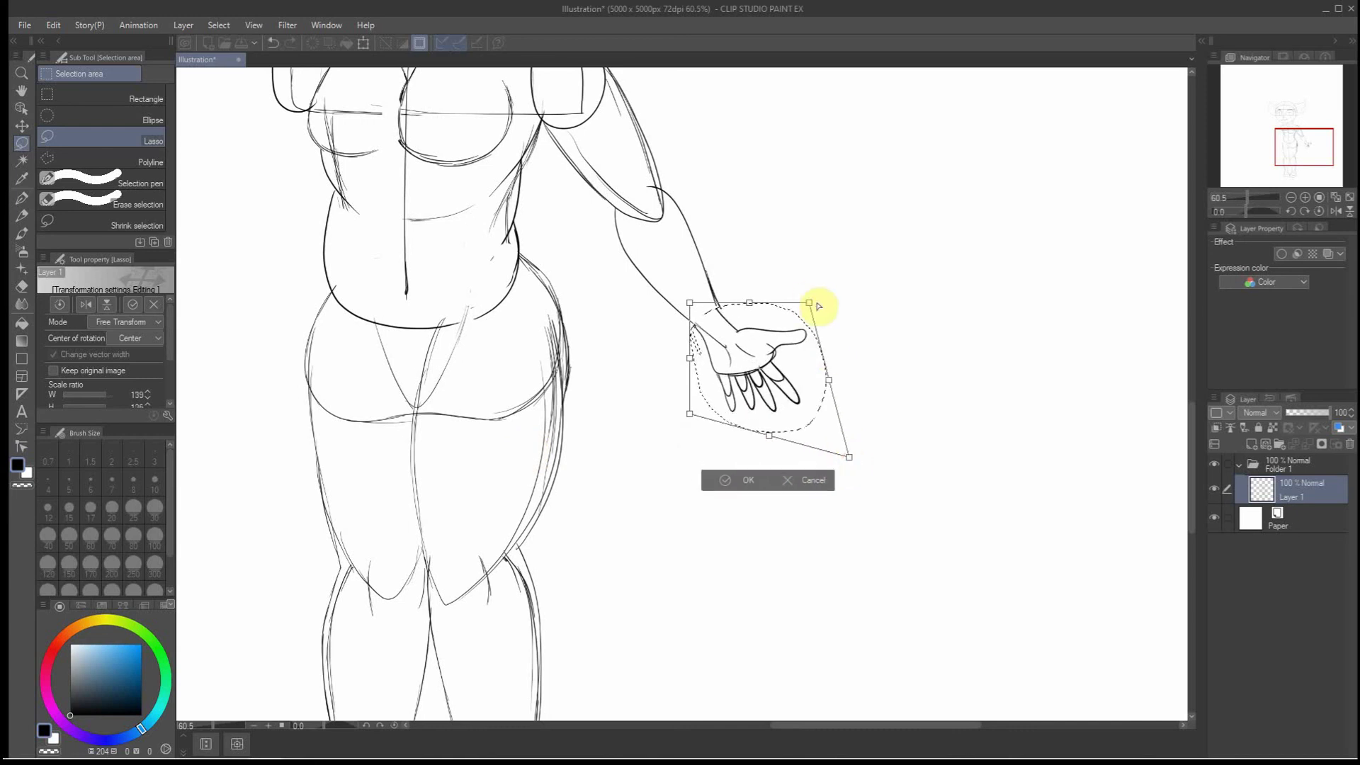
left_click_drag(830, 298, 833, 293)
left_click_drag(689, 413, 681, 432)
left_click_drag(768, 364, 769, 359)
left_click(727, 475)
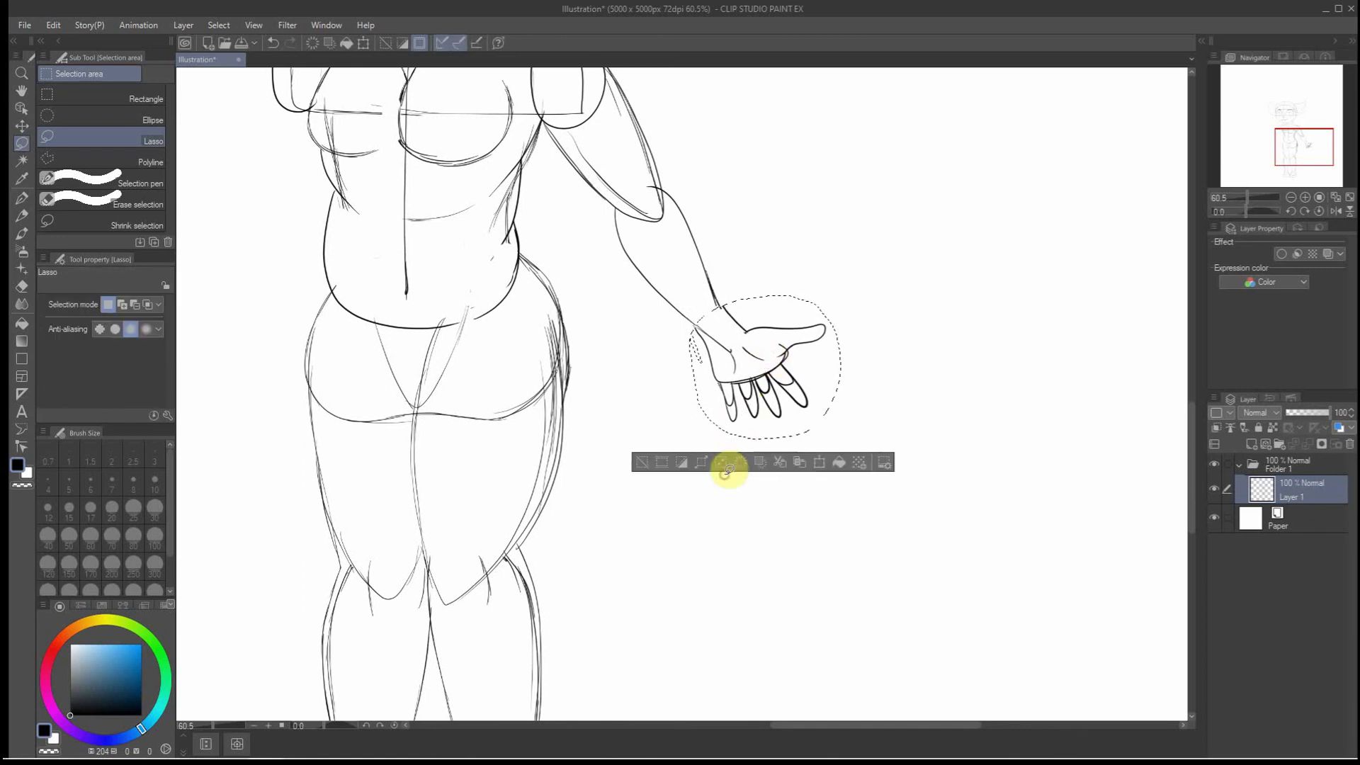
left_click(216, 25)
left_click(224, 57)
Draw connecting lines along both sides of the wrist with the Mapping pen to join the forearm to the hand
scroll(683, 405, "down", 3)
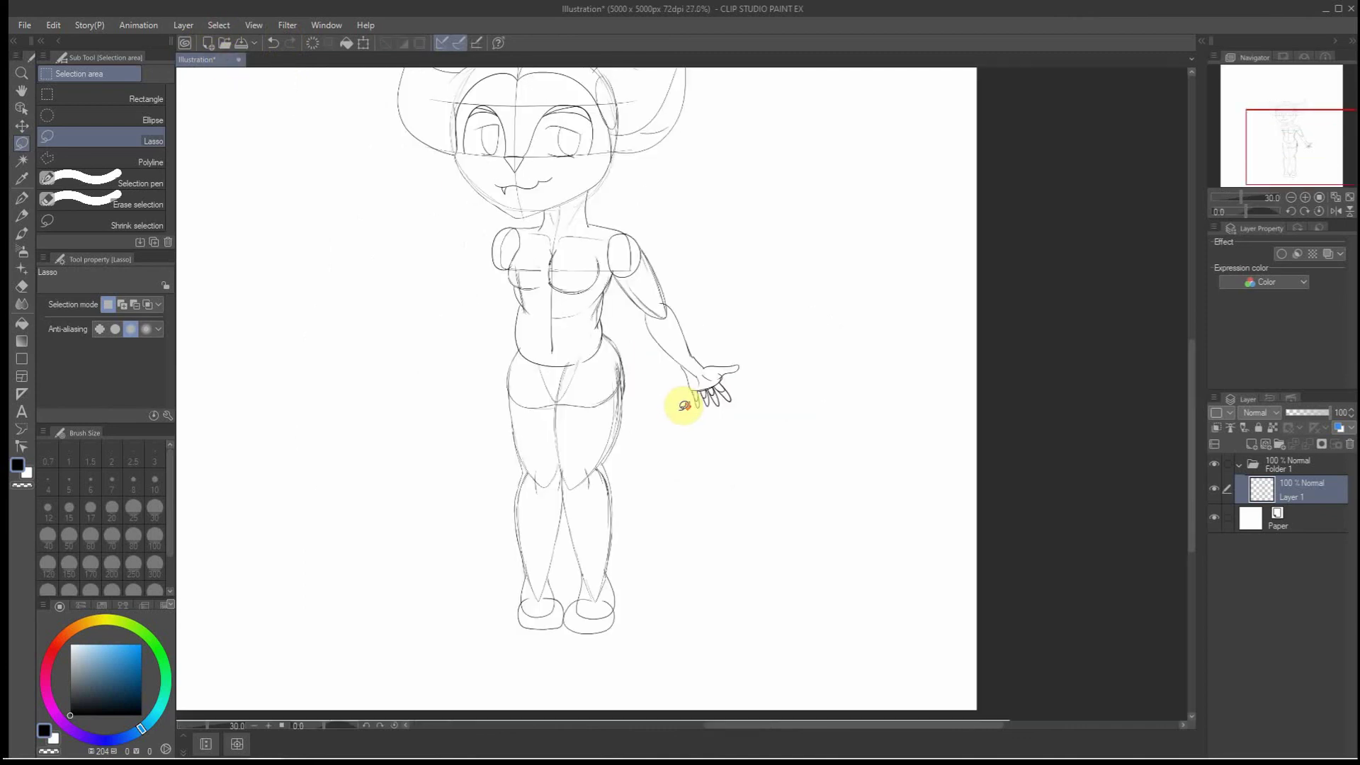
scroll(683, 405, "down", 1)
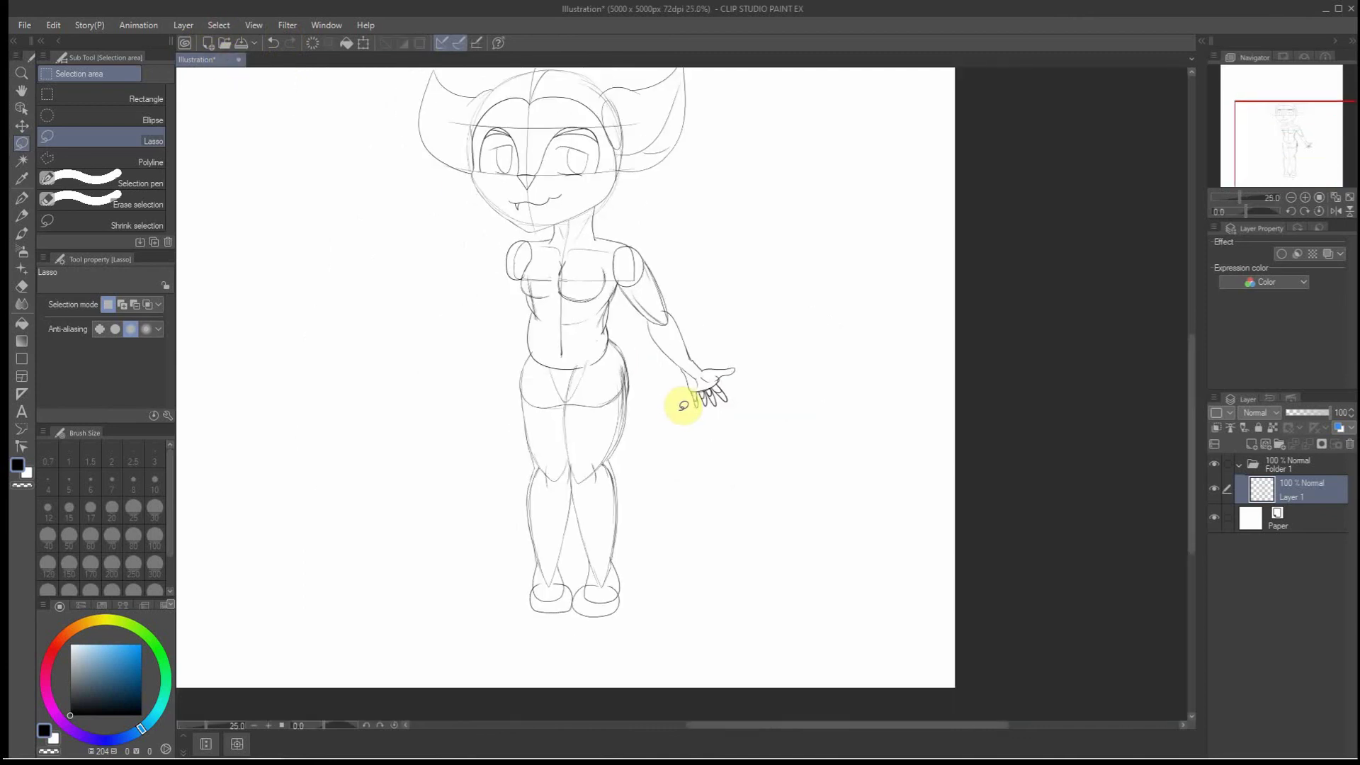
left_click(21, 198)
scroll(708, 360, "up", 4)
scroll(664, 404, "up", 6)
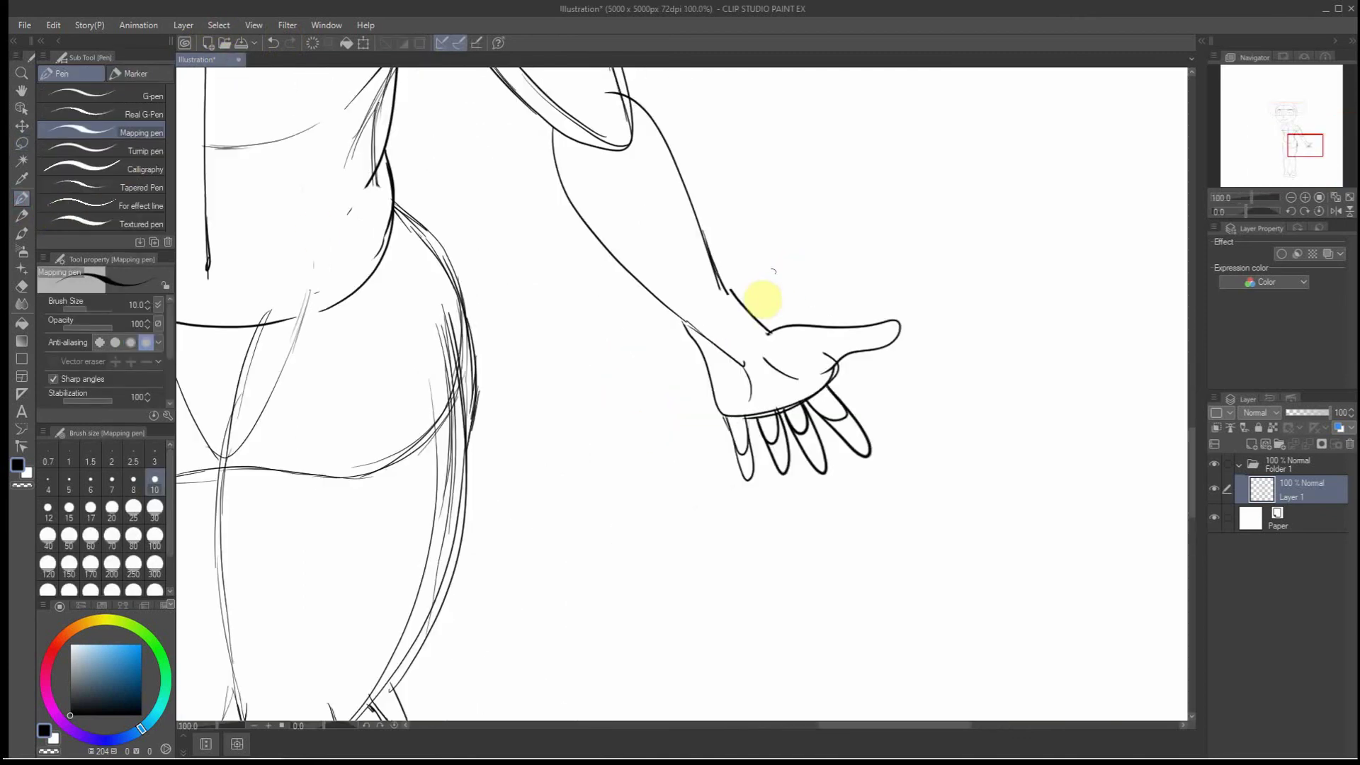
mouse_move(721, 260)
left_mouse_down()
mouse_move(744, 302)
mouse_move(699, 211)
mouse_move(700, 343)
left_mouse_up()
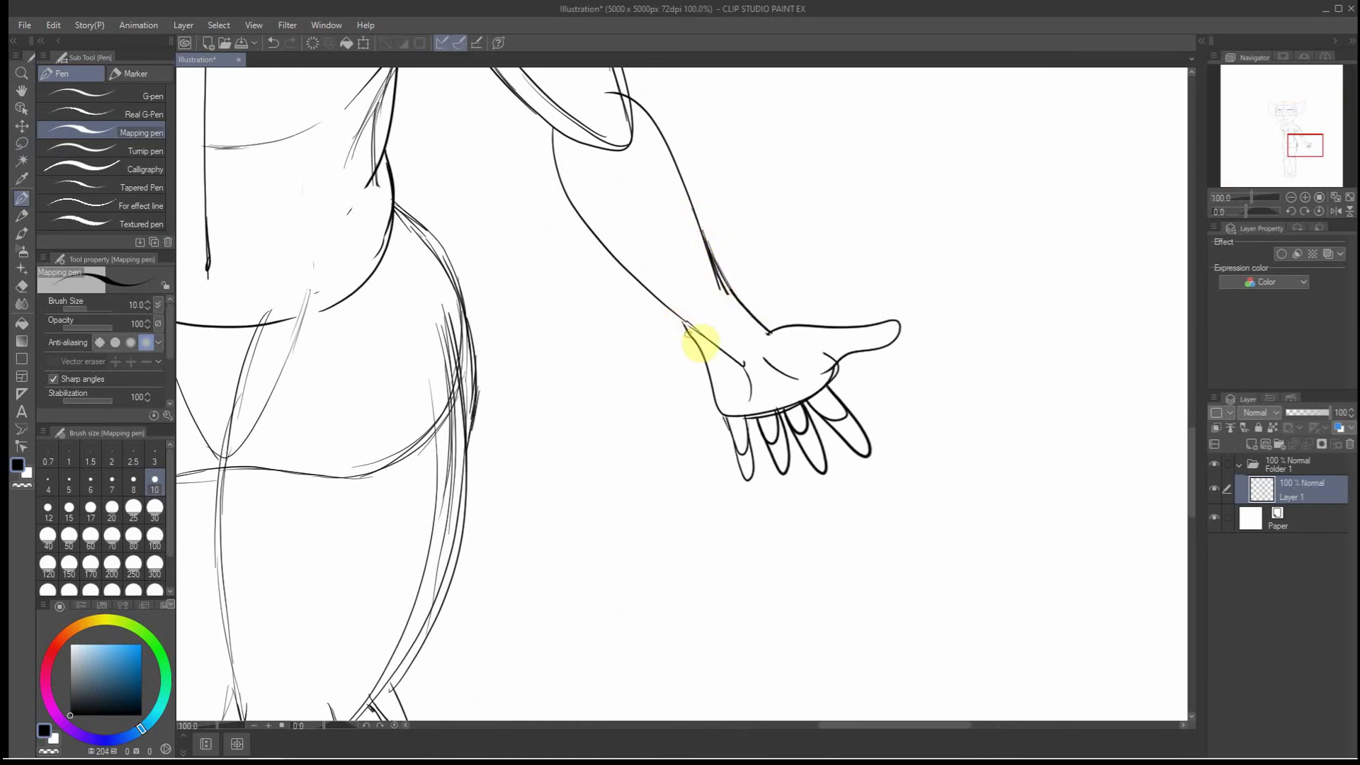
mouse_move(661, 297)
left_mouse_down()
mouse_move(689, 332)
mouse_move(625, 253)
left_mouse_up()
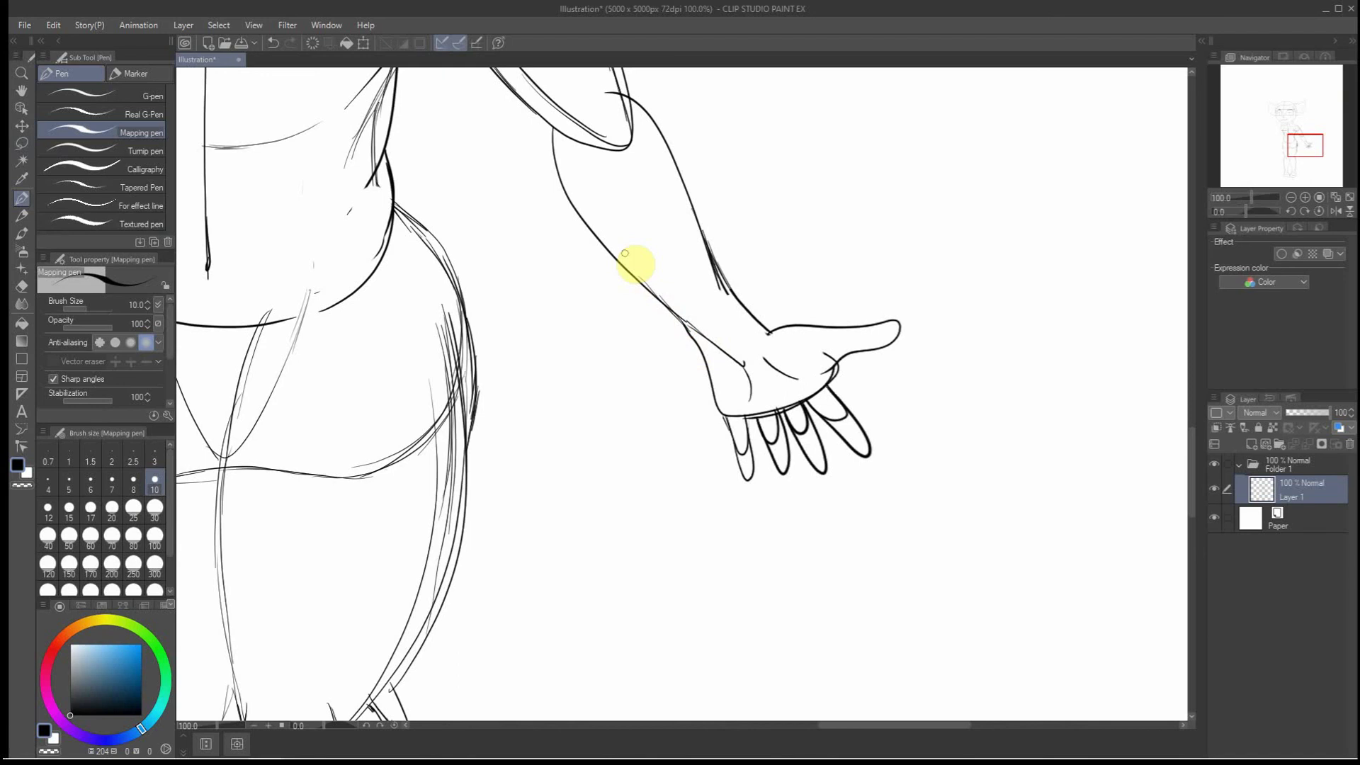
Sketch the upper arm and the tapered forearm on the character's armless side, starting from the shoulder
scroll(597, 373, "down", 2)
scroll(398, 397, "down", 3)
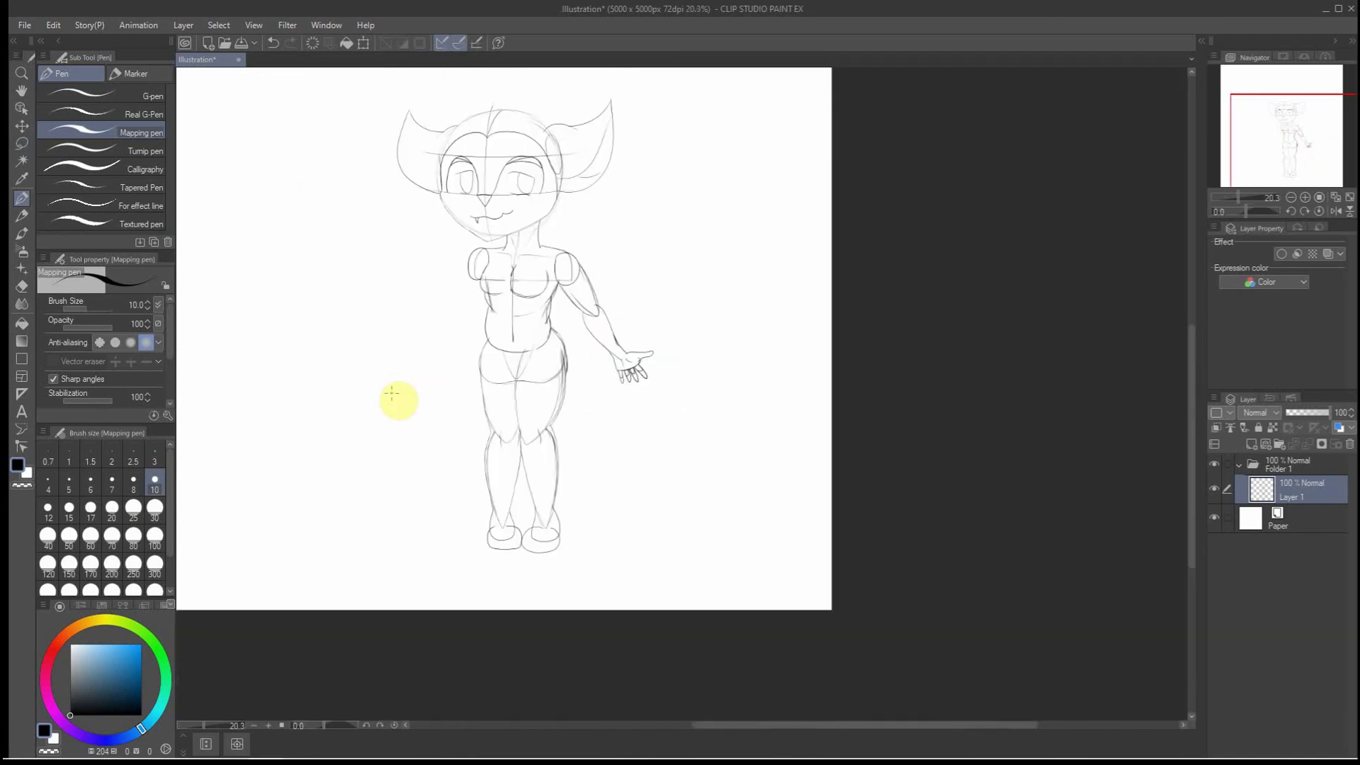
scroll(391, 392, "up", 1)
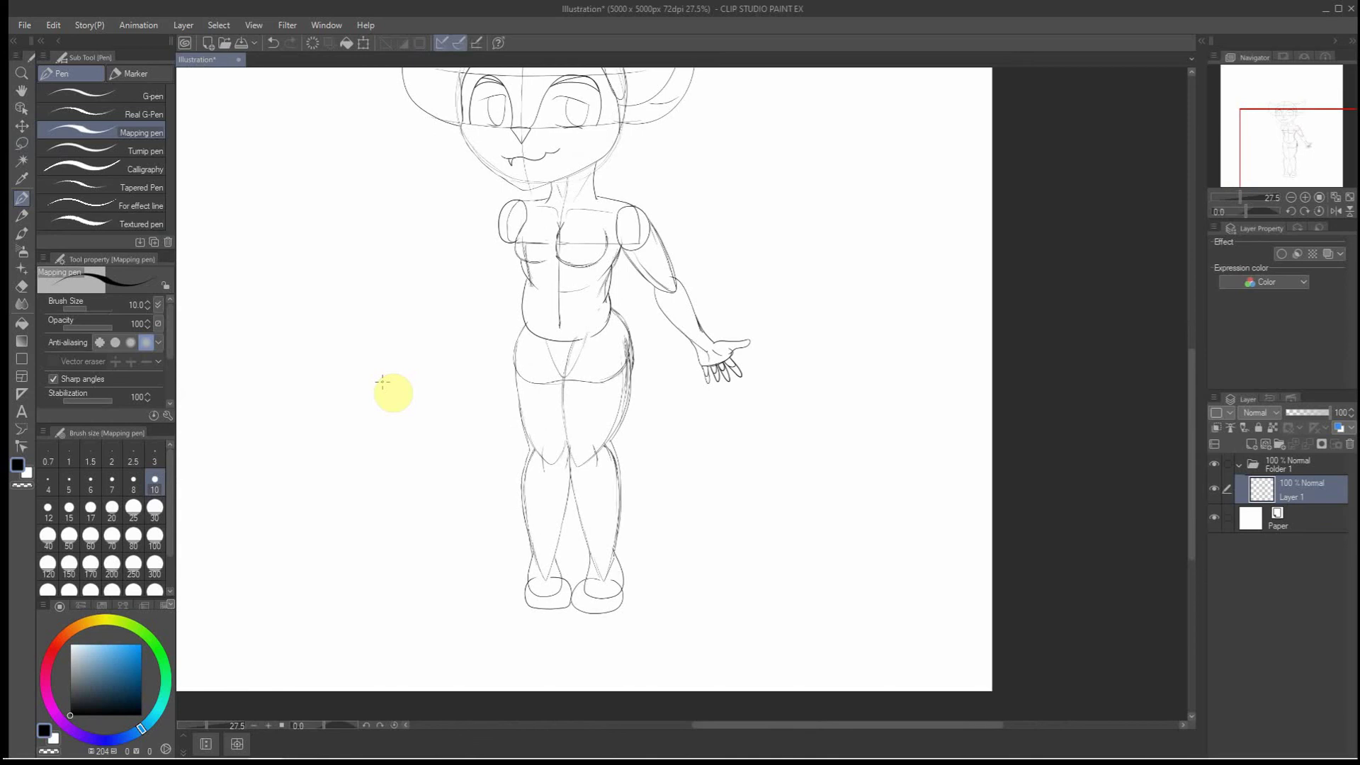
scroll(418, 291, "up", 1)
scroll(496, 305, "up", 1)
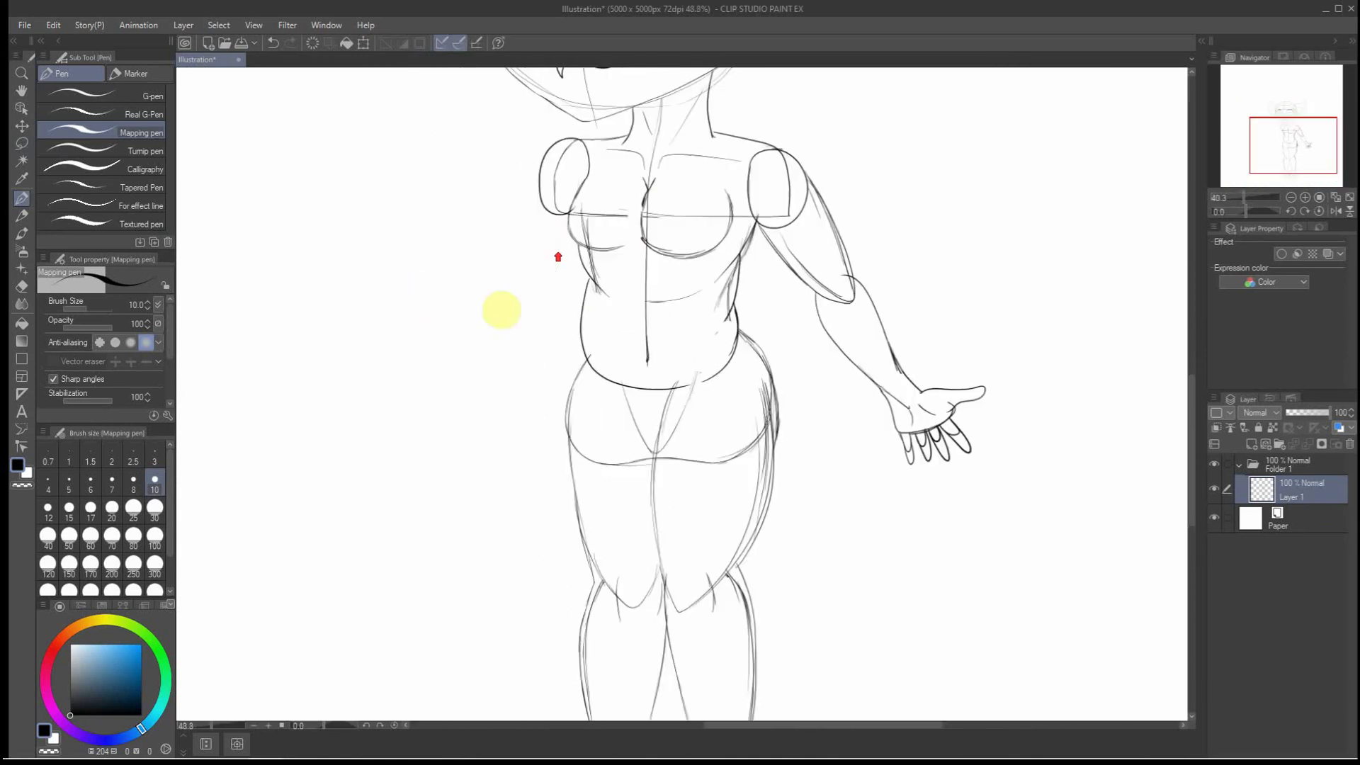
left_click_drag(545, 193, 540, 177)
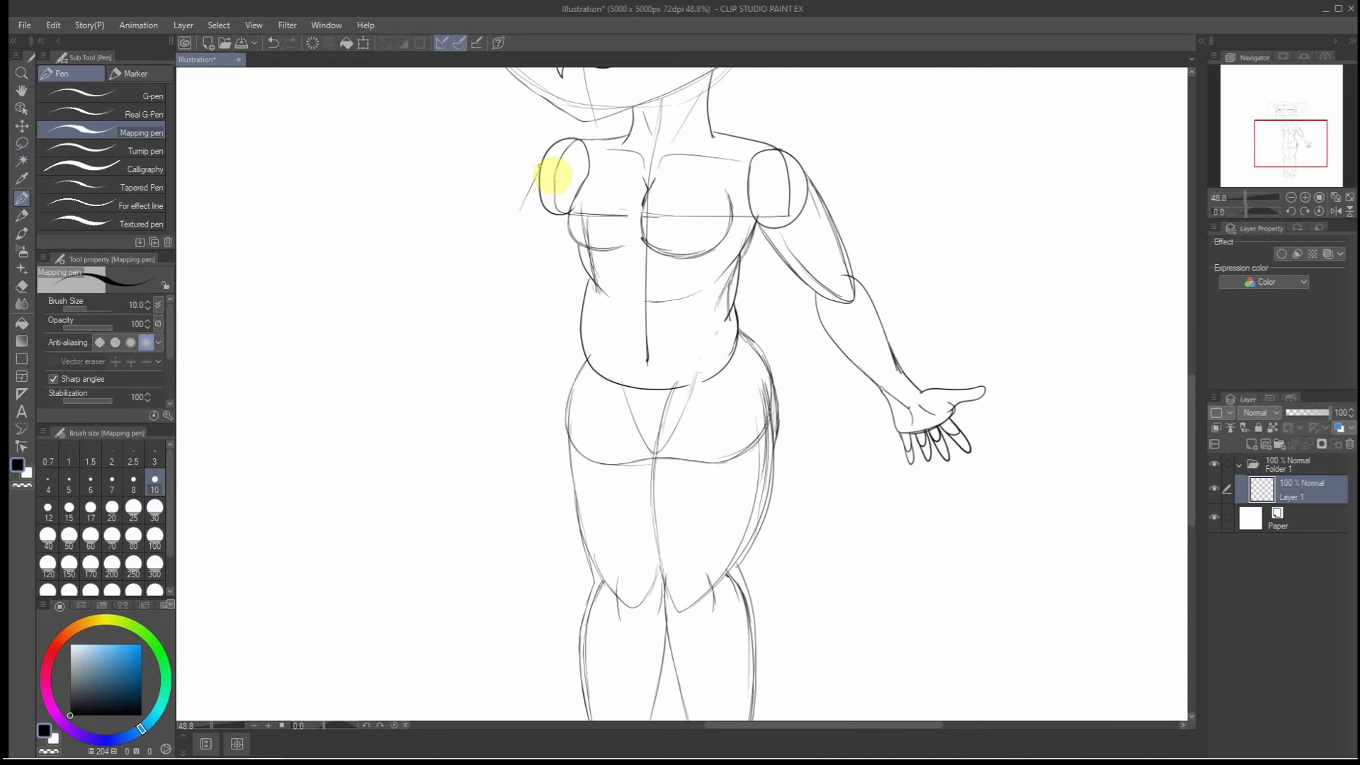
mouse_move(513, 227)
left_mouse_down()
mouse_move(531, 183)
mouse_move(502, 268)
mouse_move(508, 246)
mouse_move(517, 297)
mouse_move(570, 228)
mouse_move(539, 274)
left_mouse_up()
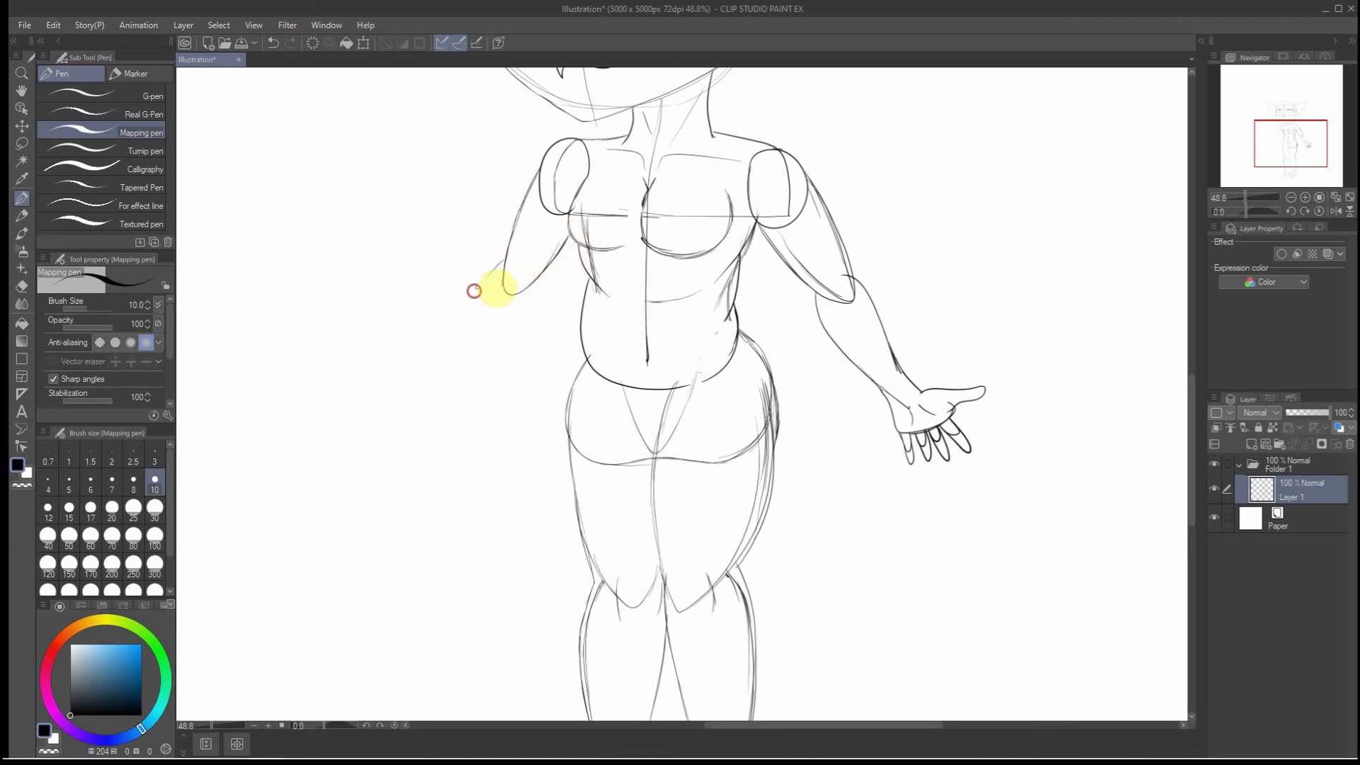
mouse_move(505, 260)
left_mouse_down()
mouse_move(469, 304)
mouse_move(450, 402)
mouse_move(541, 316)
mouse_move(542, 275)
left_mouse_up()
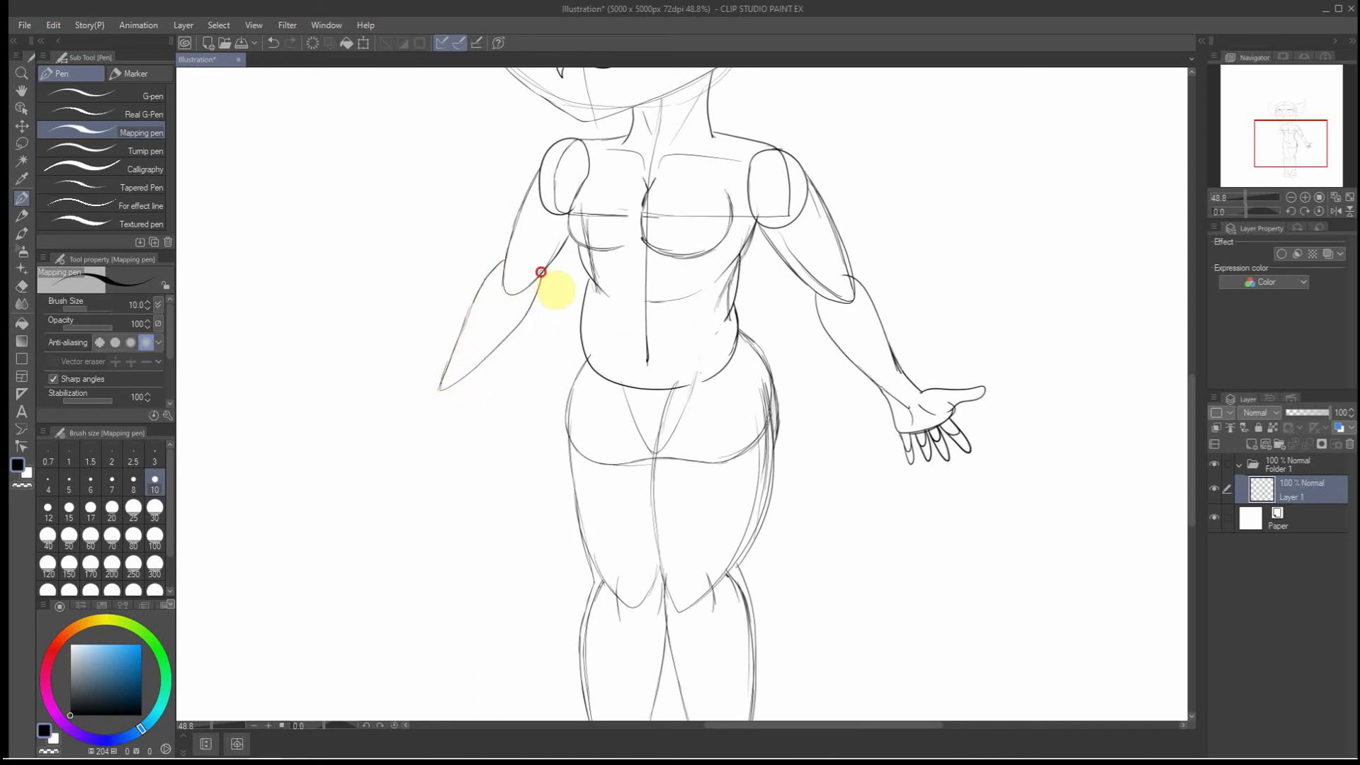
Lasso the finished hand, copy and paste it as a new layer, and move the copy to the other arm's wrist
left_click(25, 146)
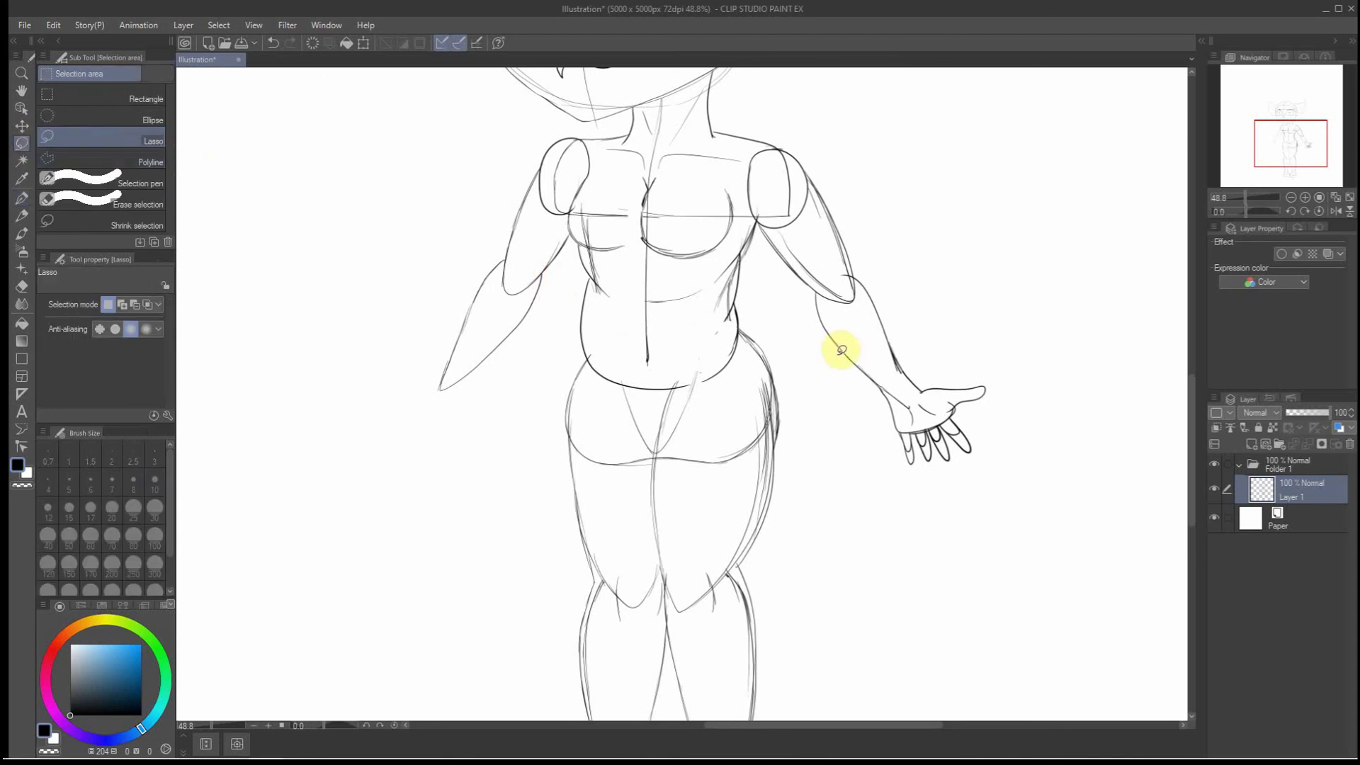
mouse_move(864, 389)
left_mouse_down()
mouse_move(912, 355)
mouse_move(1017, 356)
left_mouse_up()
mouse_move(975, 502)
left_mouse_down()
mouse_move(918, 498)
mouse_move(873, 454)
mouse_move(865, 388)
left_mouse_up()
left_click_drag(863, 392, 866, 388)
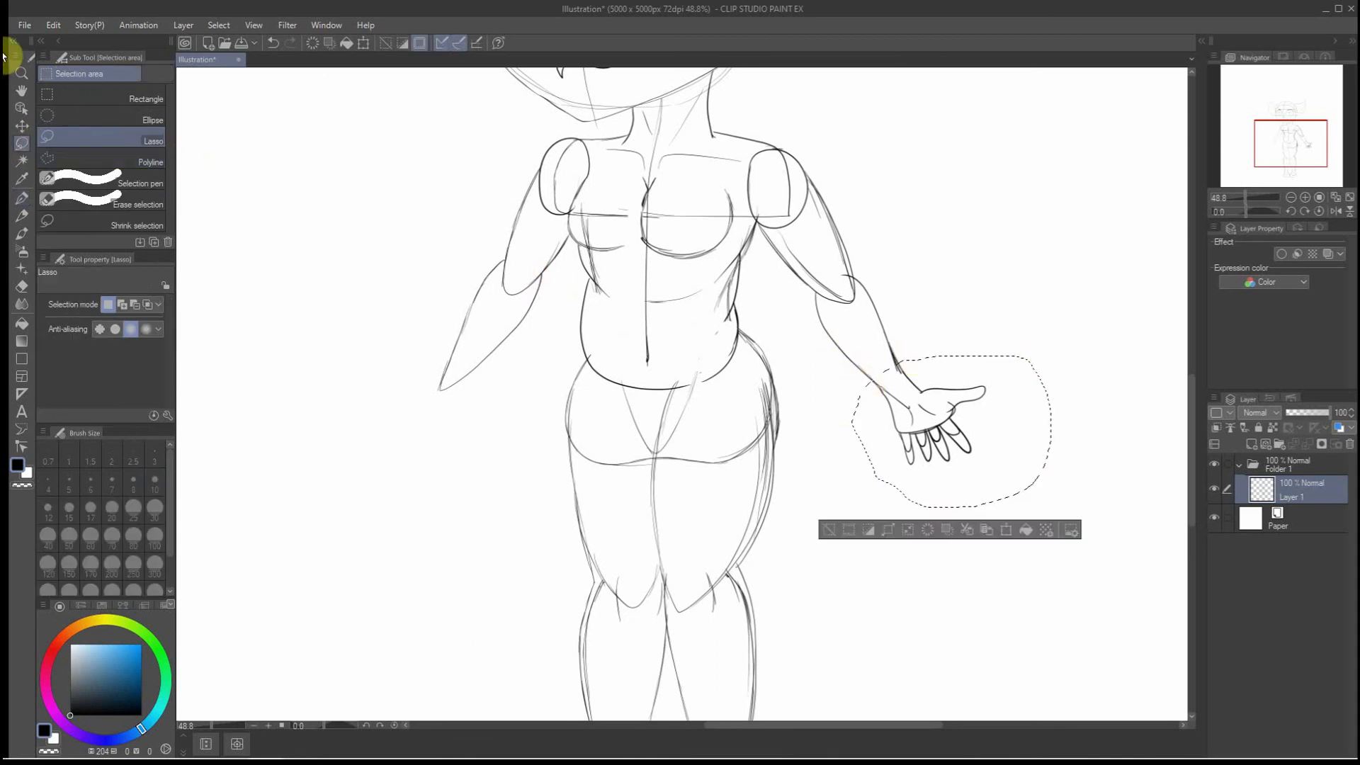
left_click(53, 26)
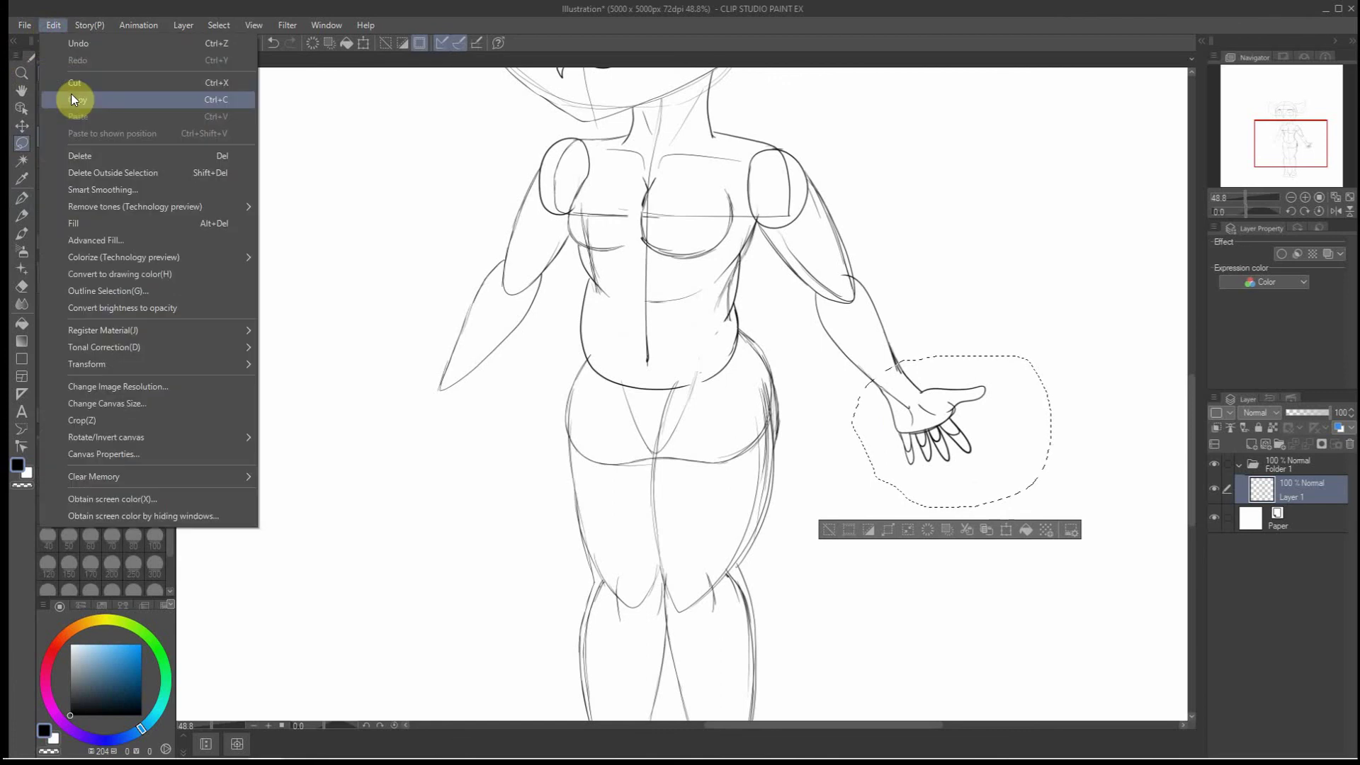
left_click(50, 29)
left_click(53, 26)
left_click(78, 117)
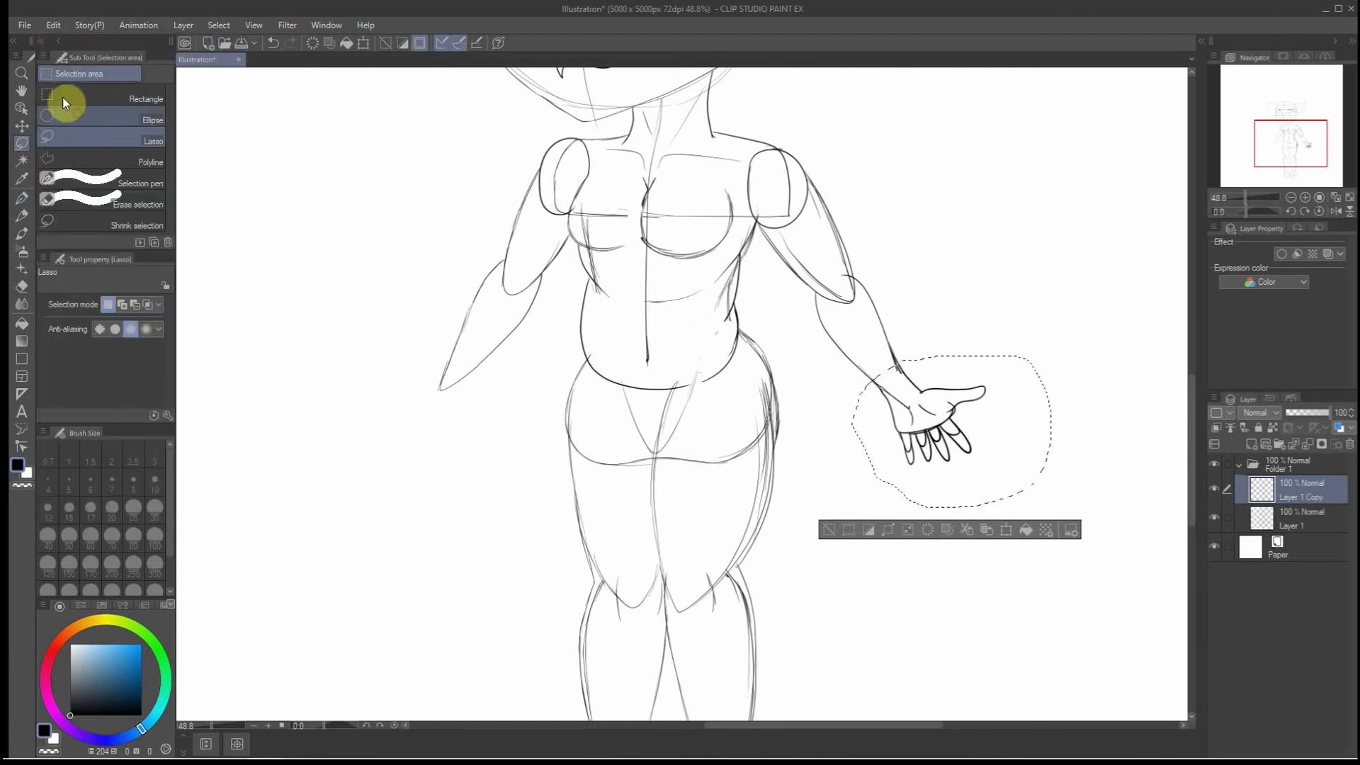
left_click(17, 128)
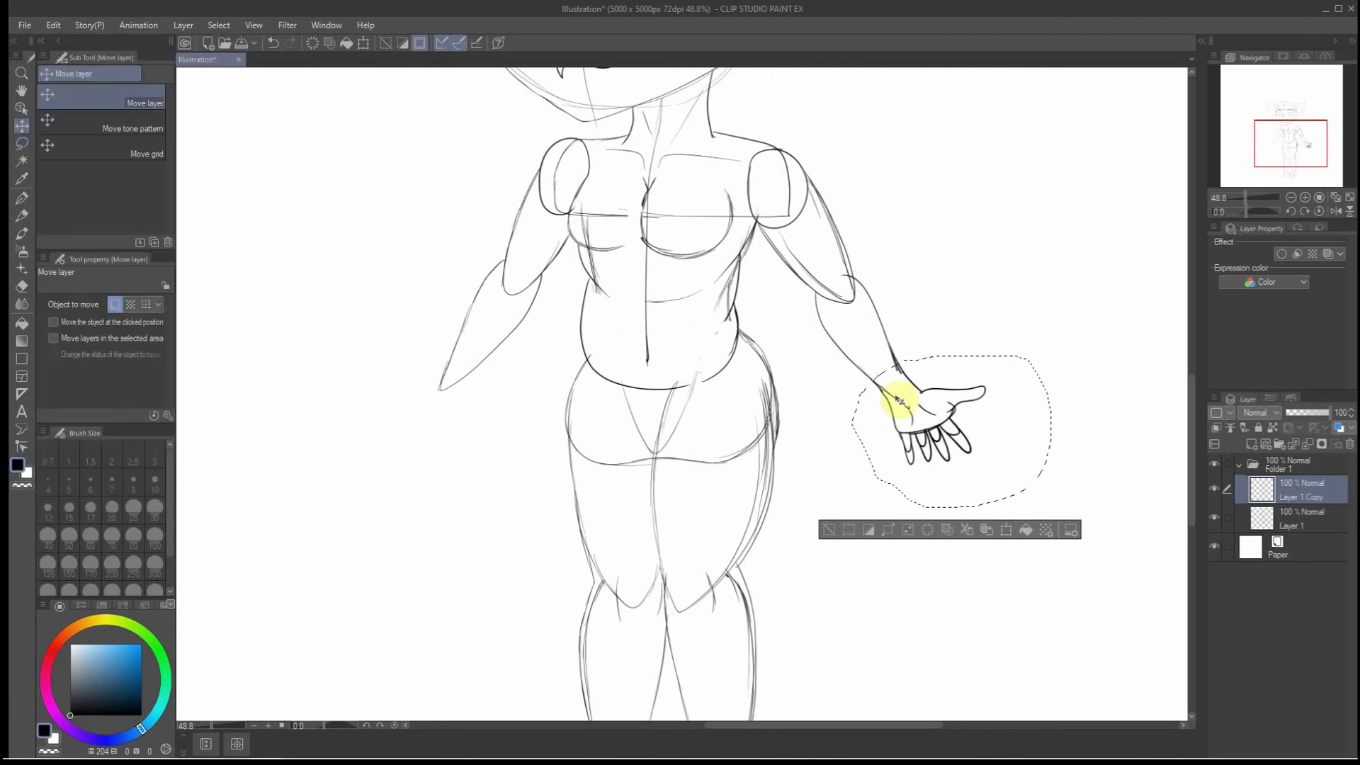
mouse_move(896, 387)
left_mouse_down()
mouse_move(631, 409)
mouse_move(439, 404)
mouse_move(484, 404)
left_mouse_up()
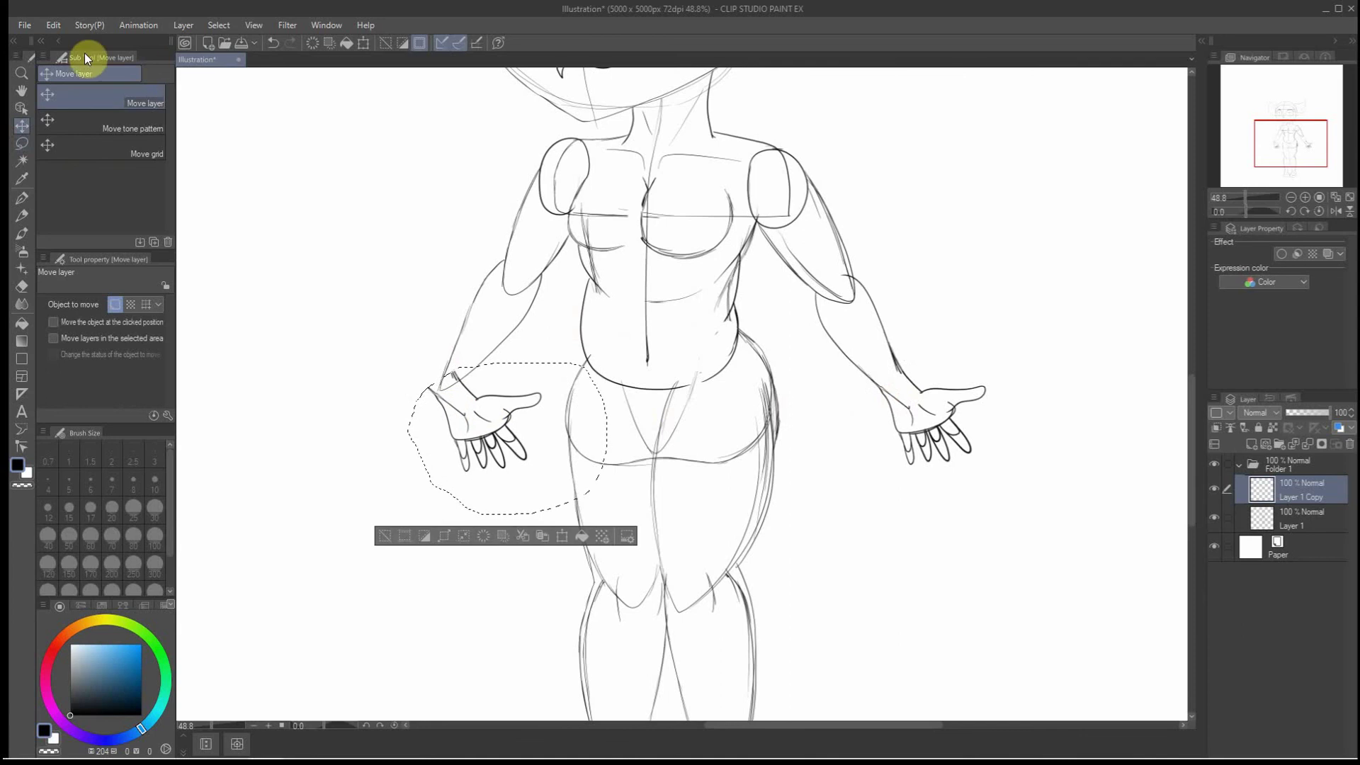
left_click(44, 28)
mouse_move(150, 367)
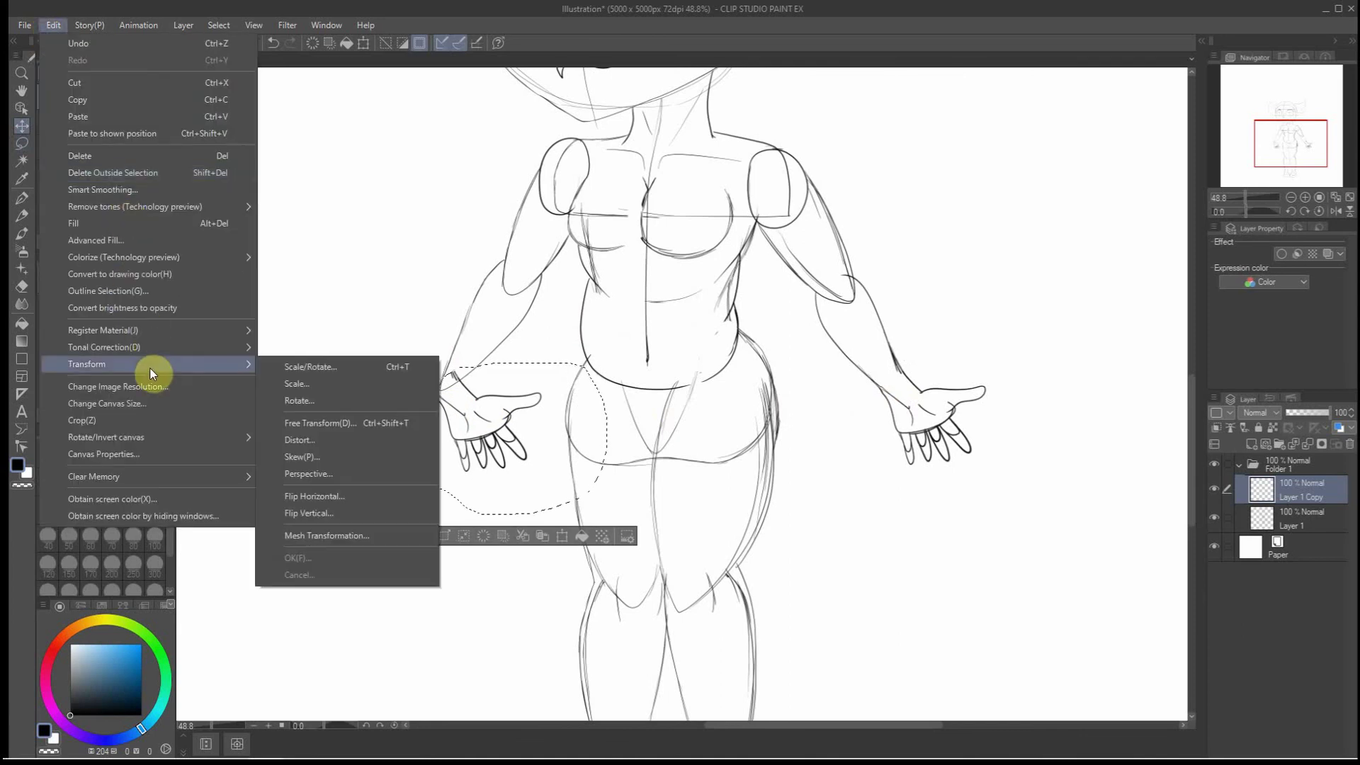
left_click(316, 400)
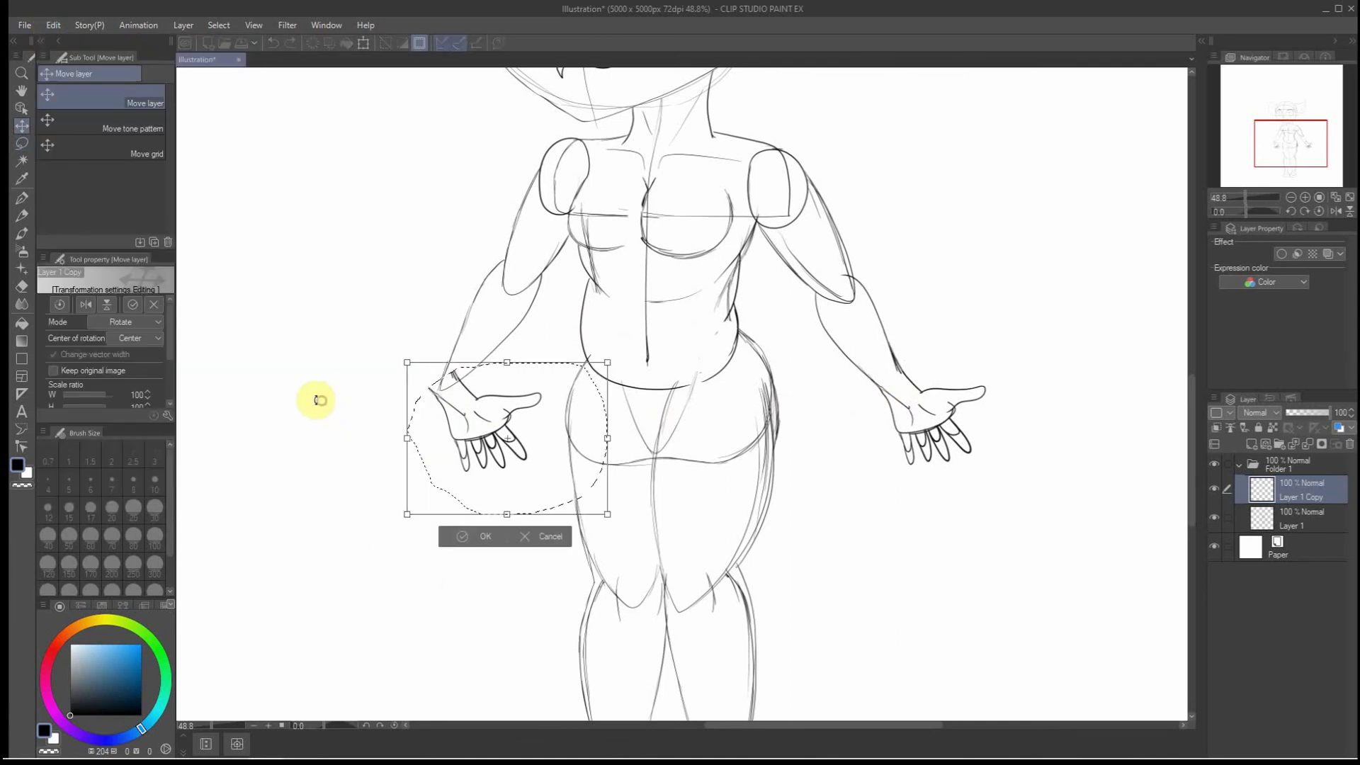
left_click(548, 541)
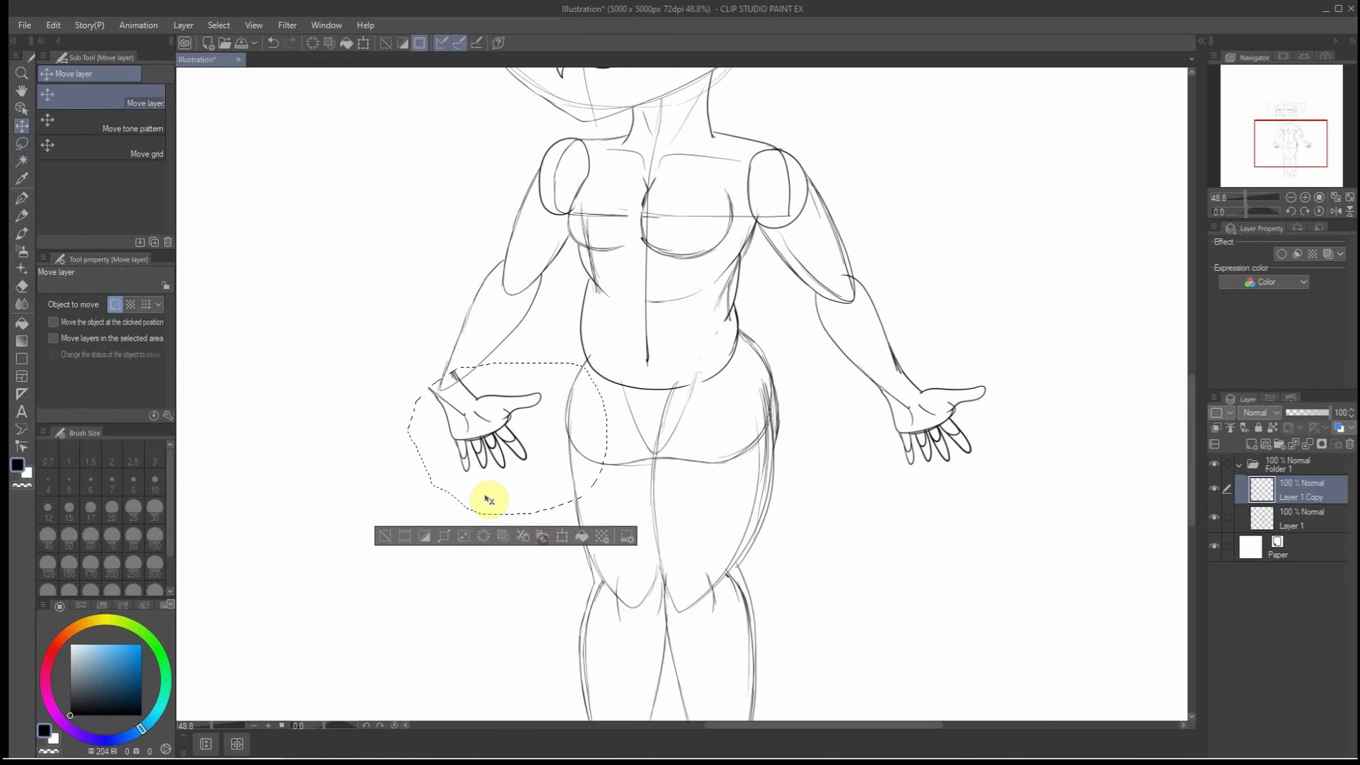
Flip the pasted hand horizontally and position it on the end of the new forearm
left_click(53, 25)
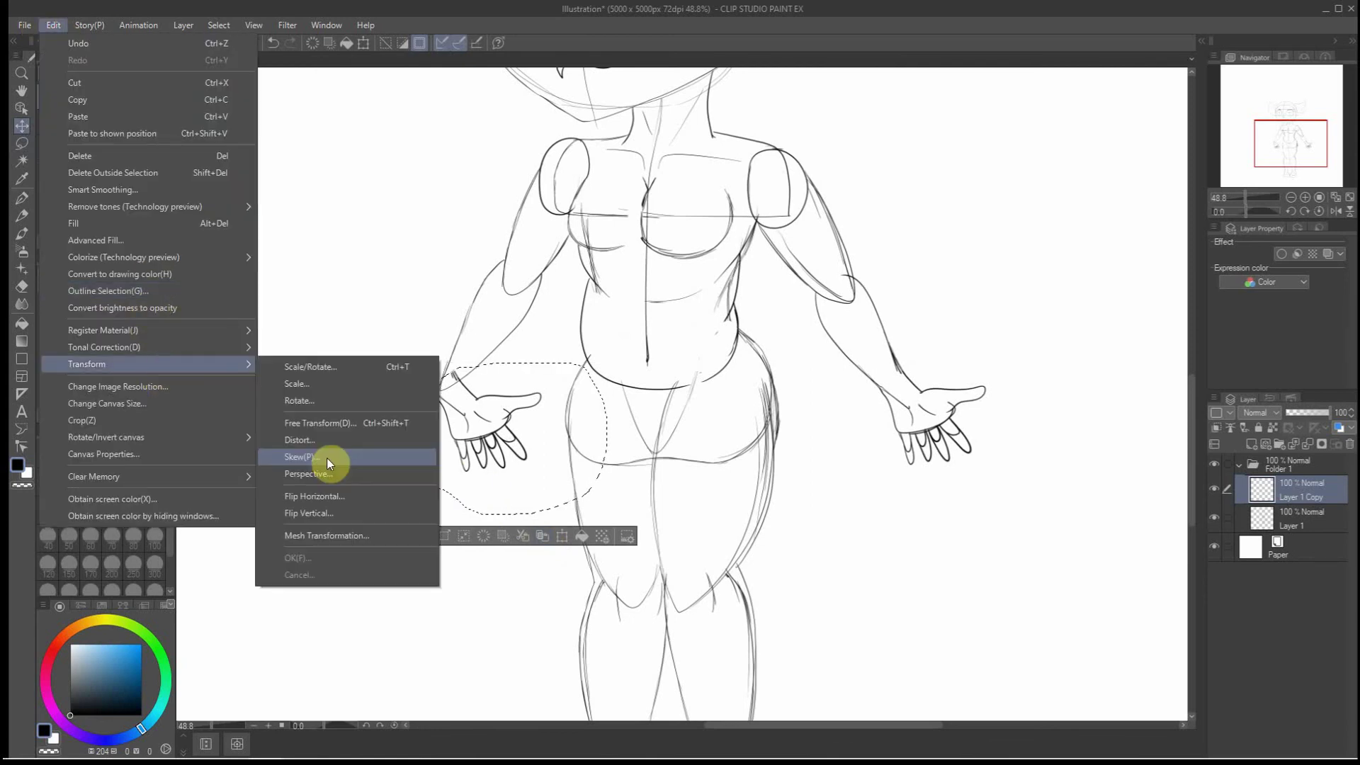
left_click(329, 494)
left_click_drag(520, 476, 435, 433)
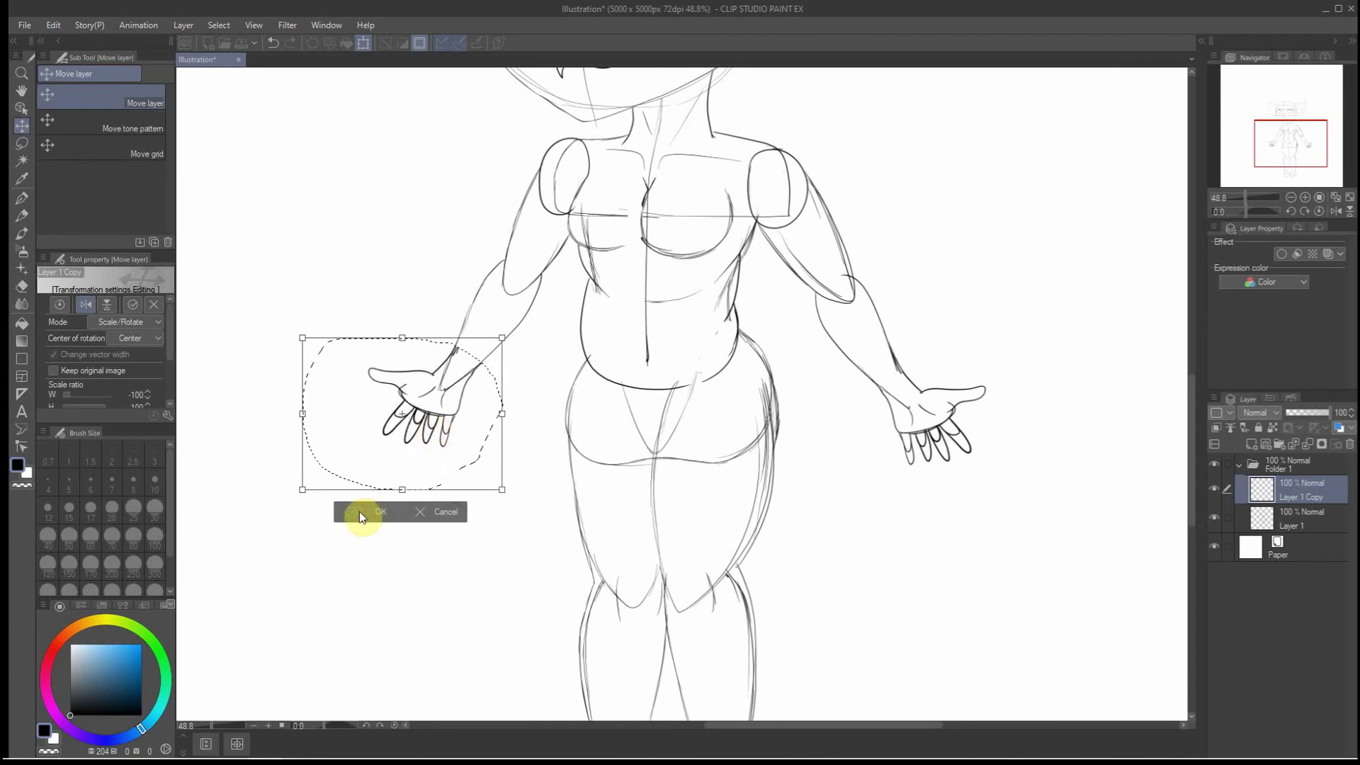
left_click(359, 512)
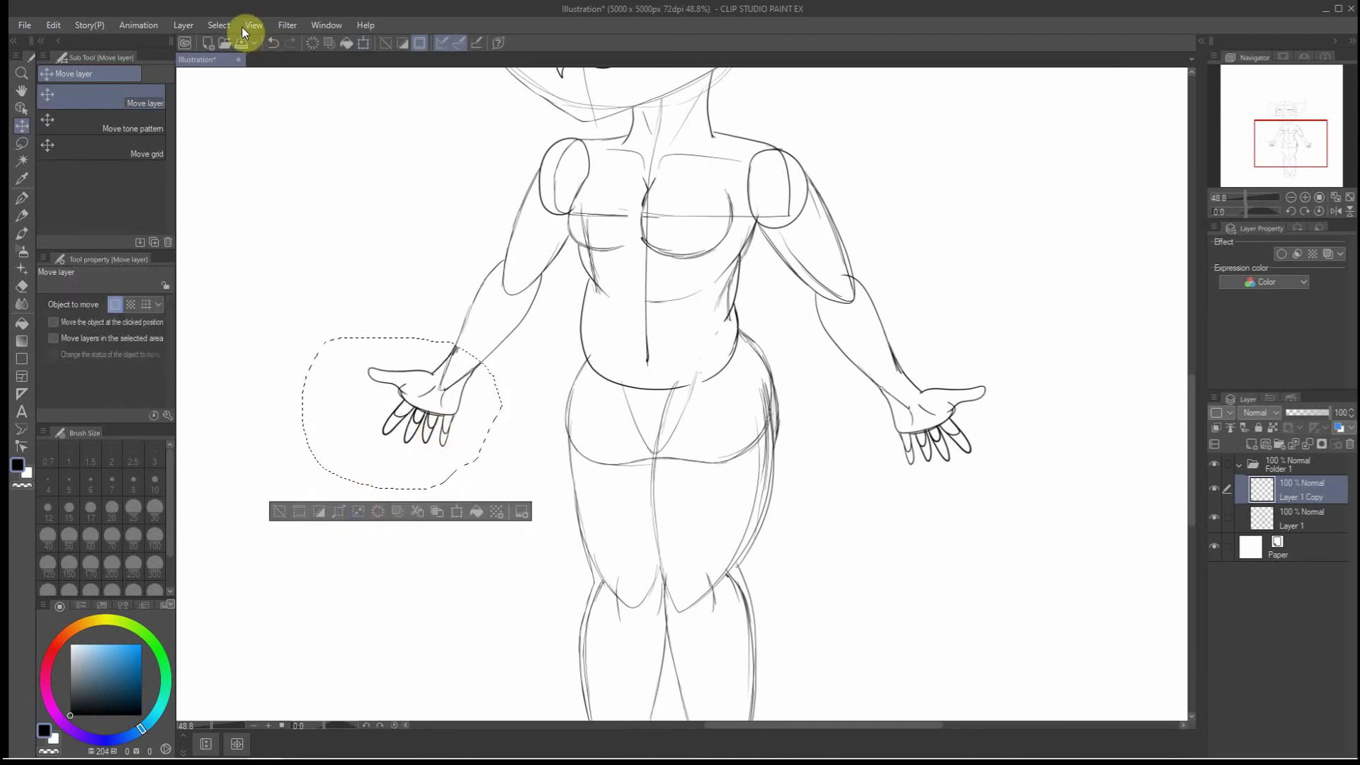
Clear the selection and merge the copied hand layer down into Layer 1
left_click(212, 24)
left_click(244, 55)
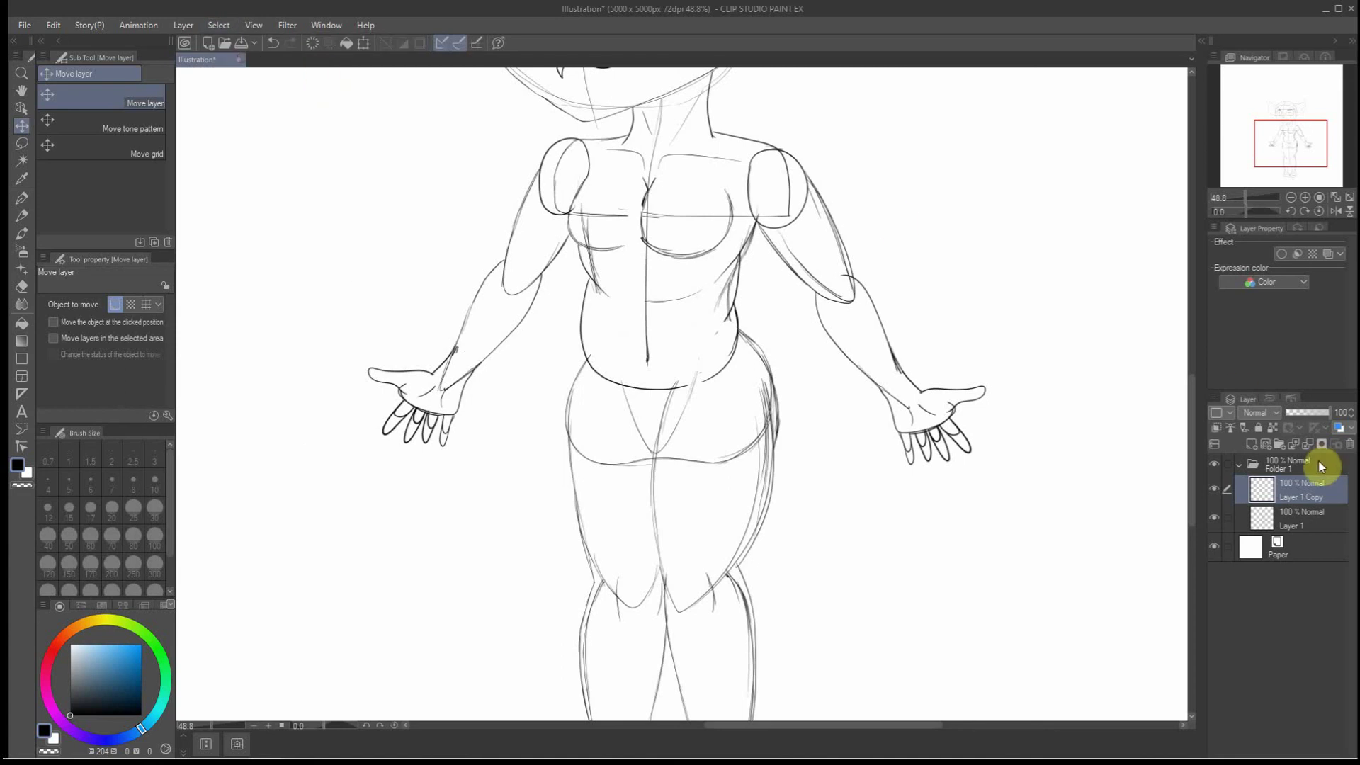
left_click(1304, 446)
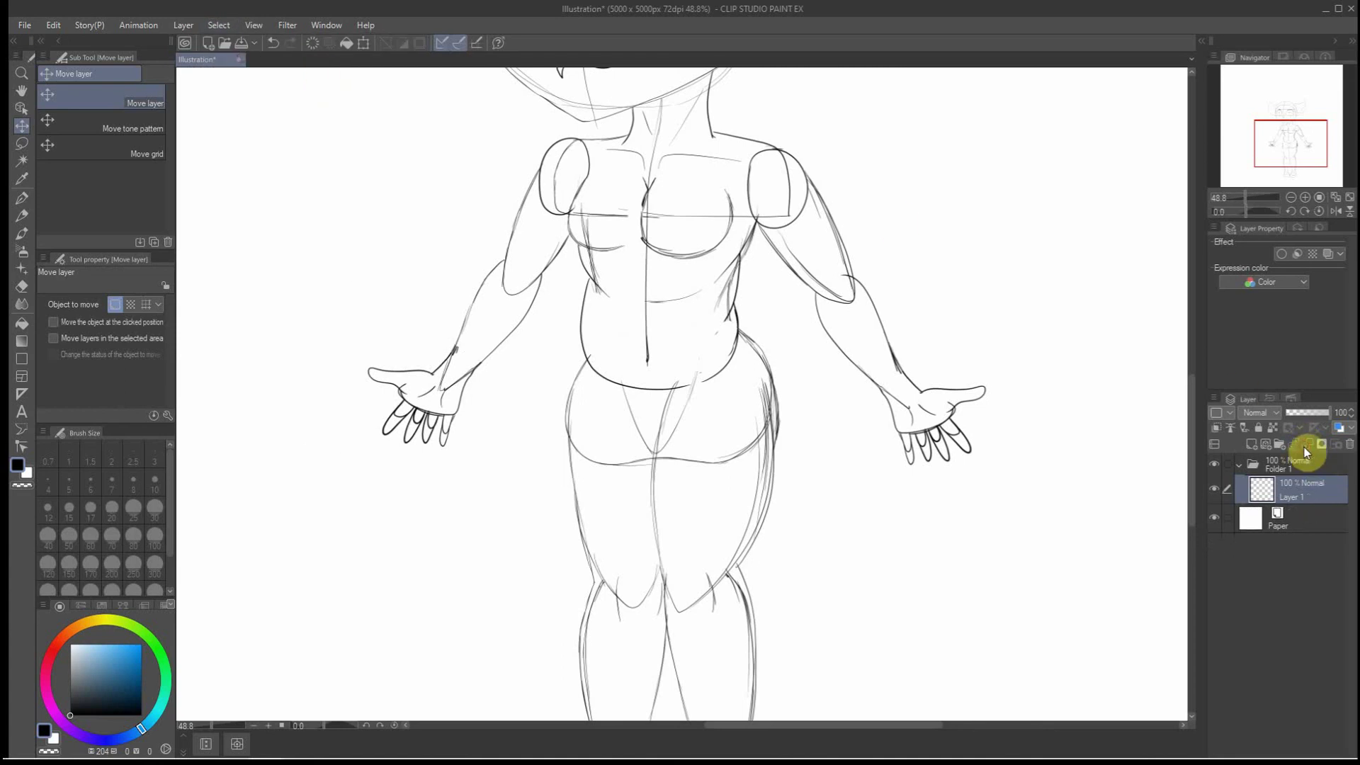
Lasso the copied hand on the figure's newer arm and scale it up to 115 percent
scroll(807, 413, "down", 2)
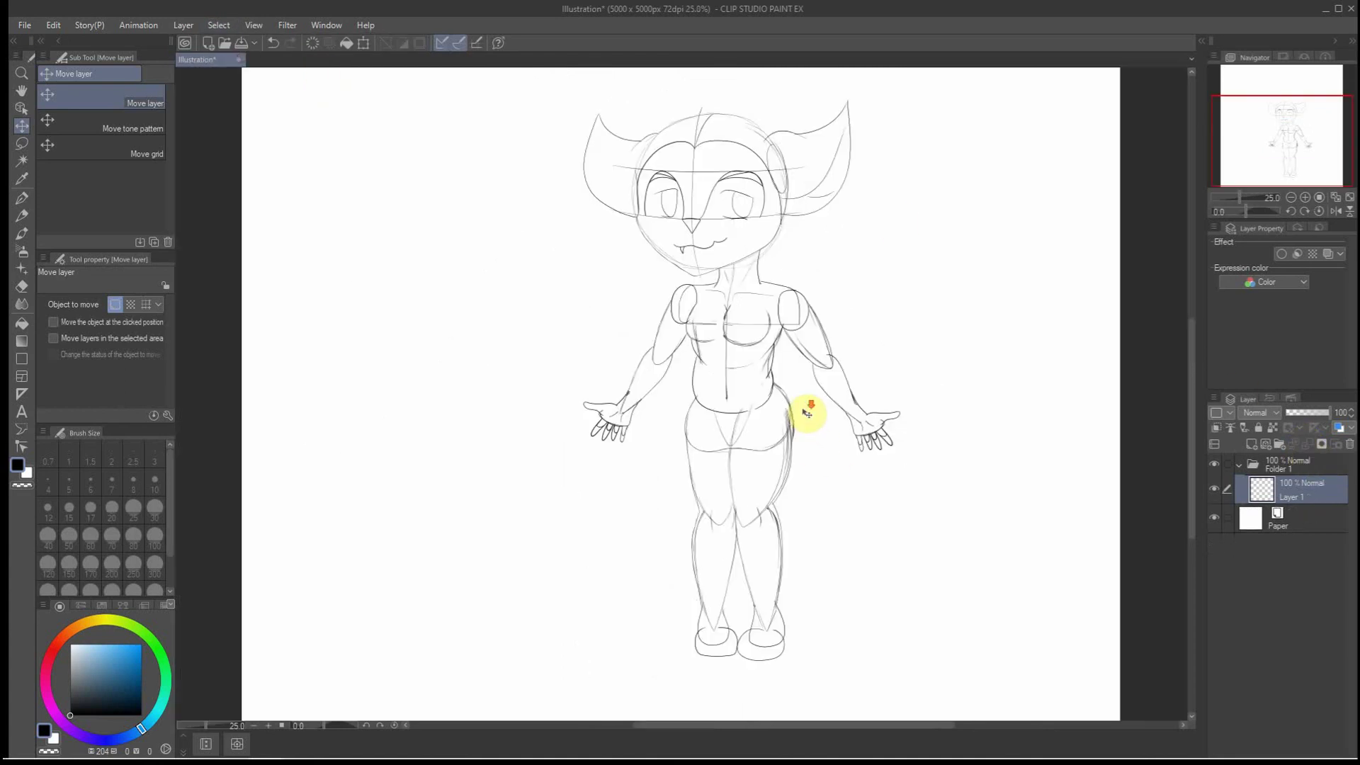
scroll(807, 413, "down", 1)
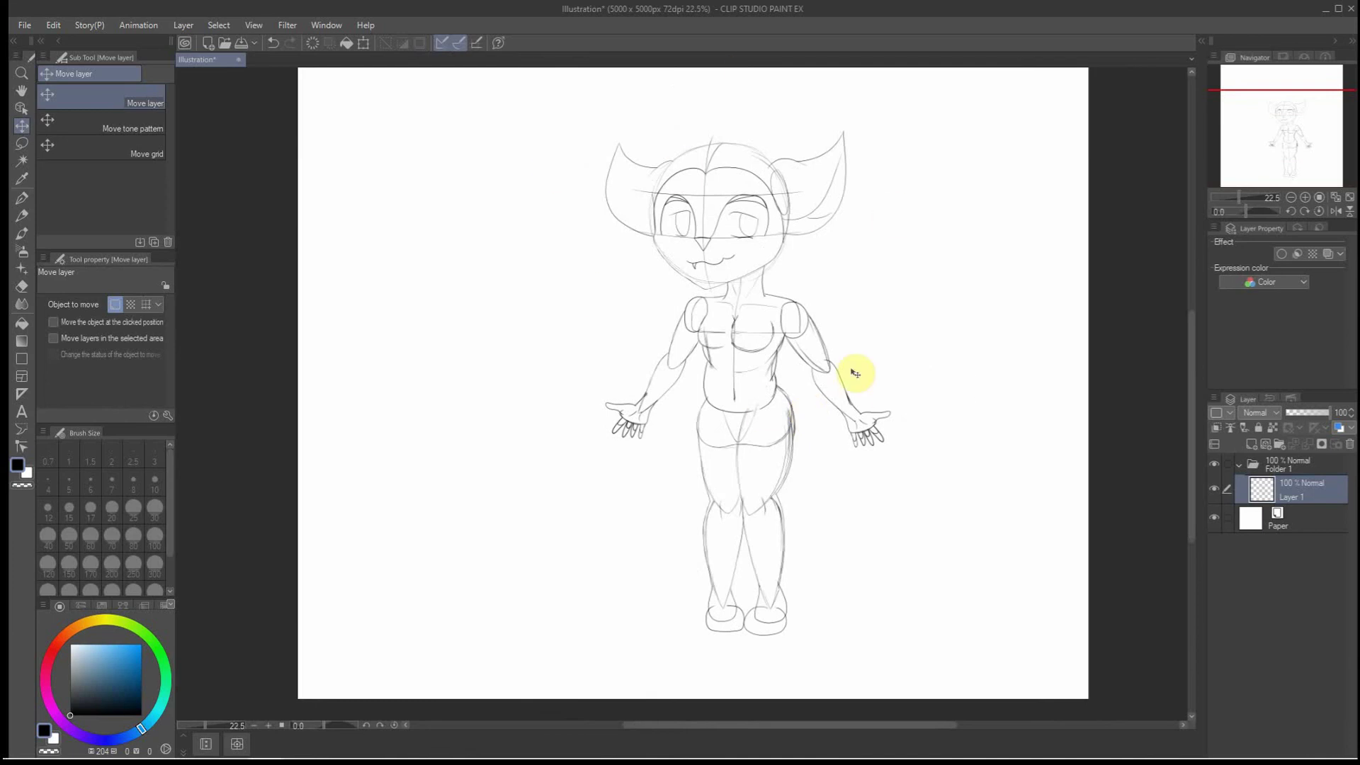
left_click(24, 146)
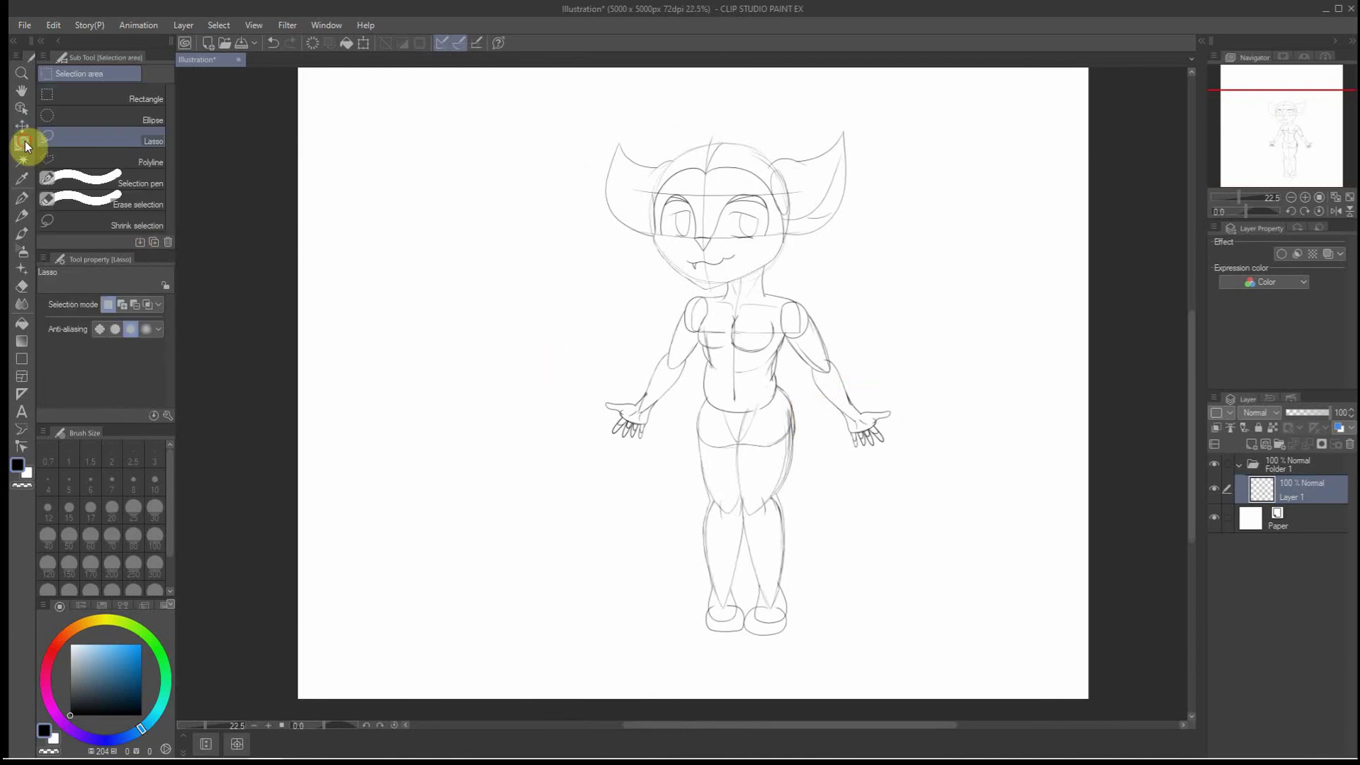
scroll(723, 481, "up", 1)
scroll(995, 340, "up", 2)
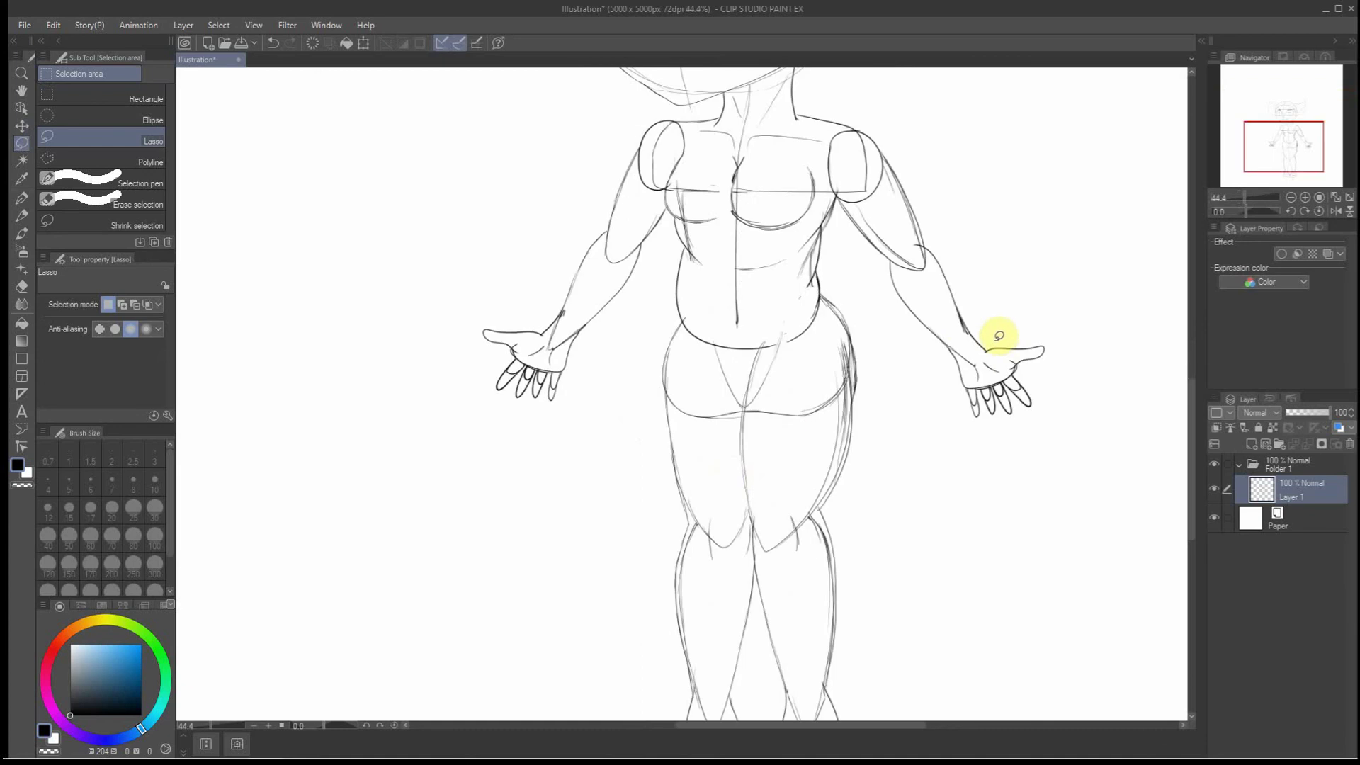
mouse_move(992, 323)
left_mouse_down()
mouse_move(941, 332)
mouse_move(913, 400)
mouse_move(1018, 460)
mouse_move(1072, 424)
mouse_move(1070, 334)
mouse_move(976, 320)
left_mouse_up()
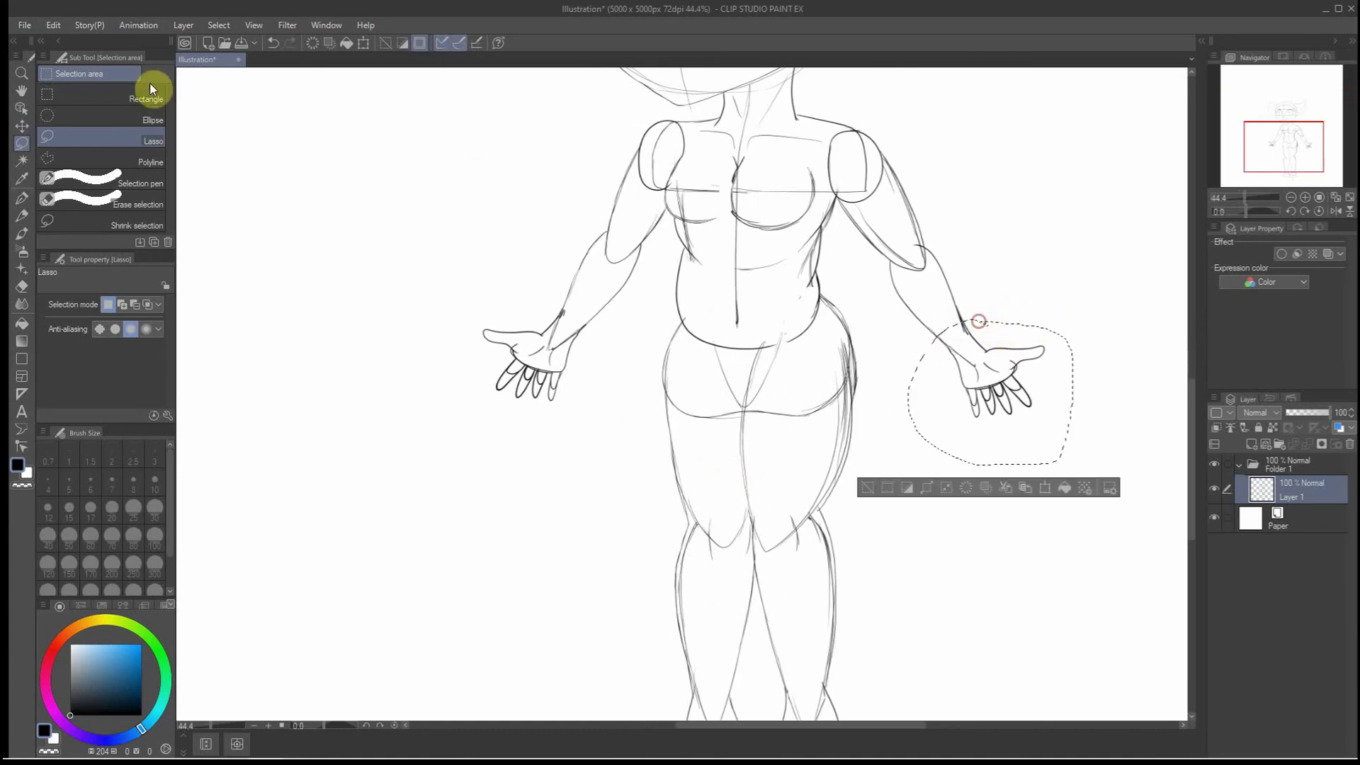
left_click(54, 25)
mouse_move(112, 365)
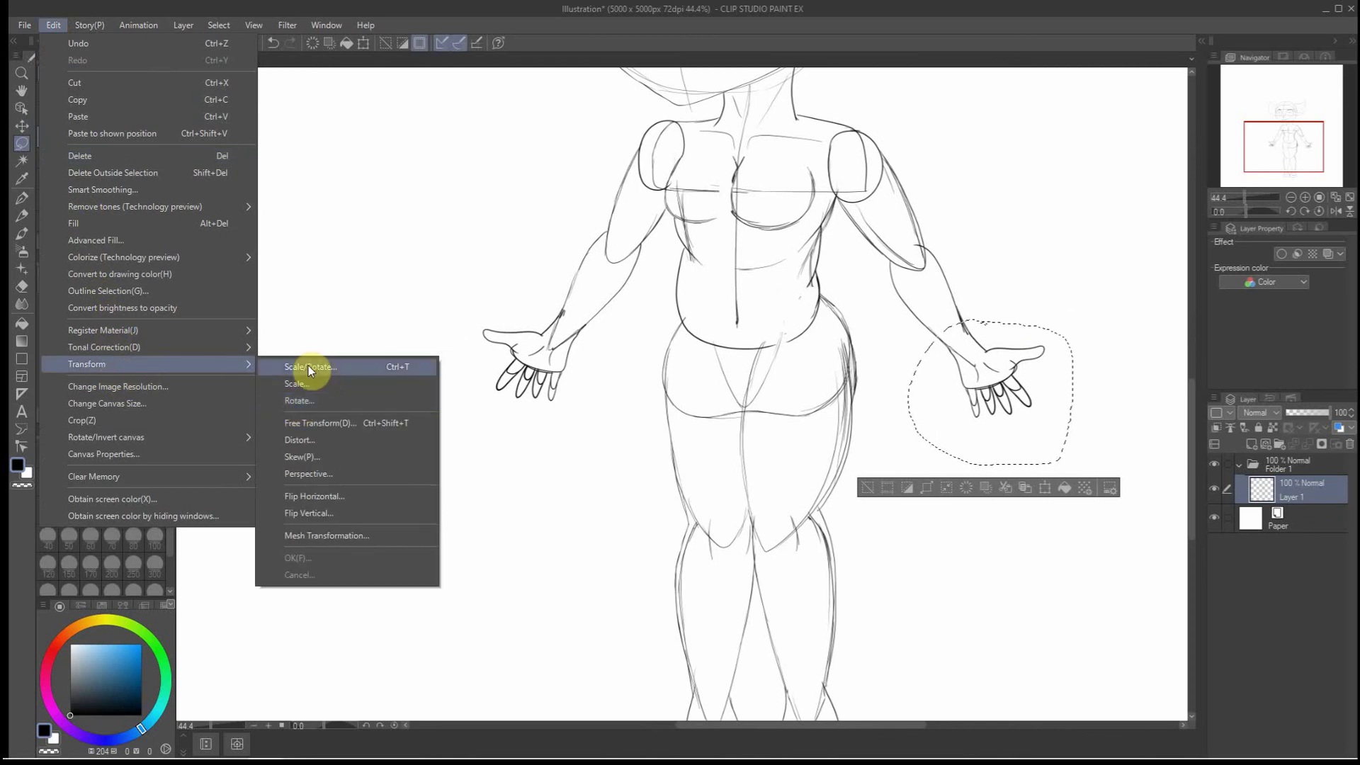
left_click(313, 368)
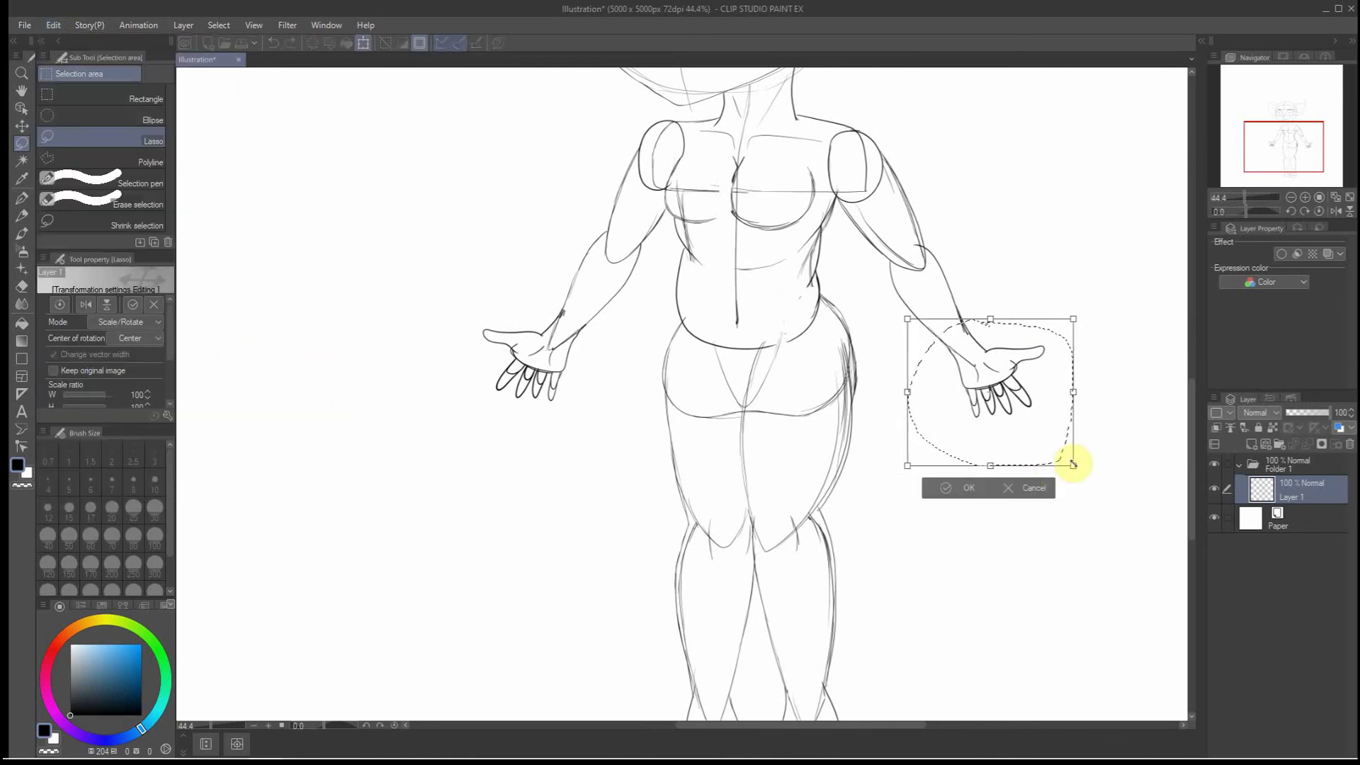
left_click_drag(1073, 465, 1093, 477)
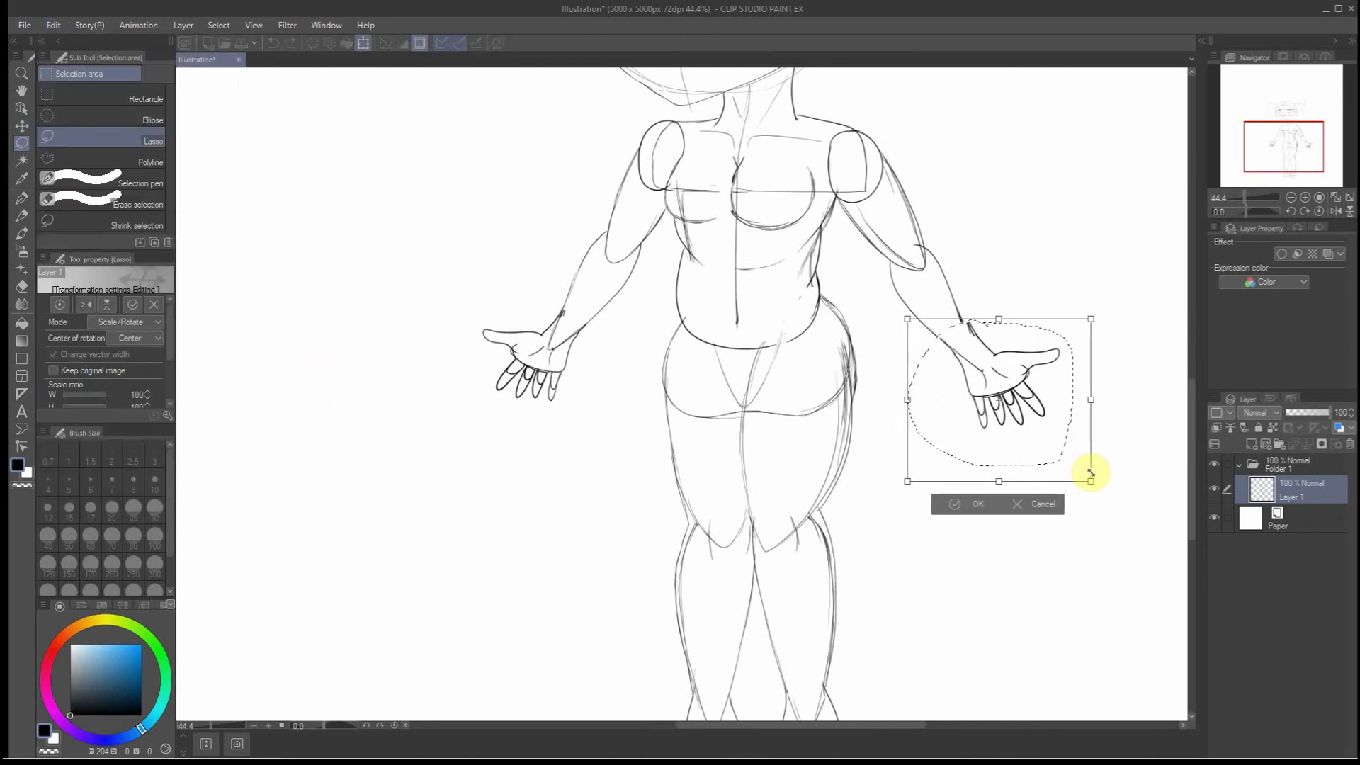
left_click_drag(908, 399, 898, 398)
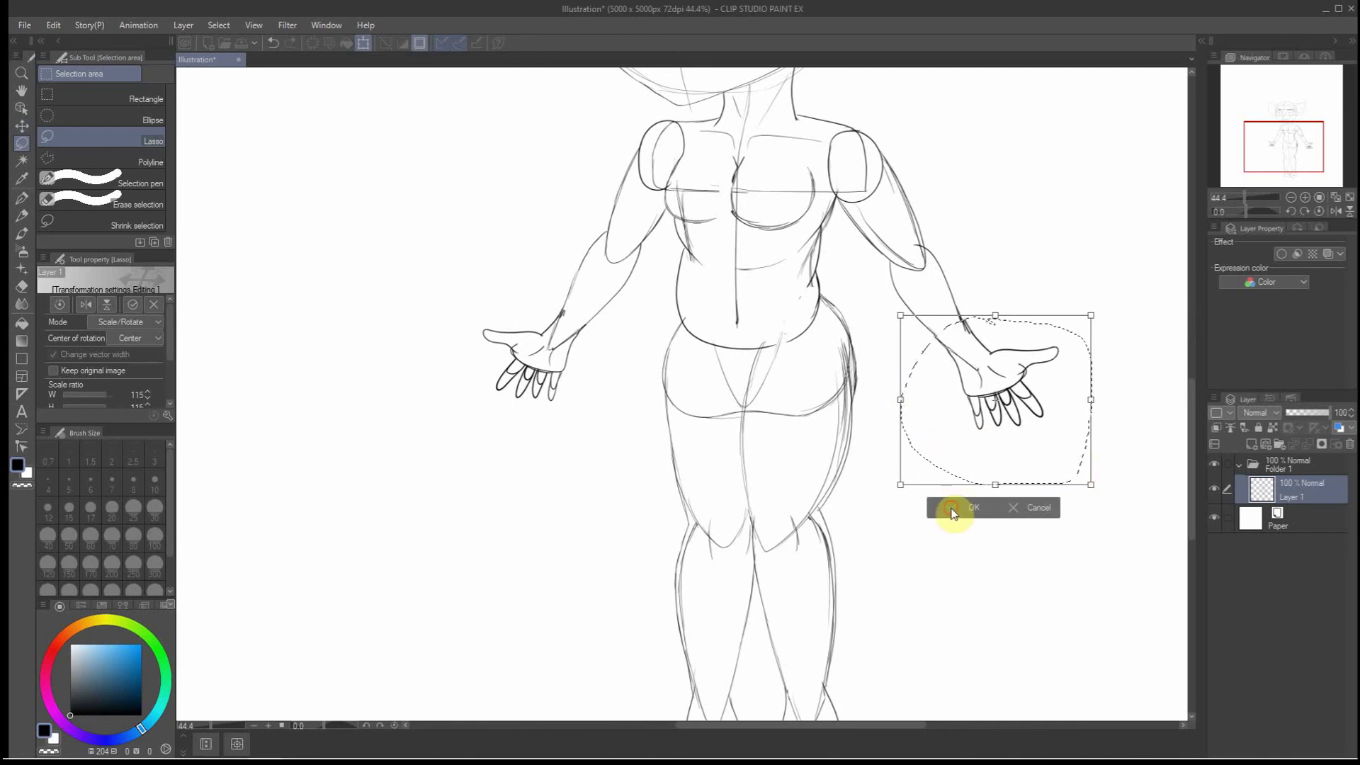
left_click(956, 509)
Move the selected enlarged hand slightly up and inward so it meets the wrist of its forearm
scroll(948, 527, "down", 2)
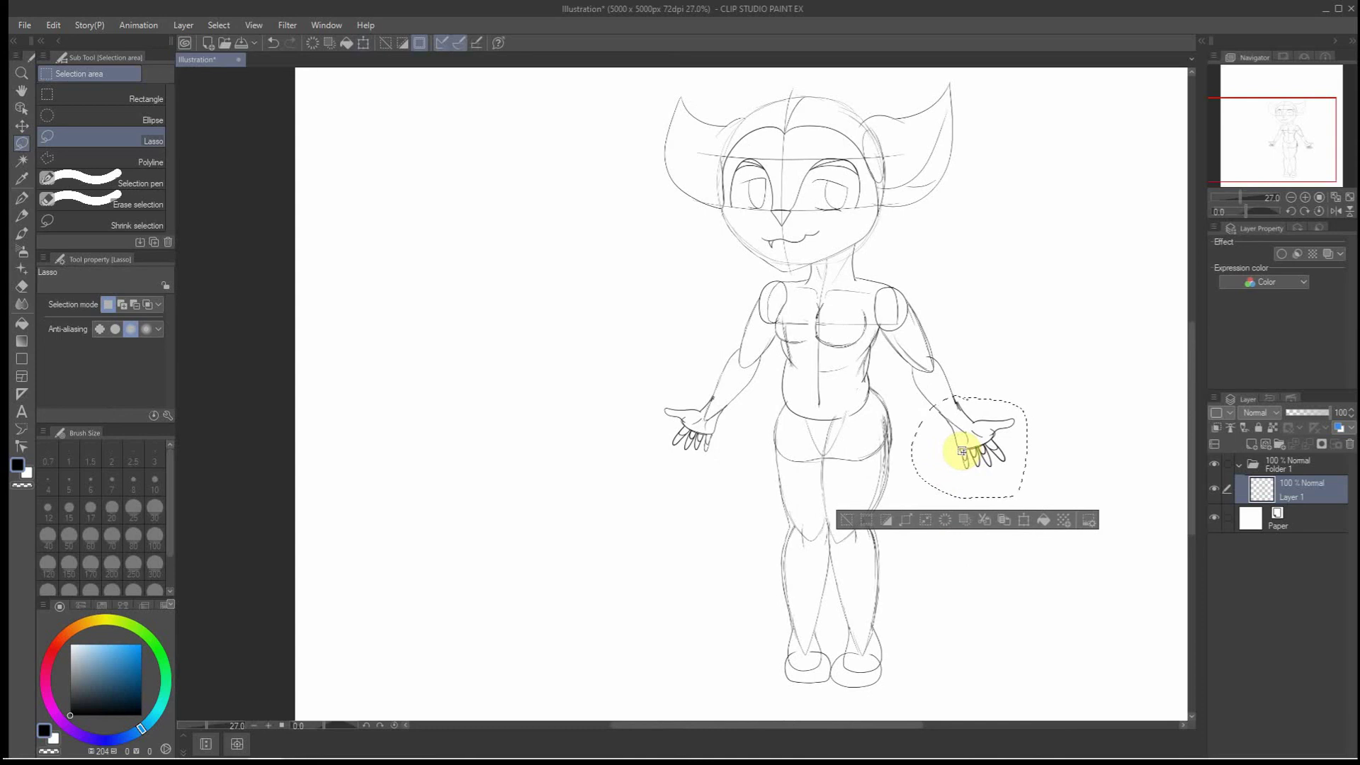
left_click(22, 125)
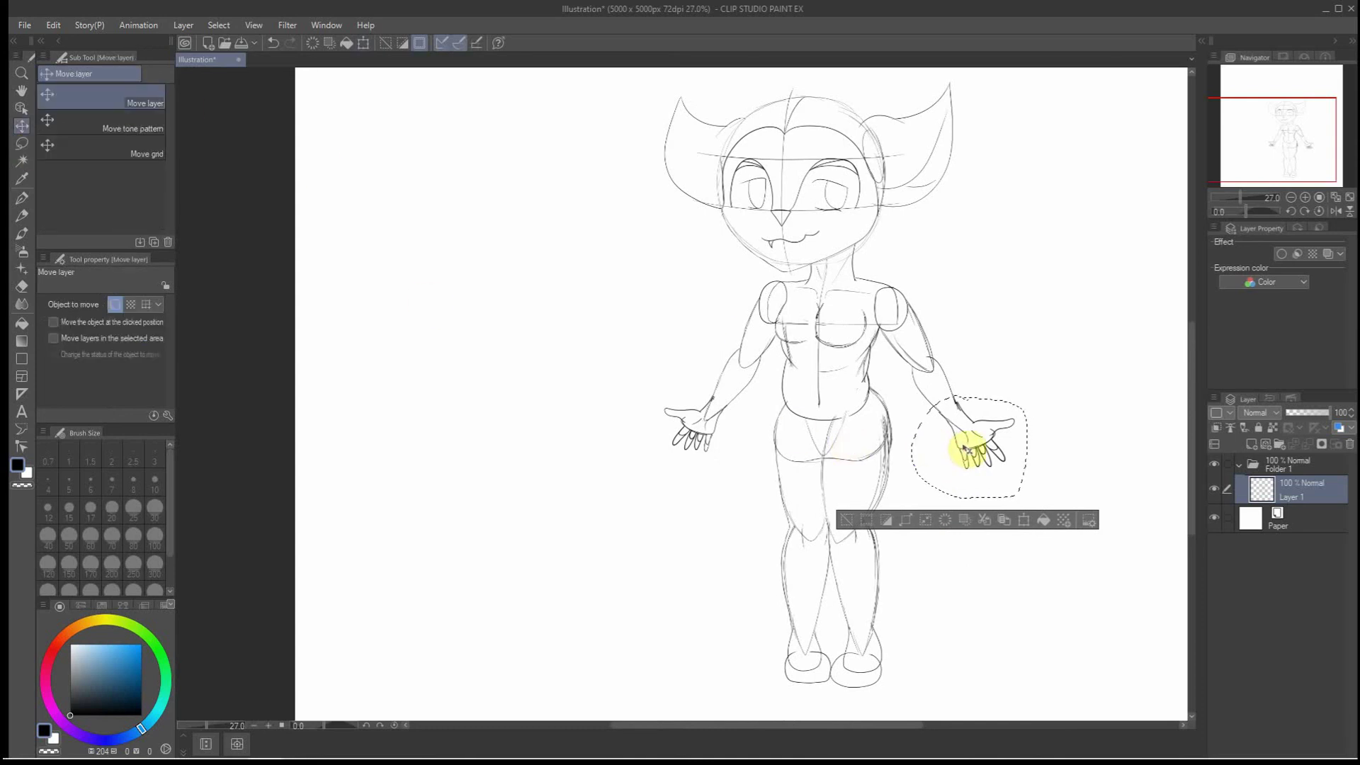
left_click_drag(964, 447, 960, 439)
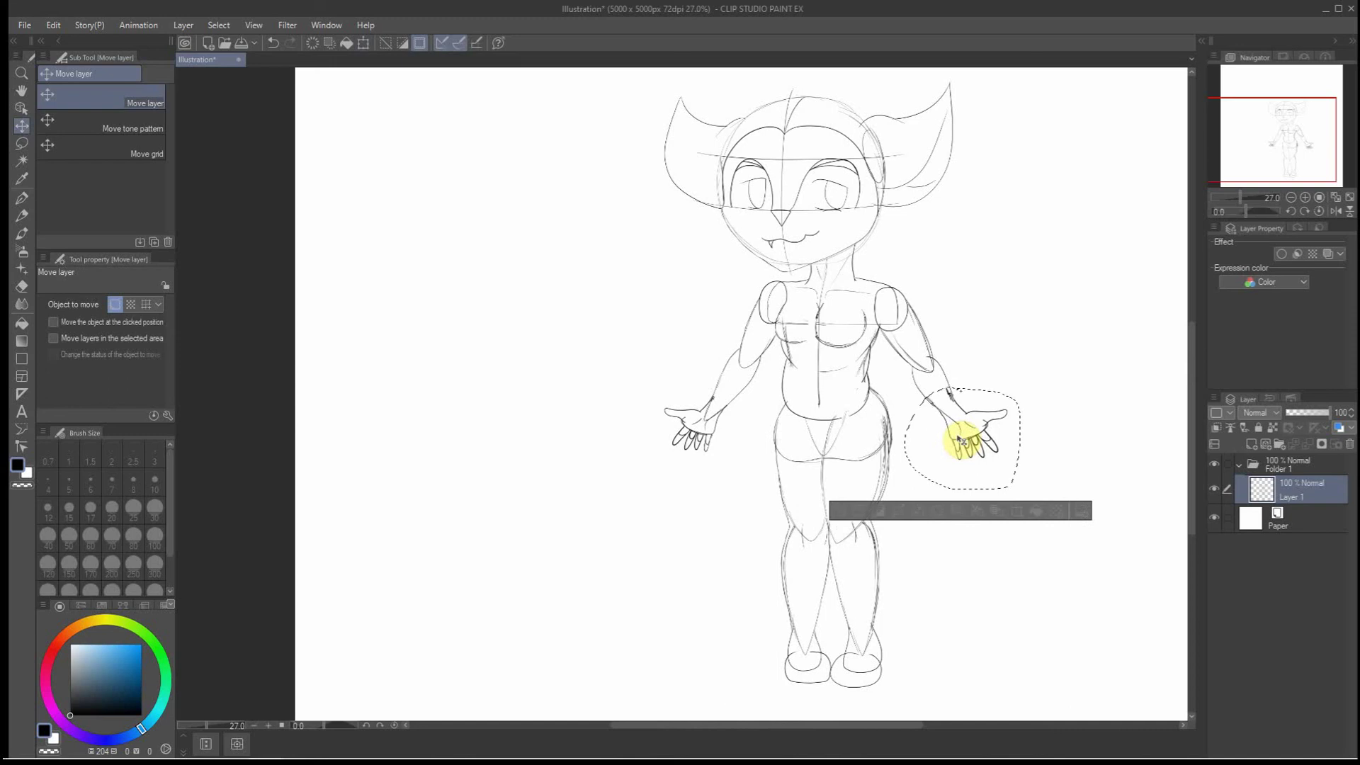
left_click_drag(962, 441, 961, 441)
Lasso the original hand on the opposite arm, enlarge it to match, realign it with the wrist, and clear the selection
left_click(21, 143)
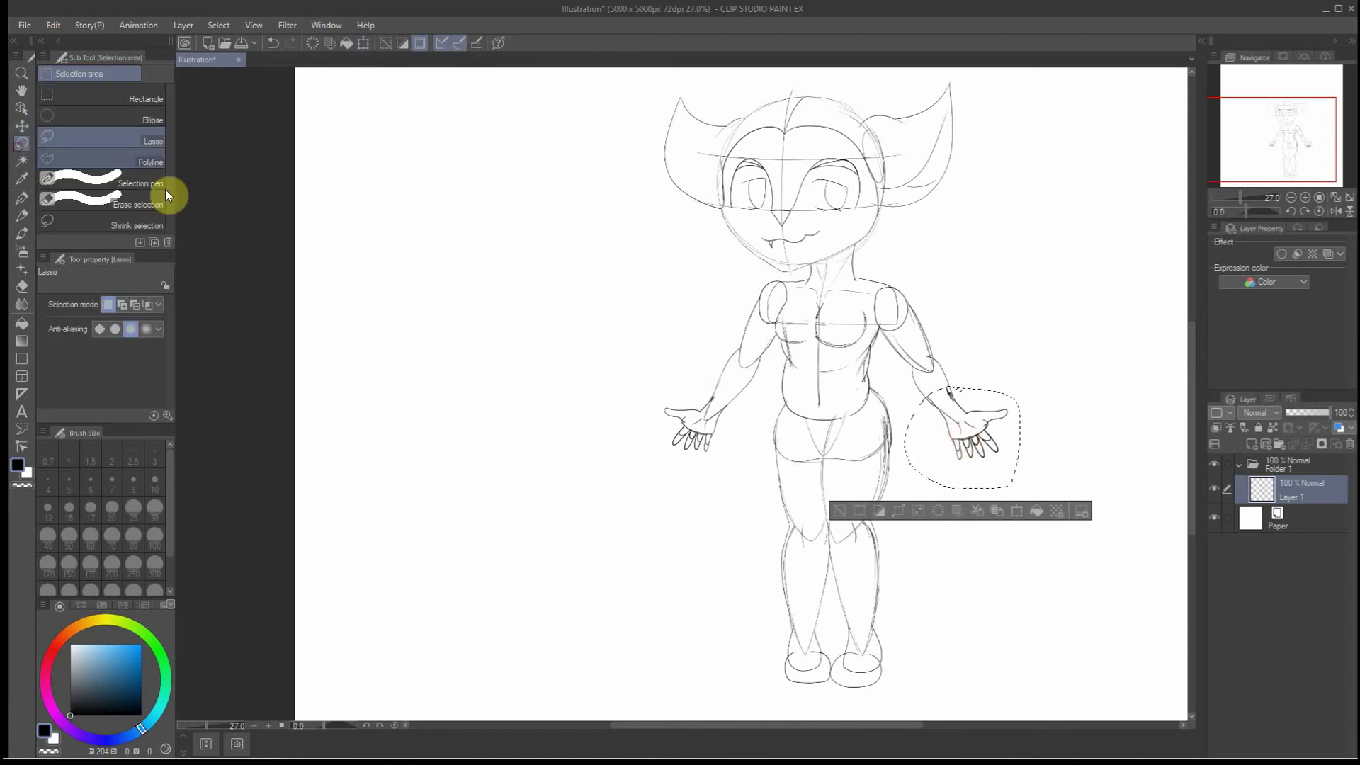
mouse_move(738, 405)
left_mouse_down()
mouse_move(706, 384)
mouse_move(662, 403)
mouse_move(654, 436)
mouse_move(694, 464)
mouse_move(734, 407)
left_mouse_up()
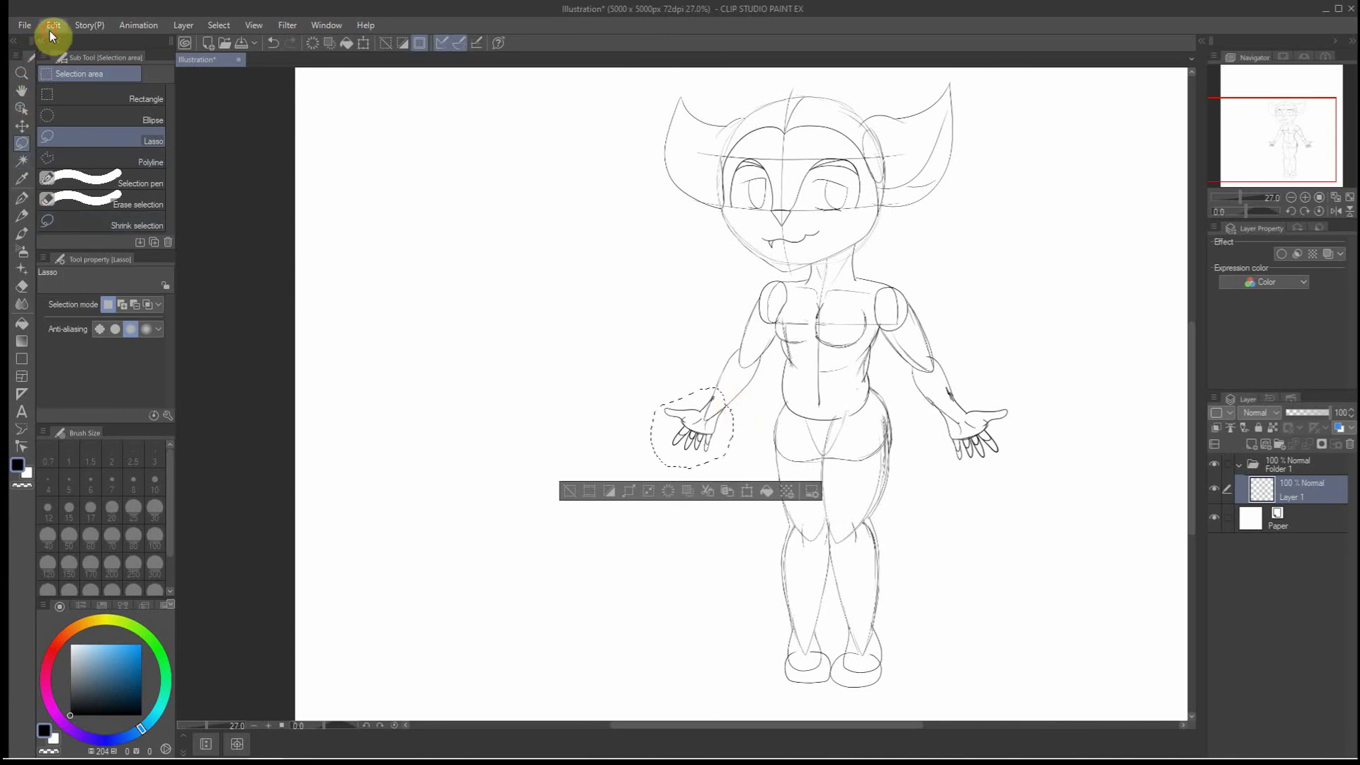
mouse_move(128, 364)
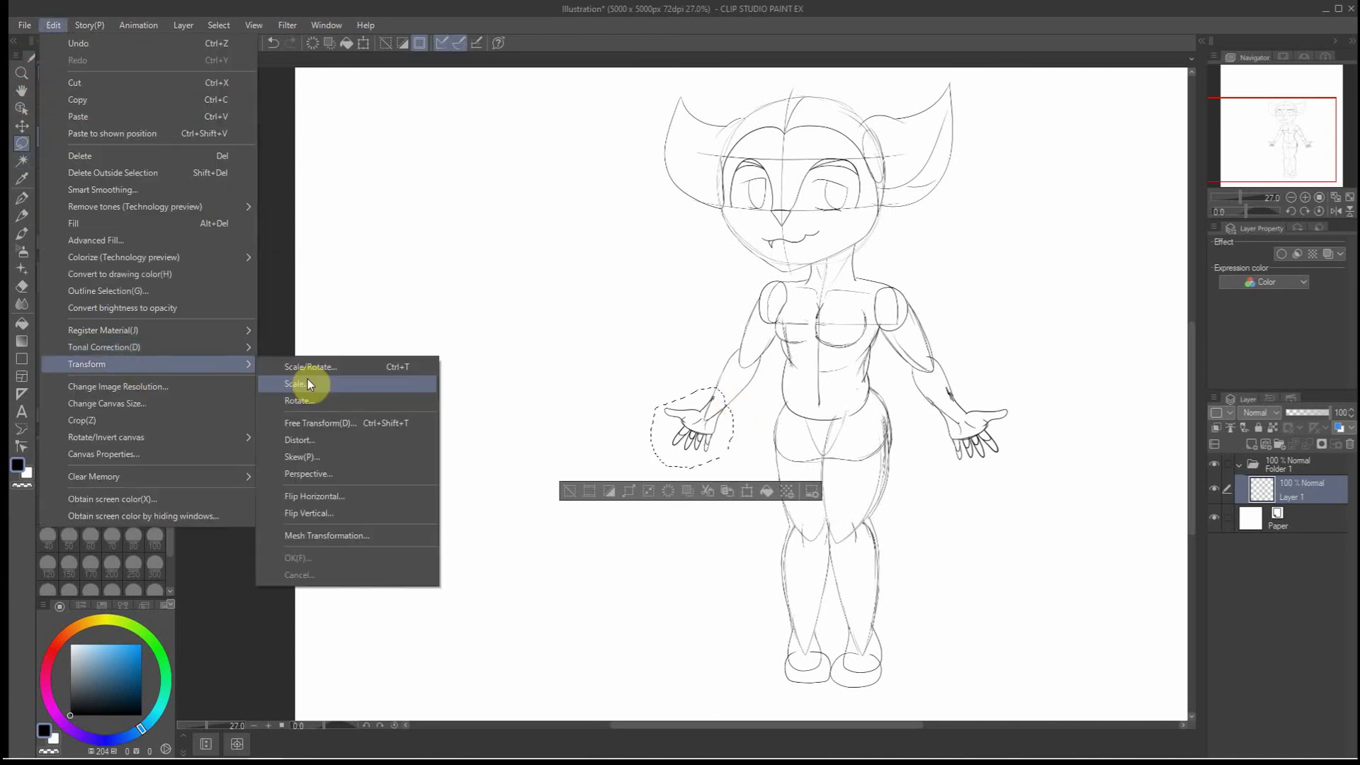
left_click(307, 367)
left_click_drag(733, 467, 751, 482)
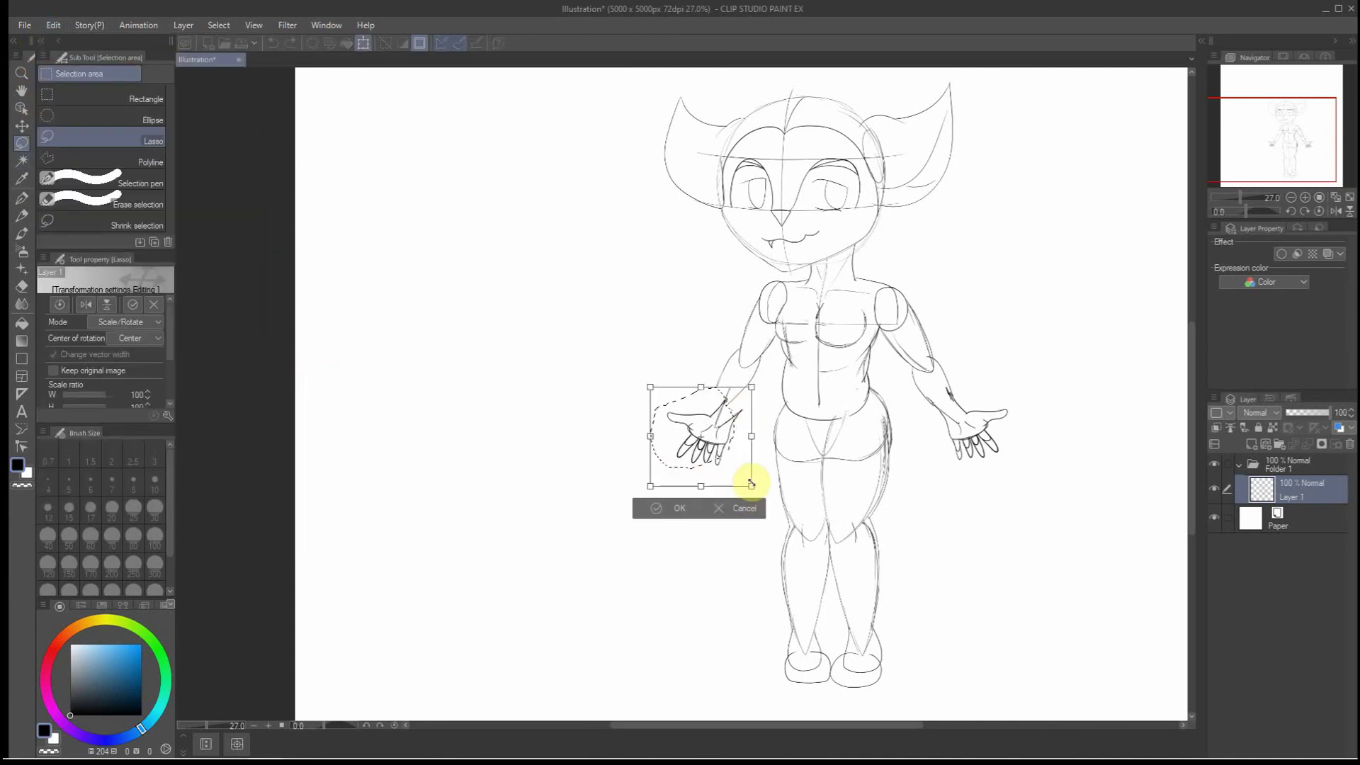
left_click_drag(715, 430, 706, 419)
left_click(658, 504)
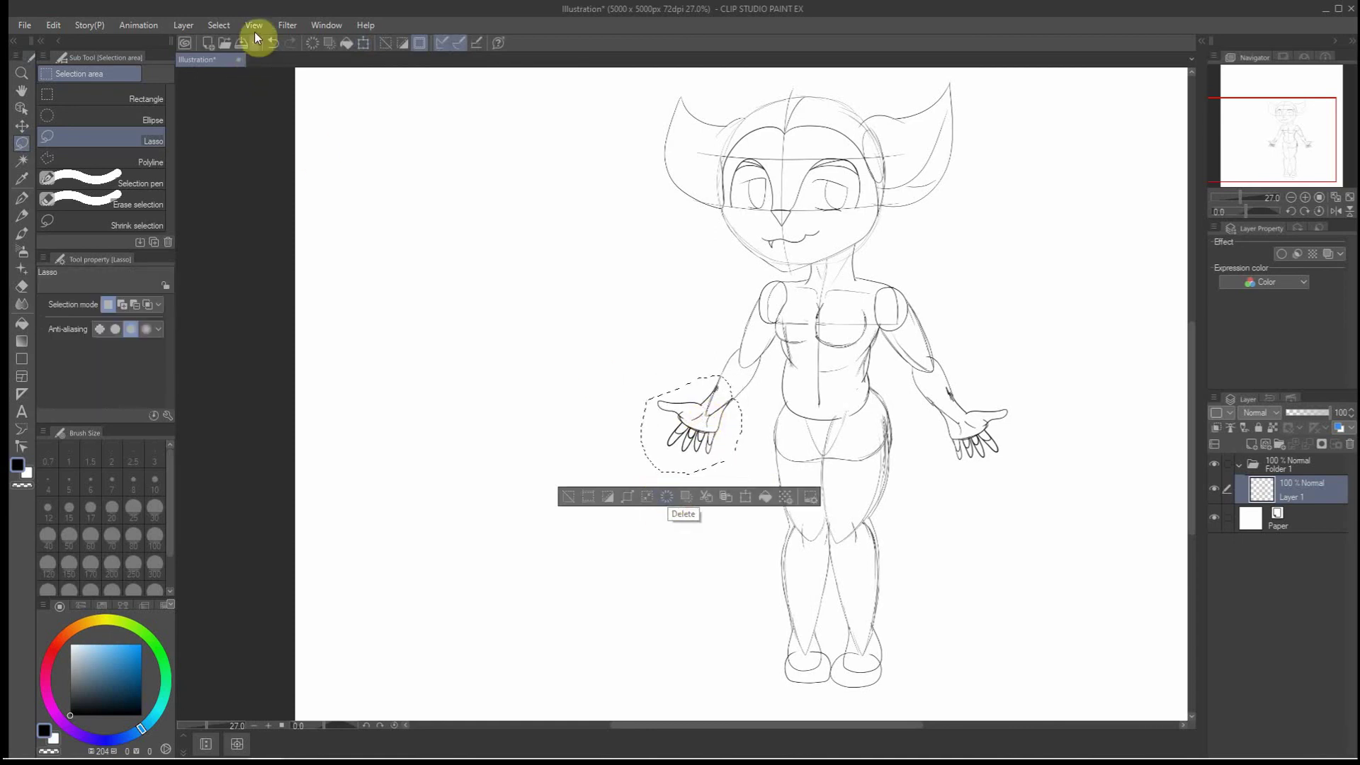
left_click(227, 31)
left_click(228, 68)
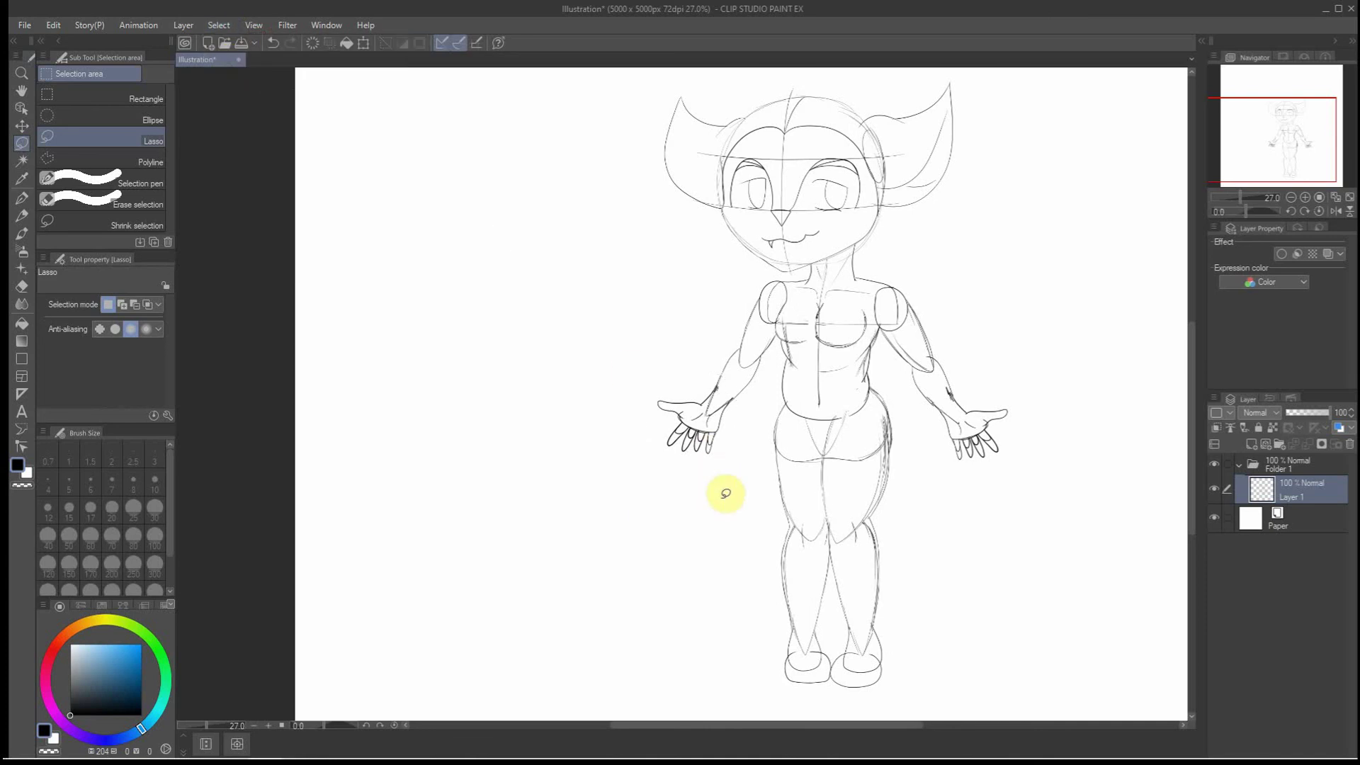
Save the drawing as Illustration.clip in a new folder named chibicatt inside projects > catt
scroll(747, 512, "down", 2)
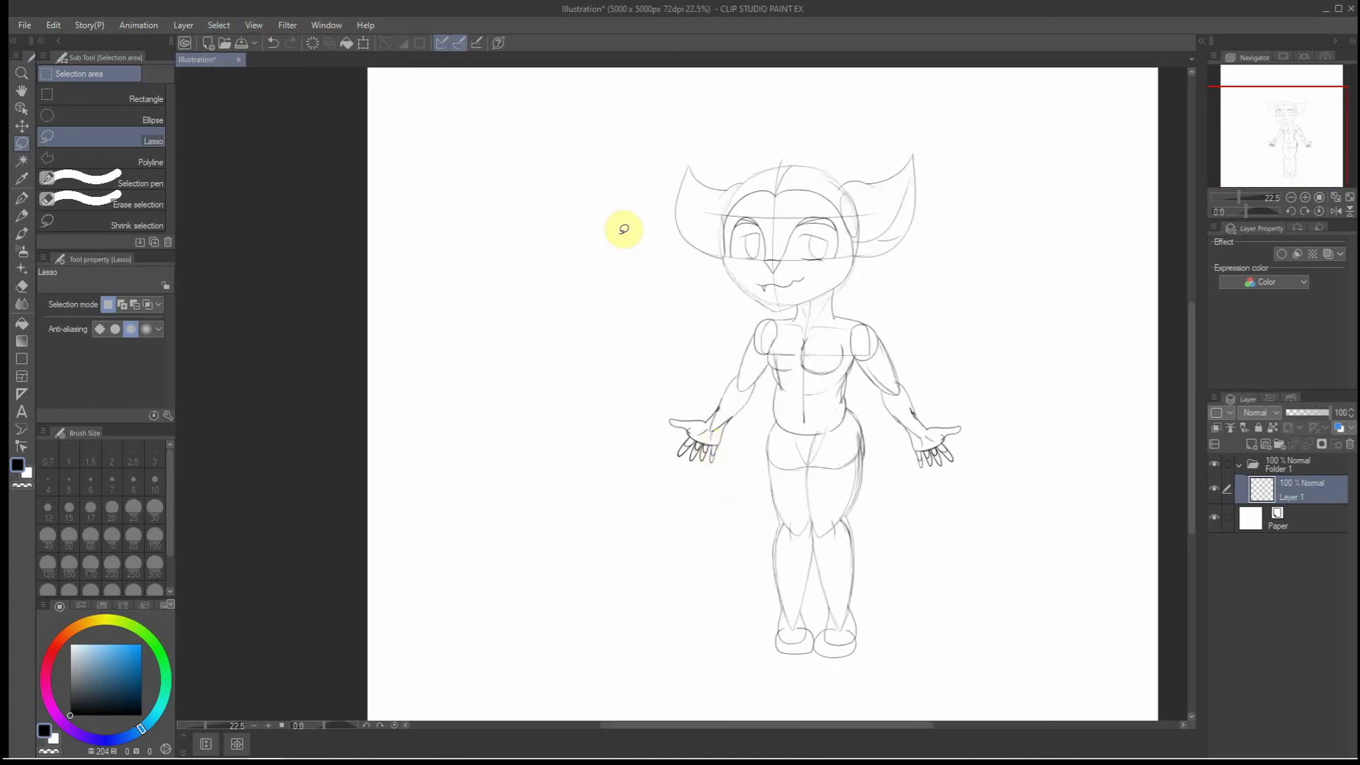
left_click(19, 23)
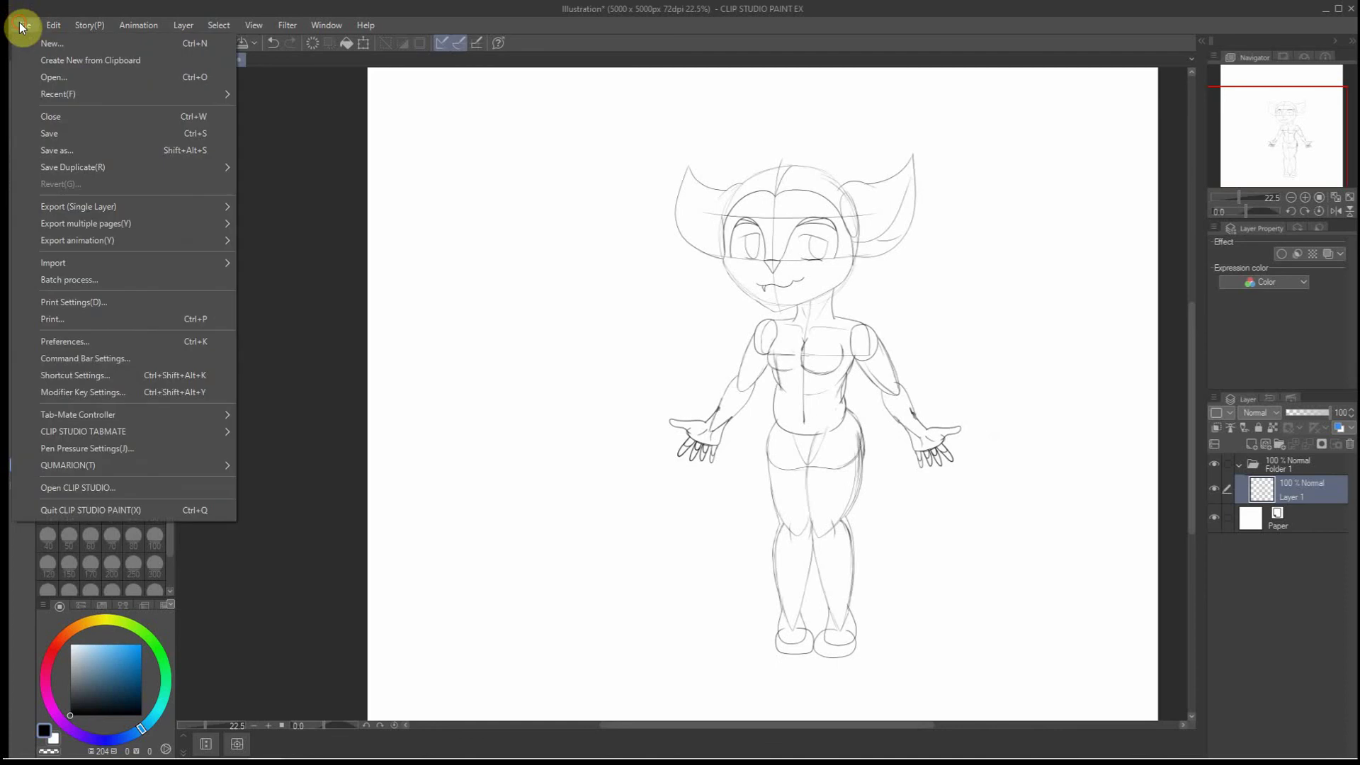
left_click(44, 136)
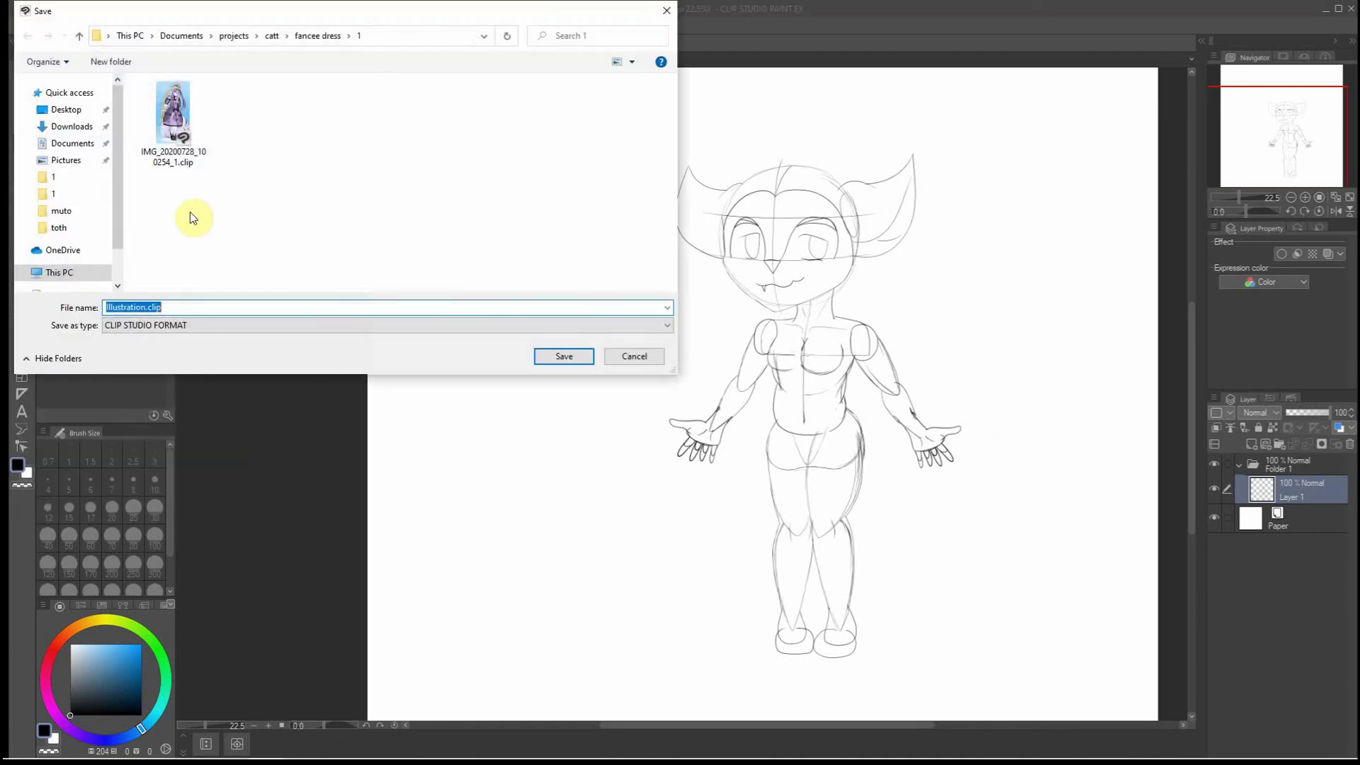
left_click(237, 40)
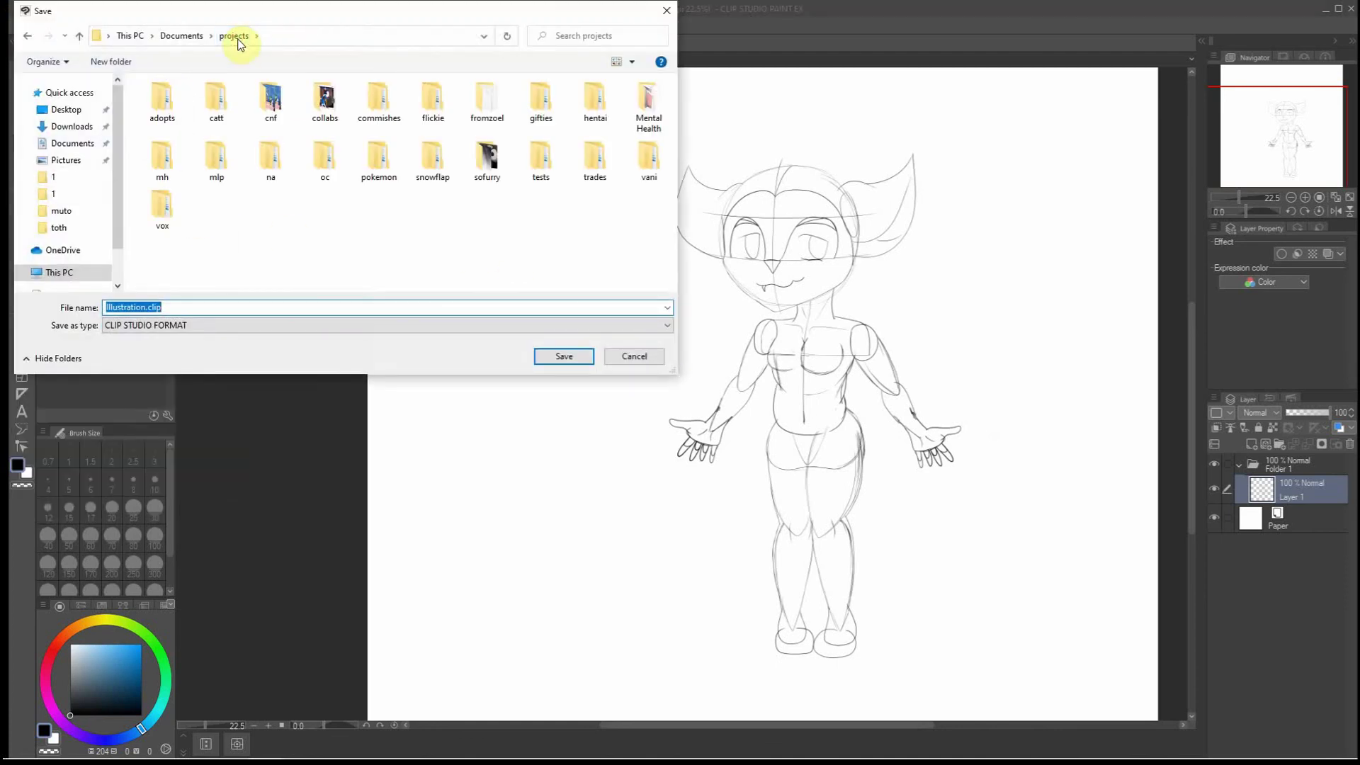
double_click(216, 106)
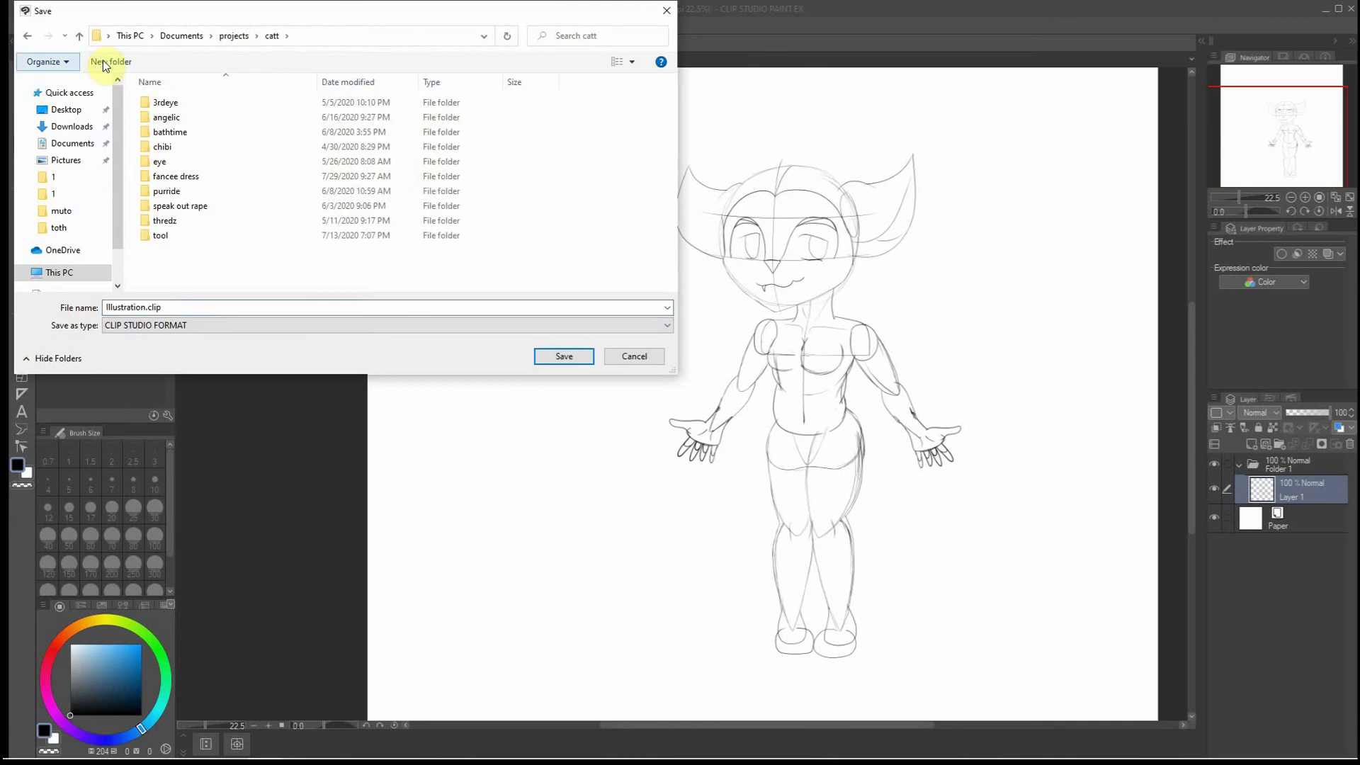
left_click(113, 62)
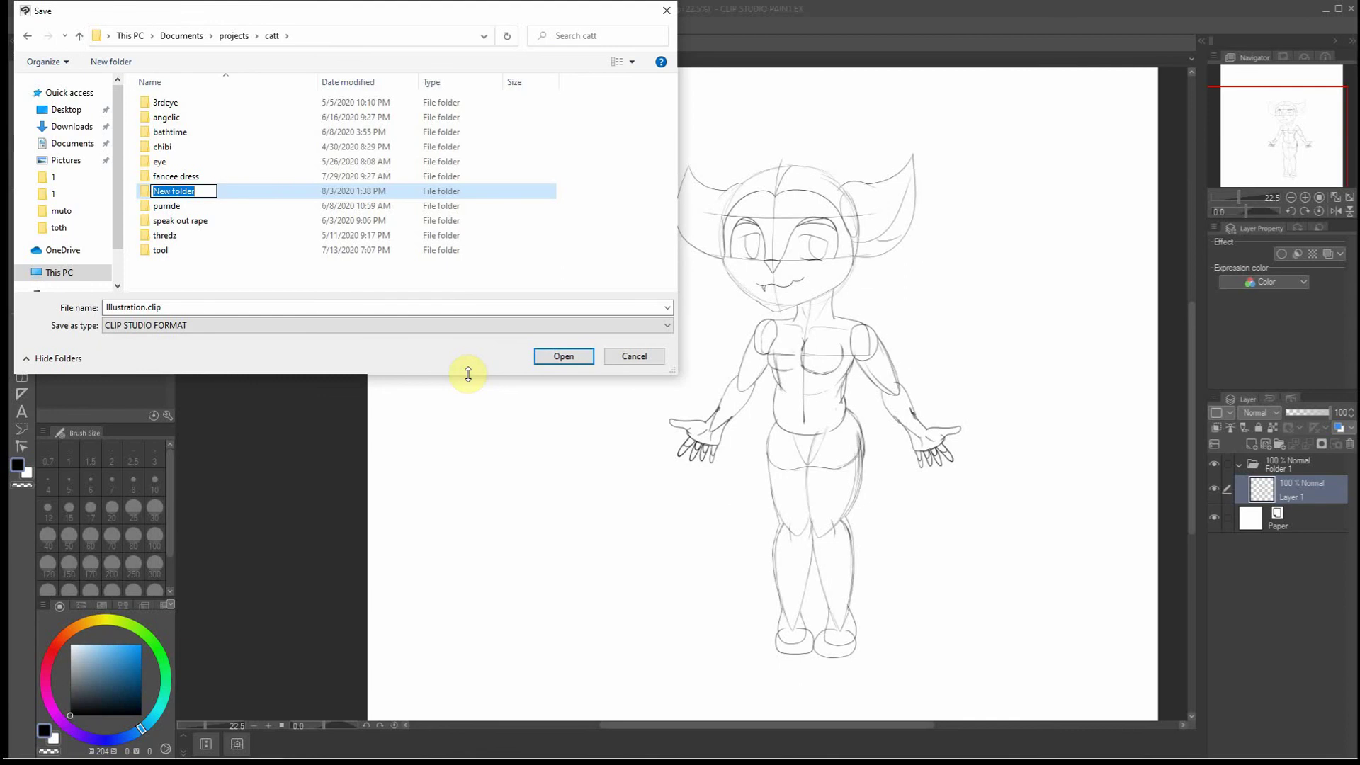
type("chi")
key("Return")
key("Return")
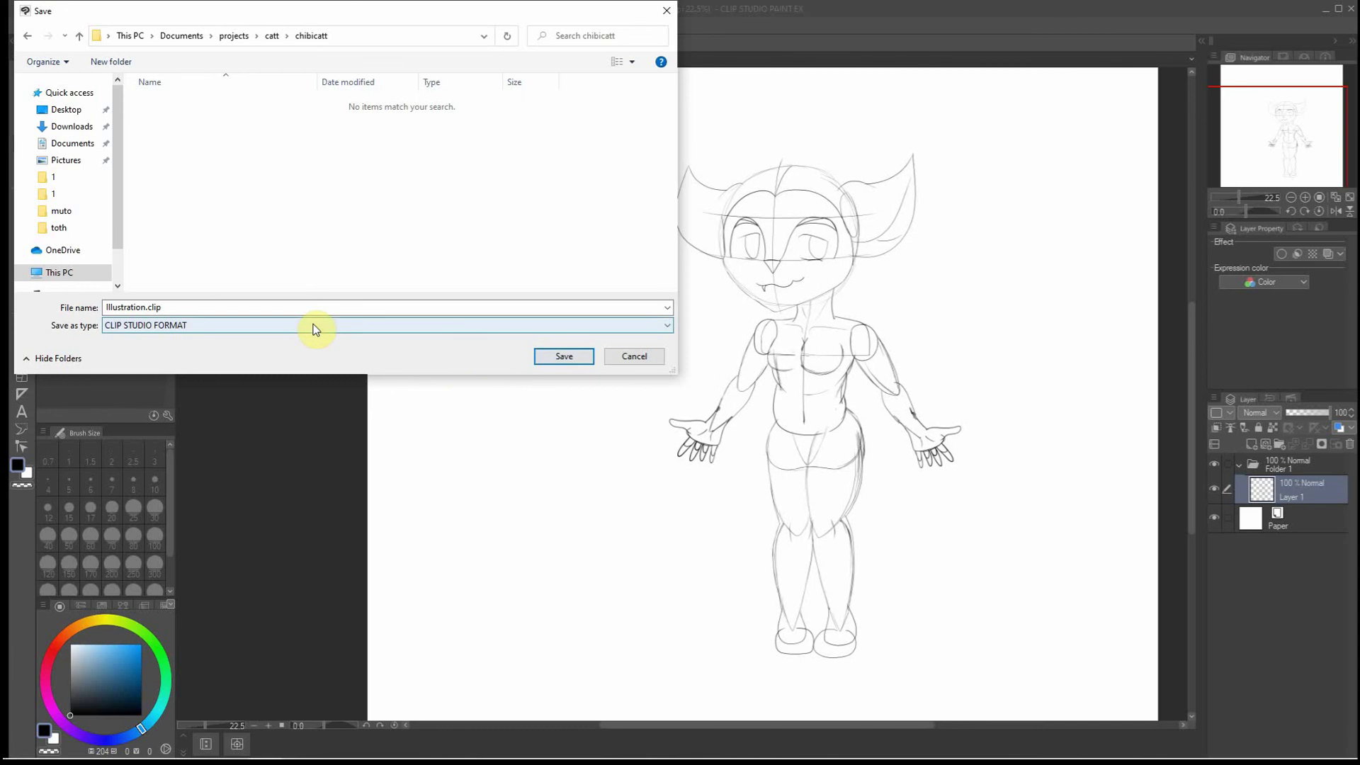
left_click(559, 358)
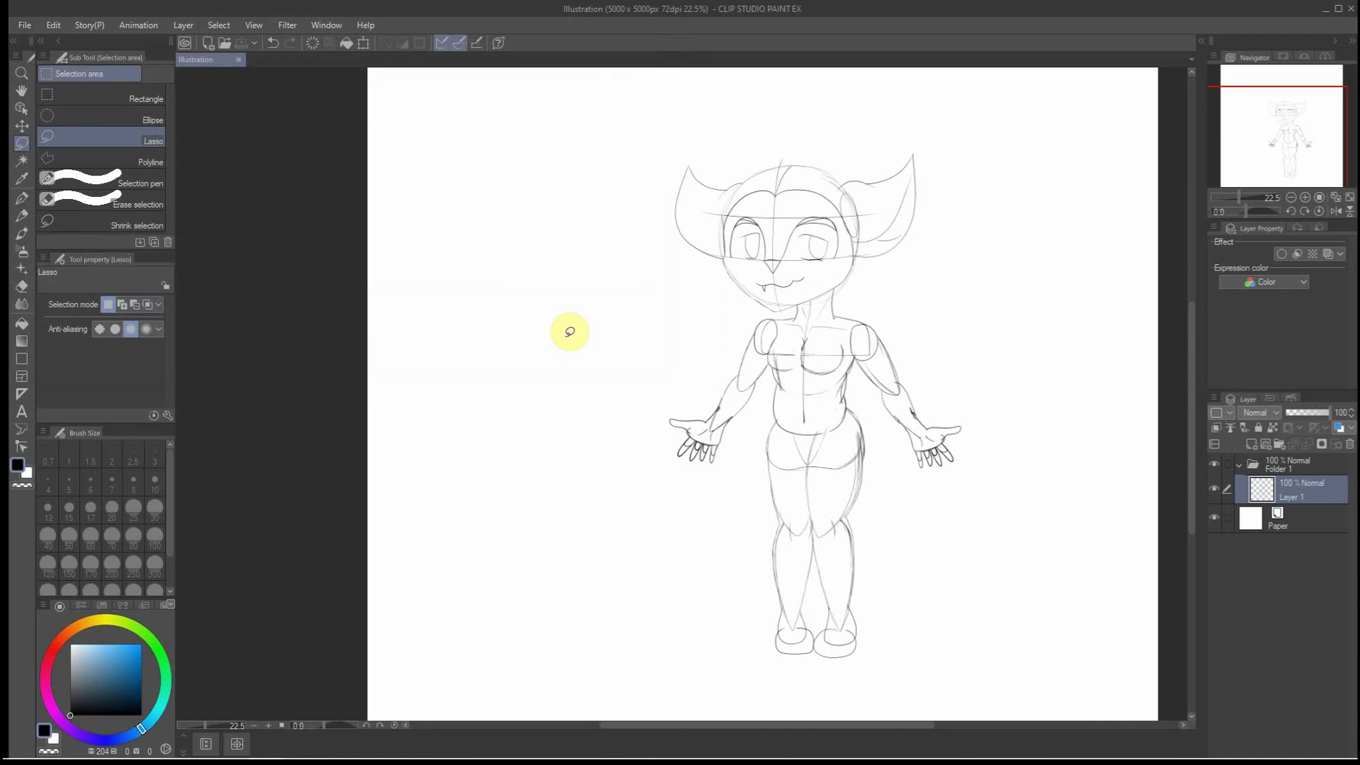
Choose the Mapping pen and reduce the opacity of Layer 1 to 37 percent
scroll(757, 234, "down", 2)
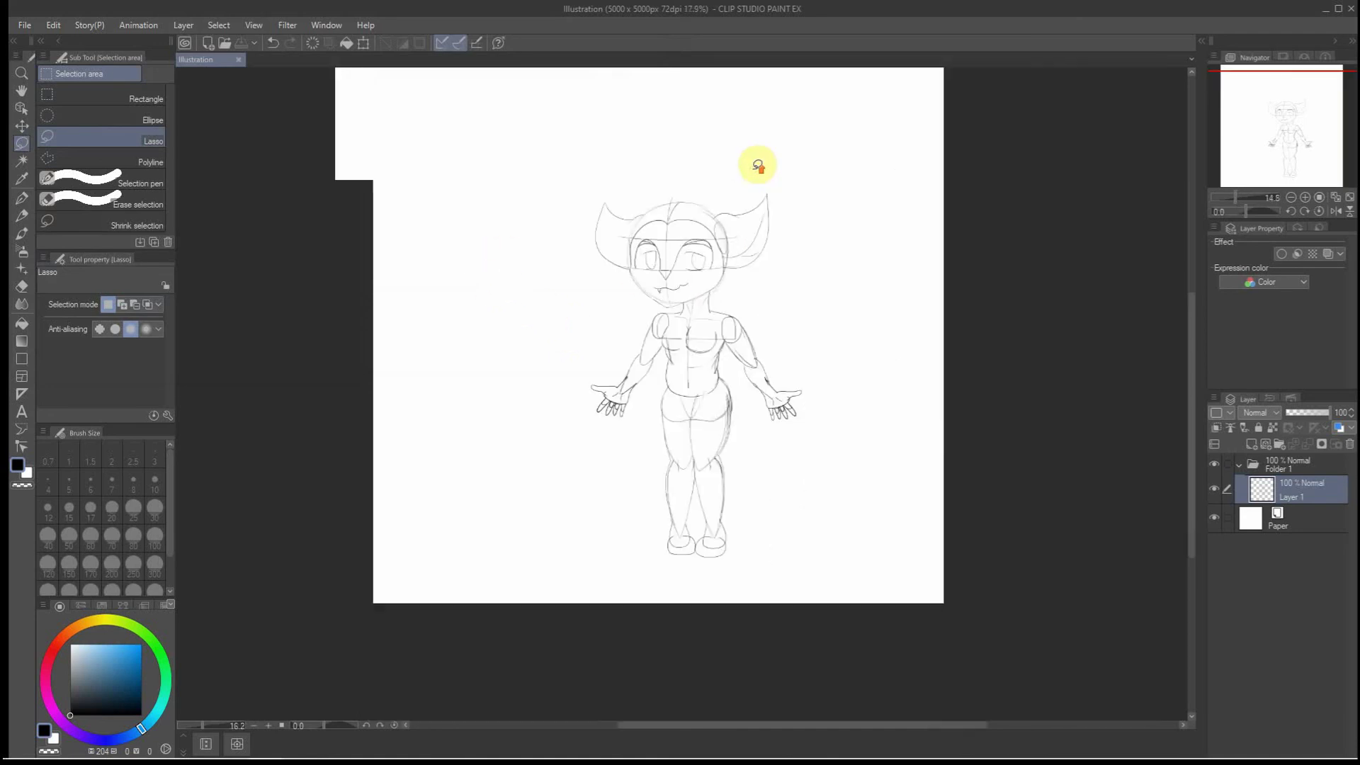
scroll(797, 223, "up", 1)
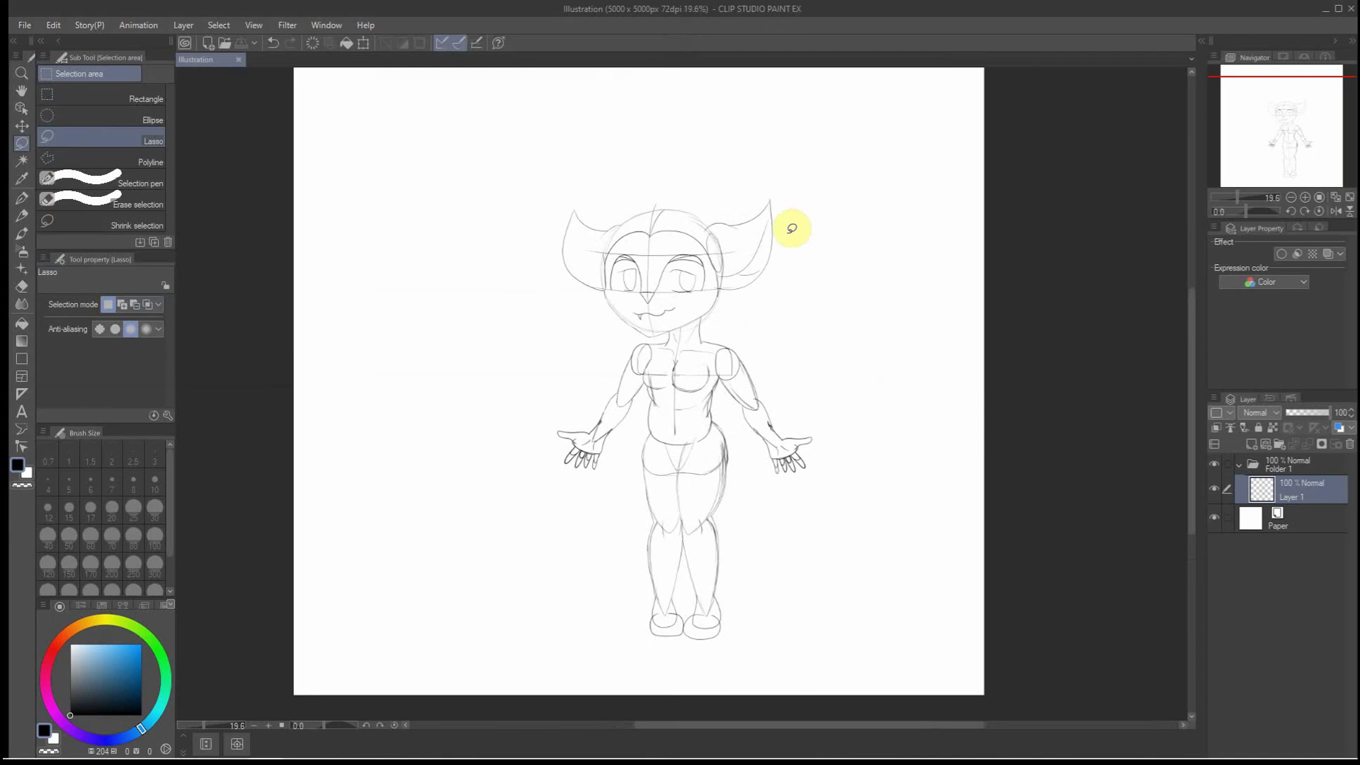
left_click(36, 25)
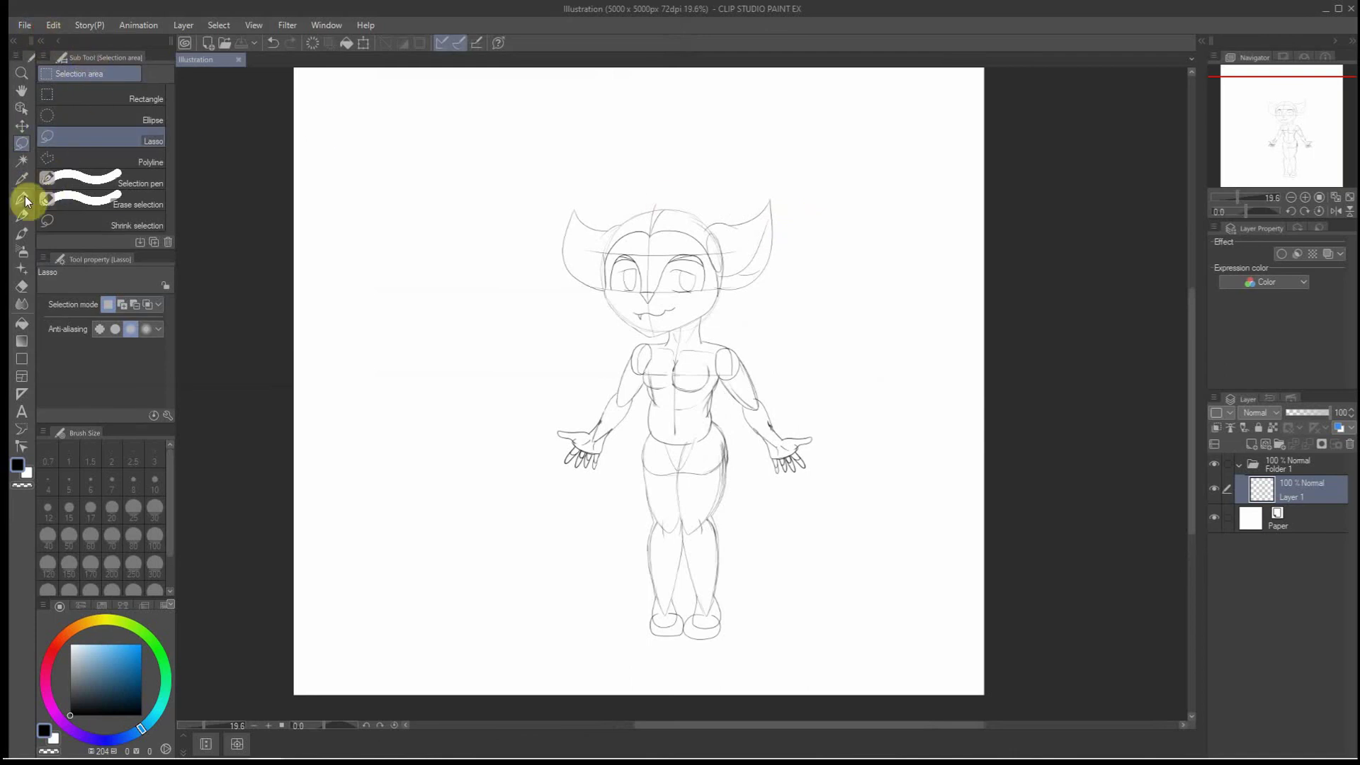
left_click(21, 197)
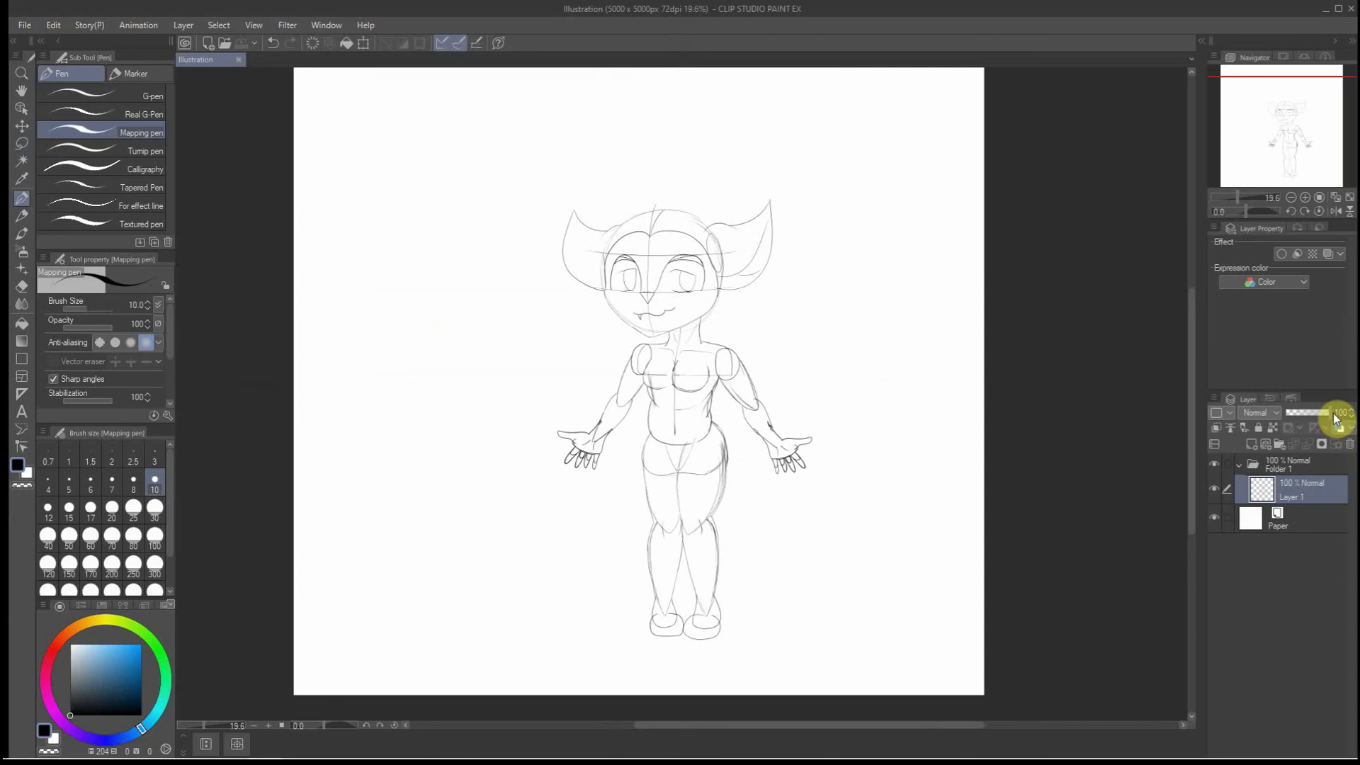
left_click(1310, 415)
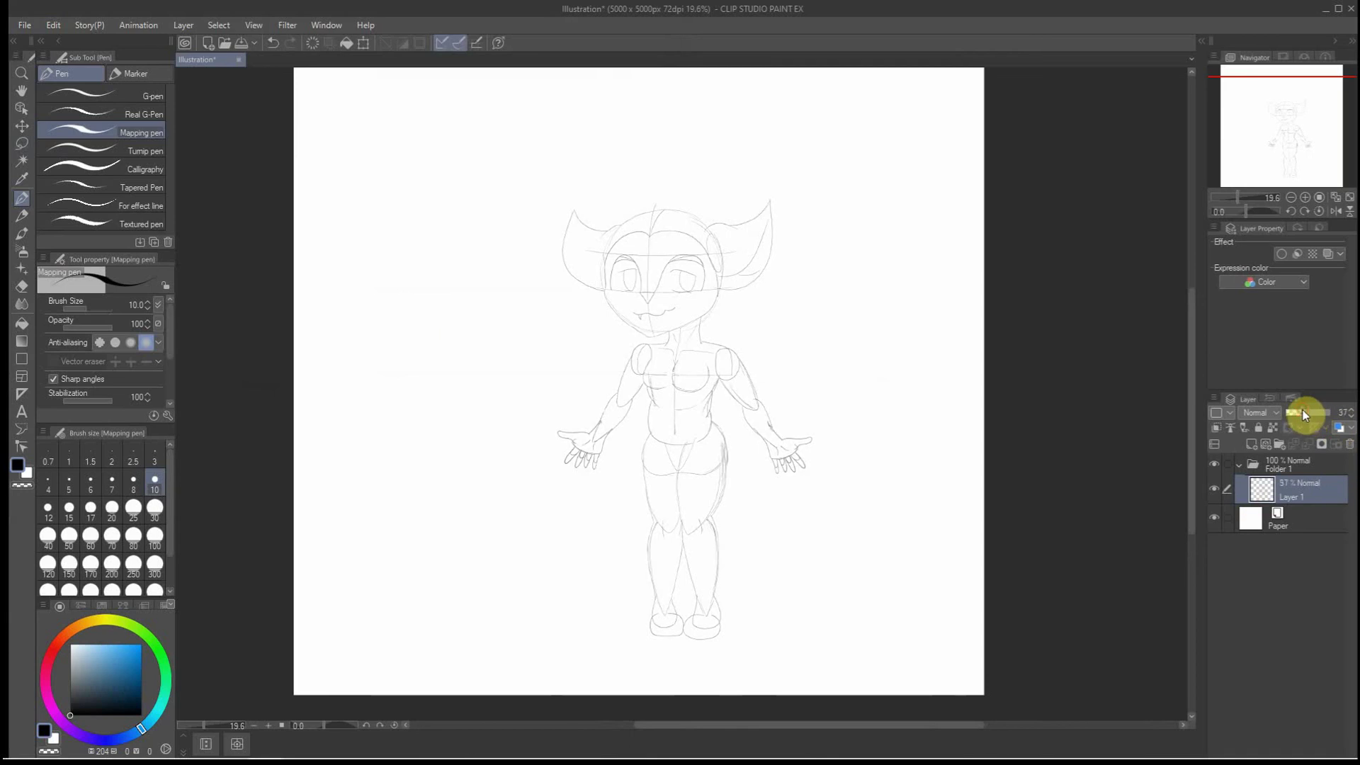
Add a new raster layer above the faded sketch layer in Folder 1 and bring the whole figure into view
left_click(1251, 446)
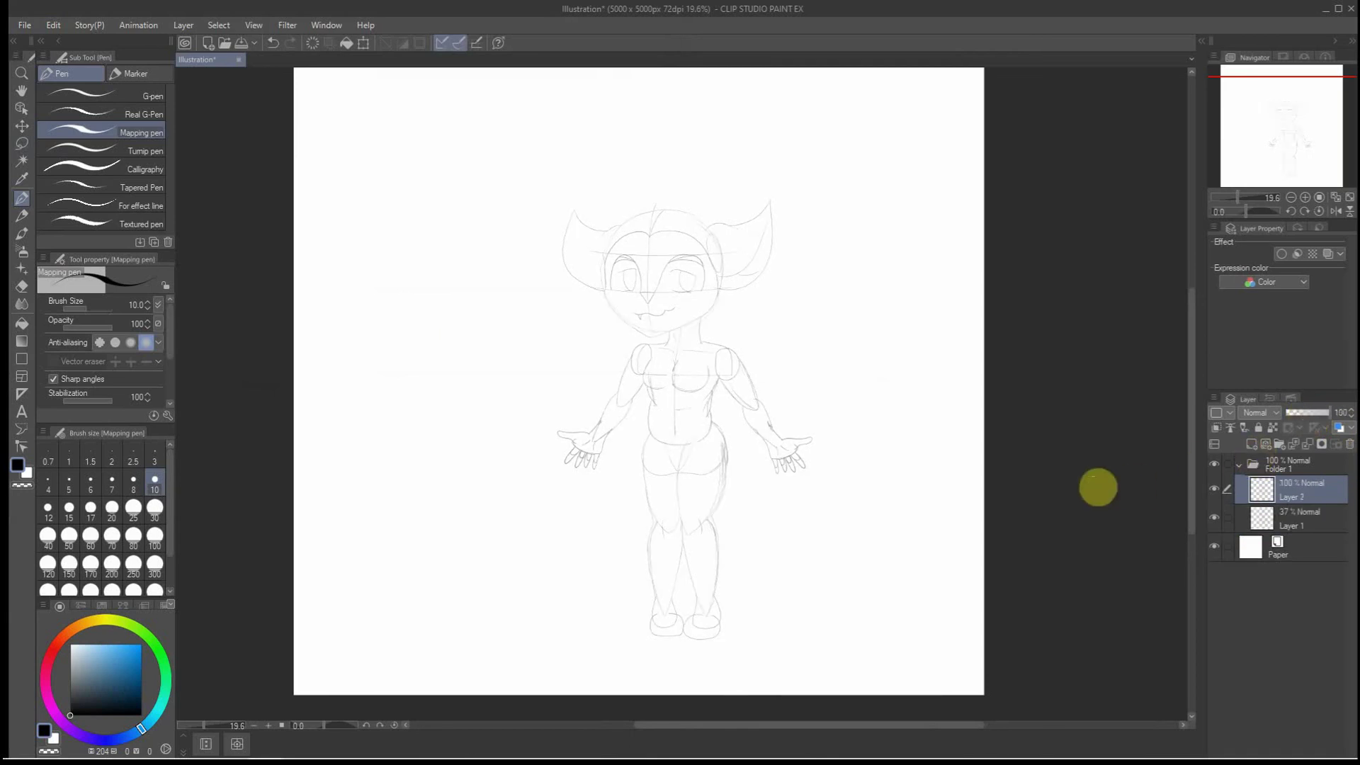
scroll(716, 464, "up", 1)
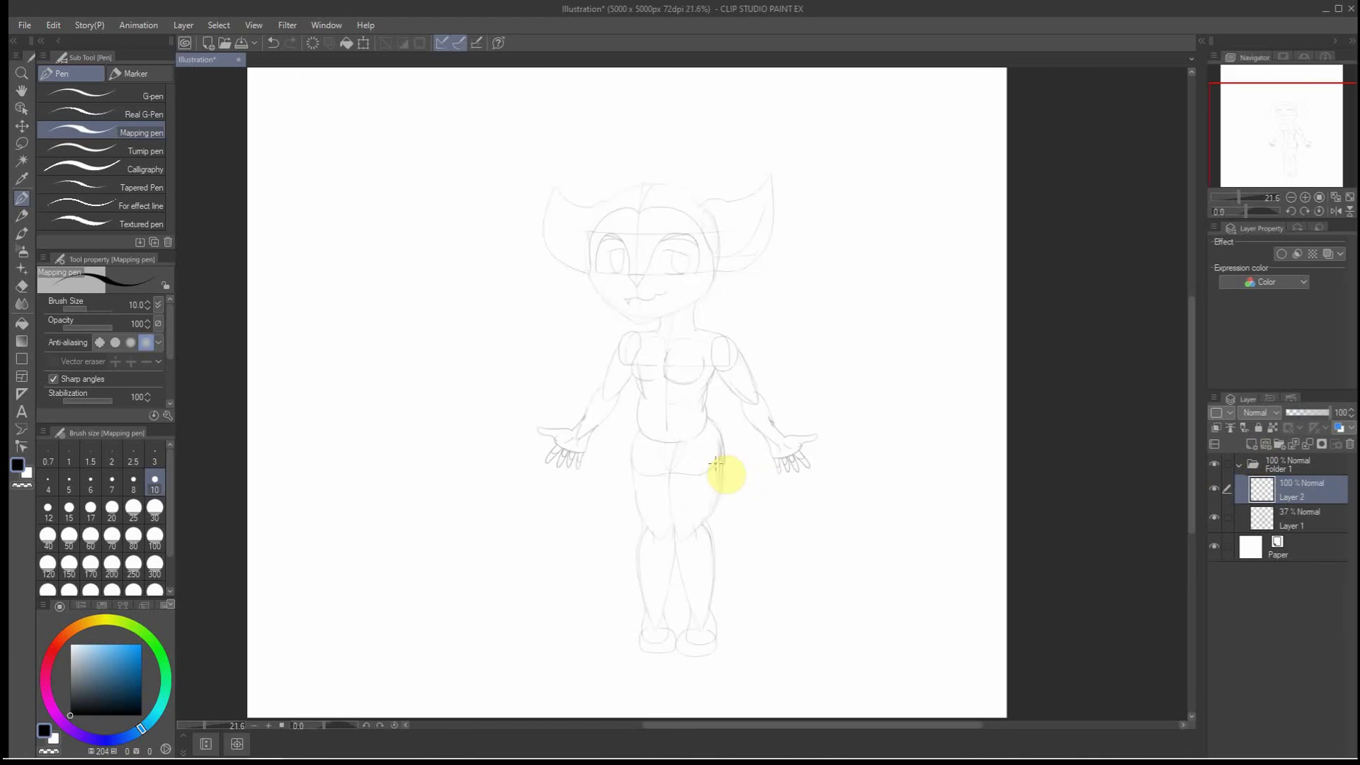
scroll(697, 476, "down", 1)
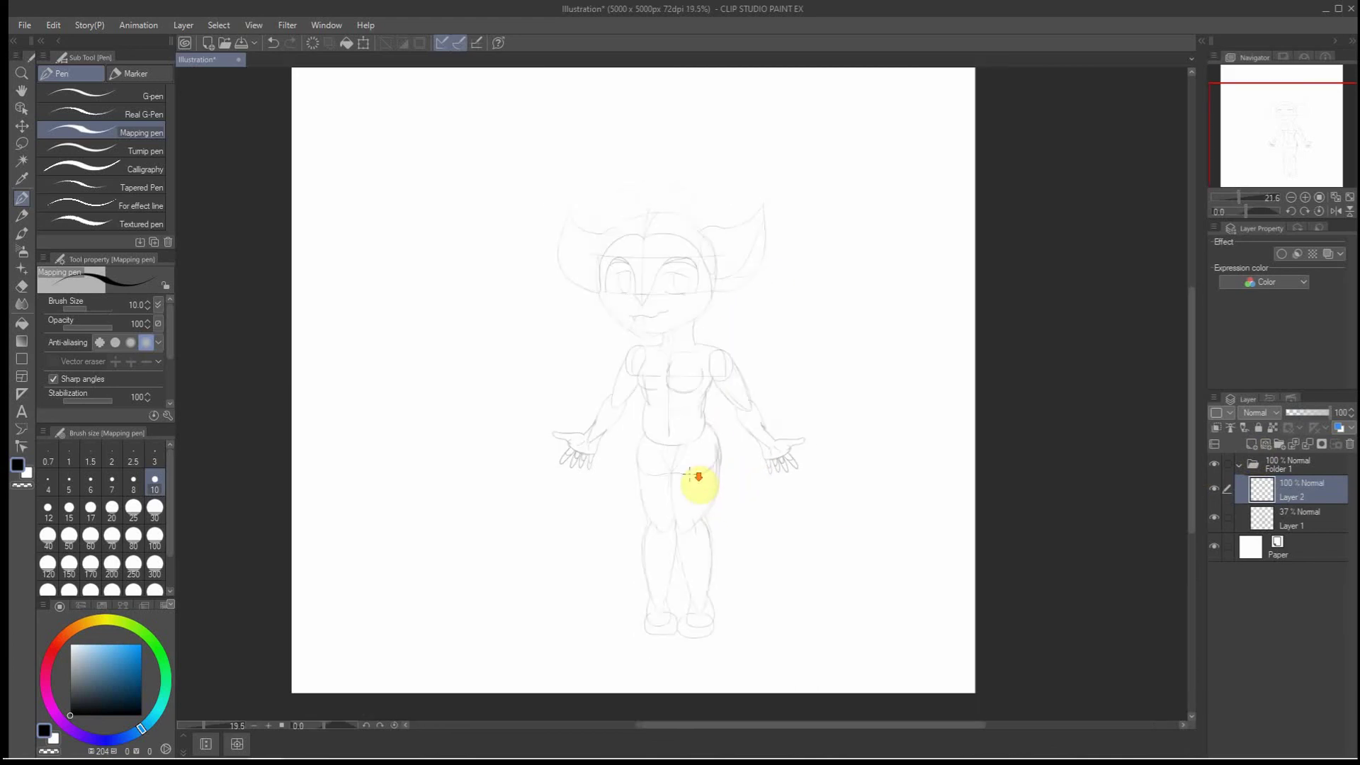
scroll(689, 473, "down", 1)
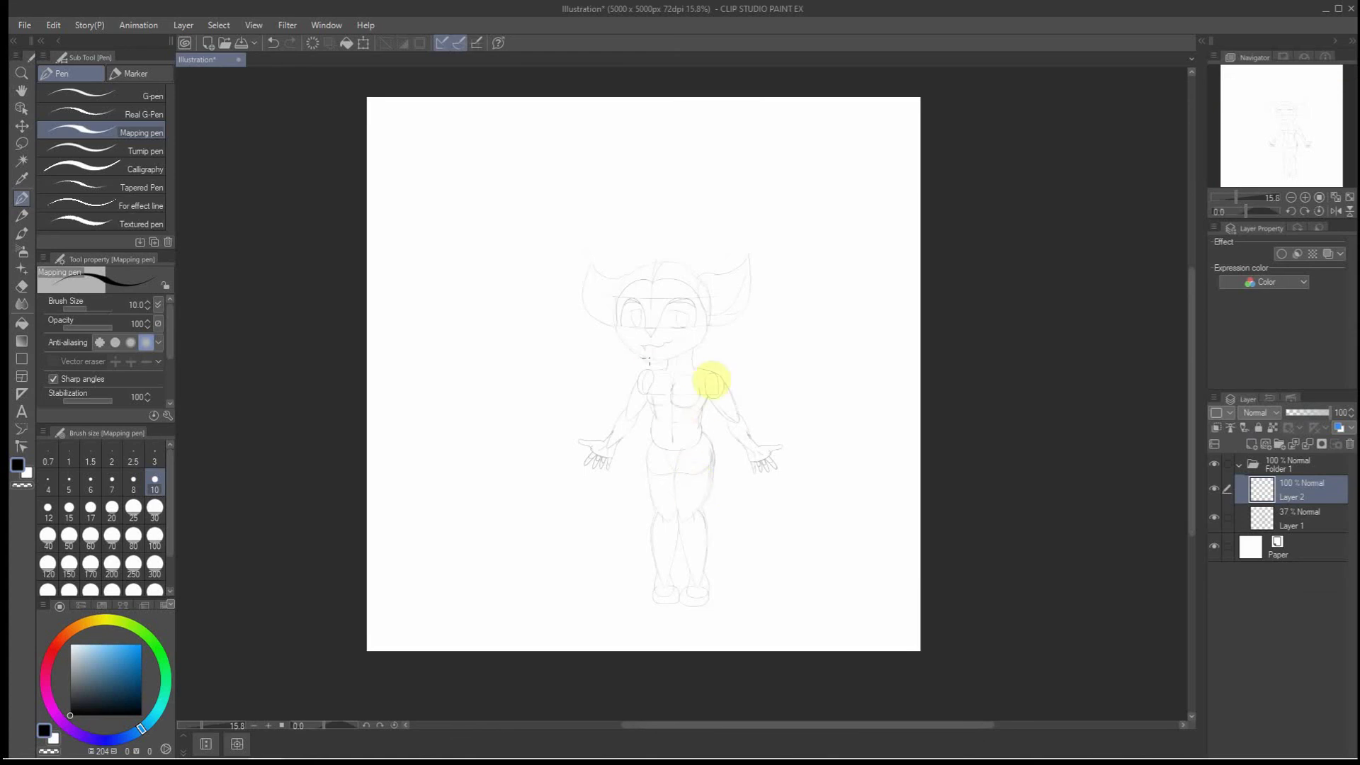
Sketch a long curved tail line from the hips on Layer 2, plus a larger outer curve sweeping past the feet up to the same tip
scroll(673, 482, "down", 1)
scroll(698, 553, "up", 2)
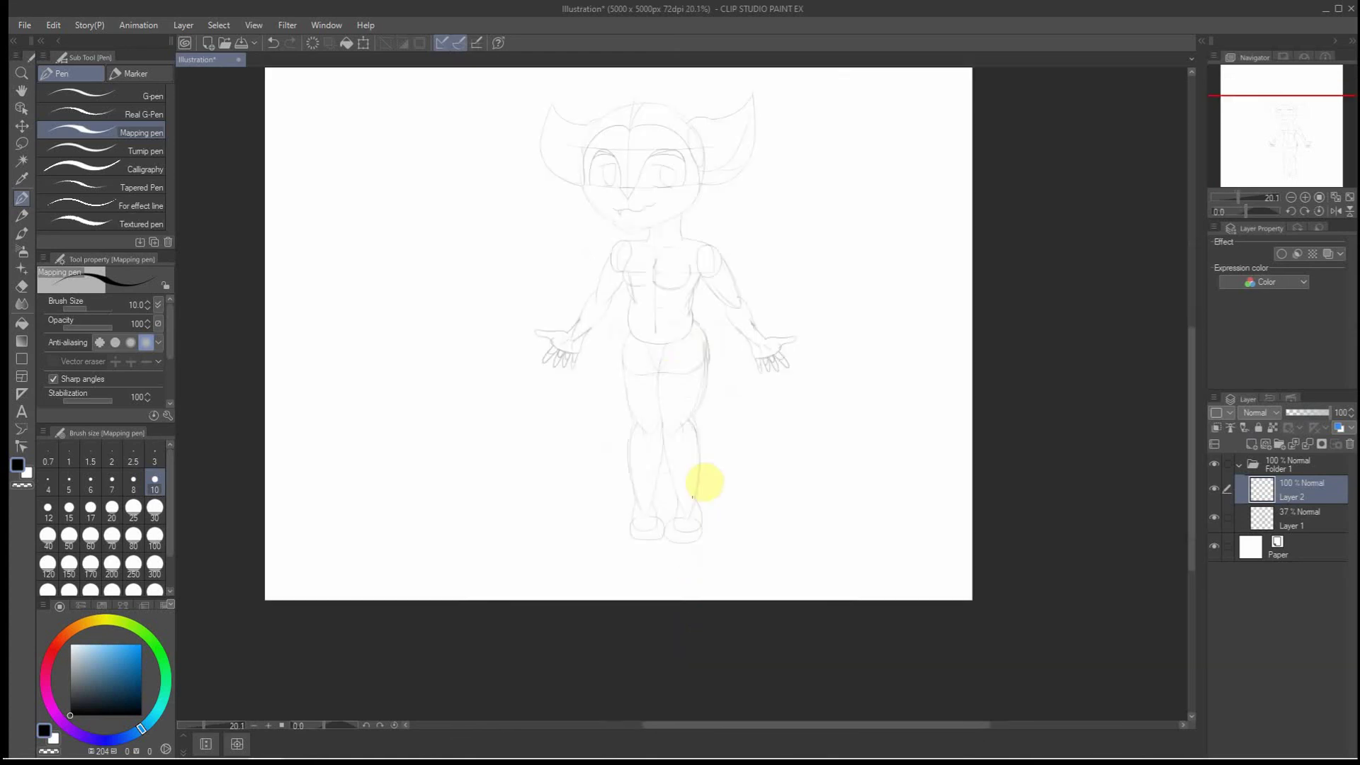
scroll(673, 336, "up", 1)
scroll(658, 339, "up", 1)
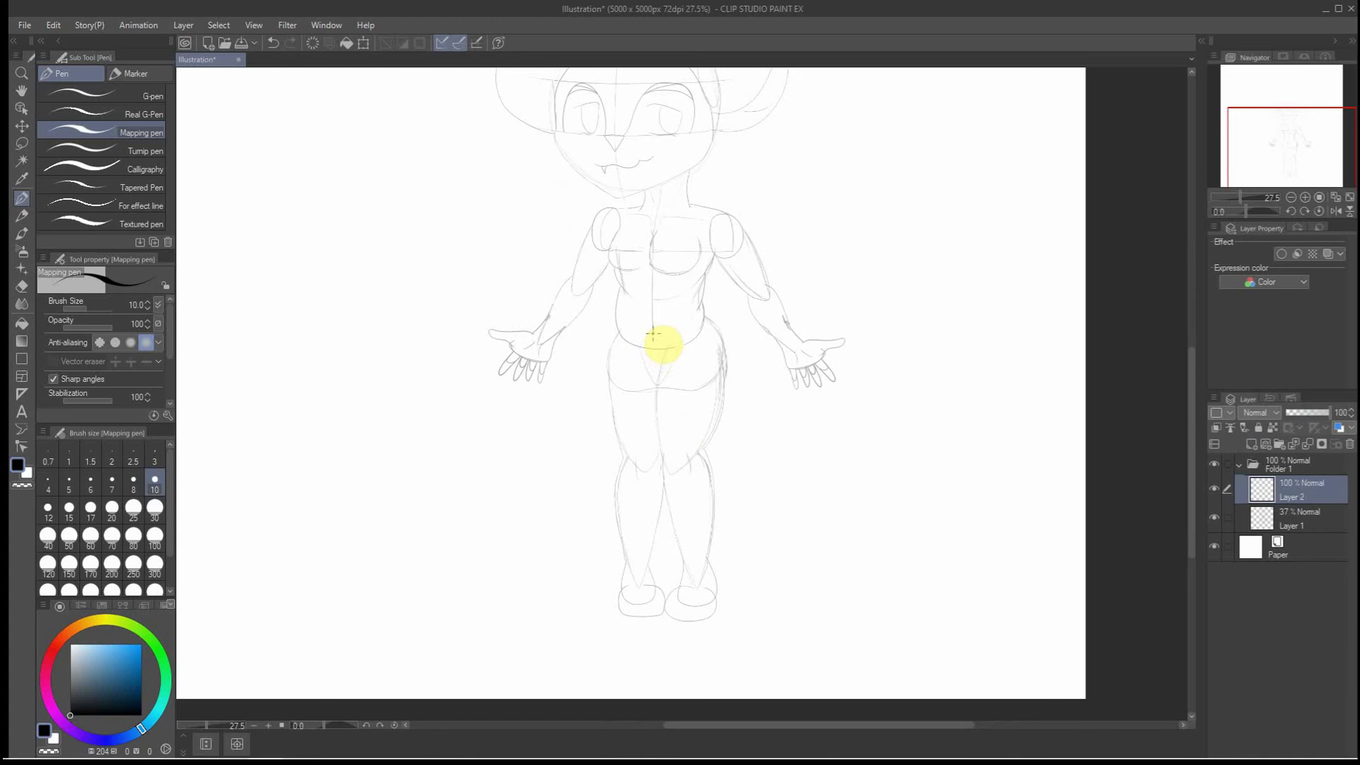
mouse_move(652, 333)
left_mouse_down()
mouse_move(706, 446)
mouse_move(780, 511)
mouse_move(875, 514)
mouse_move(918, 457)
mouse_move(915, 400)
mouse_move(870, 317)
mouse_move(784, 241)
left_mouse_up()
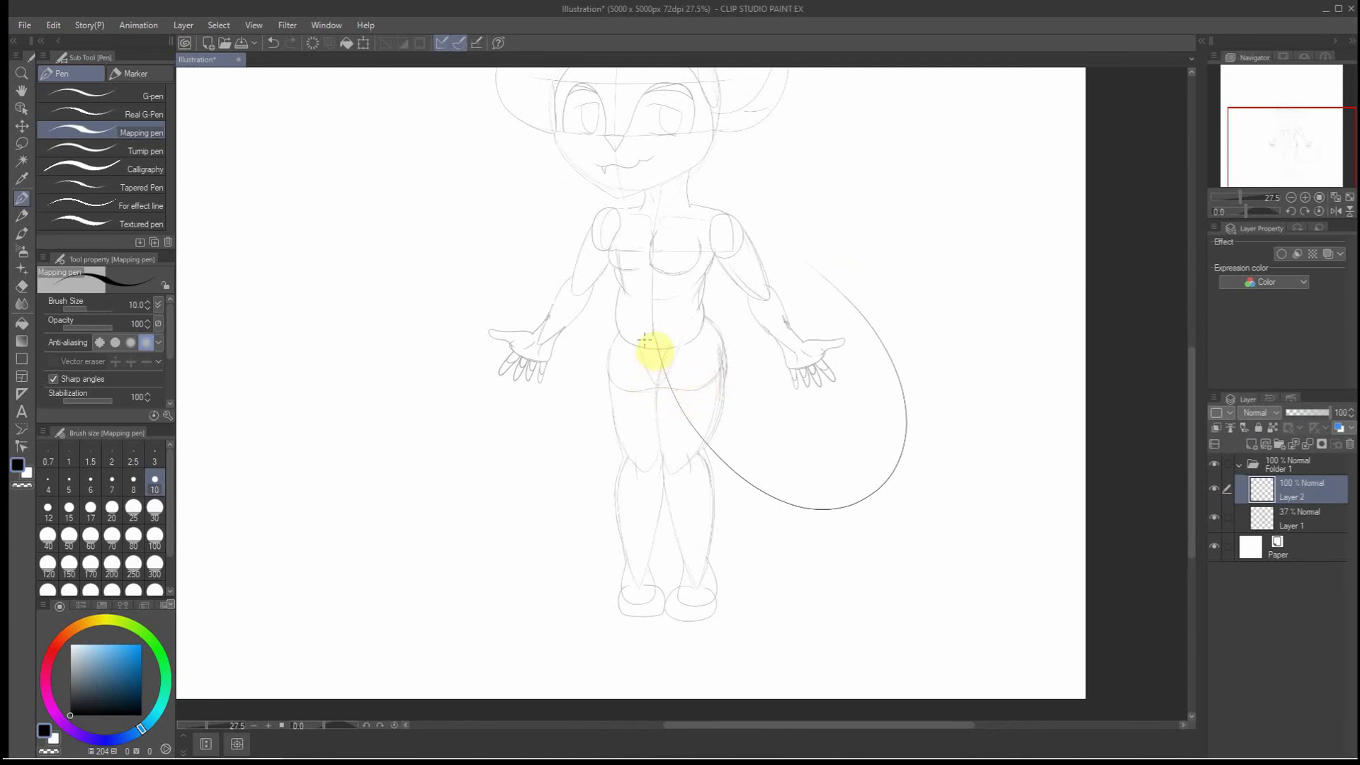
mouse_move(645, 338)
left_mouse_down()
mouse_move(650, 477)
mouse_move(692, 572)
mouse_move(727, 601)
mouse_move(772, 613)
left_mouse_up()
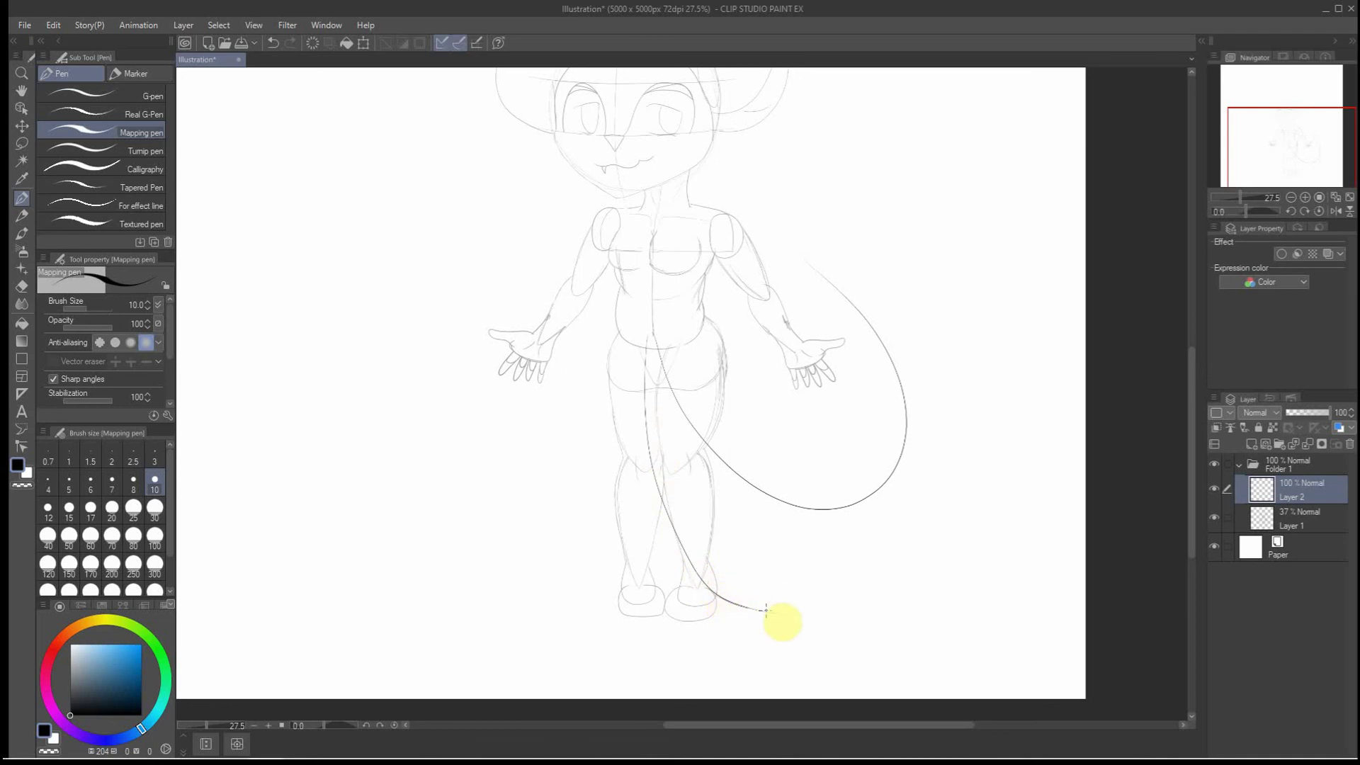
mouse_move(766, 611)
left_mouse_down()
mouse_move(861, 606)
mouse_move(913, 575)
mouse_move(935, 524)
mouse_move(902, 368)
mouse_move(847, 297)
left_mouse_up()
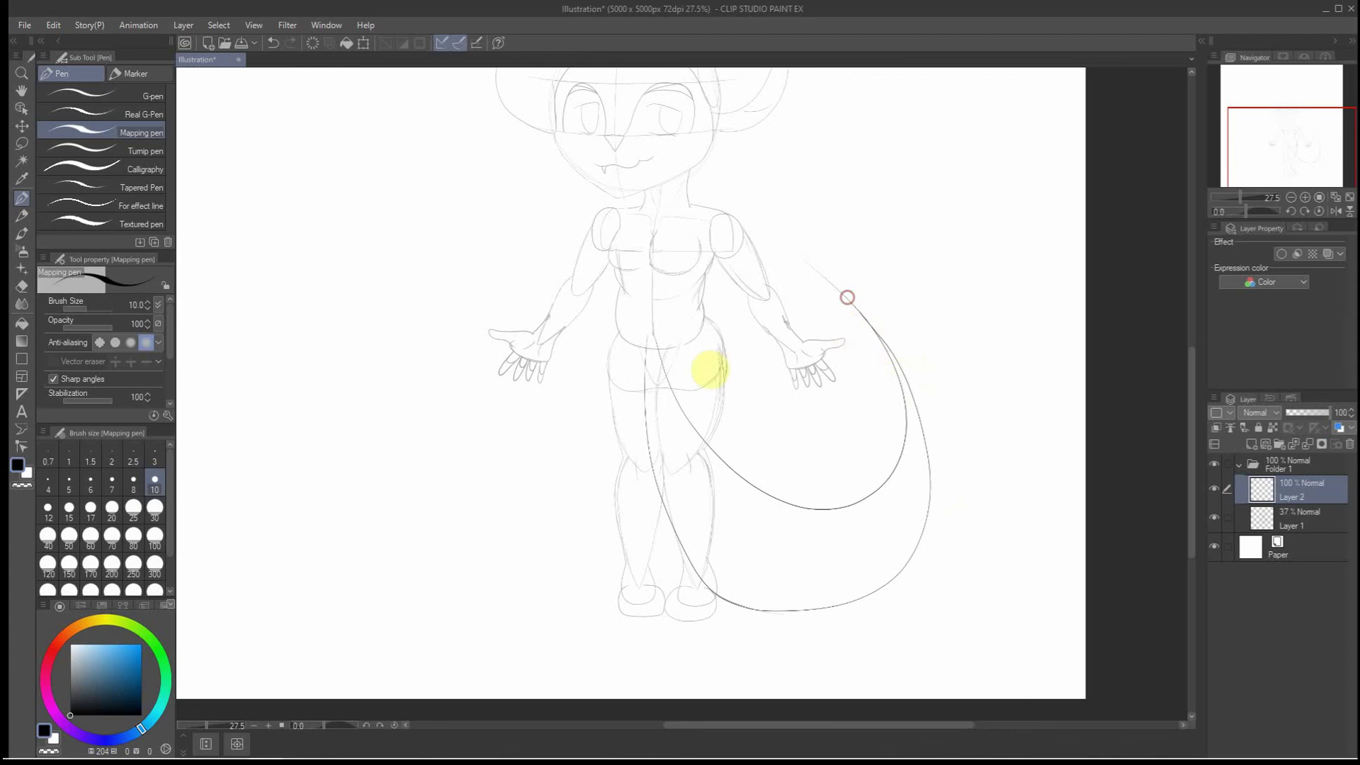
Add a smaller inner tail curve ending near the shared tip, and erase the parts of the tail lines that overlap the hips and legs
left_click_drag(654, 332, 708, 403)
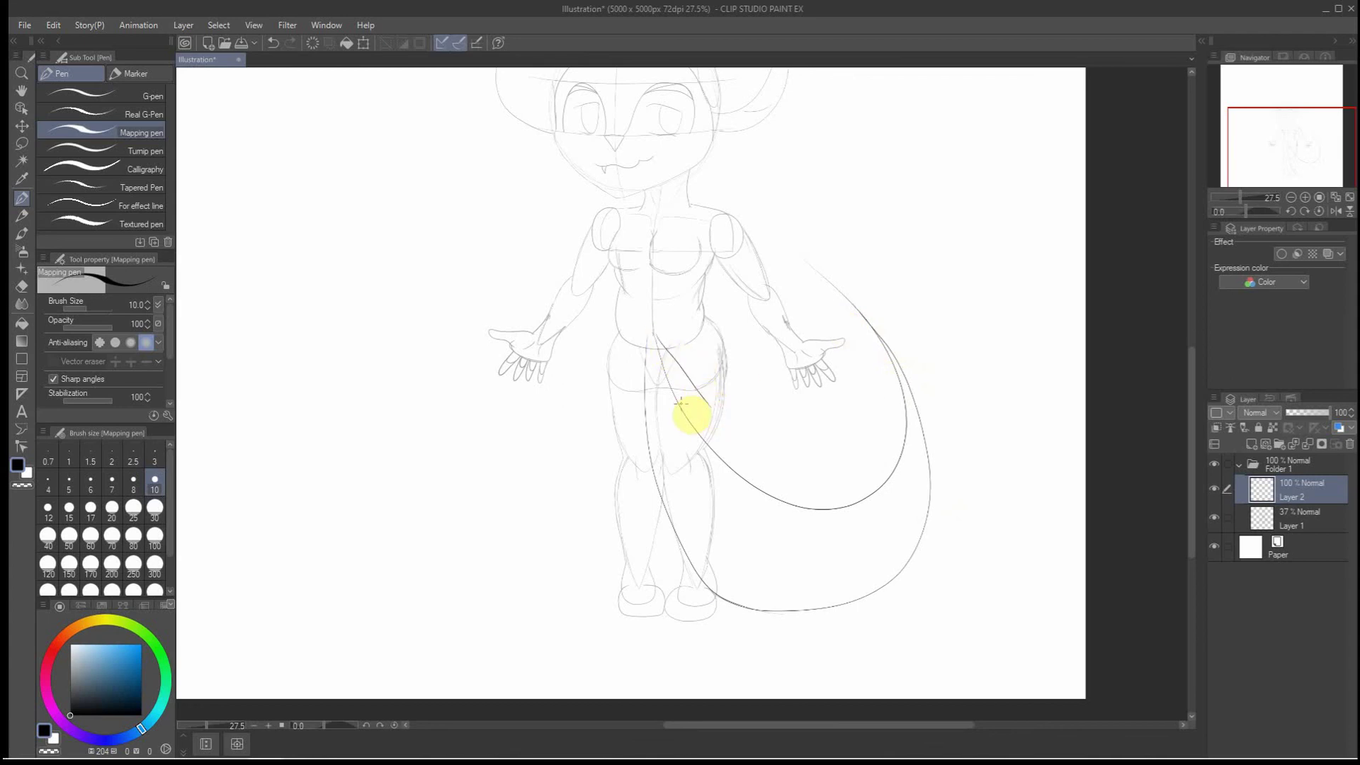
key("ctrl+z")
mouse_move(659, 332)
left_mouse_down()
mouse_move(718, 399)
mouse_move(813, 429)
mouse_move(852, 387)
mouse_move(829, 306)
left_mouse_up()
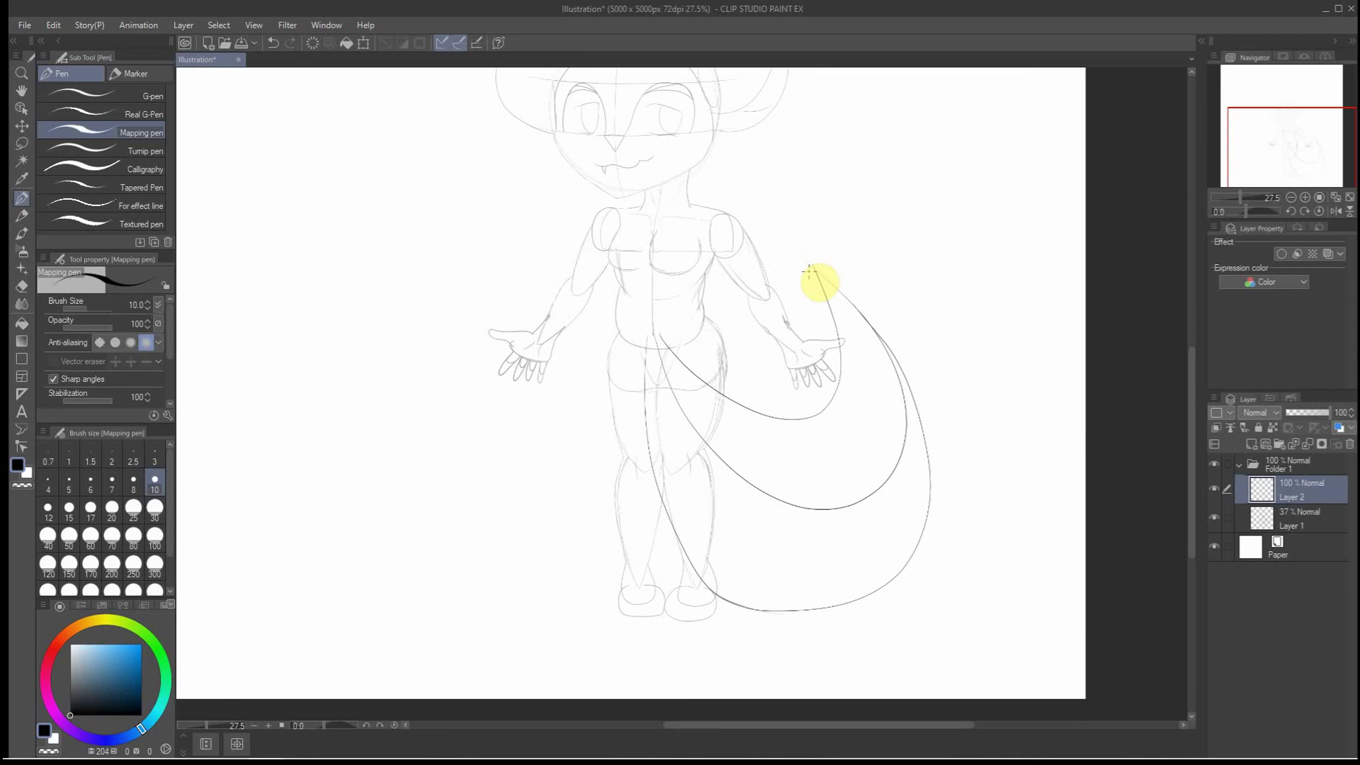
scroll(817, 274, "down", 2)
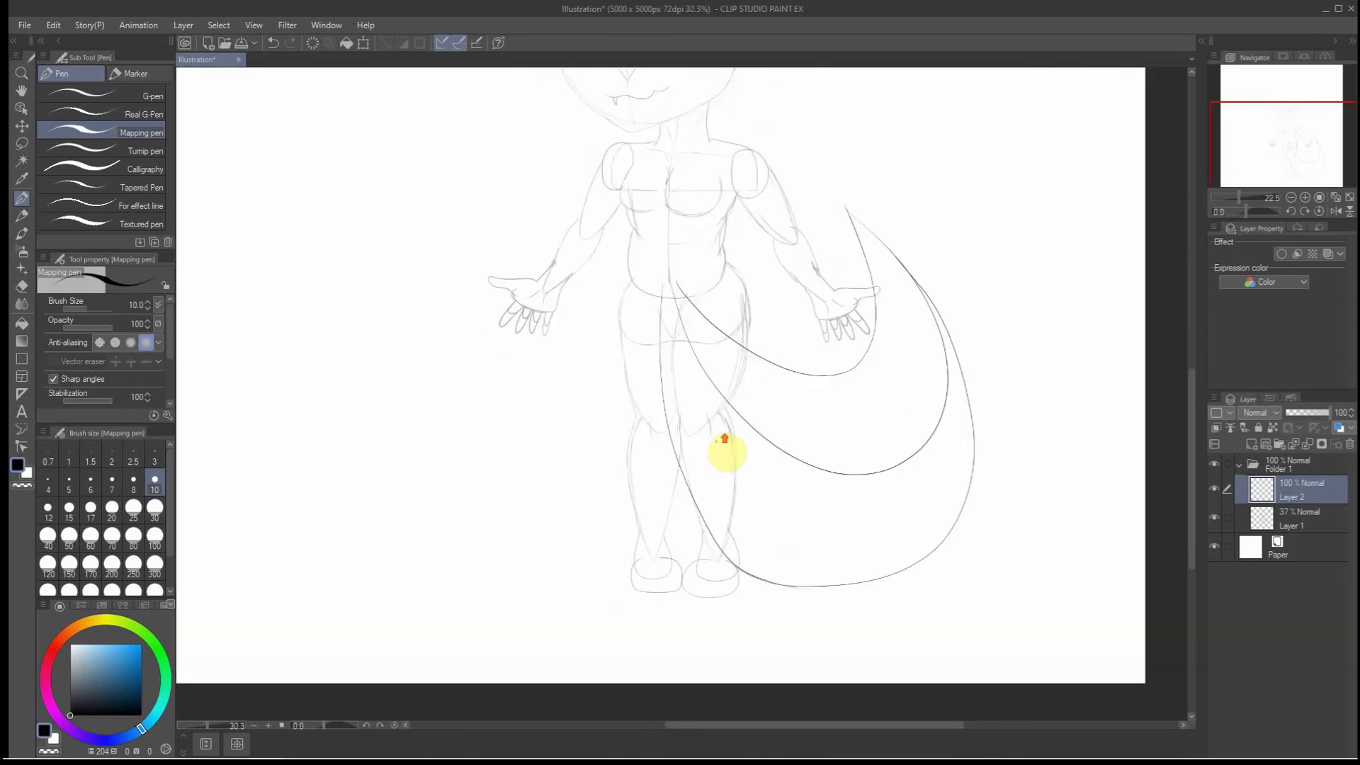
scroll(724, 446, "up", 3)
mouse_move(732, 361)
left_mouse_down()
mouse_move(749, 339)
mouse_move(745, 371)
mouse_move(720, 315)
mouse_move(714, 433)
mouse_move(689, 265)
mouse_move(670, 396)
mouse_move(674, 413)
mouse_move(674, 375)
mouse_move(679, 476)
mouse_move(732, 369)
left_mouse_up()
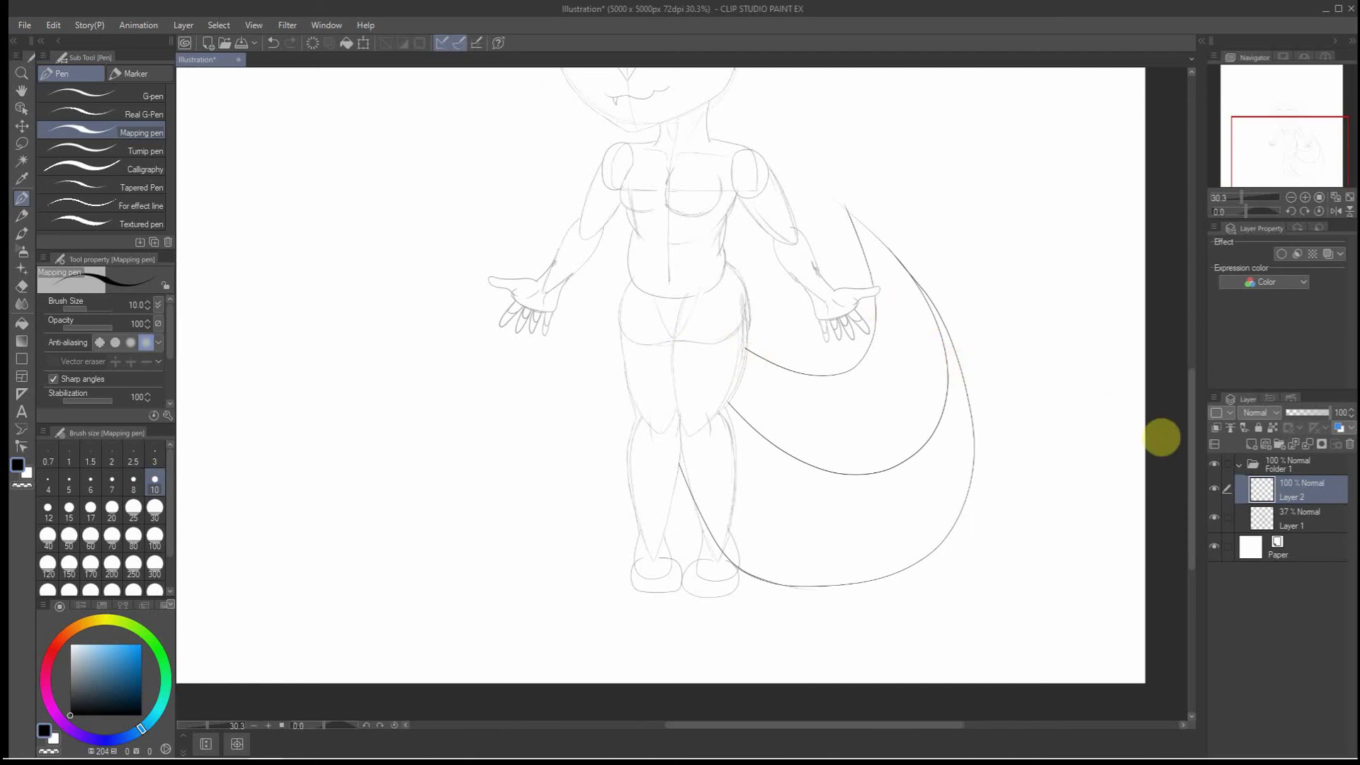
Add a new raster layer above Layer 2 and hide the tail sketch on Layer 2
left_click(1248, 443)
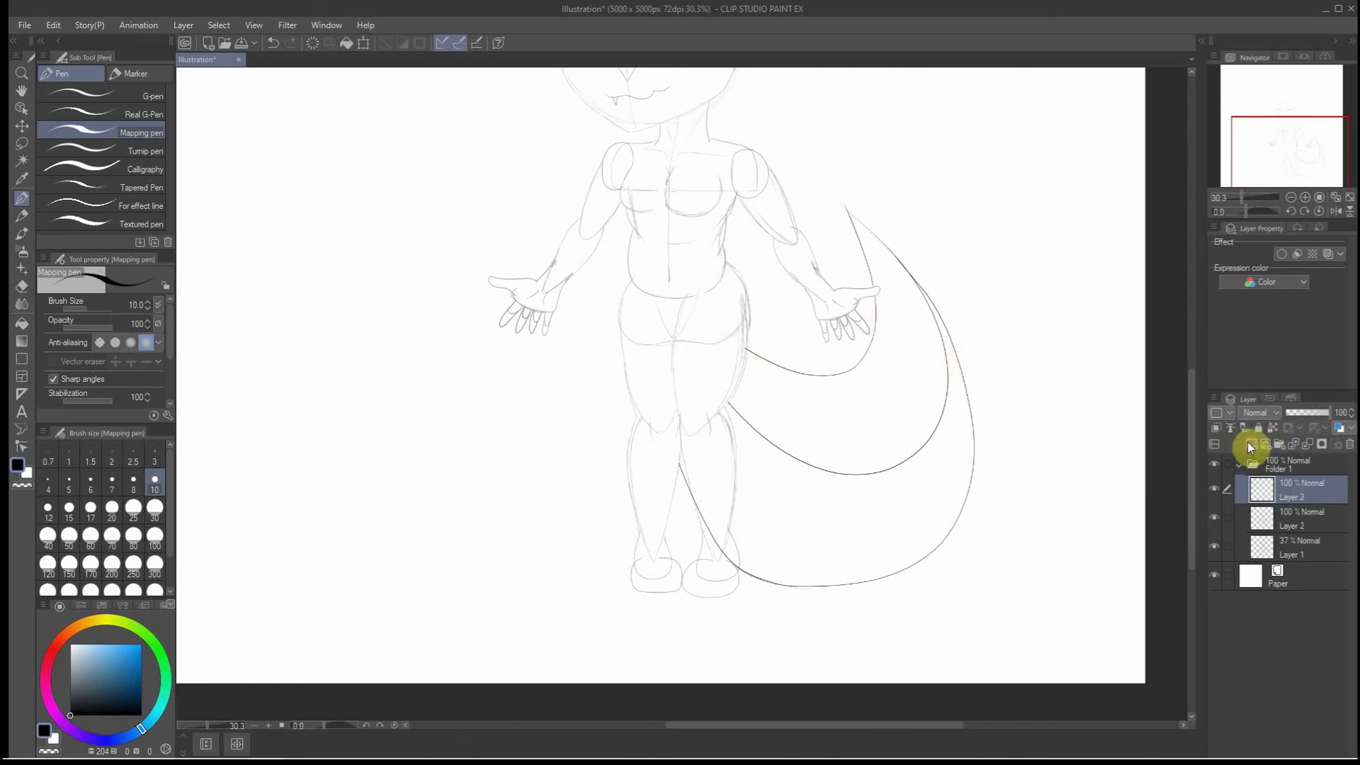
left_click(1213, 517)
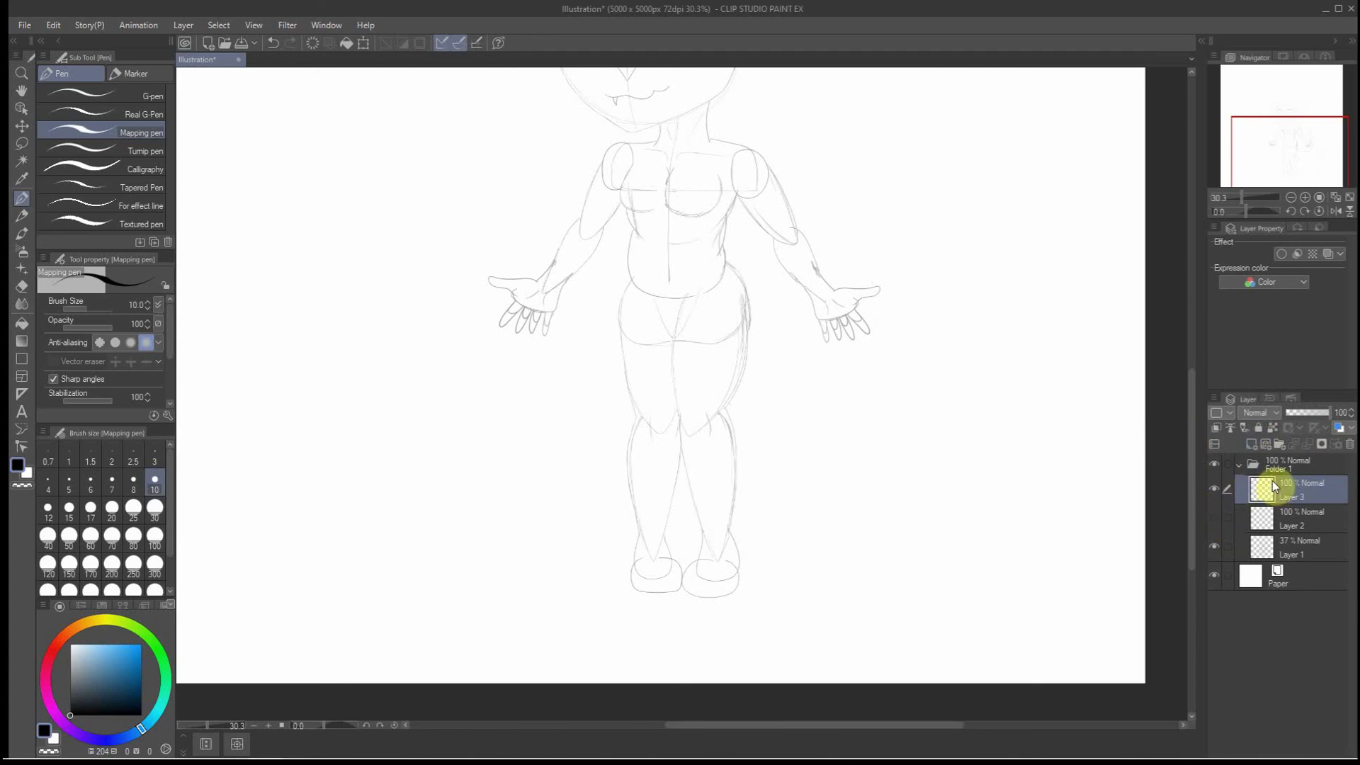
Draw long hair strands arching from the forehead parting over the viewer's right side of the head, with the outermost reaching down past the shoulder
scroll(964, 510, "down", 1)
scroll(955, 510, "down", 5)
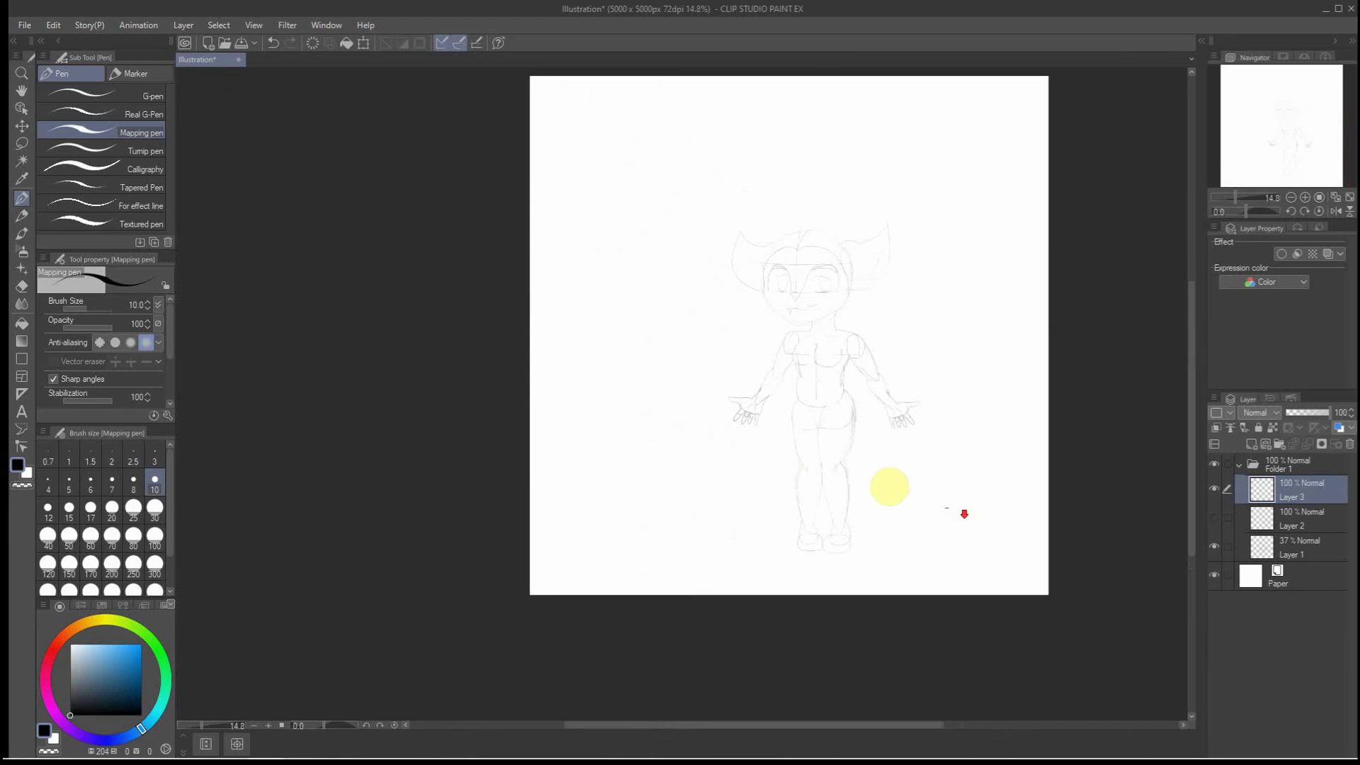
scroll(805, 251, "up", 3)
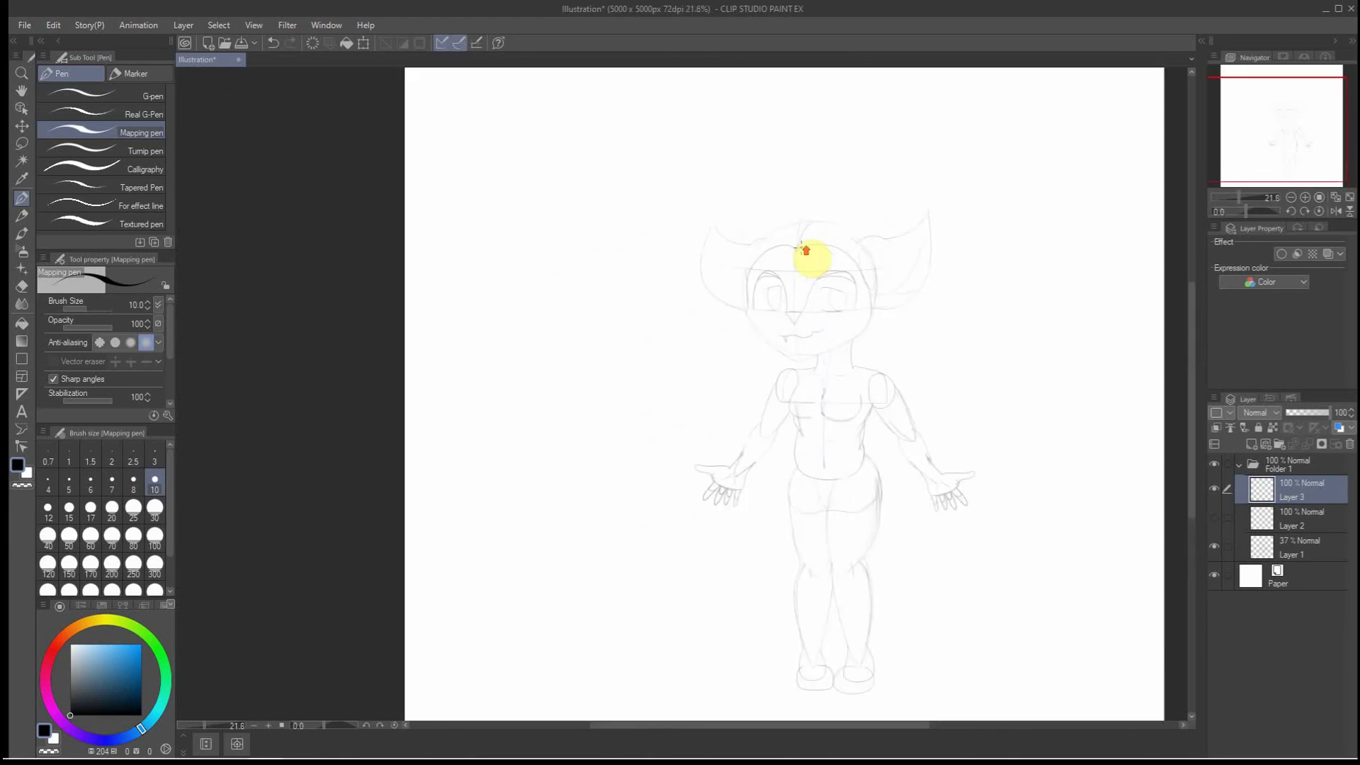
scroll(809, 245, "up", 2)
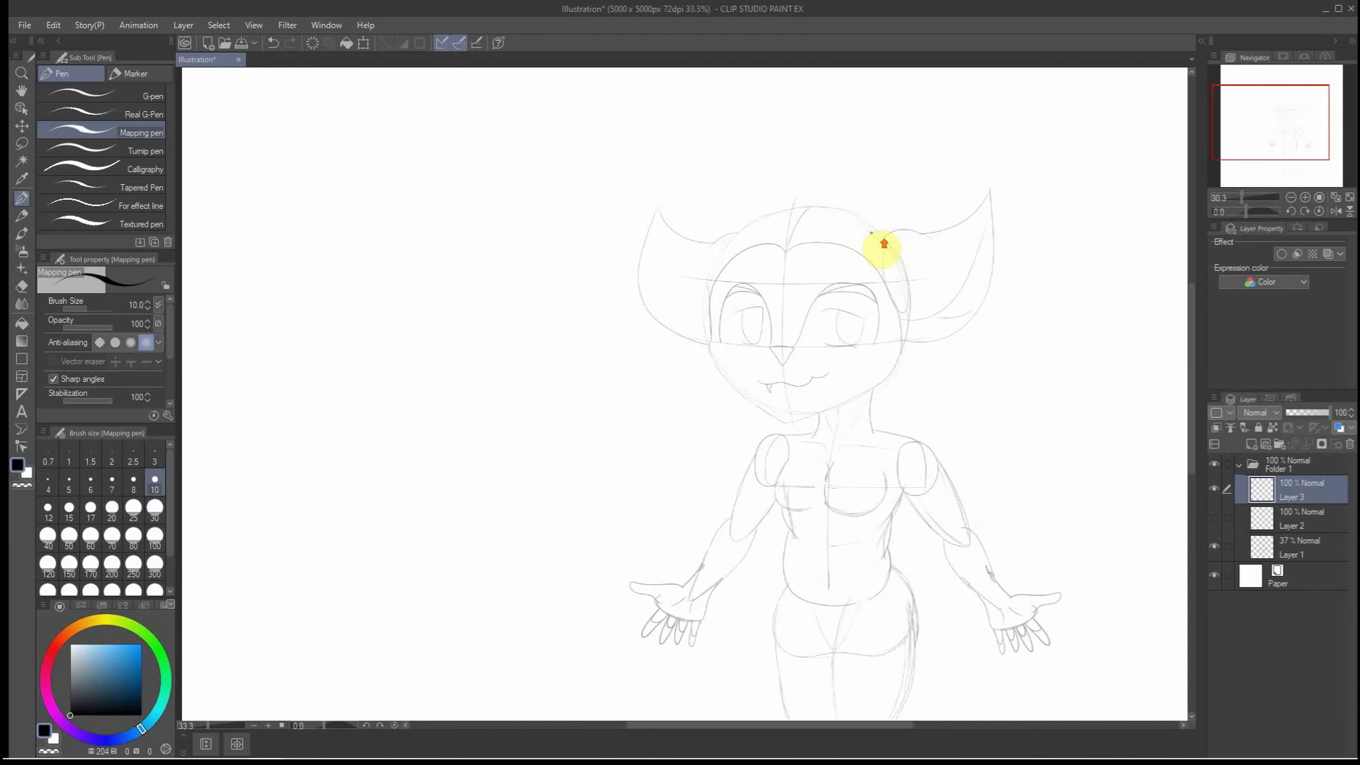
scroll(886, 246, "down", 1)
scroll(871, 259, "down", 1)
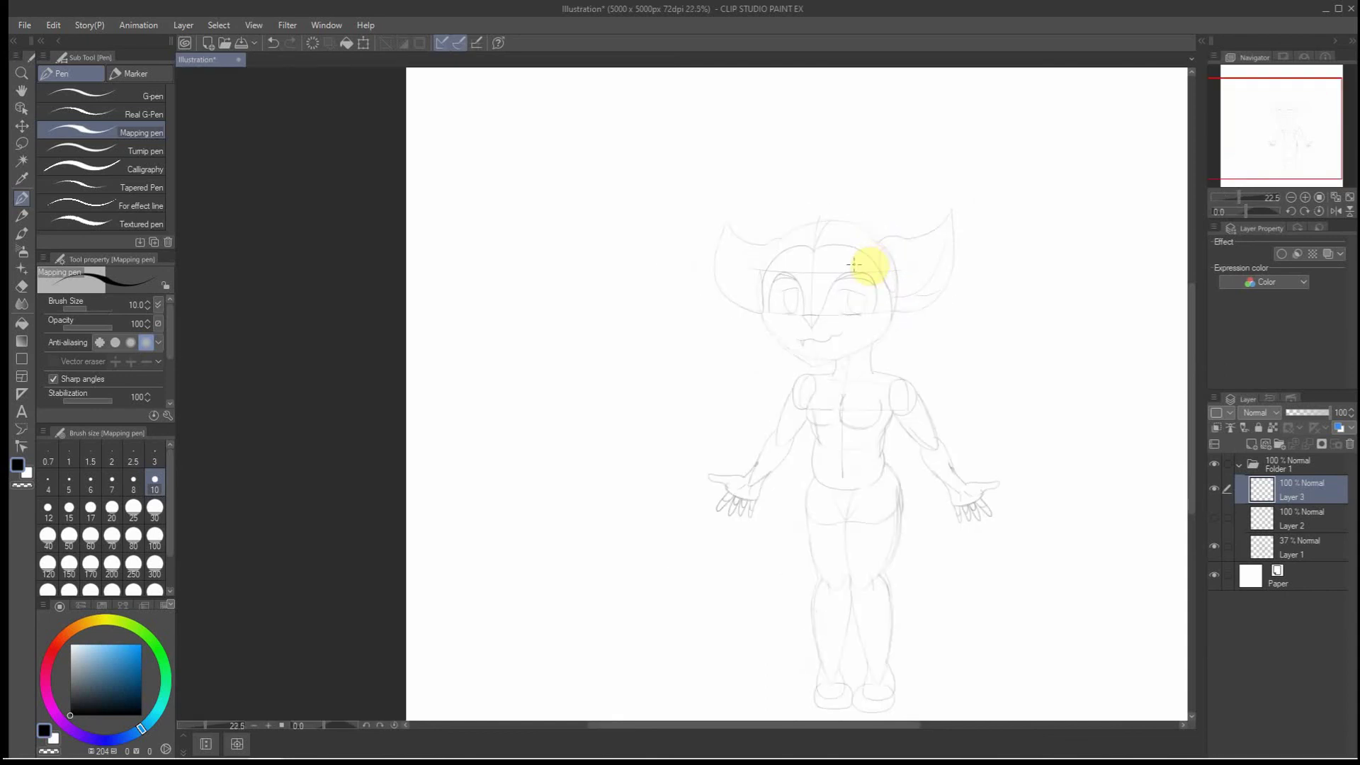
scroll(875, 257, "up", 1)
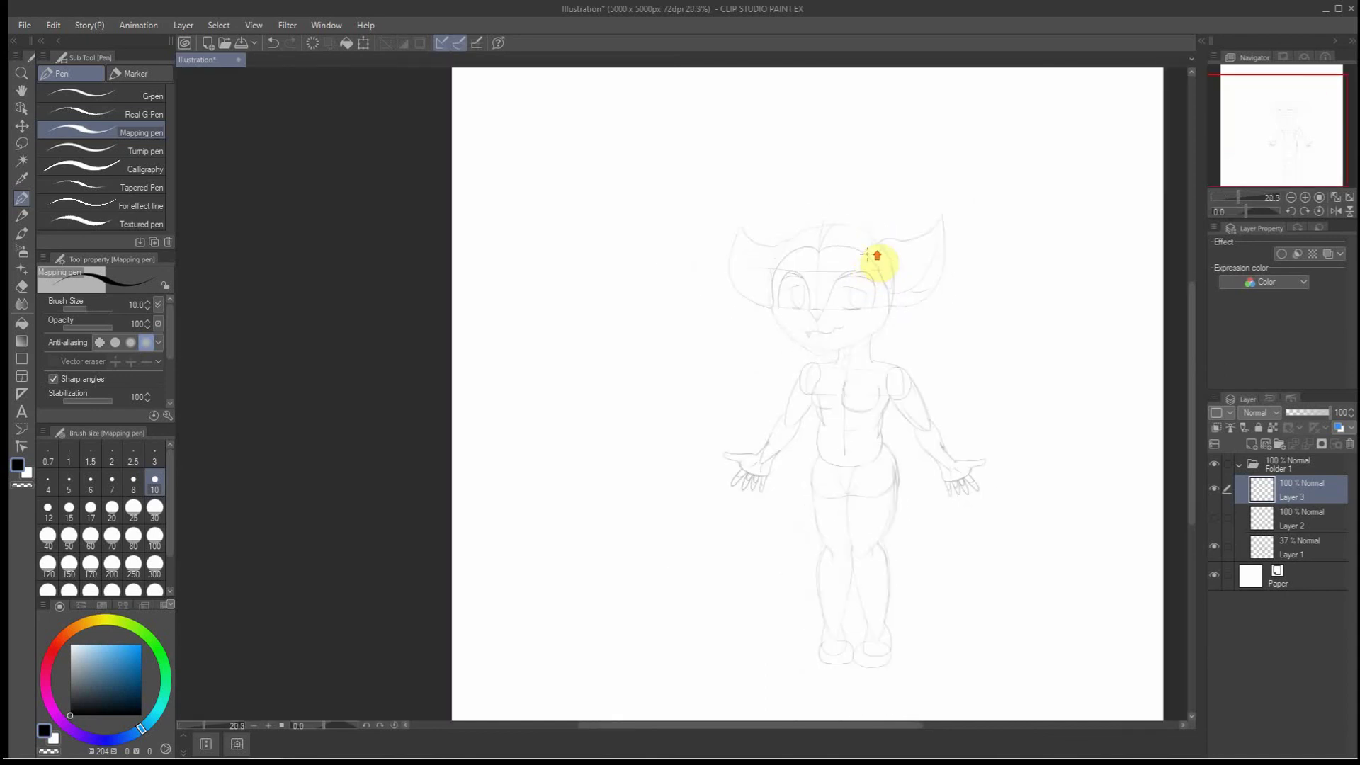
scroll(839, 248, "up", 1)
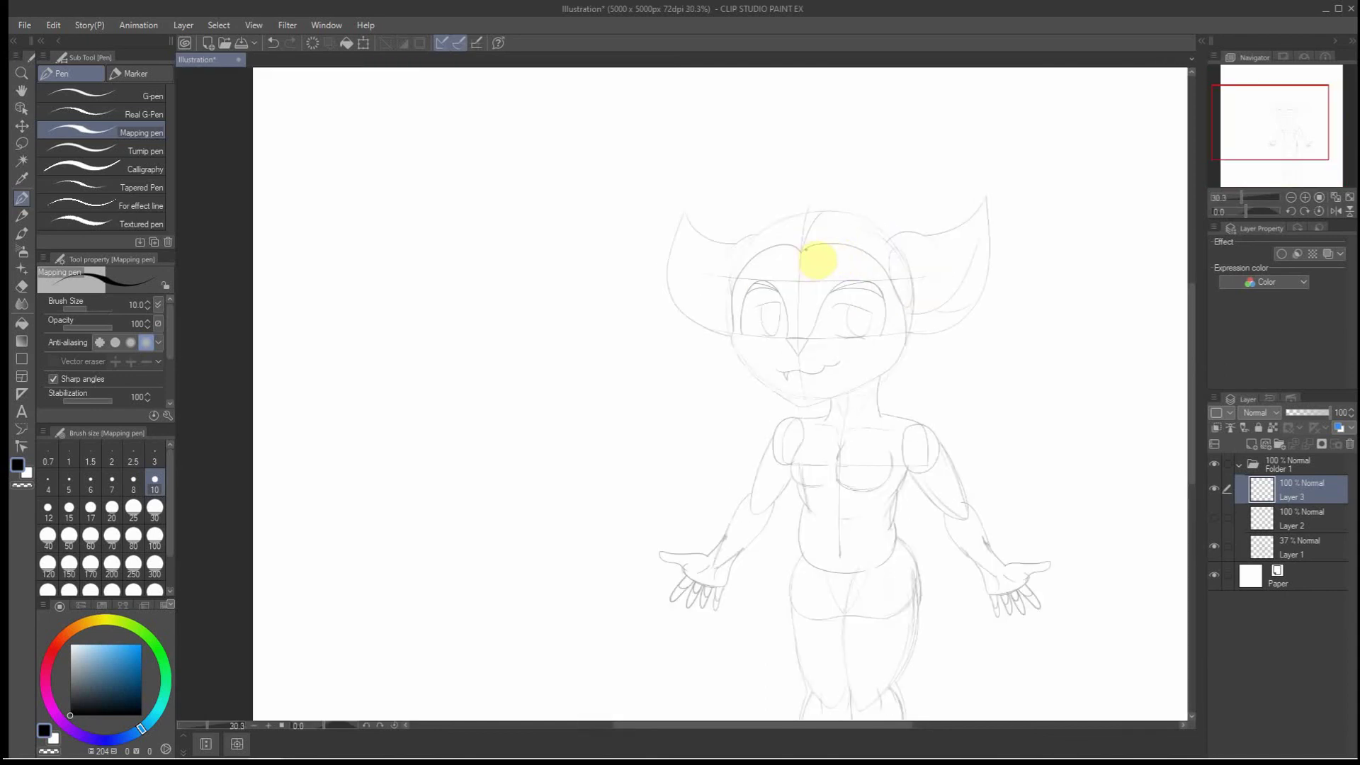
scroll(809, 252, "up", 1)
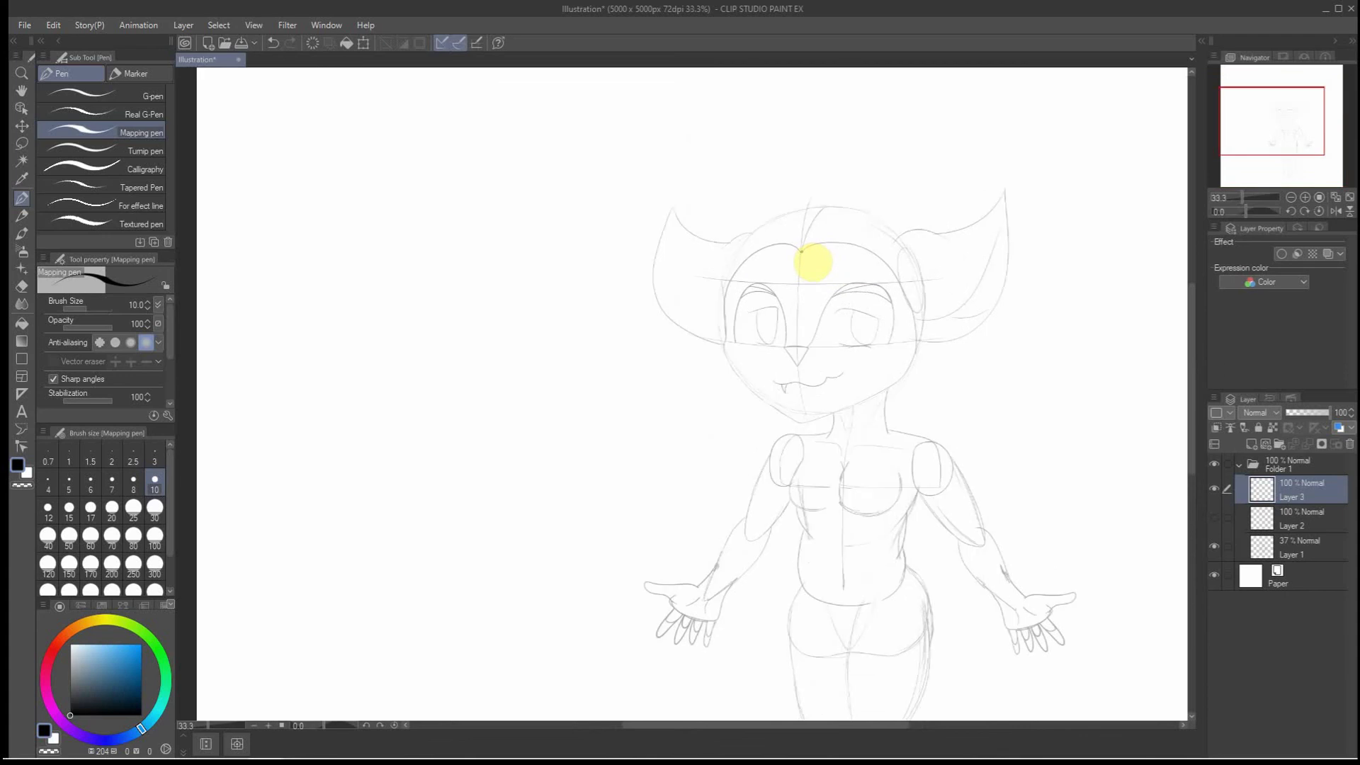
mouse_move(800, 251)
left_mouse_down()
mouse_move(846, 249)
mouse_move(868, 293)
mouse_move(873, 389)
mouse_move(860, 270)
mouse_move(807, 233)
mouse_move(838, 228)
mouse_move(868, 282)
left_mouse_up()
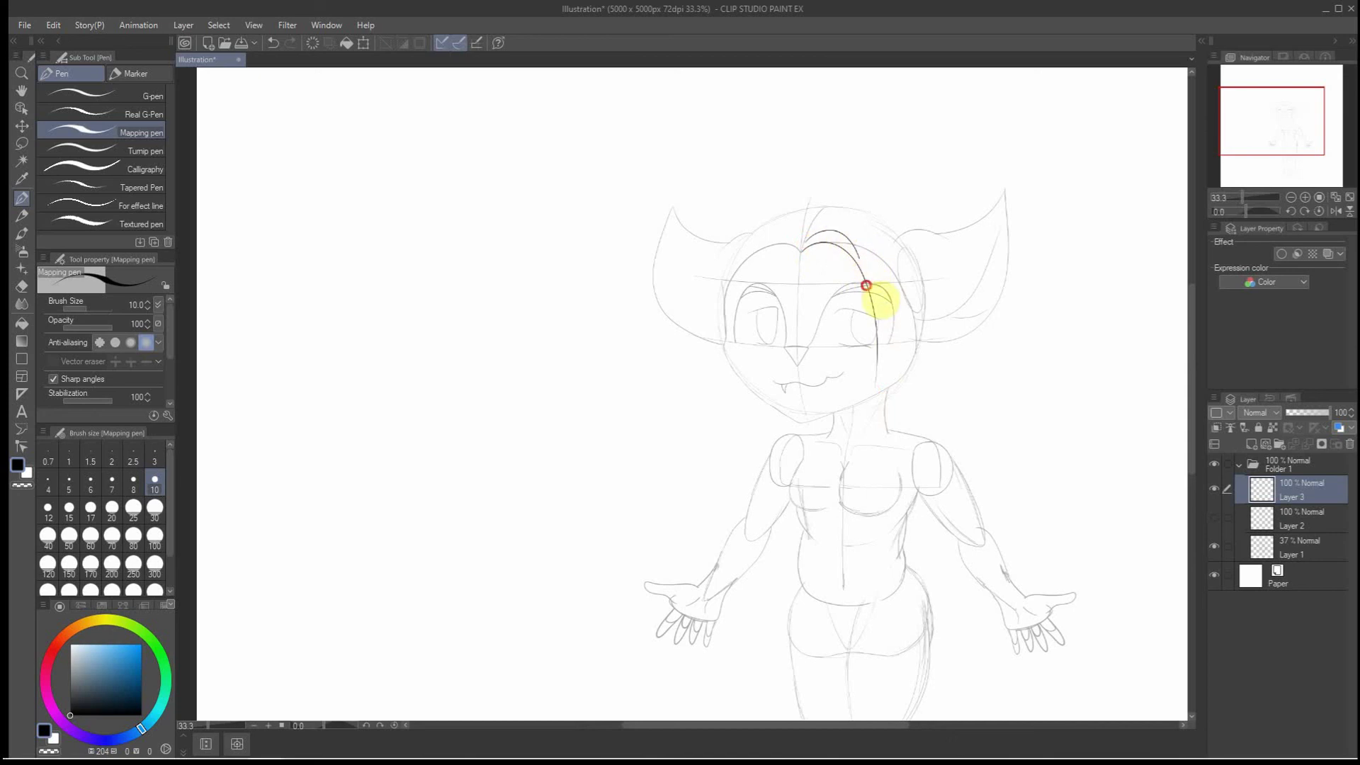
mouse_move(843, 230)
left_mouse_down()
mouse_move(877, 242)
mouse_move(899, 270)
mouse_move(894, 433)
left_mouse_up()
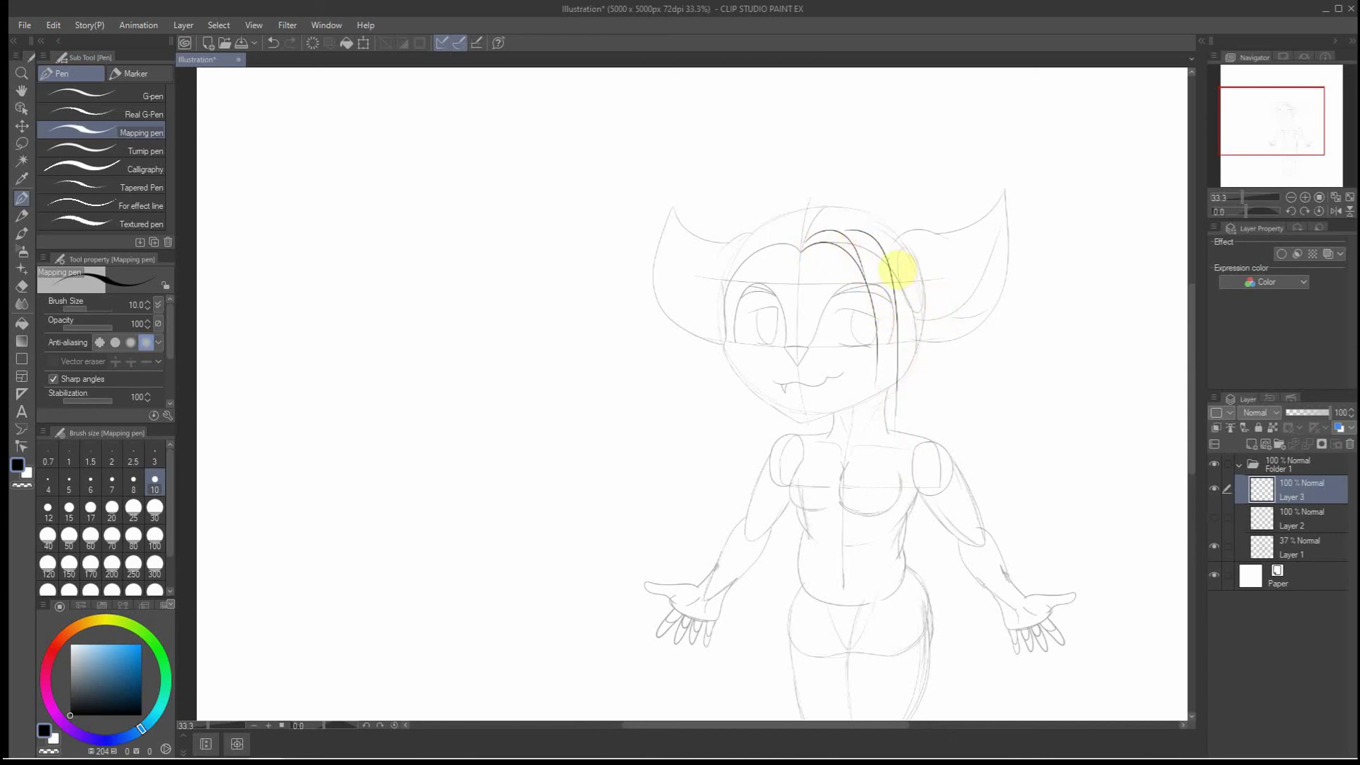
mouse_move(898, 256)
left_mouse_down()
mouse_move(926, 340)
mouse_move(905, 470)
left_mouse_up()
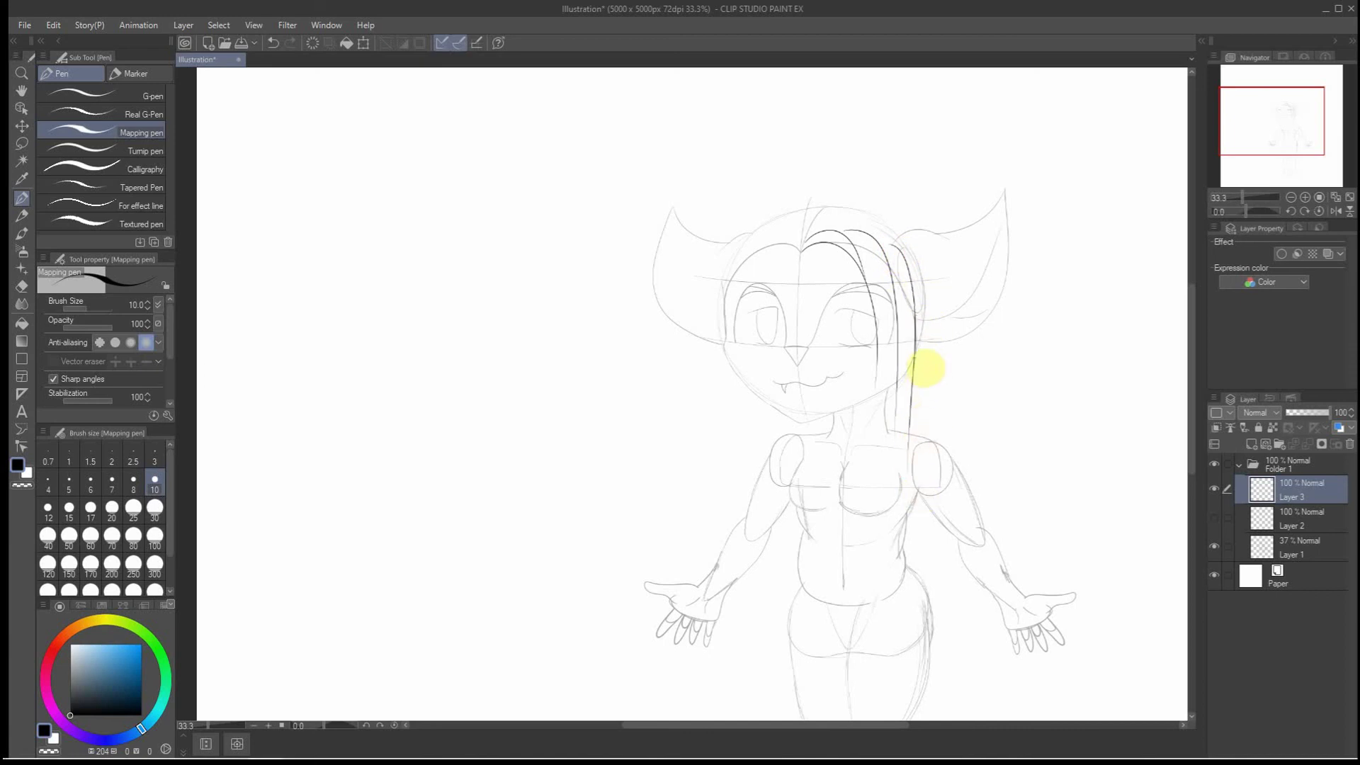
left_click_drag(924, 367, 941, 616)
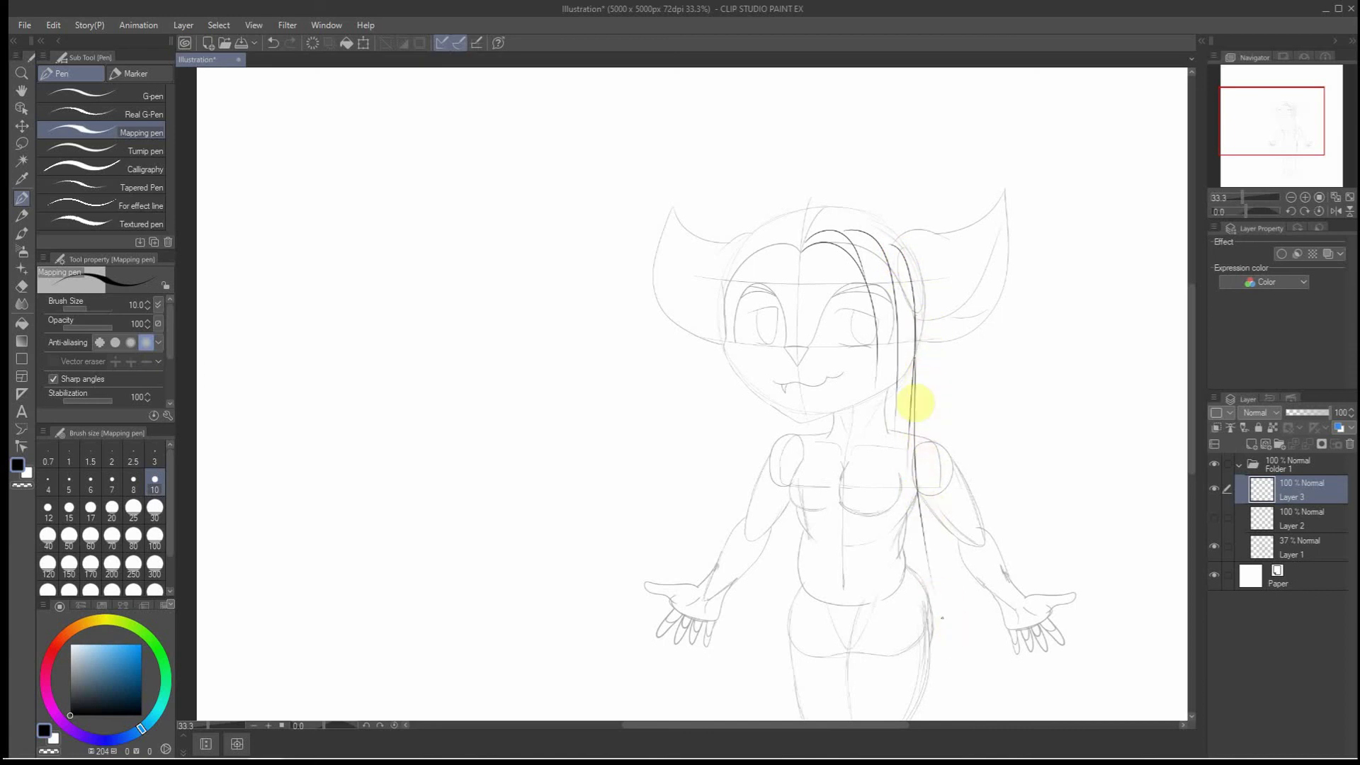
Extend the face-side hair strand to a point on the chest and redraw its second edge until the lock tapers smoothly
mouse_move(866, 286)
left_mouse_down()
mouse_move(872, 448)
mouse_move(847, 528)
mouse_move(884, 487)
mouse_move(895, 446)
mouse_move(878, 283)
left_mouse_up()
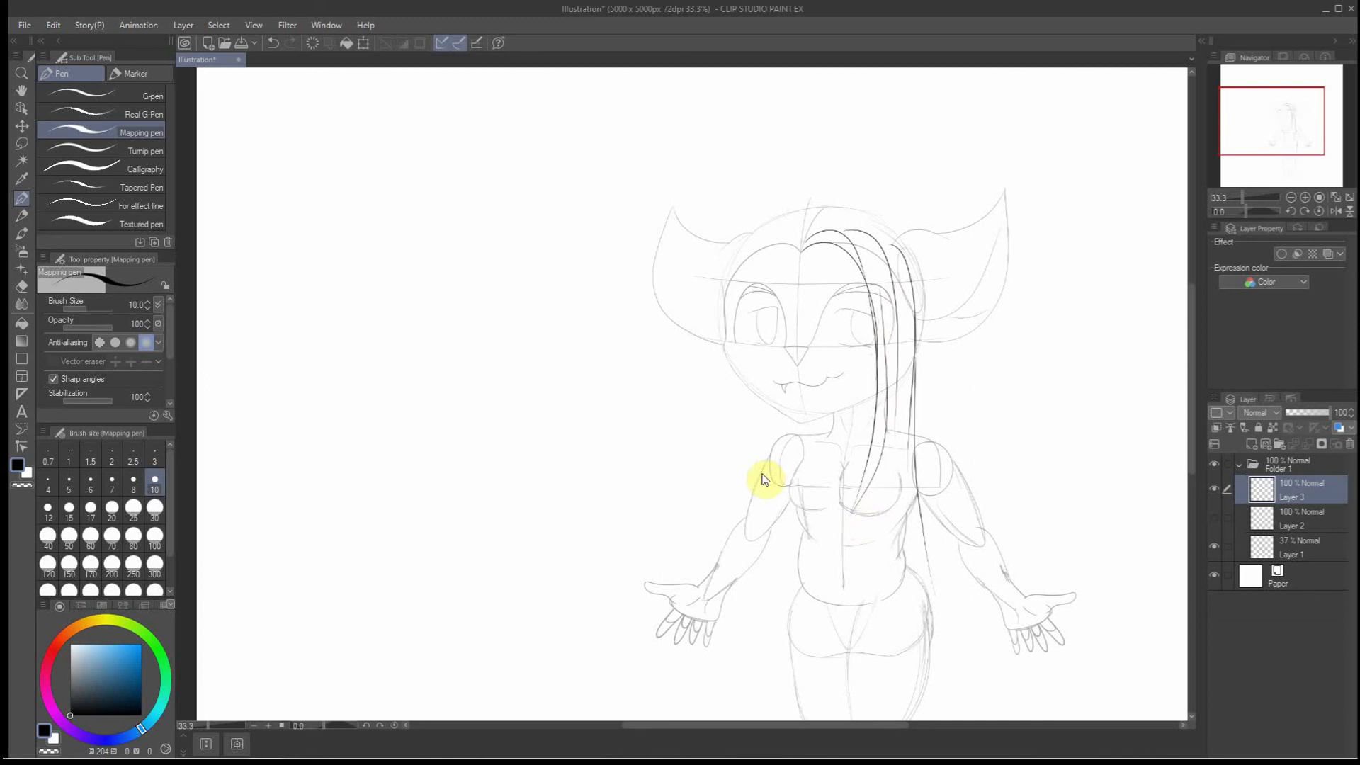
key("ctrl+z")
mouse_move(851, 509)
left_mouse_down()
mouse_move(880, 493)
mouse_move(903, 400)
mouse_move(907, 294)
mouse_move(890, 264)
left_mouse_up()
key("ctrl+z")
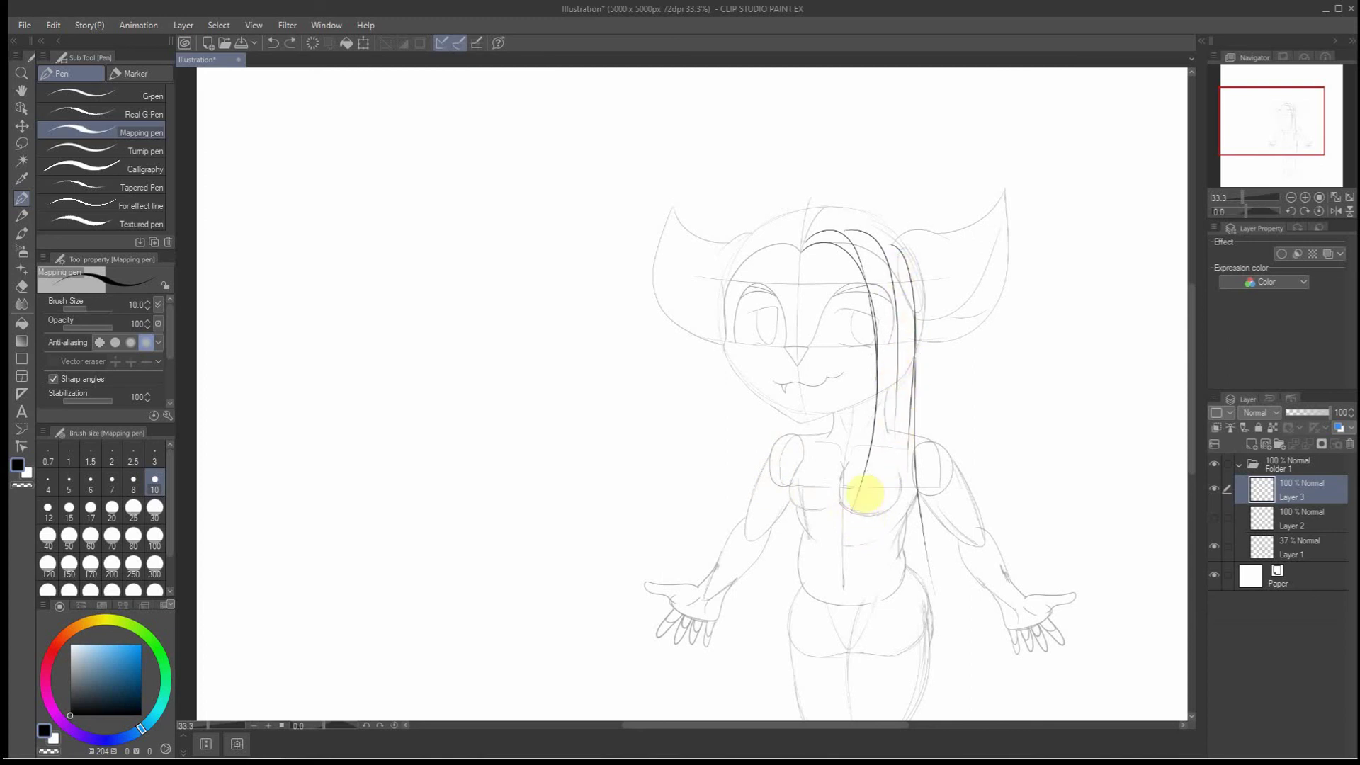
mouse_move(851, 512)
left_mouse_down()
mouse_move(882, 465)
mouse_move(893, 411)
mouse_move(894, 325)
mouse_move(872, 264)
left_mouse_up()
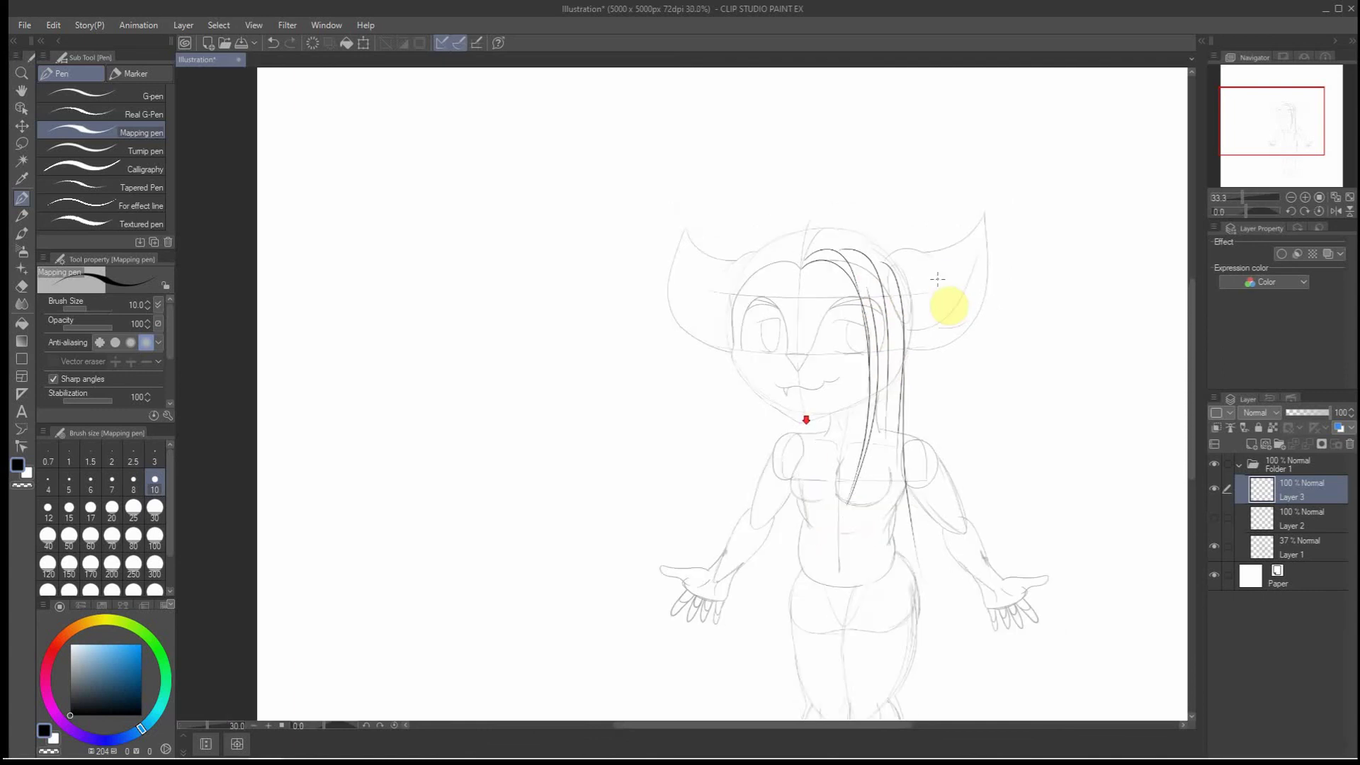
Draw the lower hair lock down to a pointed tip at the hip, and add shorter inner strands between it and the outer edge
scroll(967, 513, "down", 5)
scroll(863, 291, "up", 1)
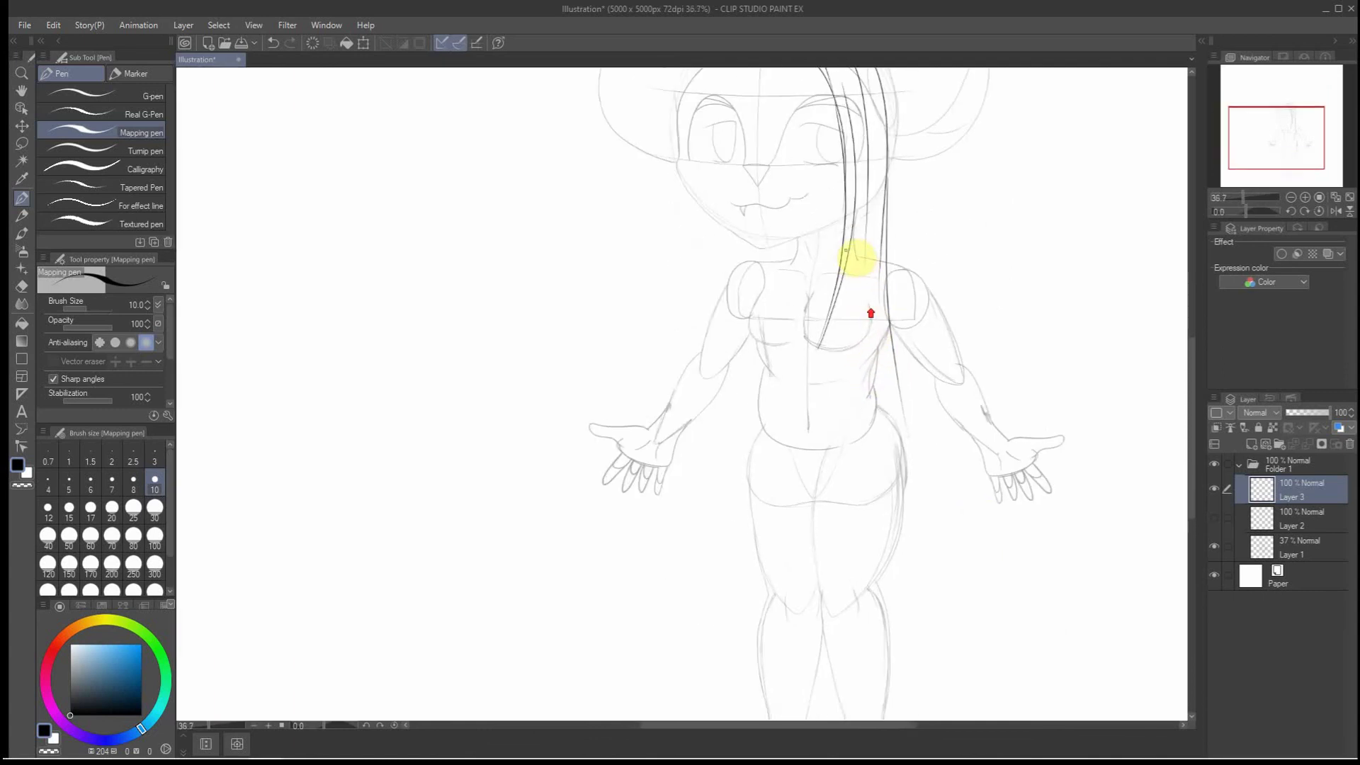
mouse_move(848, 251)
left_mouse_down()
mouse_move(867, 475)
mouse_move(858, 518)
mouse_move(869, 439)
mouse_move(854, 250)
left_mouse_up()
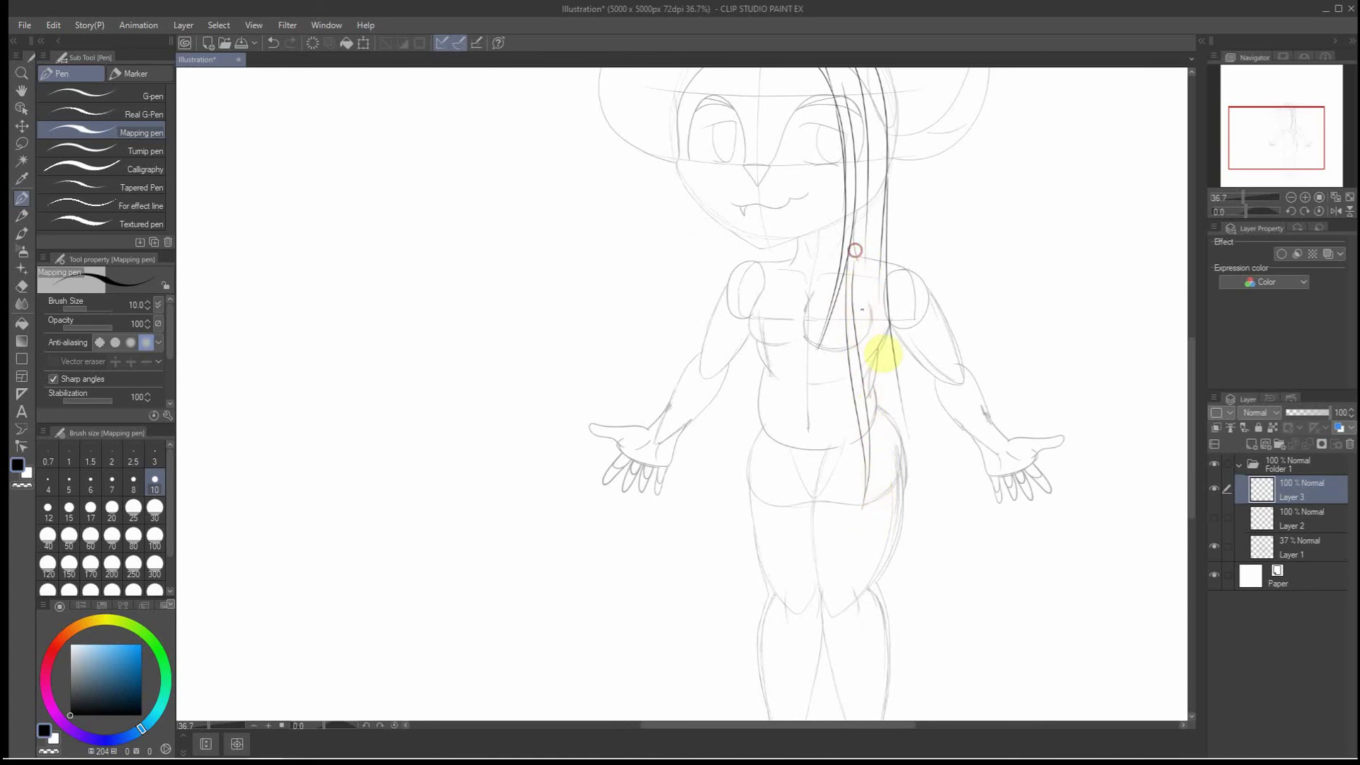
left_click_drag(908, 437, 884, 317)
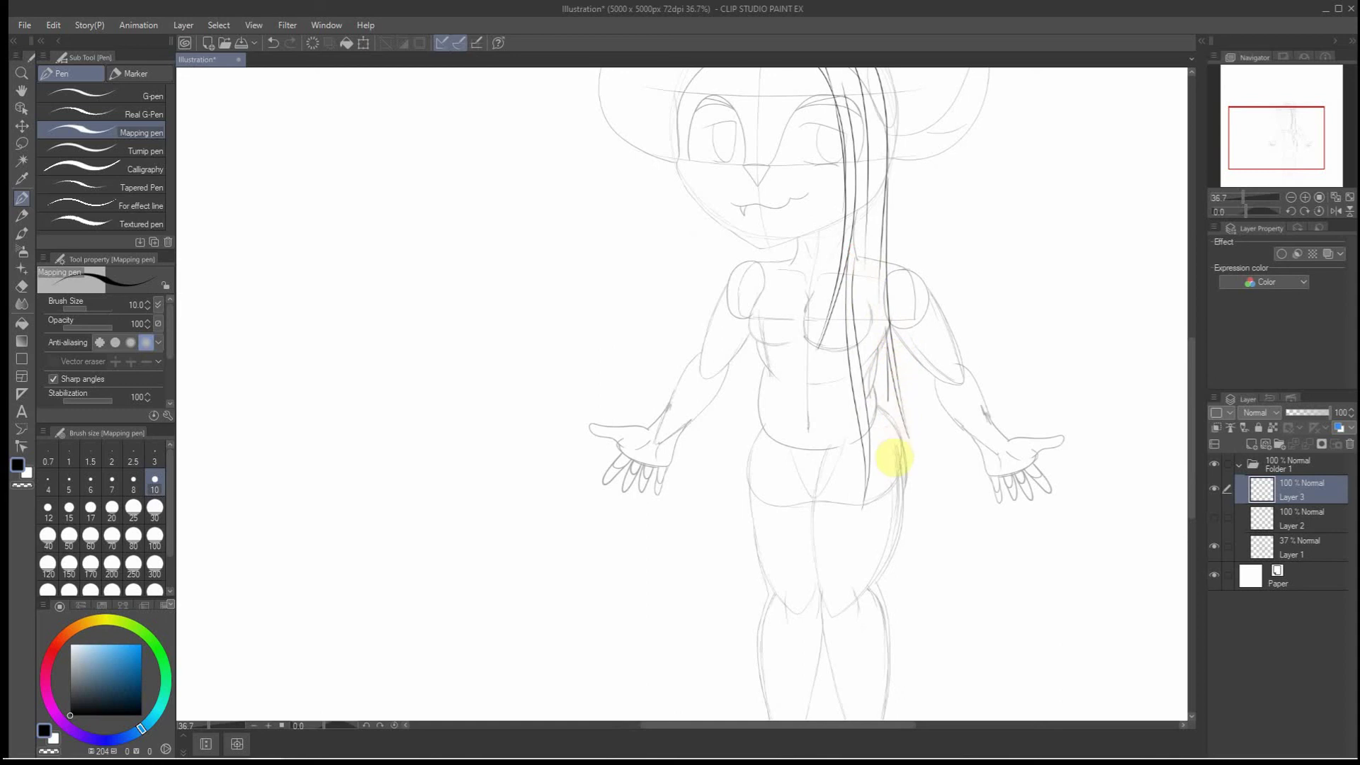
left_click_drag(868, 480, 888, 400)
scroll(906, 215, "down", 1)
left_click_drag(881, 319, 873, 432)
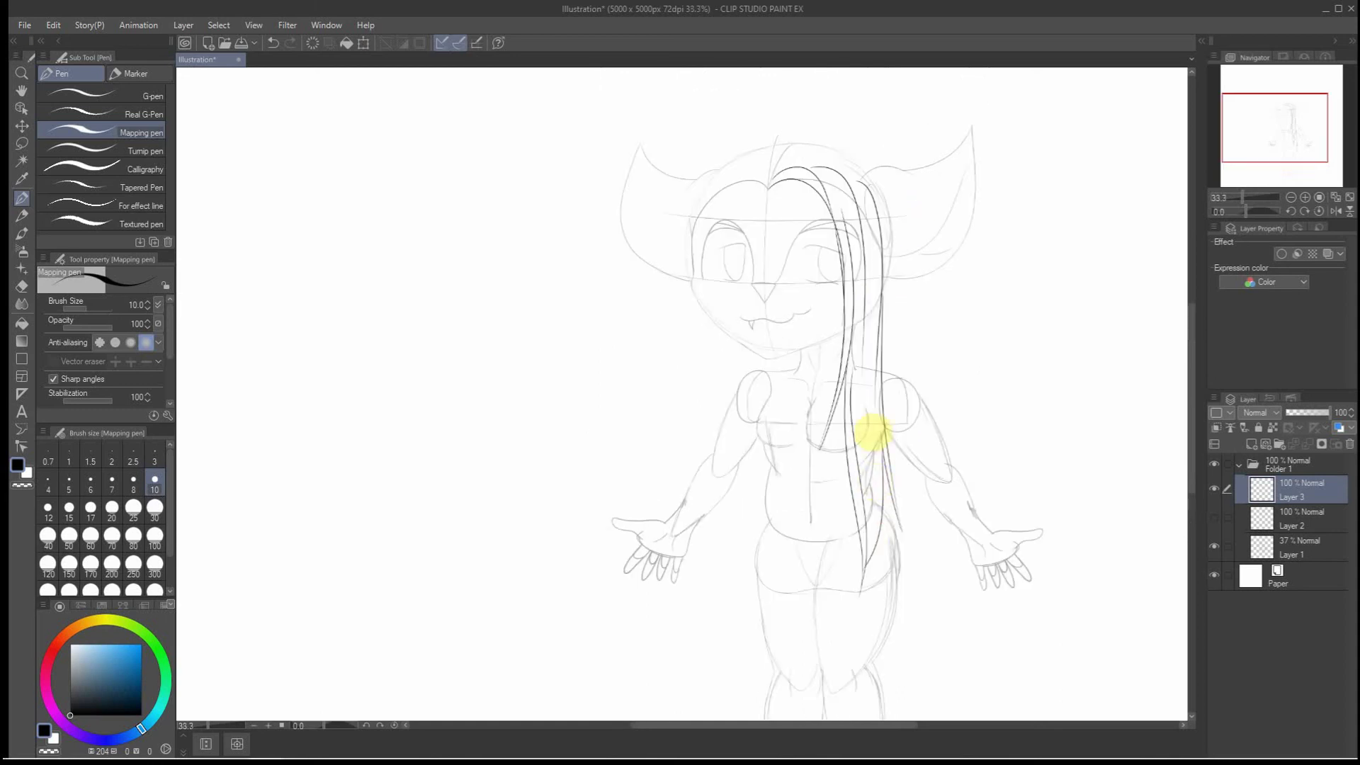
mouse_move(876, 516)
left_mouse_down()
mouse_move(880, 282)
mouse_move(866, 204)
left_mouse_up()
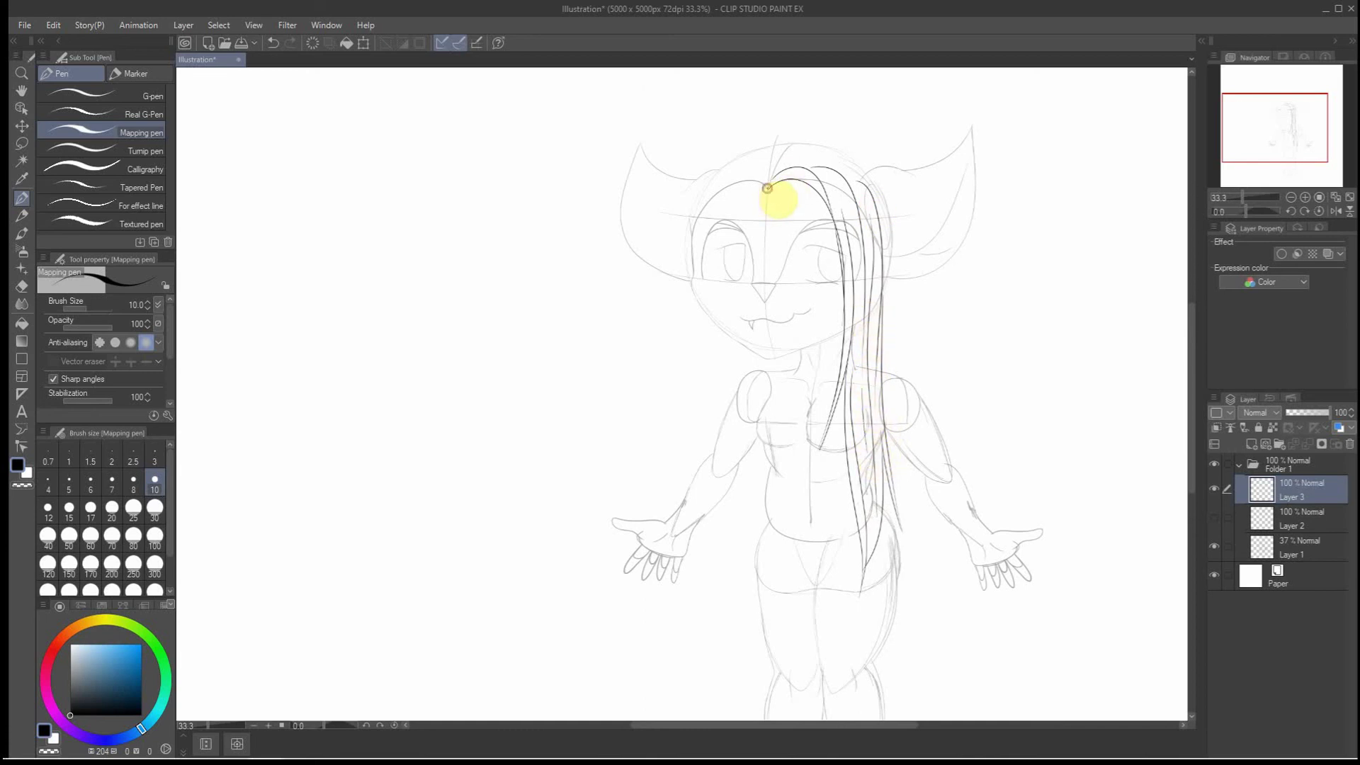
Draw a short bang at the forehead parting and a long strand arching down the viewer's left side of the face to the wrist
left_click_drag(767, 188, 751, 232)
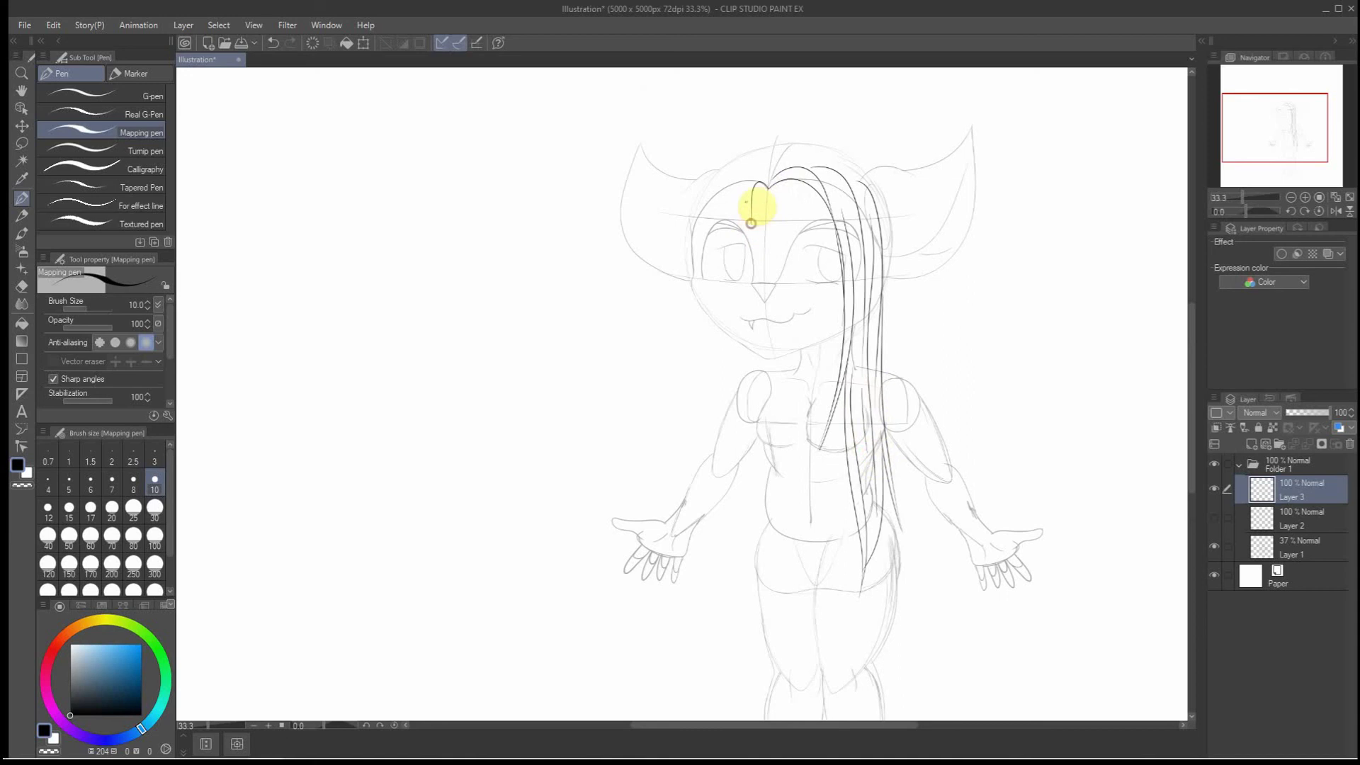
mouse_move(759, 177)
left_mouse_down()
mouse_move(729, 236)
mouse_move(727, 282)
left_mouse_up()
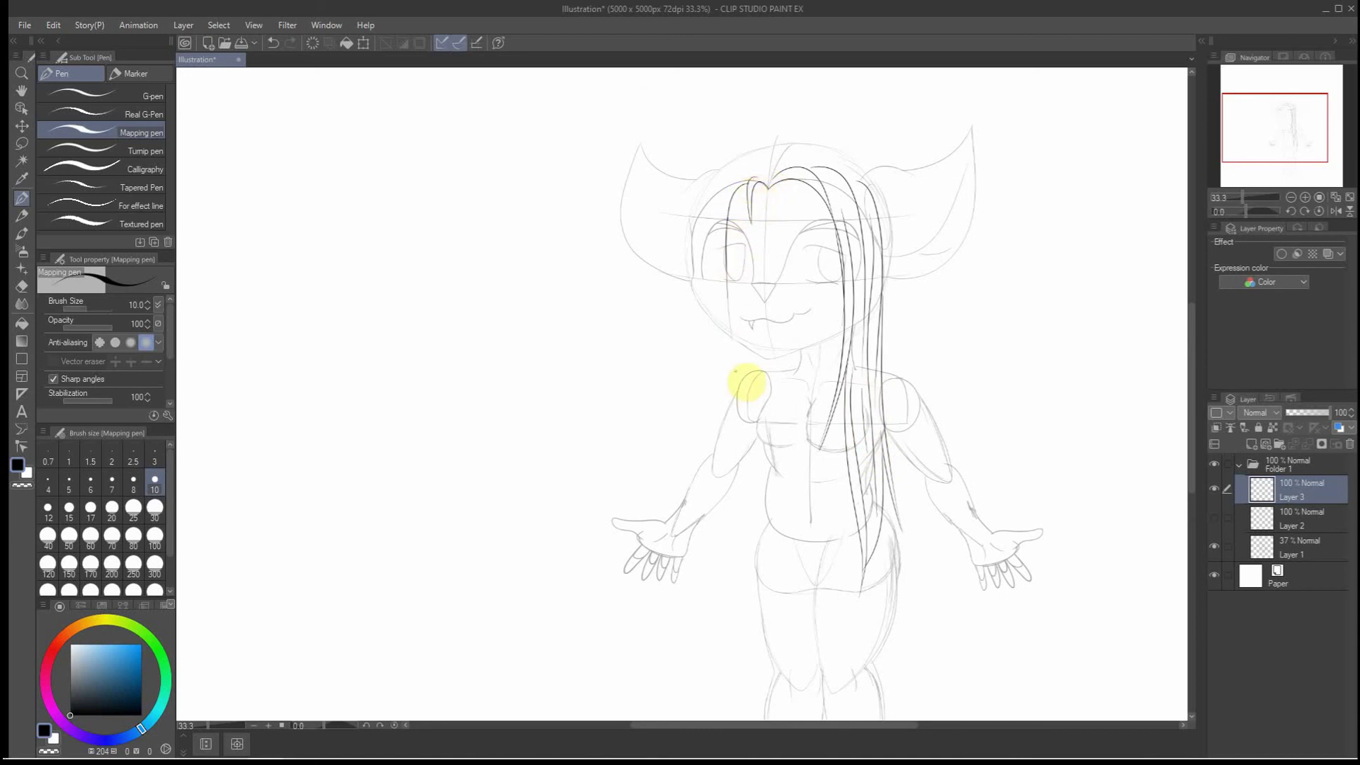
key("ctrl+z")
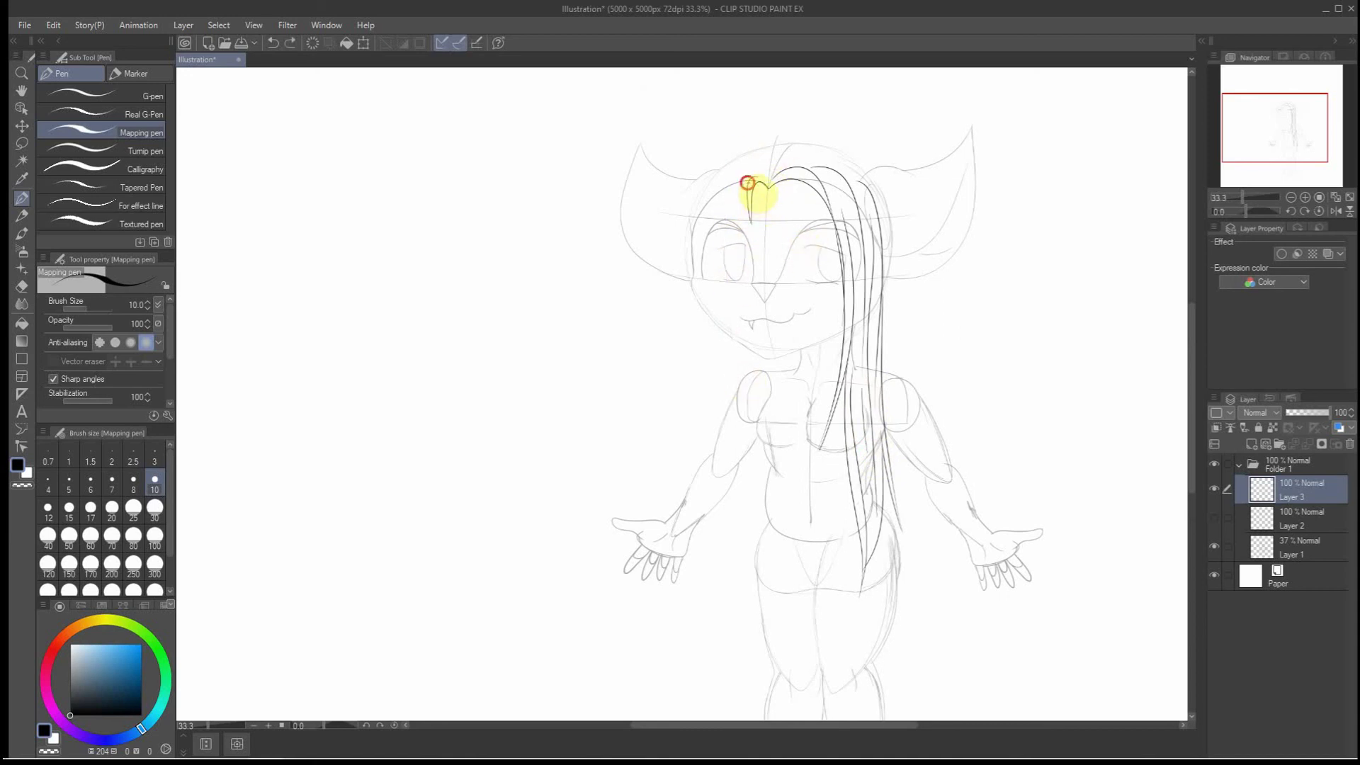
mouse_move(753, 185)
left_mouse_down()
mouse_move(724, 267)
mouse_move(730, 356)
mouse_move(750, 354)
mouse_move(718, 328)
mouse_move(732, 547)
left_mouse_up()
left_click(714, 296)
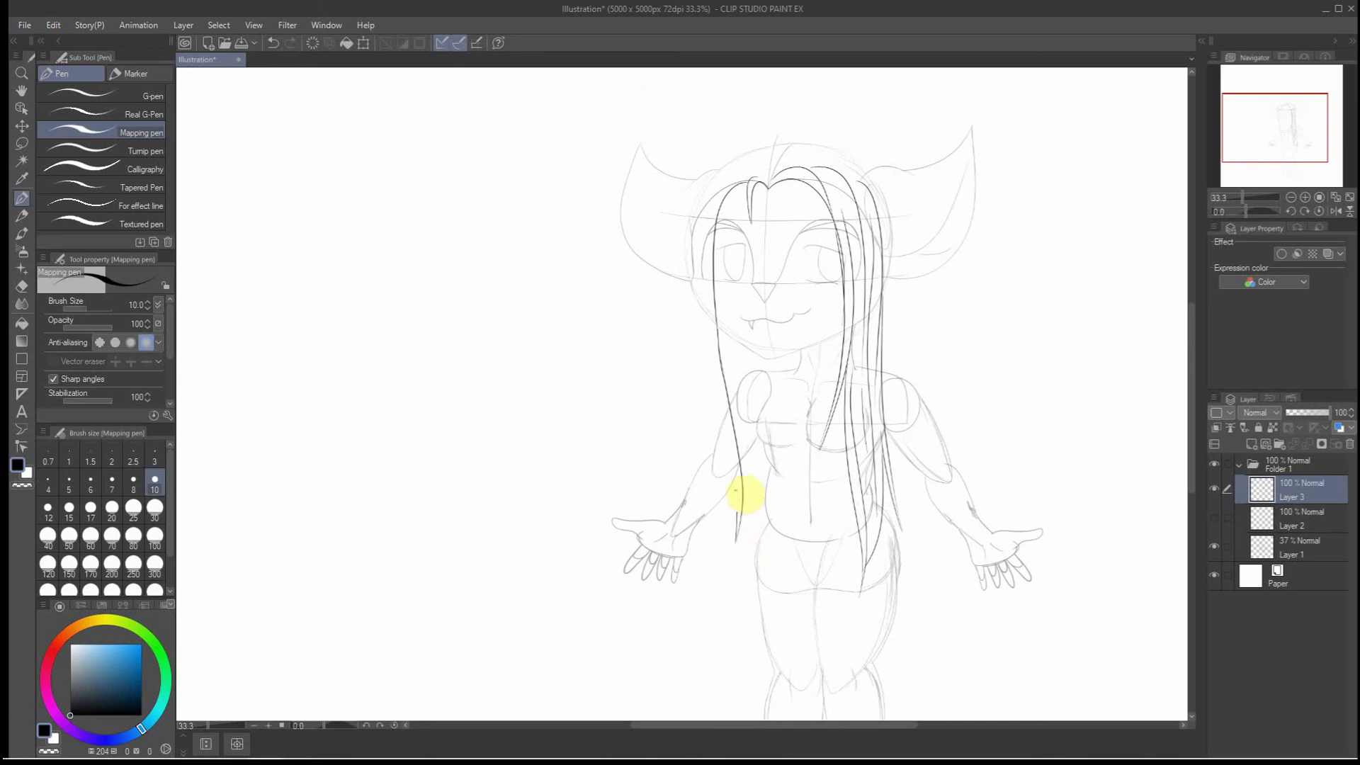
key("ctrl+z")
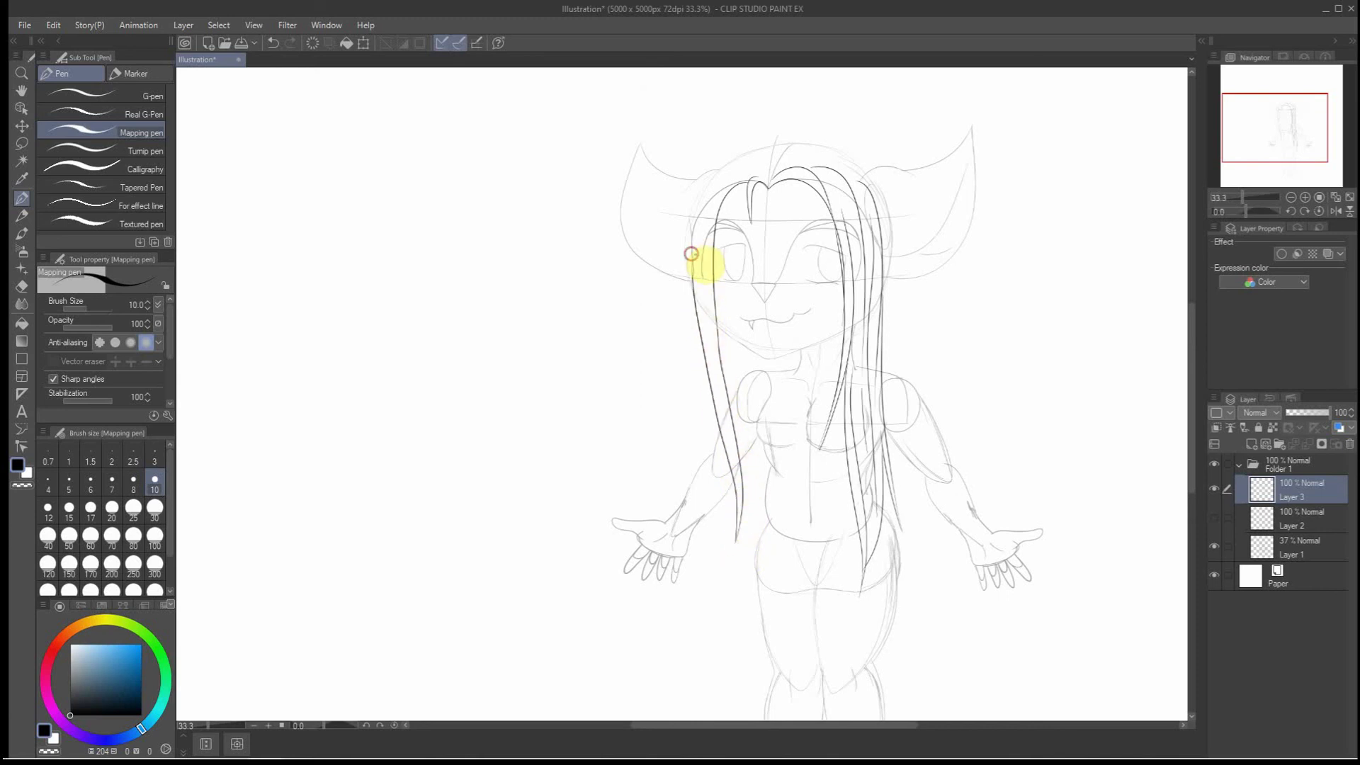
key("ctrl+z")
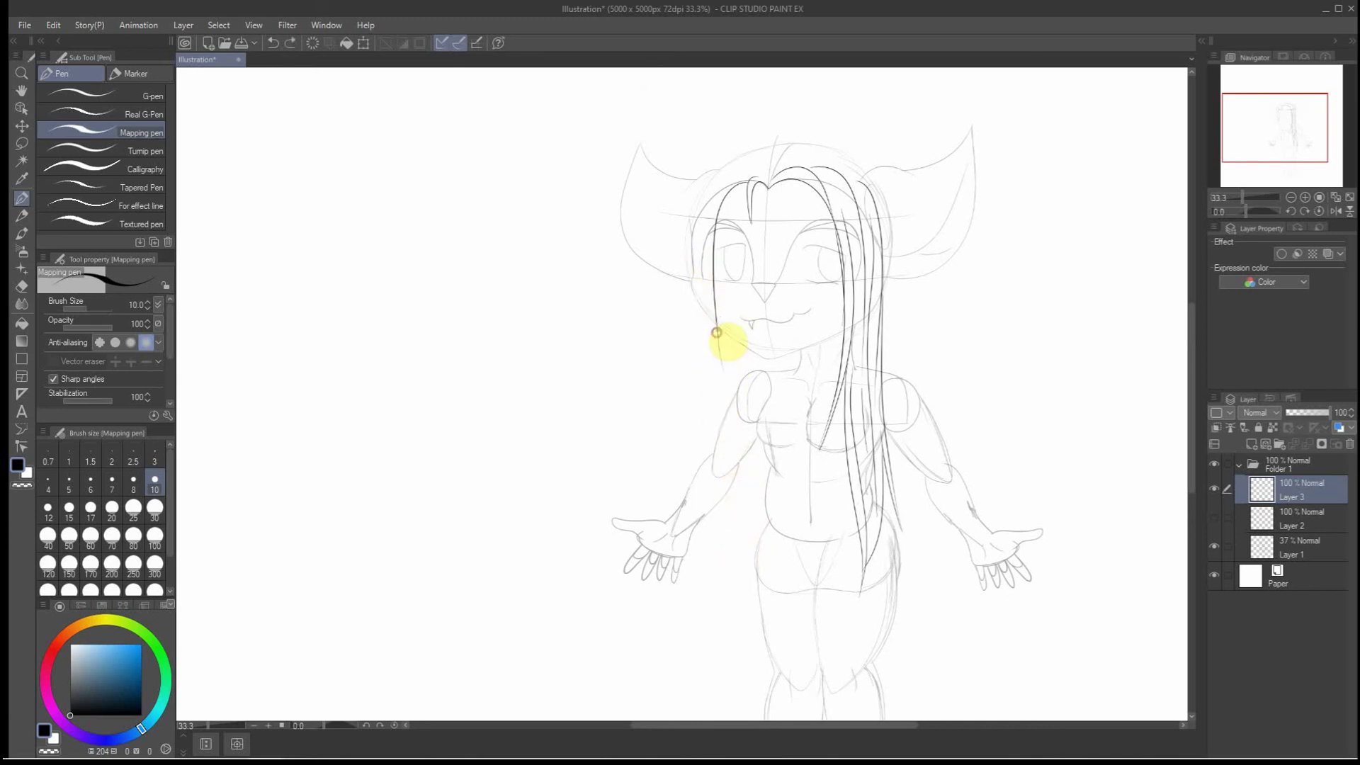
left_click_drag(716, 333, 729, 415)
key("ctrl+z")
mouse_move(715, 331)
left_mouse_down()
mouse_move(739, 471)
mouse_move(716, 554)
mouse_move(734, 455)
mouse_move(708, 216)
left_mouse_up()
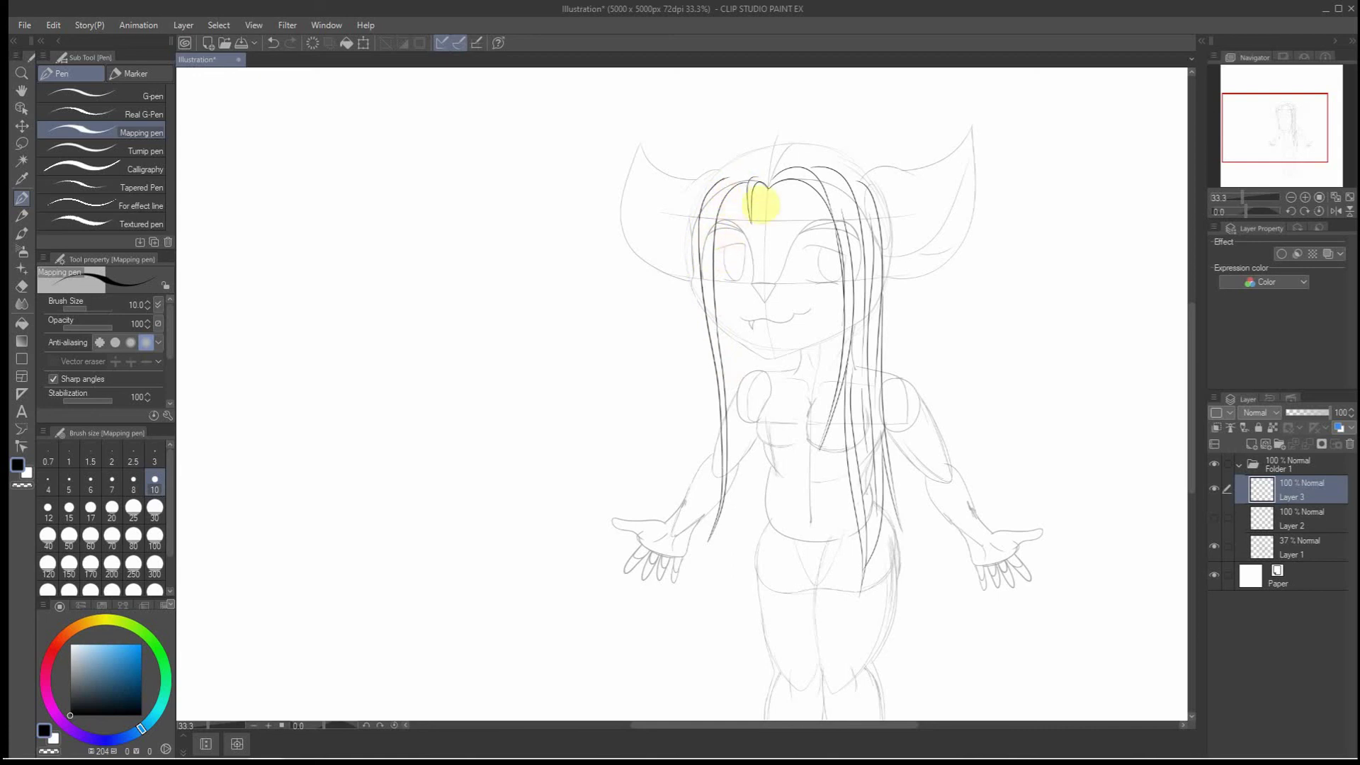
Draw a second strand over the viewer's left temple down to the shoulder, and add a lock edge curving to a point near the wrist
mouse_move(720, 176)
left_mouse_down()
mouse_move(699, 261)
mouse_move(708, 391)
mouse_move(687, 280)
mouse_move(698, 379)
left_mouse_up()
key("ctrl+z")
left_click_drag(687, 295, 698, 380)
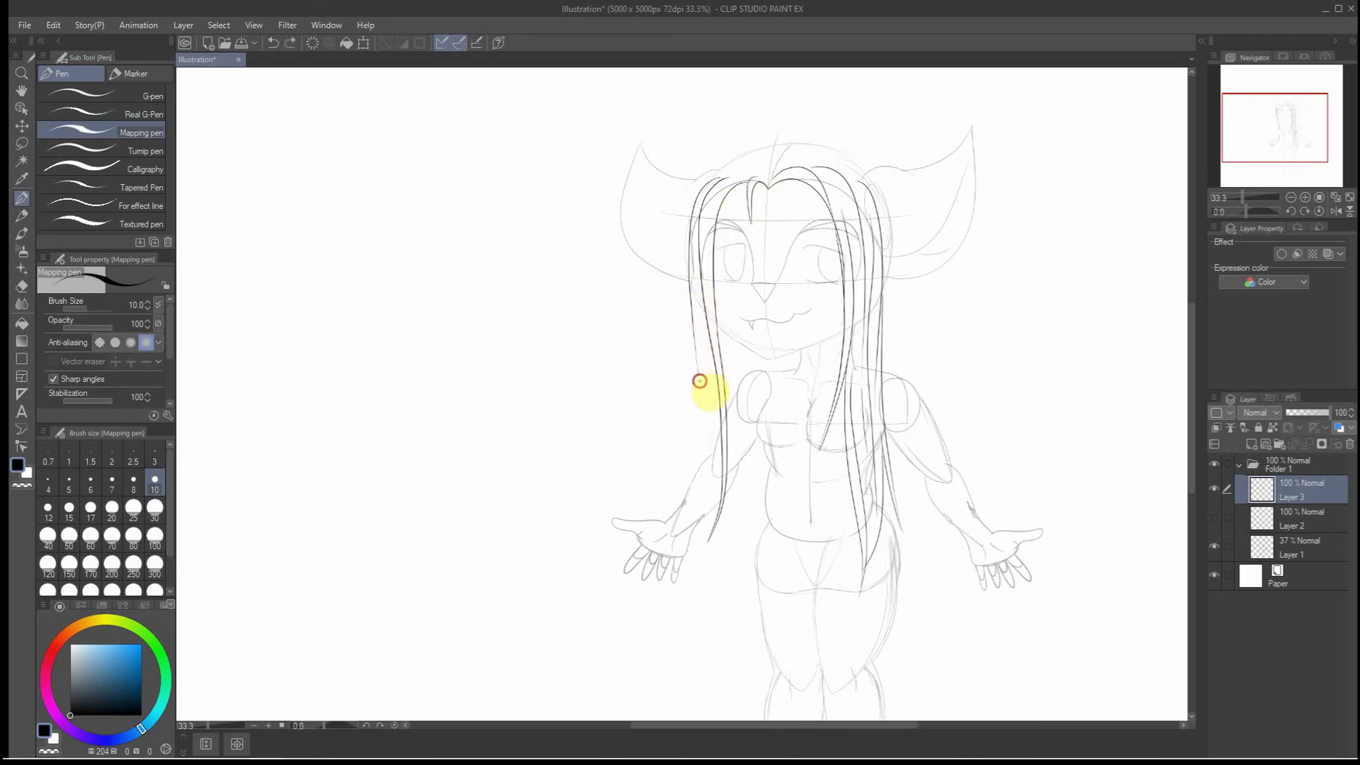
left_click_drag(691, 281, 699, 382)
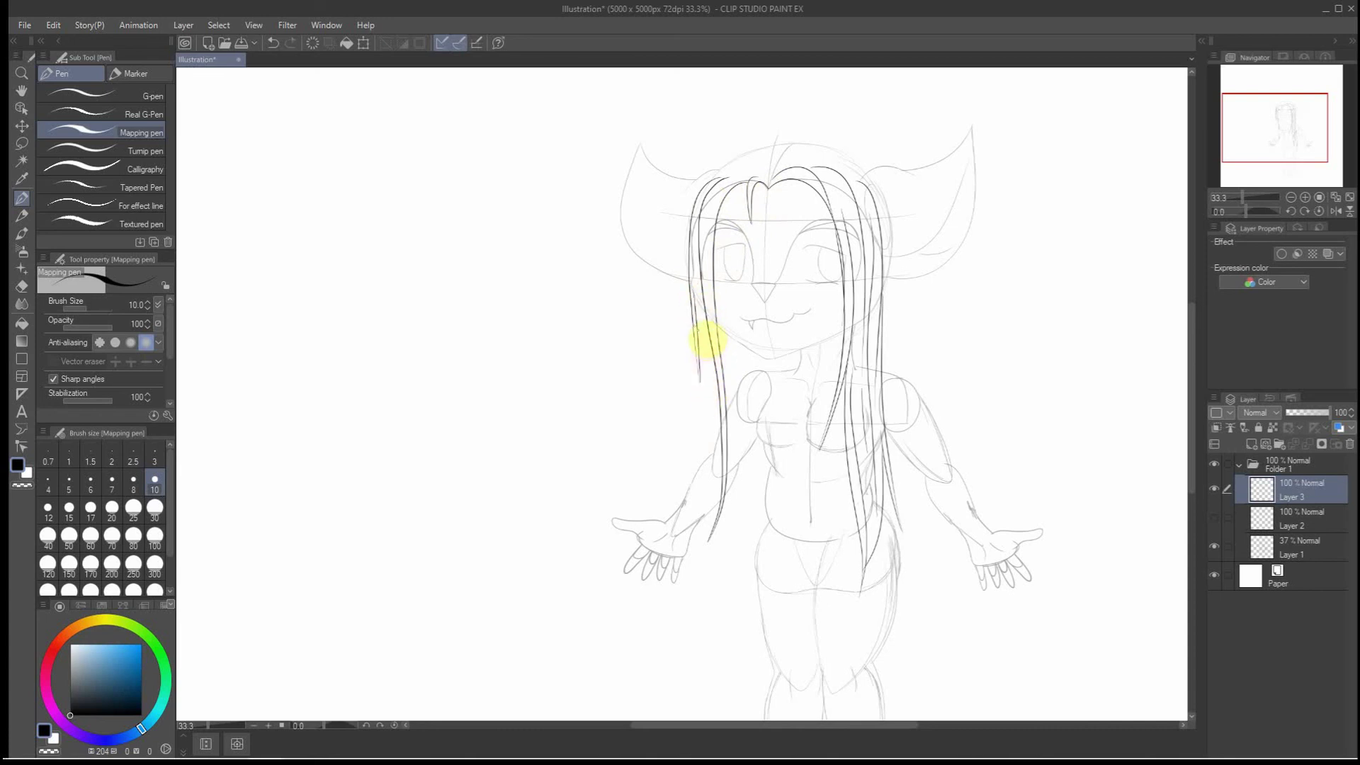
mouse_move(696, 326)
left_mouse_down()
mouse_move(709, 465)
mouse_move(682, 523)
mouse_move(711, 490)
mouse_move(723, 503)
mouse_move(728, 483)
mouse_move(740, 377)
mouse_move(728, 333)
mouse_move(746, 450)
mouse_move(710, 515)
left_mouse_up()
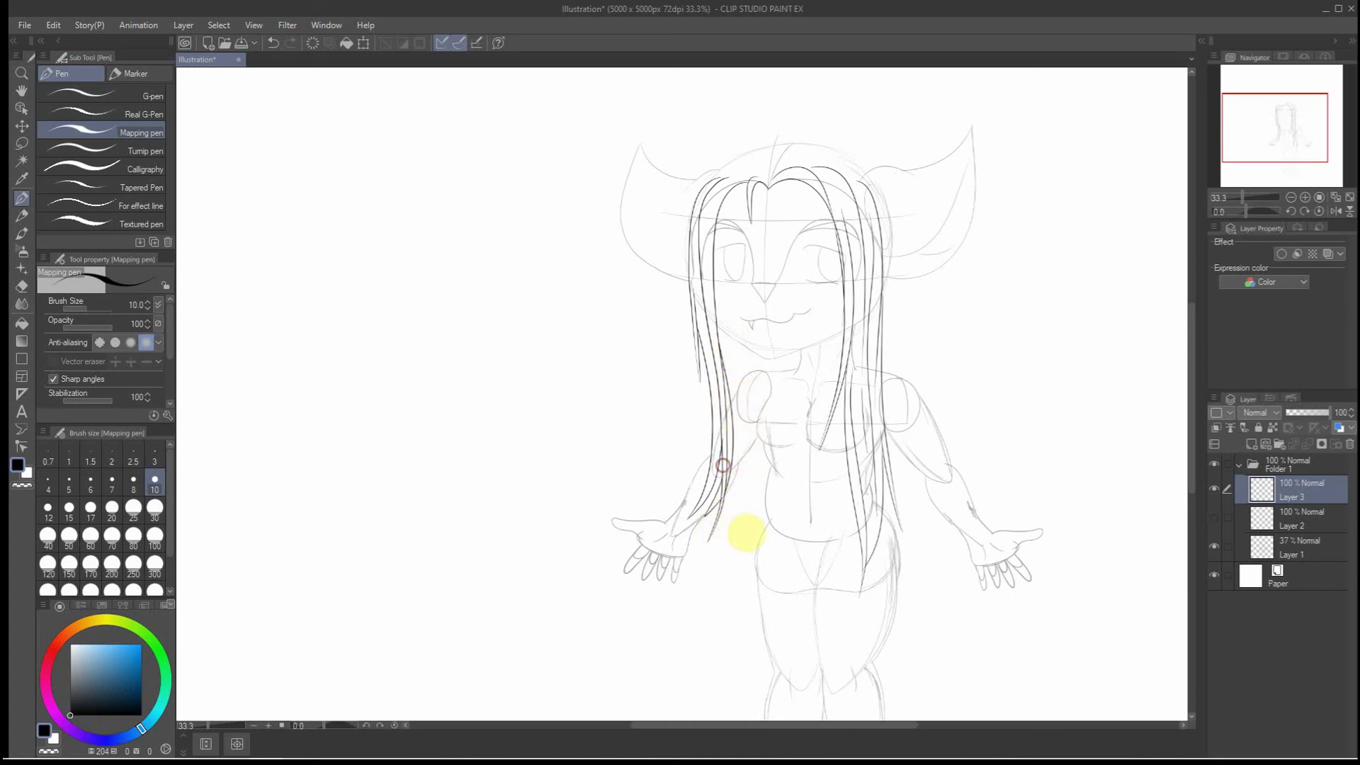
Add an inner strand between the viewer's left arm and torso, and close its tip into tapered points at hip height
key("ctrl+z")
key("ctrl+z")
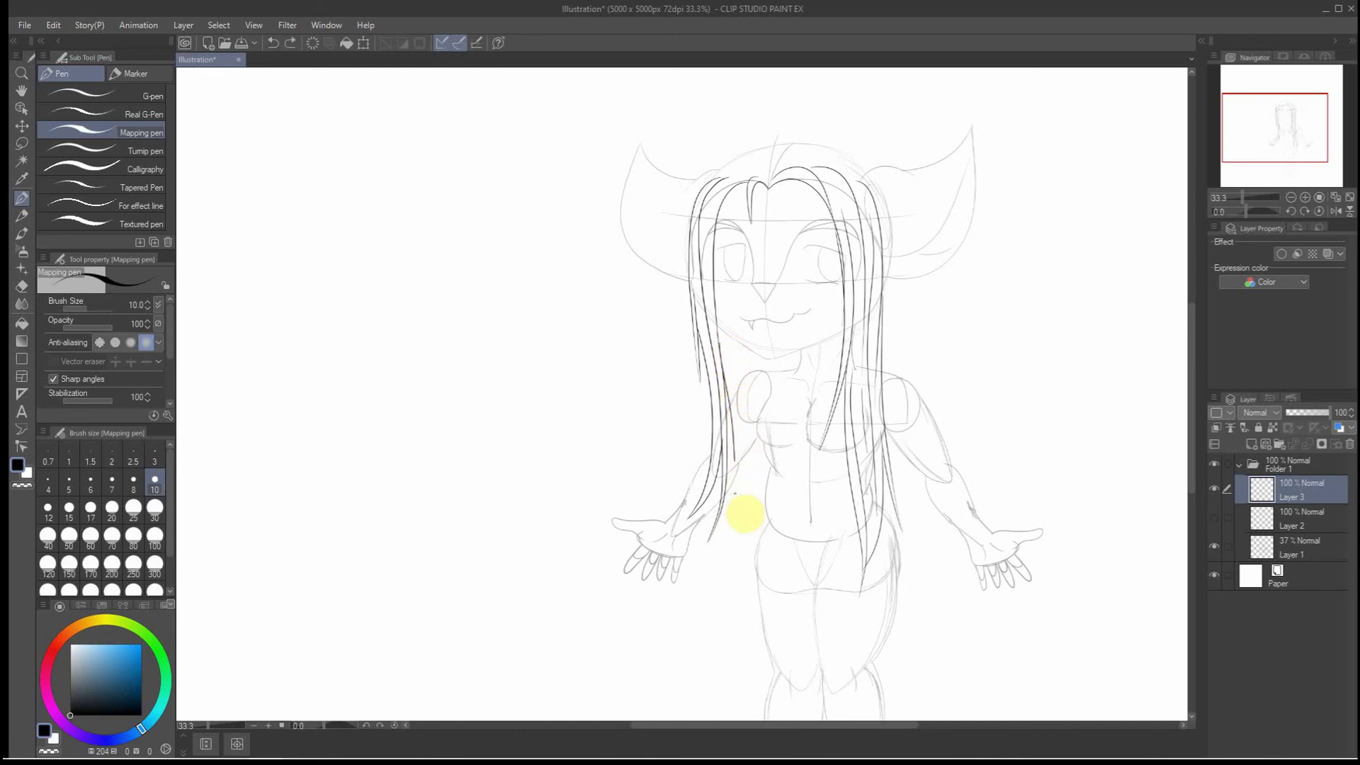
mouse_move(734, 459)
left_mouse_down()
mouse_move(720, 581)
mouse_move(733, 464)
left_mouse_up()
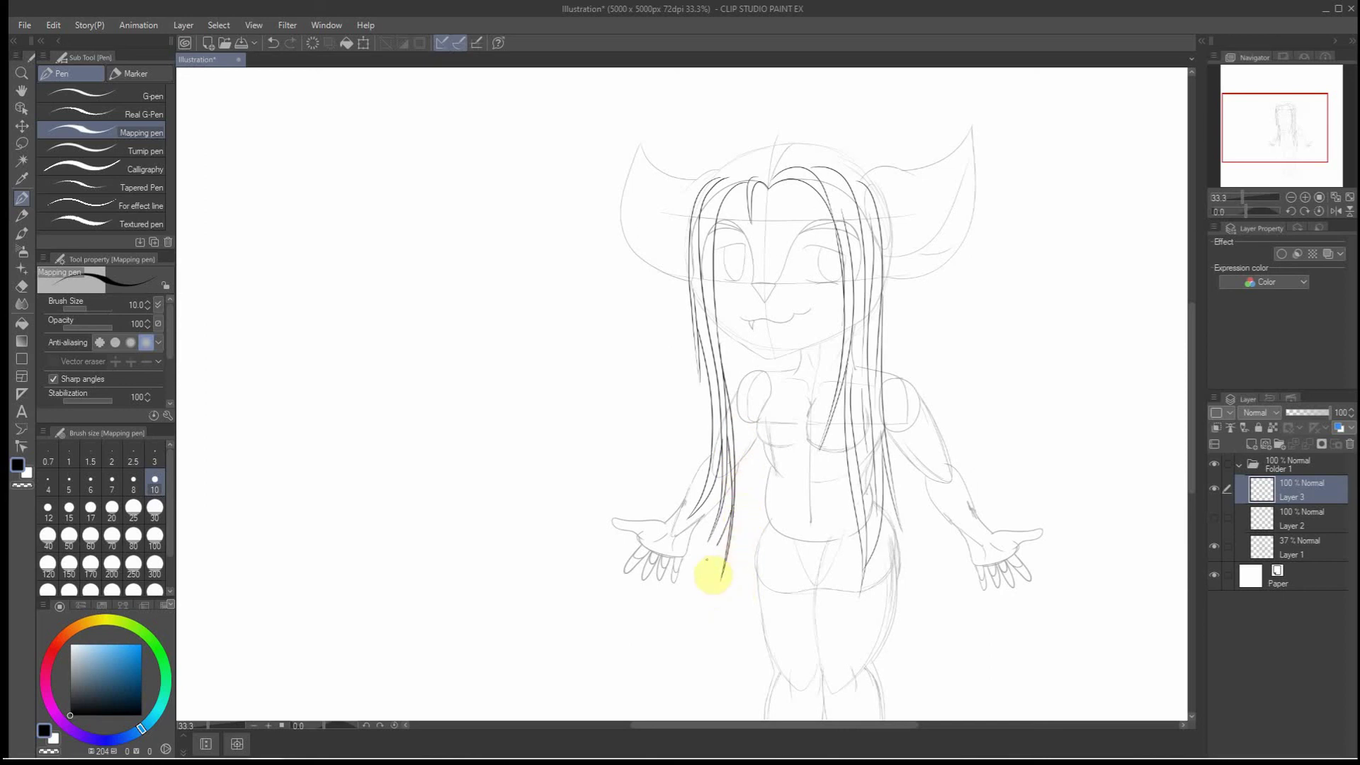
left_click_drag(705, 567, 726, 487)
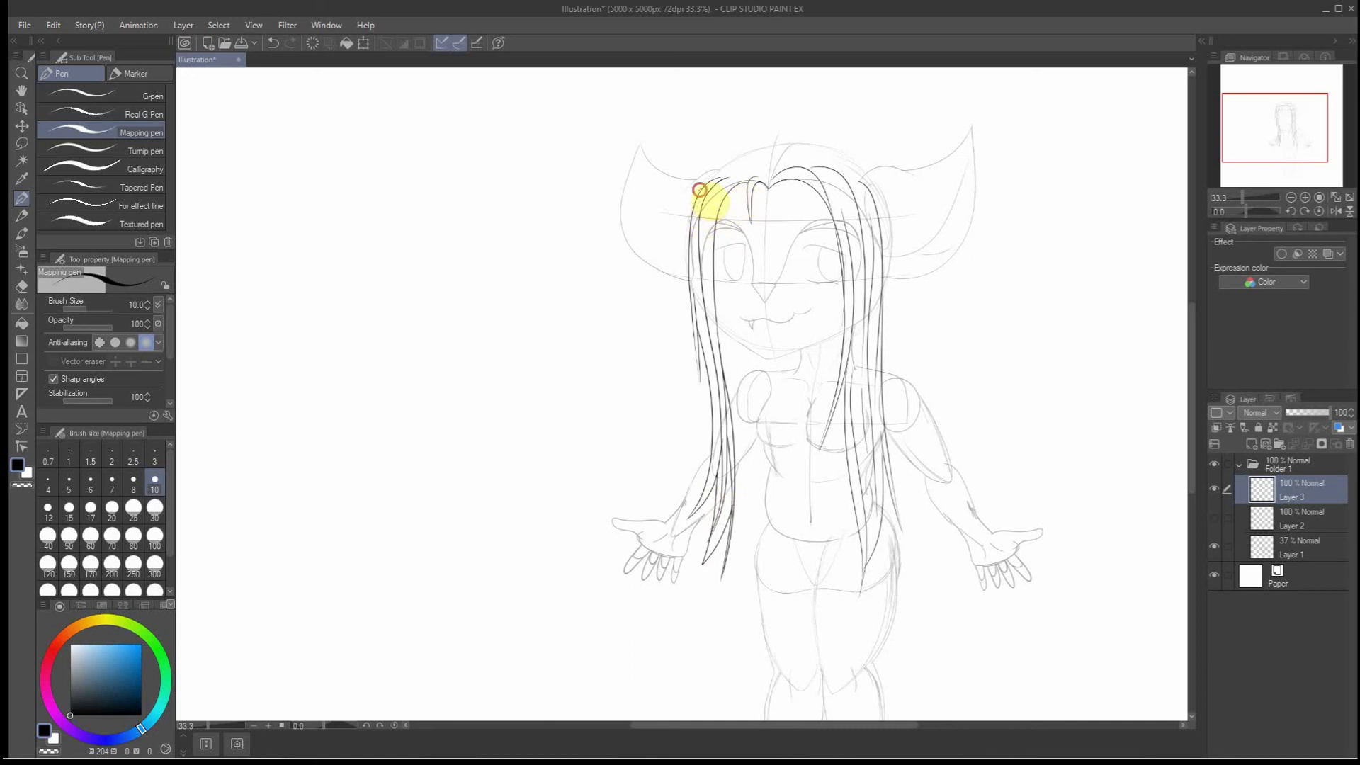
Draw the outermost hair strand on the viewer's left from the temple past the shoulder to the wrist
left_click_drag(697, 220, 688, 380)
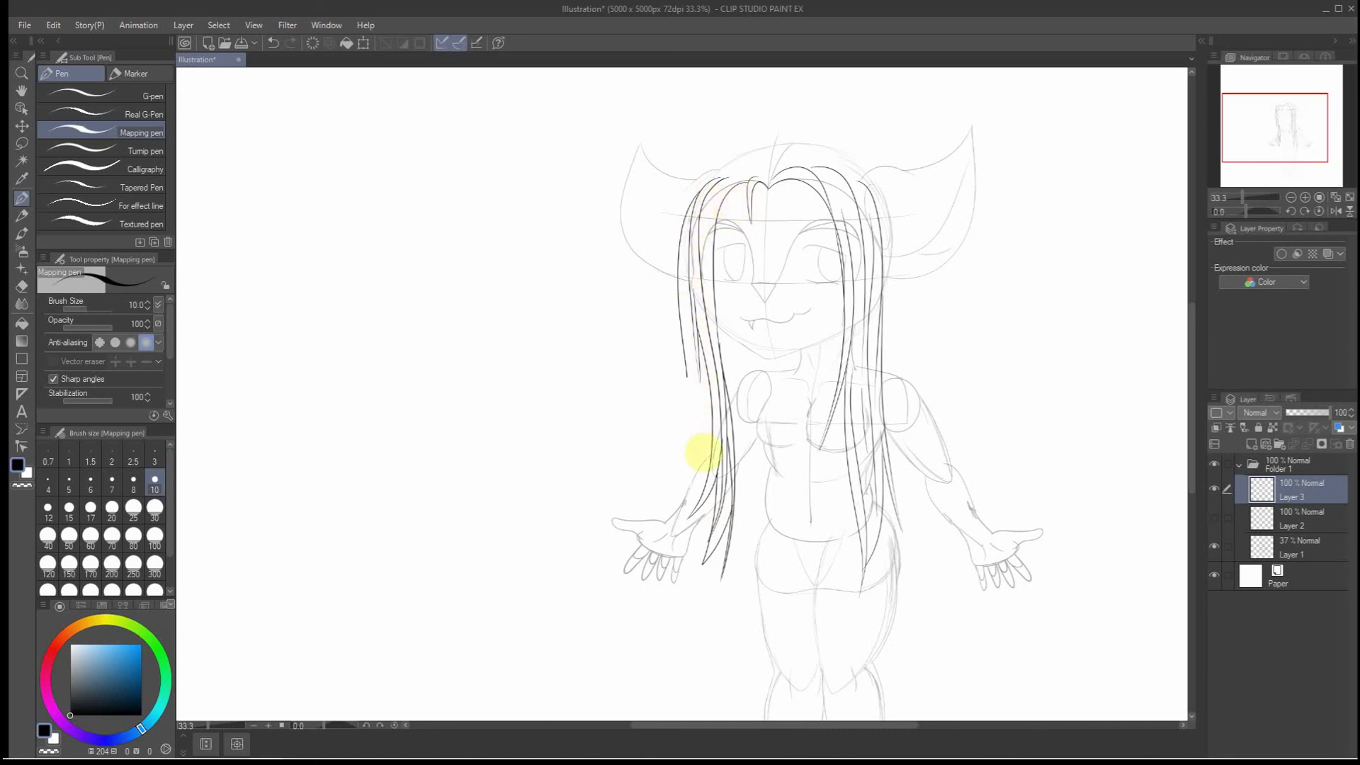
mouse_move(702, 490)
left_mouse_down()
mouse_move(693, 522)
mouse_move(701, 389)
left_mouse_up()
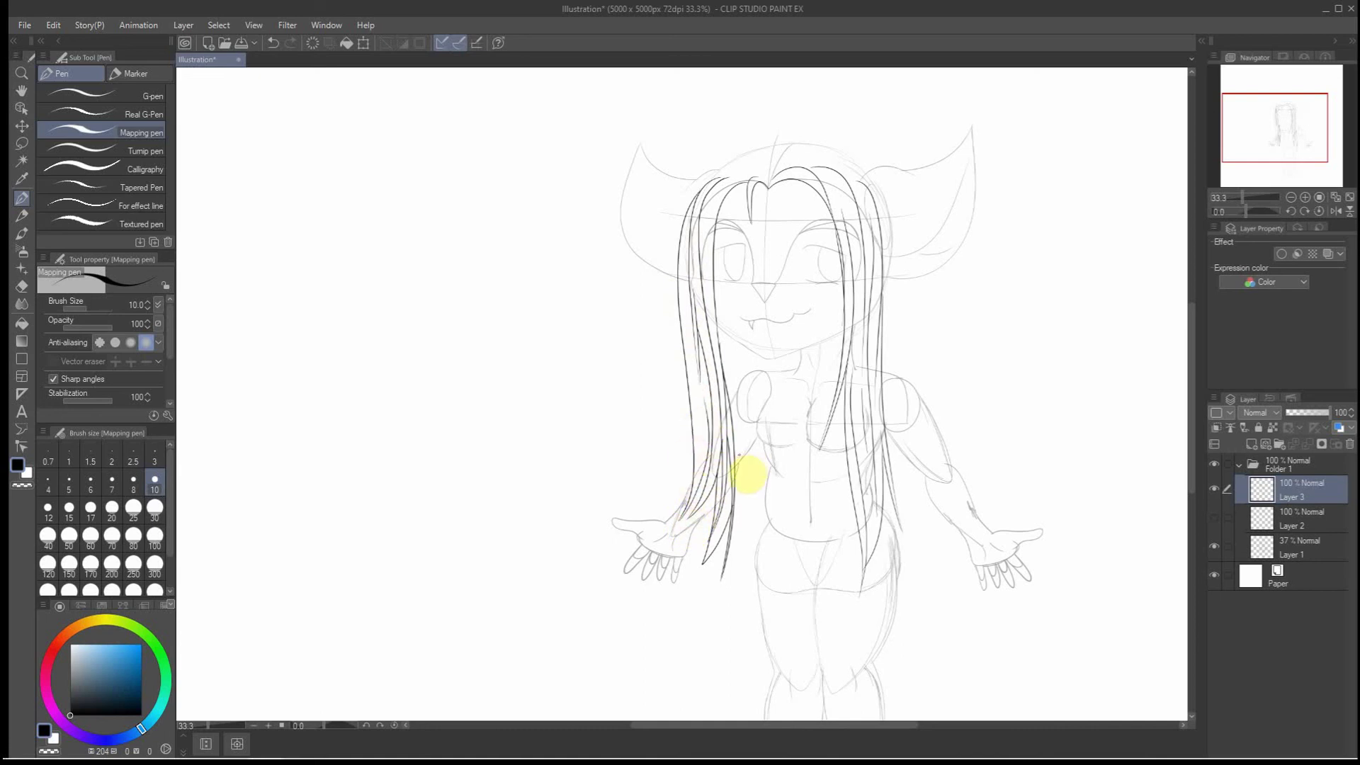
key("ctrl+z")
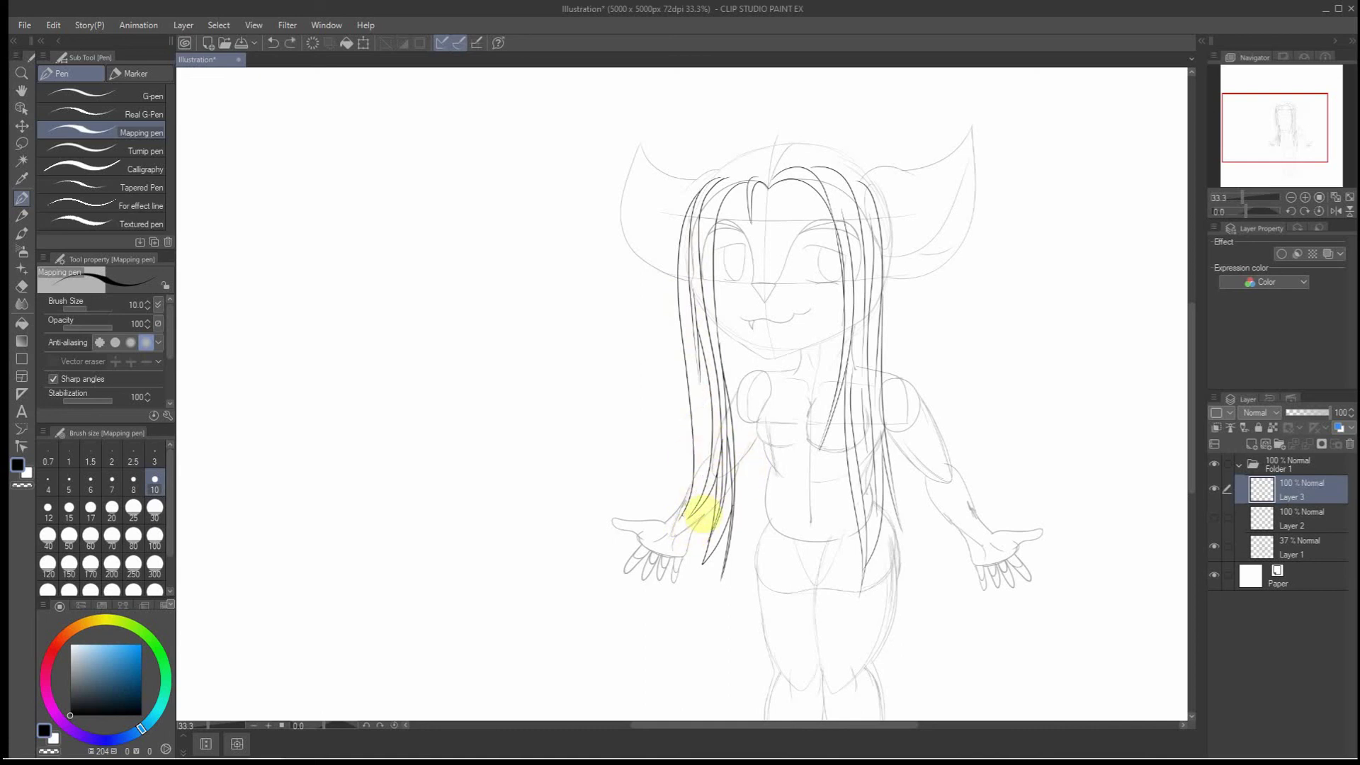
Fill out the lower ends of the viewer's left hair with curved, pointed tips and short inner strands above the hand
mouse_move(684, 513)
left_mouse_down()
mouse_move(697, 414)
mouse_move(718, 522)
mouse_move(689, 543)
left_mouse_up()
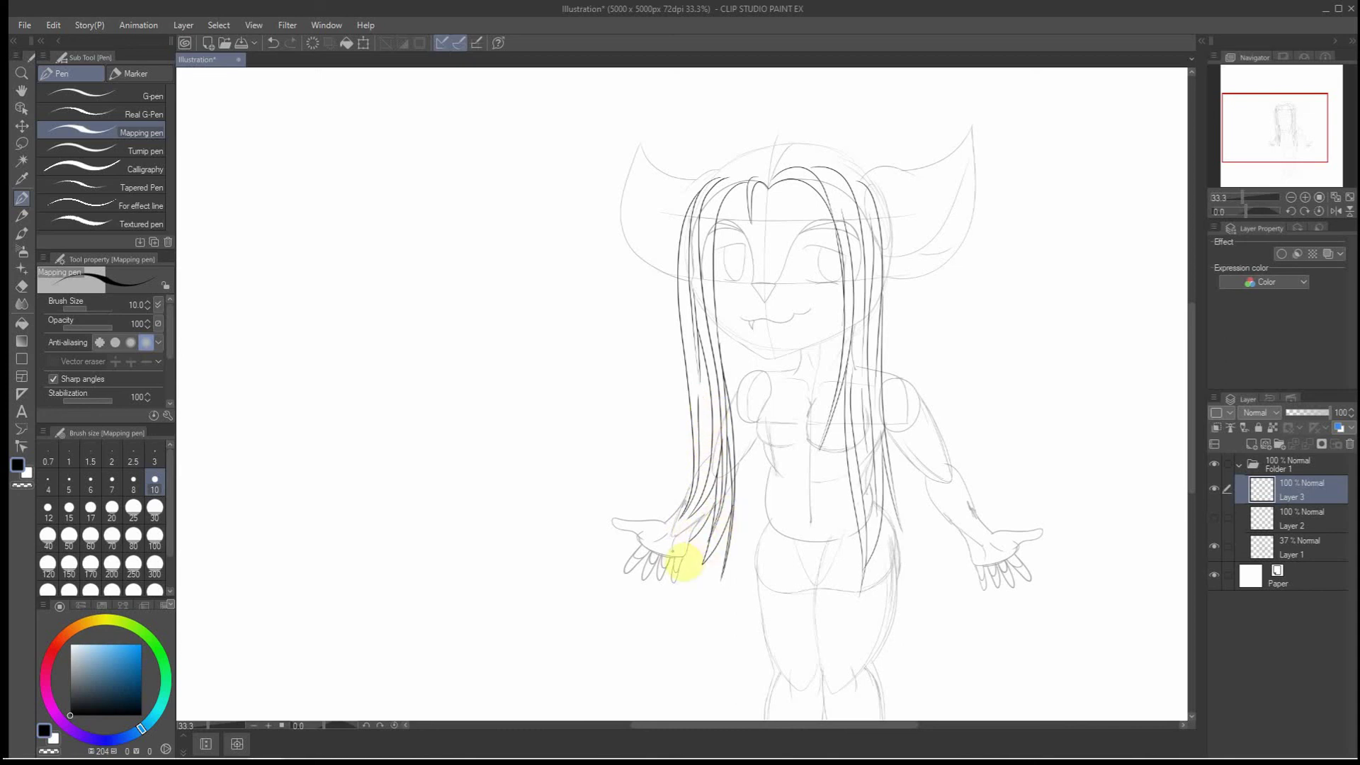
key("ctrl+z")
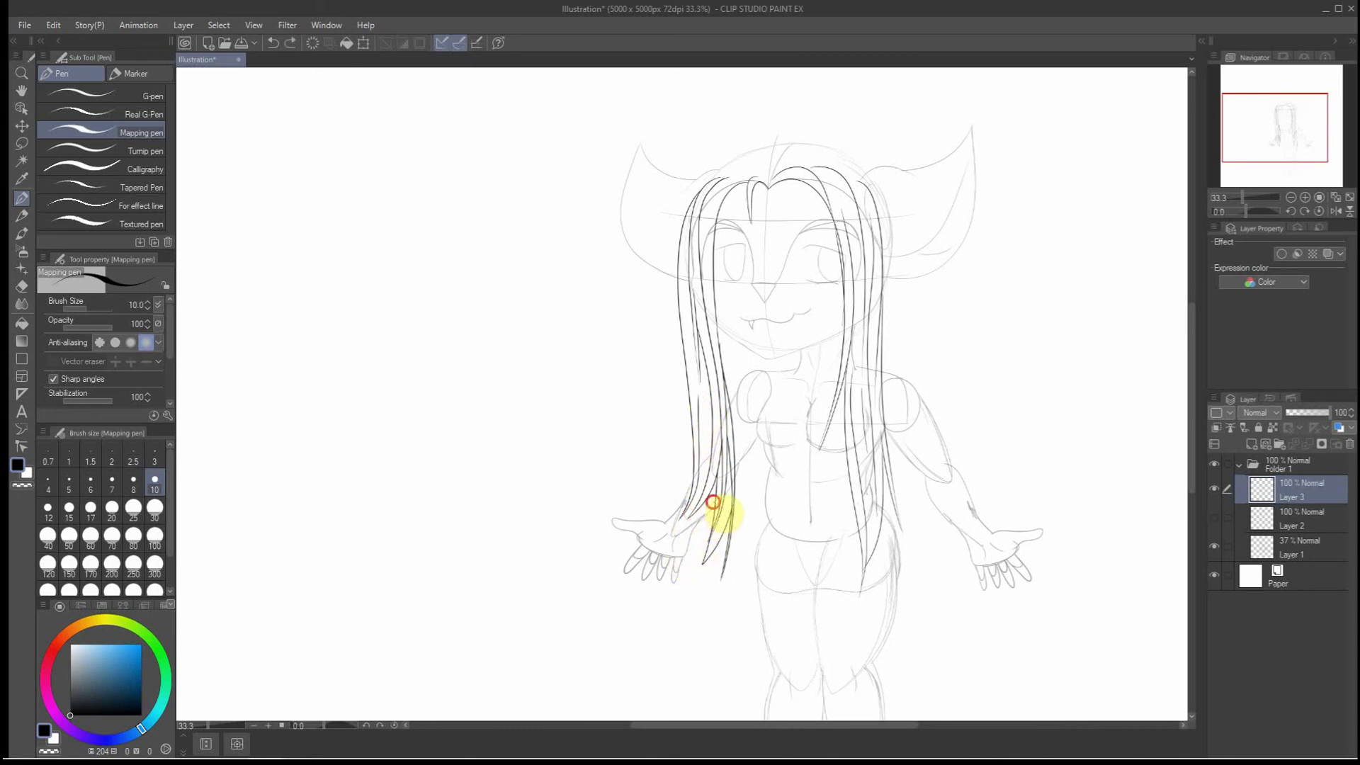
left_click_drag(723, 511, 698, 539)
mouse_move(703, 476)
left_mouse_down()
mouse_move(689, 503)
mouse_move(704, 450)
left_mouse_up()
left_click(703, 425)
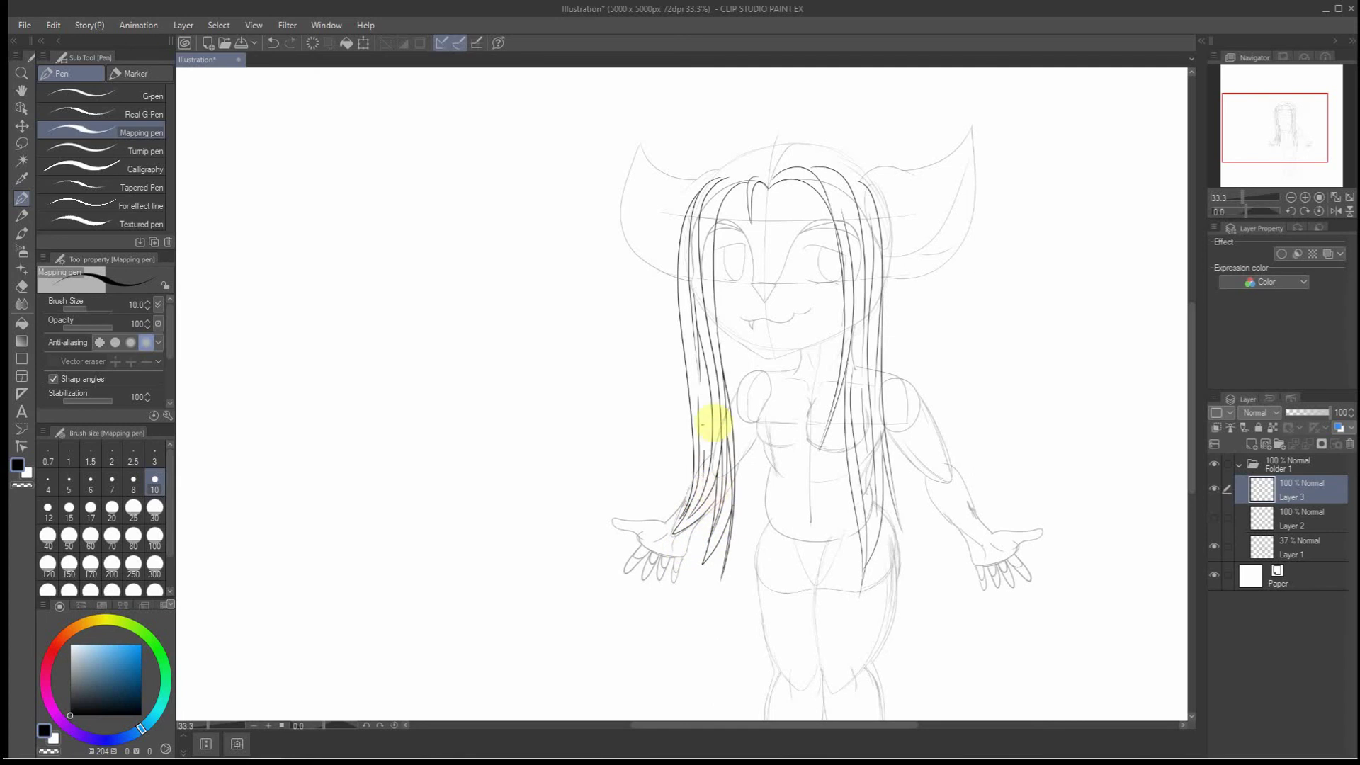
left_click(700, 388)
Draw the crown outline rising from the forehead parting and arching over the viewer's right side of the head to the ear
key("ctrl+0")
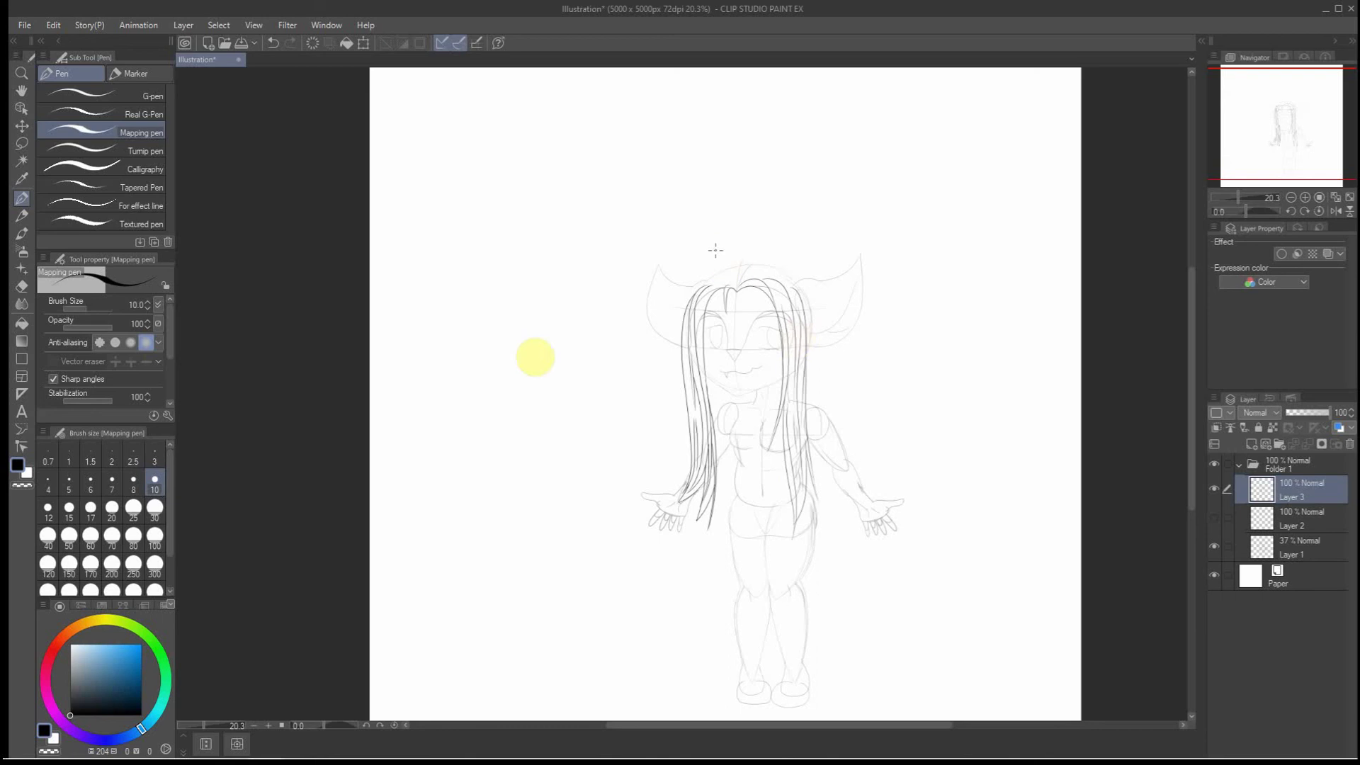
scroll(736, 261, "up", 2)
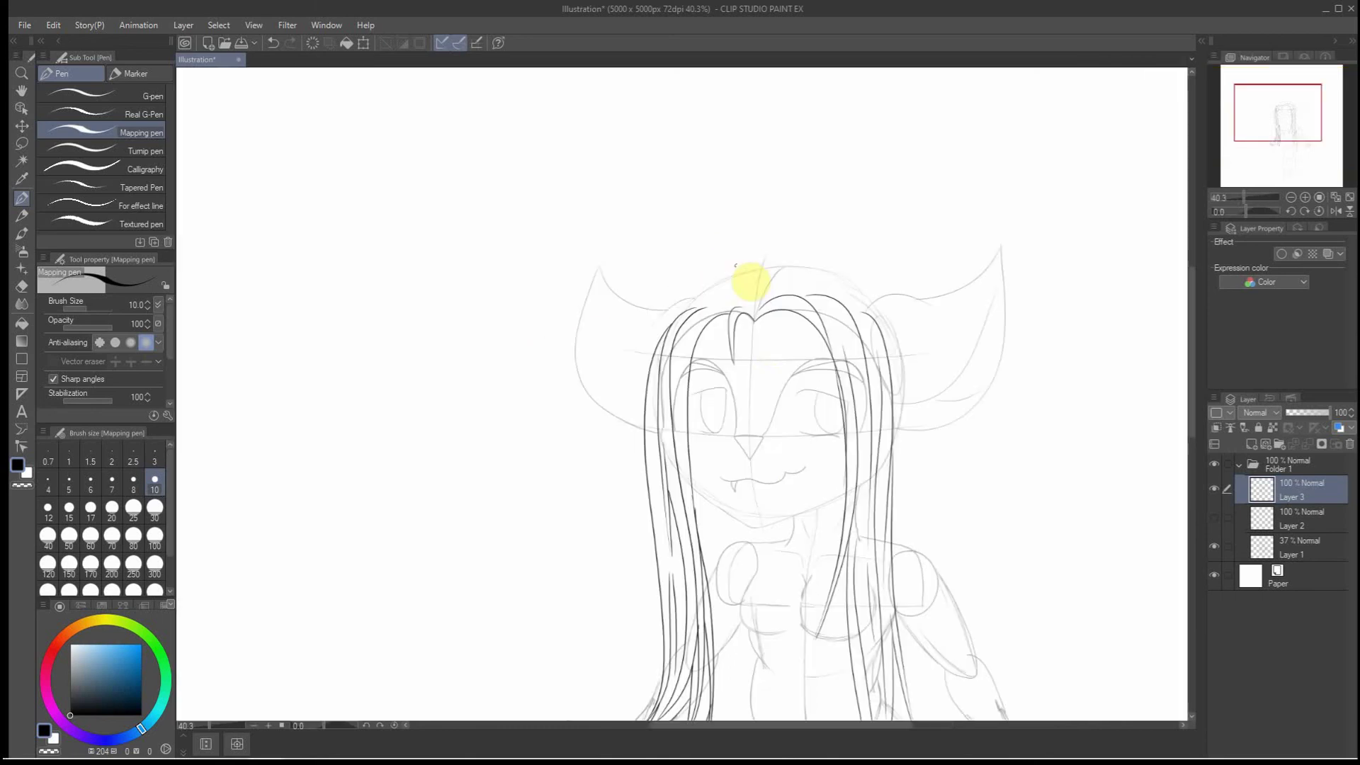
scroll(768, 343, "up", 3)
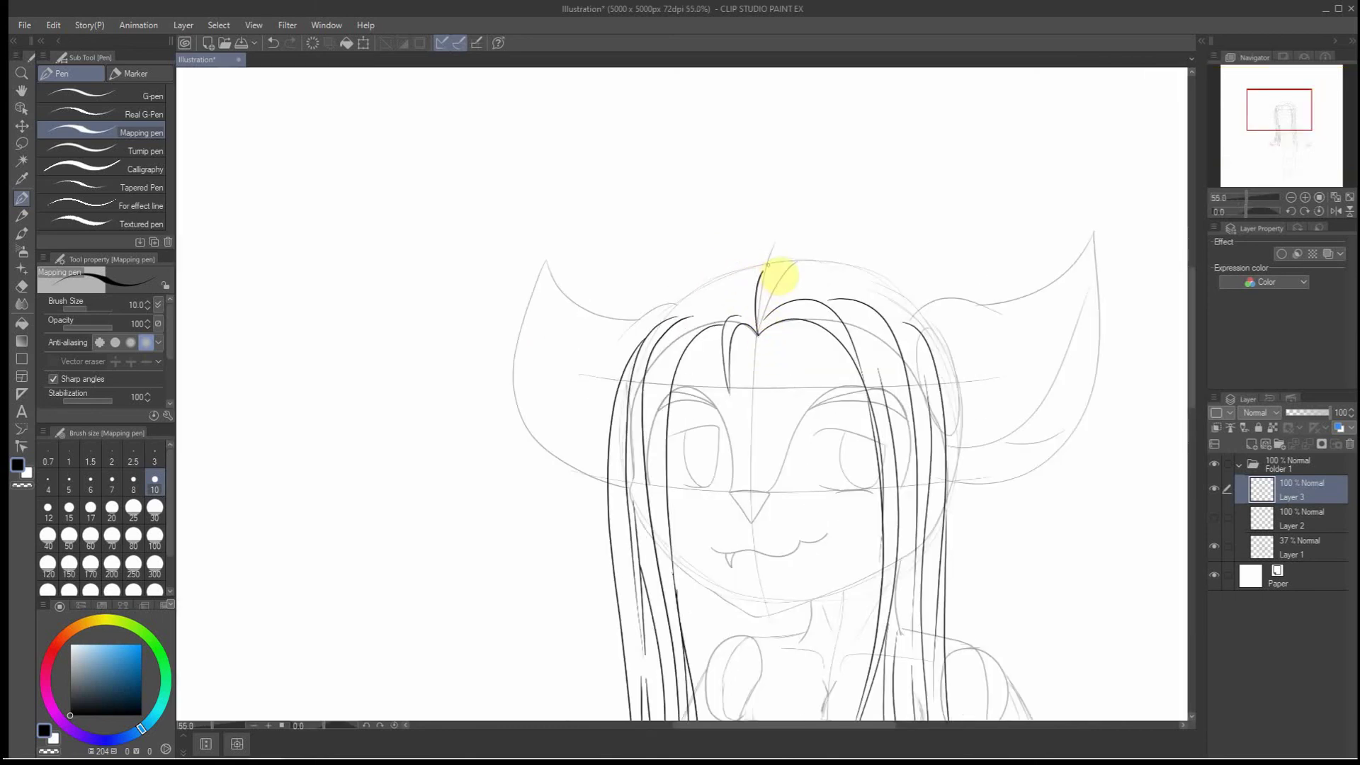
left_click_drag(772, 262, 773, 263)
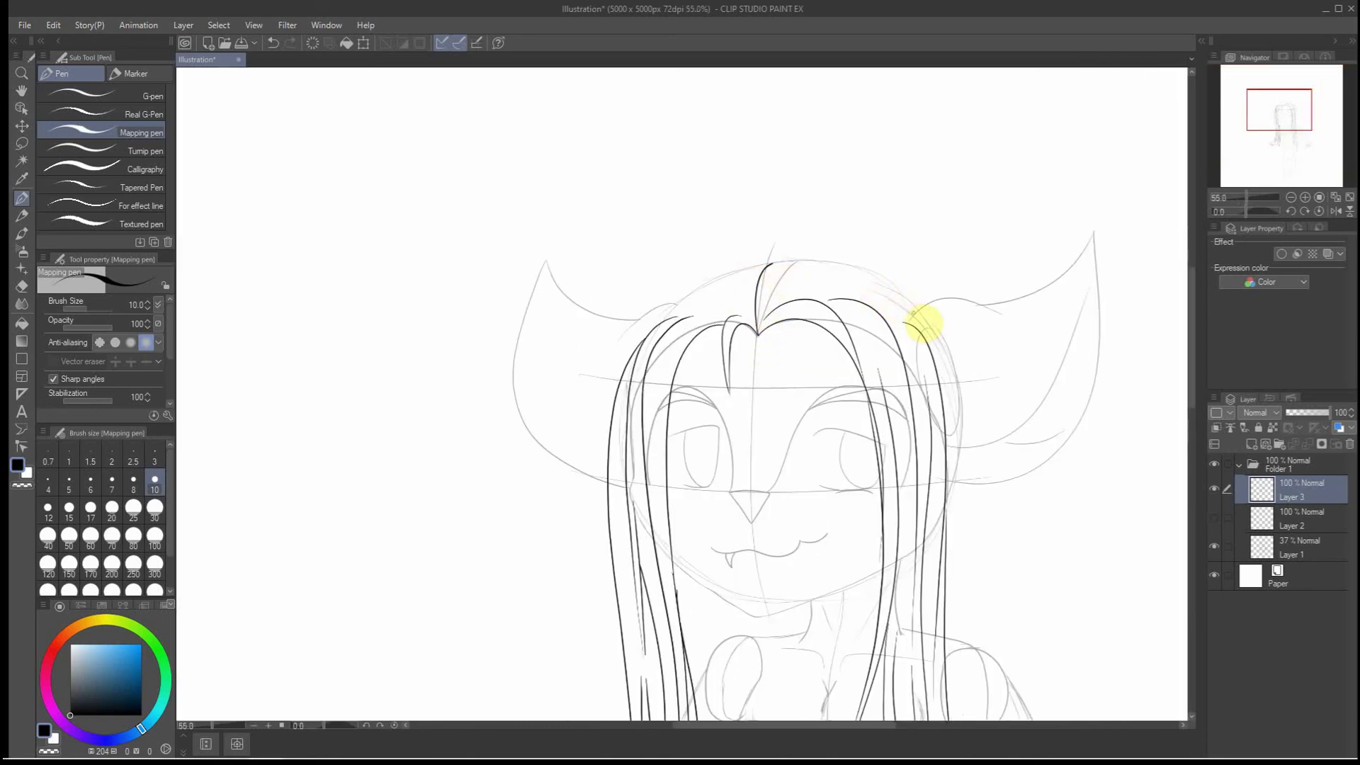
mouse_move(916, 311)
left_mouse_down()
mouse_move(881, 273)
mouse_move(826, 256)
left_mouse_up()
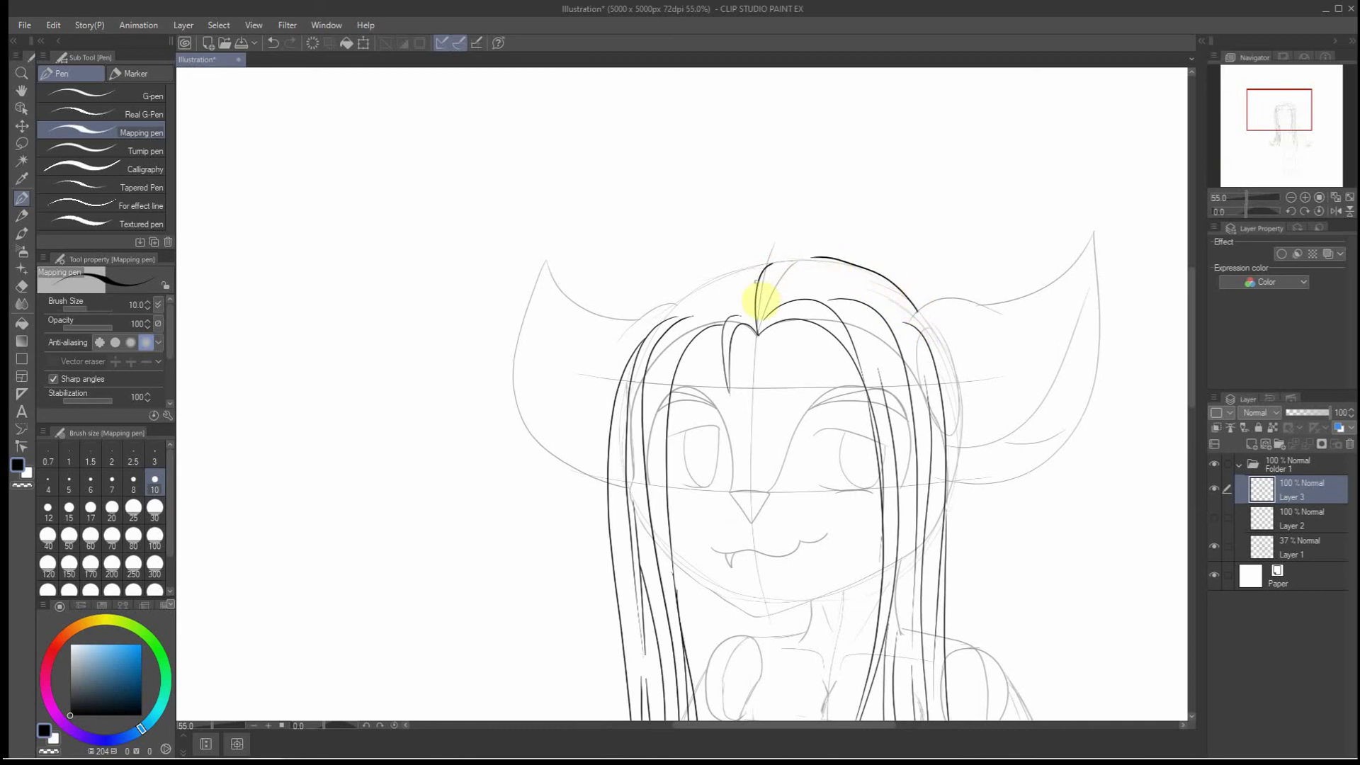
key("ctrl+z")
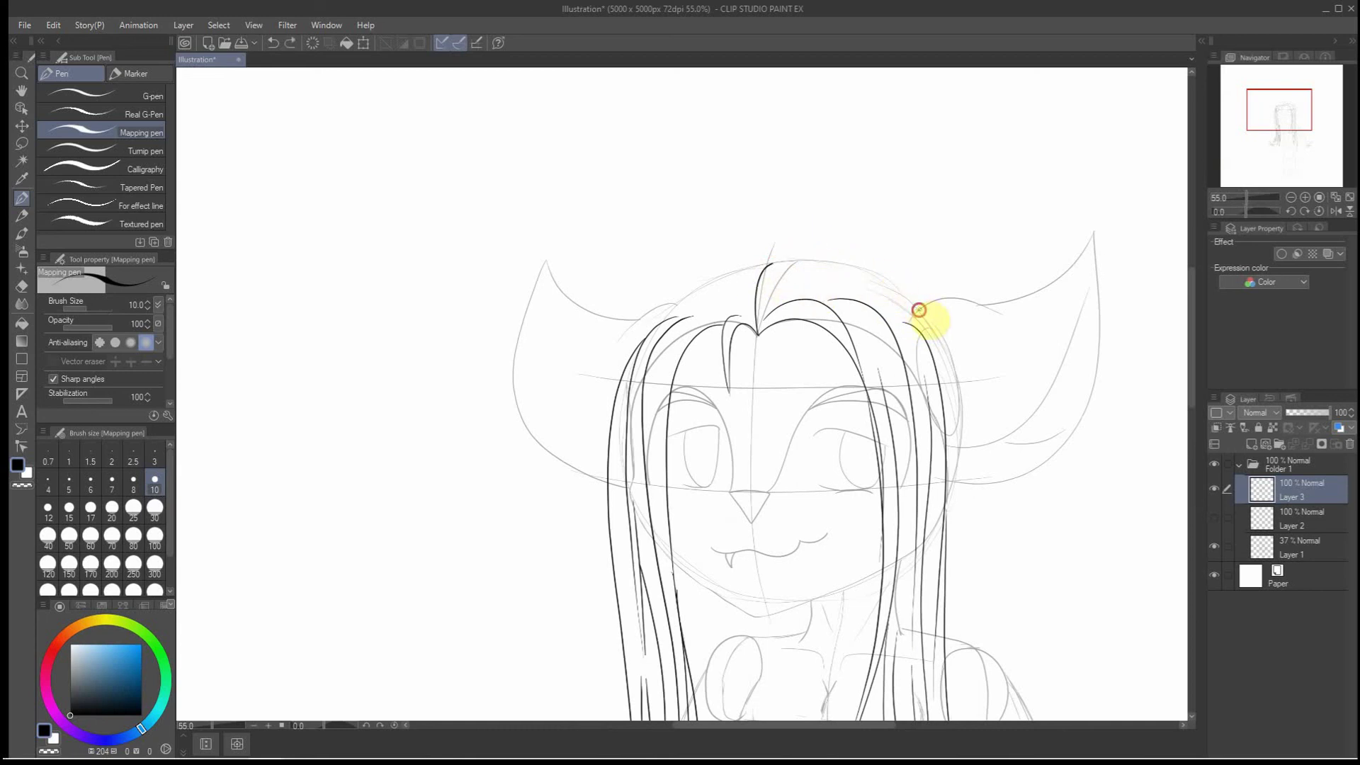
left_click_drag(919, 310, 849, 270)
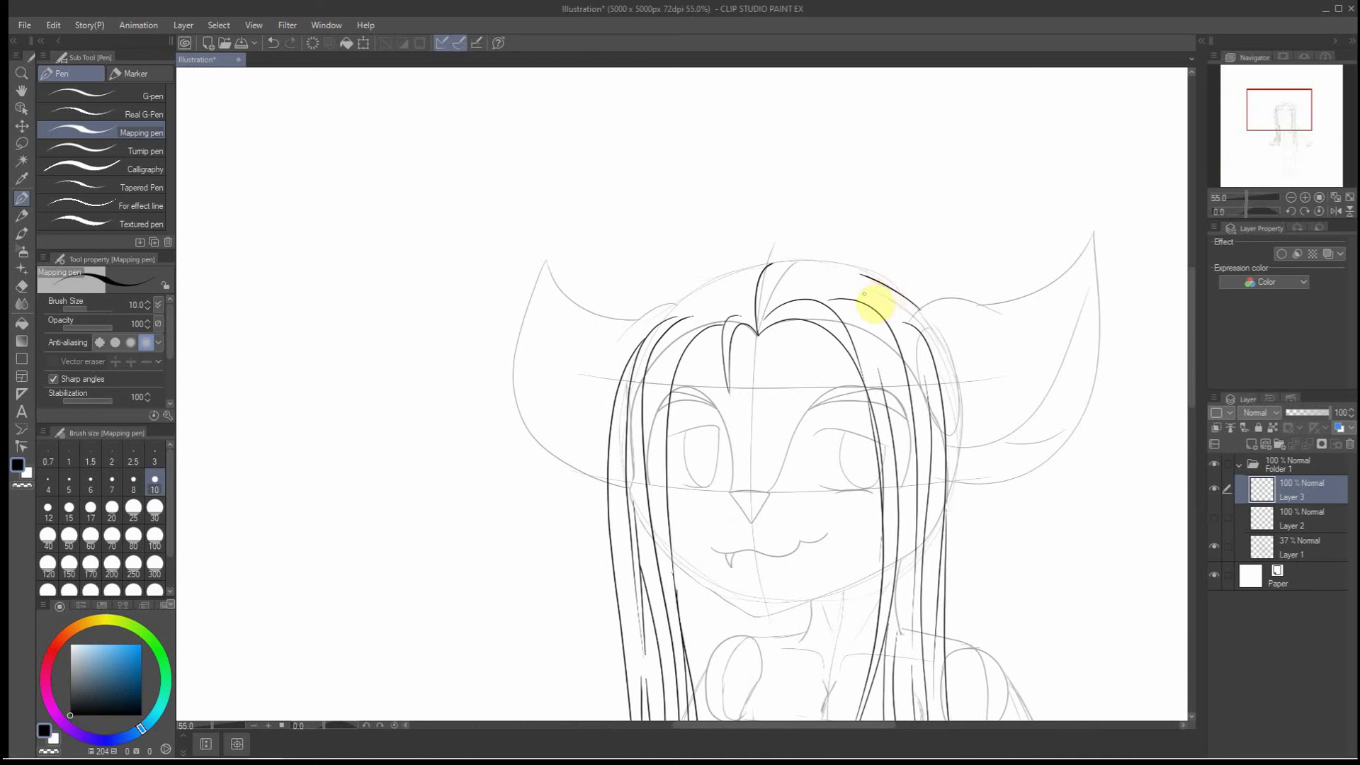
key("ctrl+z")
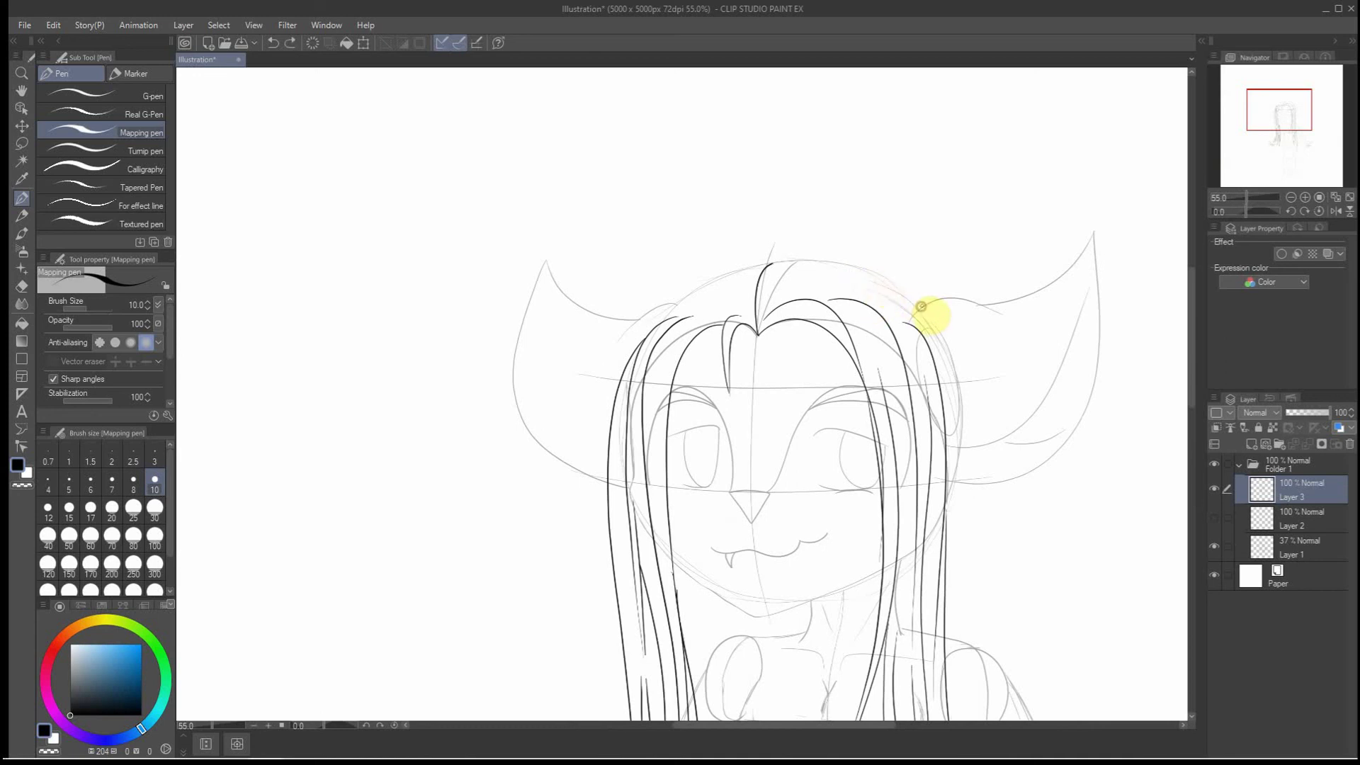
mouse_move(921, 306)
left_mouse_down()
mouse_move(844, 270)
mouse_move(764, 264)
left_mouse_up()
Add short hair strokes inside the crown and arch its outline from the parting to the viewer's left ear
left_click_drag(900, 315, 883, 280)
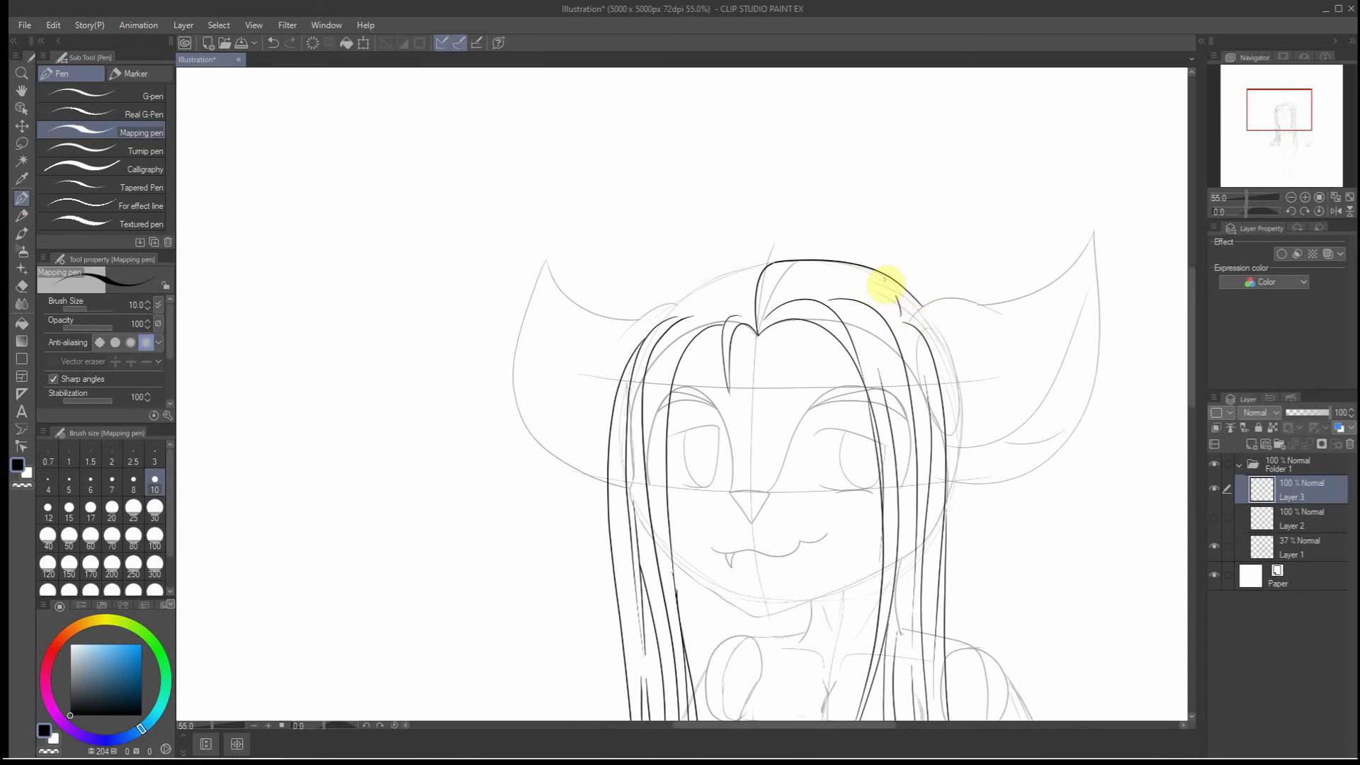
mouse_move(776, 300)
left_mouse_down()
mouse_move(856, 291)
mouse_move(833, 275)
left_mouse_up()
left_click_drag(857, 282, 857, 292)
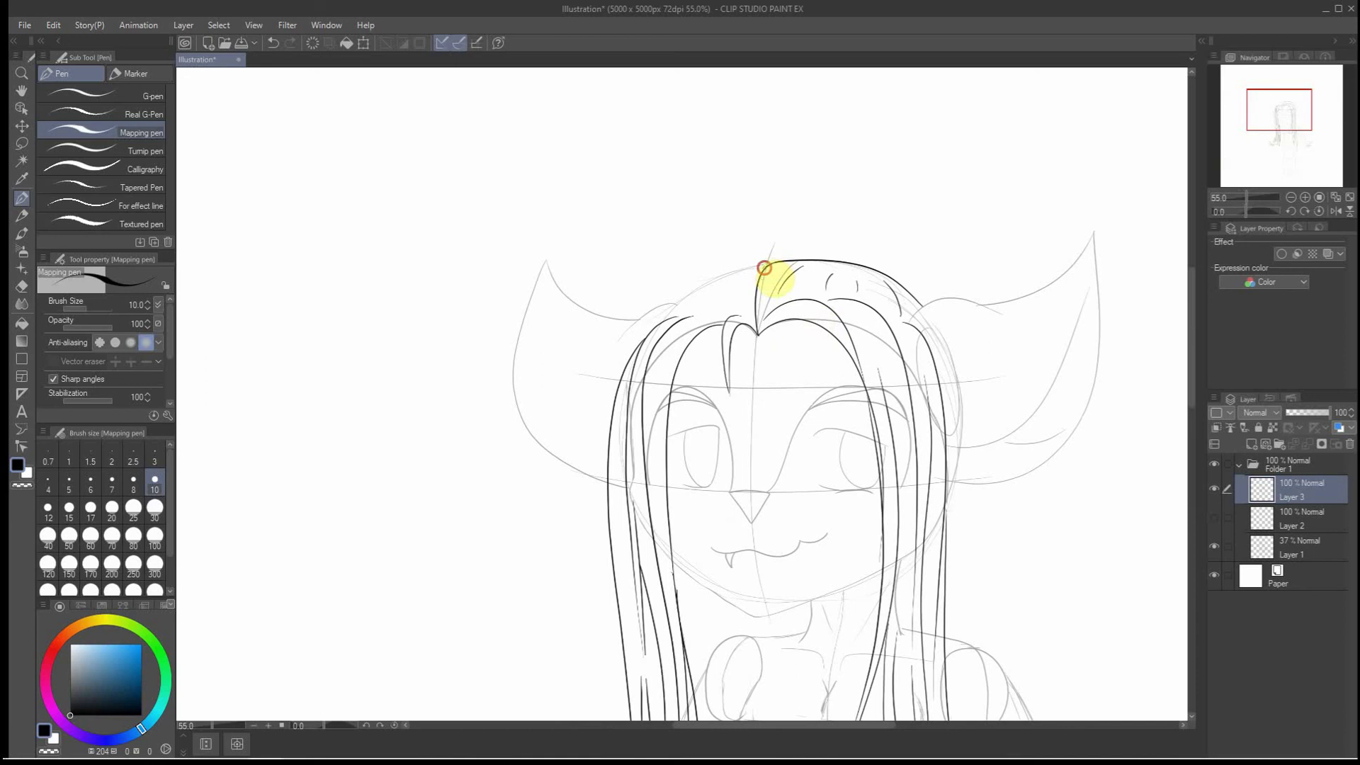
mouse_move(763, 268)
left_mouse_down()
mouse_move(705, 296)
mouse_move(665, 322)
left_mouse_up()
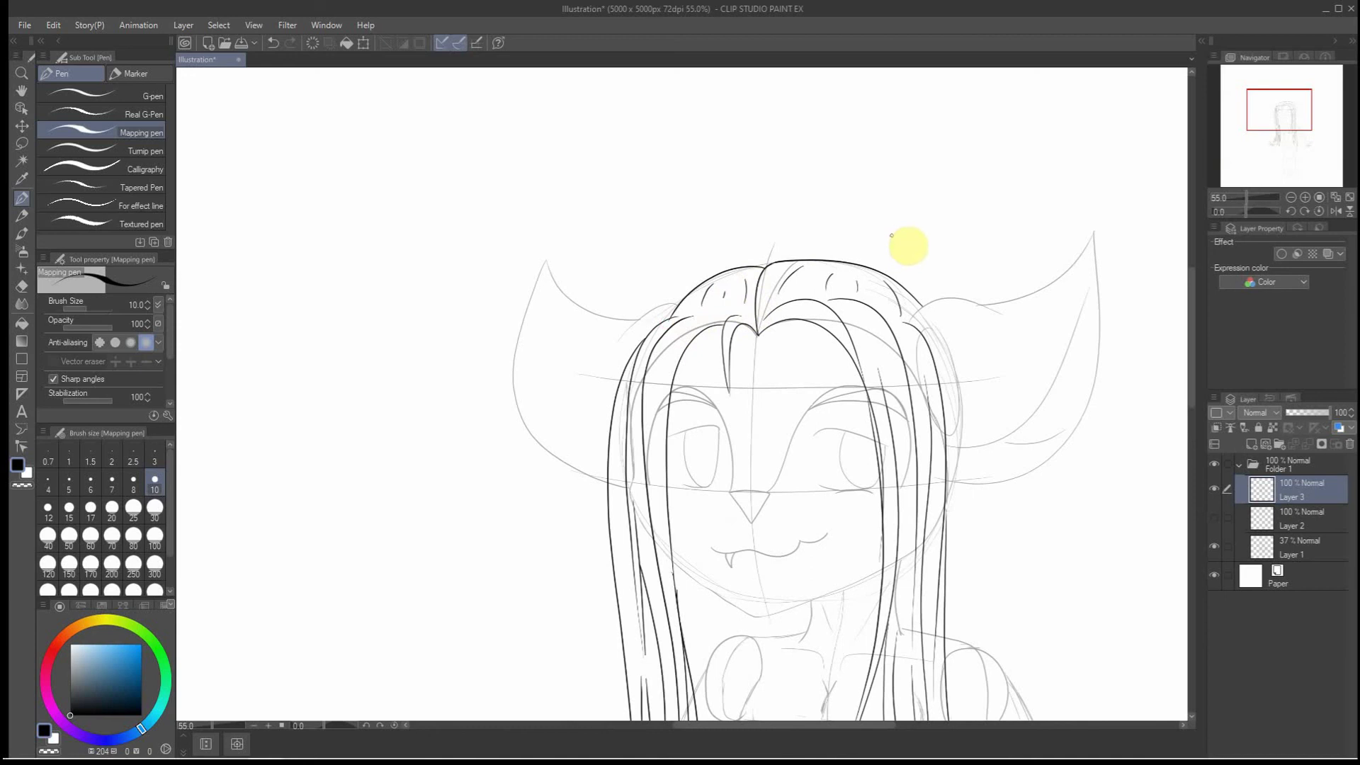
Draw the outer back-hair strand on the viewer's right from below the ear over the shoulder and down beside the thigh
scroll(896, 237, "down", 3)
scroll(928, 407, "down", 2)
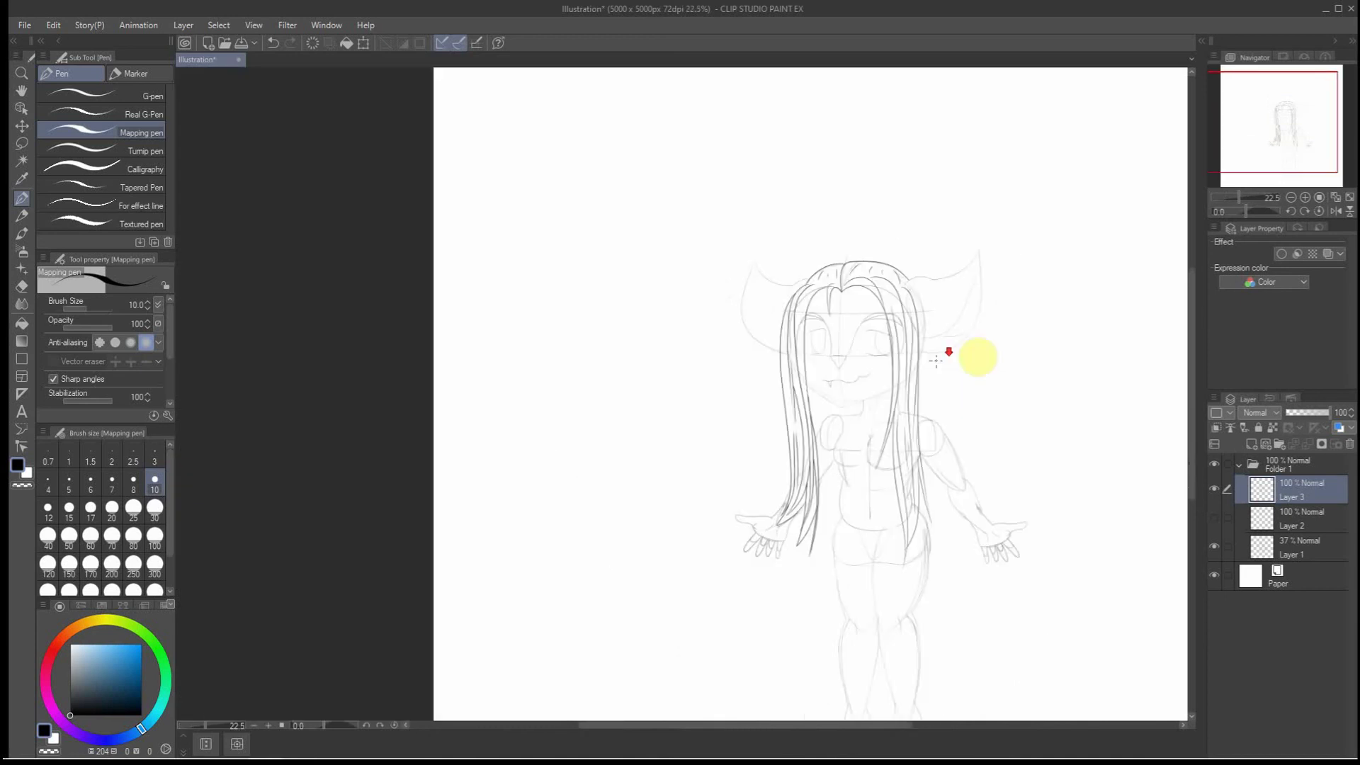
scroll(1064, 509, "up", 1)
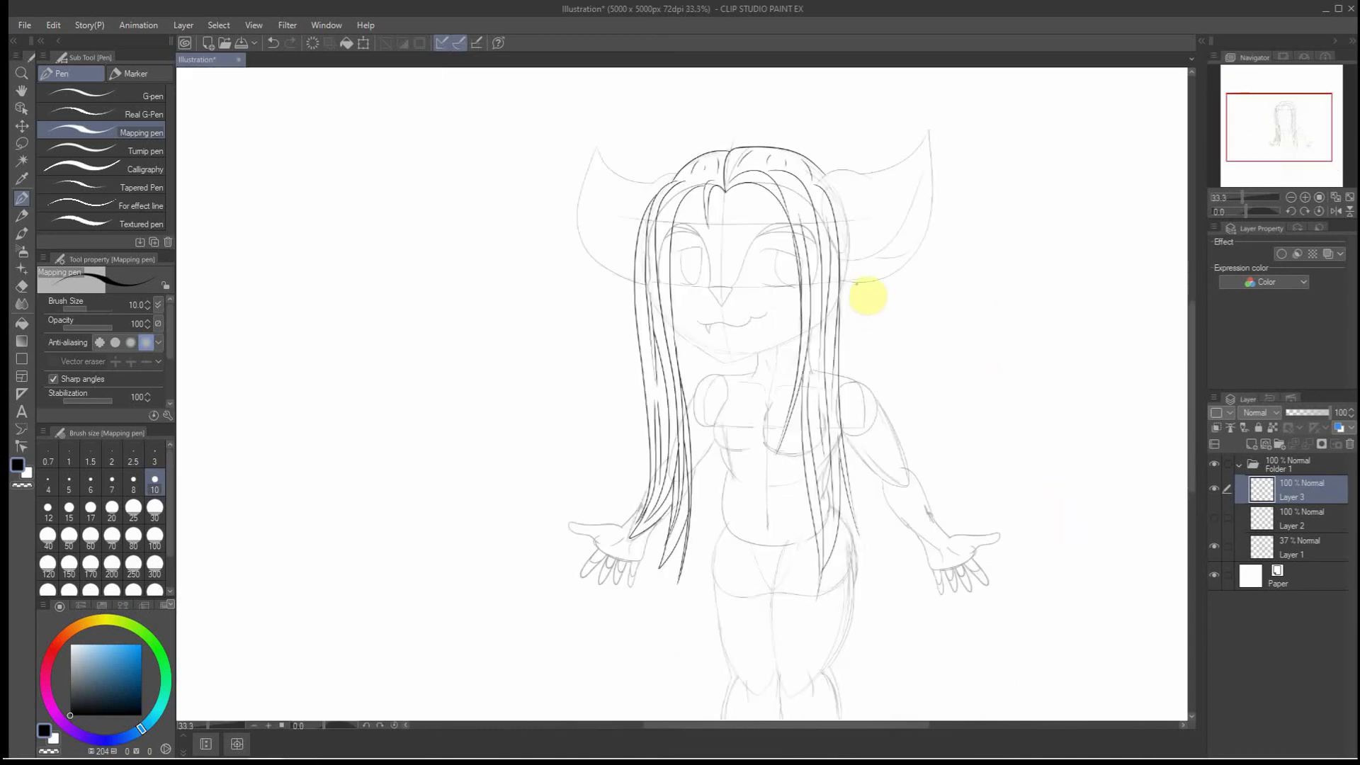
left_click_drag(857, 283, 878, 415)
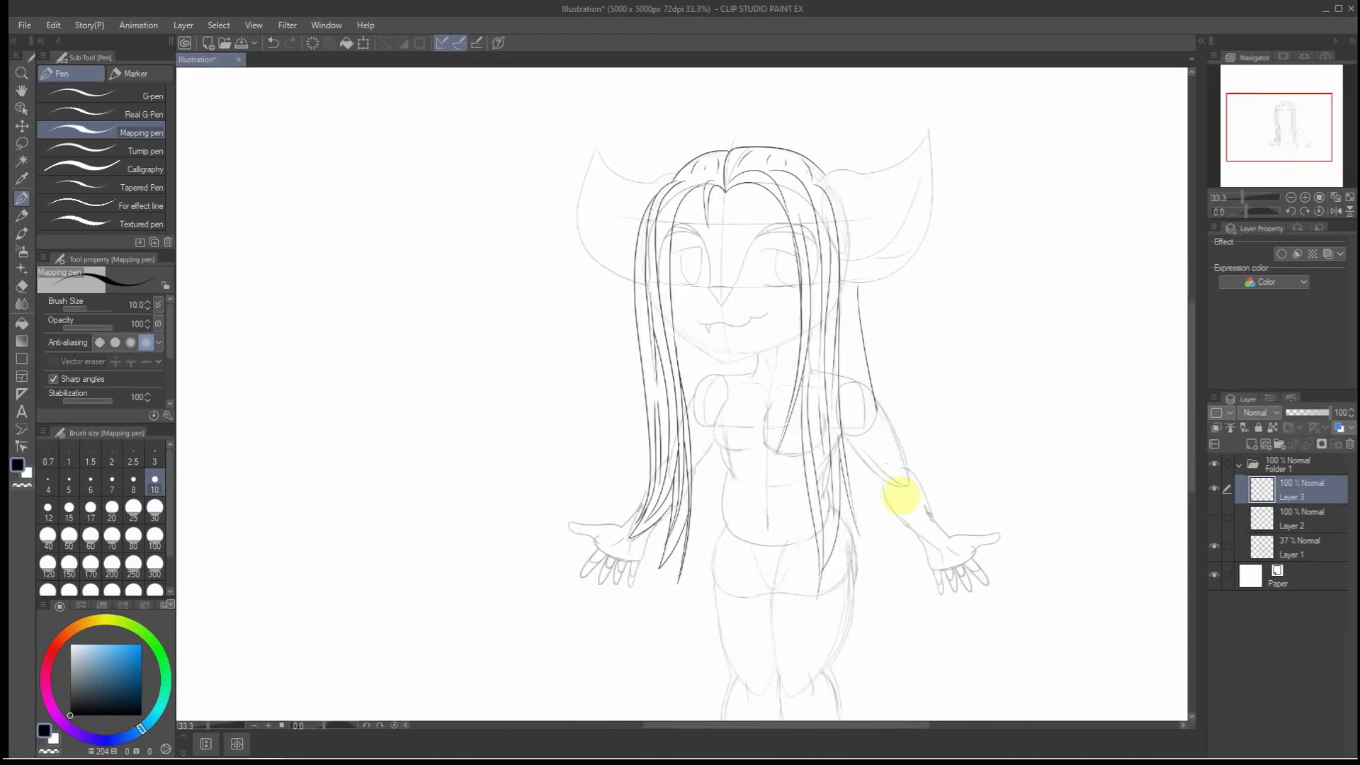
Extend the viewer's right back hair to the ankle with two pointed tips and an inner edge line rising beside the leg
scroll(941, 347, "down", 2)
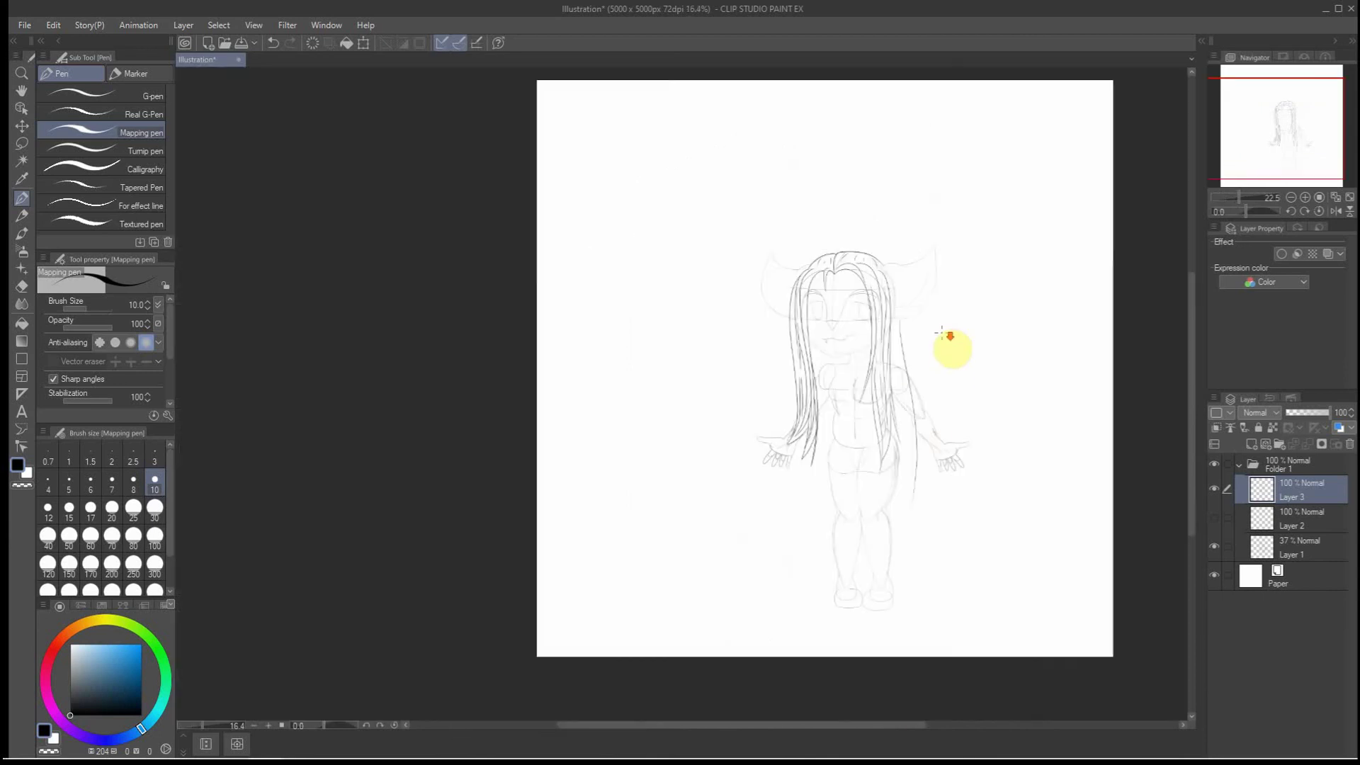
scroll(855, 527, "up", 1)
scroll(984, 646, "up", 1)
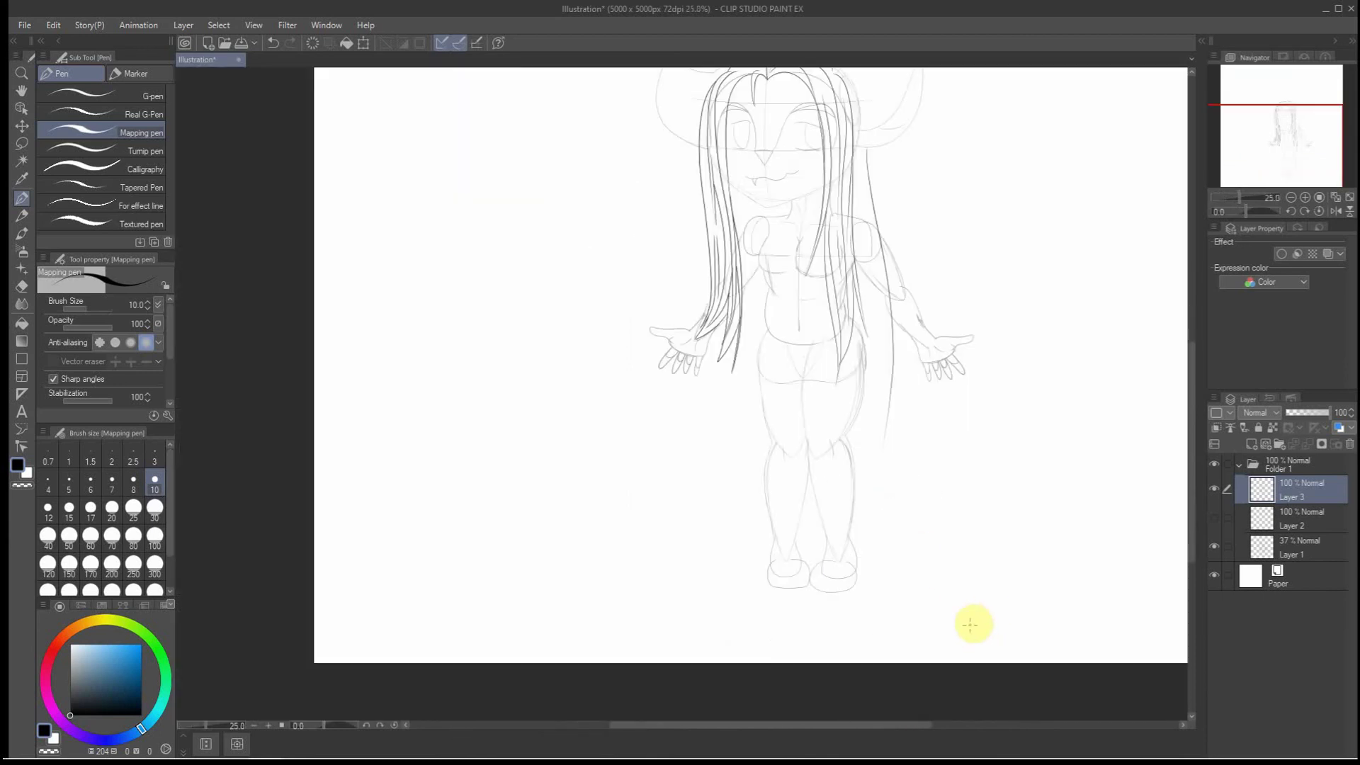
scroll(835, 331, "up", 2)
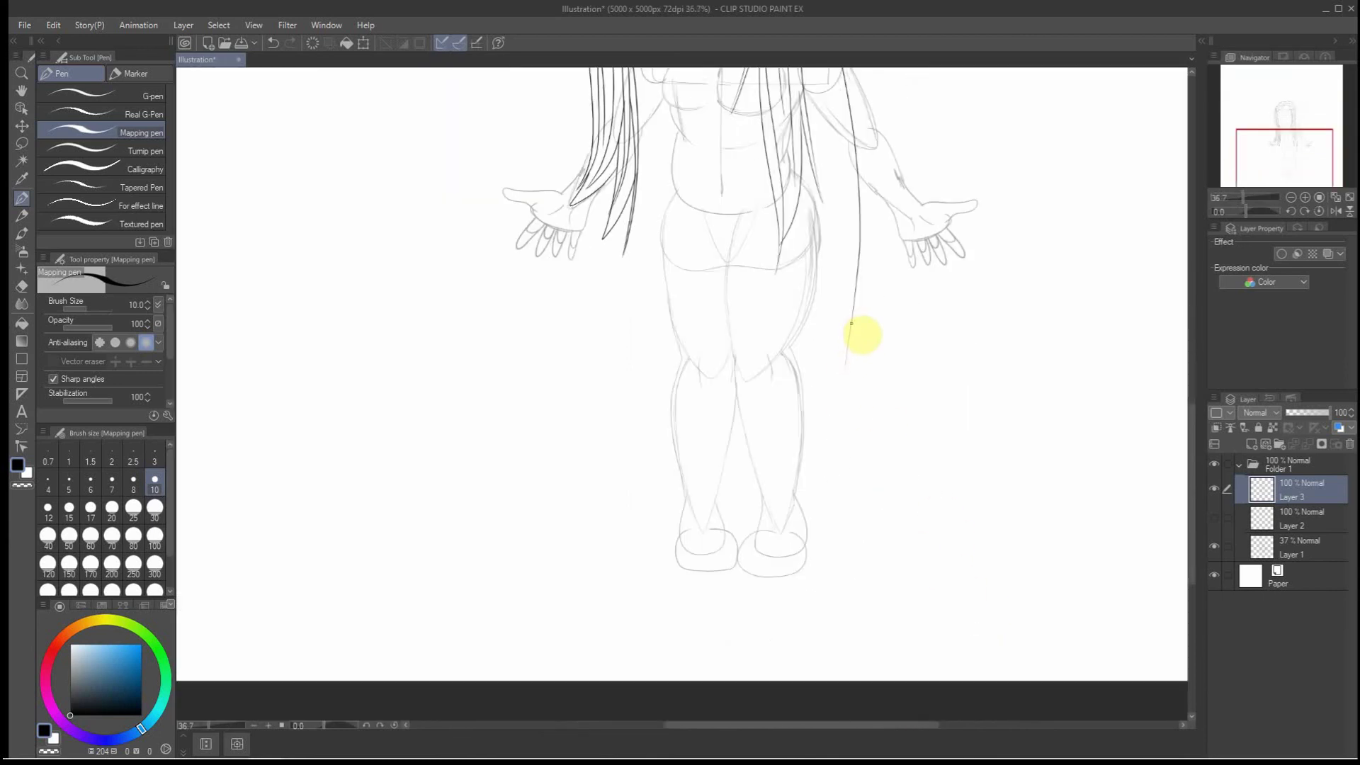
mouse_move(850, 322)
left_mouse_down()
mouse_move(850, 419)
mouse_move(870, 506)
mouse_move(850, 462)
mouse_move(857, 494)
mouse_move(835, 340)
left_mouse_up()
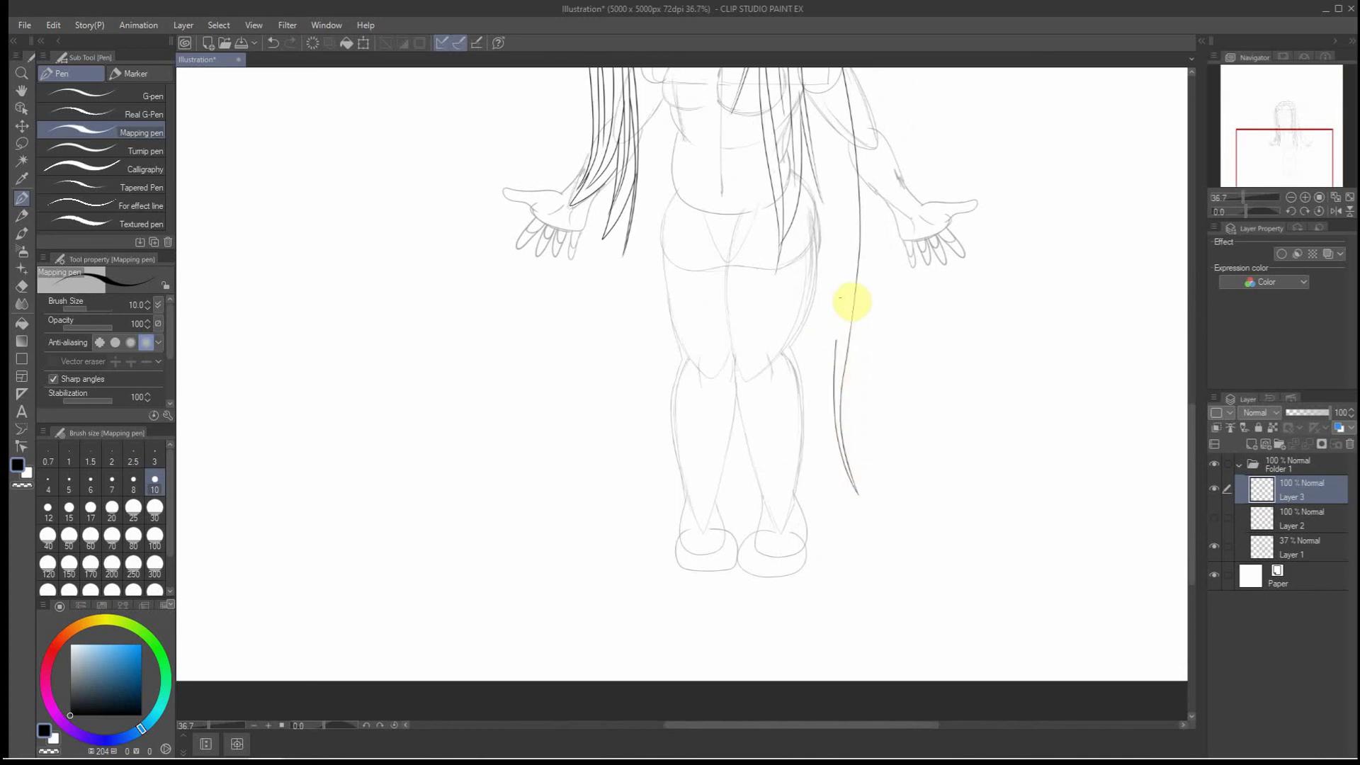
left_click_drag(856, 219, 843, 176)
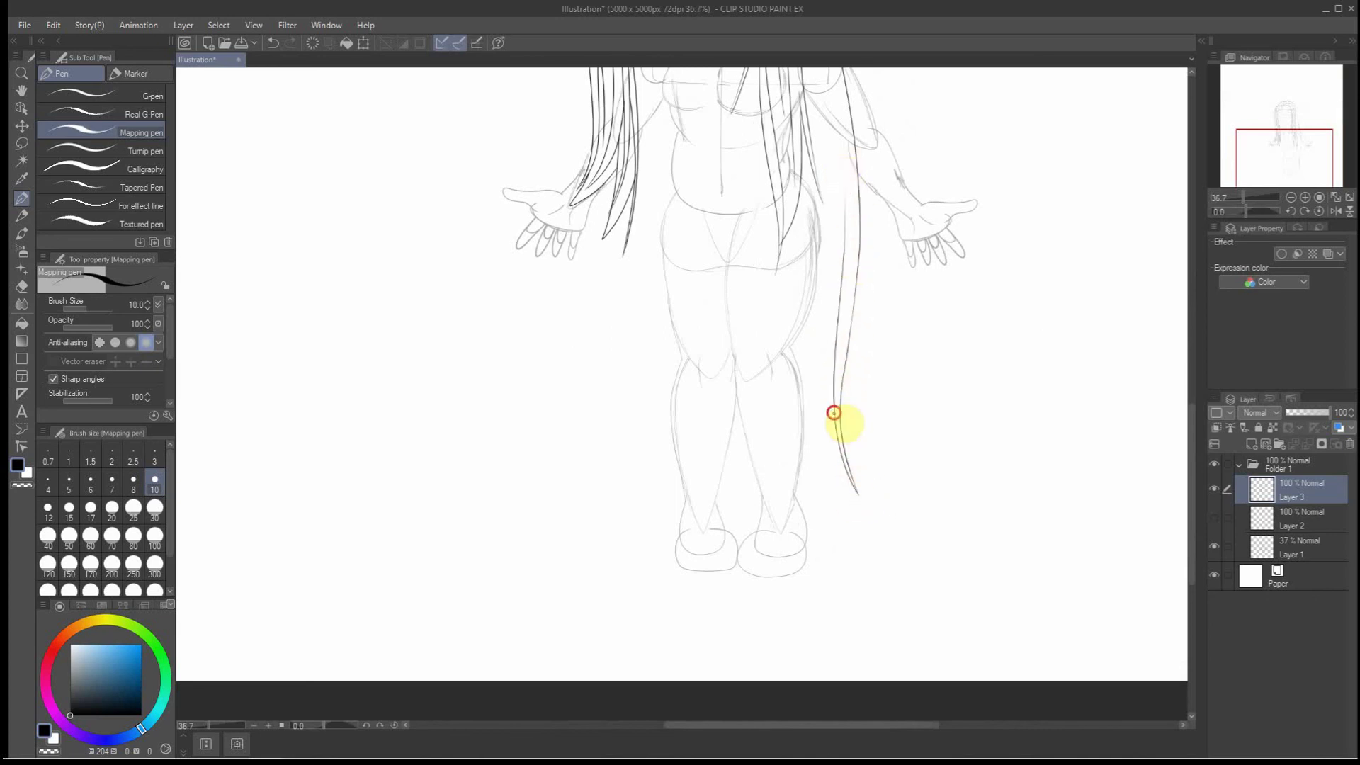
mouse_move(833, 413)
left_mouse_down()
mouse_move(837, 487)
mouse_move(806, 521)
mouse_move(819, 529)
mouse_move(825, 360)
left_mouse_up()
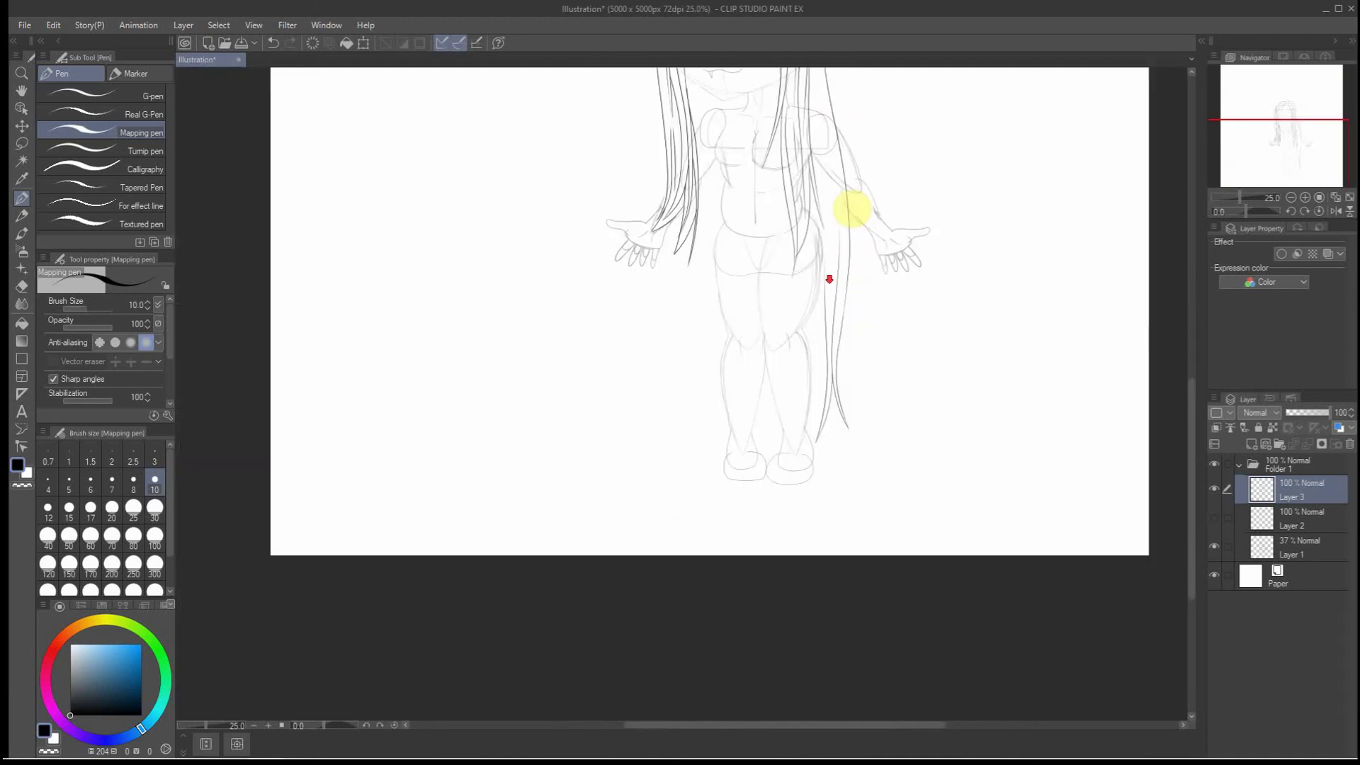
Redraw the inner edge of the viewer's right back hair as one long line from the ankle tip up towards the ear
scroll(826, 279, "down", 2)
scroll(814, 67, "down", 1)
scroll(858, 383, "up", 2)
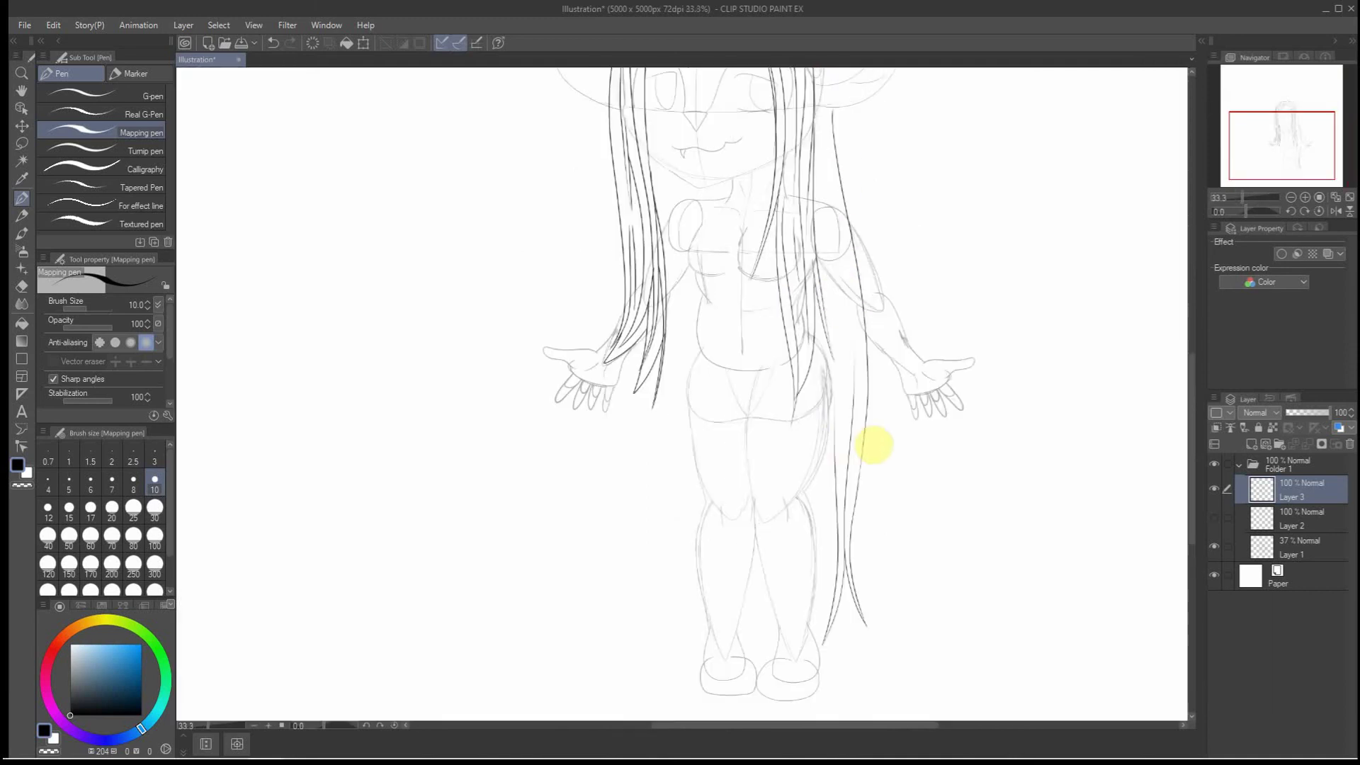
left_click_drag(839, 440, 842, 327)
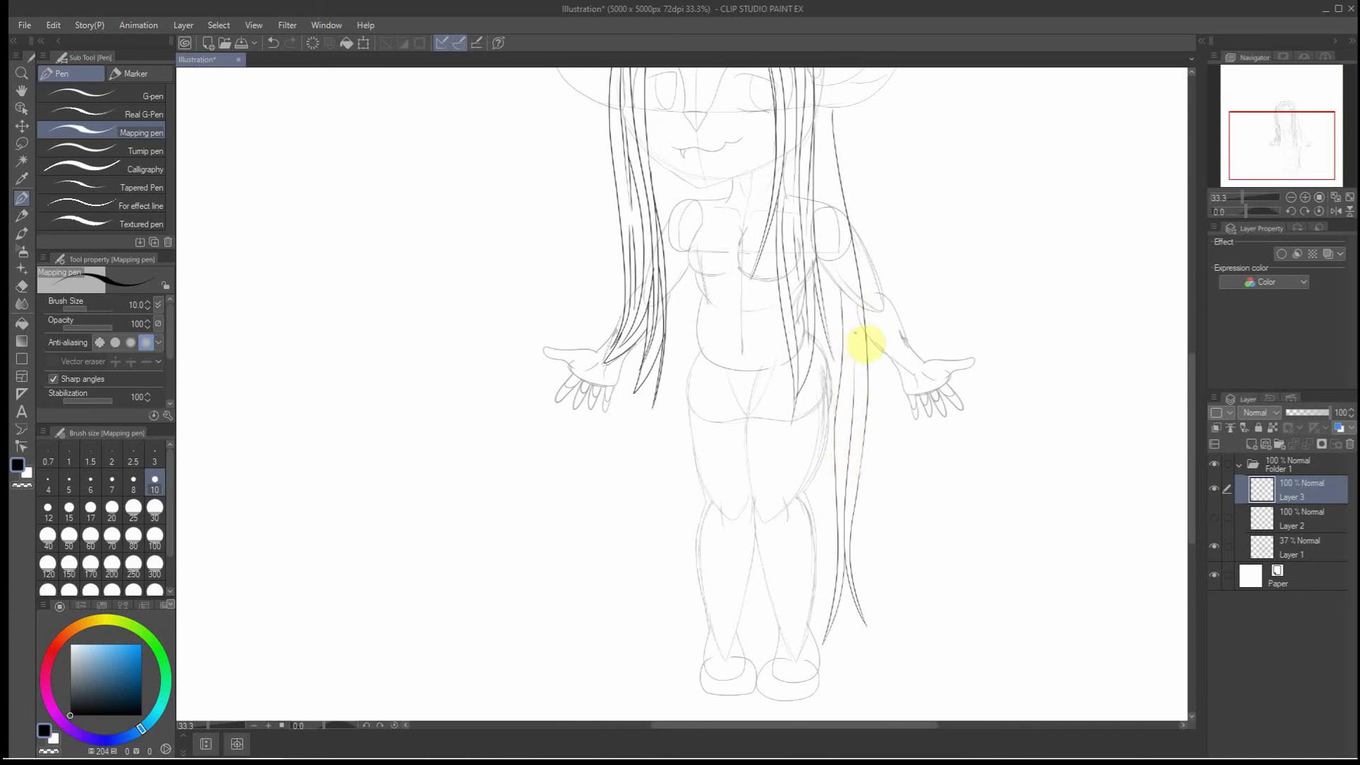
key("ctrl+z")
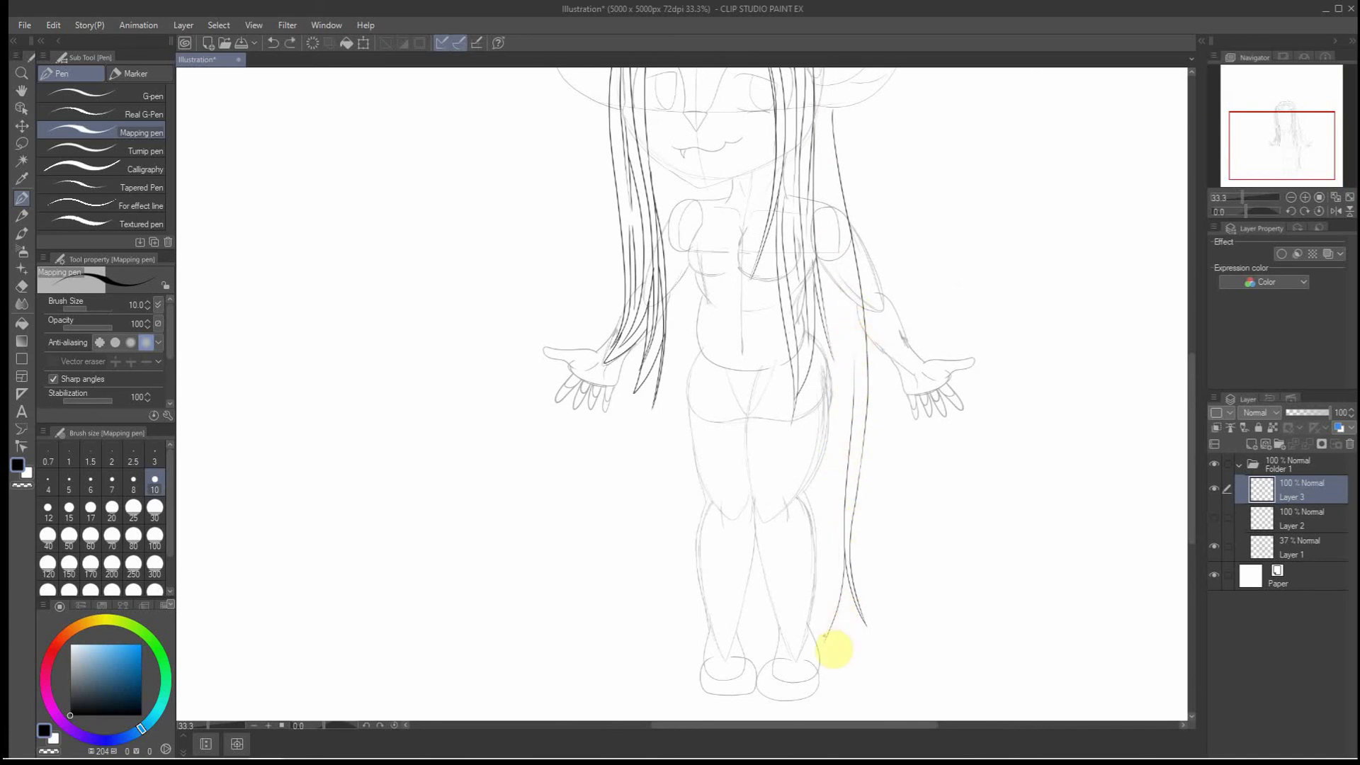
mouse_move(824, 641)
left_mouse_down()
mouse_move(846, 575)
mouse_move(861, 267)
mouse_move(824, 111)
left_mouse_up()
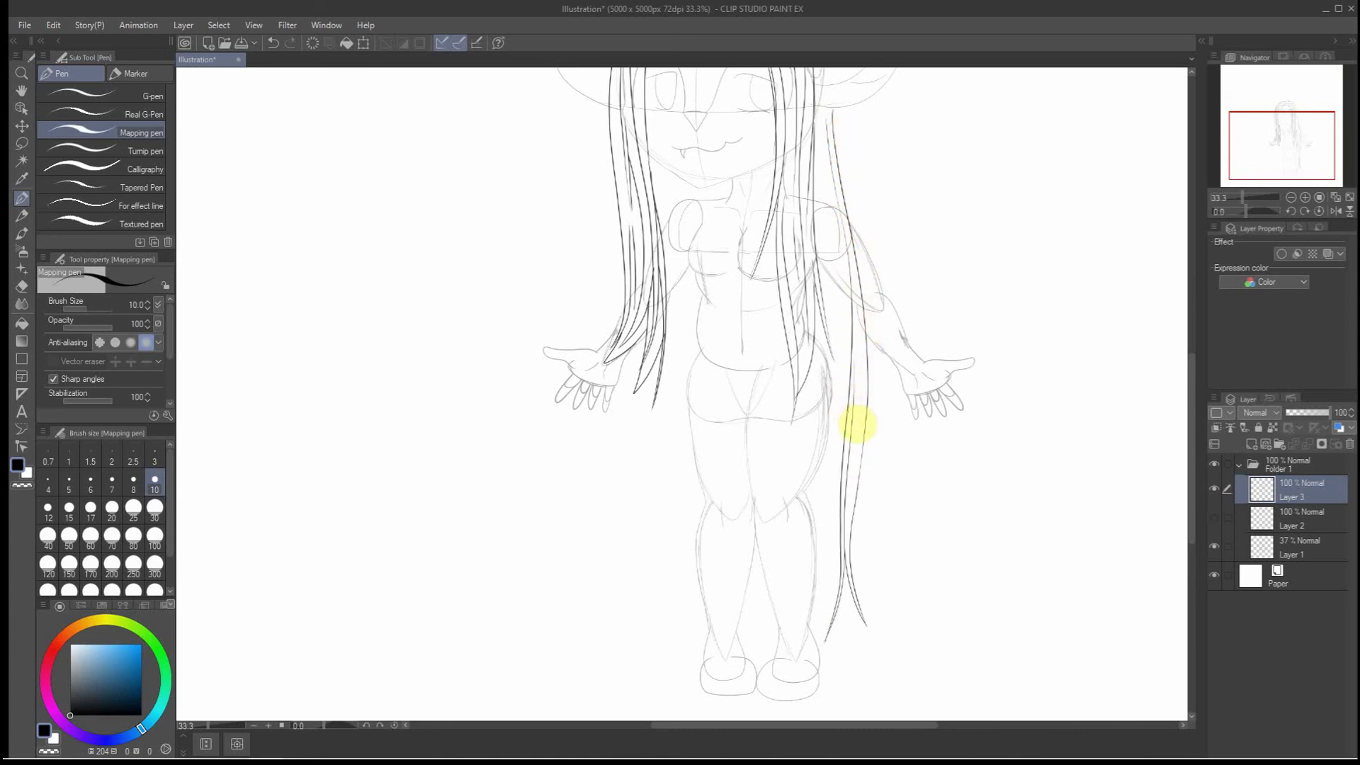
Add inner strands to the viewer's right back hair from shoulder to hip, plus a pointed lock ending at the shin
left_click_drag(845, 421, 816, 216)
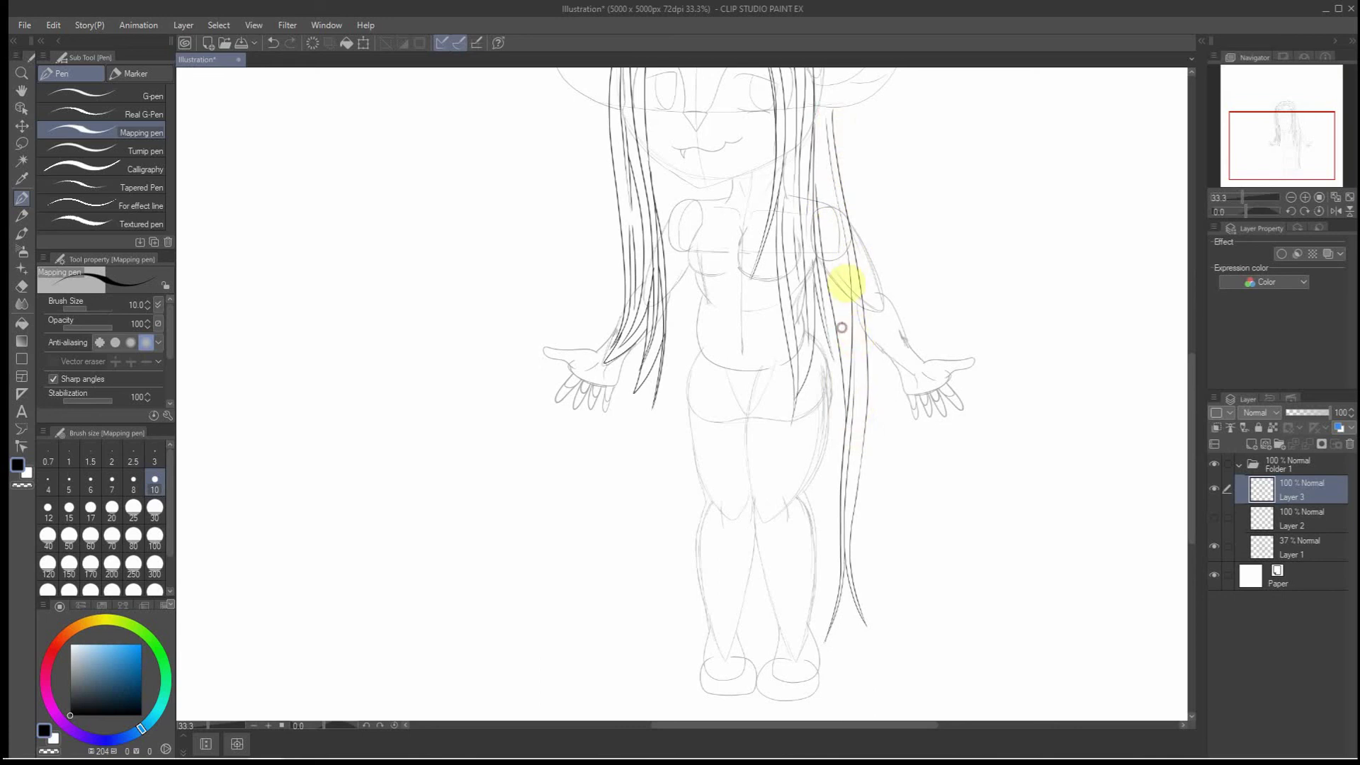
left_click_drag(841, 327, 816, 136)
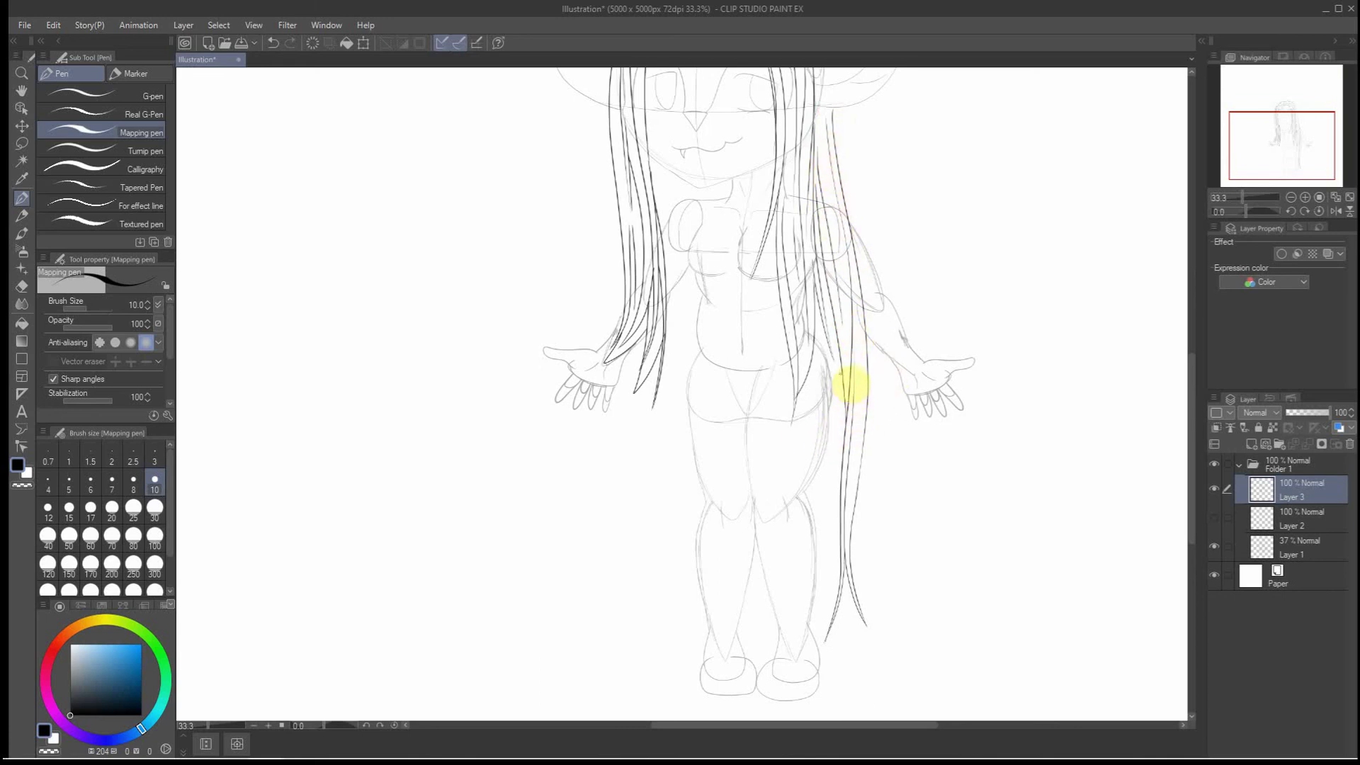
mouse_move(840, 368)
left_mouse_down()
mouse_move(852, 402)
mouse_move(841, 611)
mouse_move(843, 580)
left_mouse_up()
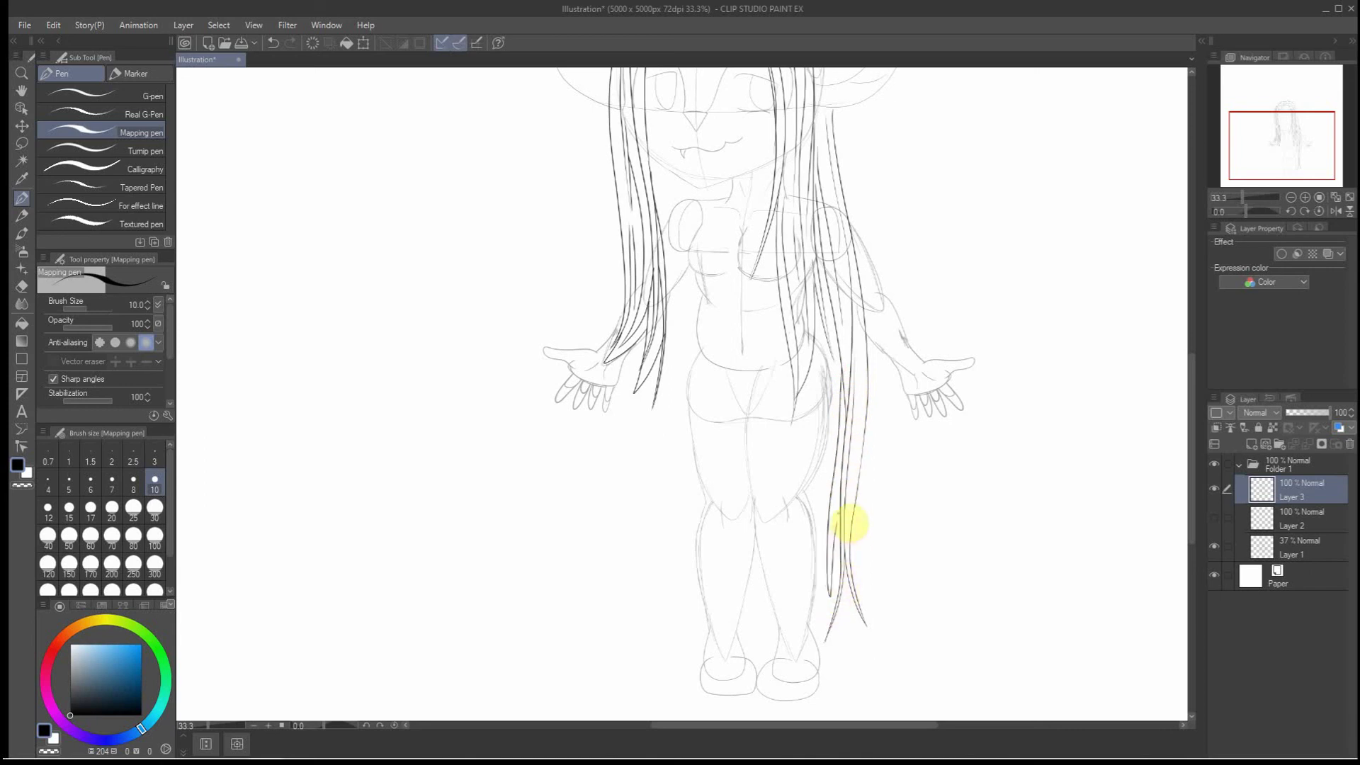
scroll(843, 524, "down", 3)
scroll(740, 308, "up", 2)
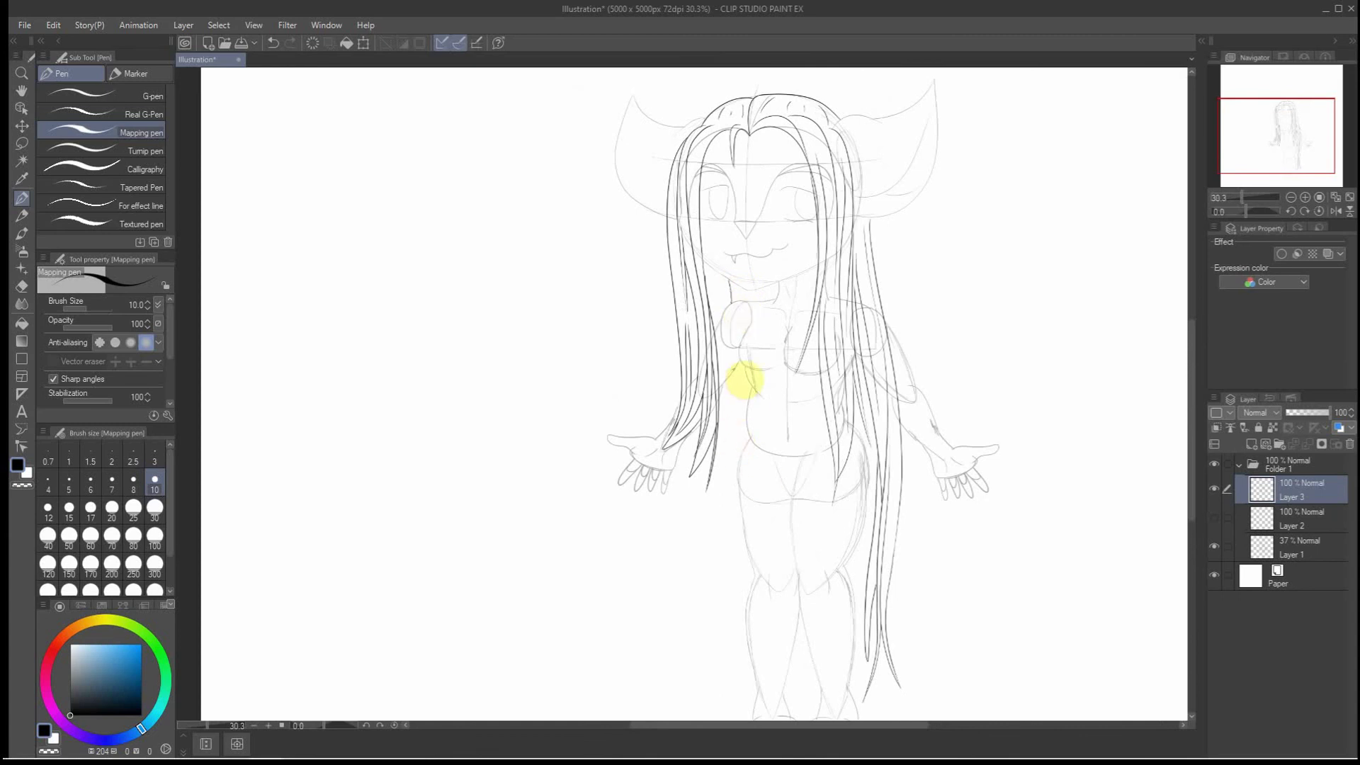
Draw the outer back-hair strand on the viewer's left from under the arm down past the thigh to the ankle
mouse_move(718, 426)
left_mouse_down()
mouse_move(720, 656)
mouse_move(711, 645)
left_mouse_up()
left_click_drag(732, 351, 720, 638)
scroll(740, 552, "down", 3)
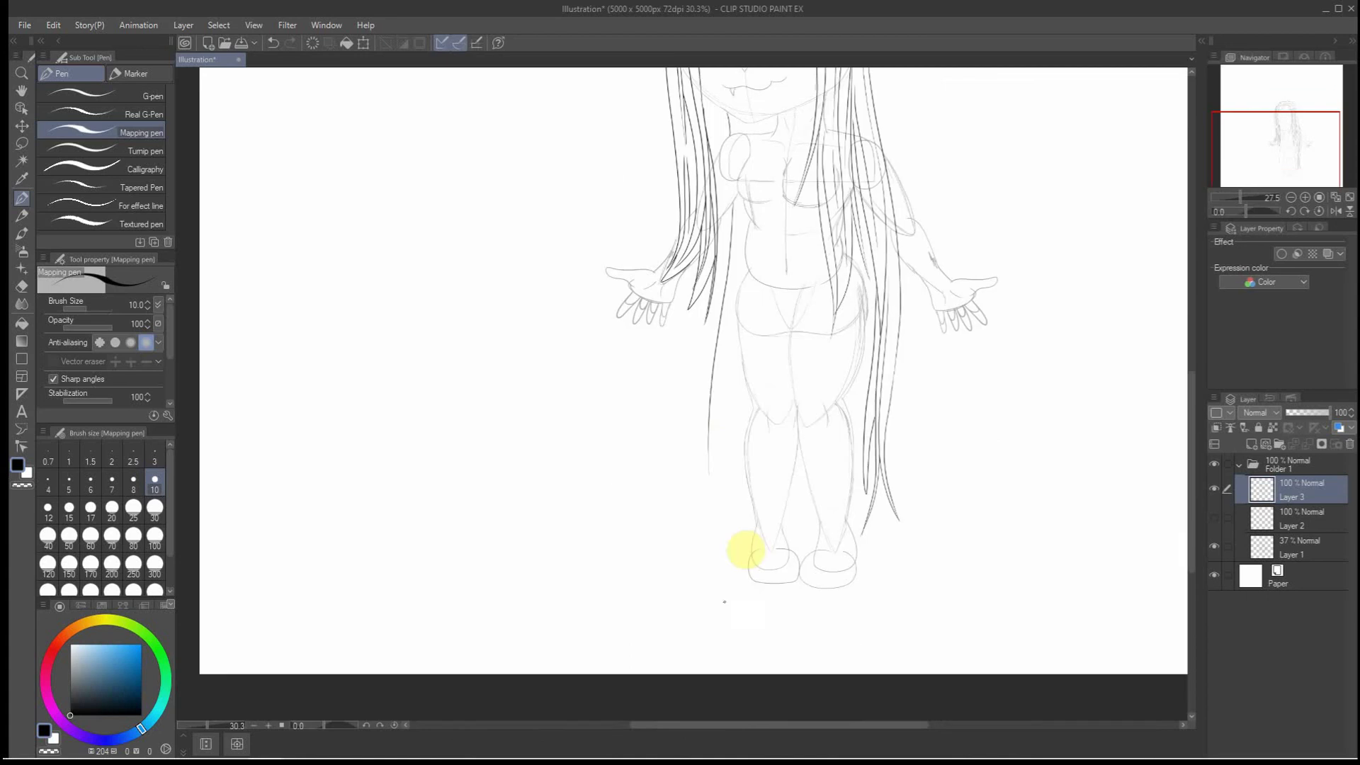
scroll(709, 440, "up", 2)
left_click_drag(703, 435, 705, 466)
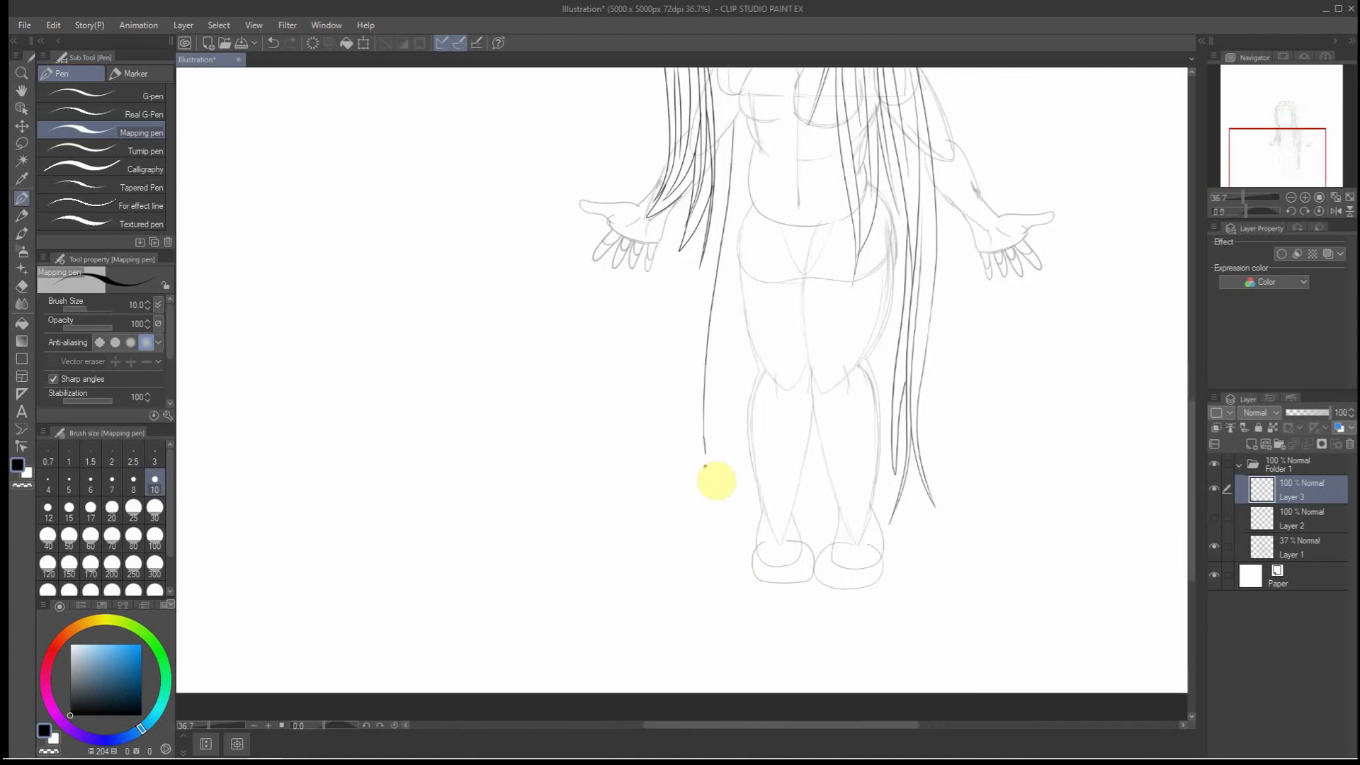
key("ctrl+z")
scroll(705, 447, "up", 2)
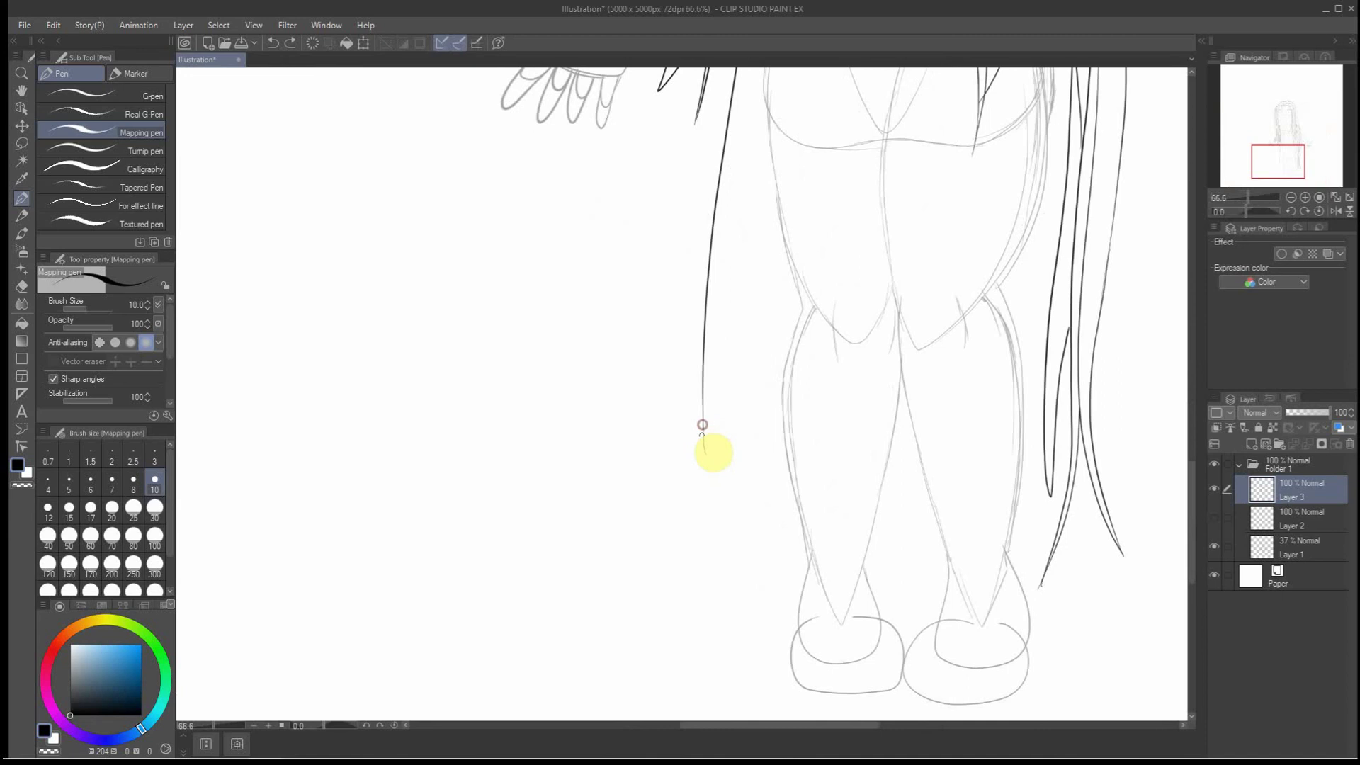
left_click_drag(703, 439, 722, 589)
scroll(728, 579, "down", 2)
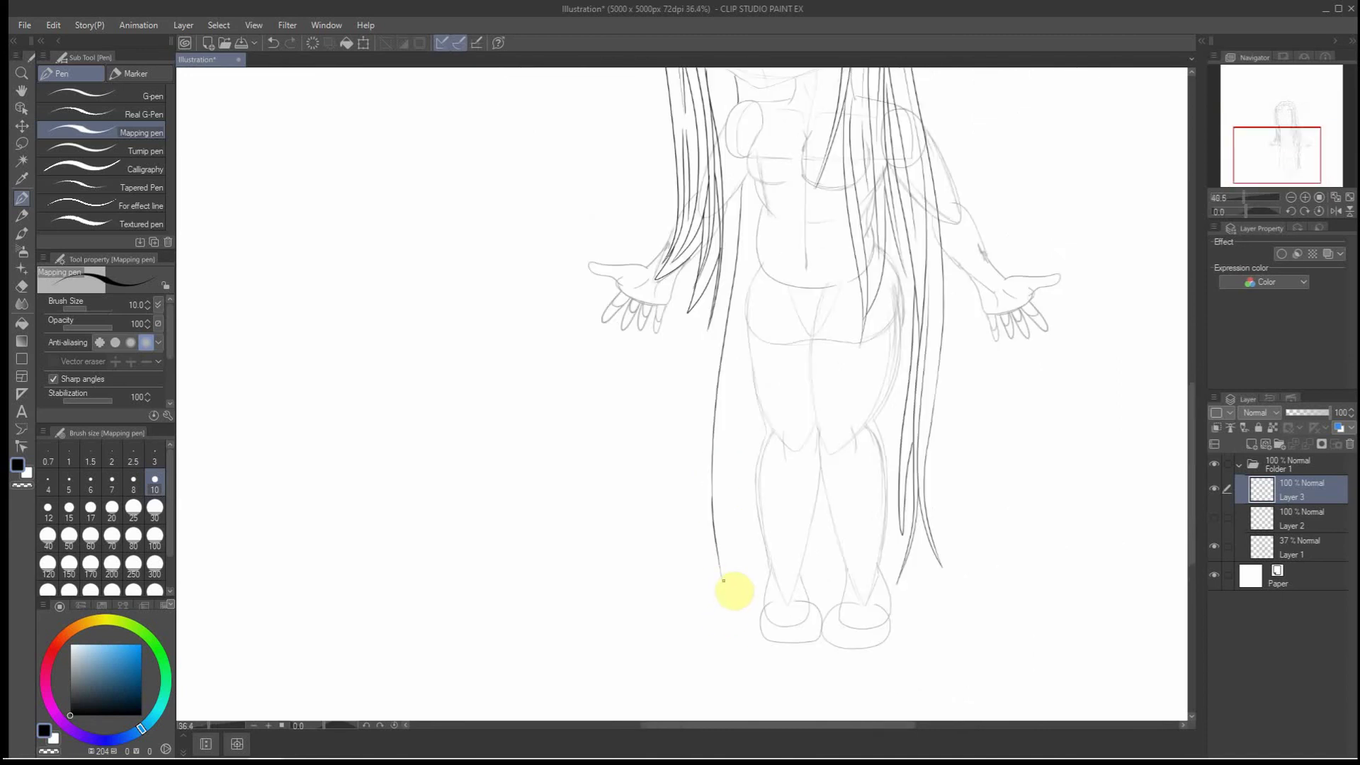
Draw inner lines alongside the viewer's left back-hair strand, rising from its ankle tip to the waist
scroll(729, 585, "down", 1)
mouse_move(723, 585)
left_mouse_down()
mouse_move(721, 433)
mouse_move(741, 277)
left_mouse_up()
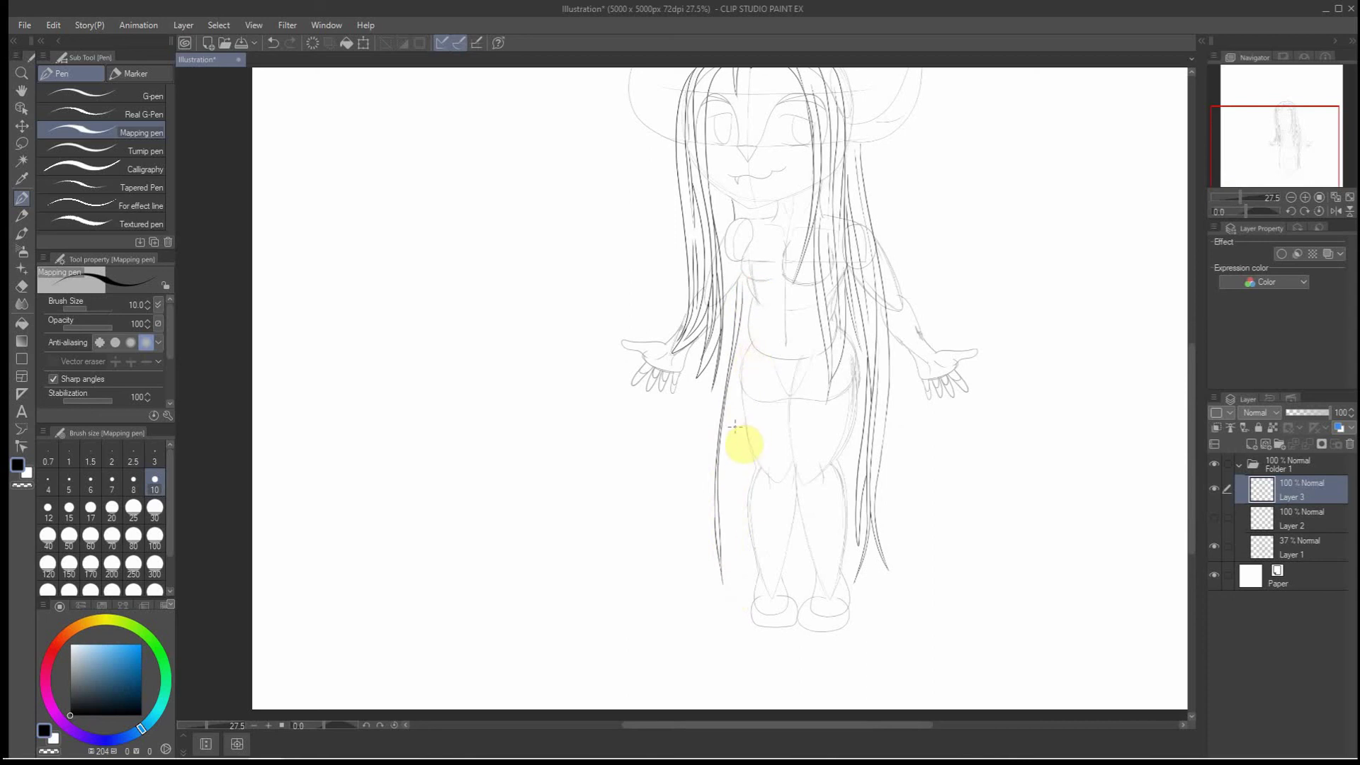
left_click_drag(718, 534, 745, 306)
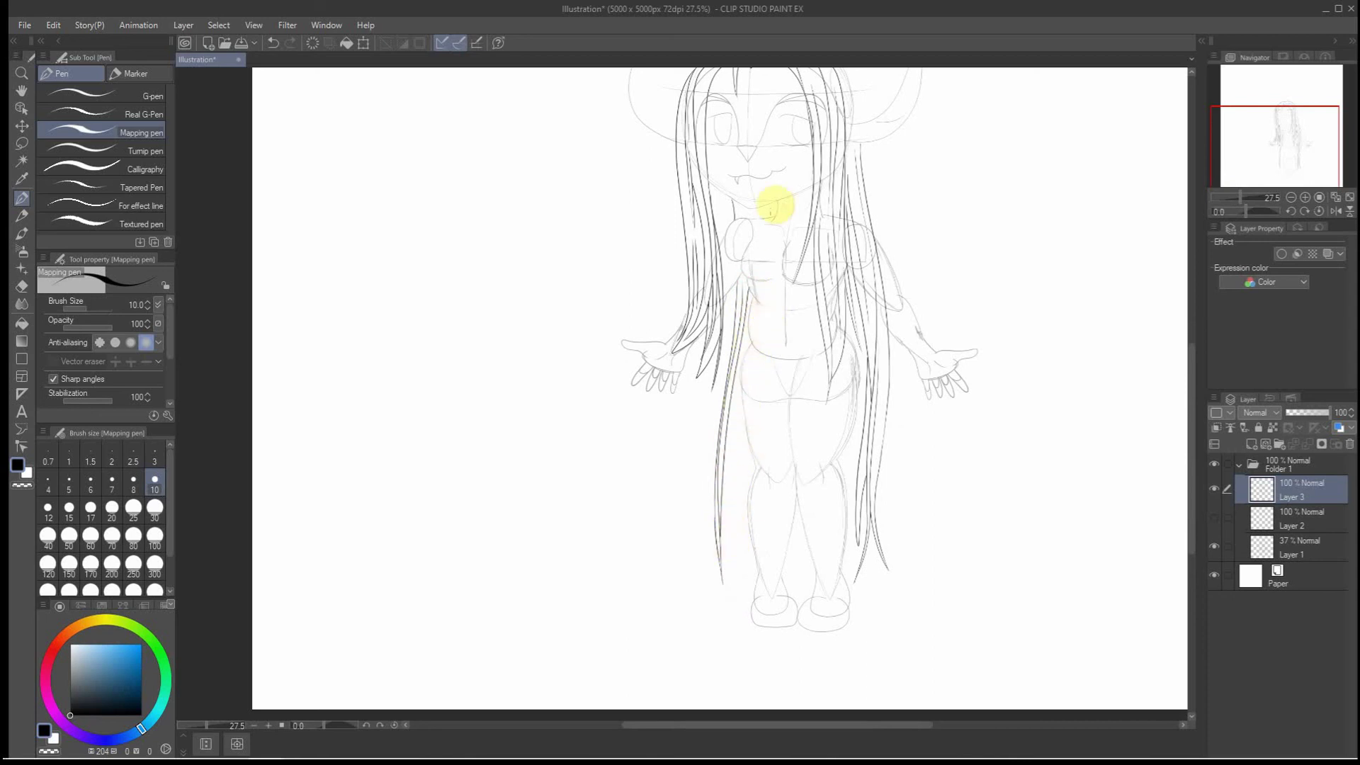
Add short vertical hair strokes behind the neck, just below the chin
scroll(759, 222, "up", 3)
scroll(754, 222, "up", 1)
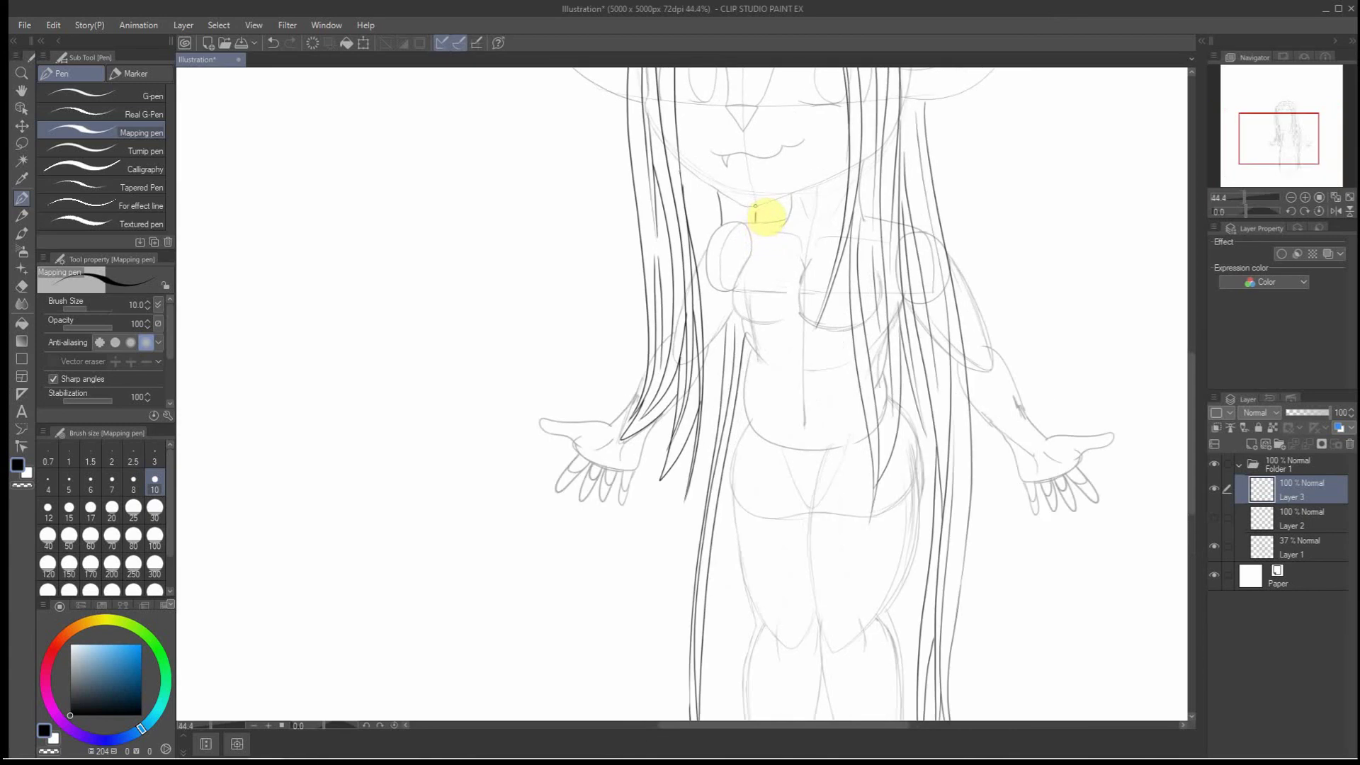
left_click_drag(744, 221, 735, 202)
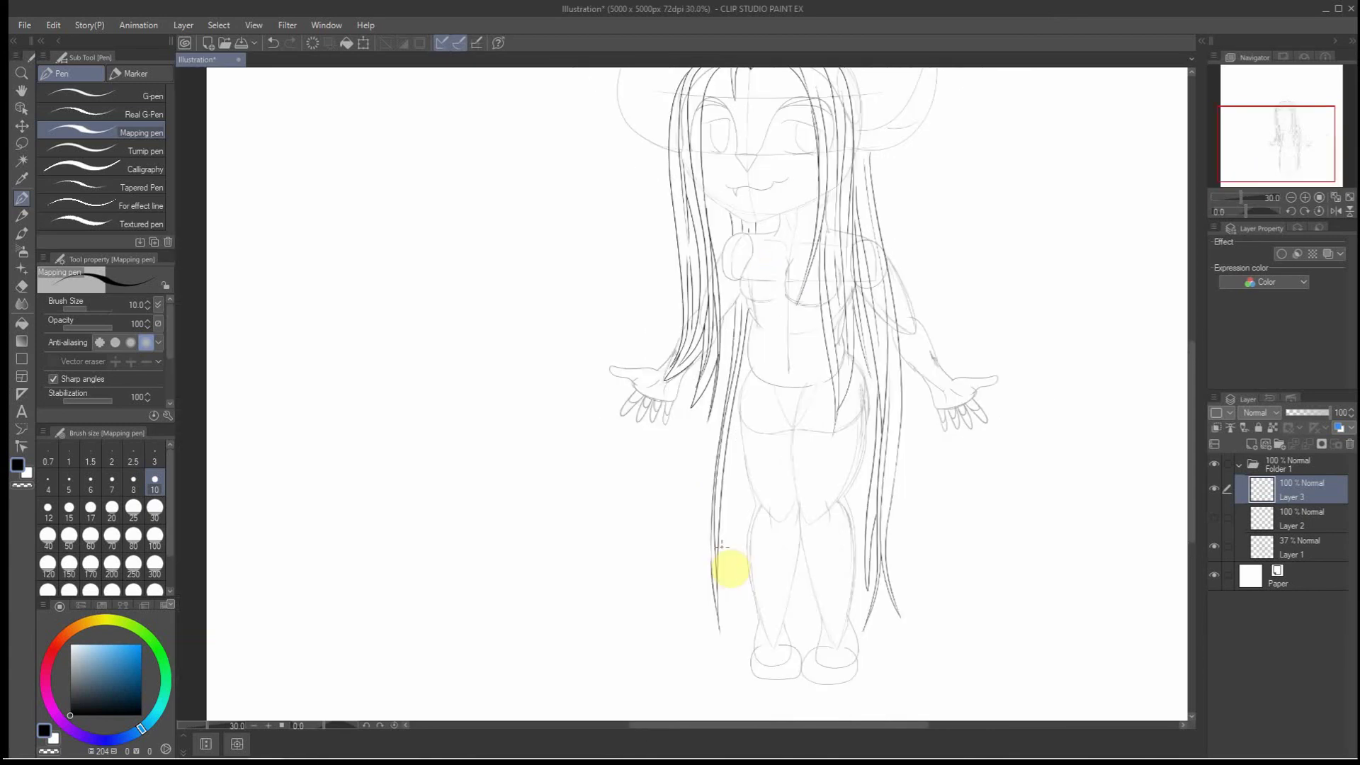
Fill out the lower end of the viewer's left back hair with further pointed locks beside the leg
scroll(721, 546, "down", 2)
left_click_drag(722, 490, 725, 548)
left_click_drag(738, 607, 739, 419)
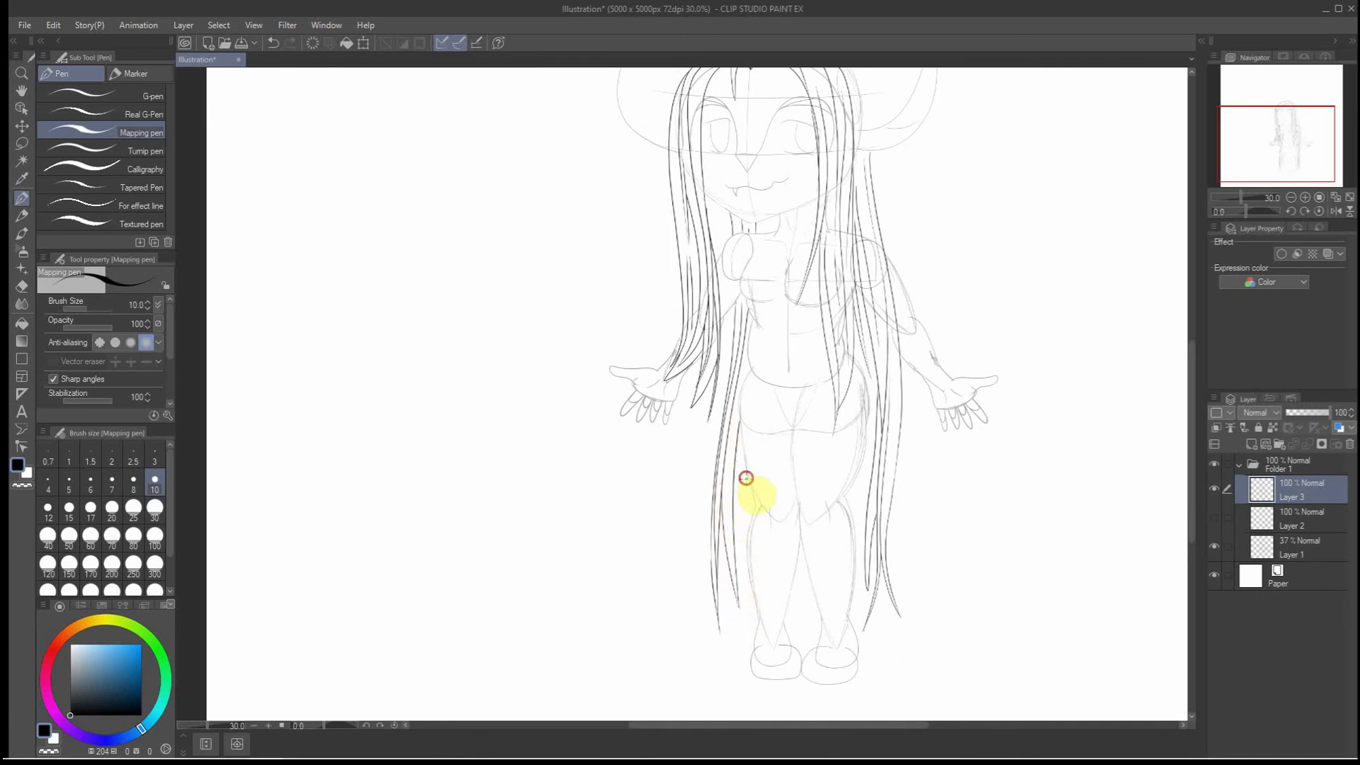
mouse_move(746, 478)
left_mouse_down()
mouse_move(750, 625)
mouse_move(737, 587)
left_mouse_up()
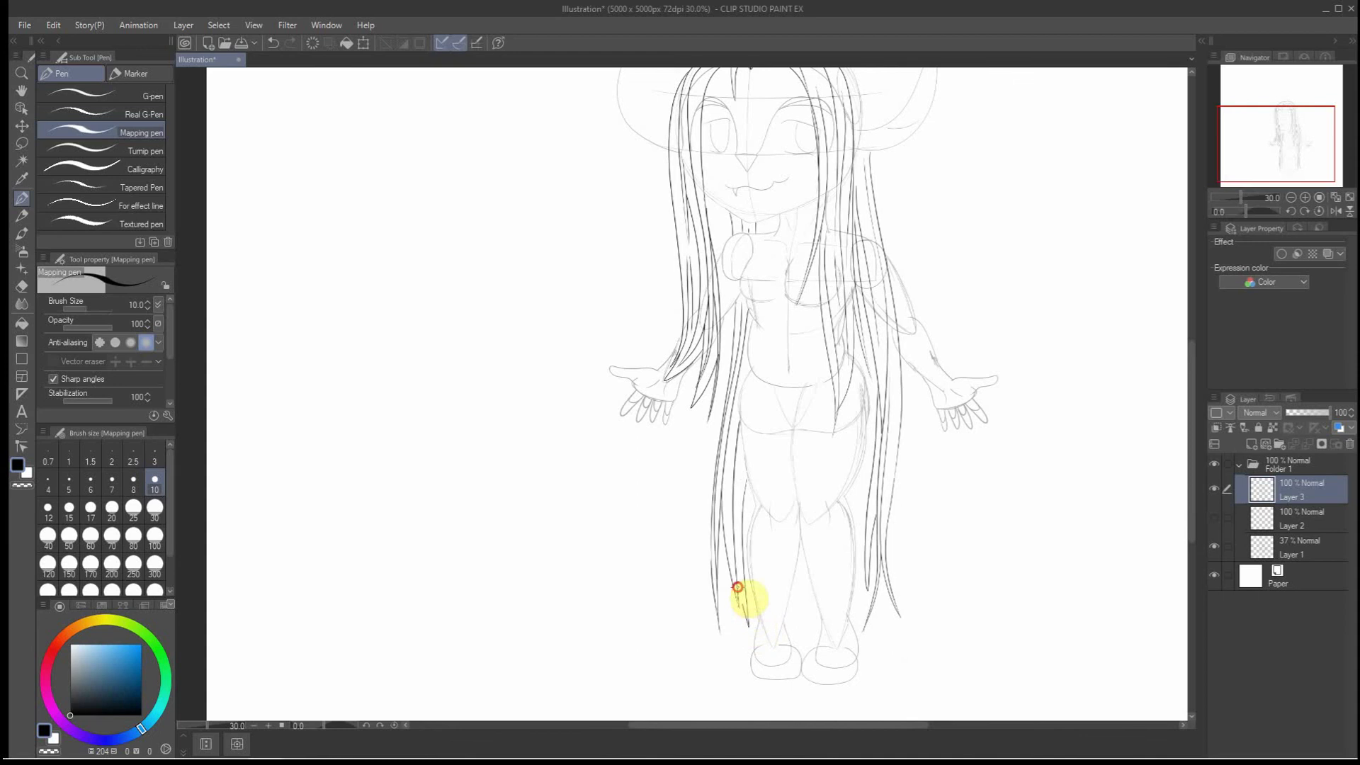
Add one more short hair stroke below the chin on the viewer's right side of the neck
scroll(747, 592, "down", 1)
scroll(765, 290, "up", 3)
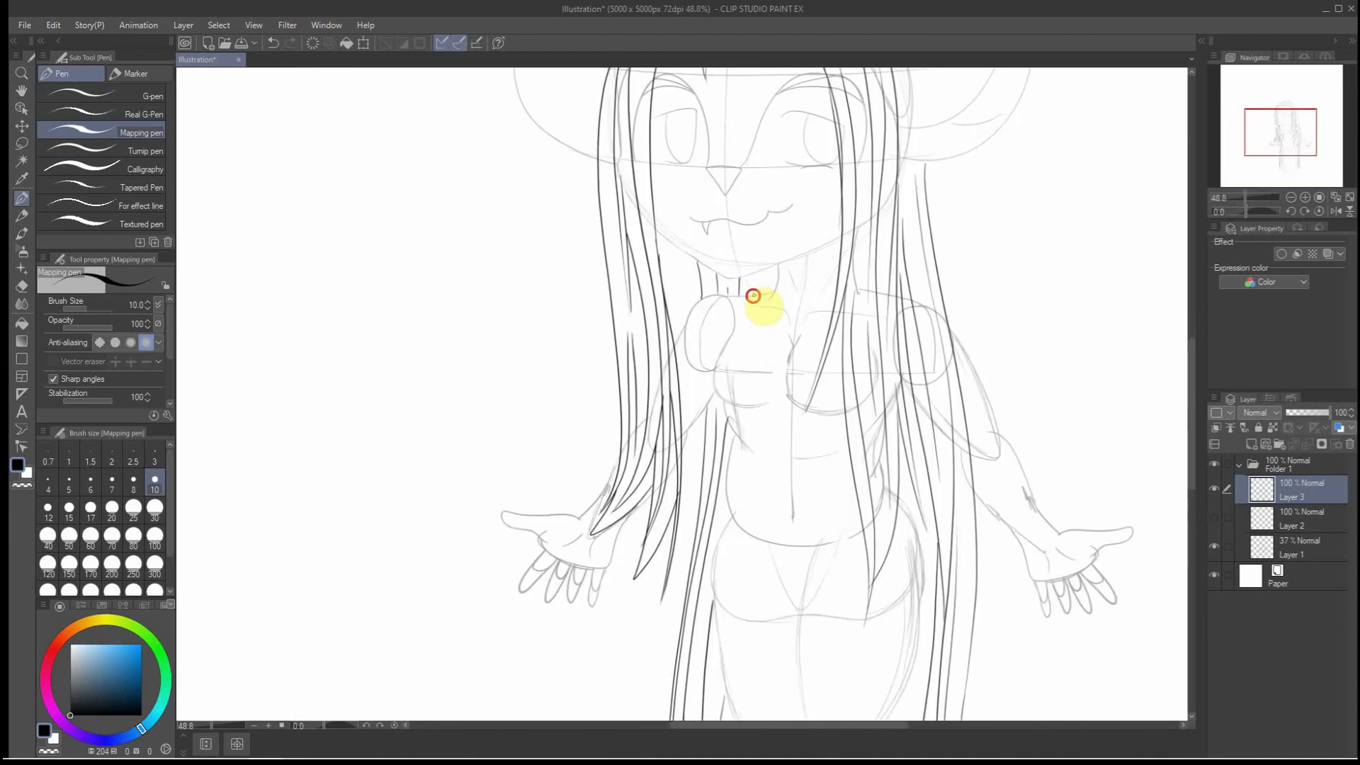
left_click_drag(754, 294, 754, 271)
scroll(1007, 367, "down", 2)
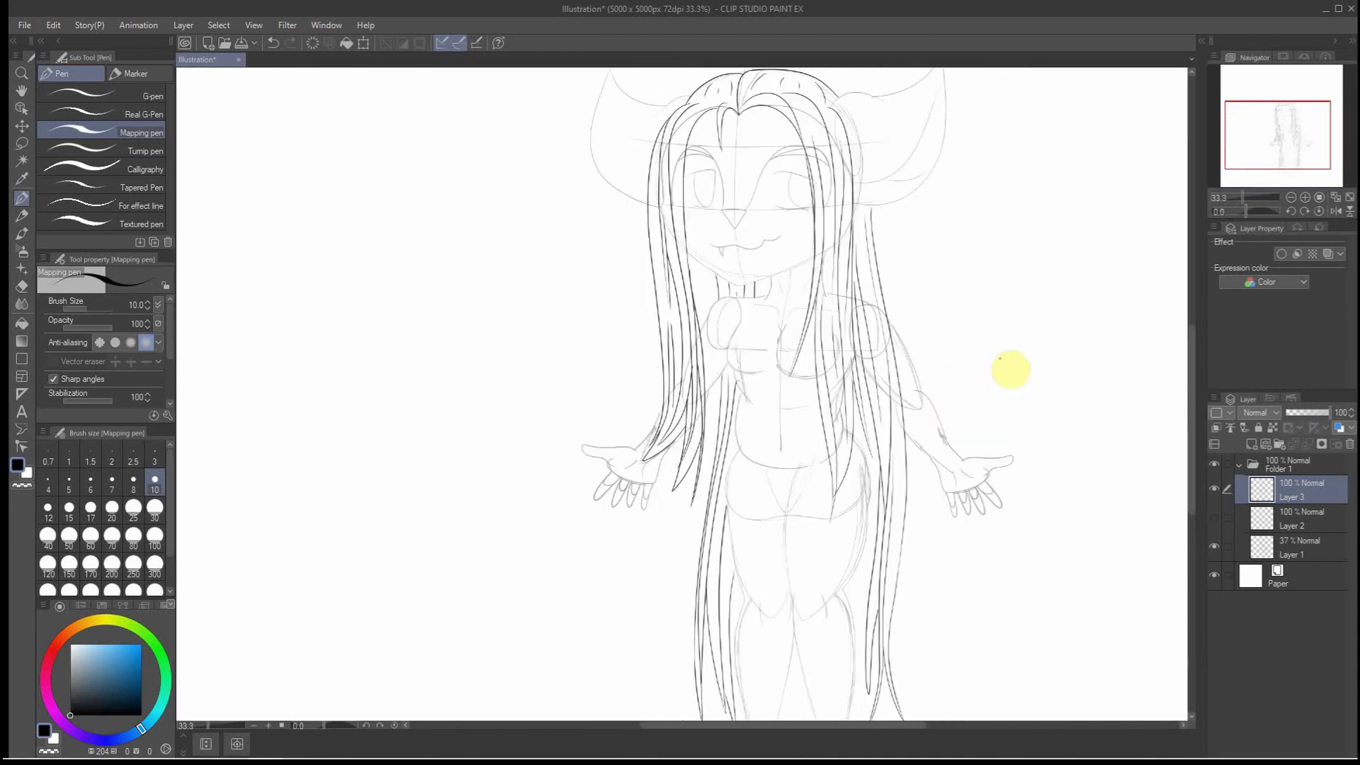
Erase the back-hair lines that cross the shoulder, upper arm and forearm on the viewer's right
scroll(1005, 352, "up", 1)
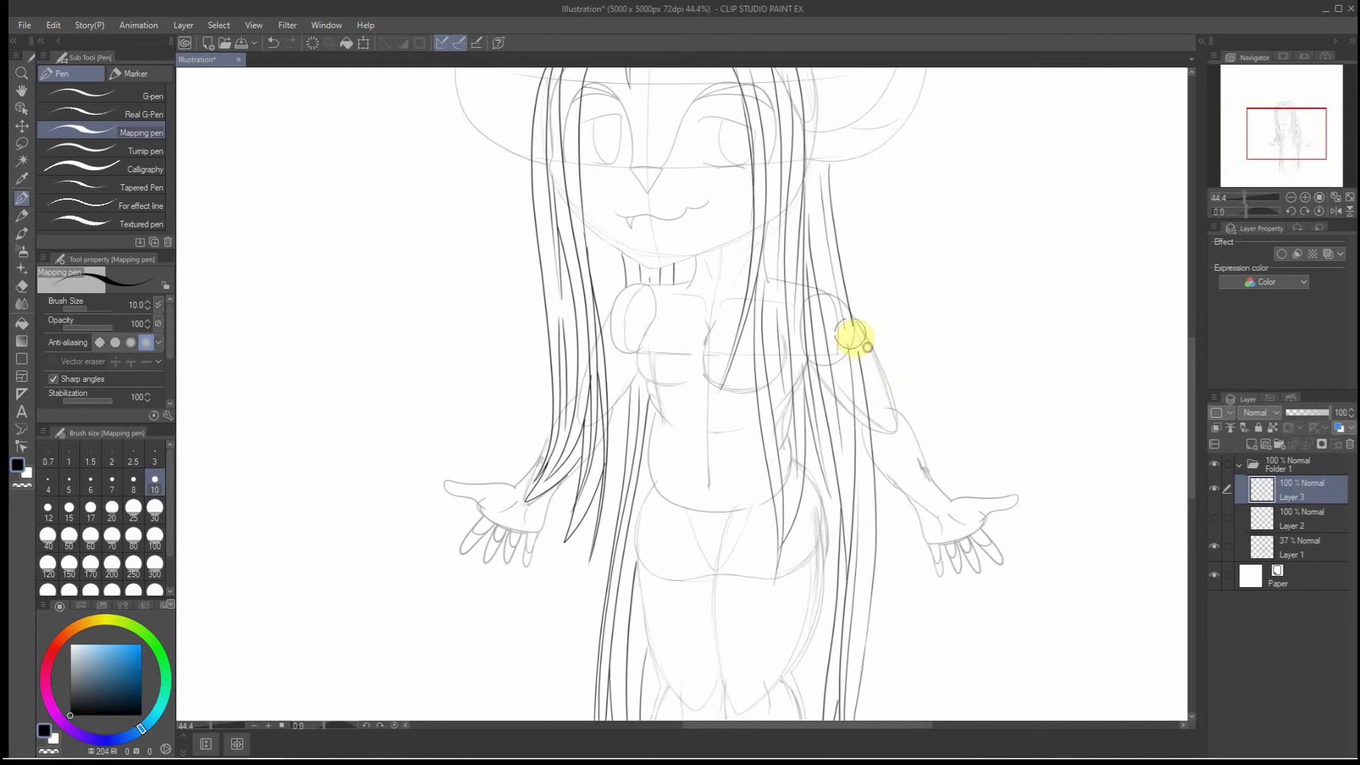
mouse_move(804, 316)
left_mouse_down()
mouse_move(827, 301)
mouse_move(871, 416)
left_mouse_up()
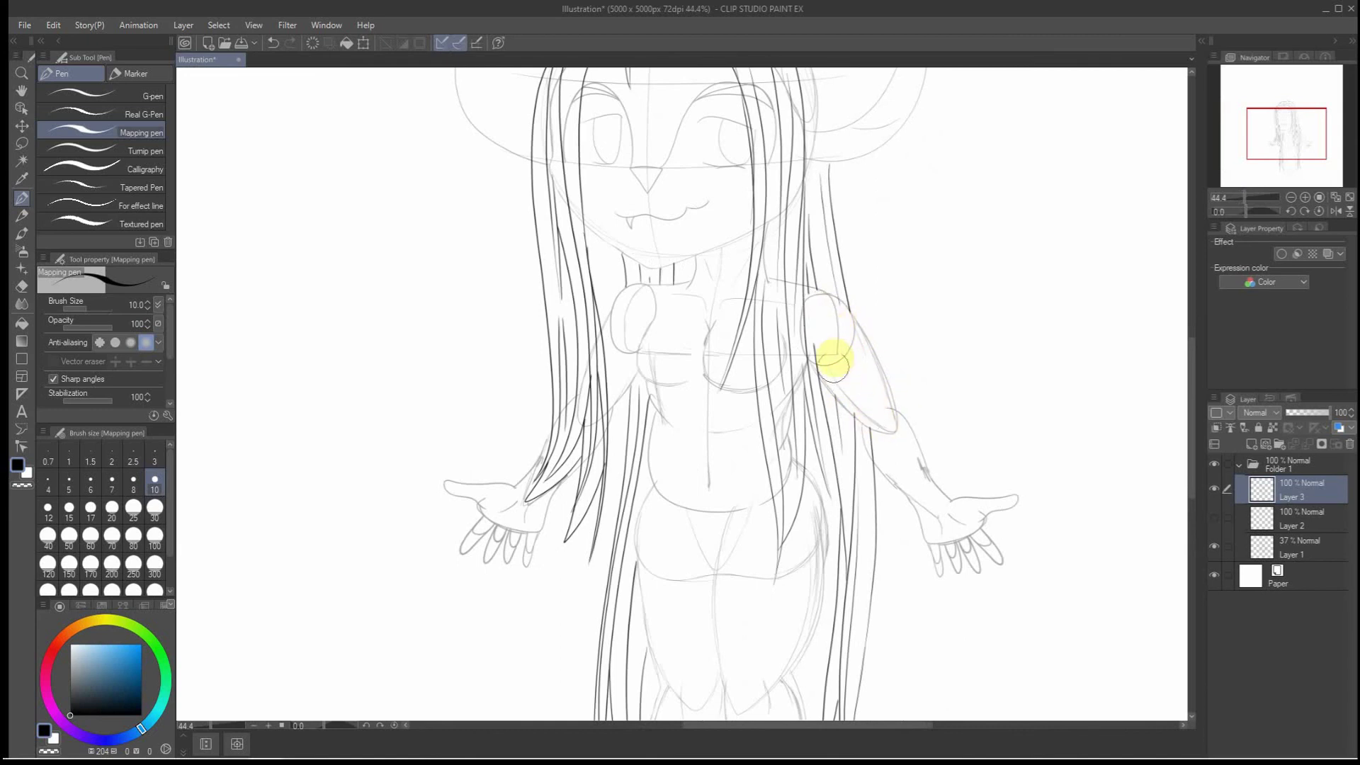
left_click_drag(820, 343, 875, 441)
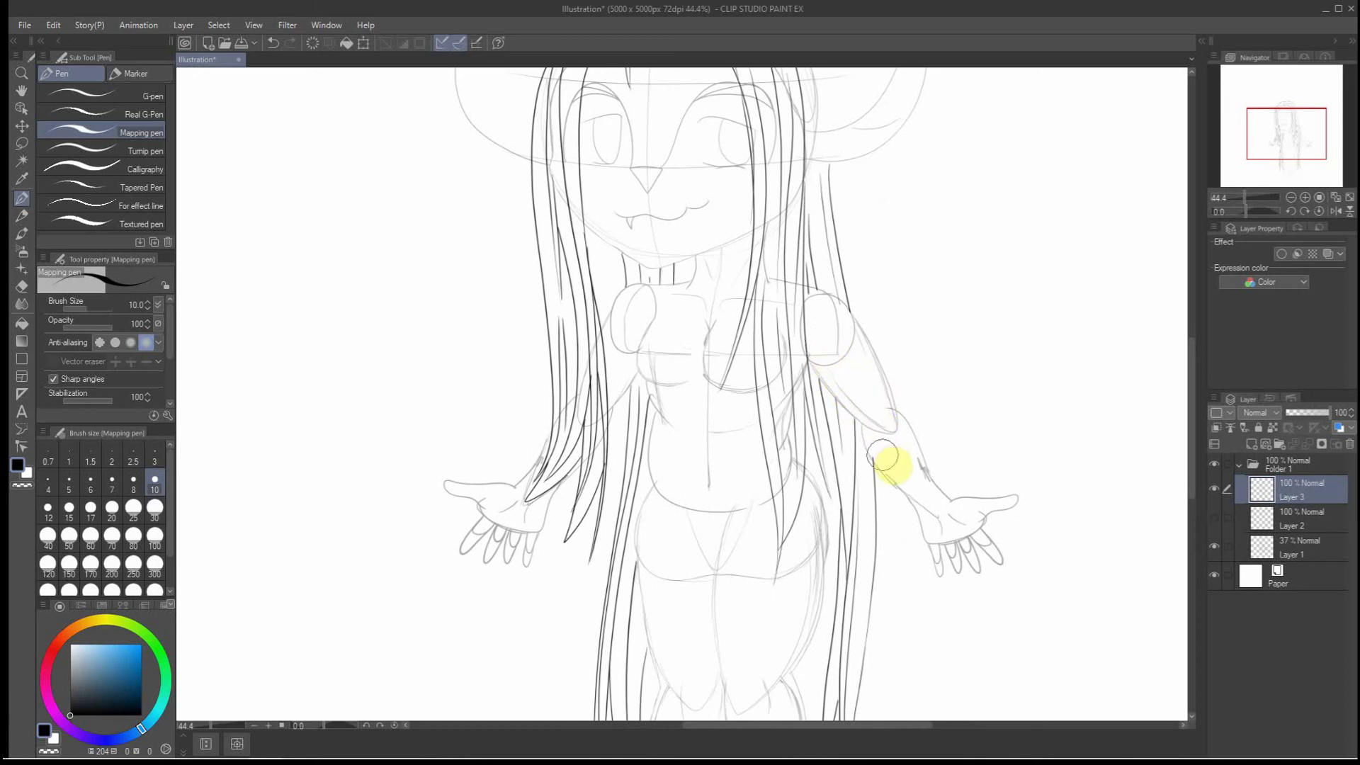
scroll(885, 451, "down", 2)
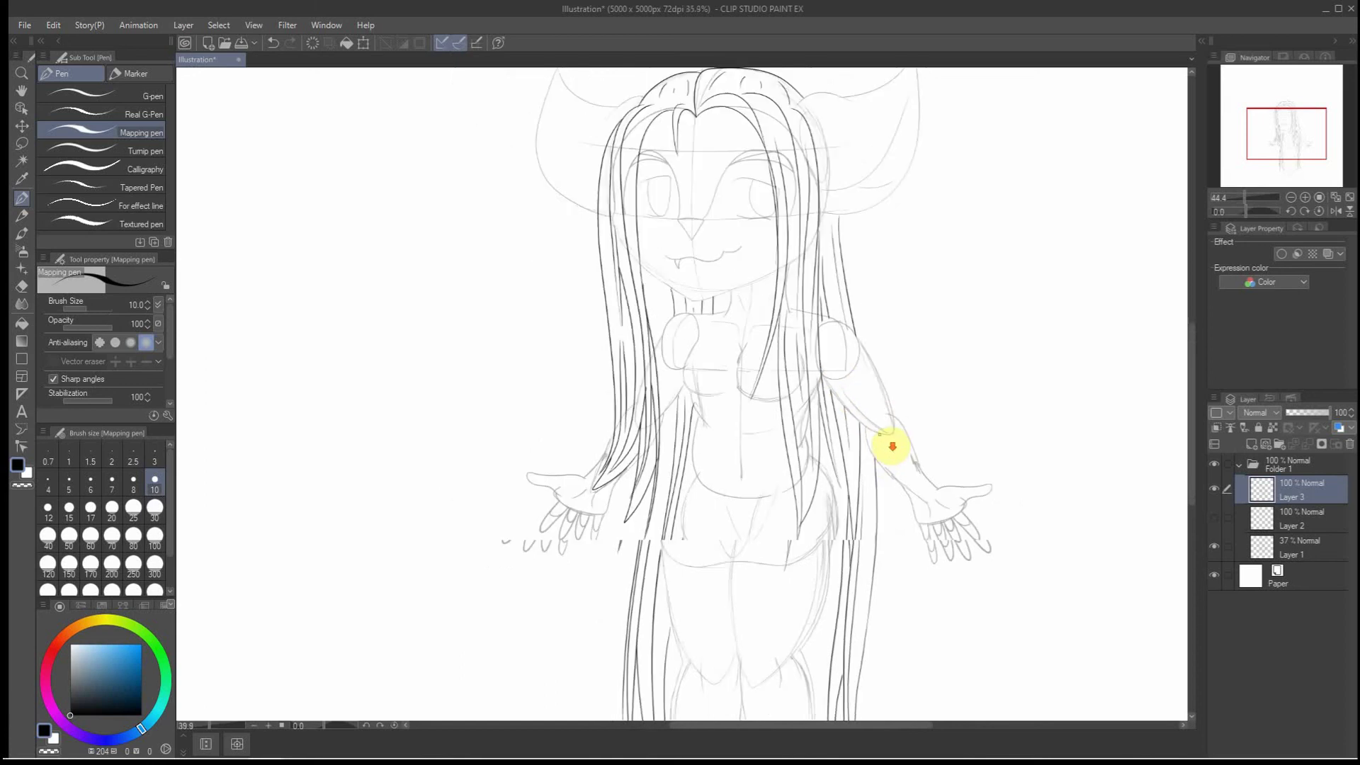
scroll(885, 423, "down", 2)
scroll(884, 424, "down", 1)
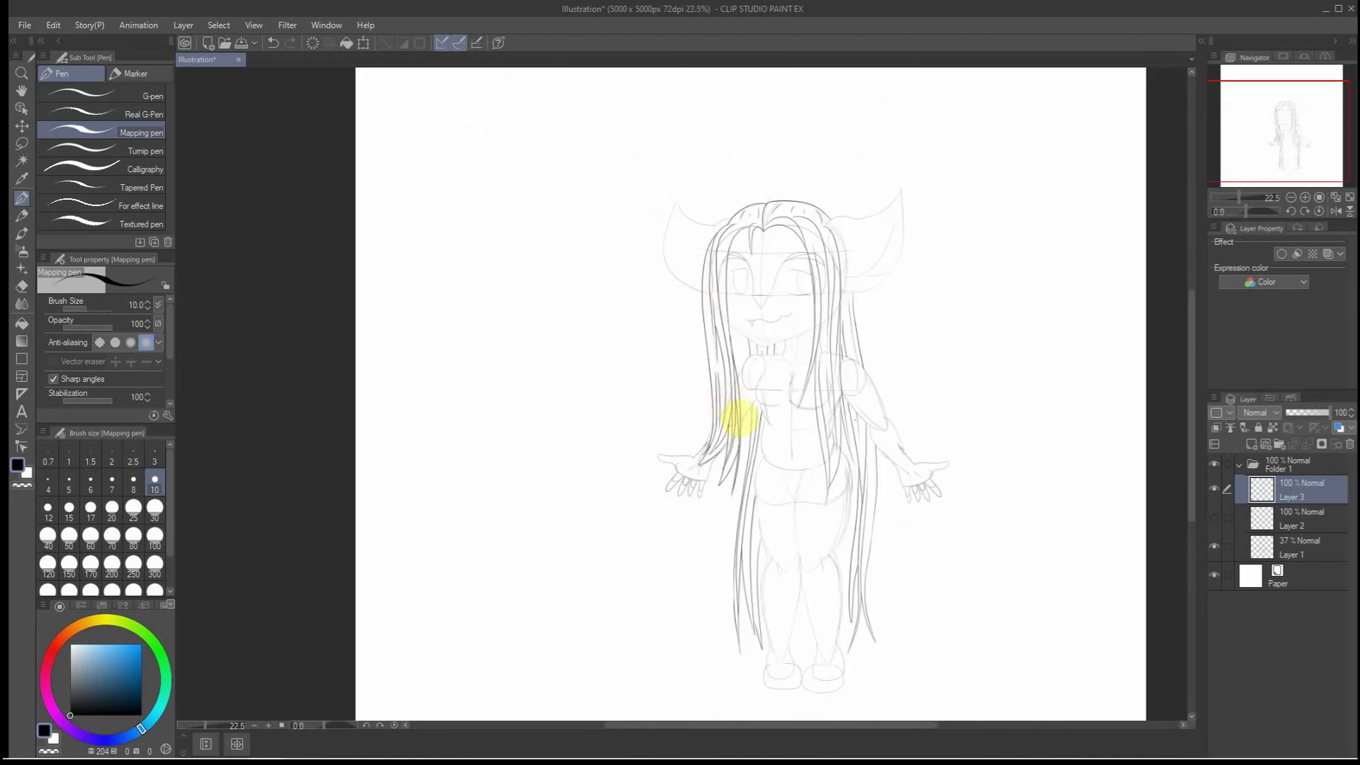
Save the illustration
left_click(24, 25)
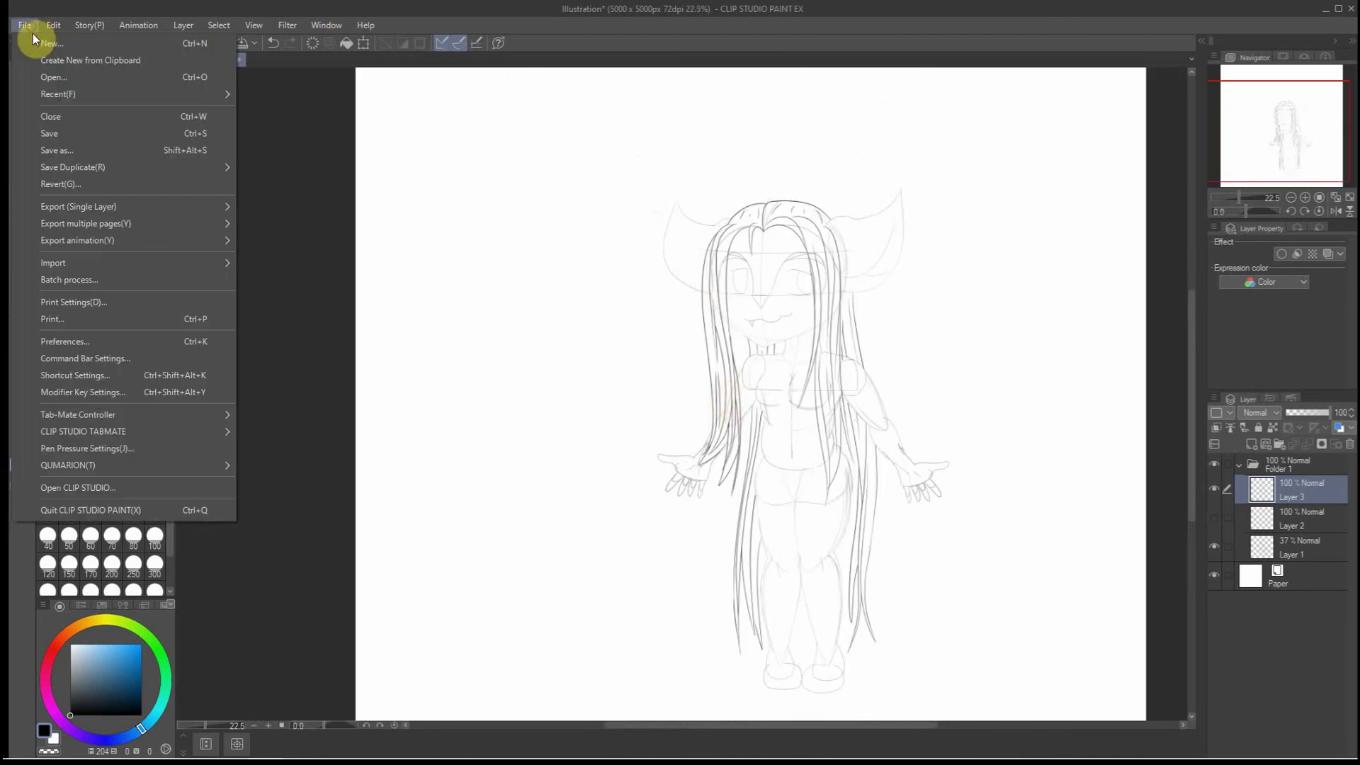
left_click(39, 126)
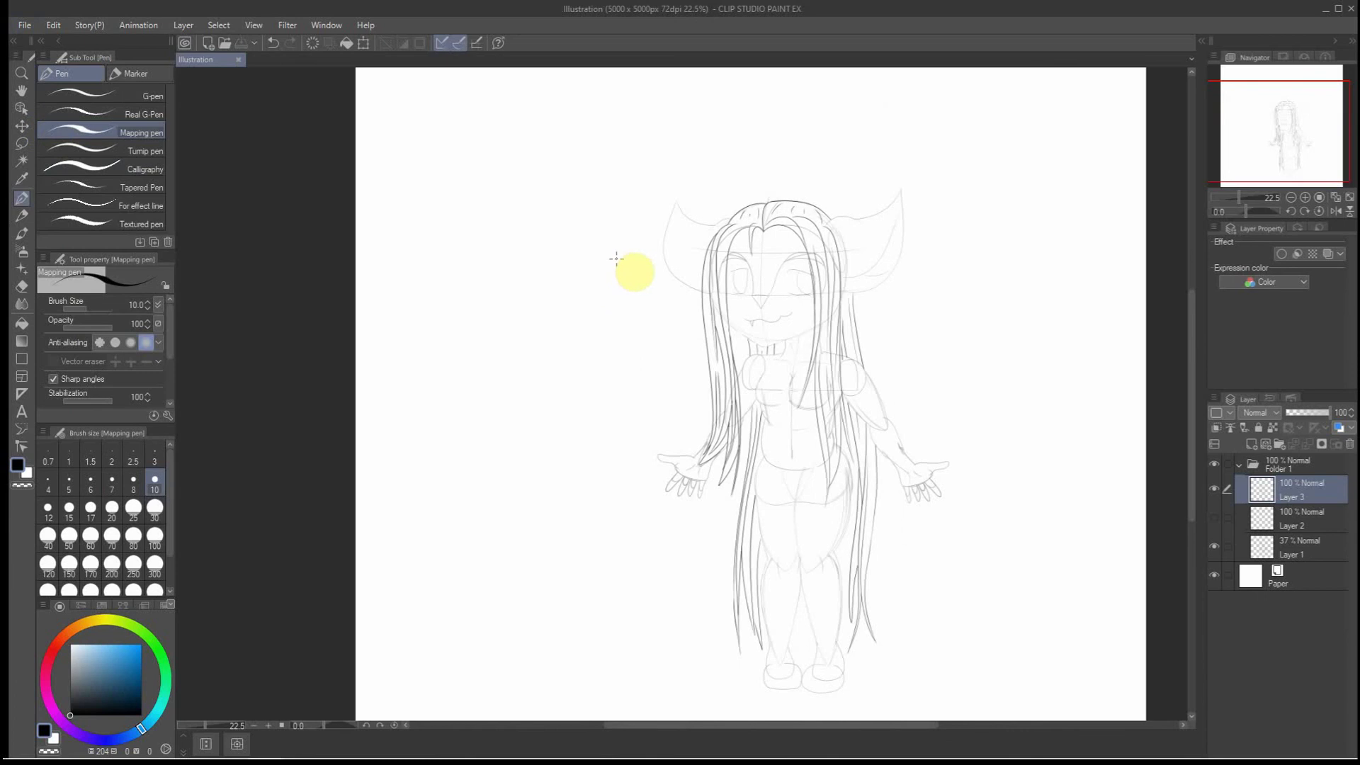
scroll(680, 319, "down", 2)
scroll(786, 421, "up", 2)
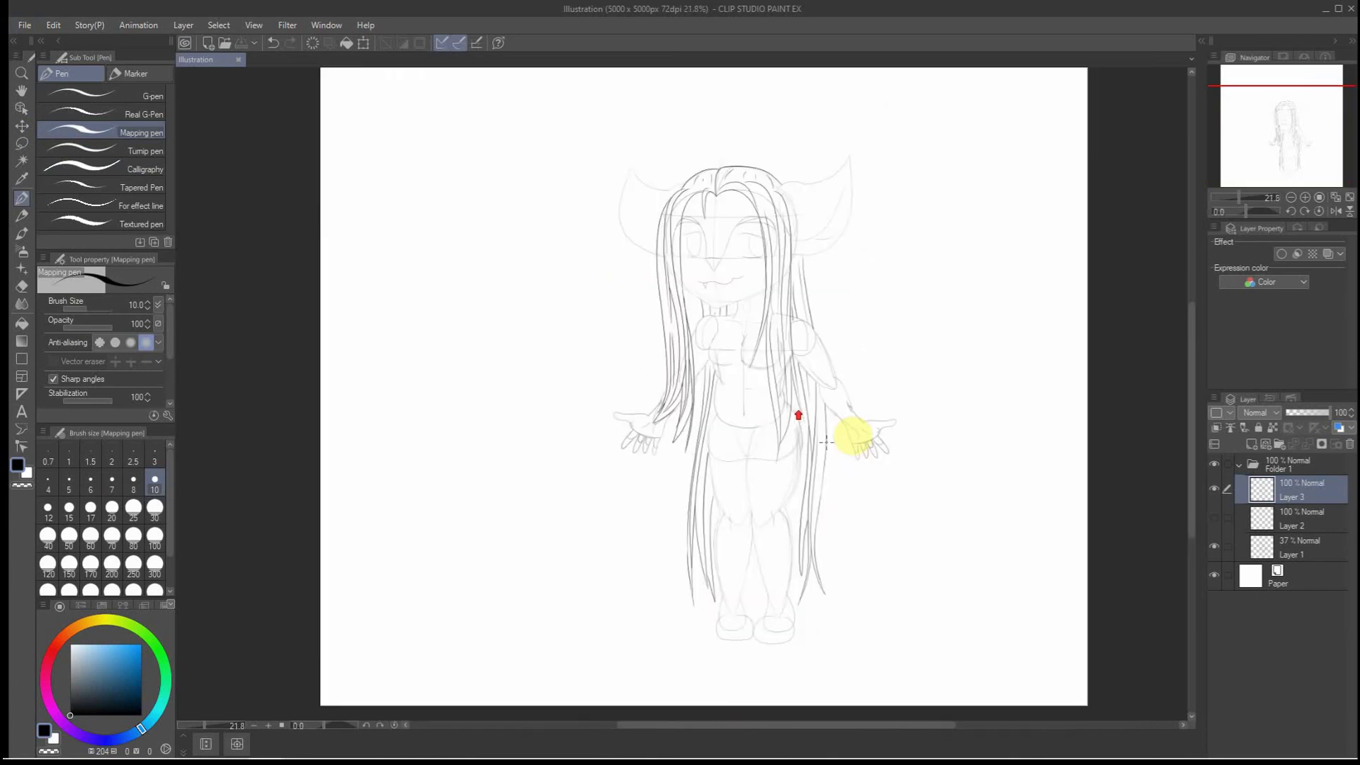
scroll(866, 193, "up", 1)
scroll(870, 193, "down", 1)
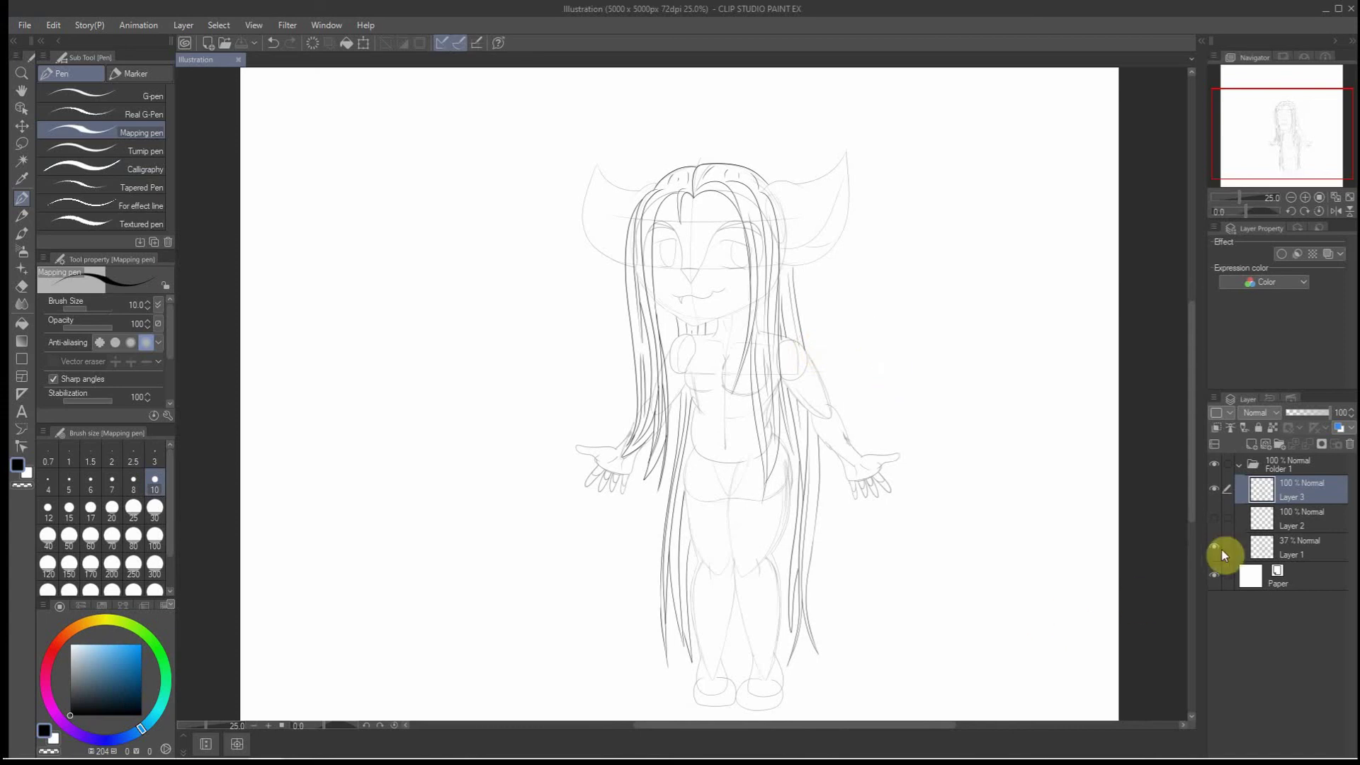
Hide the back-hair layer, Layer 3, and add a new layer directly above the faded sketch on Layer 1
left_click(1212, 489)
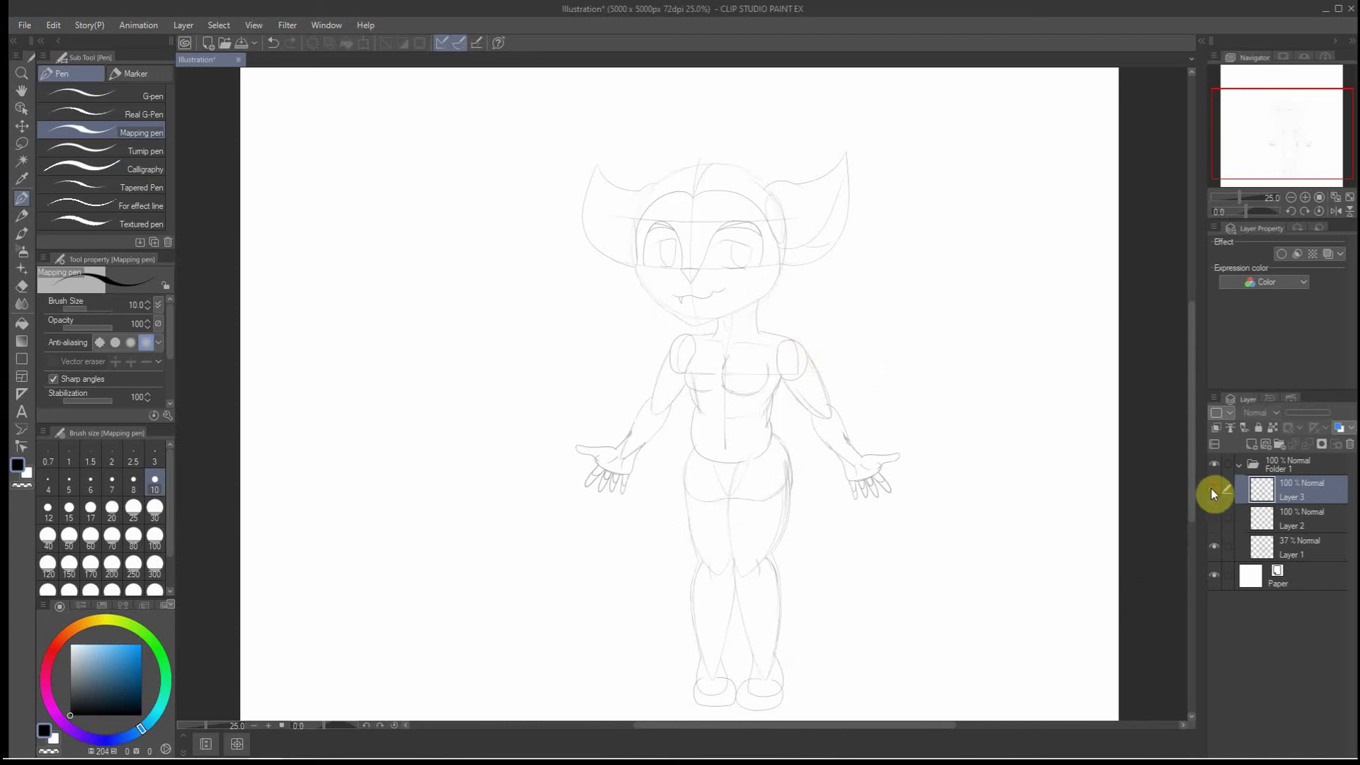
left_click(1267, 547)
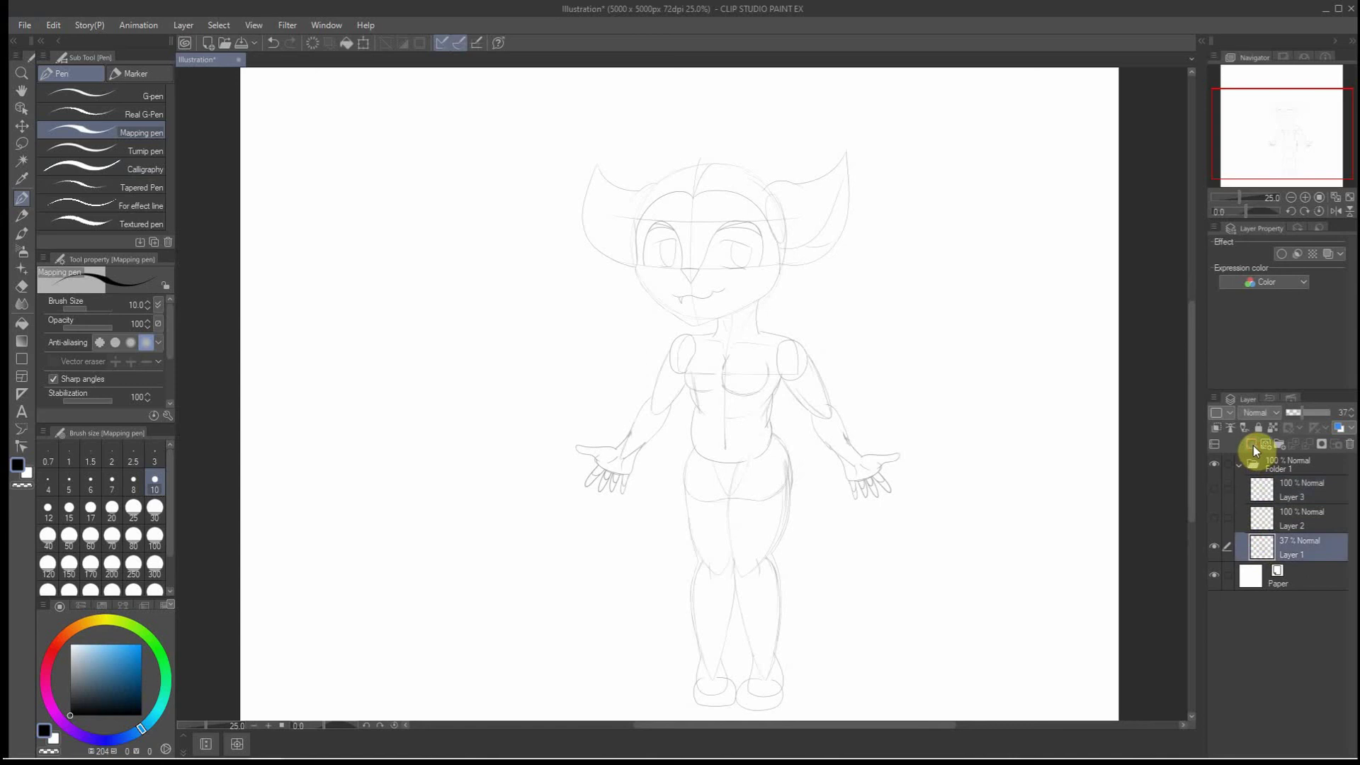
left_click(1252, 445)
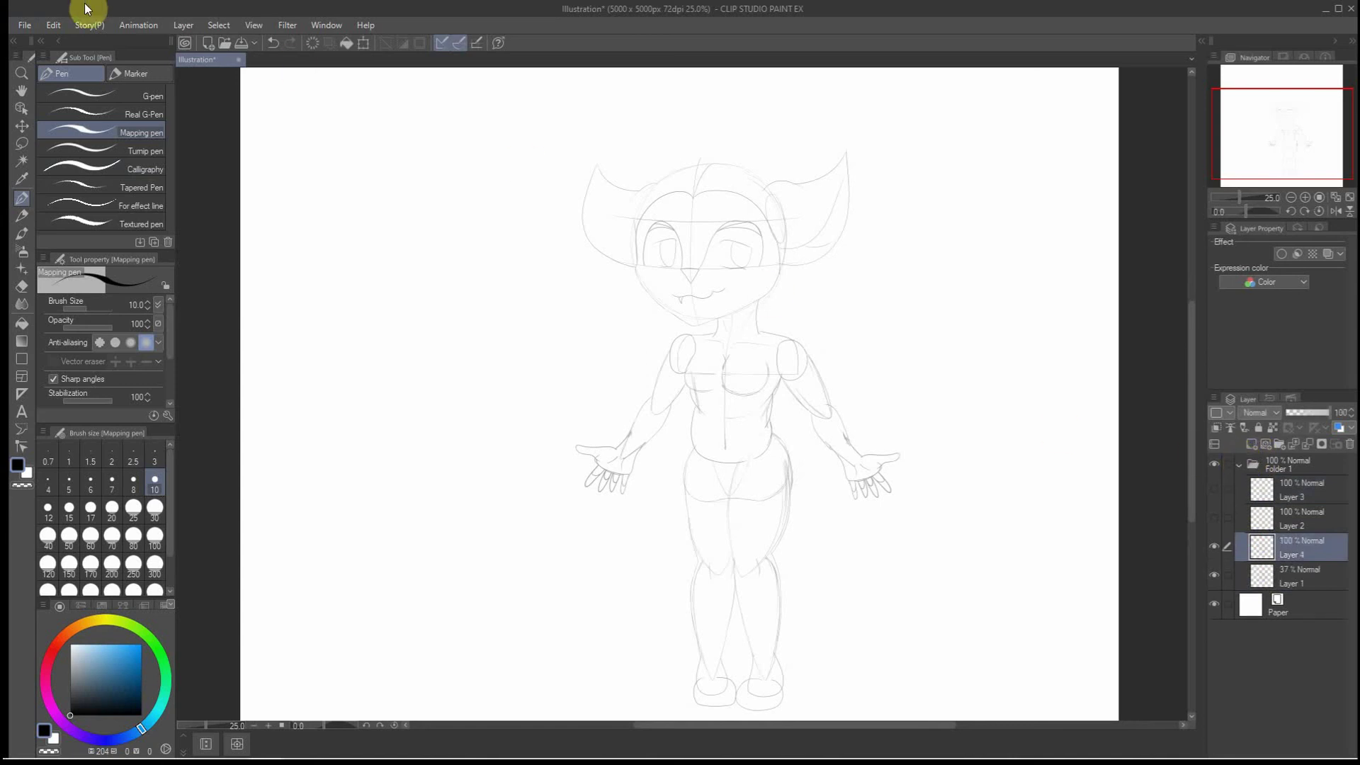
Save the illustration with the new empty layer
left_click(49, 26)
left_click(28, 25)
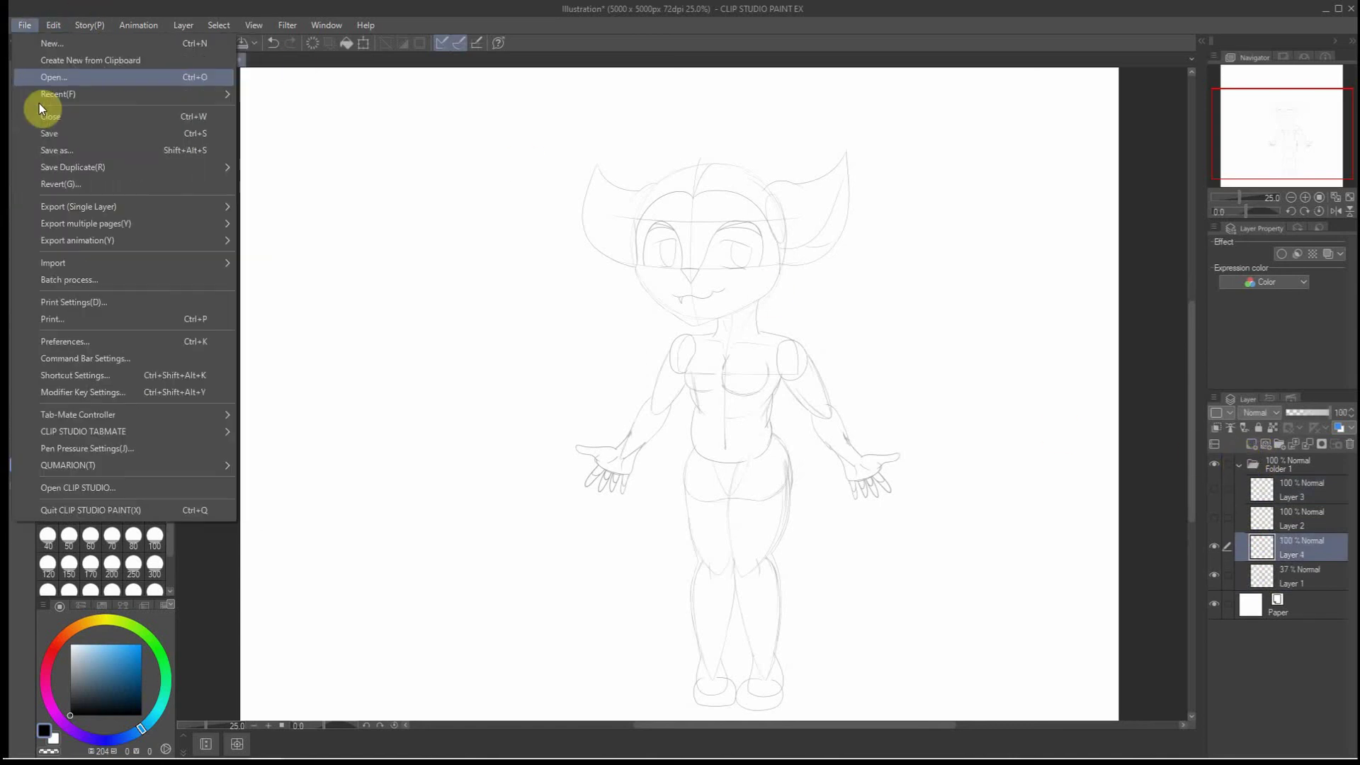
left_click(40, 138)
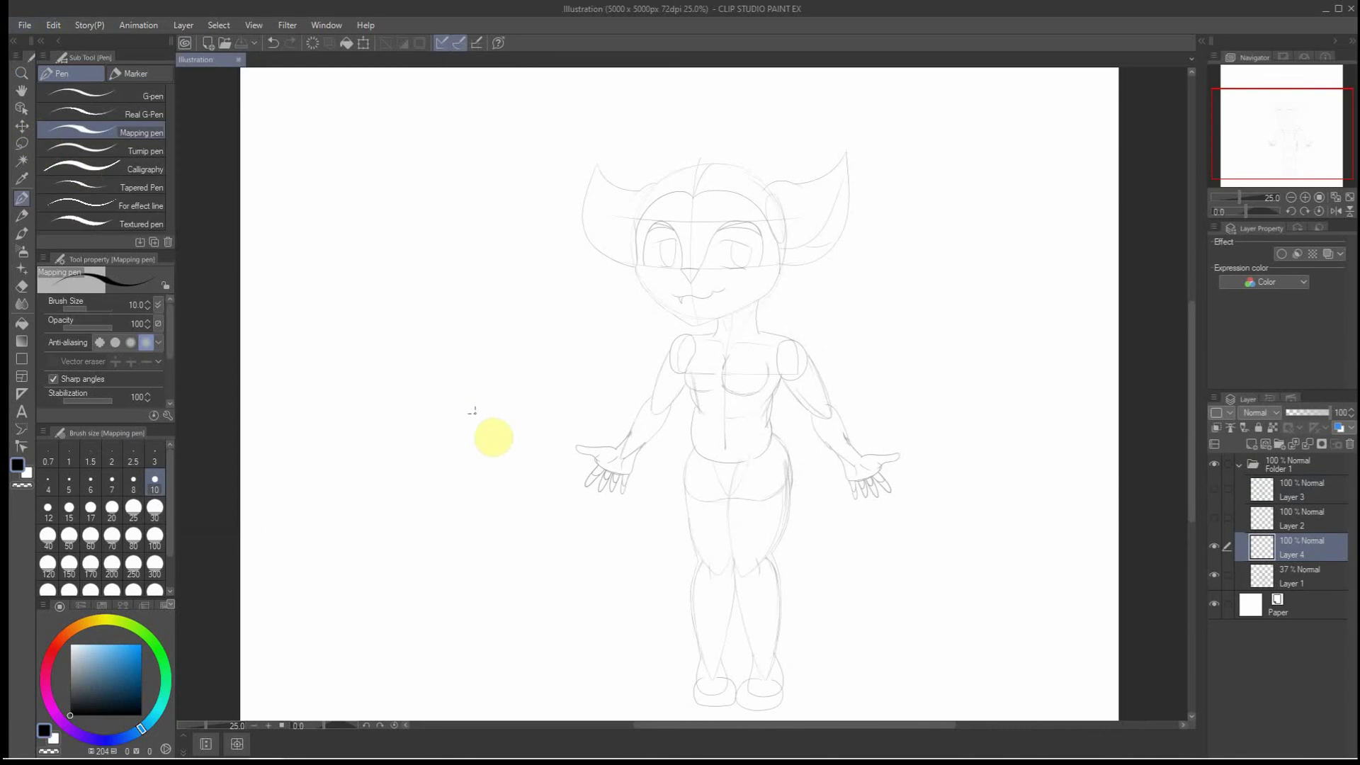
Ink a long sleeve on the viewer's right arm, with an open cuff across the palm and edges running up the forearm to the armpit
scroll(543, 384, "down", 4)
scroll(669, 550, "up", 4)
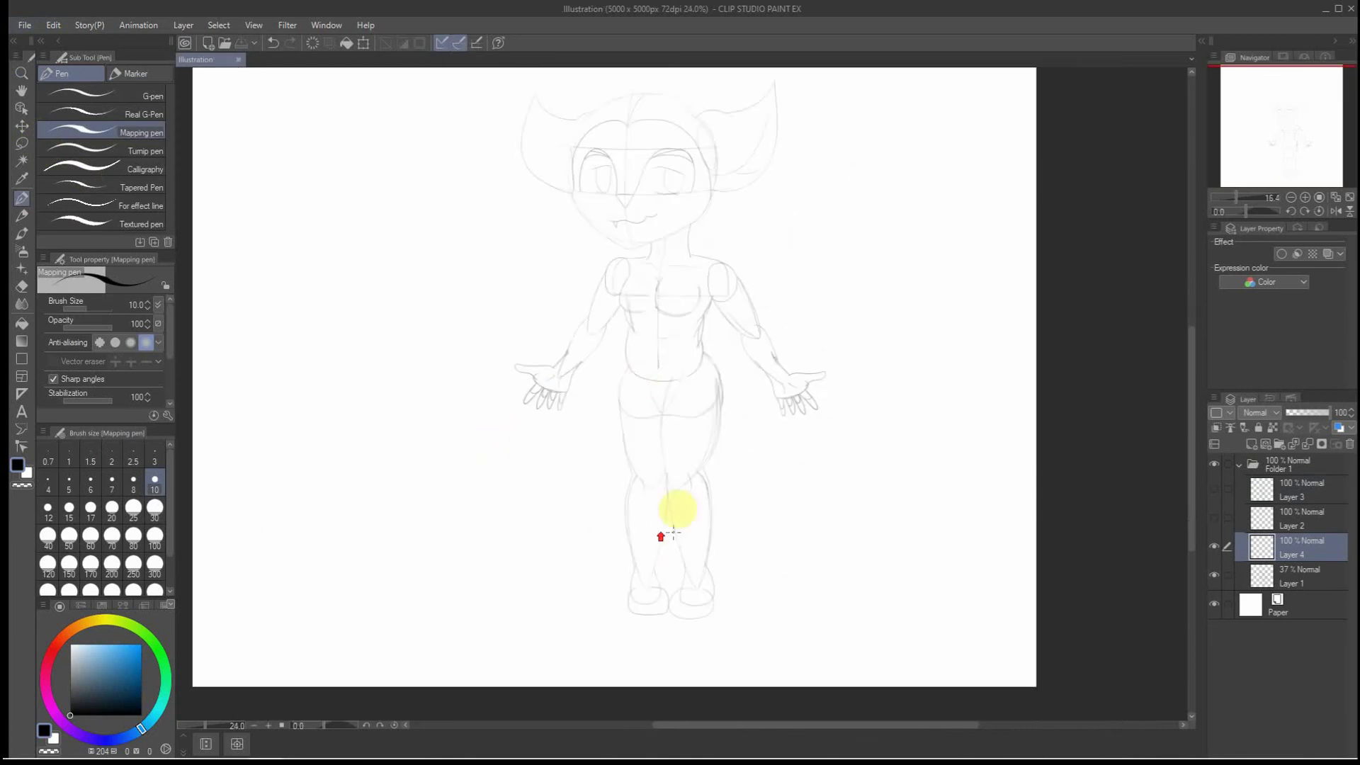
scroll(638, 382, "up", 2)
scroll(635, 370, "up", 3)
scroll(988, 427, "up", 1)
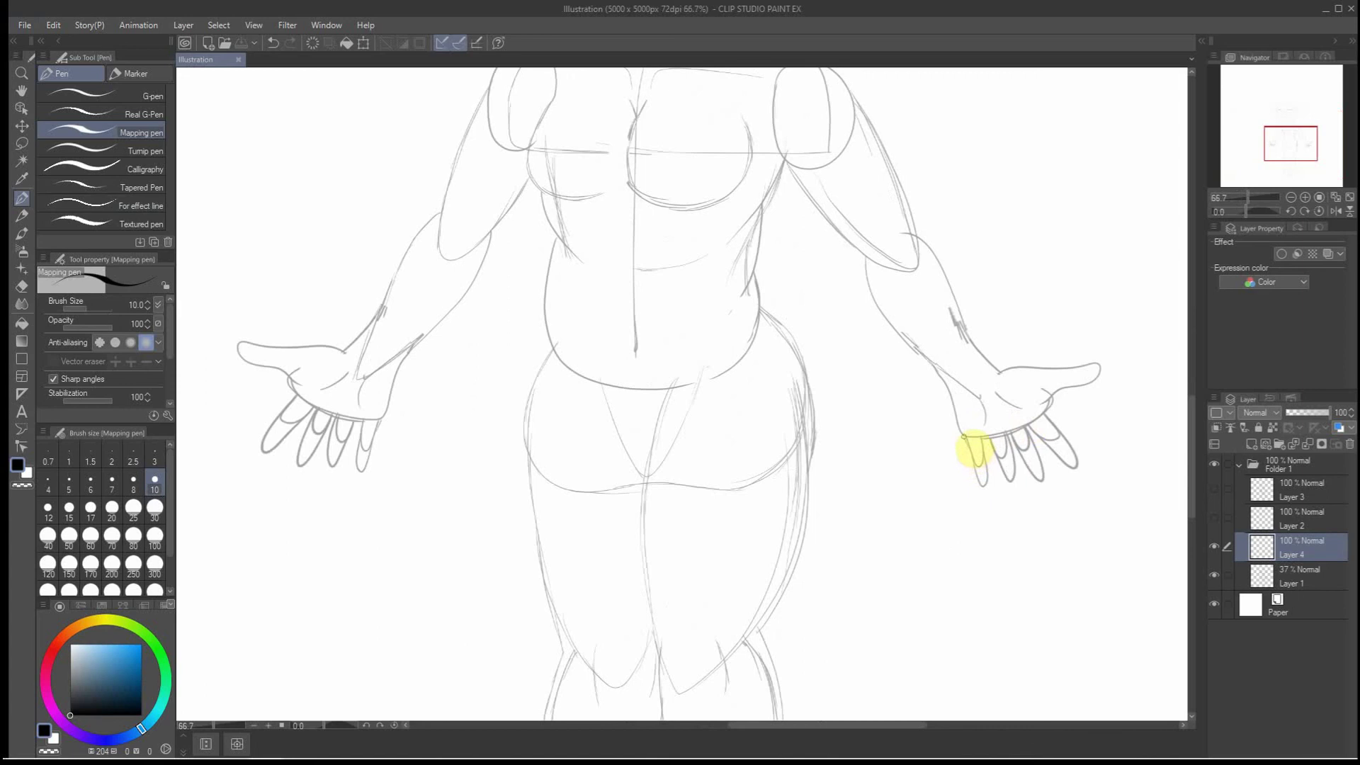
mouse_move(963, 437)
left_mouse_down()
mouse_move(1020, 427)
mouse_move(1051, 368)
mouse_move(1068, 387)
mouse_move(998, 393)
mouse_move(1023, 362)
mouse_move(1064, 380)
mouse_move(996, 396)
mouse_move(1045, 380)
mouse_move(956, 354)
left_mouse_up()
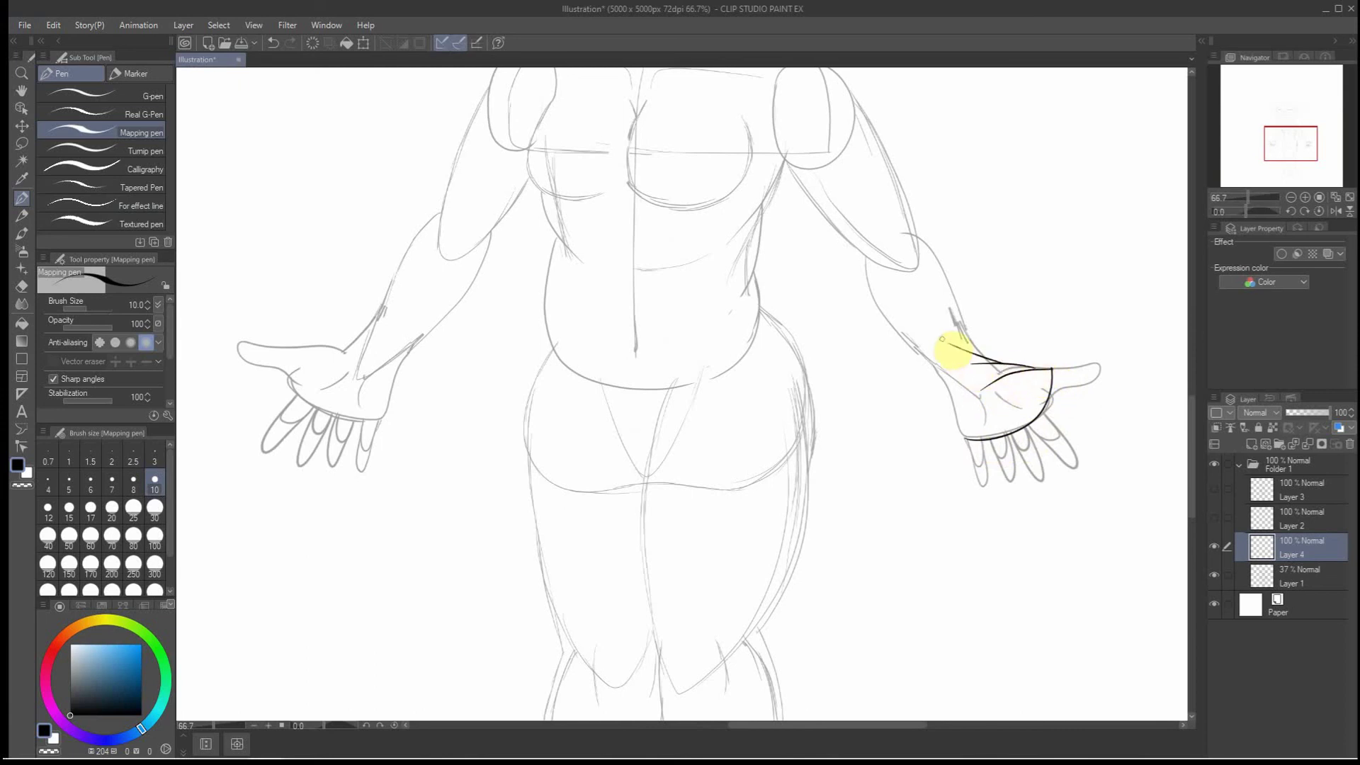
mouse_move(964, 439)
left_mouse_down()
mouse_move(935, 346)
mouse_move(952, 391)
mouse_move(866, 278)
mouse_move(876, 281)
mouse_move(868, 244)
left_mouse_up()
mouse_move(989, 359)
left_mouse_down()
mouse_move(902, 206)
mouse_move(928, 241)
mouse_move(880, 256)
mouse_move(881, 280)
mouse_move(838, 209)
mouse_move(866, 263)
mouse_move(789, 175)
left_mouse_up()
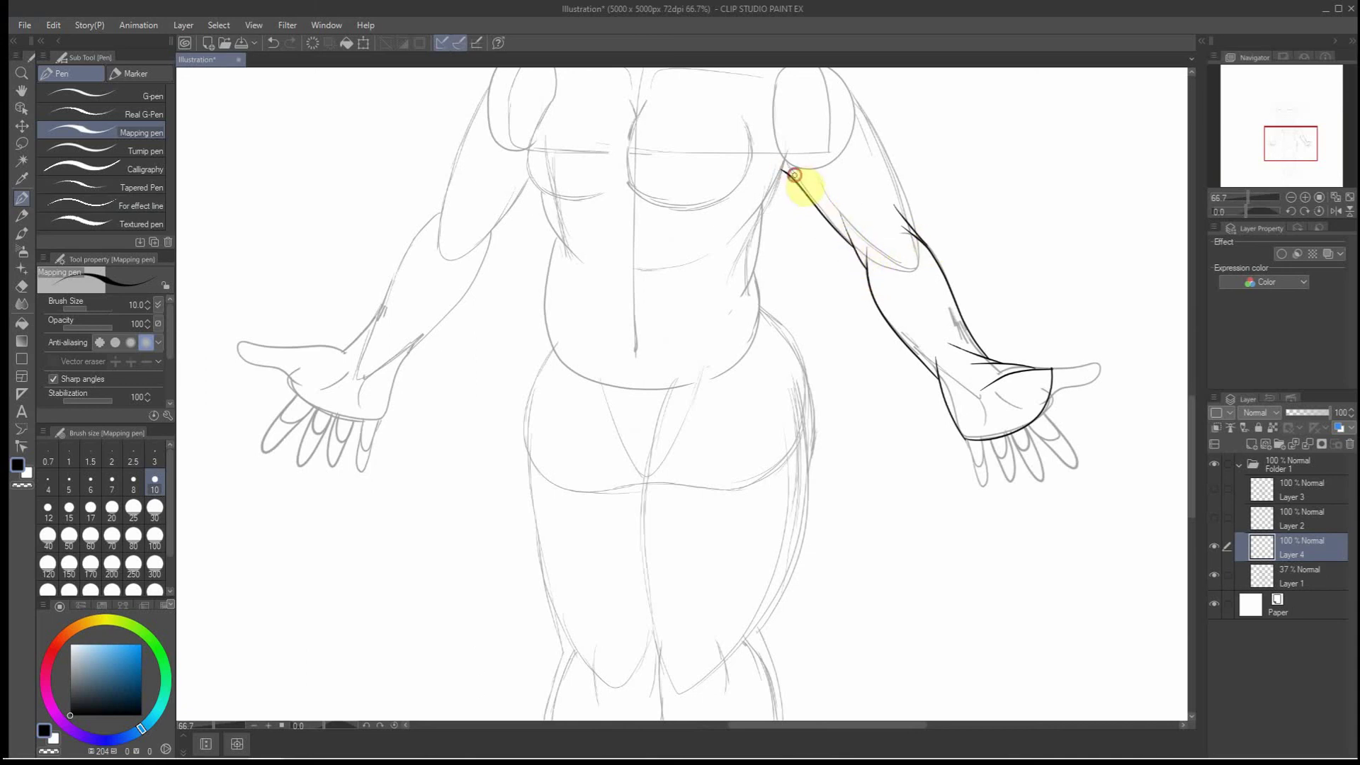
Draw the shirt's rounded neckline as a downward curve across the base of the neck
scroll(795, 166, "down", 2)
scroll(779, 92, "up", 1)
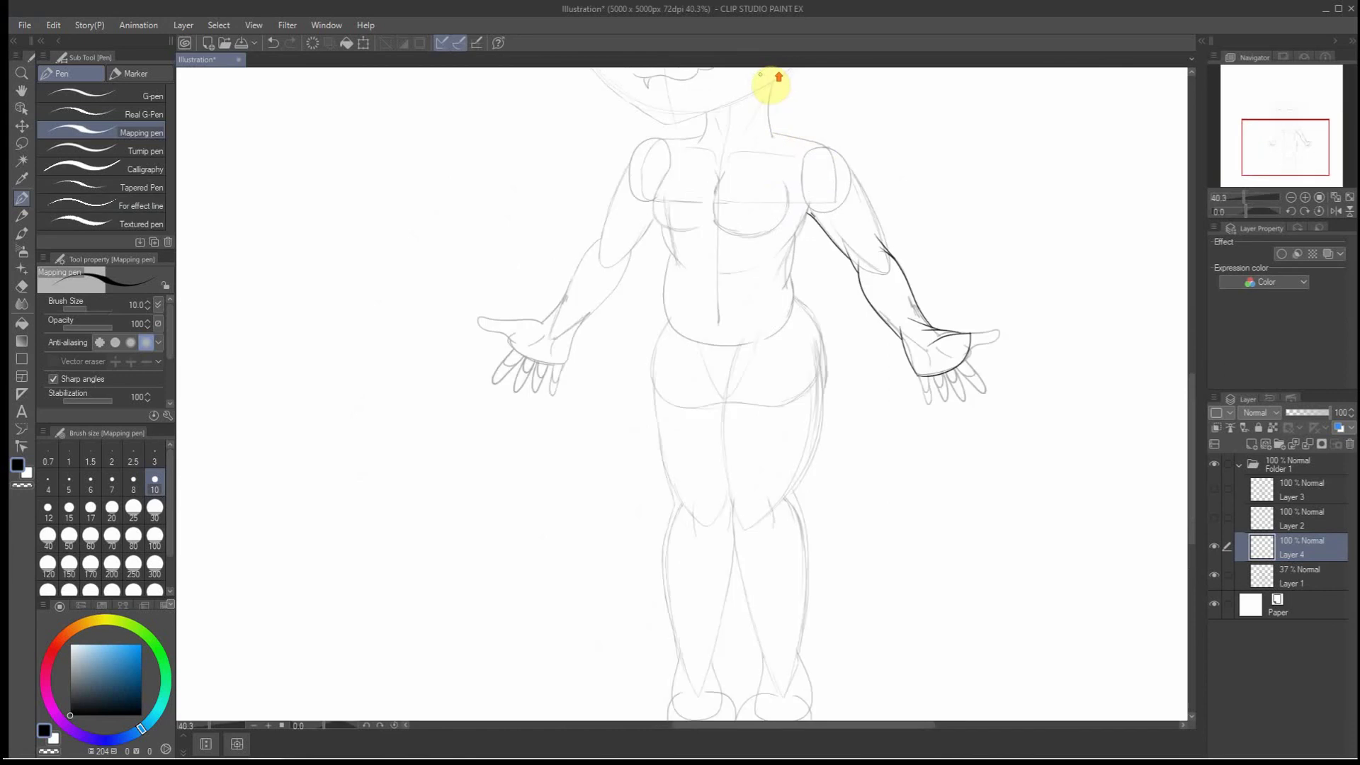
scroll(791, 200, "up", 2)
left_click_drag(784, 182, 670, 195)
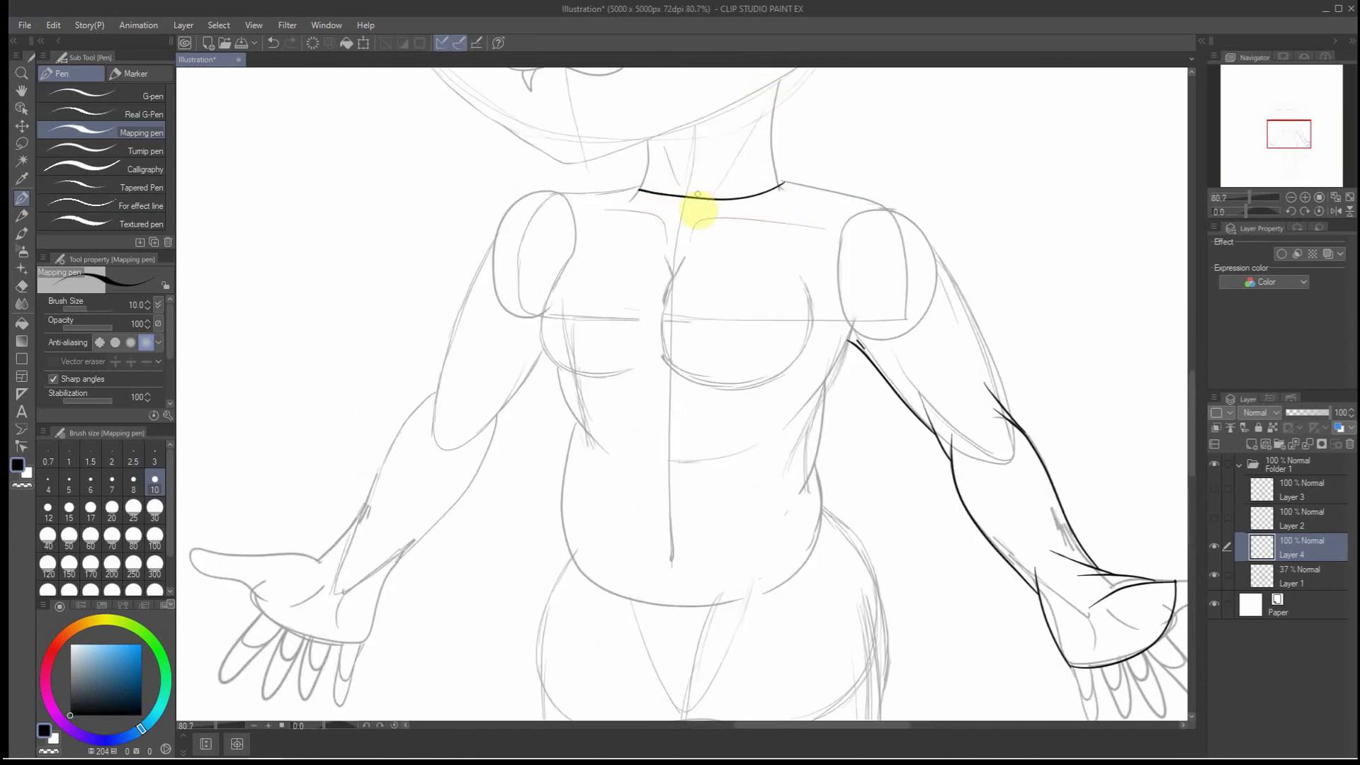
key("ctrl+z")
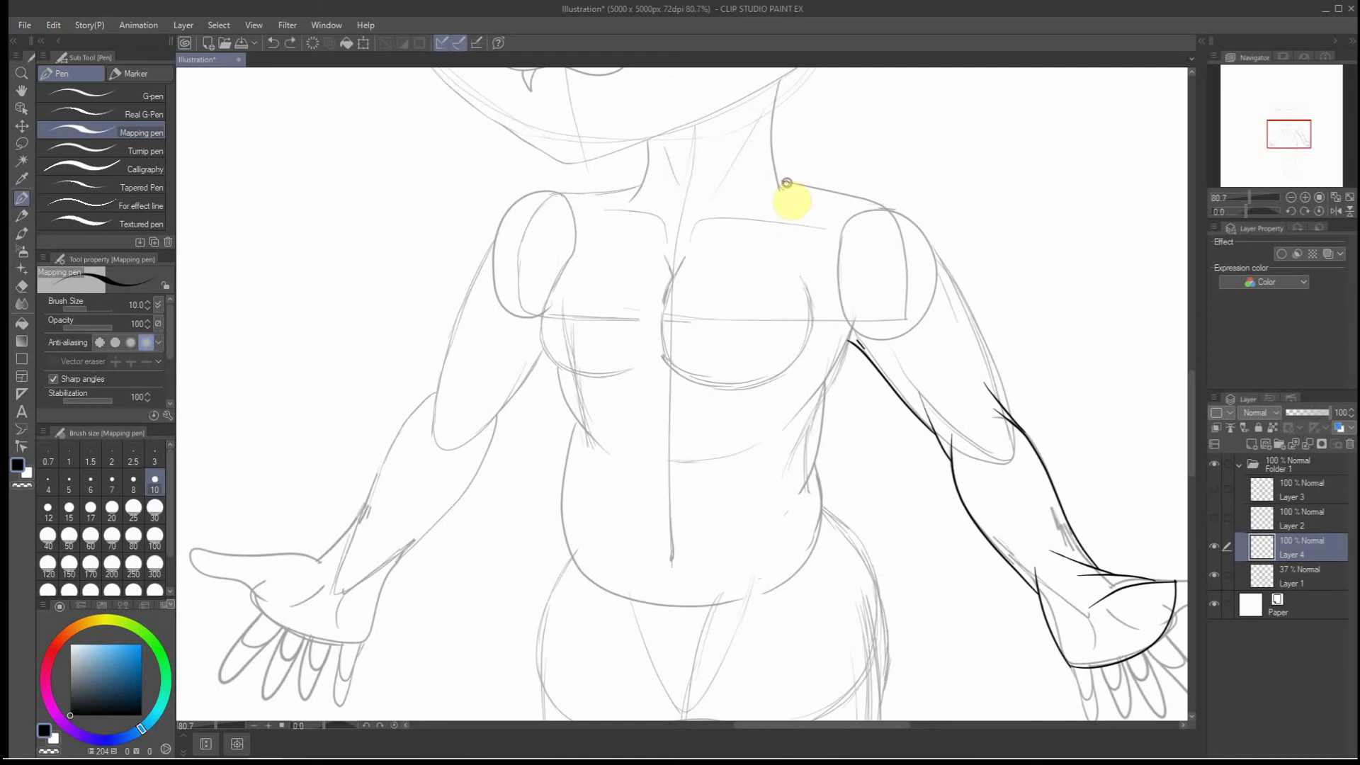
mouse_move(786, 183)
left_mouse_down()
mouse_move(716, 213)
mouse_move(659, 217)
left_mouse_up()
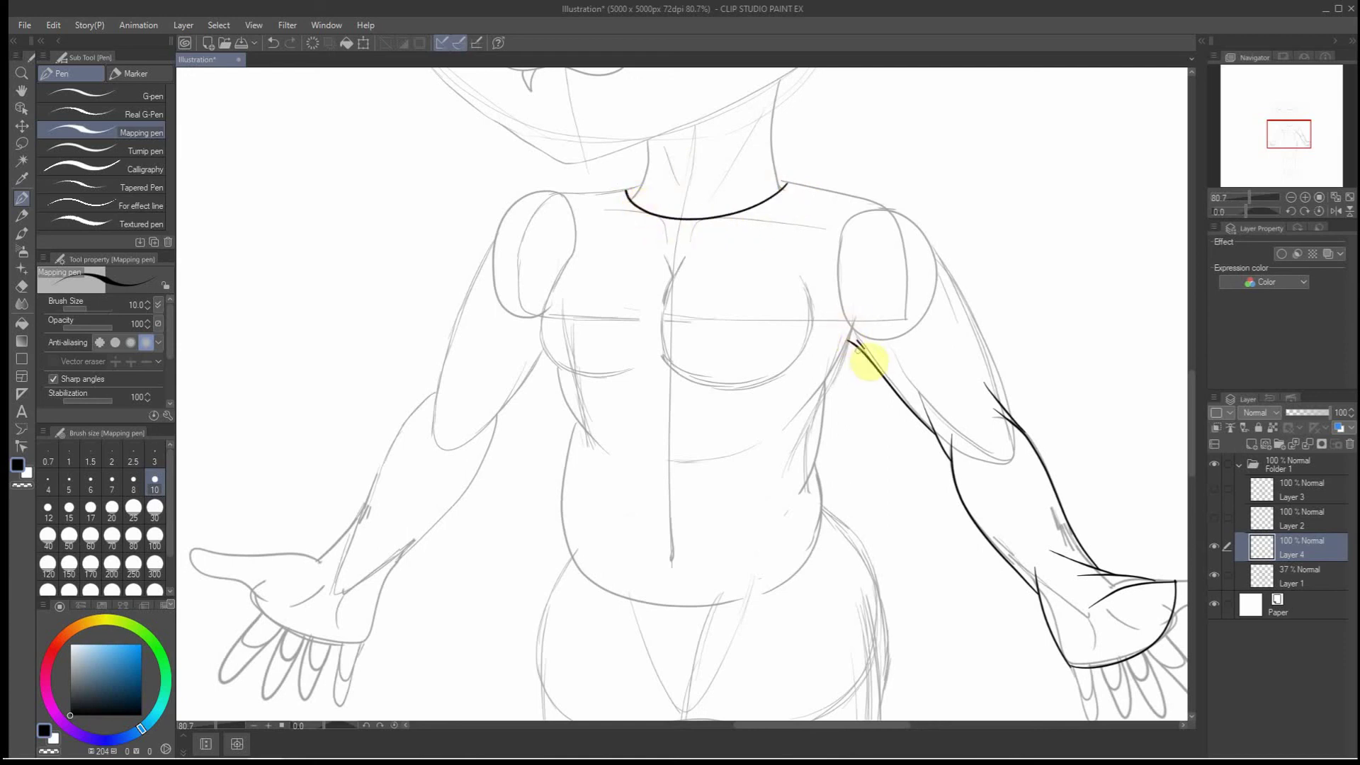
Draw both sides of the shirt along the torso from the armpits to the waist, with short fold lines at the chest and waist
left_click_drag(857, 344, 821, 366)
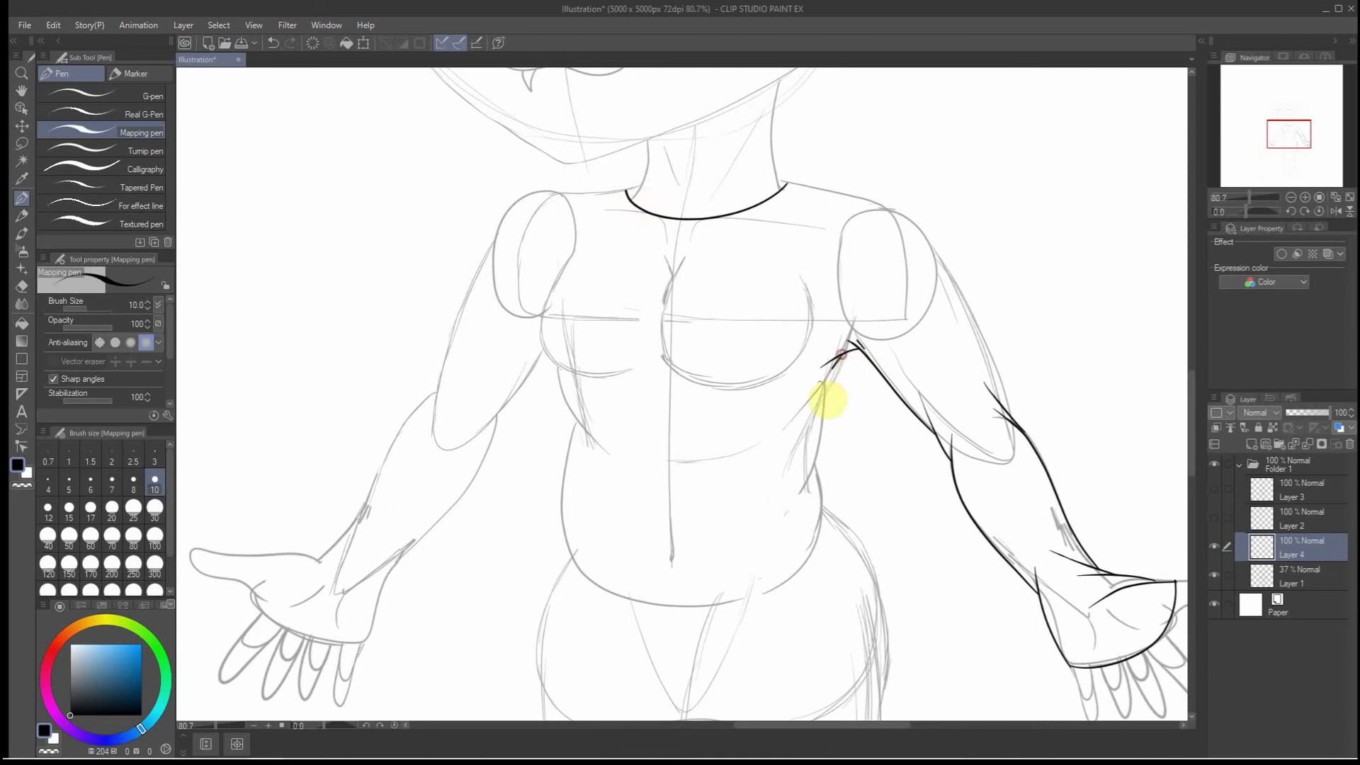
mouse_move(778, 426)
left_mouse_down()
mouse_move(840, 388)
mouse_move(812, 457)
mouse_move(835, 393)
mouse_move(816, 486)
mouse_move(765, 529)
mouse_move(829, 485)
mouse_move(827, 460)
mouse_move(804, 510)
mouse_move(827, 470)
mouse_move(815, 572)
mouse_move(815, 457)
mouse_move(810, 549)
left_mouse_up()
left_click_drag(818, 491, 827, 528)
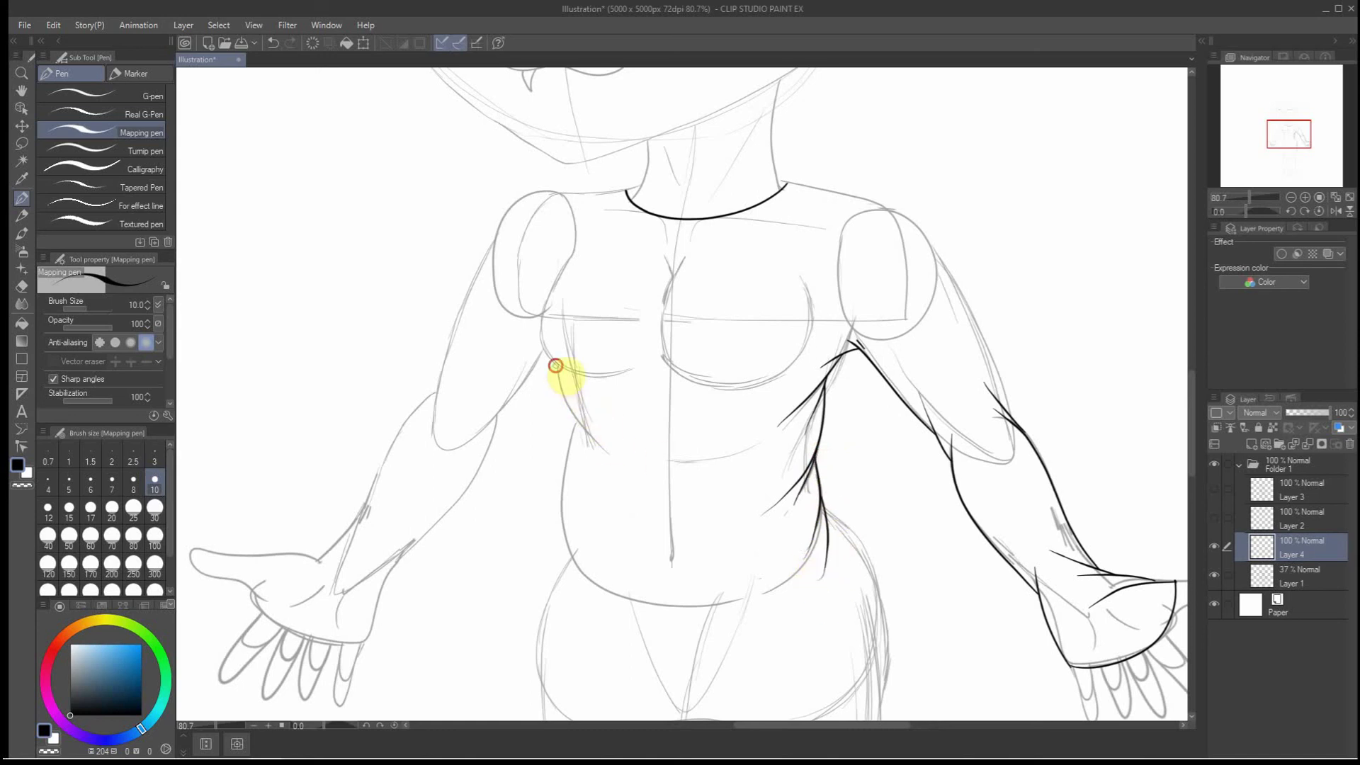
left_click_drag(555, 366, 614, 465)
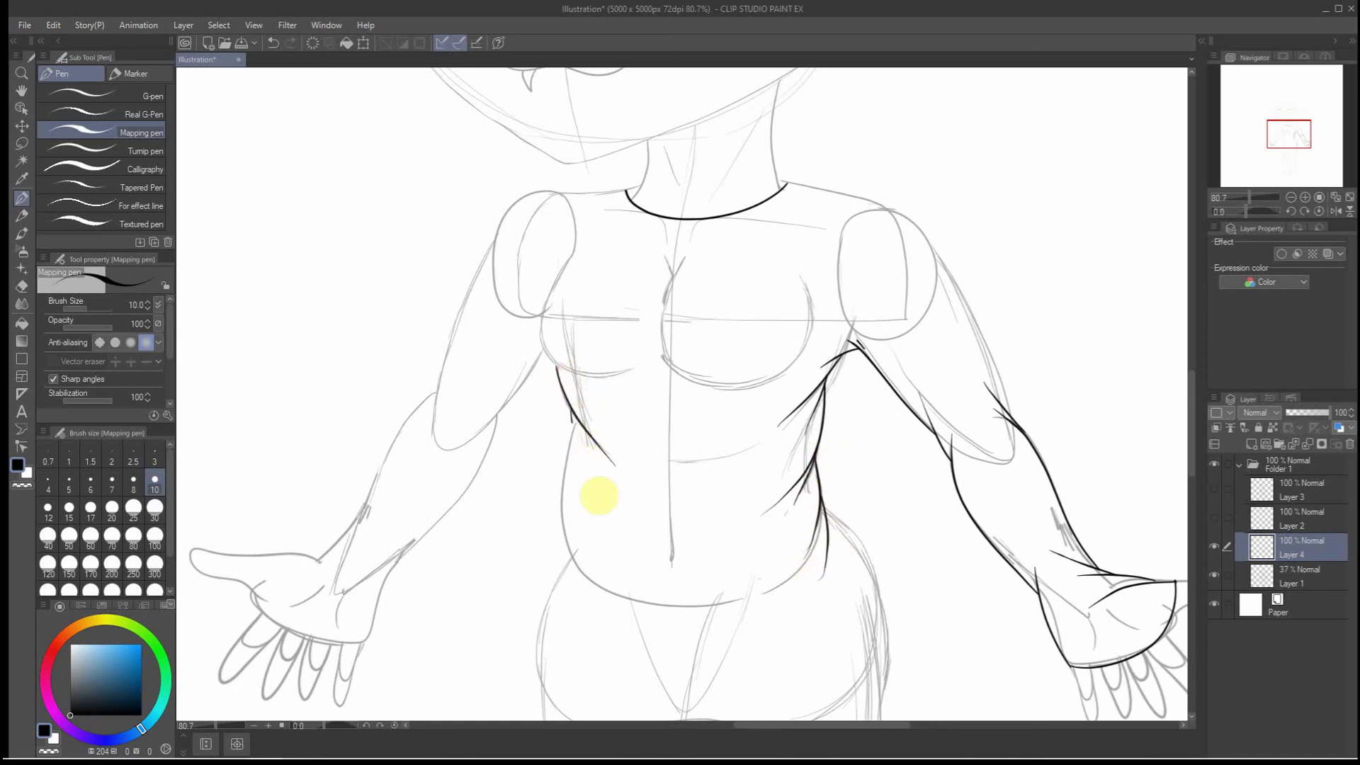
mouse_move(572, 423)
left_mouse_down()
mouse_move(564, 542)
mouse_move(609, 600)
left_mouse_up()
Draw the shirt's edge over the hip on the viewer's right and a curved hem-band line across the pelvis
scroll(659, 546, "down", 2)
scroll(737, 356, "down", 5)
scroll(604, 631, "up", 7)
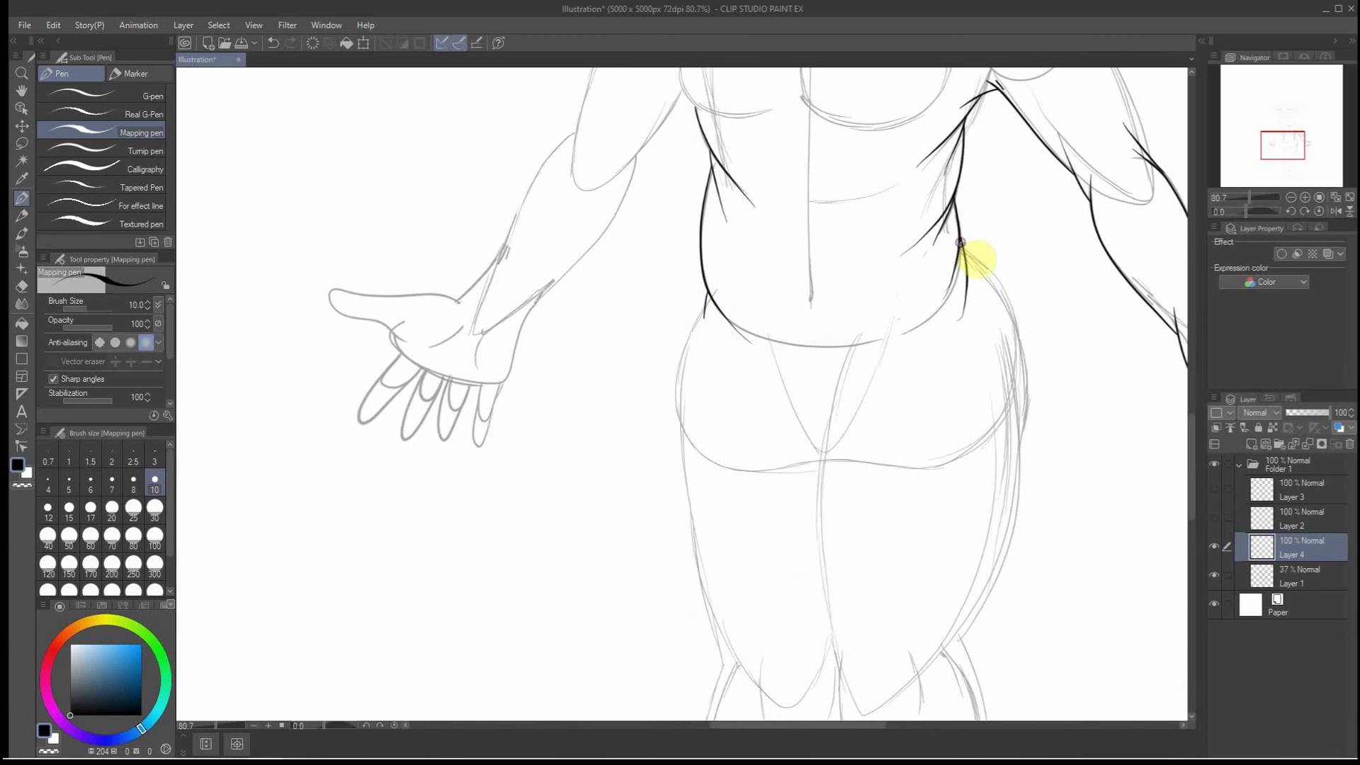
mouse_move(959, 243)
left_mouse_down()
mouse_move(1026, 308)
mouse_move(1029, 372)
left_mouse_up()
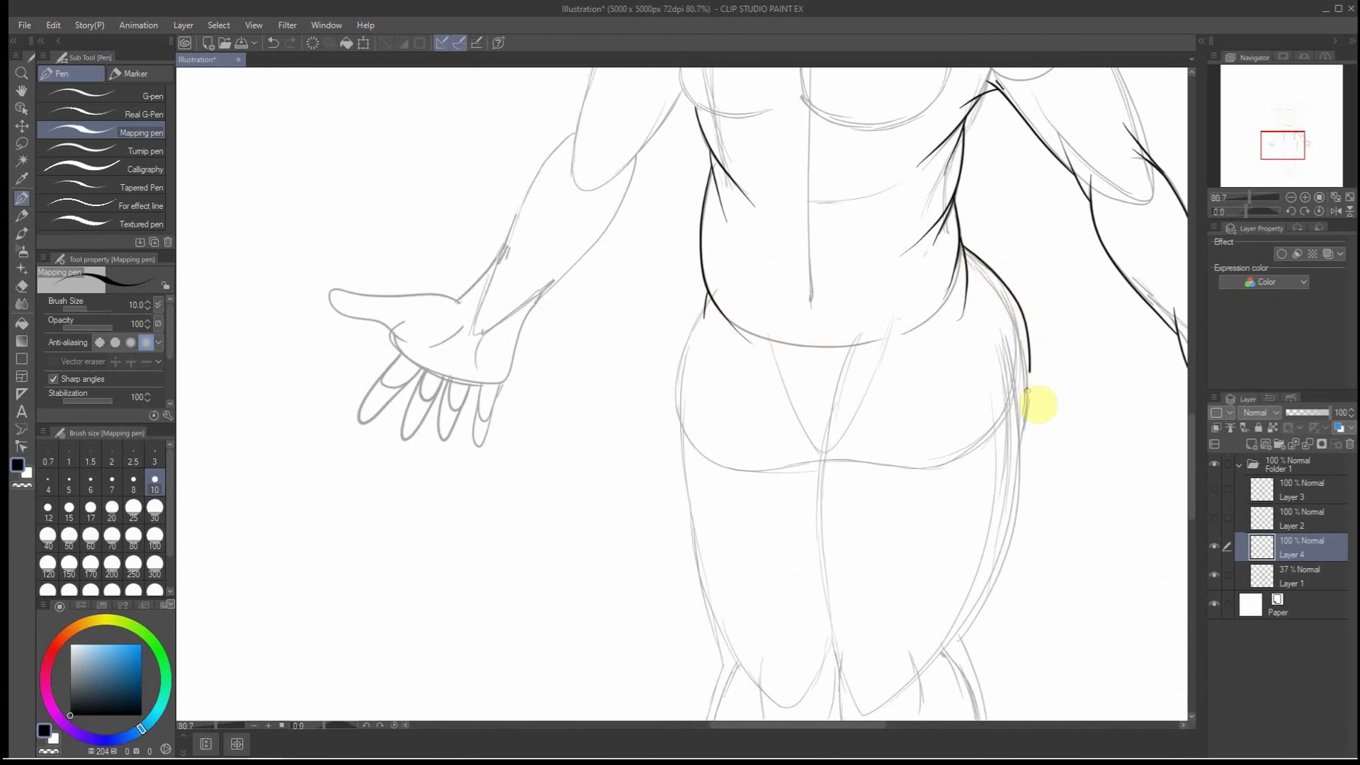
key("ctrl+z")
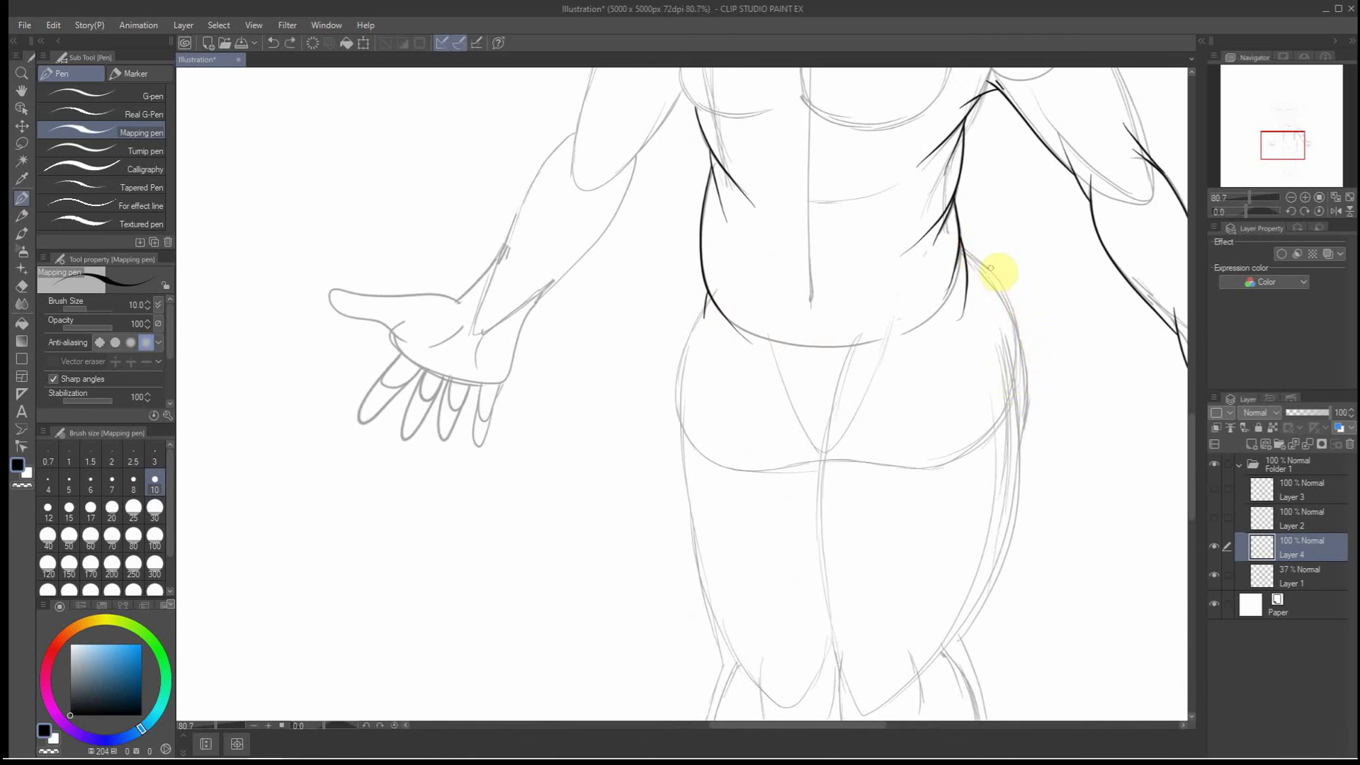
mouse_move(963, 244)
left_mouse_down()
mouse_move(1029, 344)
mouse_move(950, 422)
mouse_move(895, 434)
mouse_move(743, 414)
left_mouse_up()
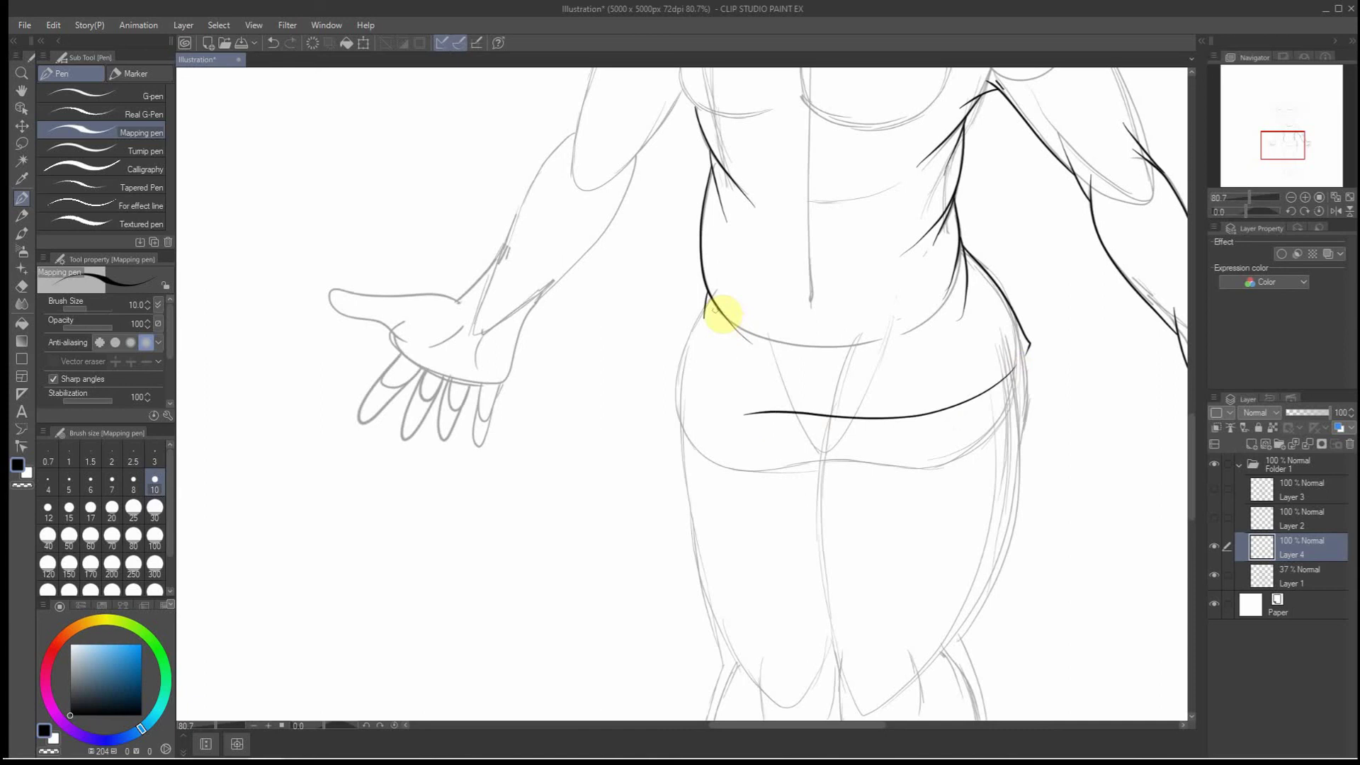
Draw the shirt's edge over the viewer's left hip and close the bottom with a lower hem curve from hip to hip
left_click_drag(700, 313, 677, 379)
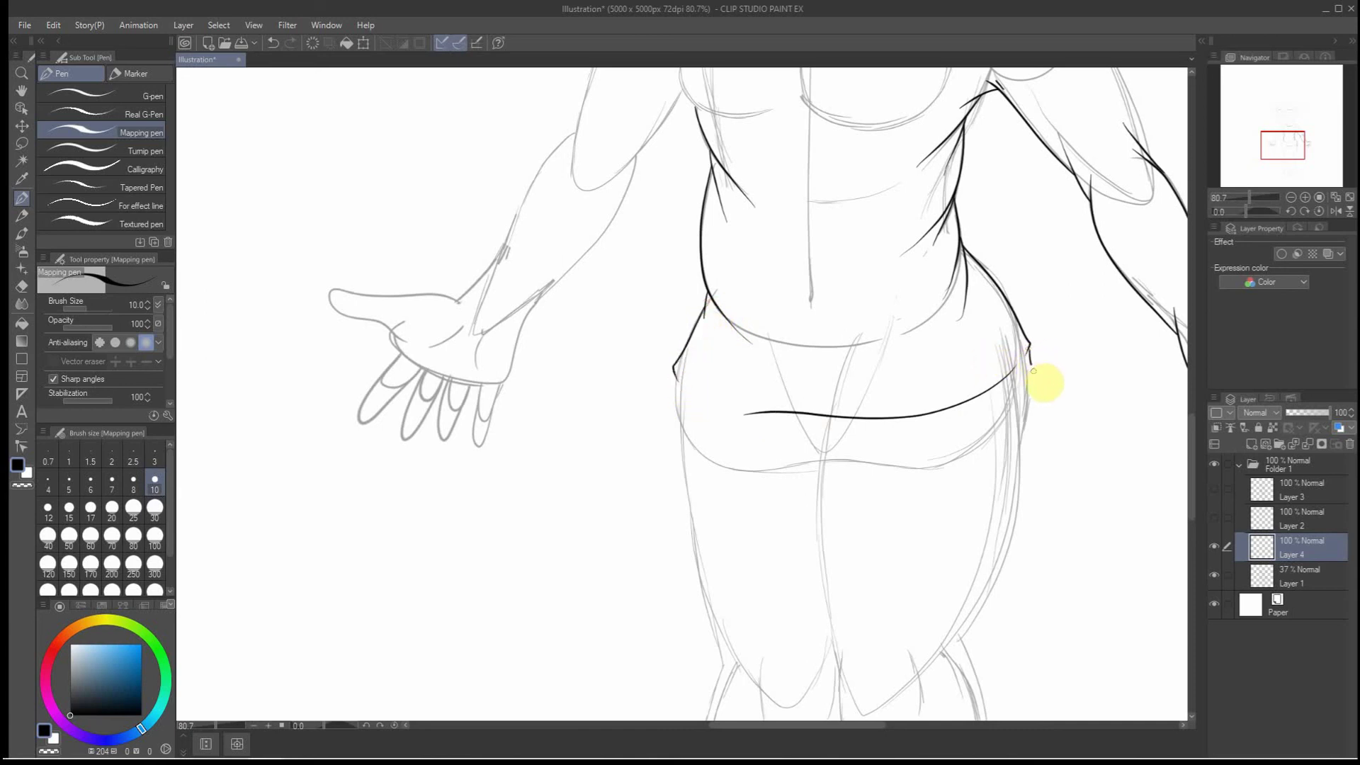
mouse_move(1033, 370)
left_mouse_down()
mouse_move(979, 432)
mouse_move(857, 451)
left_mouse_up()
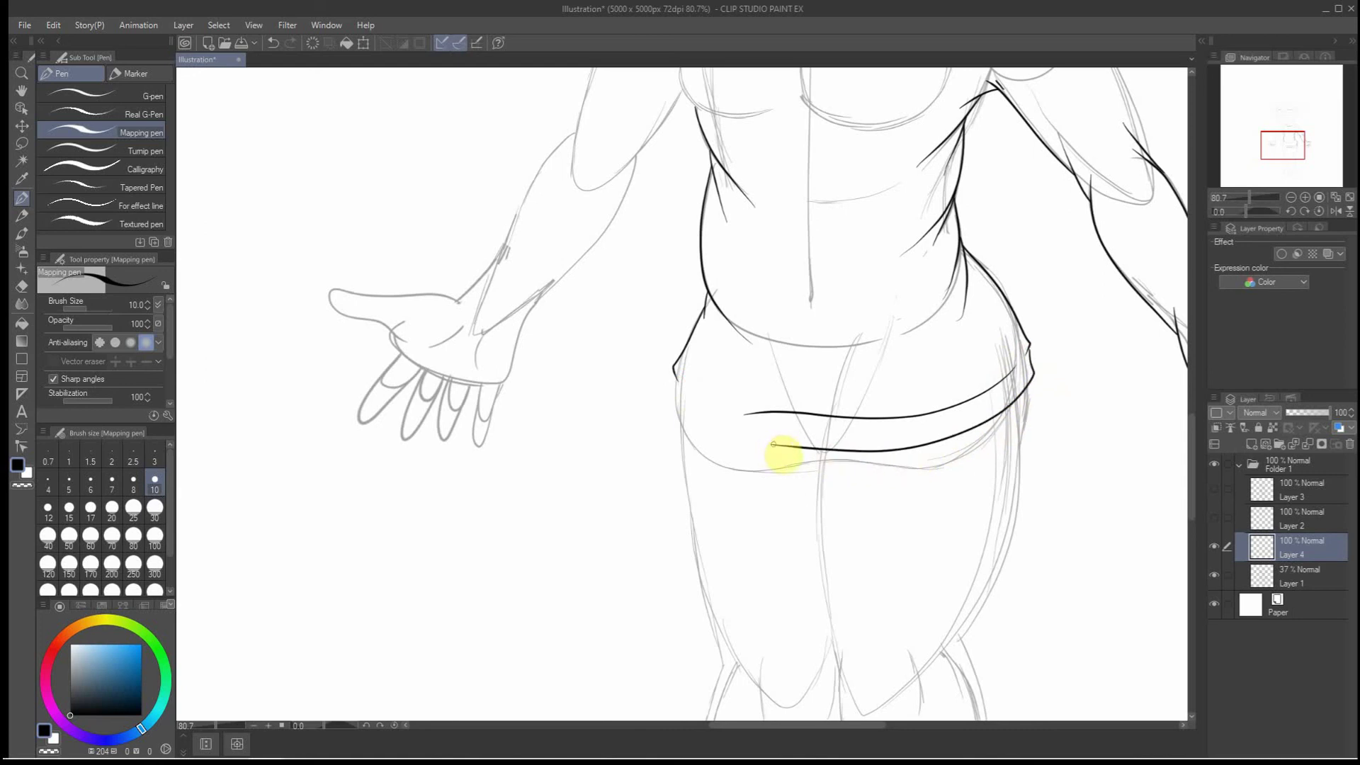
left_click_drag(773, 444, 730, 439)
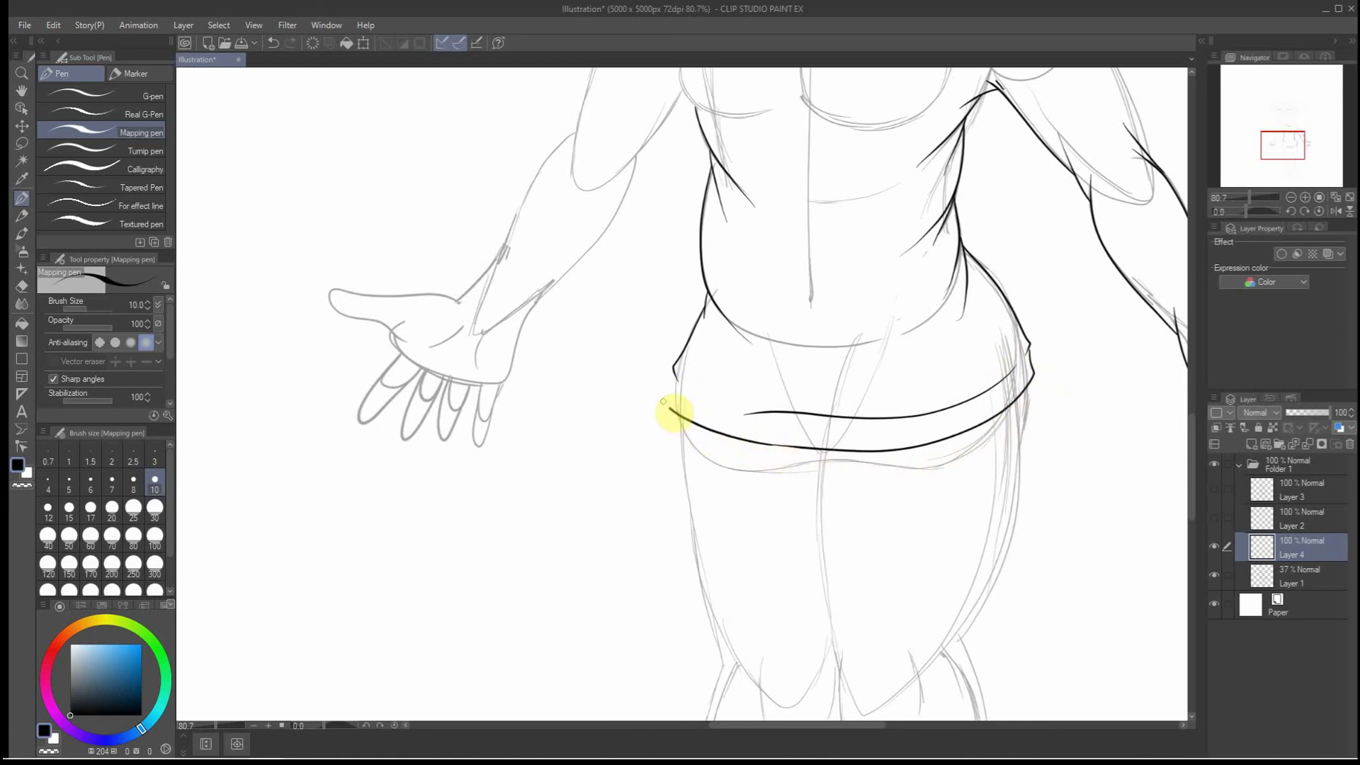
scroll(676, 372, "down", 2)
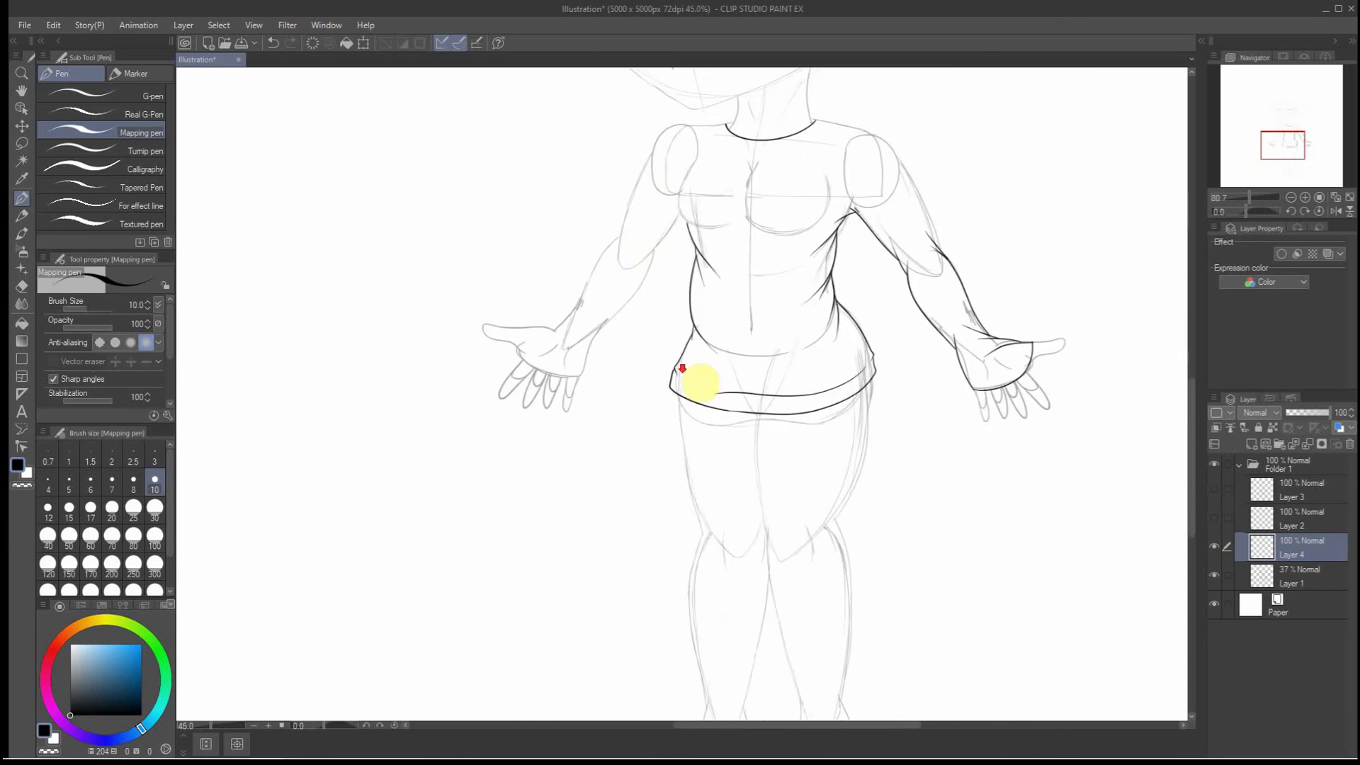
Draw the shirt's shoulder lines from the neckline and continue them down the outer edges of both upper arms to the elbows
scroll(683, 92, "down", 2)
scroll(902, 191, "up", 2)
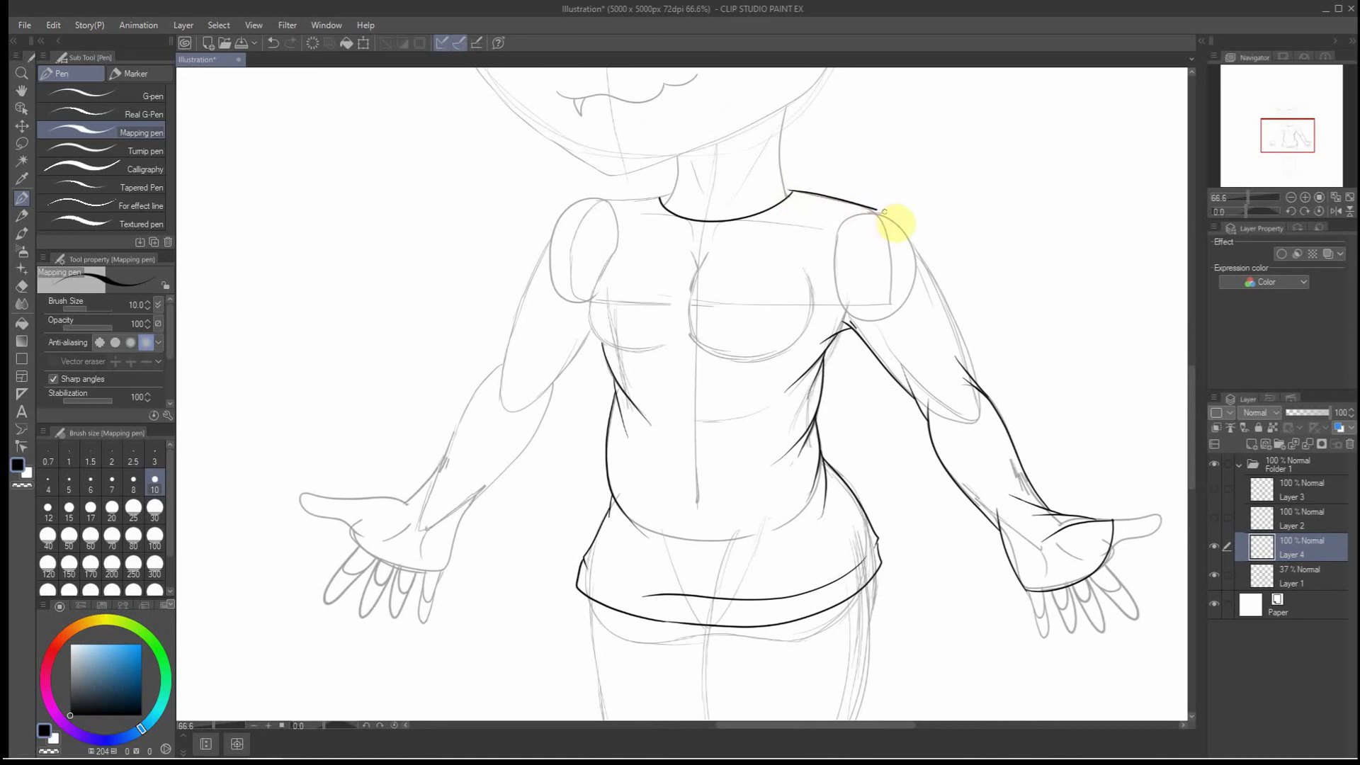
mouse_move(884, 211)
left_mouse_down()
mouse_move(913, 290)
mouse_move(910, 250)
mouse_move(968, 348)
left_mouse_up()
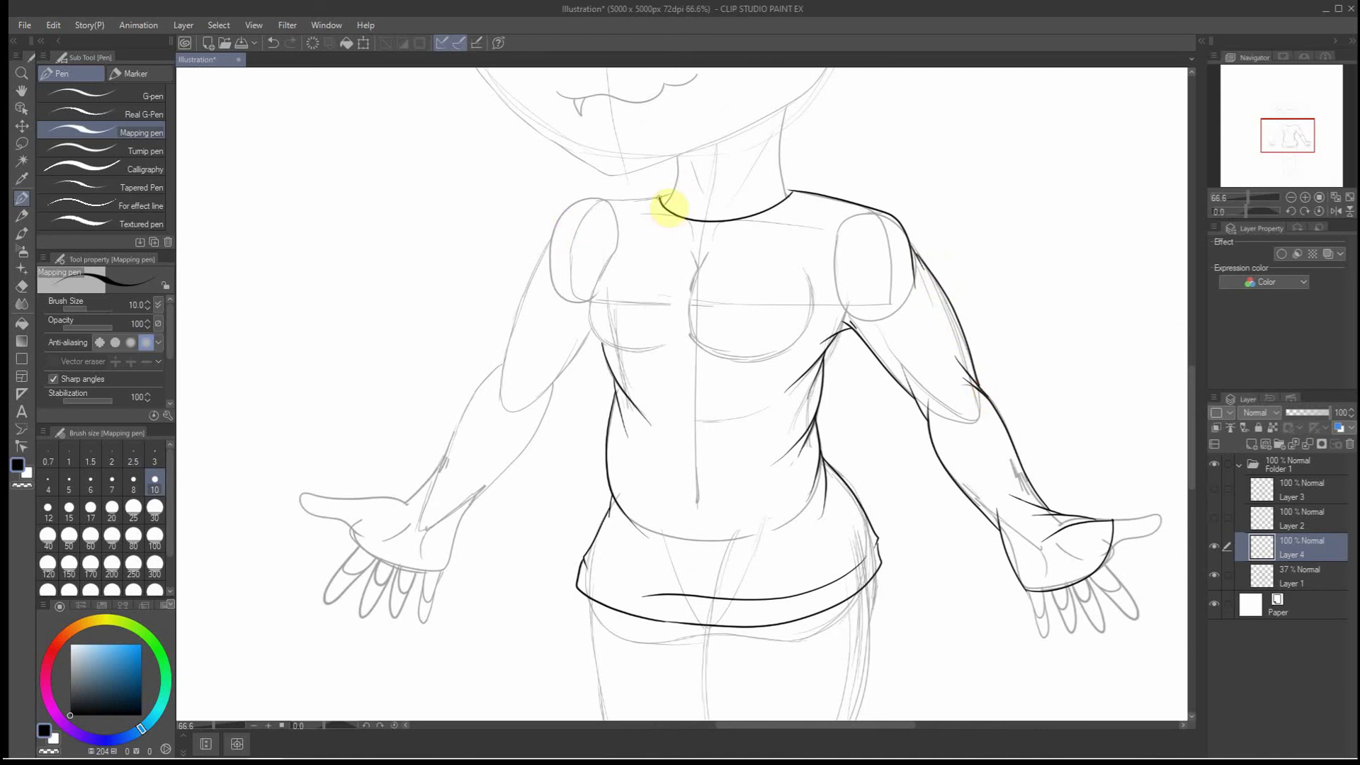
mouse_move(658, 196)
left_mouse_down()
mouse_move(567, 232)
mouse_move(546, 311)
mouse_move(569, 297)
mouse_move(553, 257)
mouse_move(486, 400)
left_mouse_up()
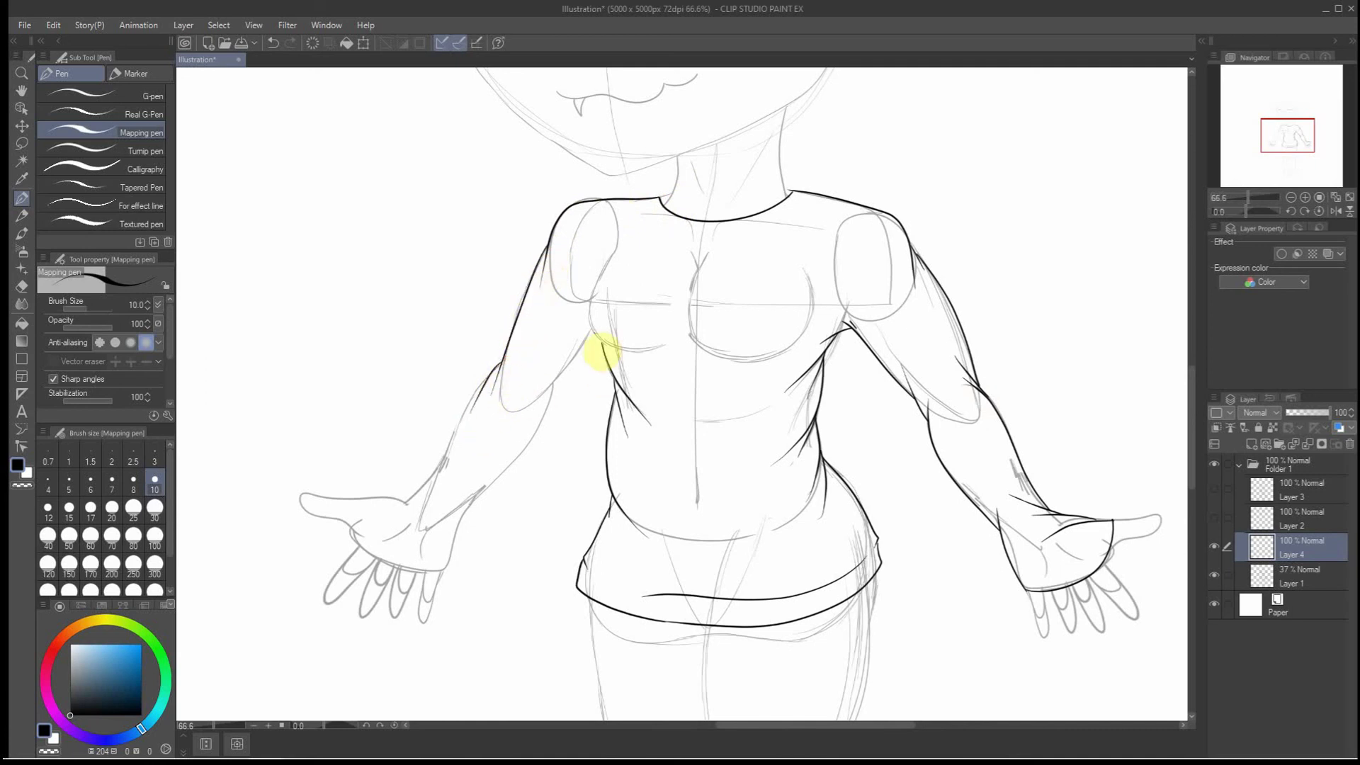
Draw the inner edge of the viewer's left sleeve from the armpit past the elbow crease and down the forearm to the wrist
left_click_drag(525, 401, 588, 338)
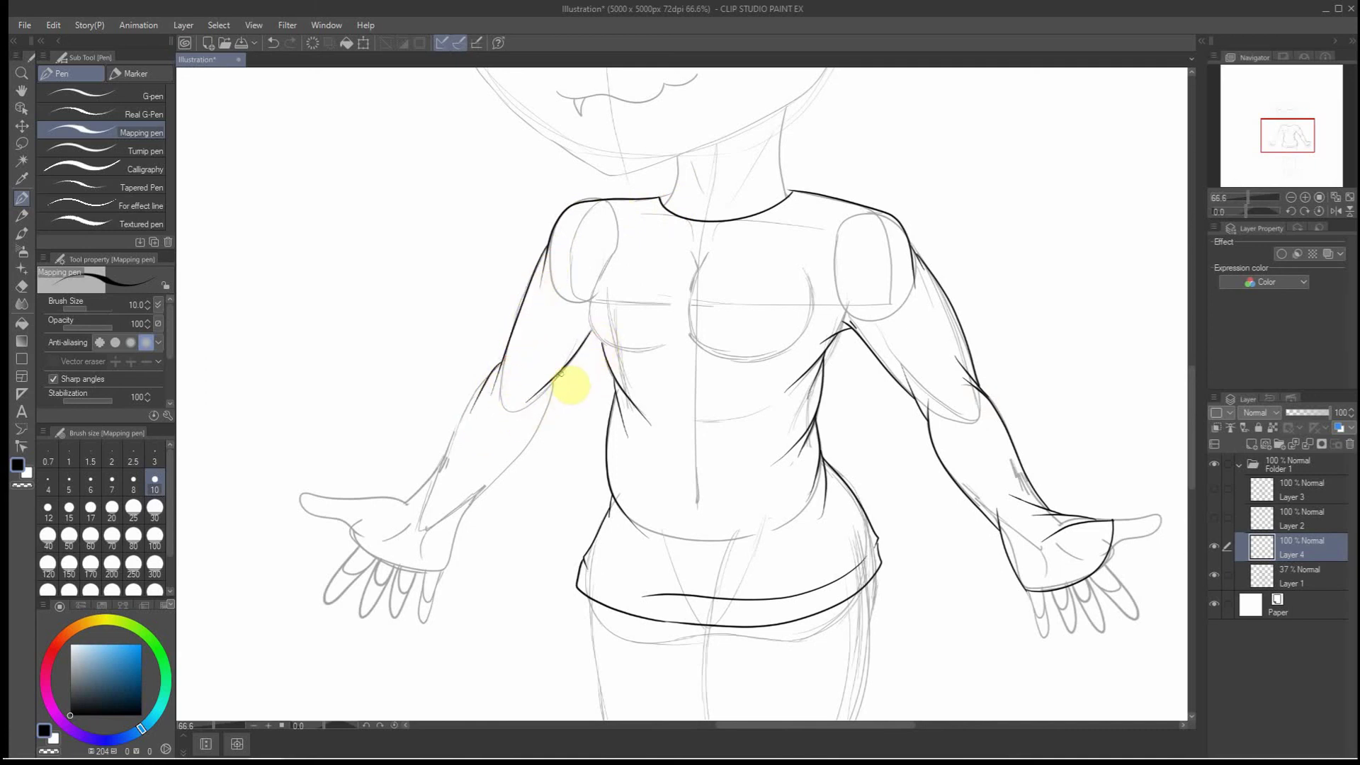
scroll(555, 464, "down", 3)
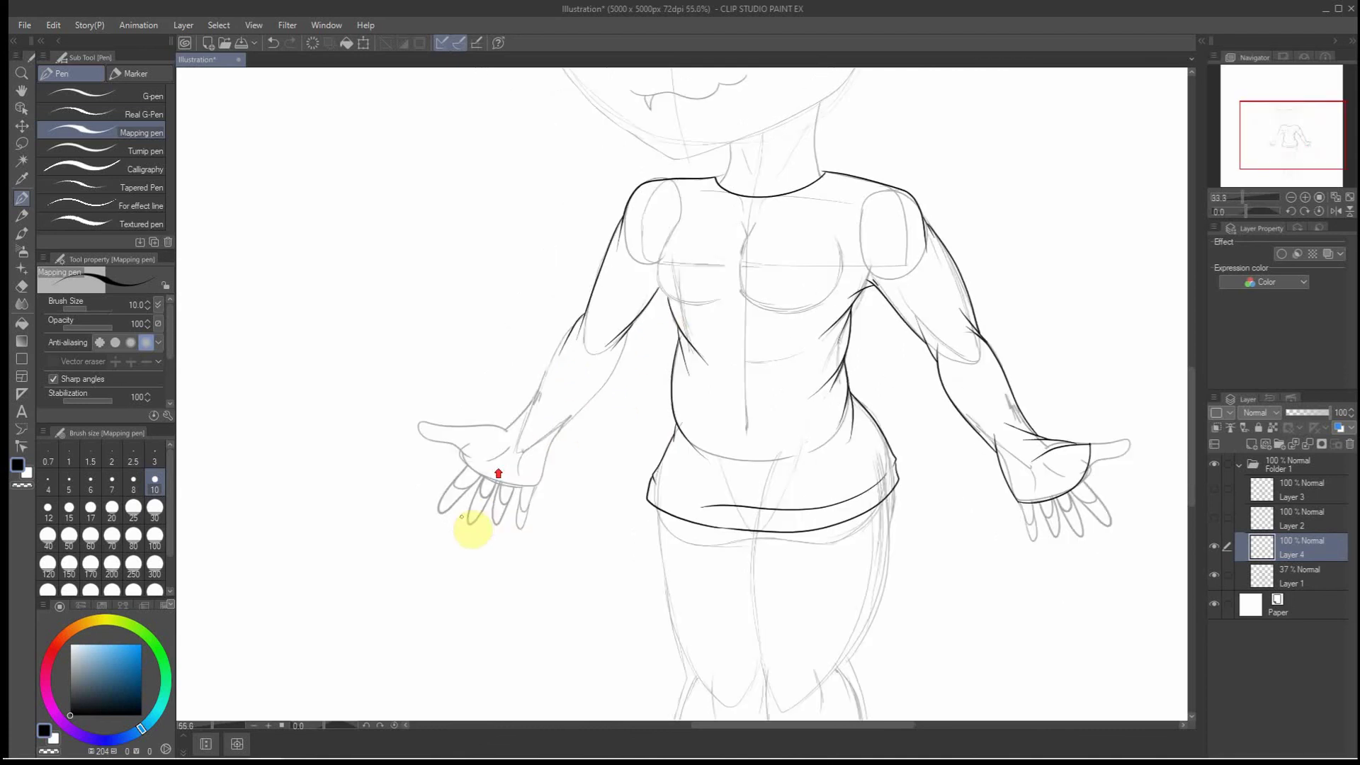
scroll(480, 531, "up", 4)
left_click_drag(678, 272, 609, 385)
scroll(566, 425, "down", 3)
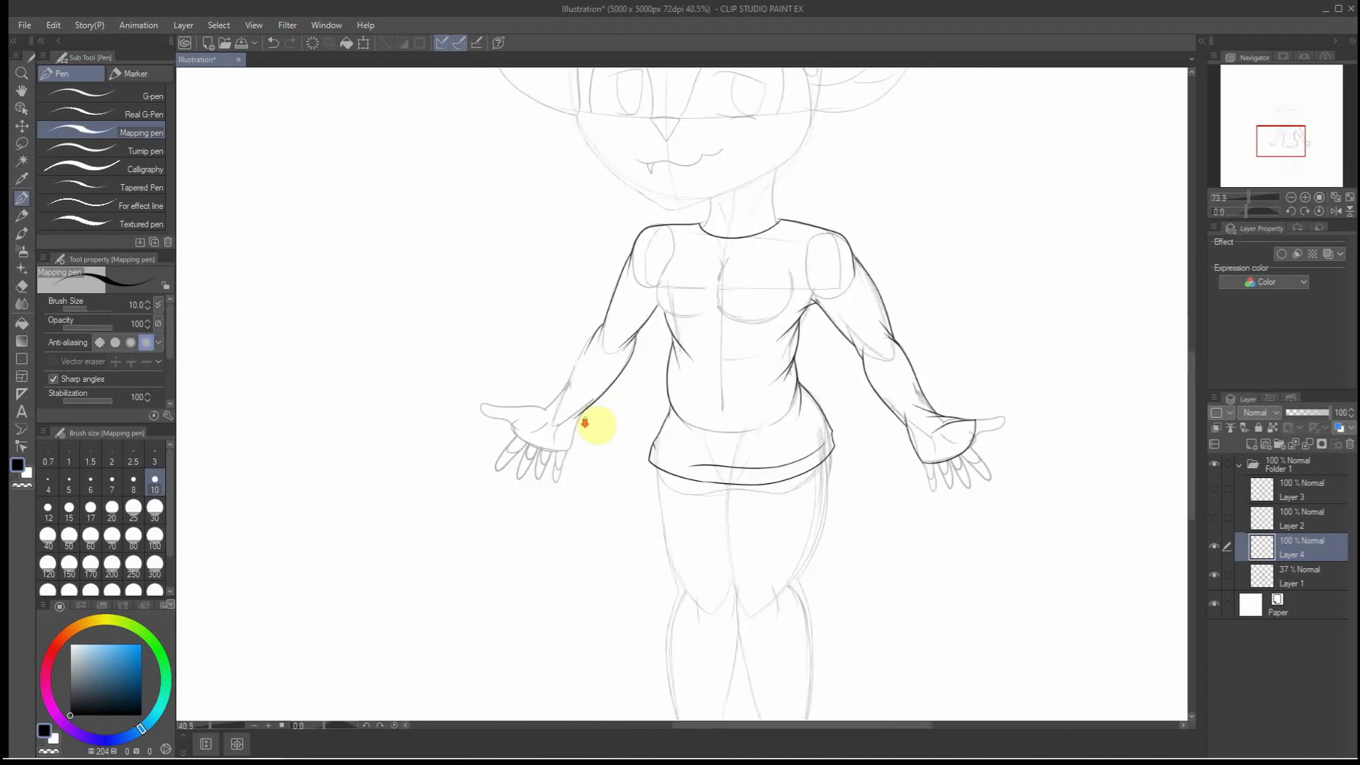
scroll(598, 404, "up", 3)
scroll(645, 209, "up", 1)
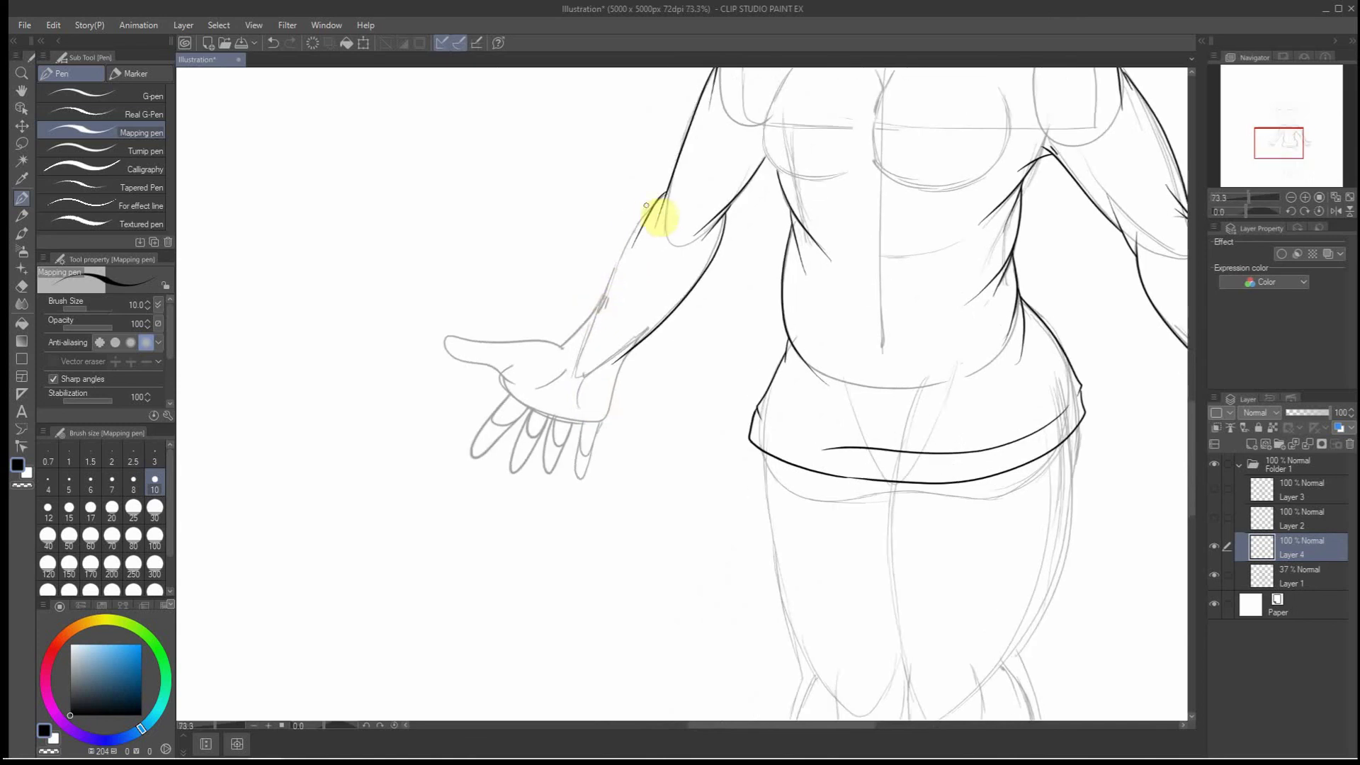
Draw the outer forearm edge of the viewer's left sleeve and close its flared cuff with a curve across the palm to the wrist
mouse_move(646, 205)
left_mouse_down()
mouse_move(592, 319)
mouse_move(610, 285)
mouse_move(564, 343)
left_mouse_up()
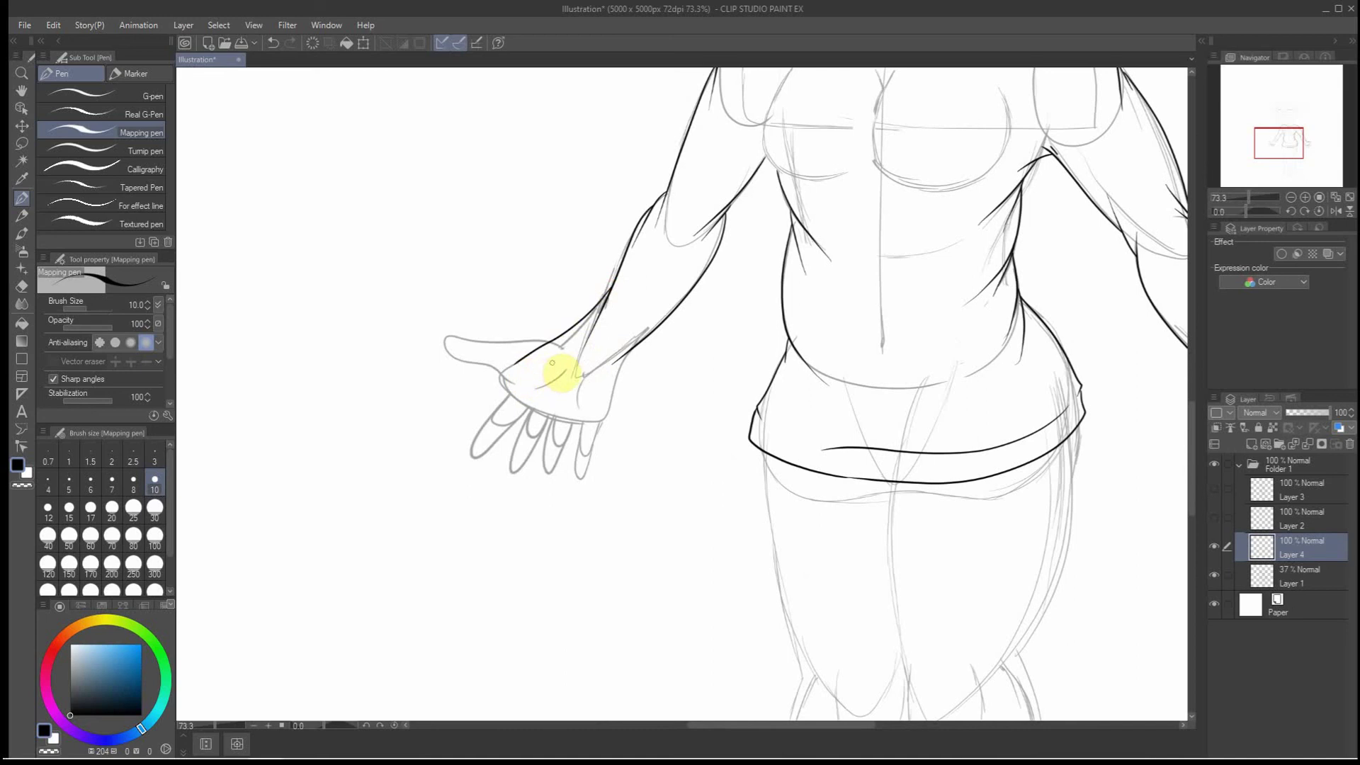
key("ctrl+z")
scroll(608, 292, "down", 3)
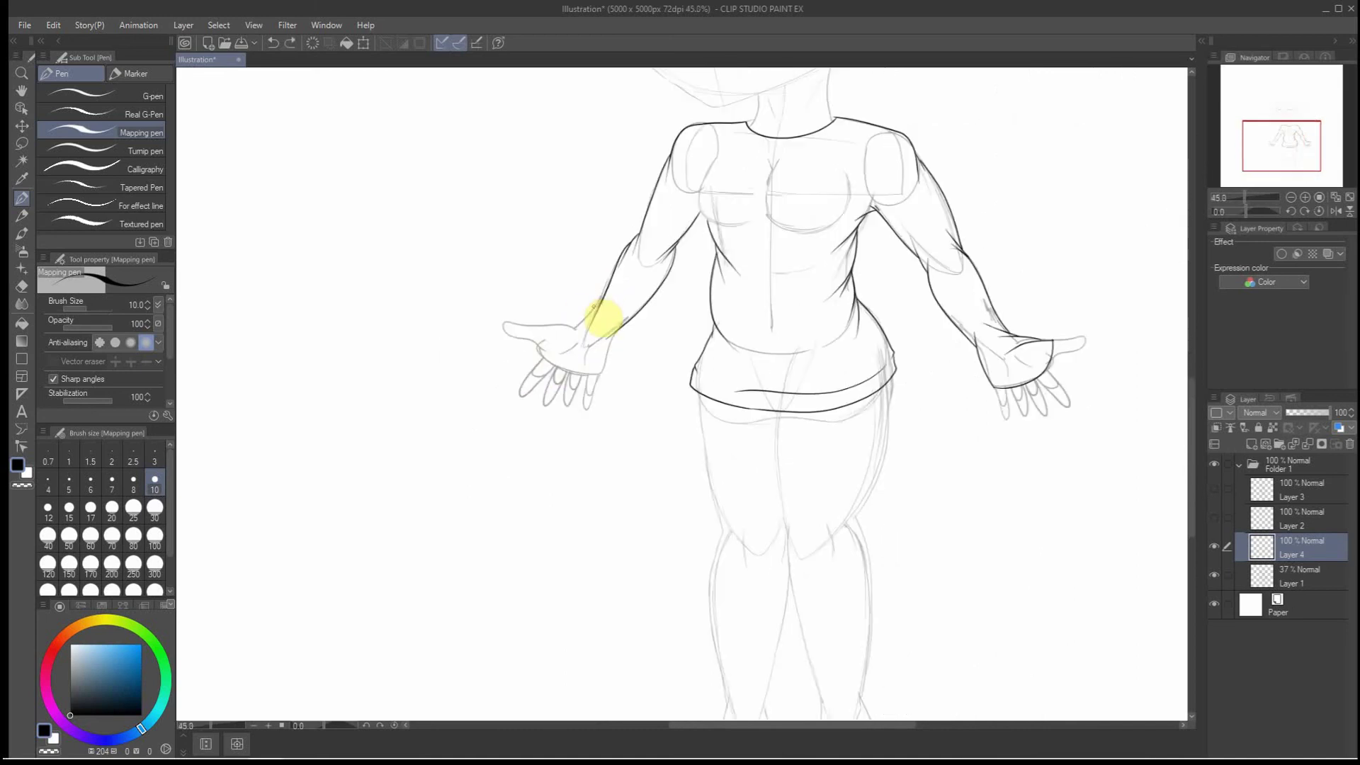
scroll(552, 361, "up", 4)
mouse_move(641, 398)
left_mouse_down()
mouse_move(558, 387)
mouse_move(540, 322)
mouse_move(626, 331)
mouse_move(579, 323)
mouse_move(623, 304)
mouse_move(650, 241)
left_mouse_up()
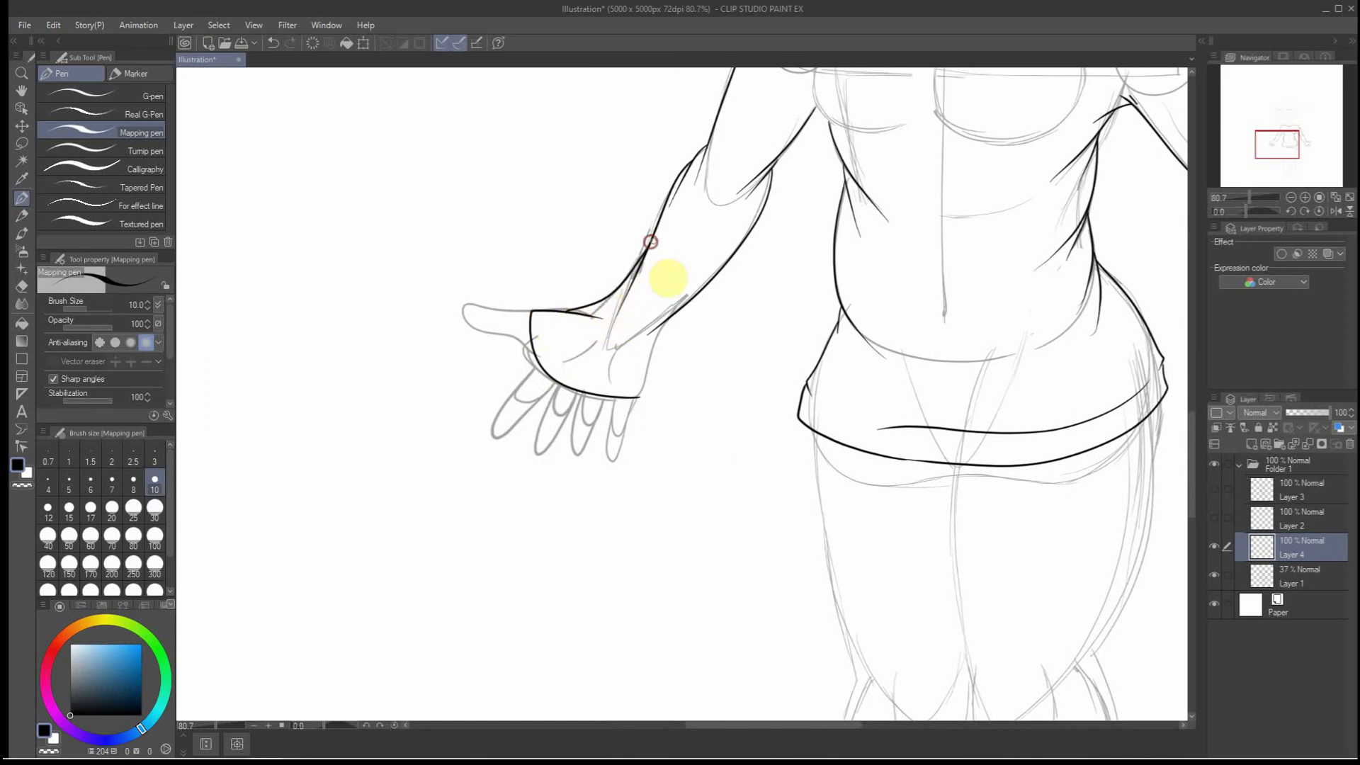
left_click_drag(638, 395, 657, 320)
scroll(682, 377, "down", 4)
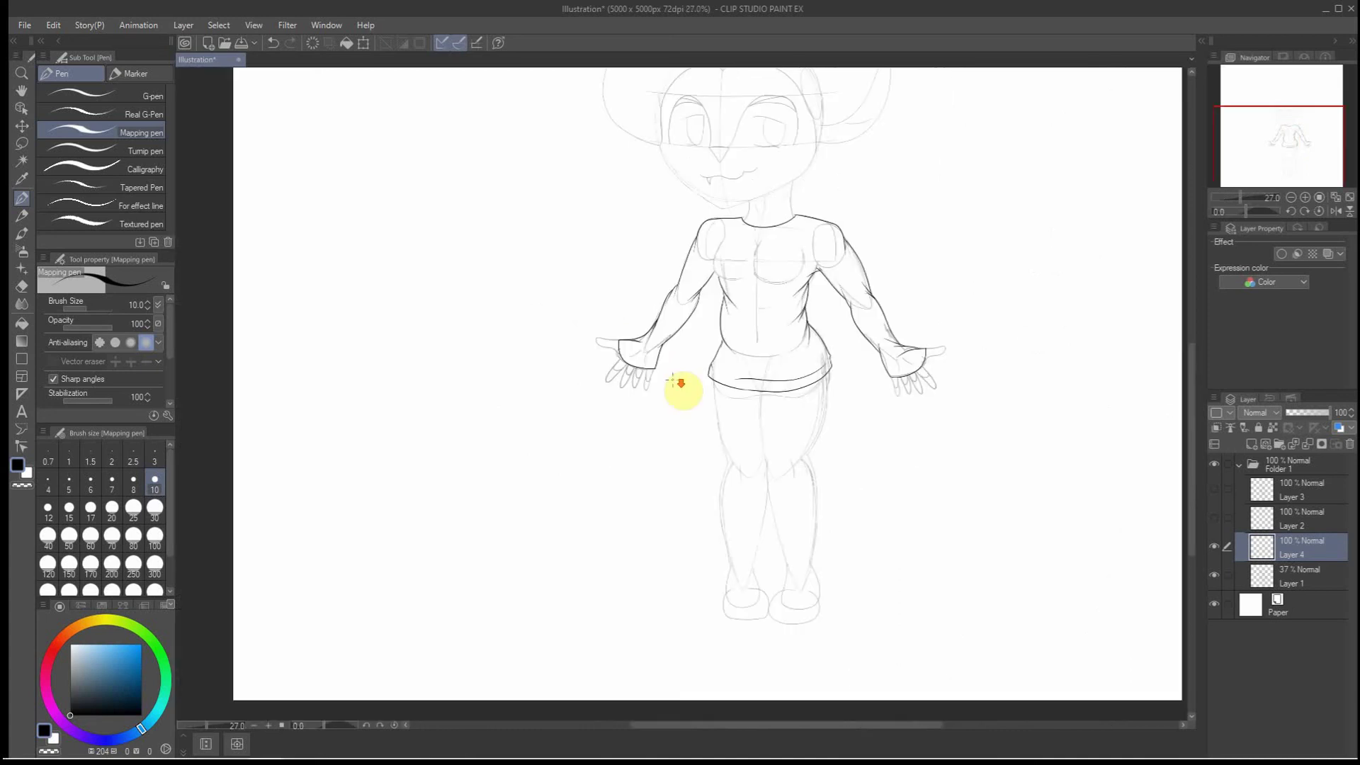
Draw a short fold line across the shirt's midriff and a curved line across the lower belly
scroll(809, 343, "up", 1)
scroll(751, 364, "up", 1)
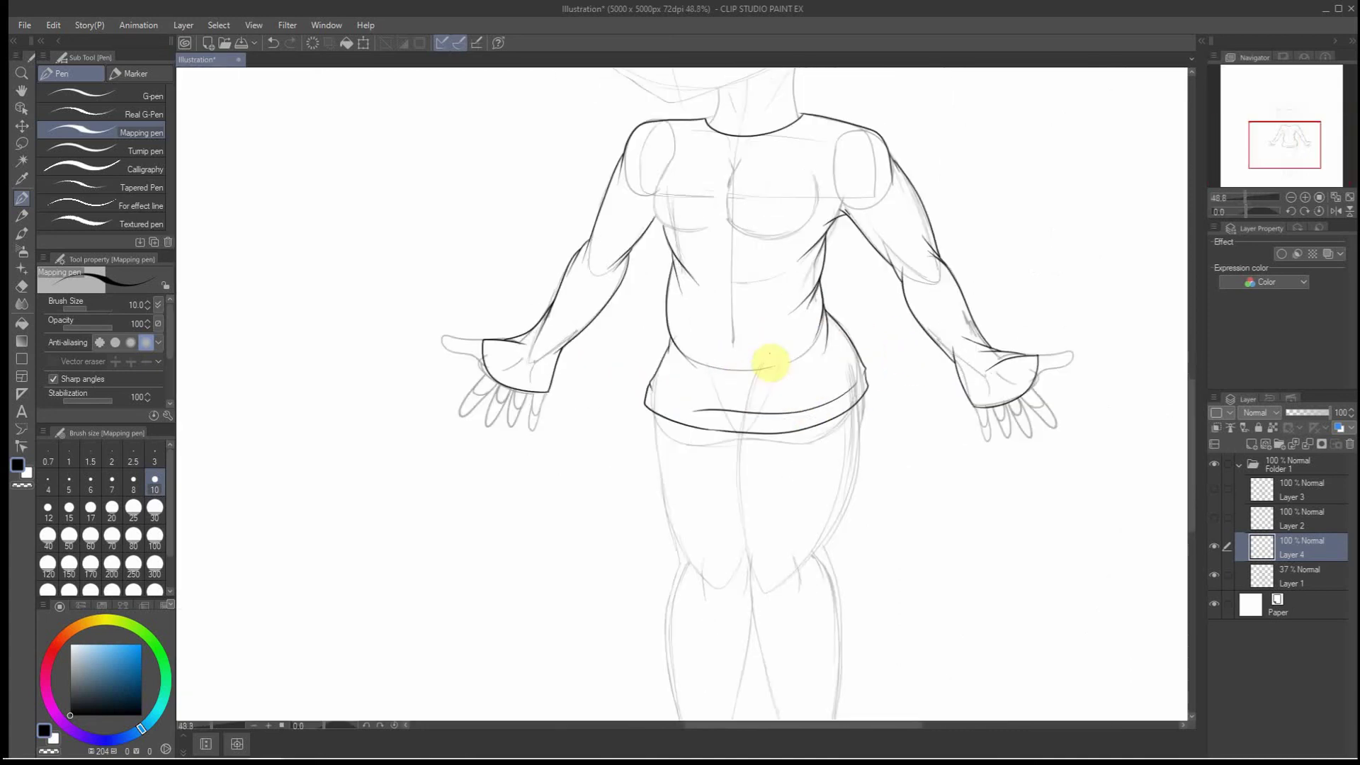
left_click_drag(786, 273, 731, 283)
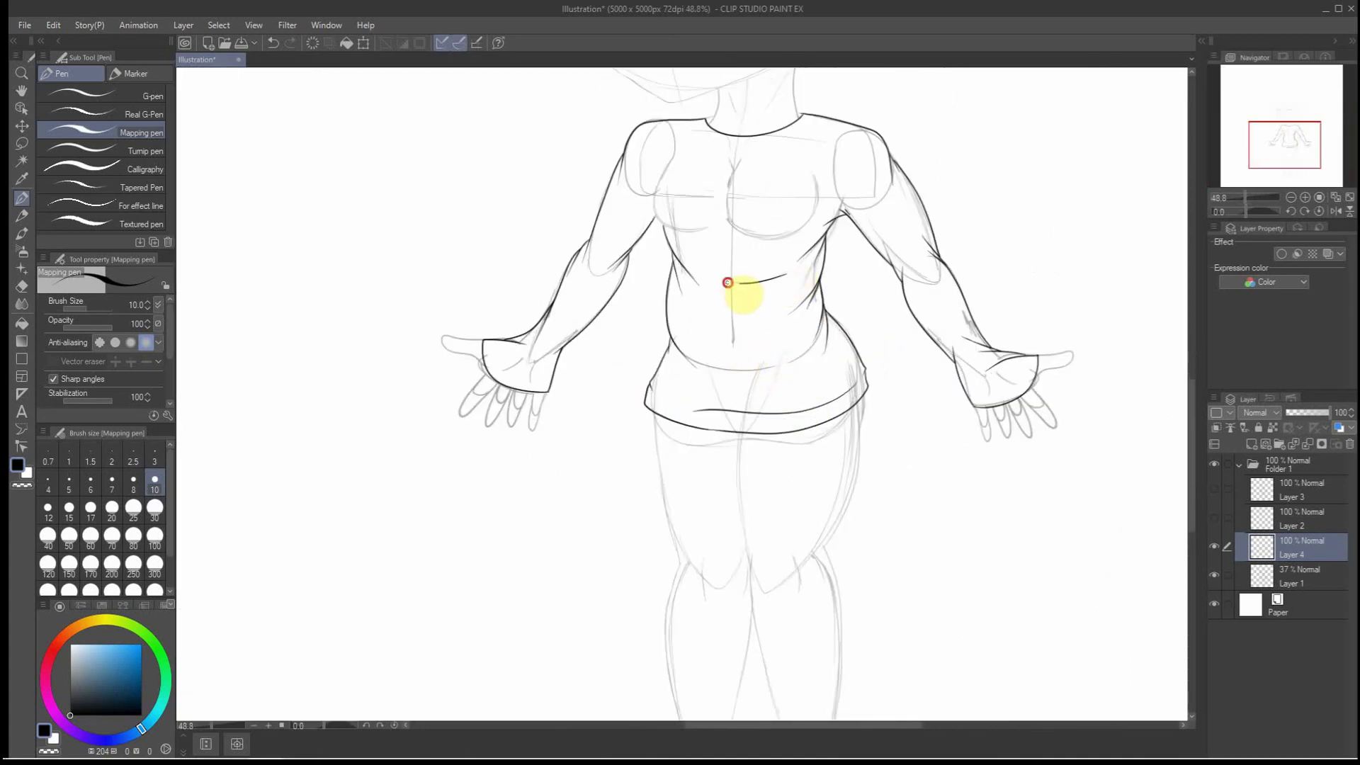
left_click_drag(801, 356, 716, 369)
Draw the chest contours on both sides of the shirt and a crease between them
scroll(694, 156, "up", 1)
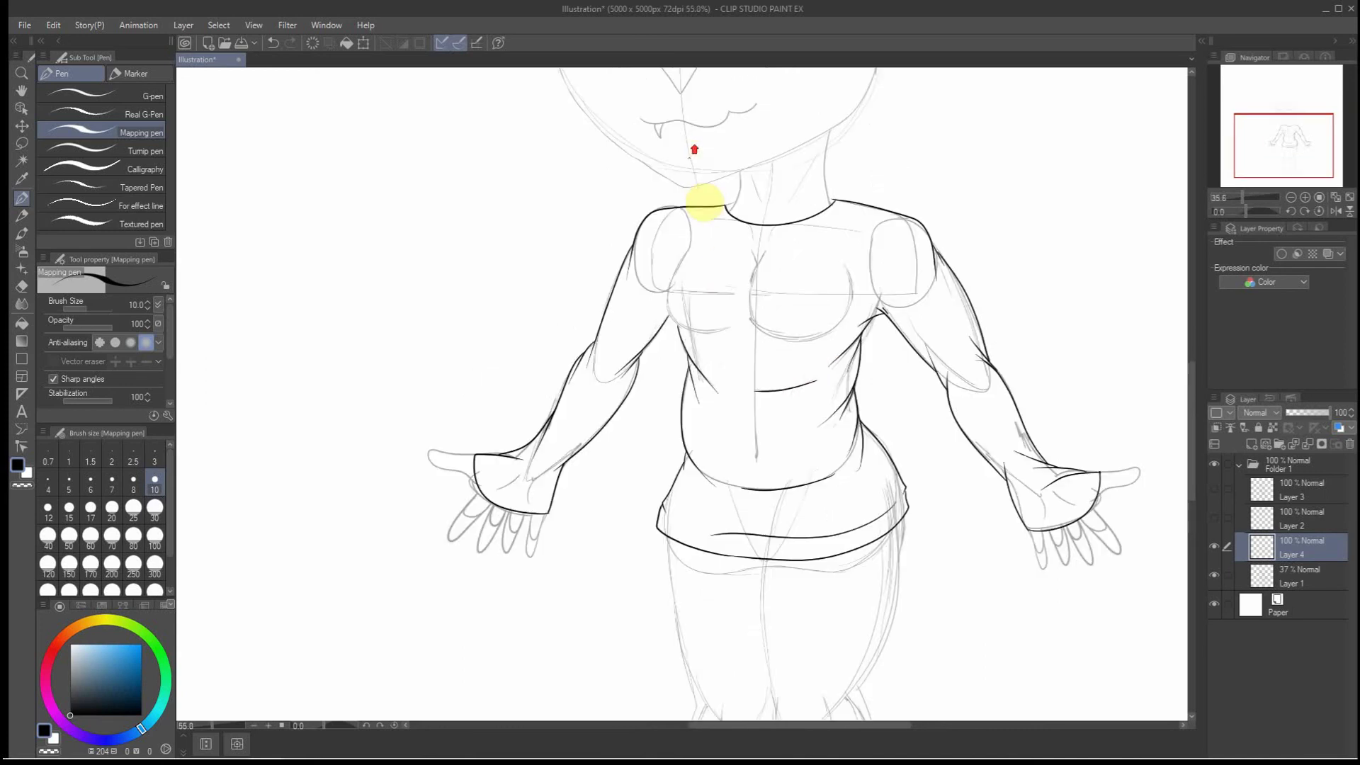
scroll(691, 340, "up", 1)
mouse_move(697, 360)
left_mouse_down()
mouse_move(661, 331)
mouse_move(657, 304)
left_mouse_up()
left_click_drag(694, 240, 690, 244)
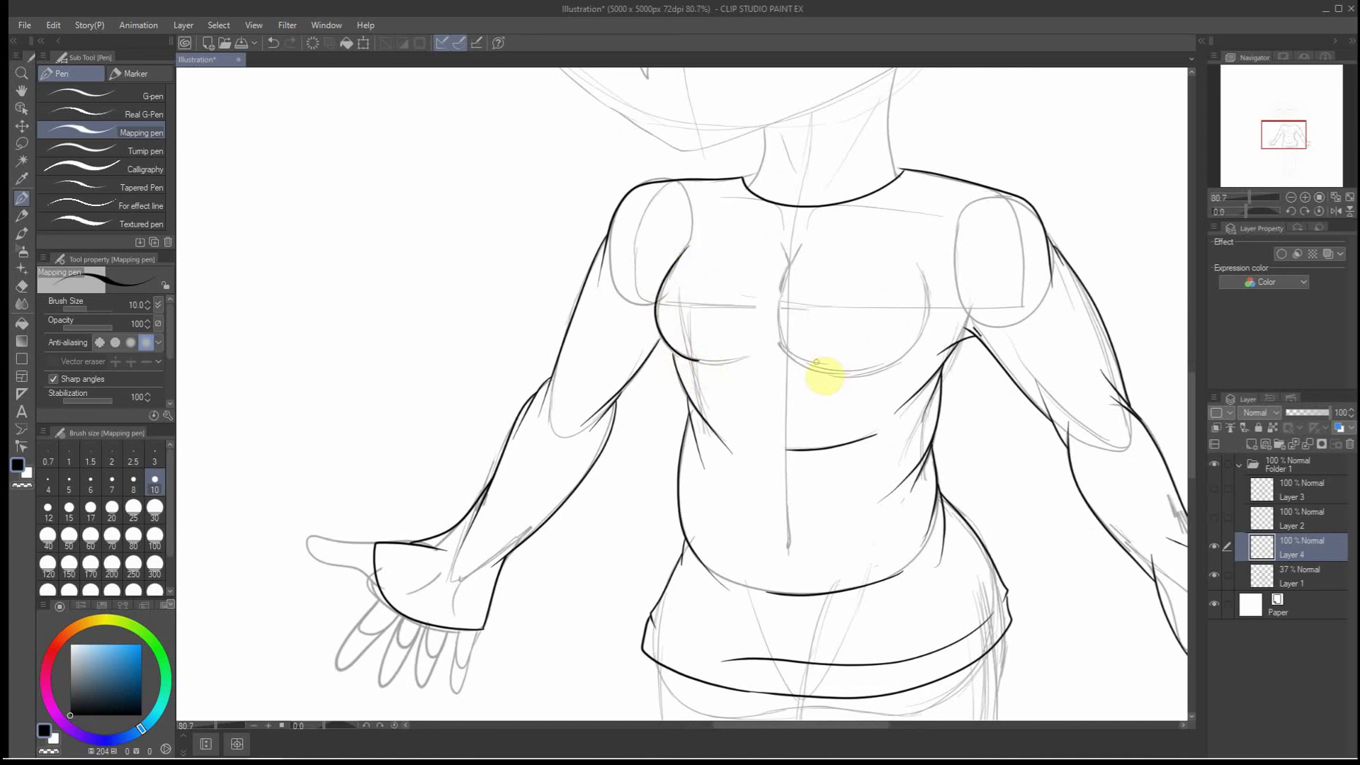
mouse_move(779, 345)
left_mouse_down()
mouse_move(819, 385)
mouse_move(885, 375)
mouse_move(915, 338)
left_mouse_up()
mouse_move(777, 305)
left_mouse_down()
mouse_move(813, 261)
mouse_move(805, 242)
mouse_move(784, 253)
mouse_move(776, 295)
mouse_move(821, 260)
left_mouse_up()
Save the illustration with the long-sleeved shirt outline
scroll(820, 258, "down", 1)
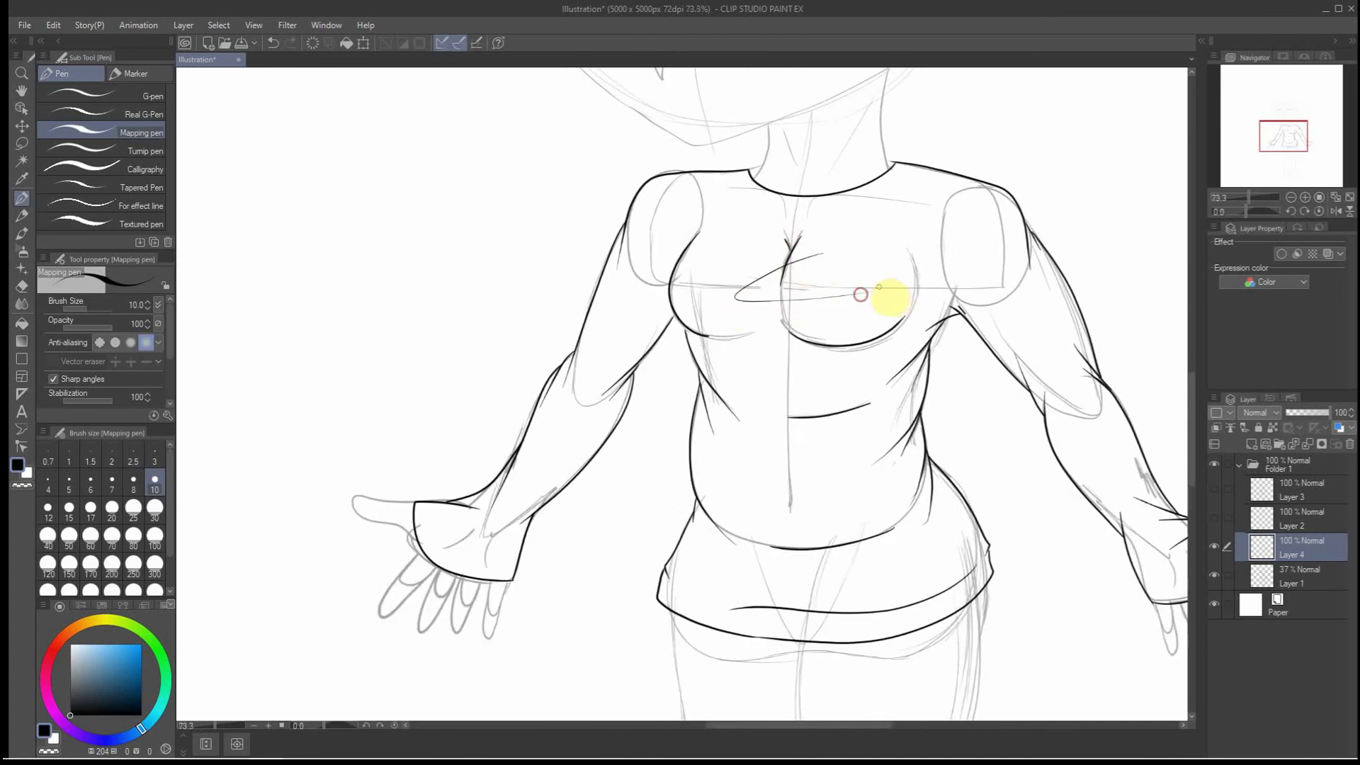
scroll(772, 317, "down", 2)
scroll(749, 517, "down", 2)
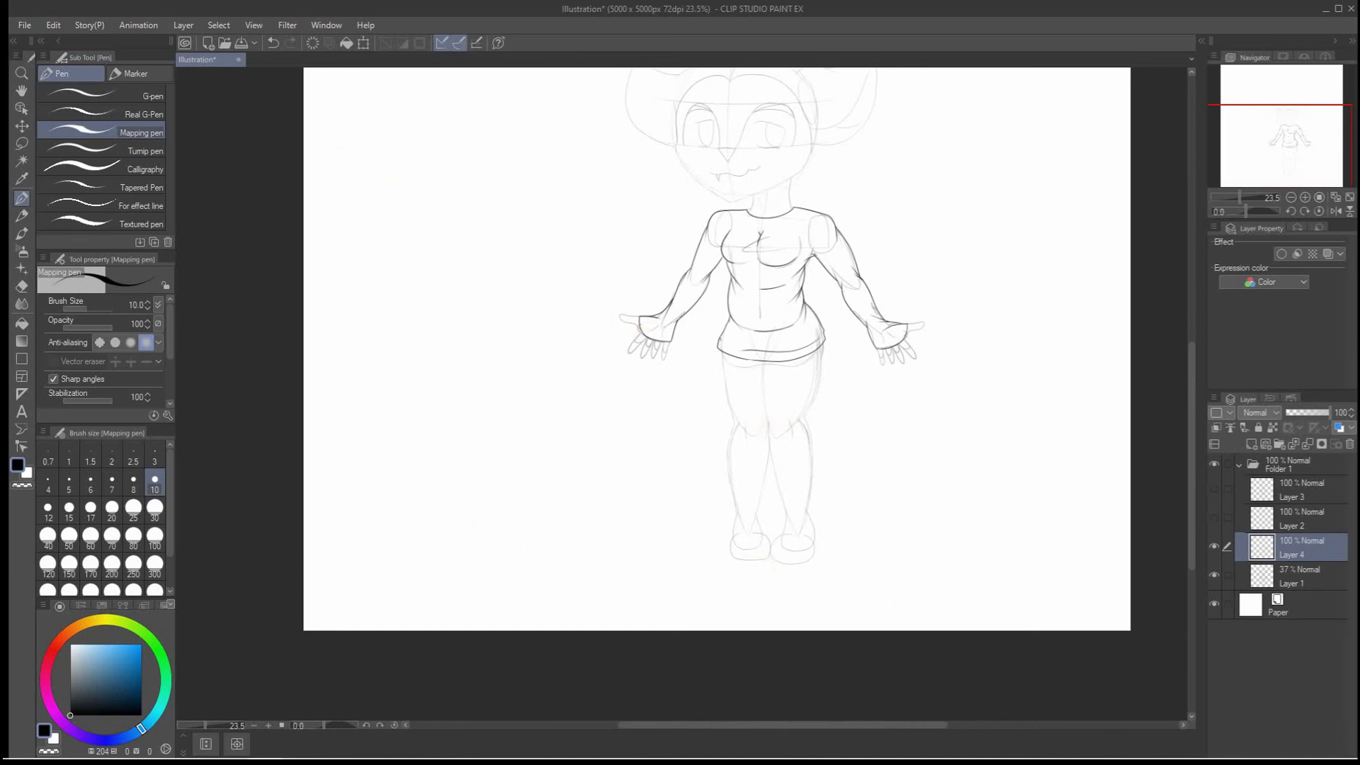
left_click(28, 23)
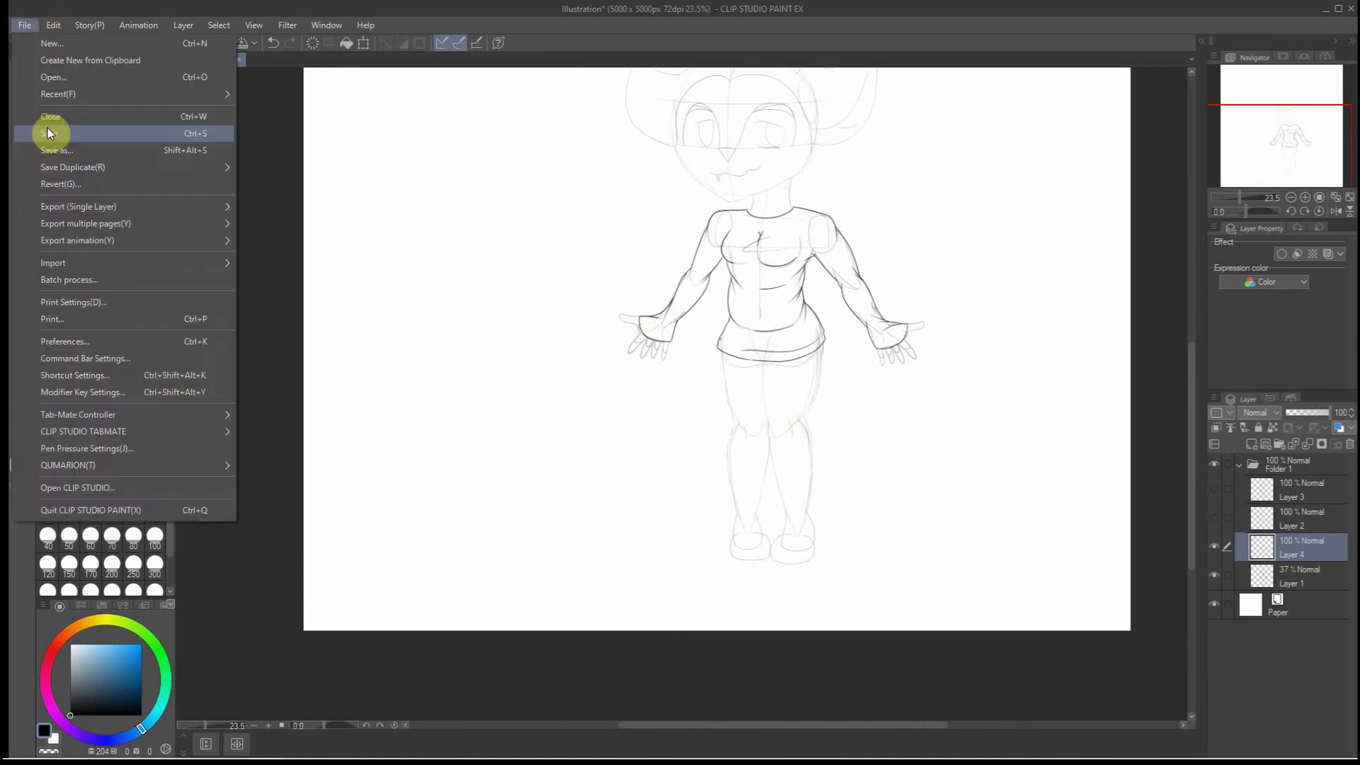
left_click(47, 130)
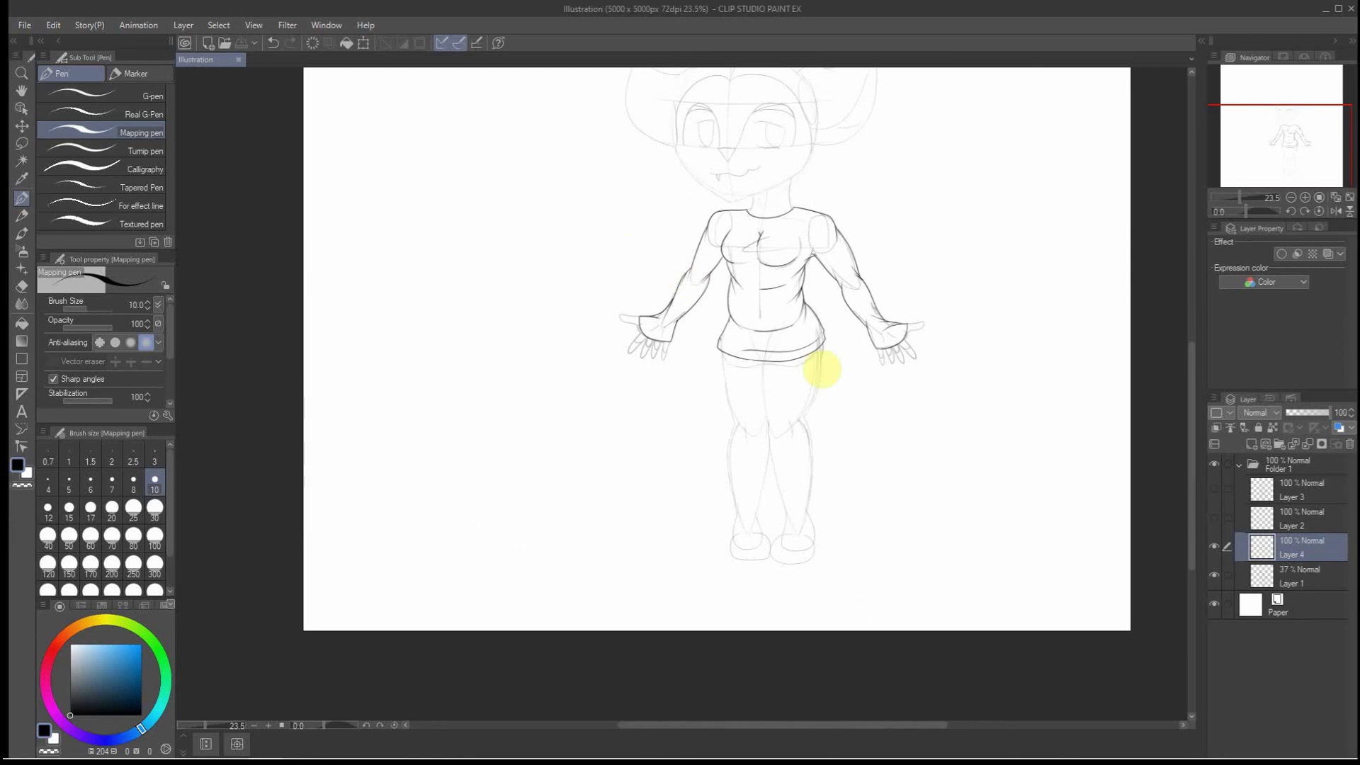
Outline the trouser leg on the viewer's right with its outer thigh and calf, inner edge and a hem above the ankle
scroll(825, 499, "up", 1)
scroll(797, 372, "up", 1)
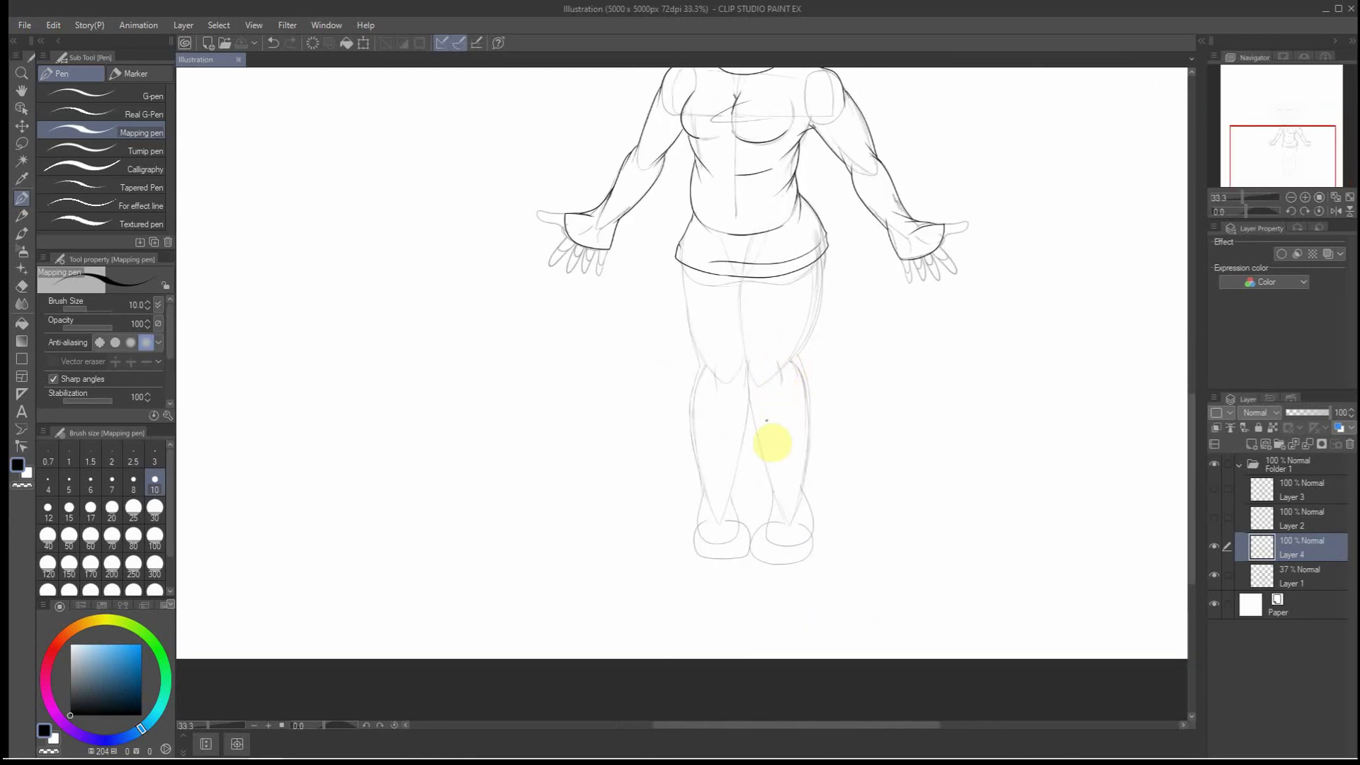
scroll(835, 209, "up", 2)
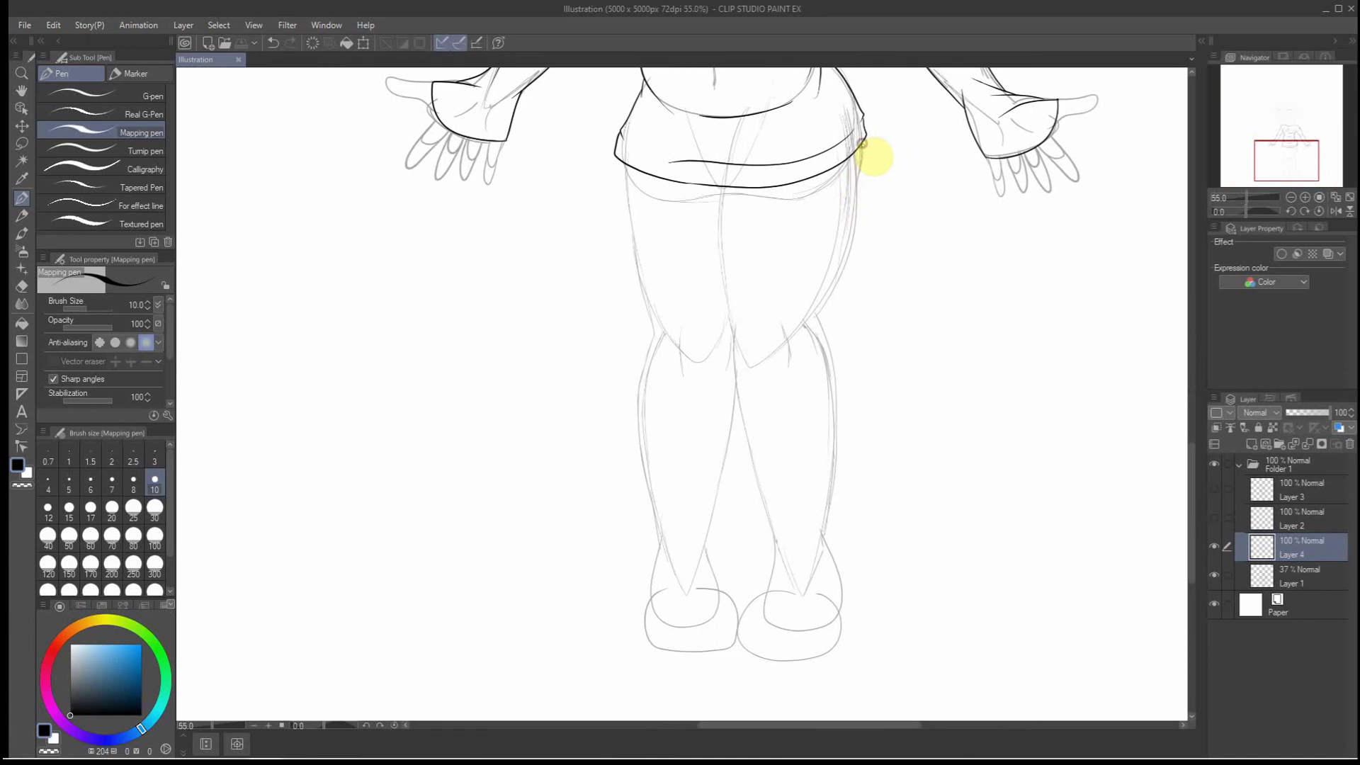
mouse_move(859, 145)
left_mouse_down()
mouse_move(829, 297)
mouse_move(790, 329)
left_mouse_up()
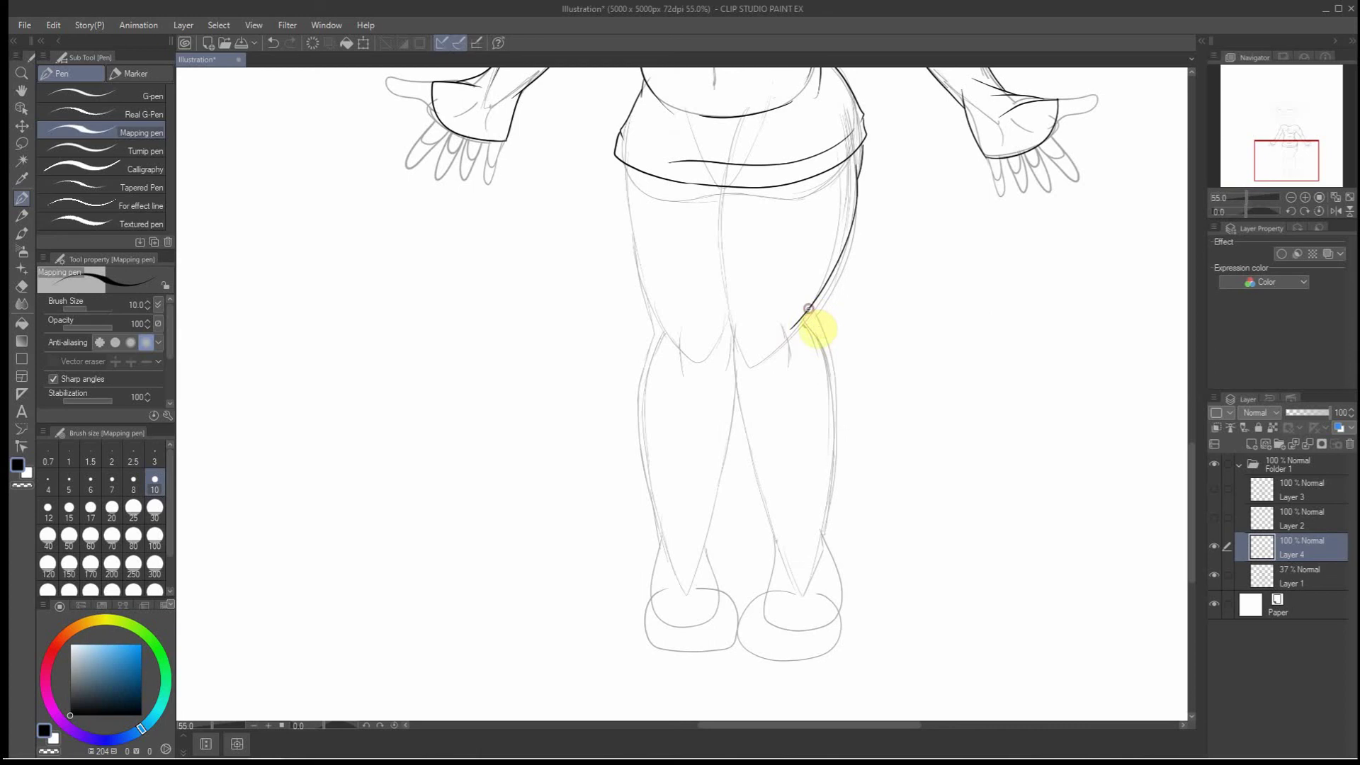
mouse_move(805, 322)
left_mouse_down()
mouse_move(827, 376)
mouse_move(829, 451)
left_mouse_up()
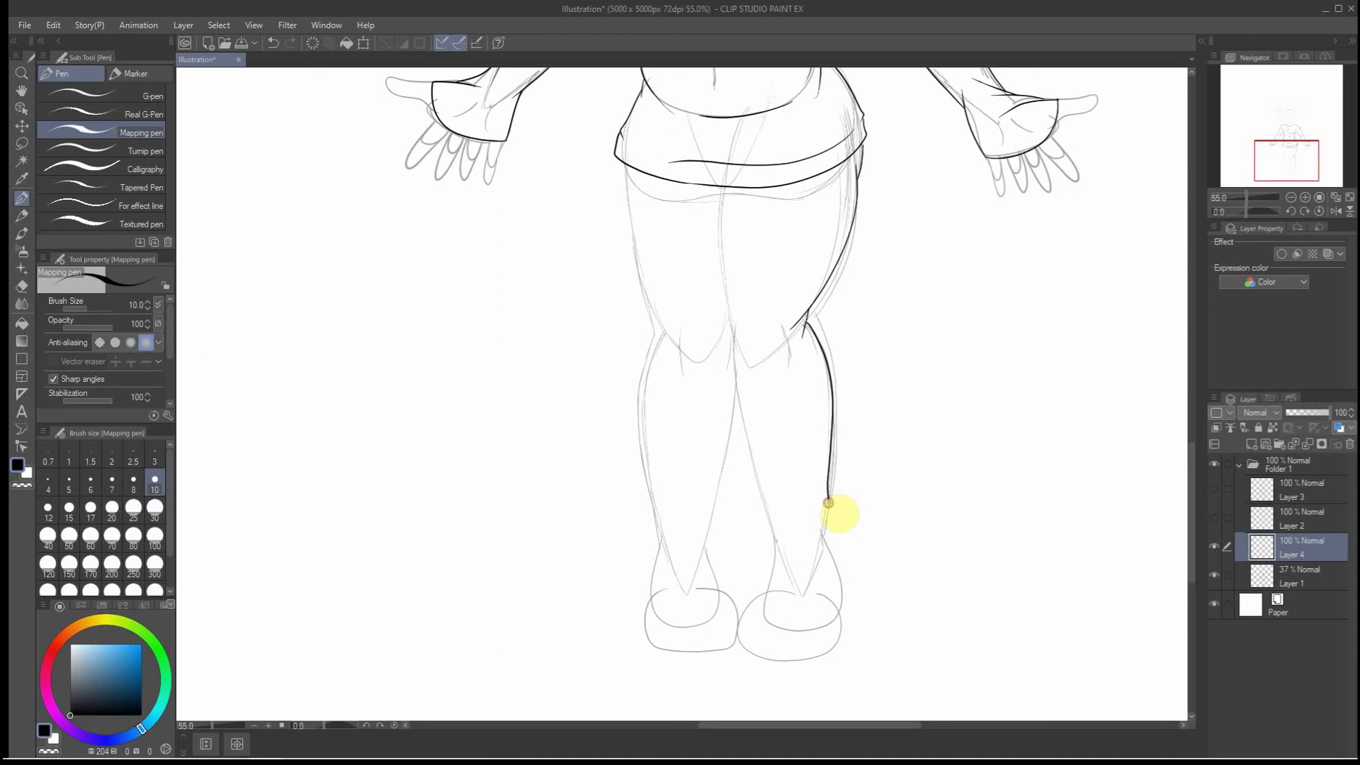
left_click_drag(777, 518, 767, 518)
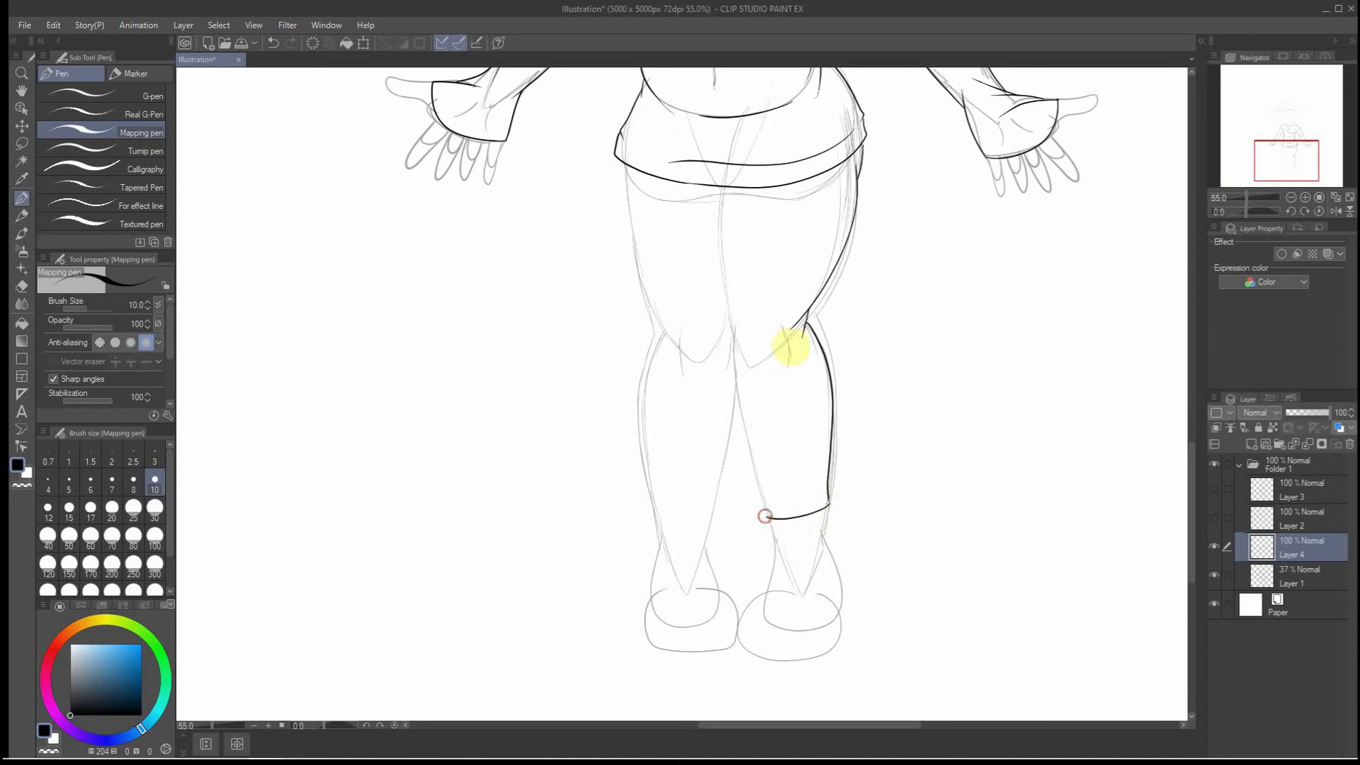
mouse_move(726, 192)
left_mouse_down()
mouse_move(748, 335)
mouse_move(737, 320)
mouse_move(733, 373)
mouse_move(765, 517)
left_mouse_up()
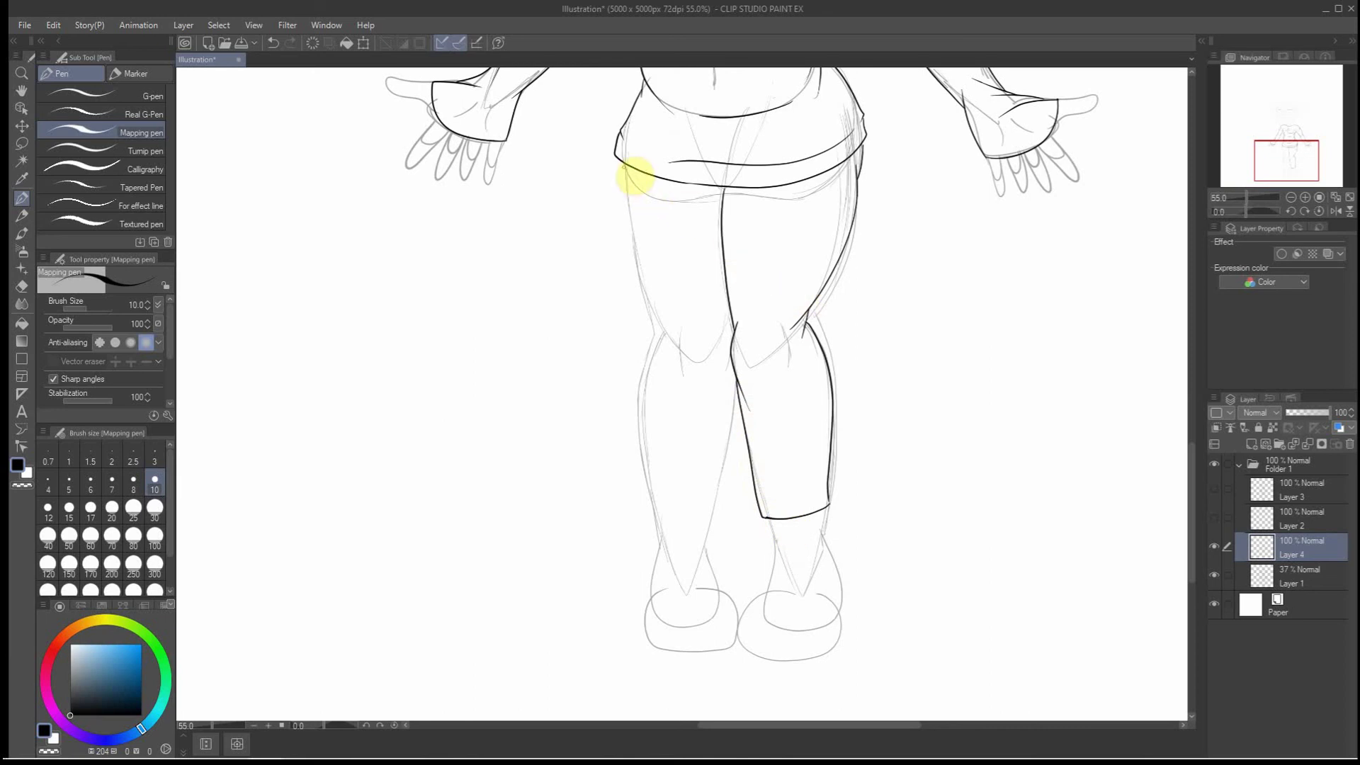
Outline the trouser leg on the viewer's left from the shirt hem past the knee, closing it with a hem above the ankle
left_click_drag(623, 164, 656, 322)
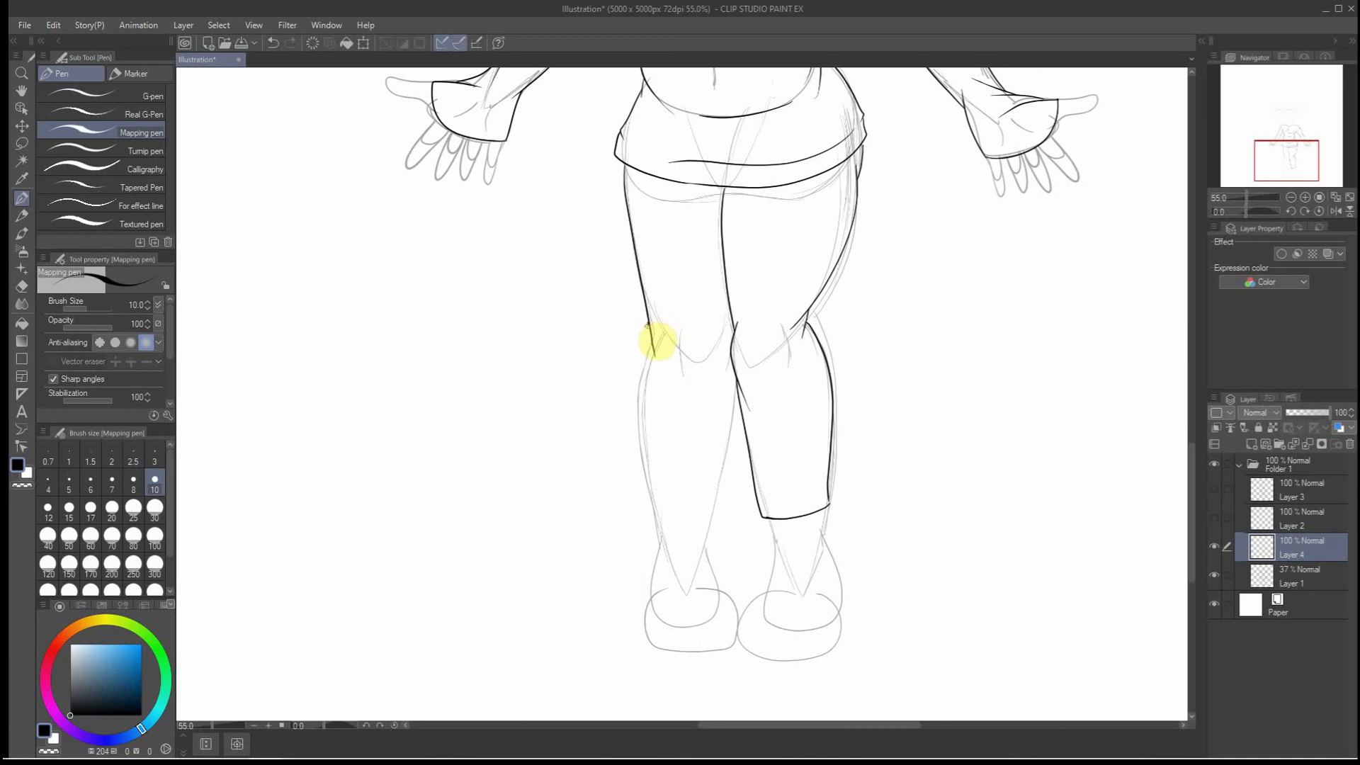
left_click_drag(648, 323, 651, 354)
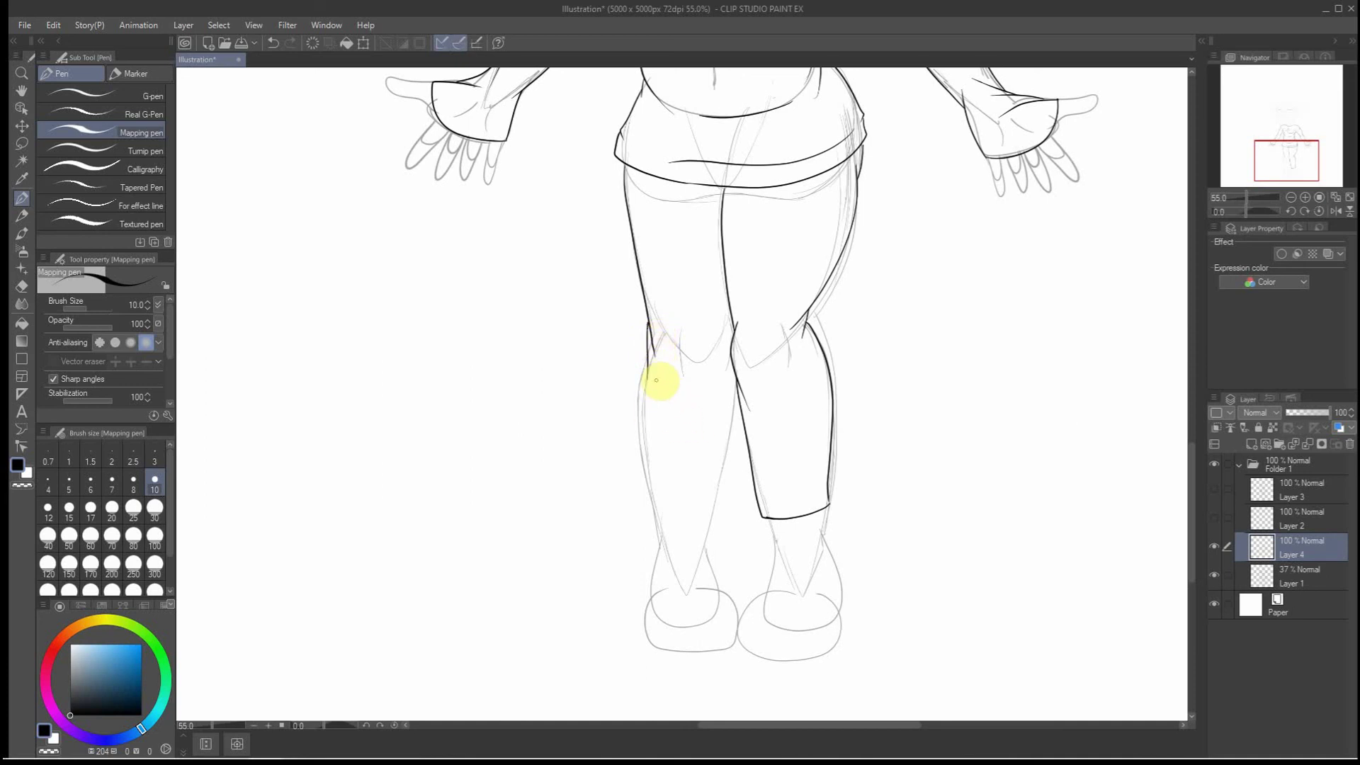
left_click_drag(641, 370, 645, 516)
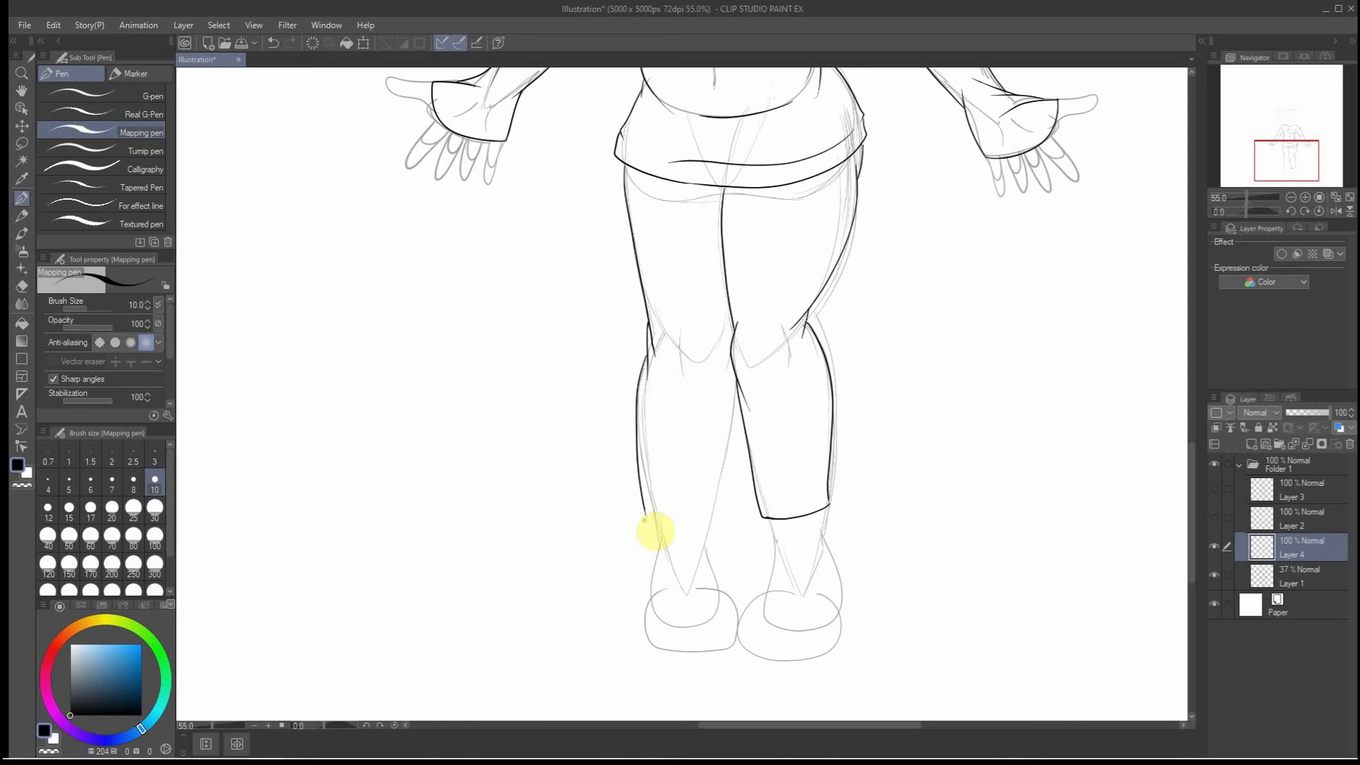
key("ctrl+z")
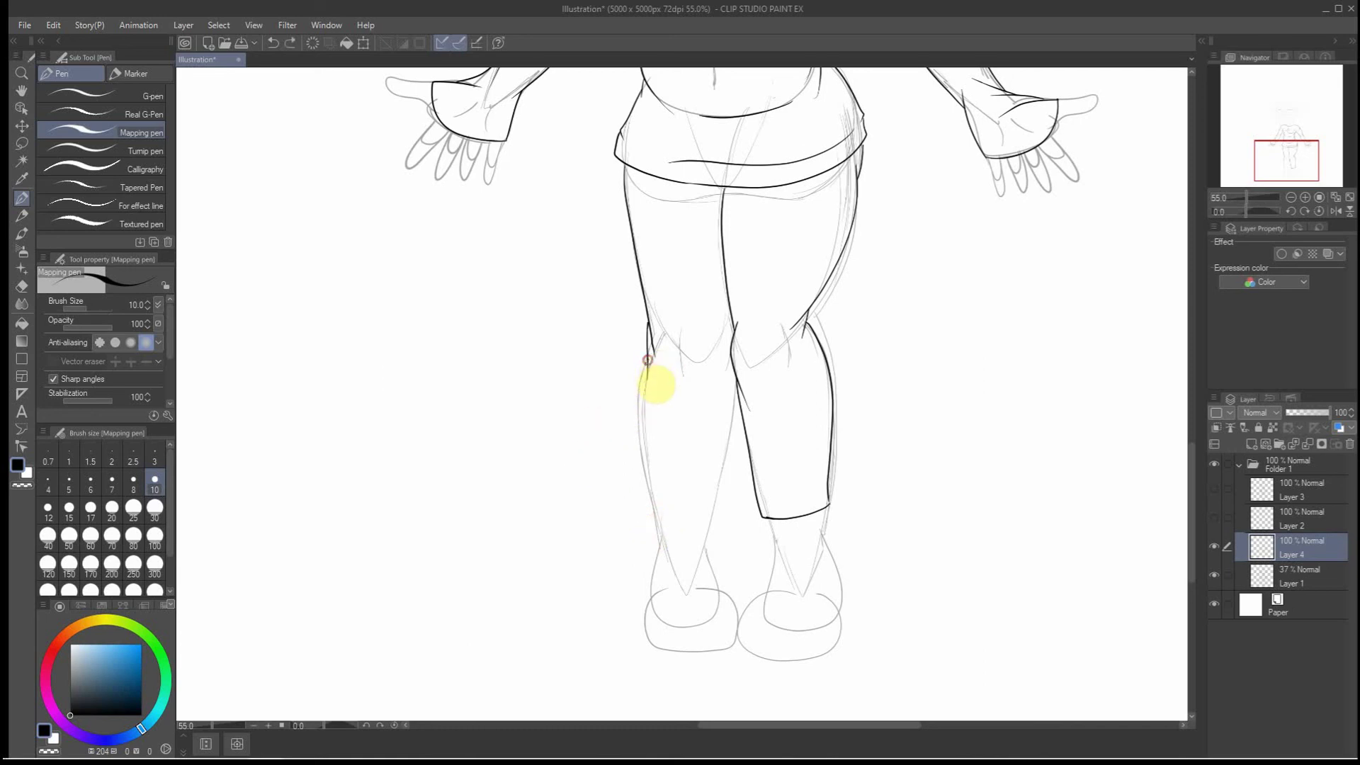
mouse_move(651, 441)
left_mouse_down()
mouse_move(666, 535)
mouse_move(653, 525)
mouse_move(717, 542)
mouse_move(751, 395)
mouse_move(736, 409)
mouse_move(735, 380)
left_mouse_up()
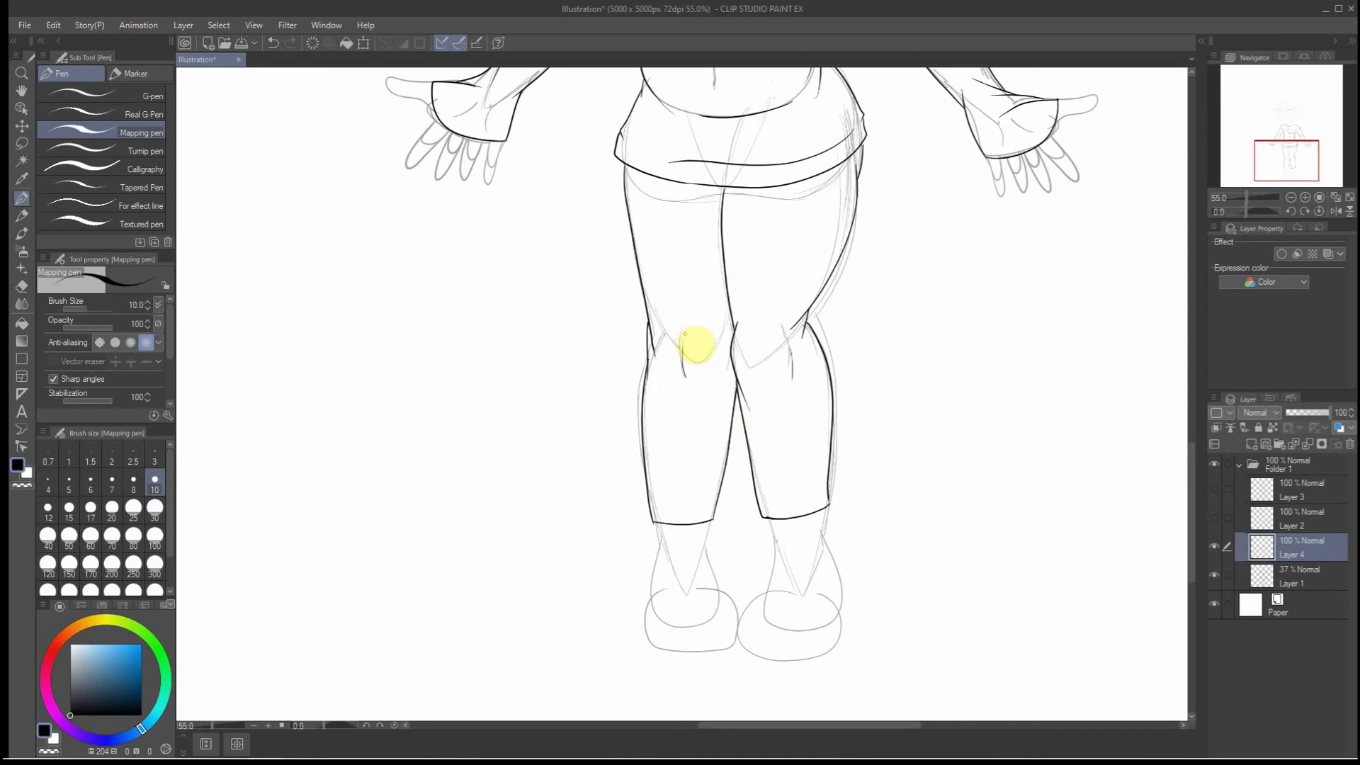
Save the illustration with both trouser legs added
scroll(801, 238, "down", 2)
scroll(779, 262, "down", 2)
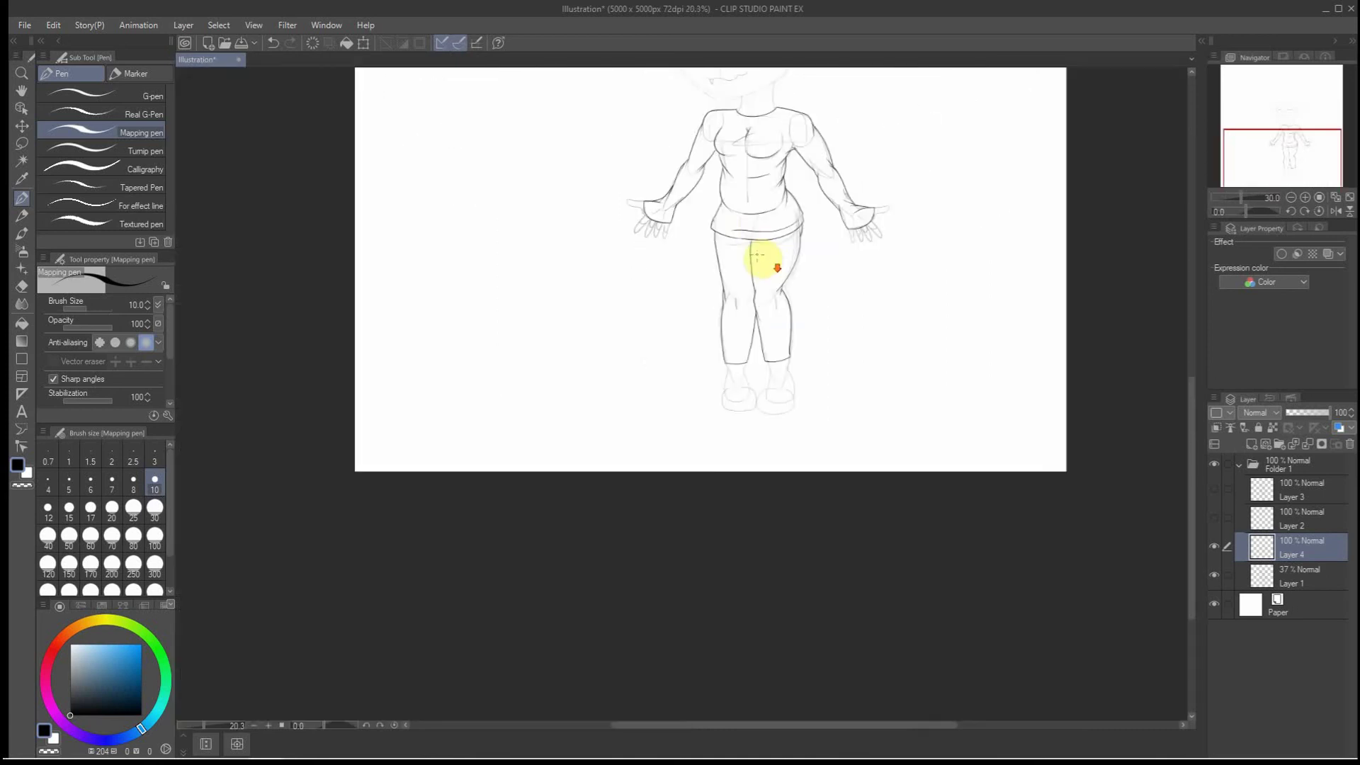
scroll(751, 216, "down", 2)
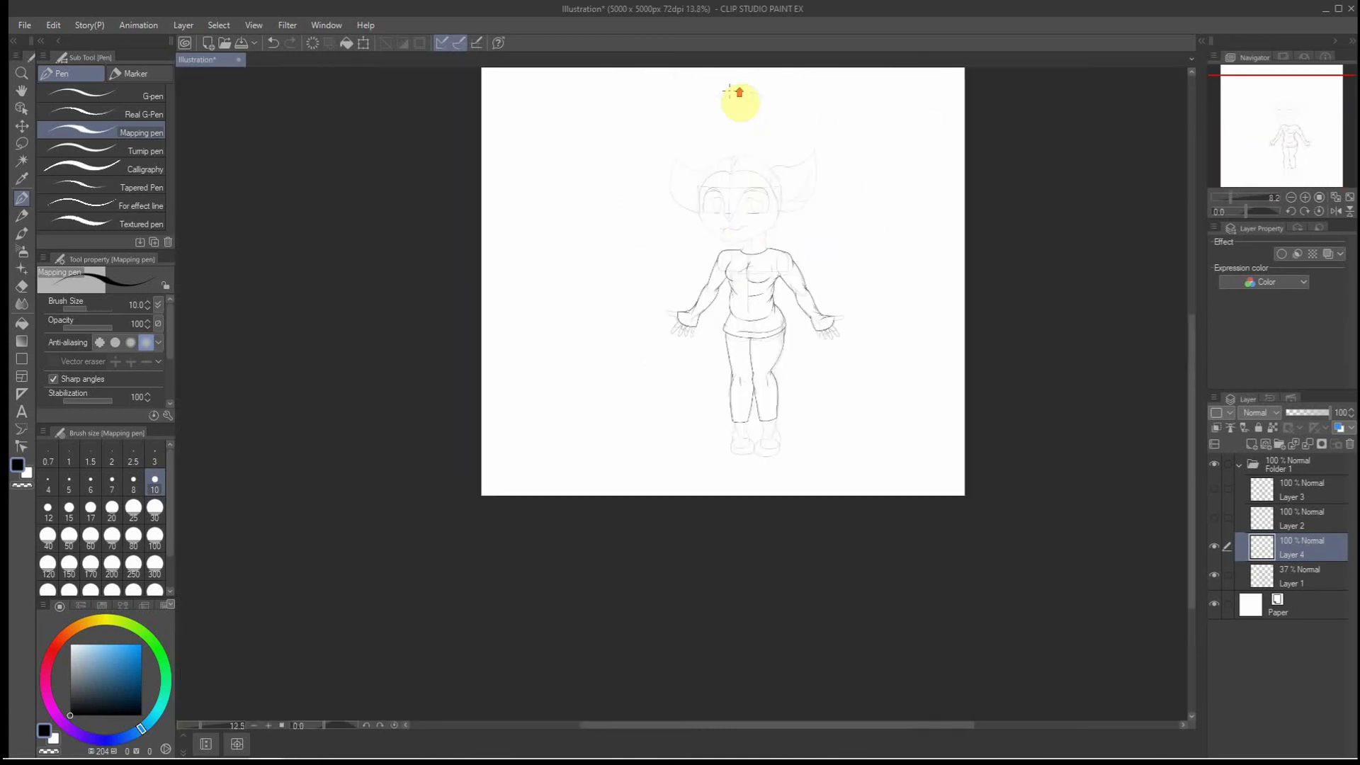
scroll(733, 92, "up", 1)
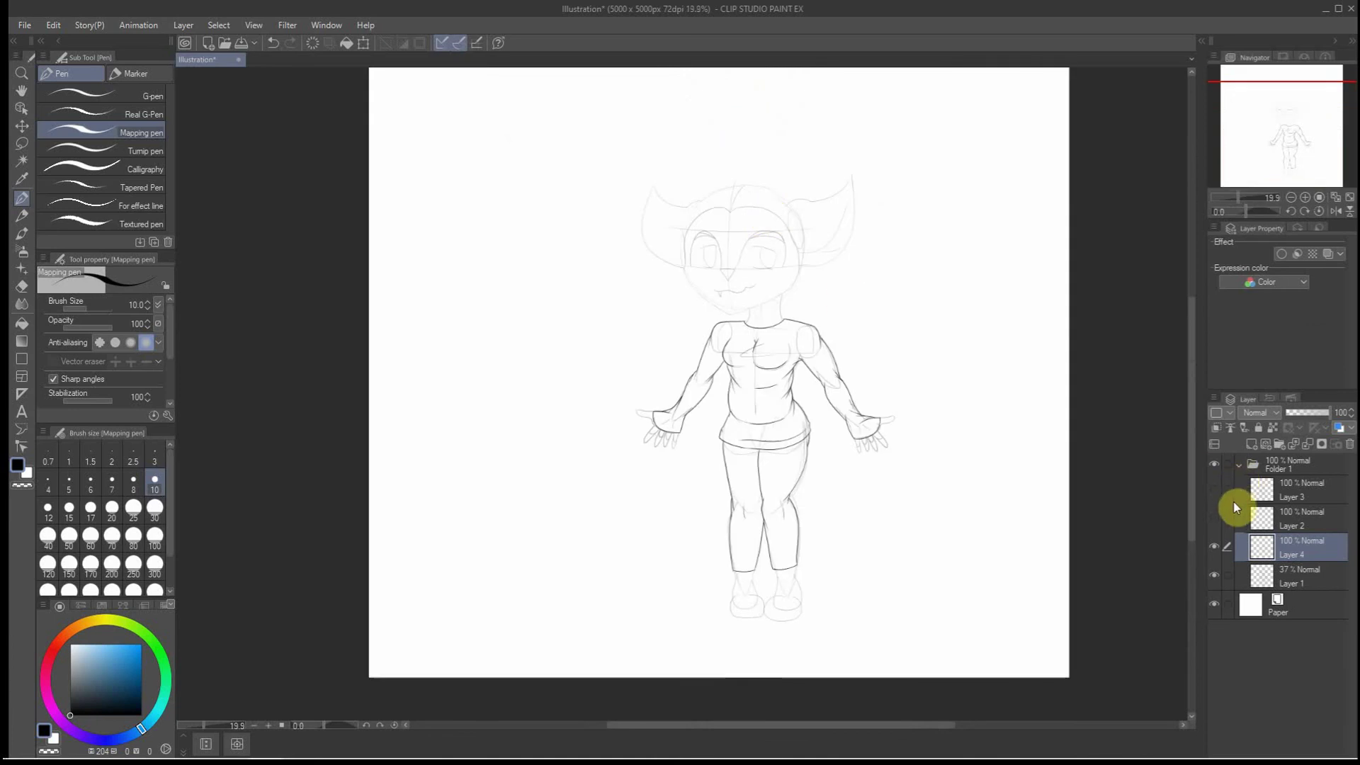
left_click(36, 27)
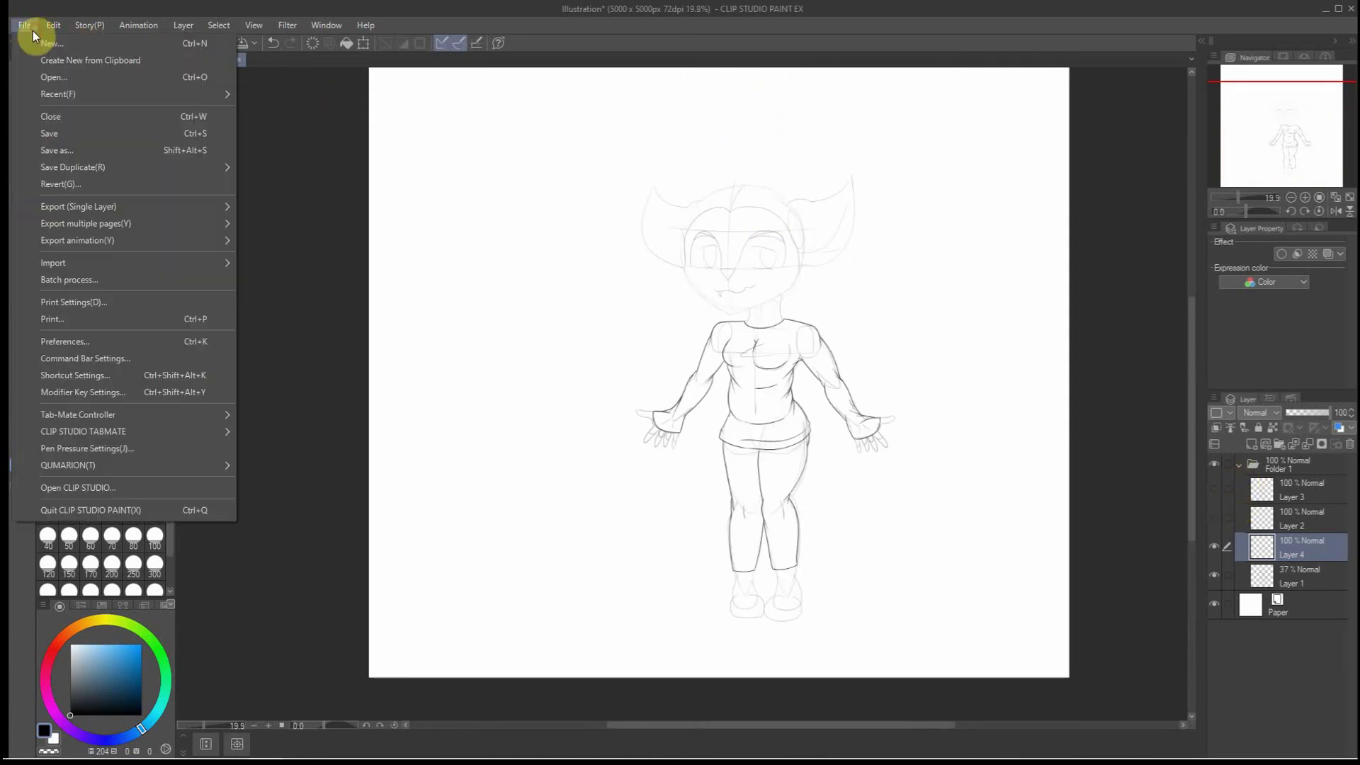
left_click(33, 130)
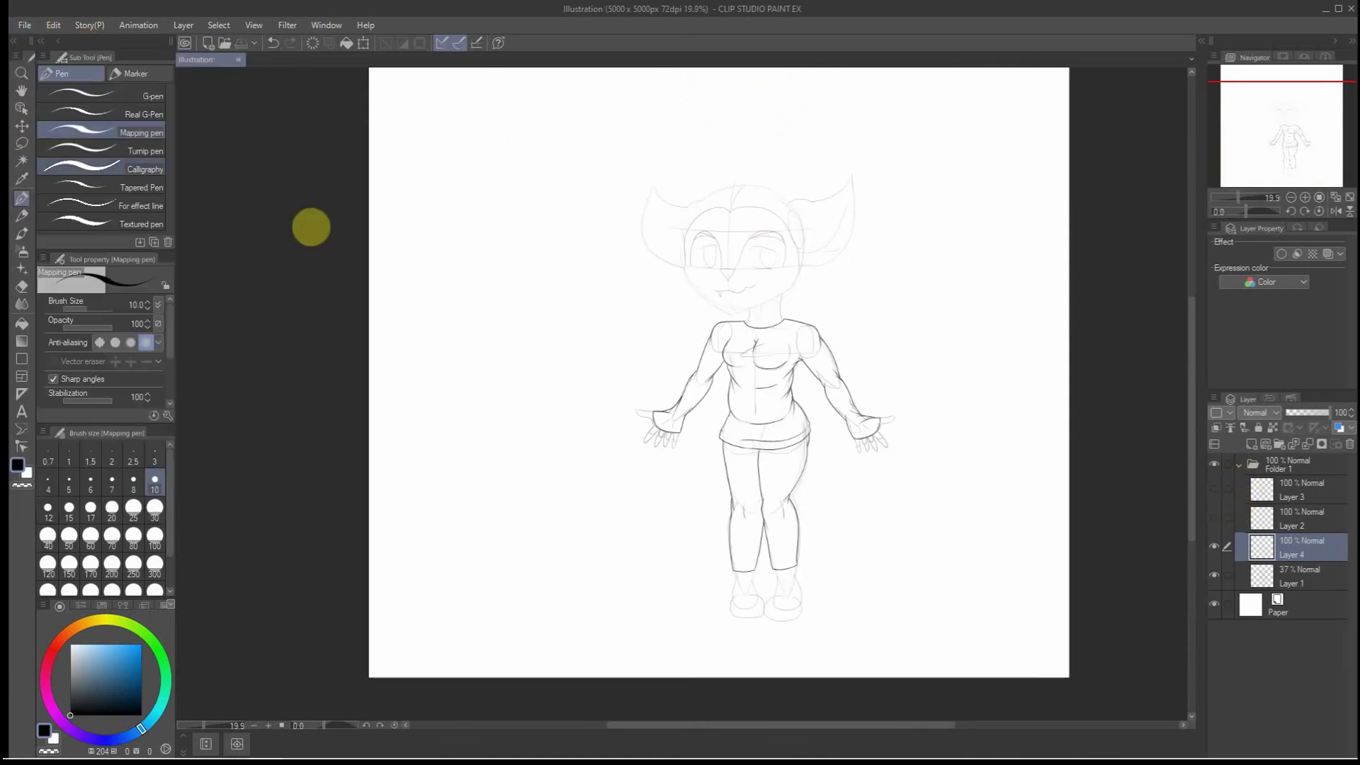
Raise Layer 1's opacity to 100 and show Layer 2 and Layer 3 again
left_click(1259, 579)
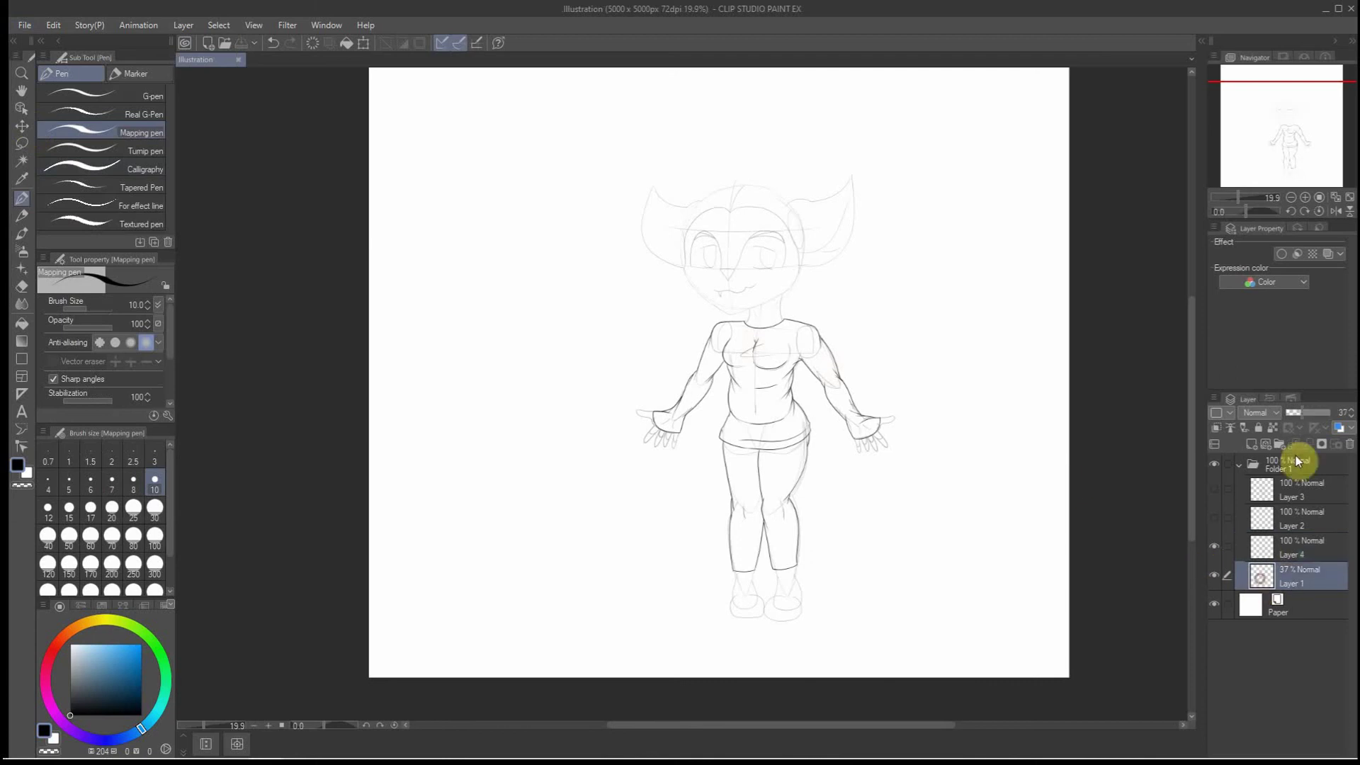
left_click_drag(1303, 413, 1330, 413)
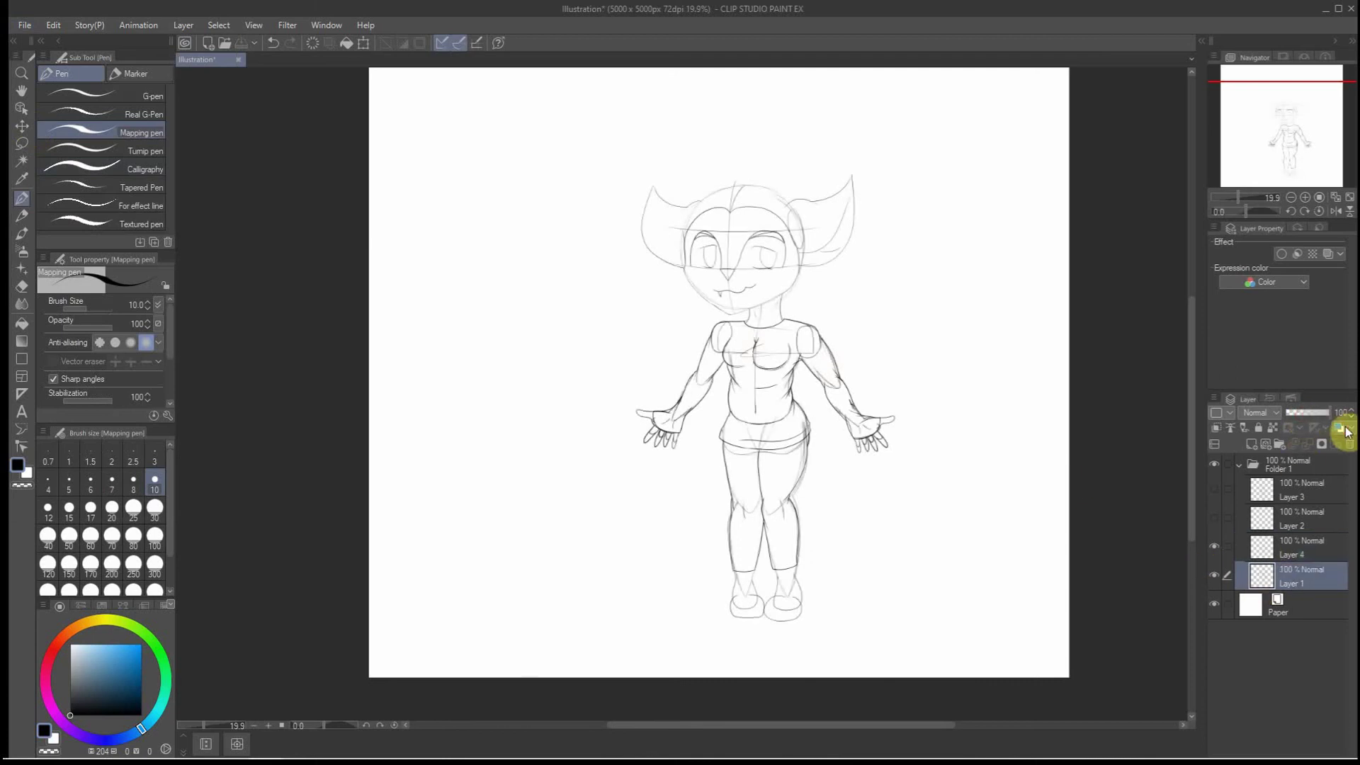
left_click(1214, 519)
left_click(1214, 492)
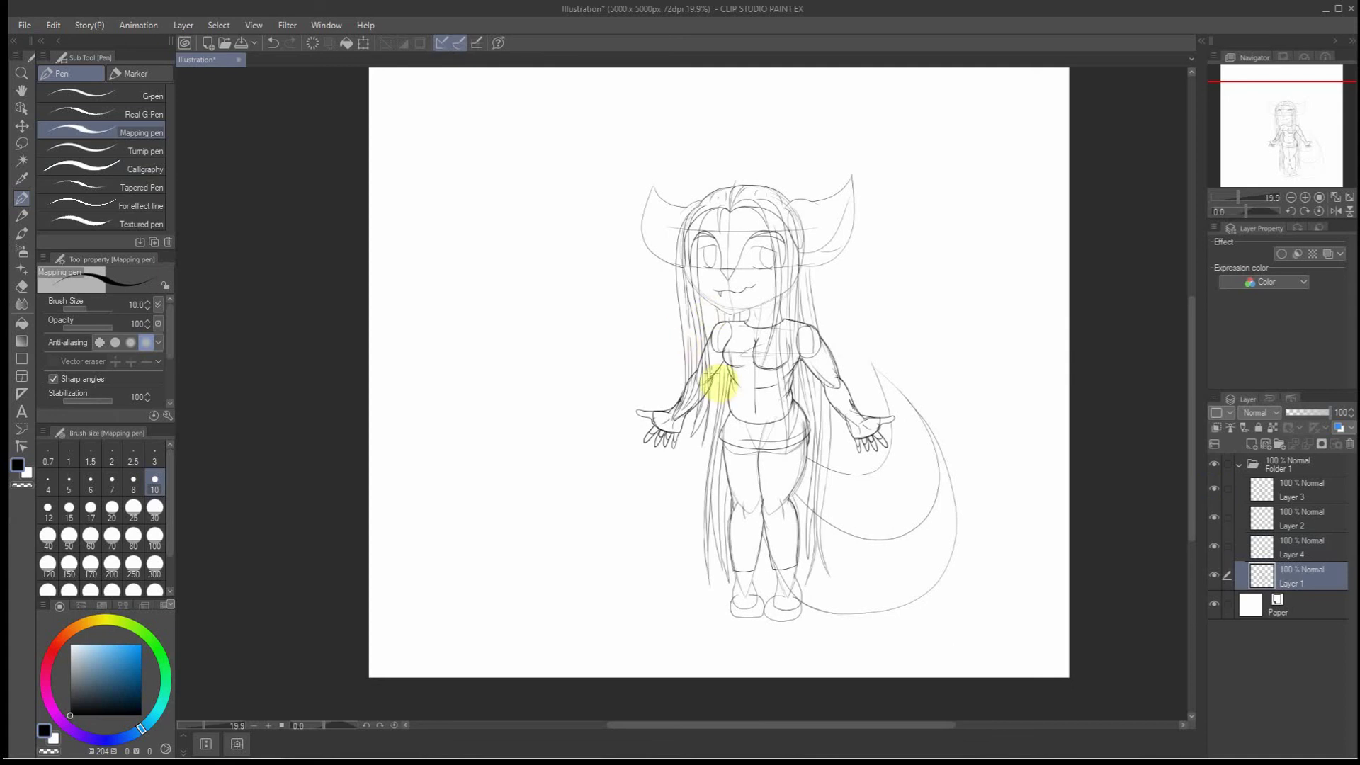
Crop the canvas to a rectangular selection of about 2512 x 3404 px around the whole character and tail
left_click(22, 142)
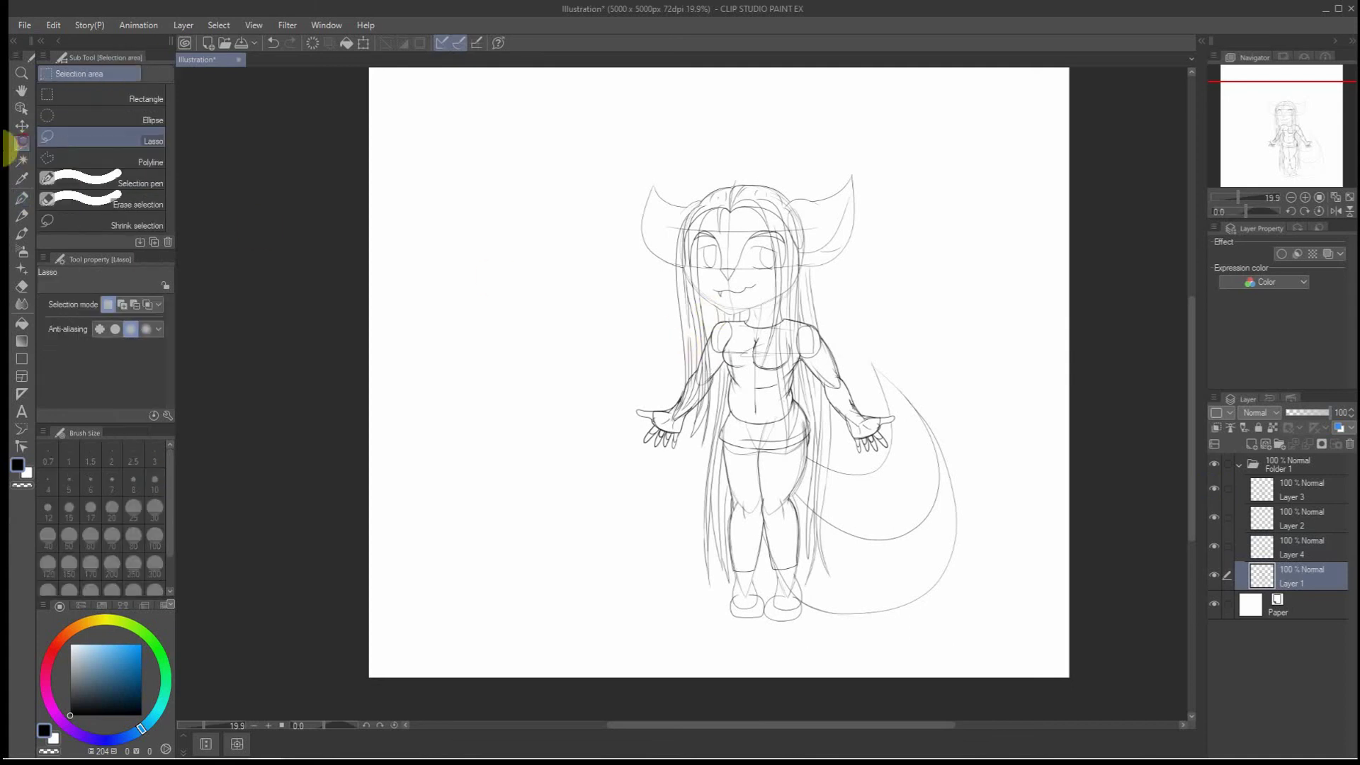
left_click(89, 105)
scroll(464, 344, "down", 1)
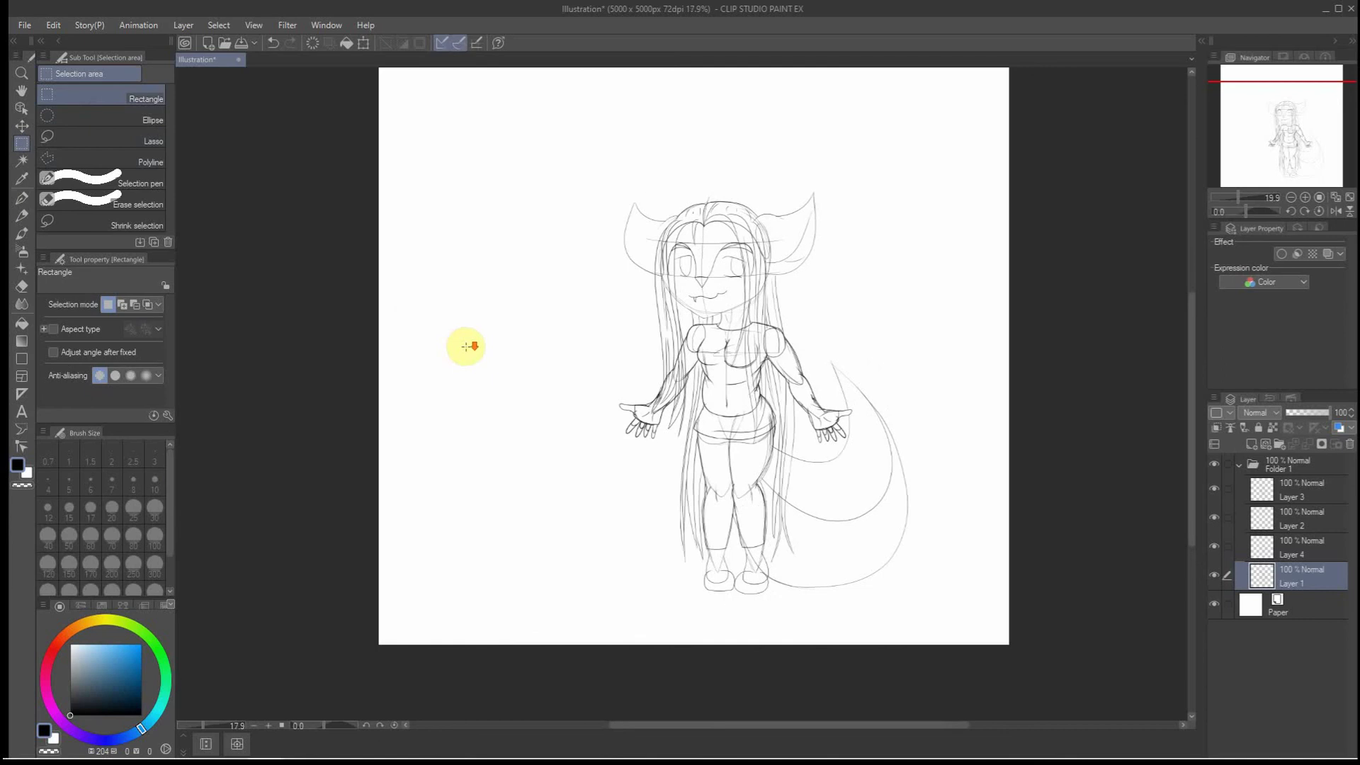
scroll(477, 338, "down", 3)
scroll(528, 248, "up", 1)
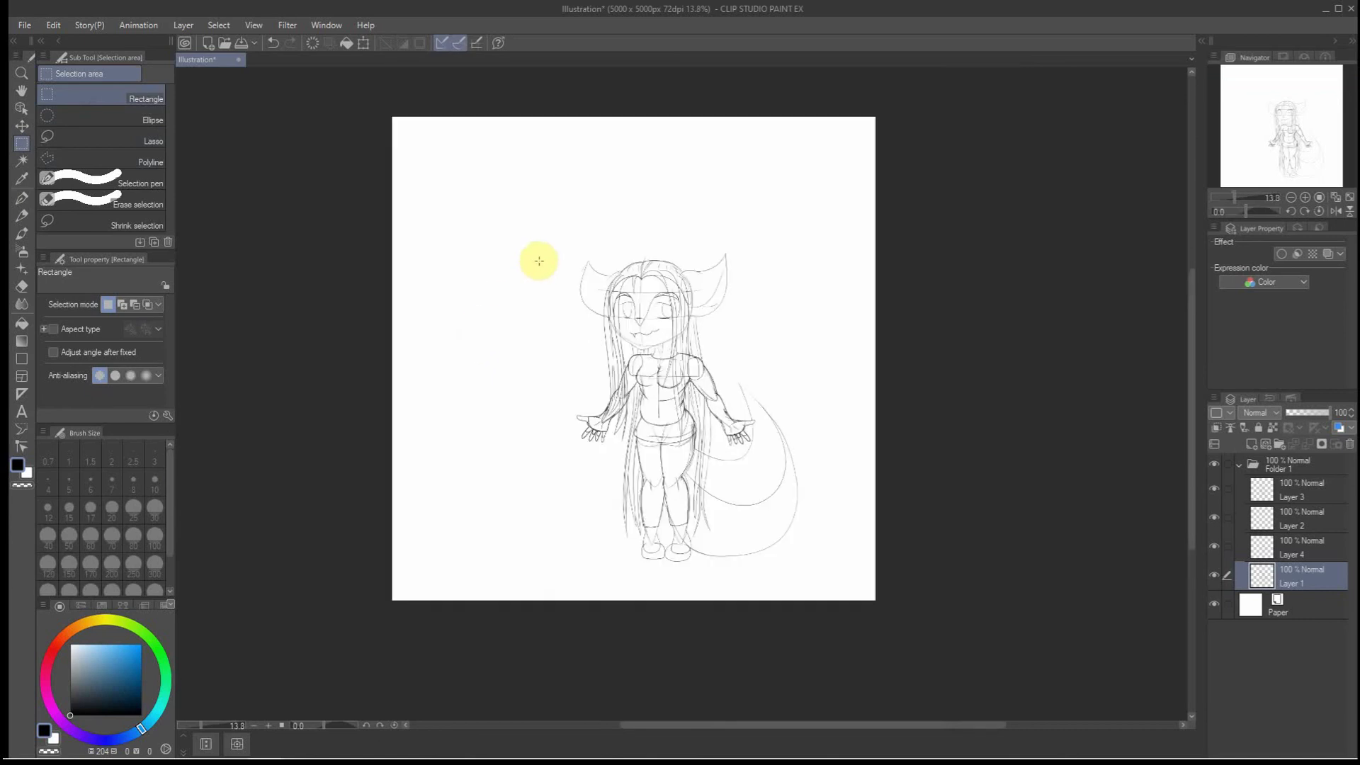
scroll(563, 252, "up", 1)
left_click_drag(568, 244, 835, 605)
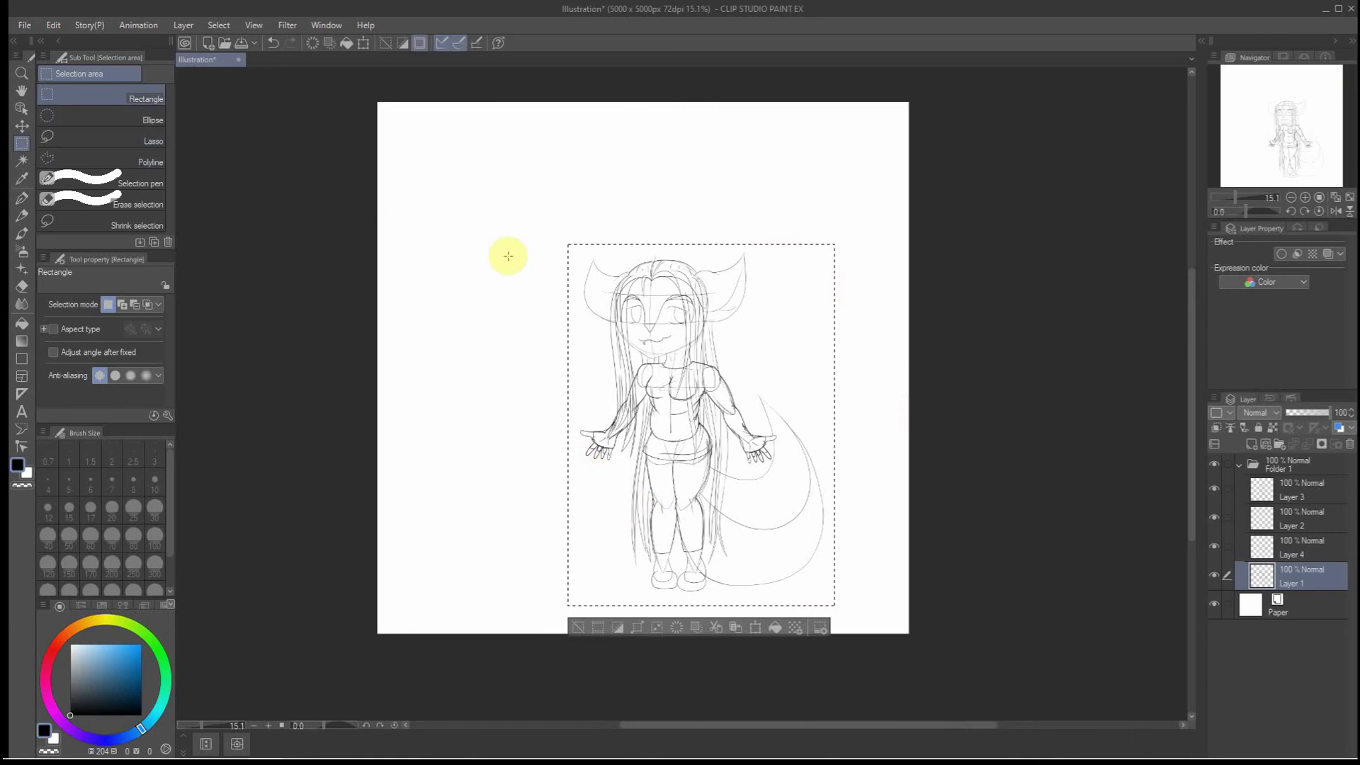
left_click(53, 28)
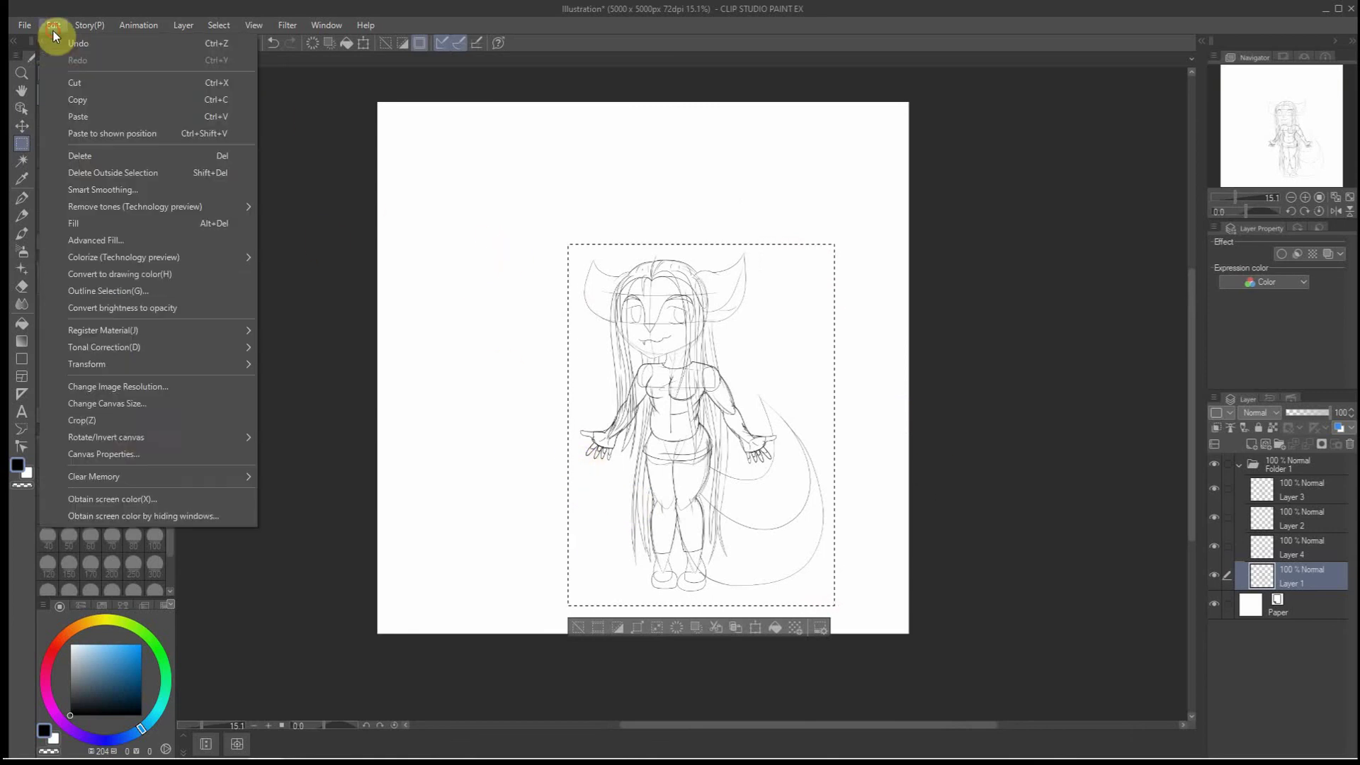
left_click(123, 420)
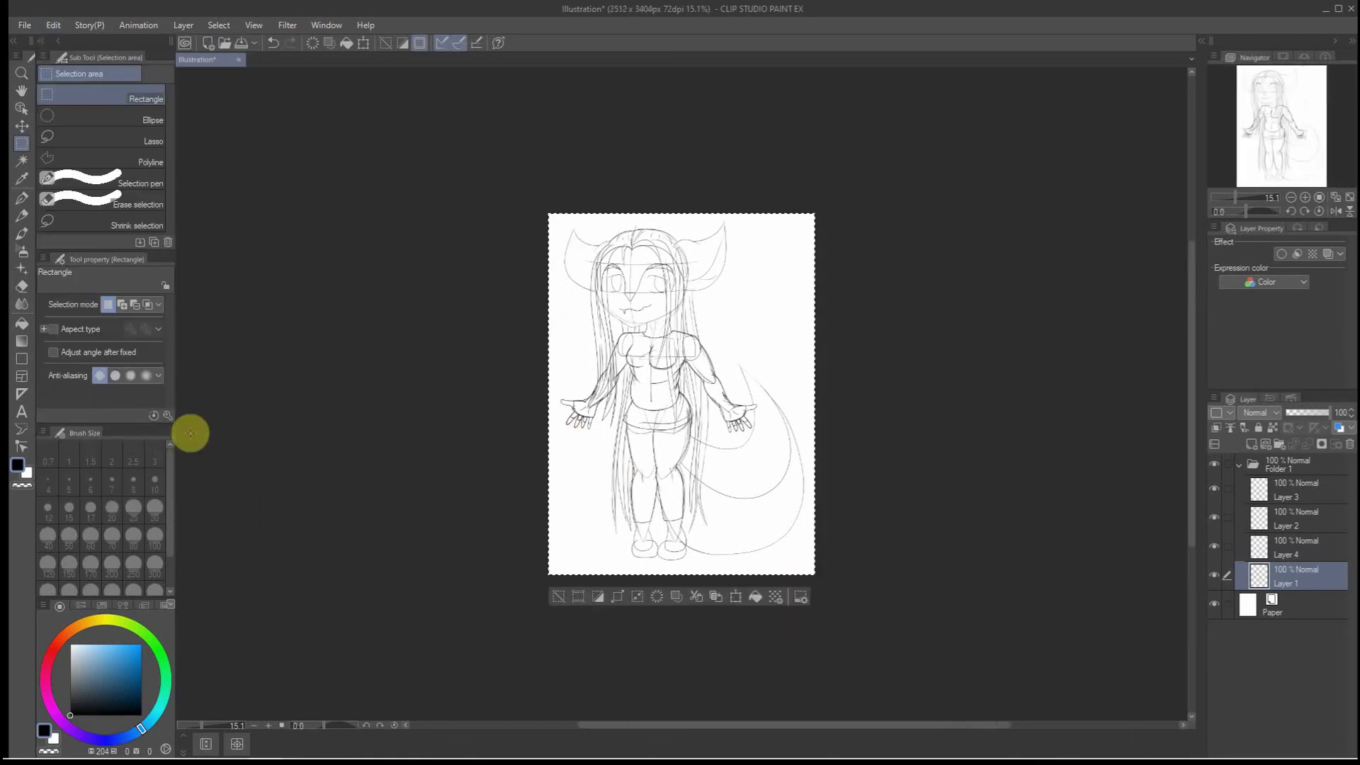
Clear the selection around the cropped canvas
left_click(208, 29)
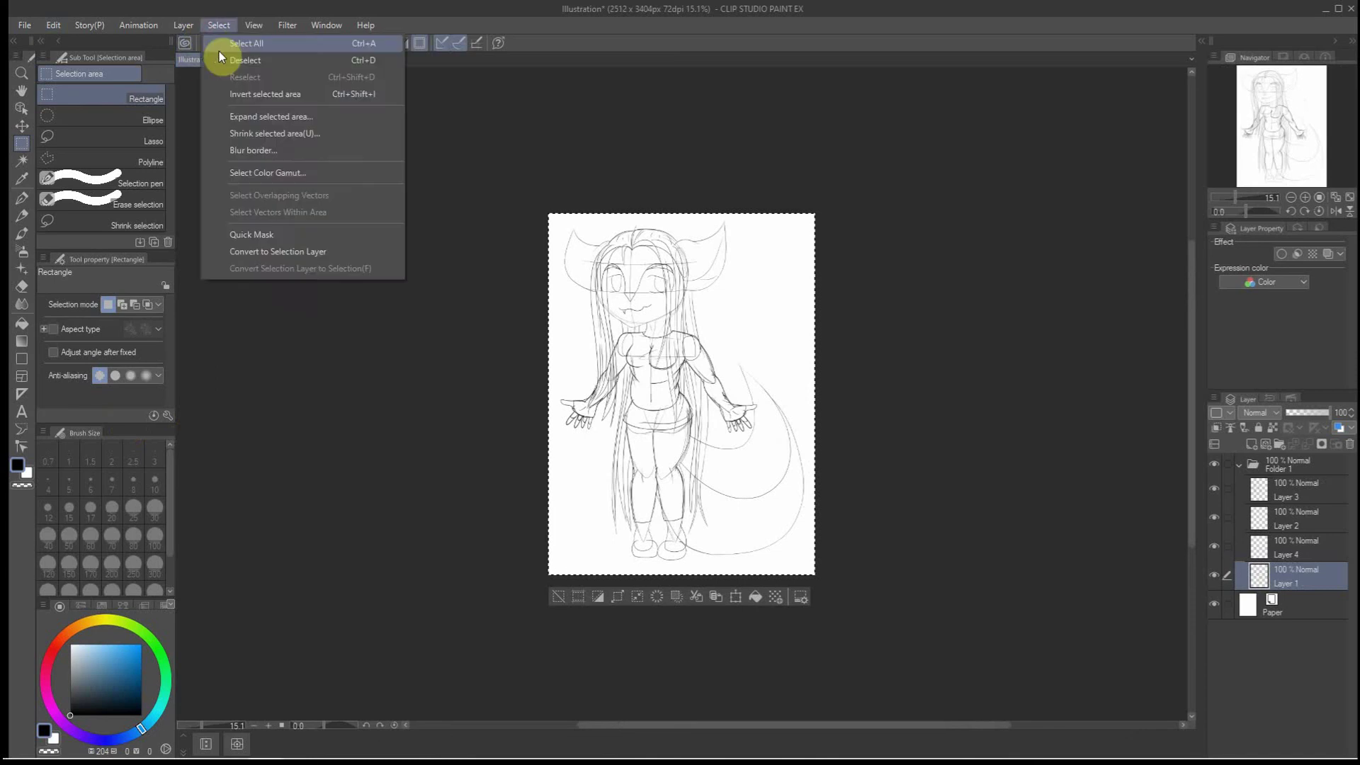
left_click(223, 54)
scroll(948, 579, "up", 2)
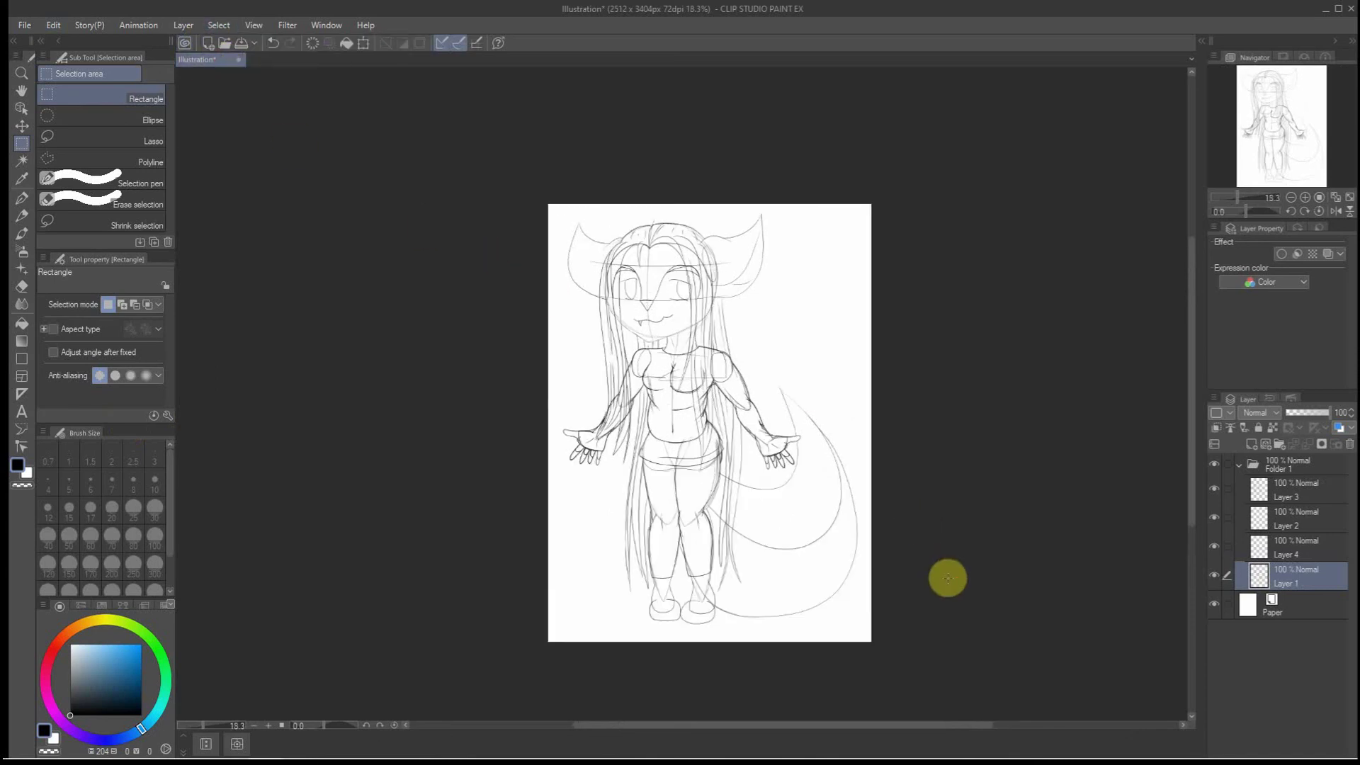
scroll(948, 579, "up", 2)
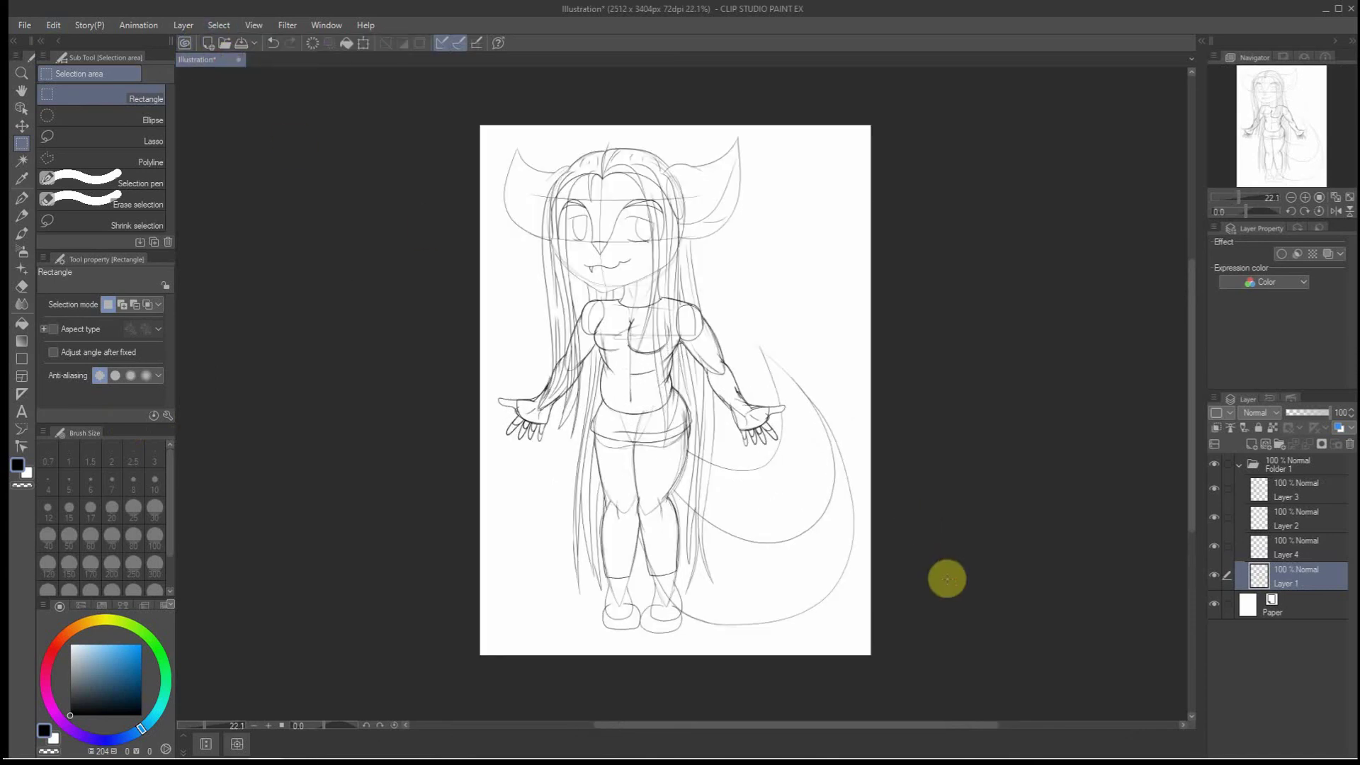